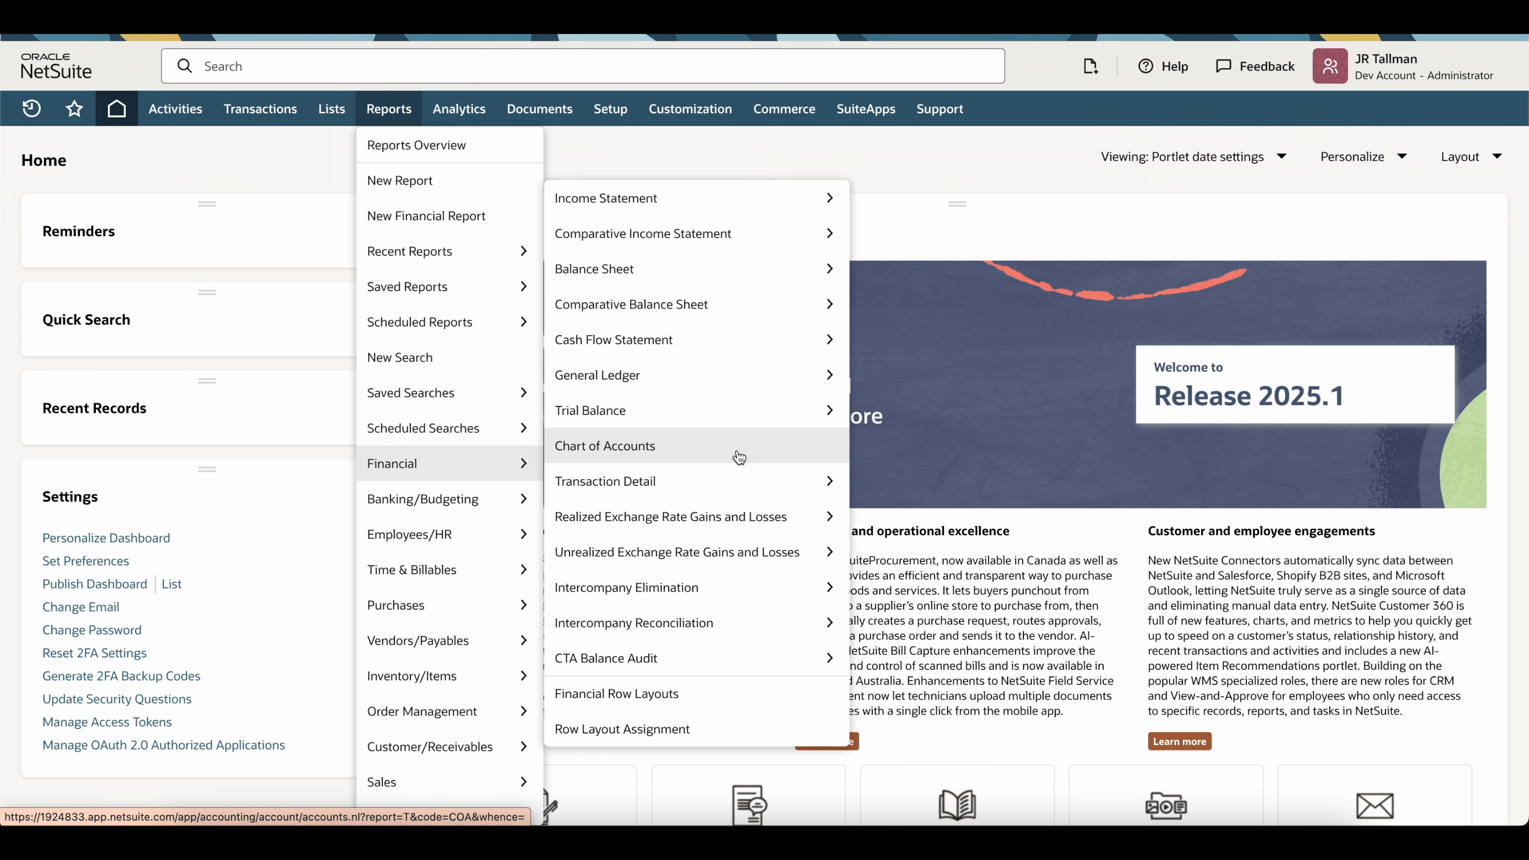
- Open the summary Income Statement from the financial reports
mouse_move(696, 215)
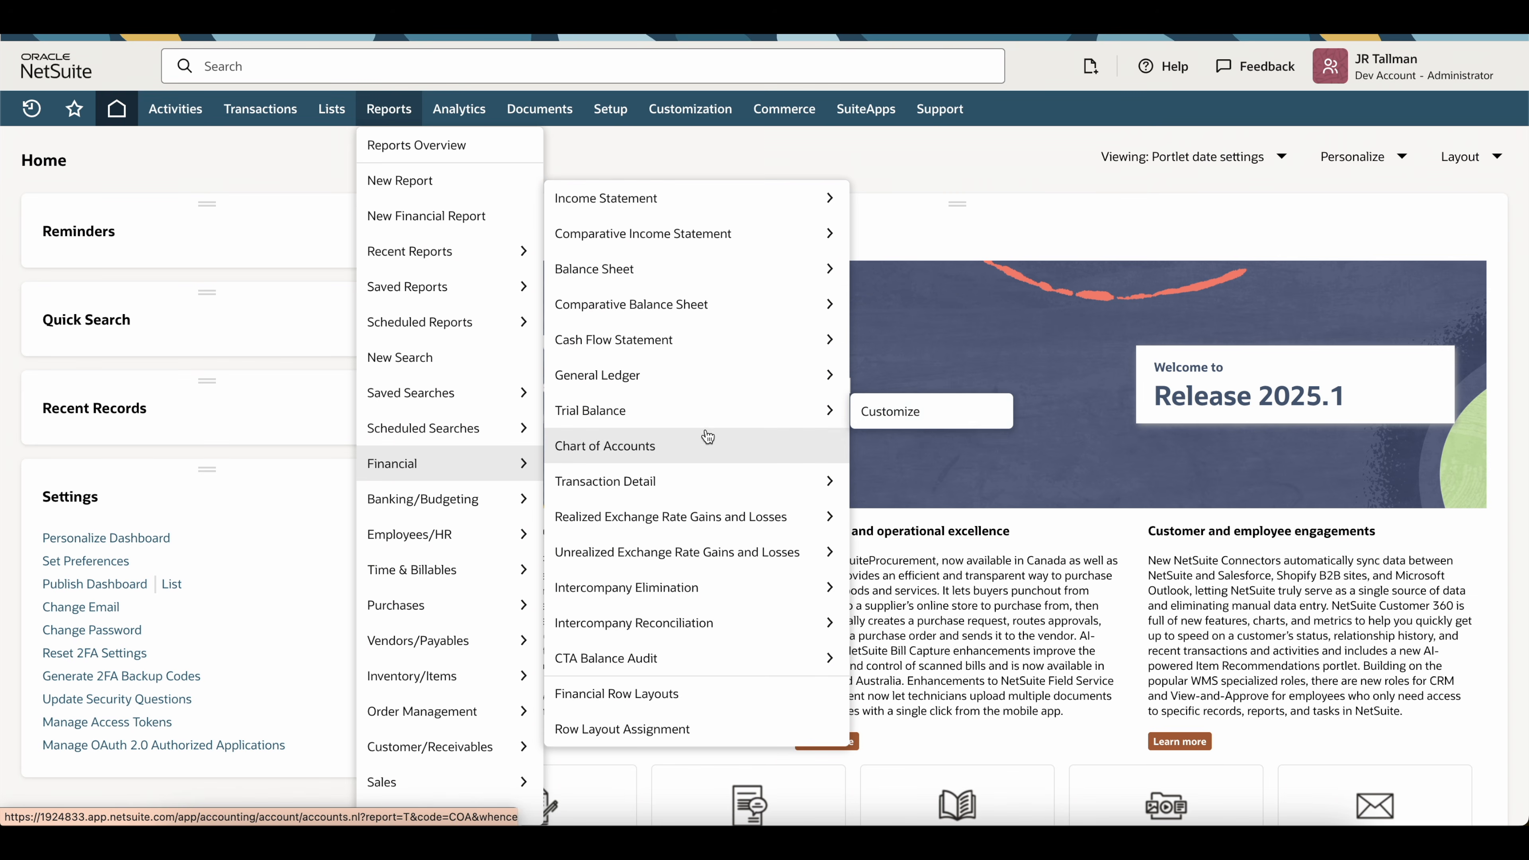
mouse_move(724, 394)
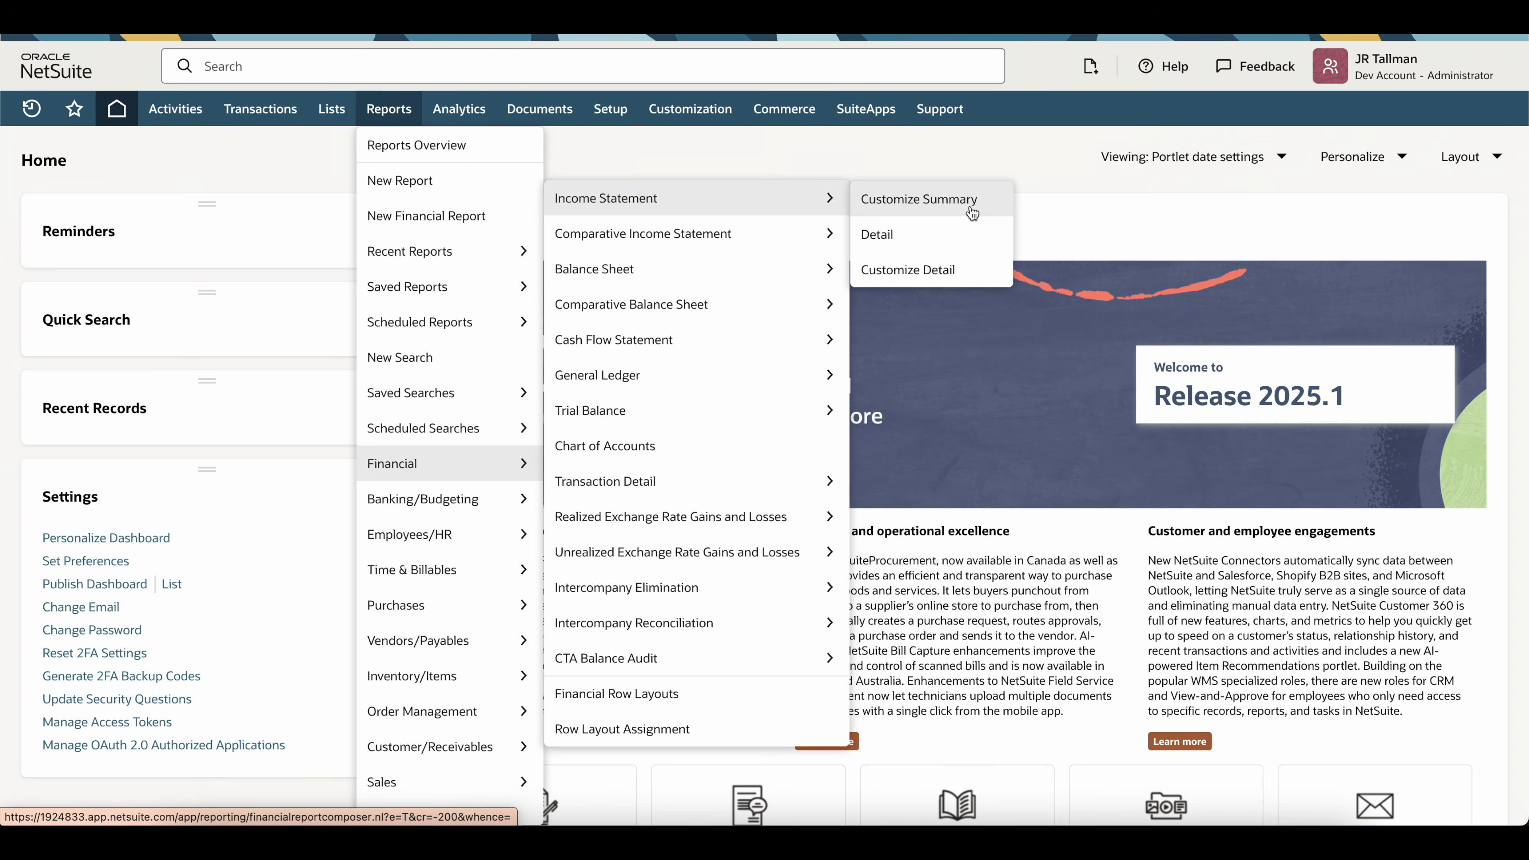
click(760, 203)
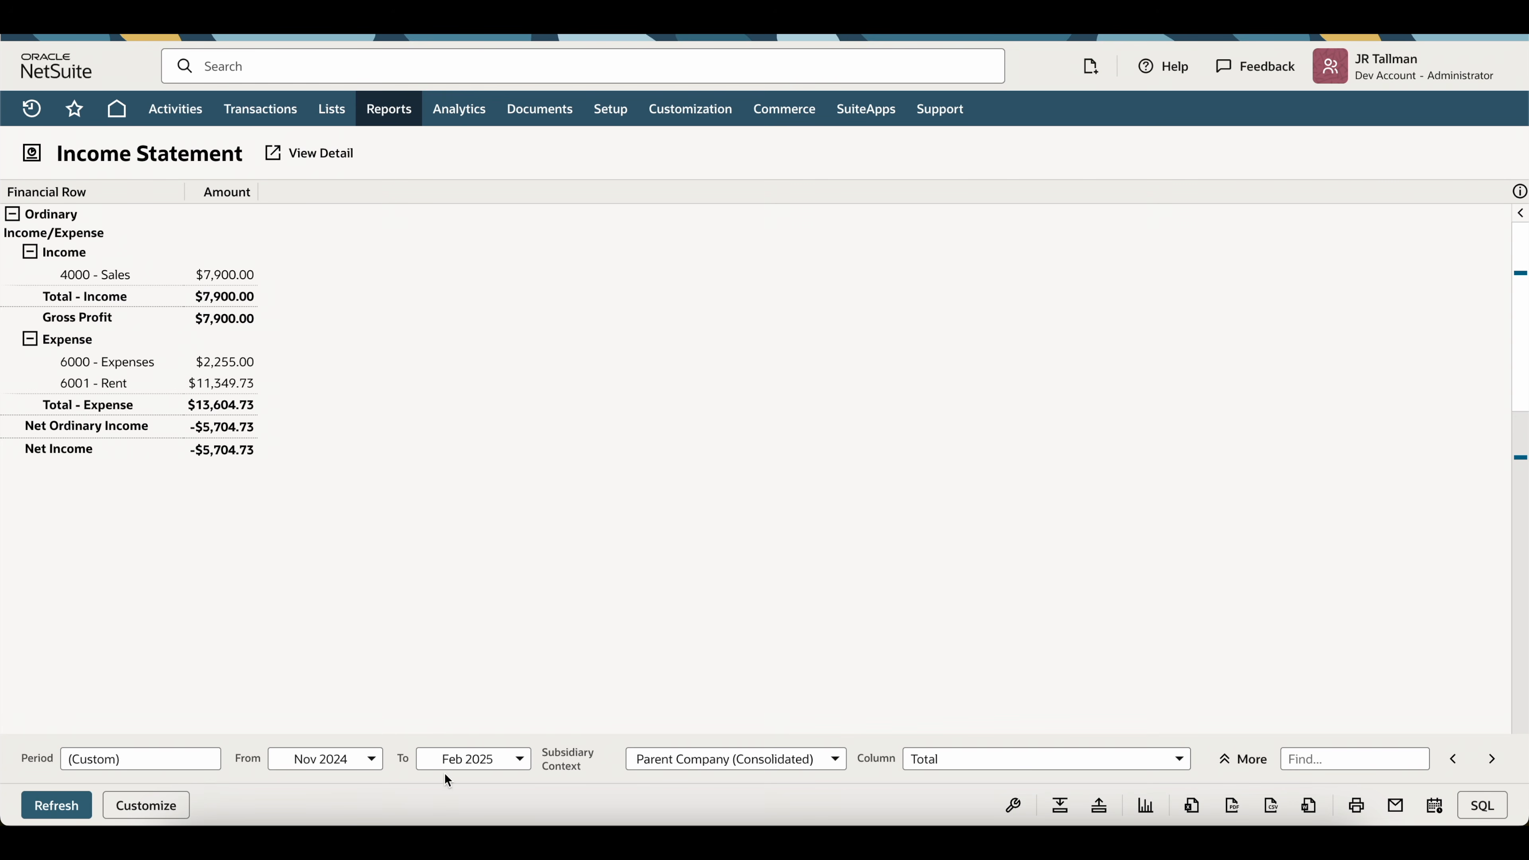
- Review the report's available period selectors and its subsidiary context choices without changing them
click(185, 754)
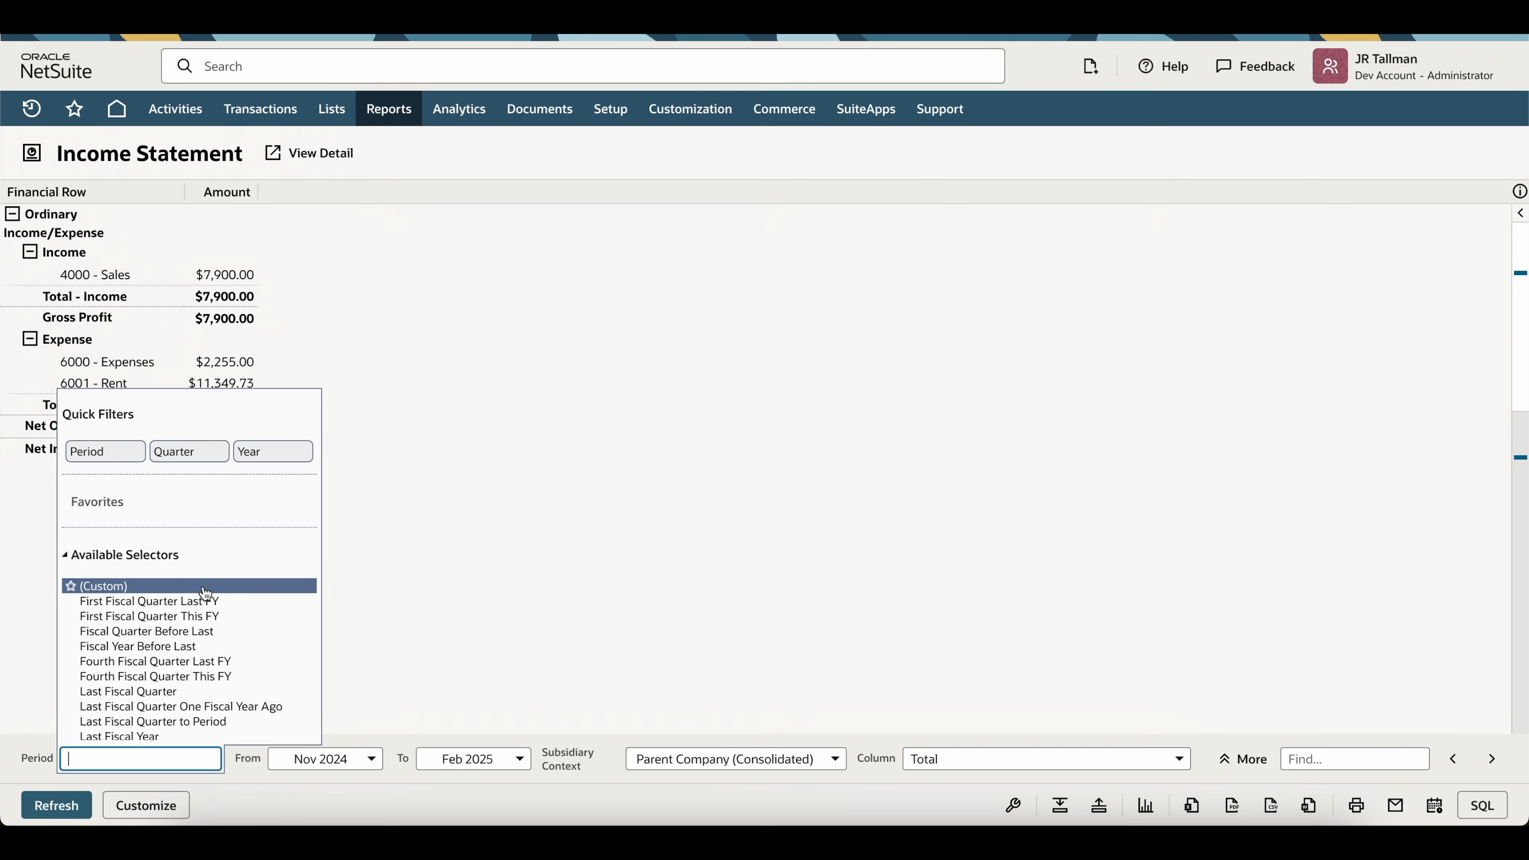
click(445, 577)
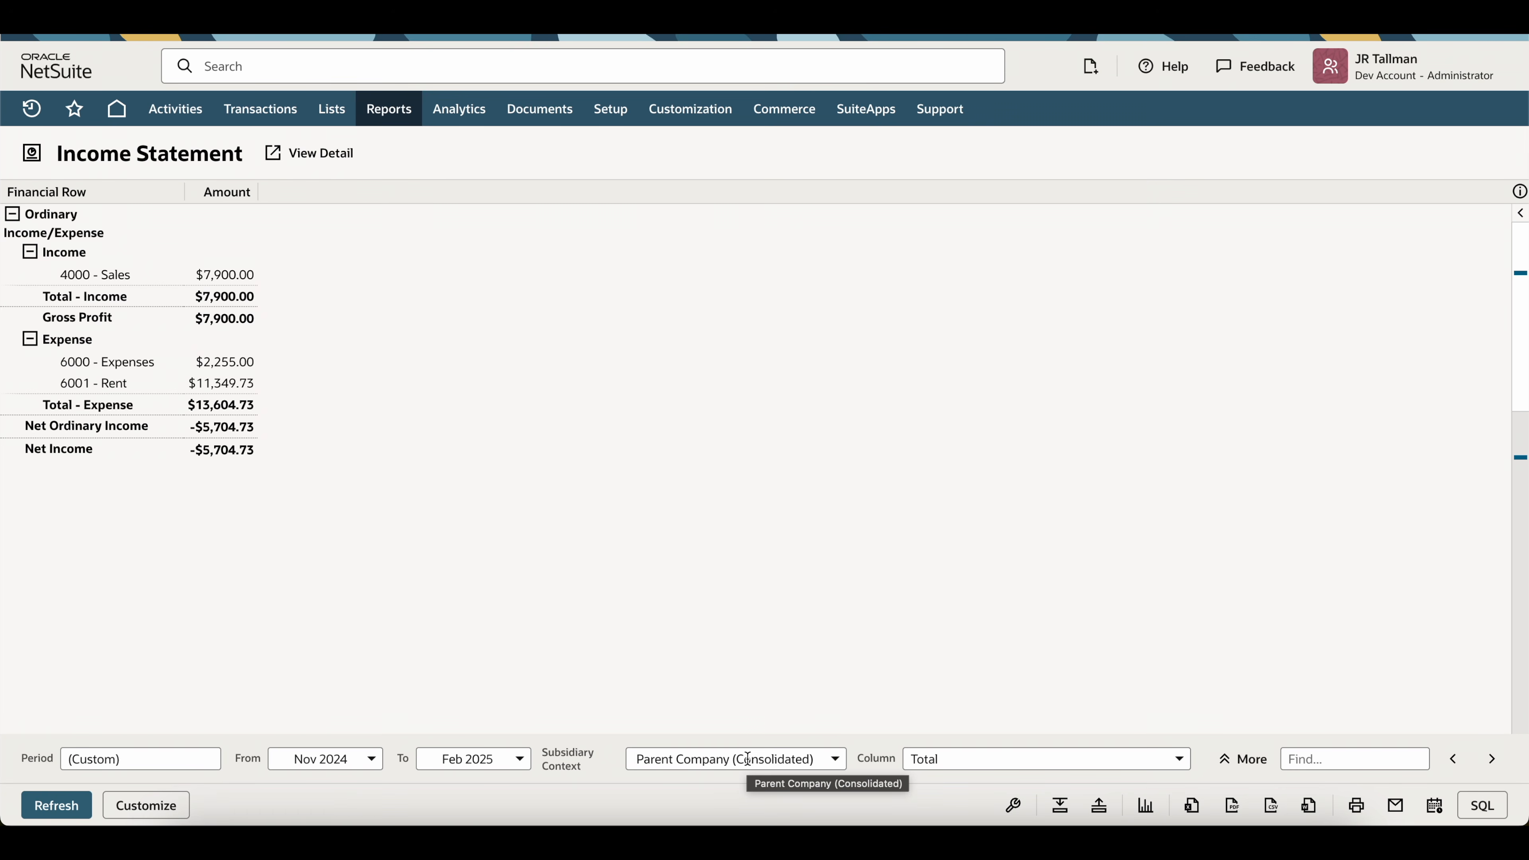
click(747, 758)
click(875, 775)
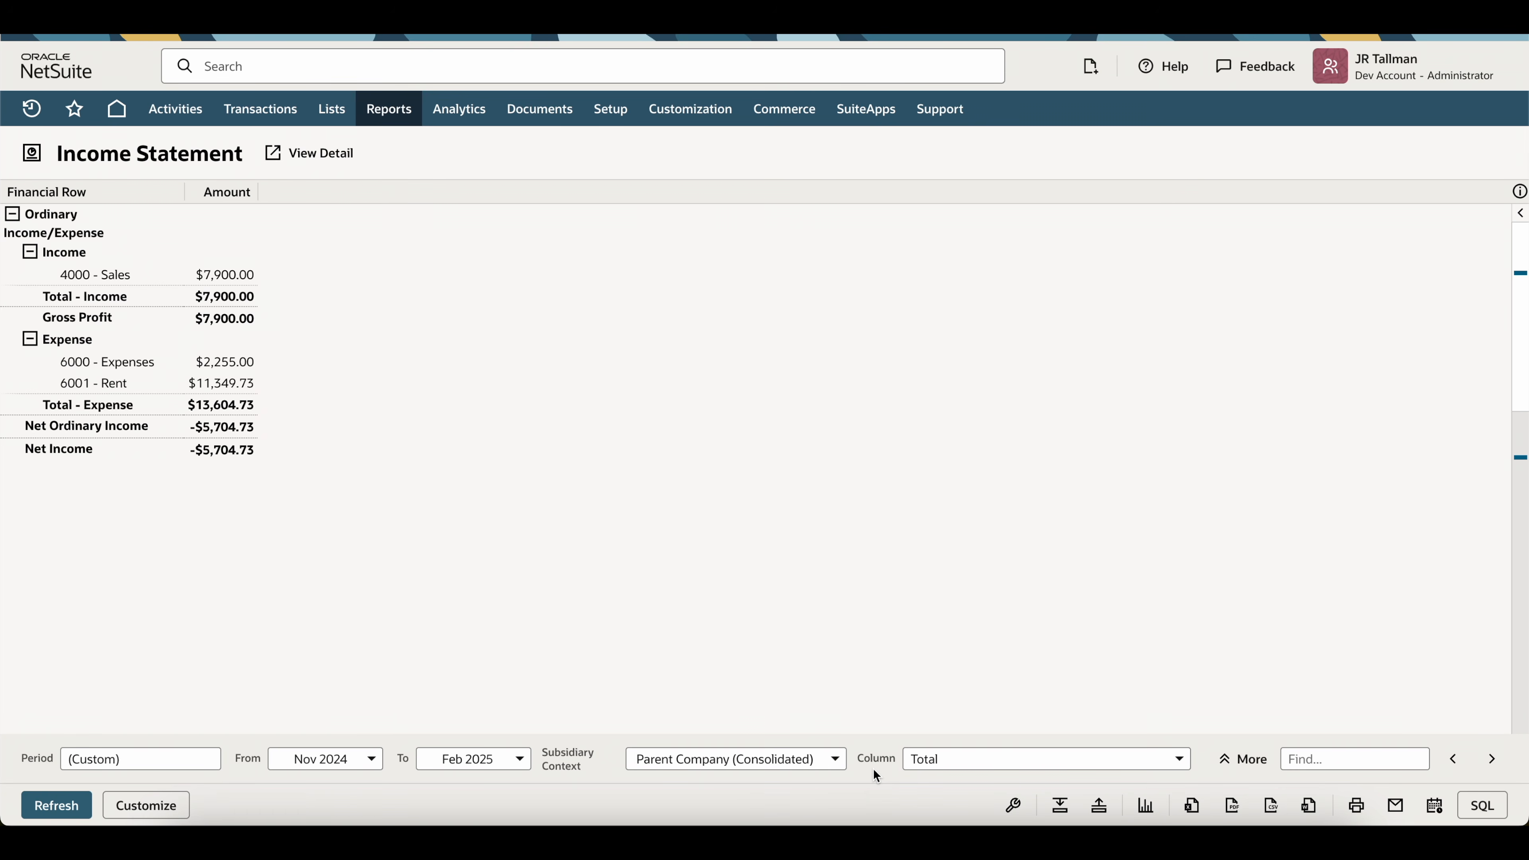
- Set the income statement's column breakdown to Accounting Period and refresh the report
click(949, 756)
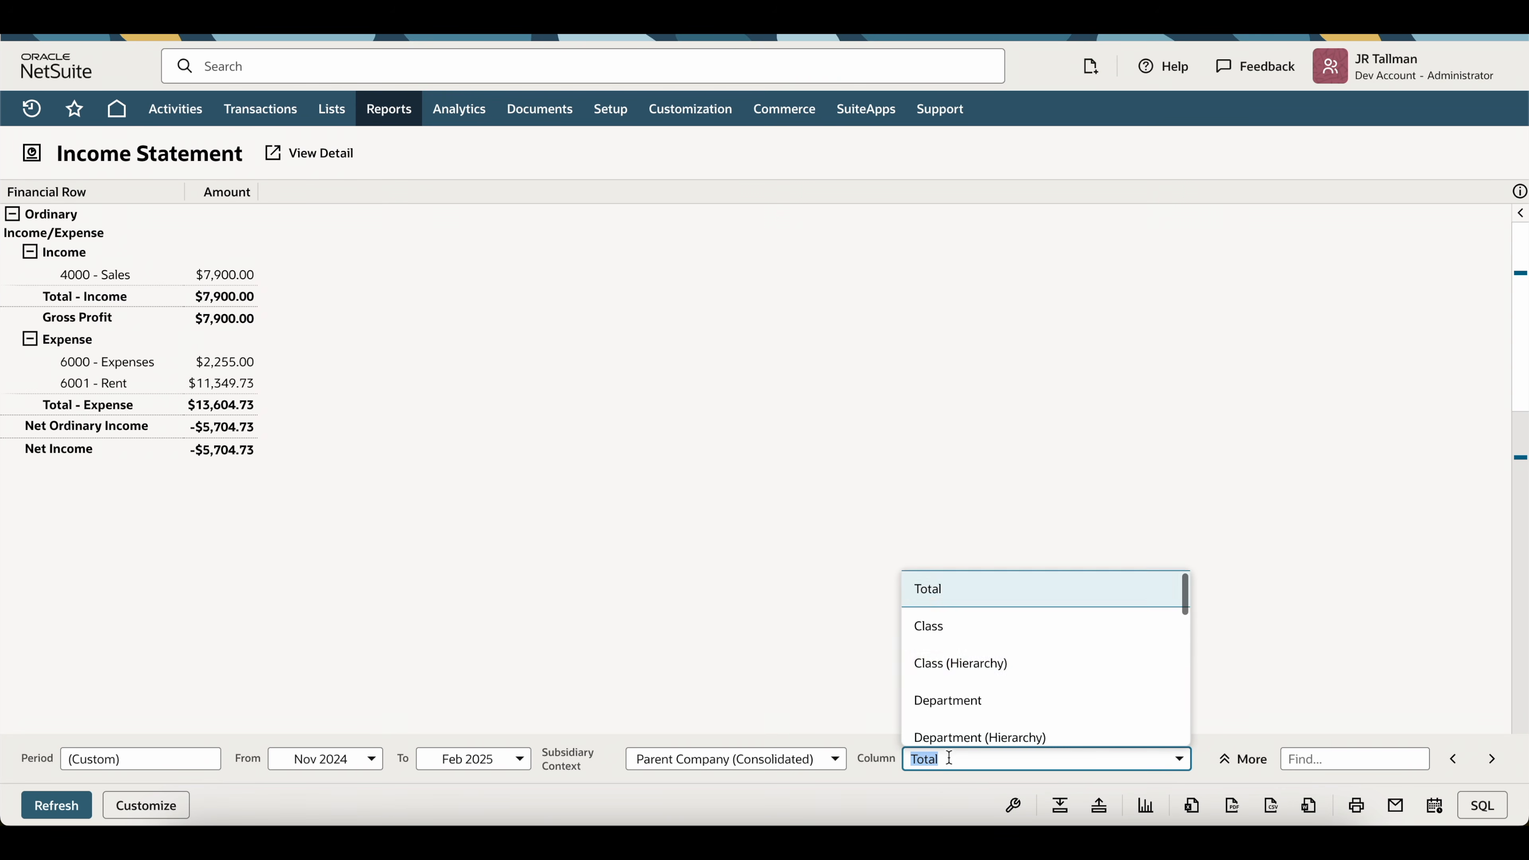
scroll(1051, 656, down, 3)
scroll(1054, 657, down, 5)
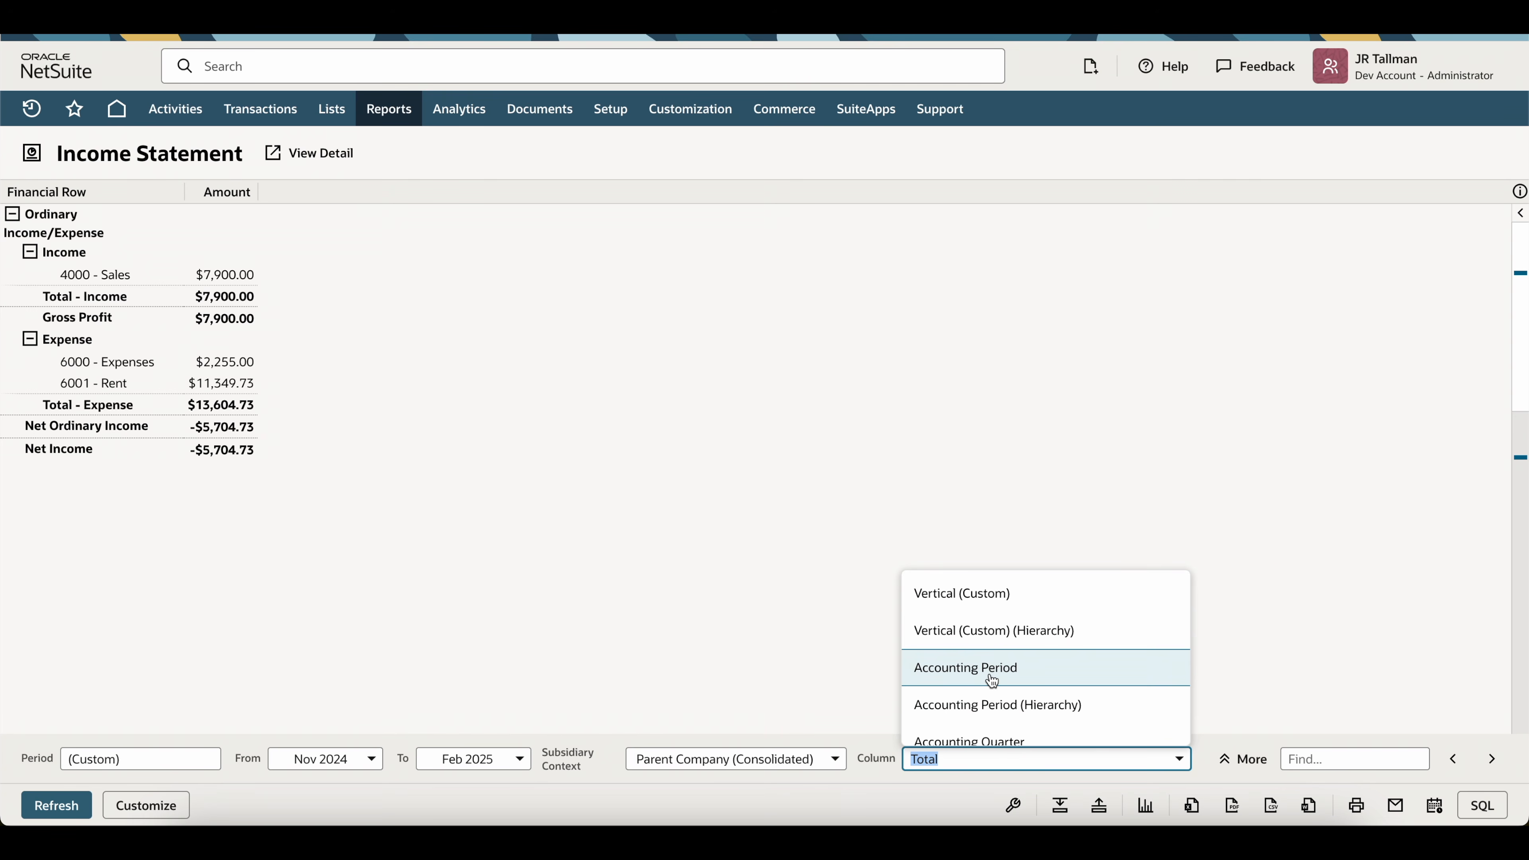
click(991, 679)
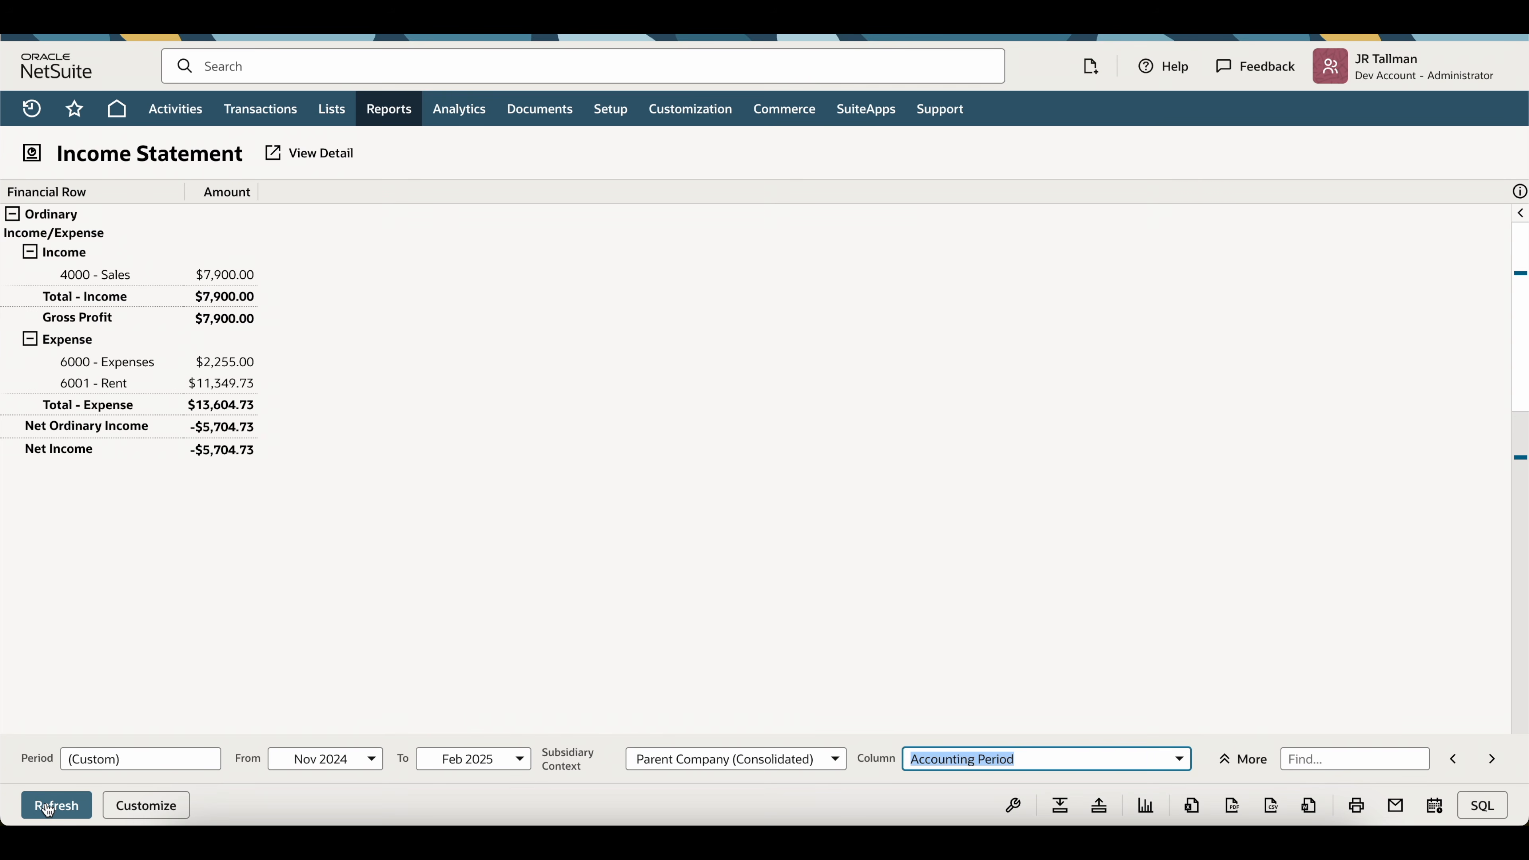
click(59, 805)
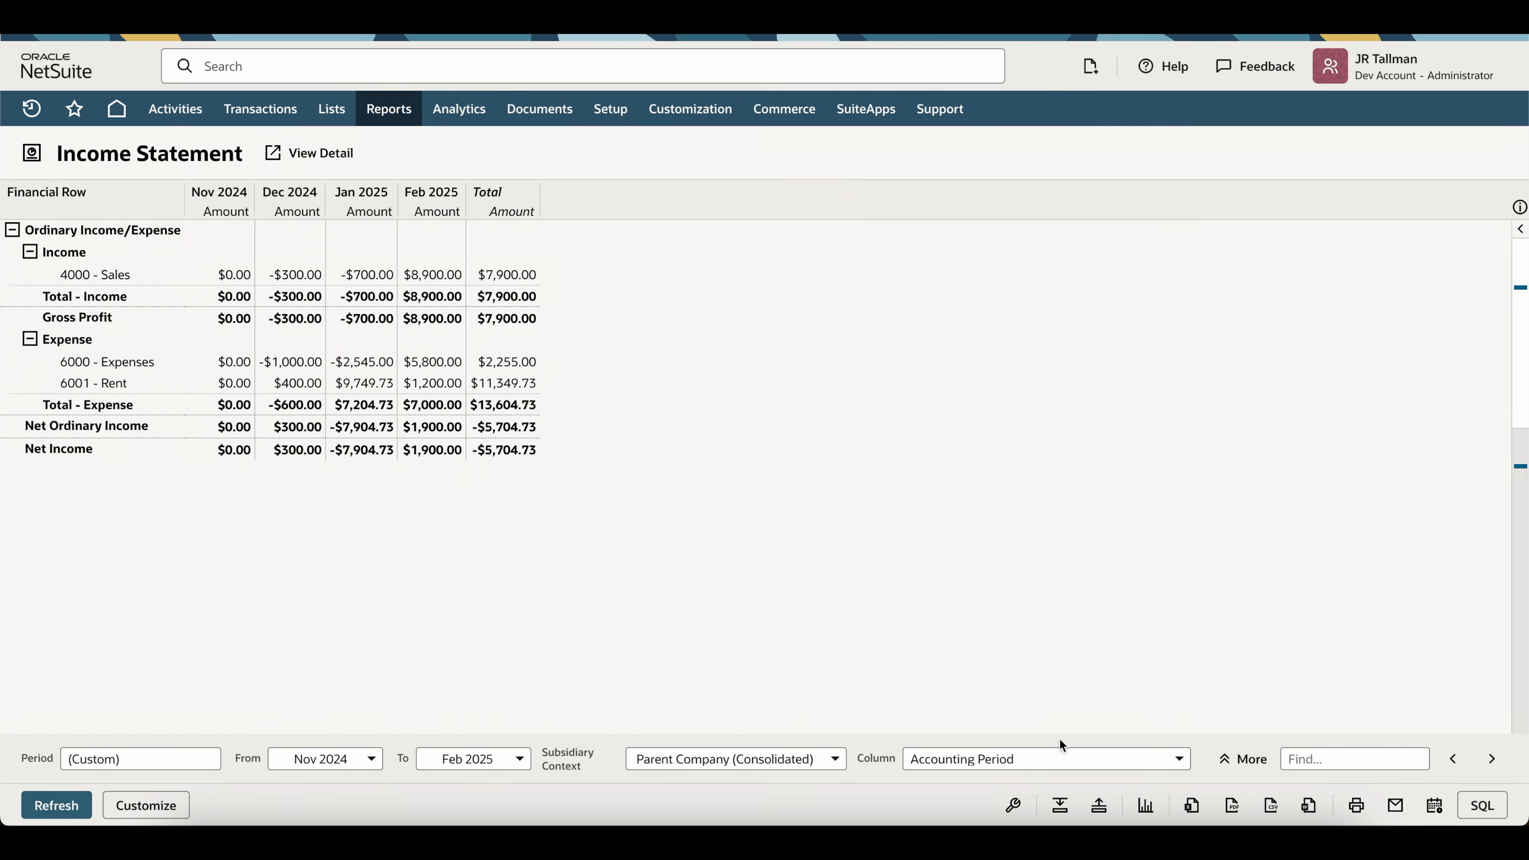
- Review the other column breakdown options, such as class, department, location and subsidiary, keeping Accounting Period
click(1059, 758)
scroll(1023, 662, up, 6)
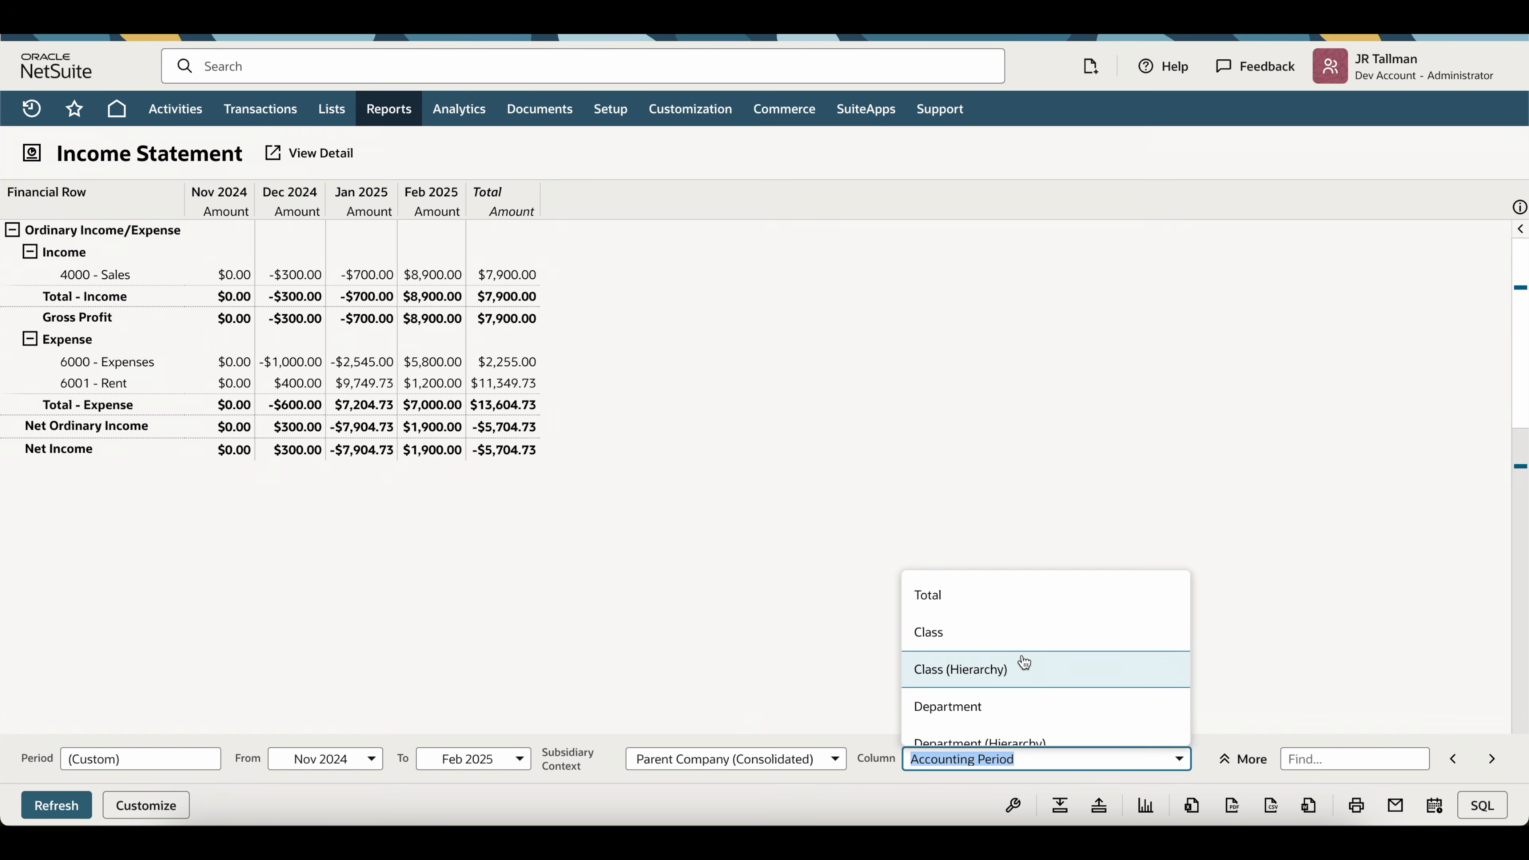
scroll(1023, 659, down, 1)
scroll(1023, 638, up, 1)
scroll(1020, 640, down, 3)
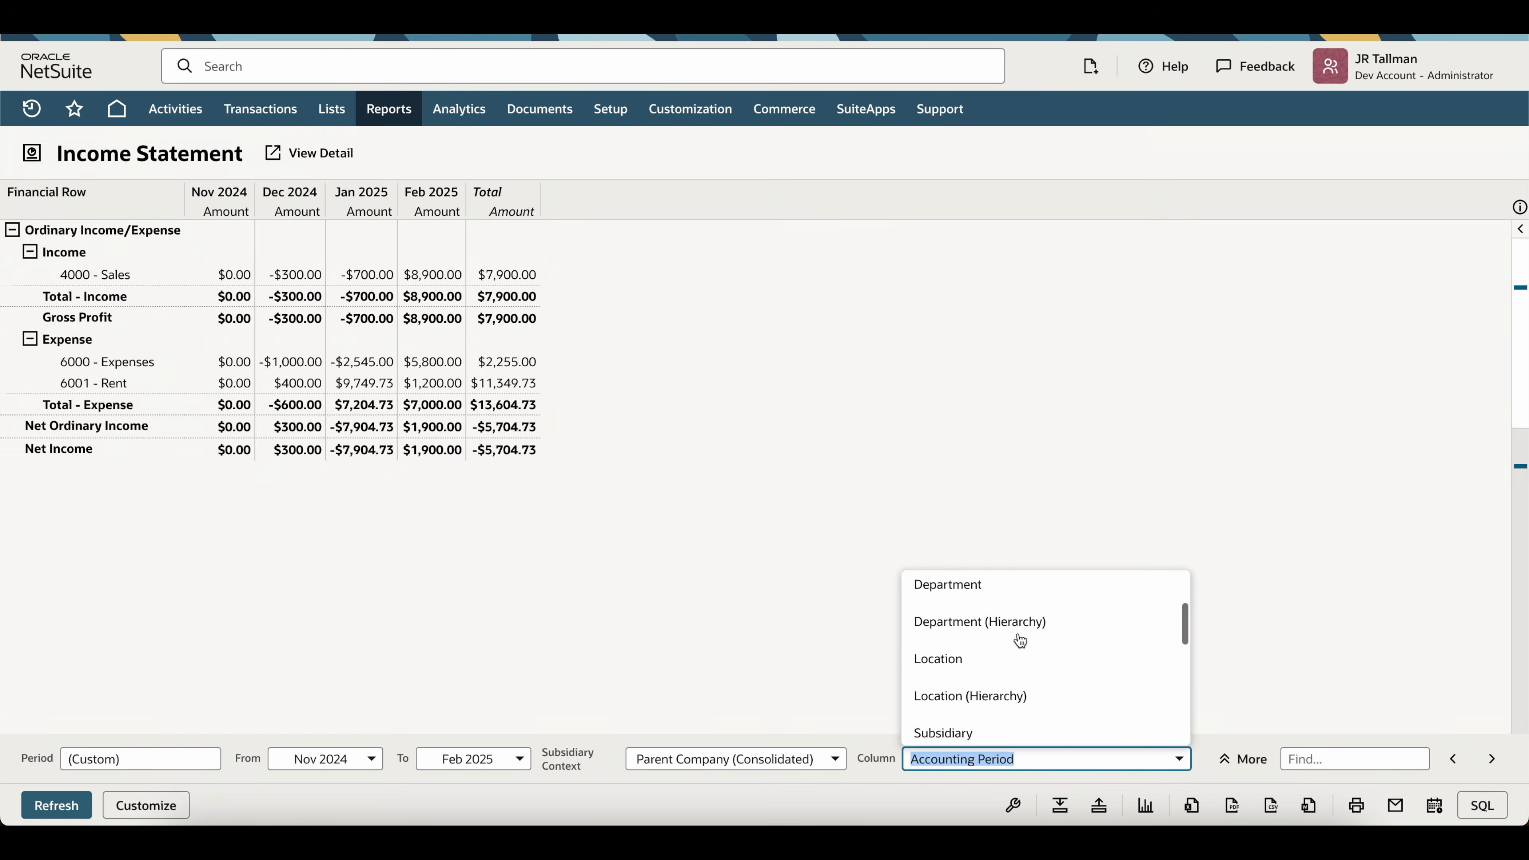
scroll(1025, 694, down, 2)
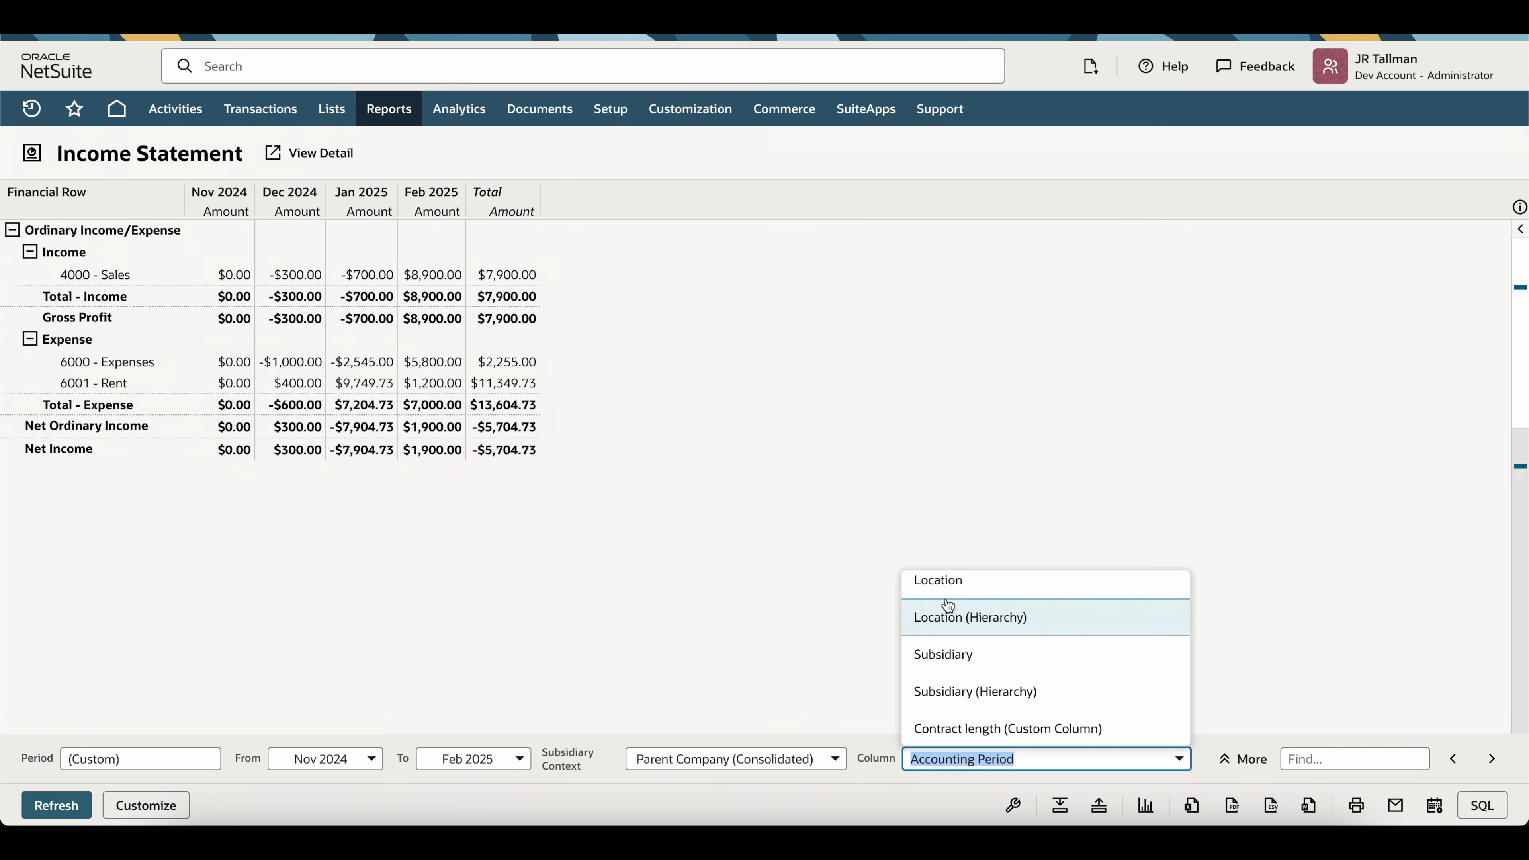
click(831, 581)
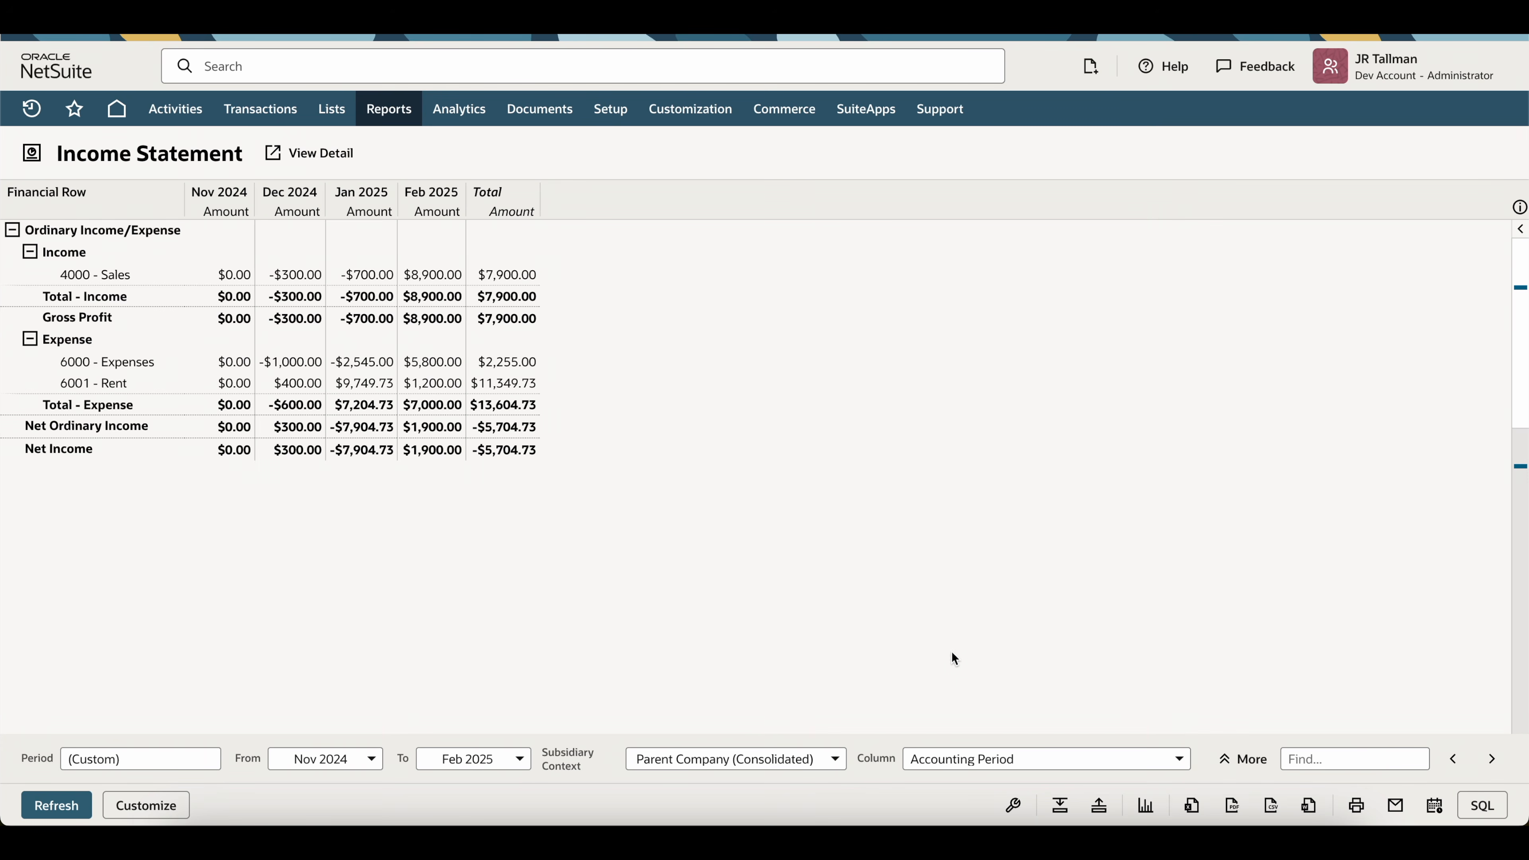
- Examine the income statement's additional filters and its view and expand-level display options, leaving them closed
click(1242, 759)
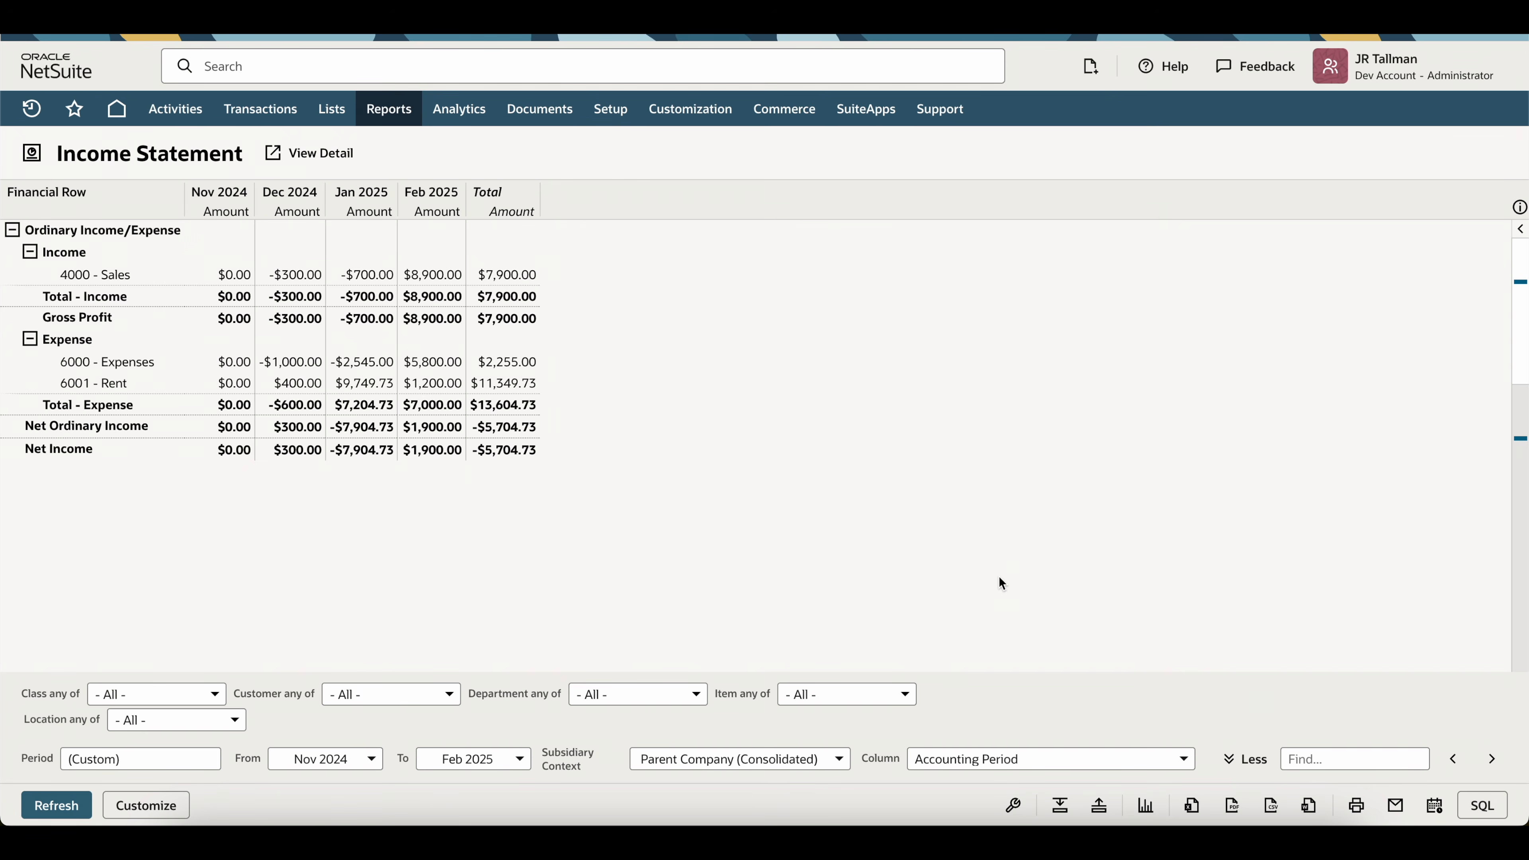
click(1226, 760)
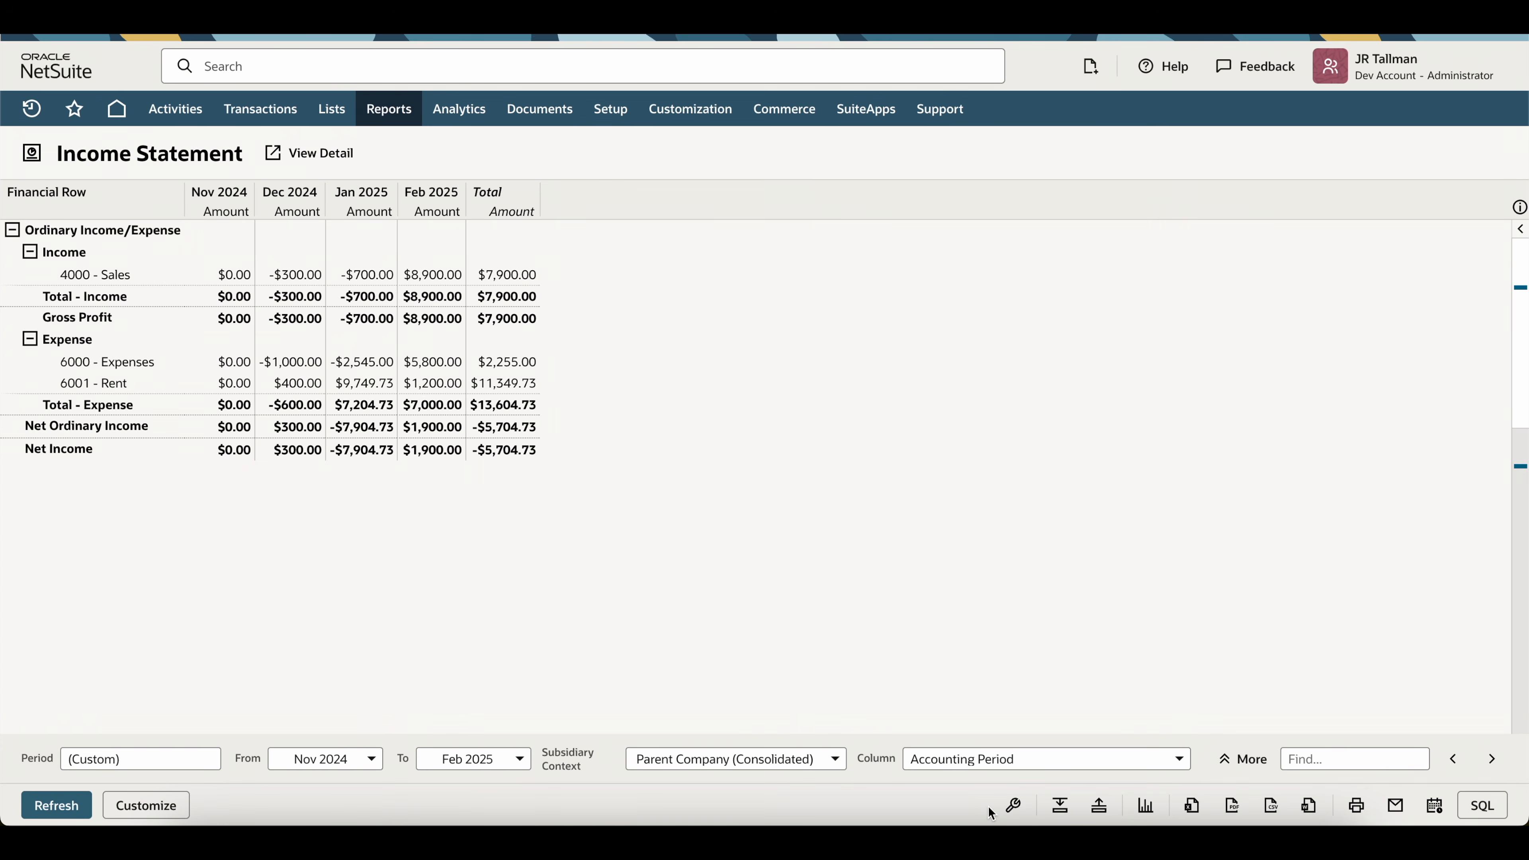
click(1013, 807)
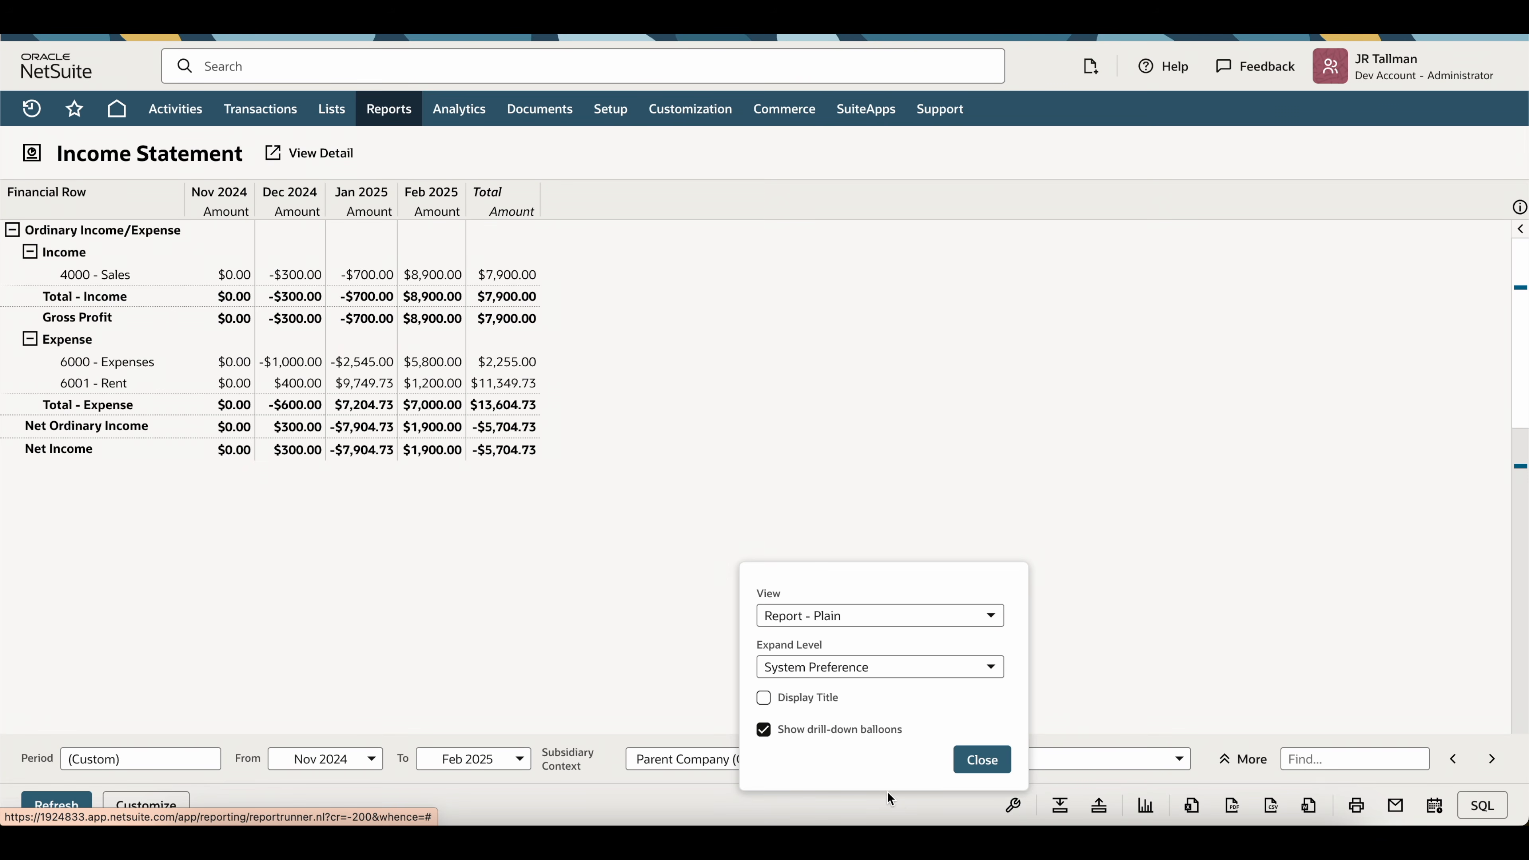
click(911, 806)
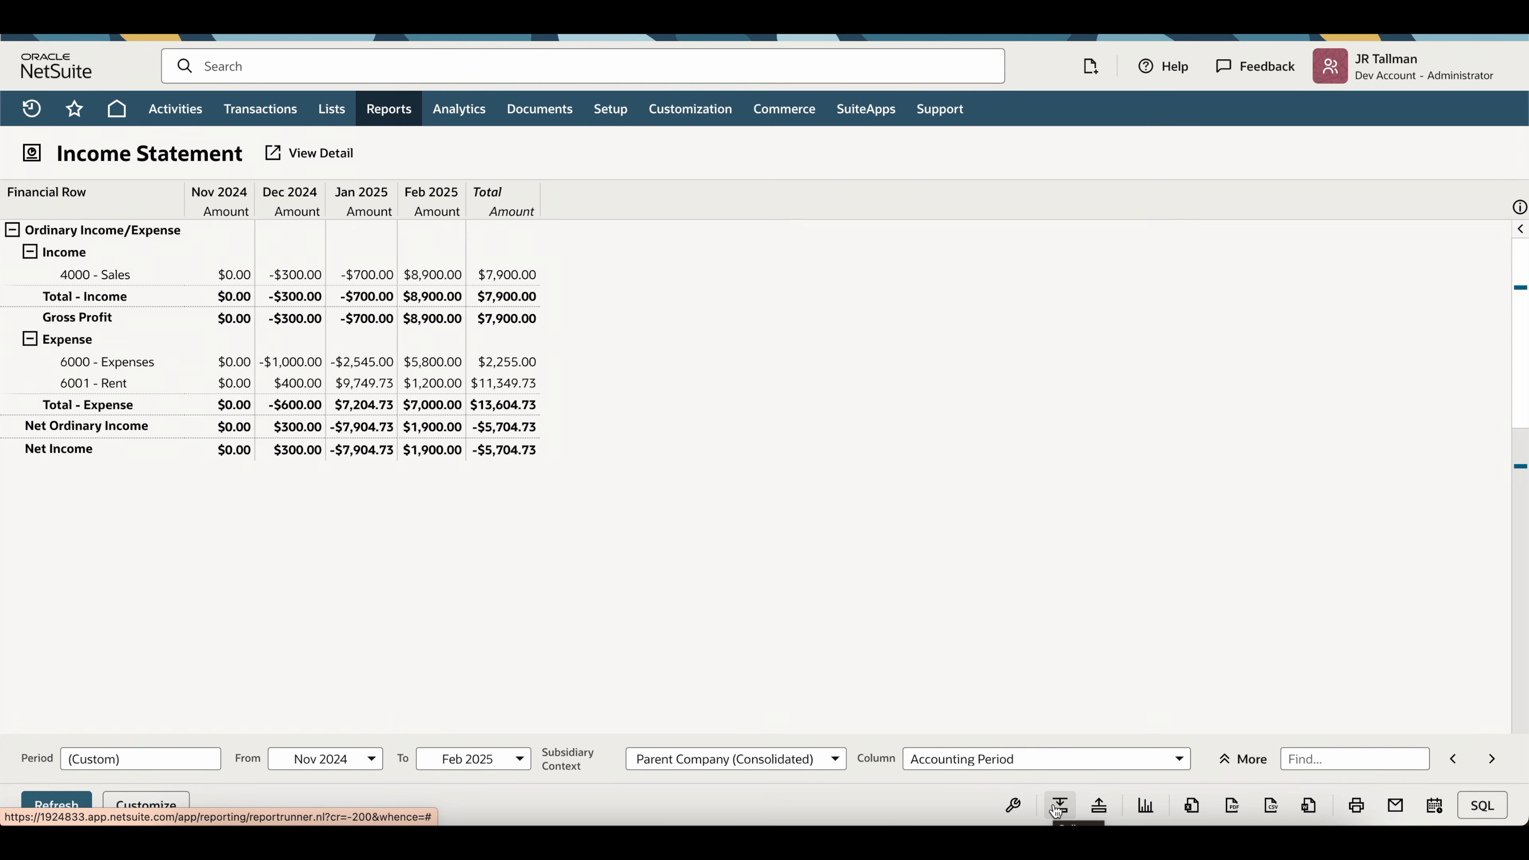
- Collapse and re-expand the income statement's rows, and view the report's bar graph before closing it
click(1099, 806)
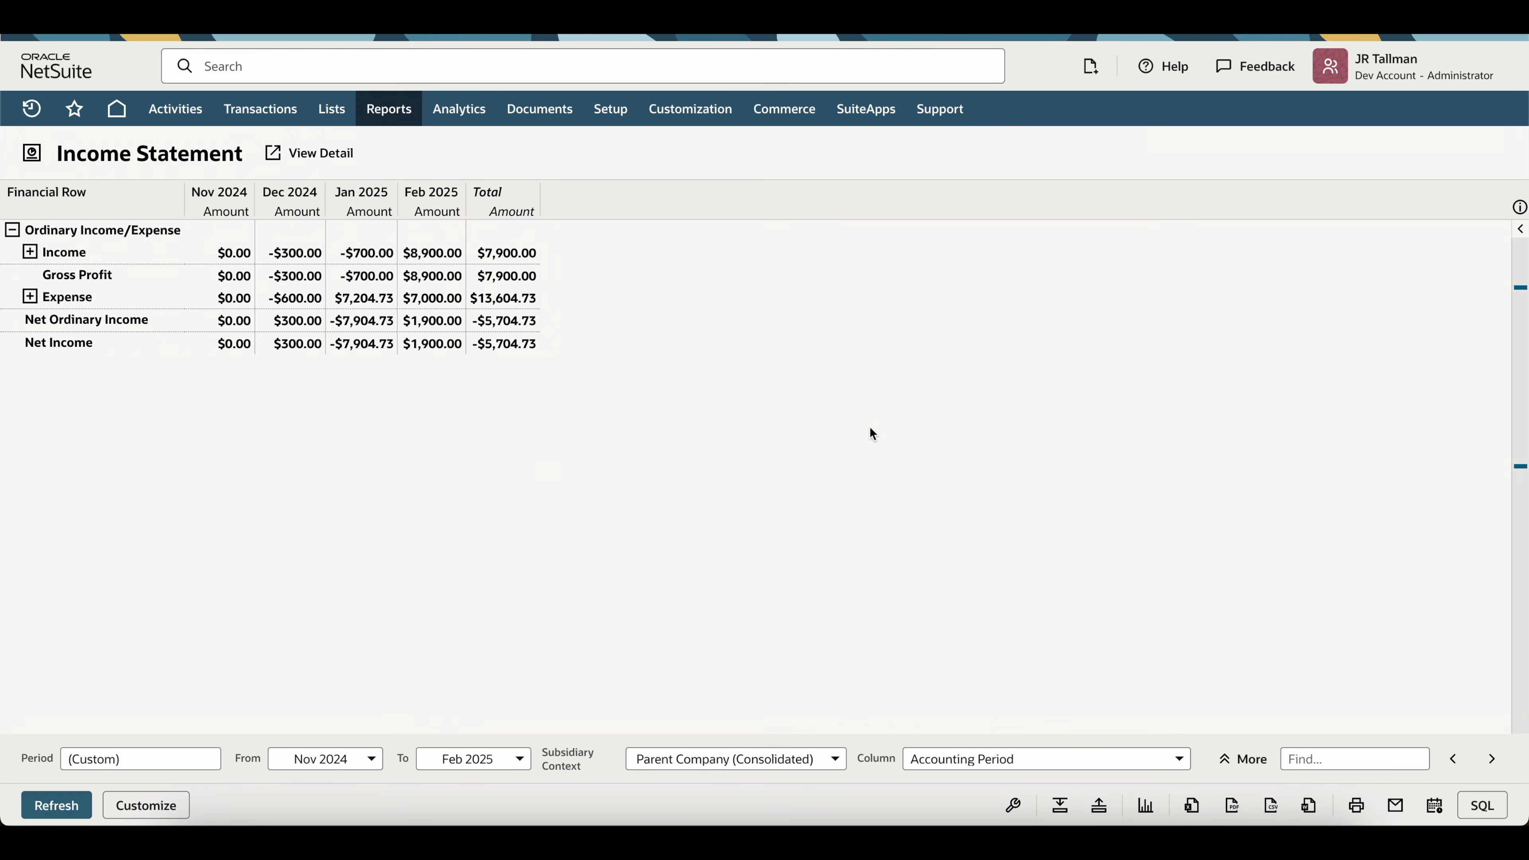
click(1059, 805)
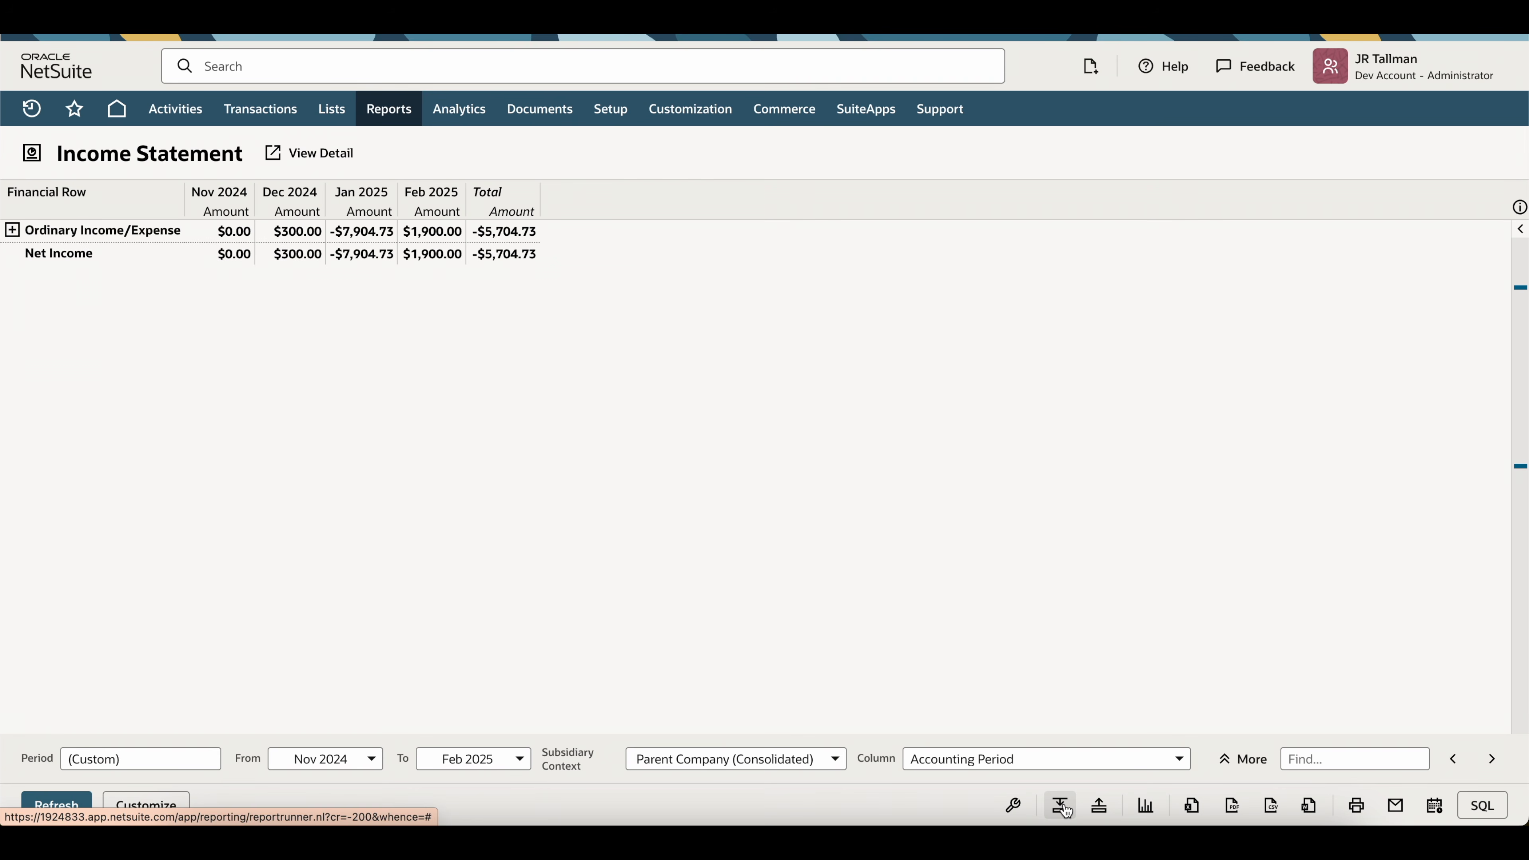
click(1098, 805)
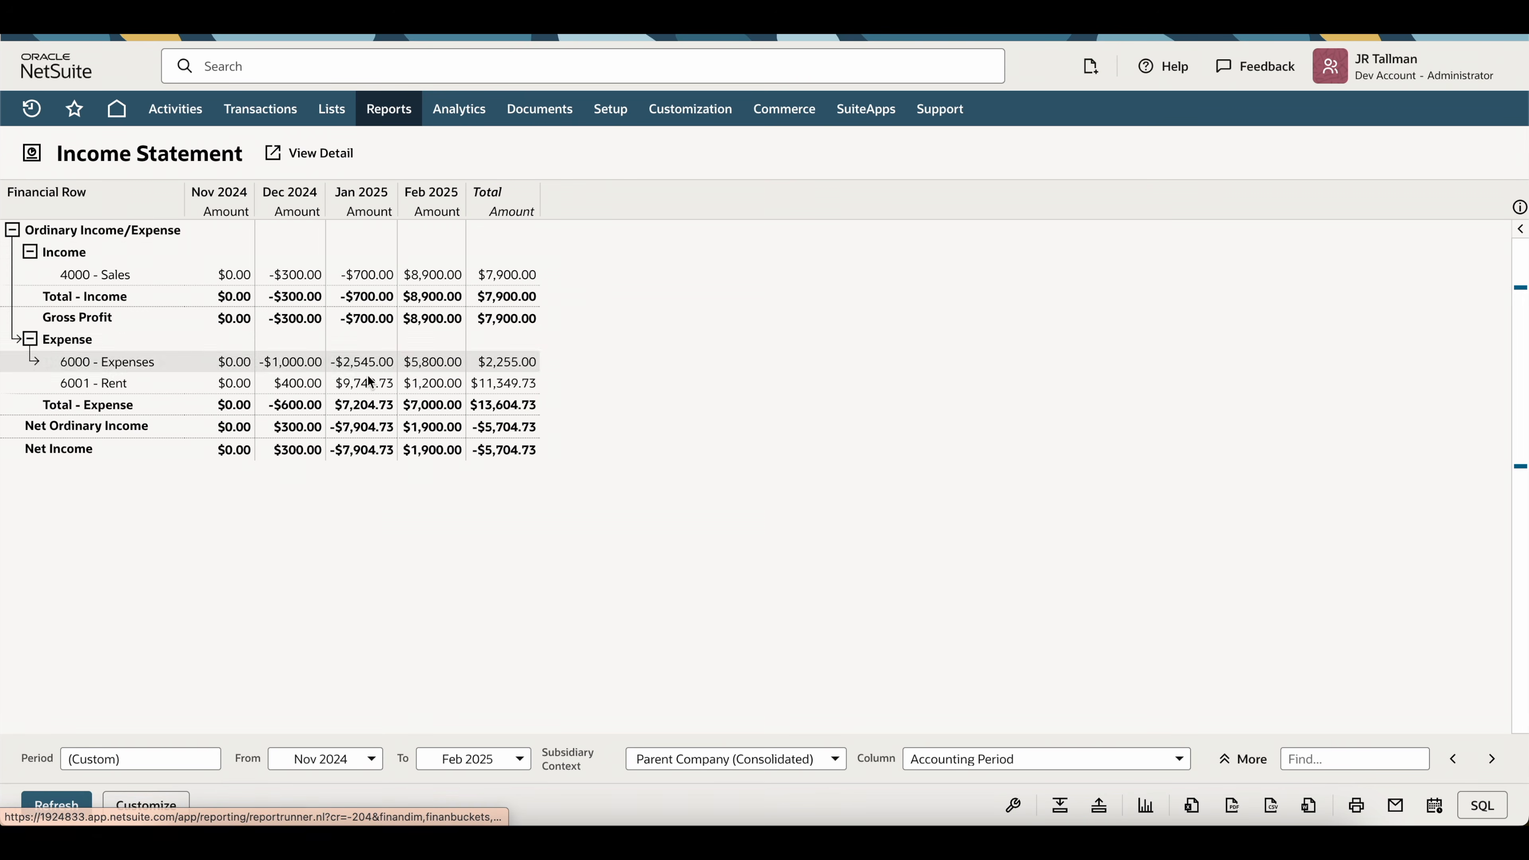
click(1146, 807)
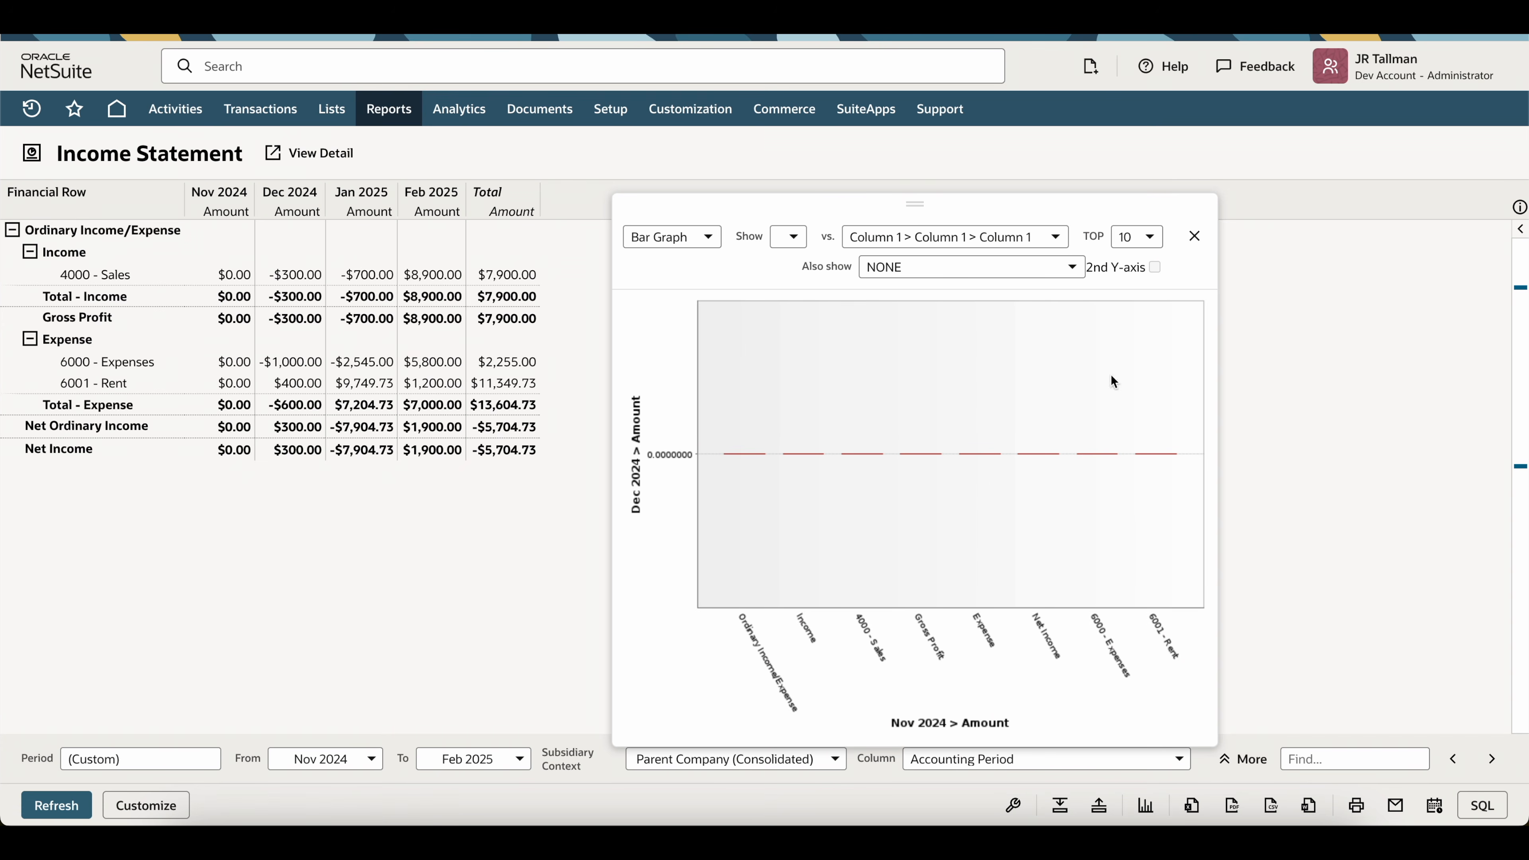
click(1195, 238)
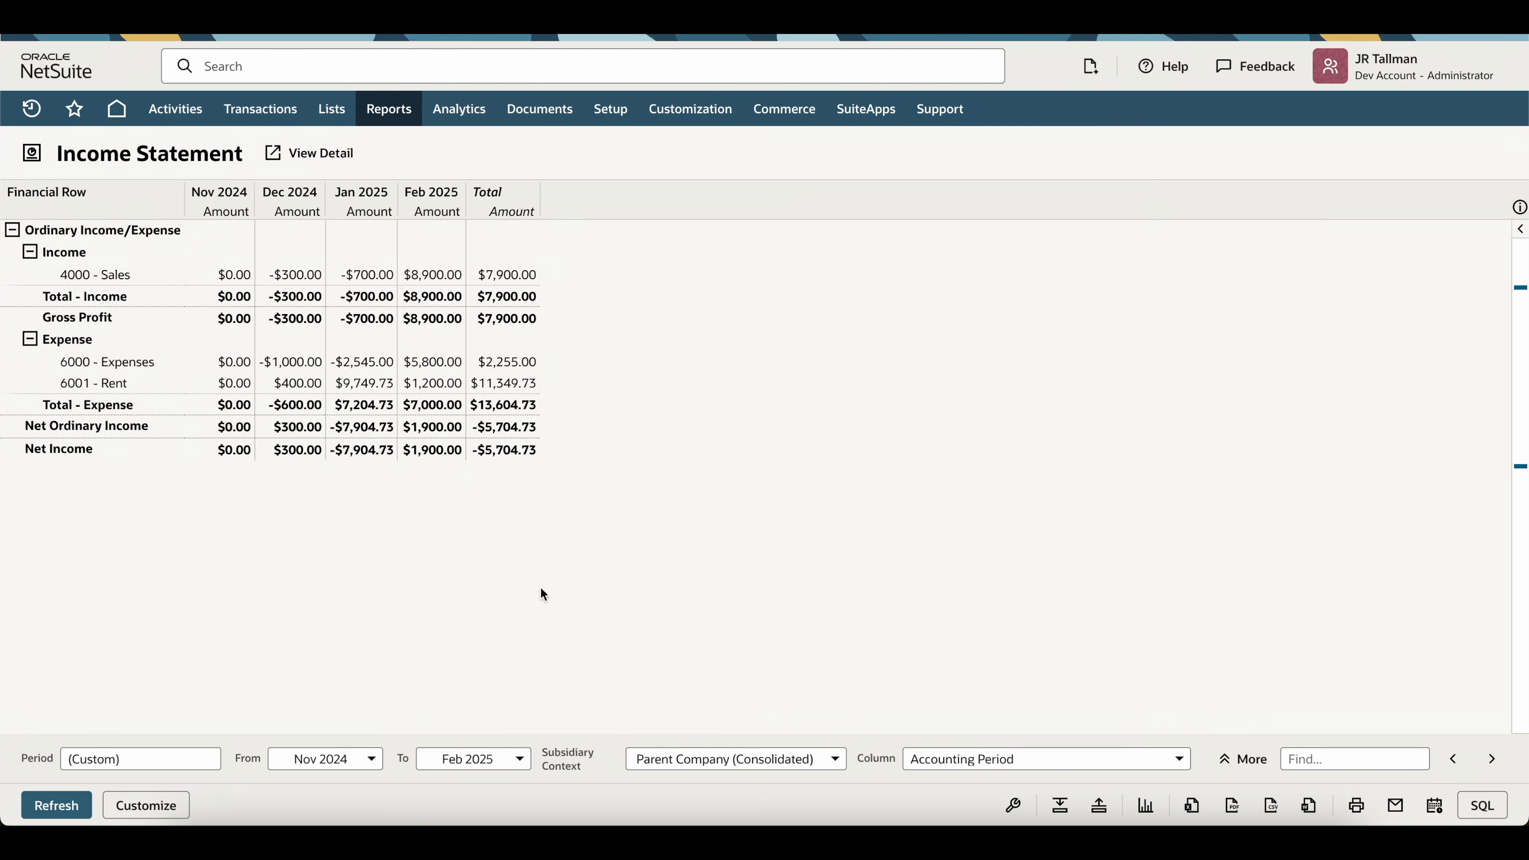
- Start customizing the income statement and rename the custom report Sample Income Statement
click(146, 804)
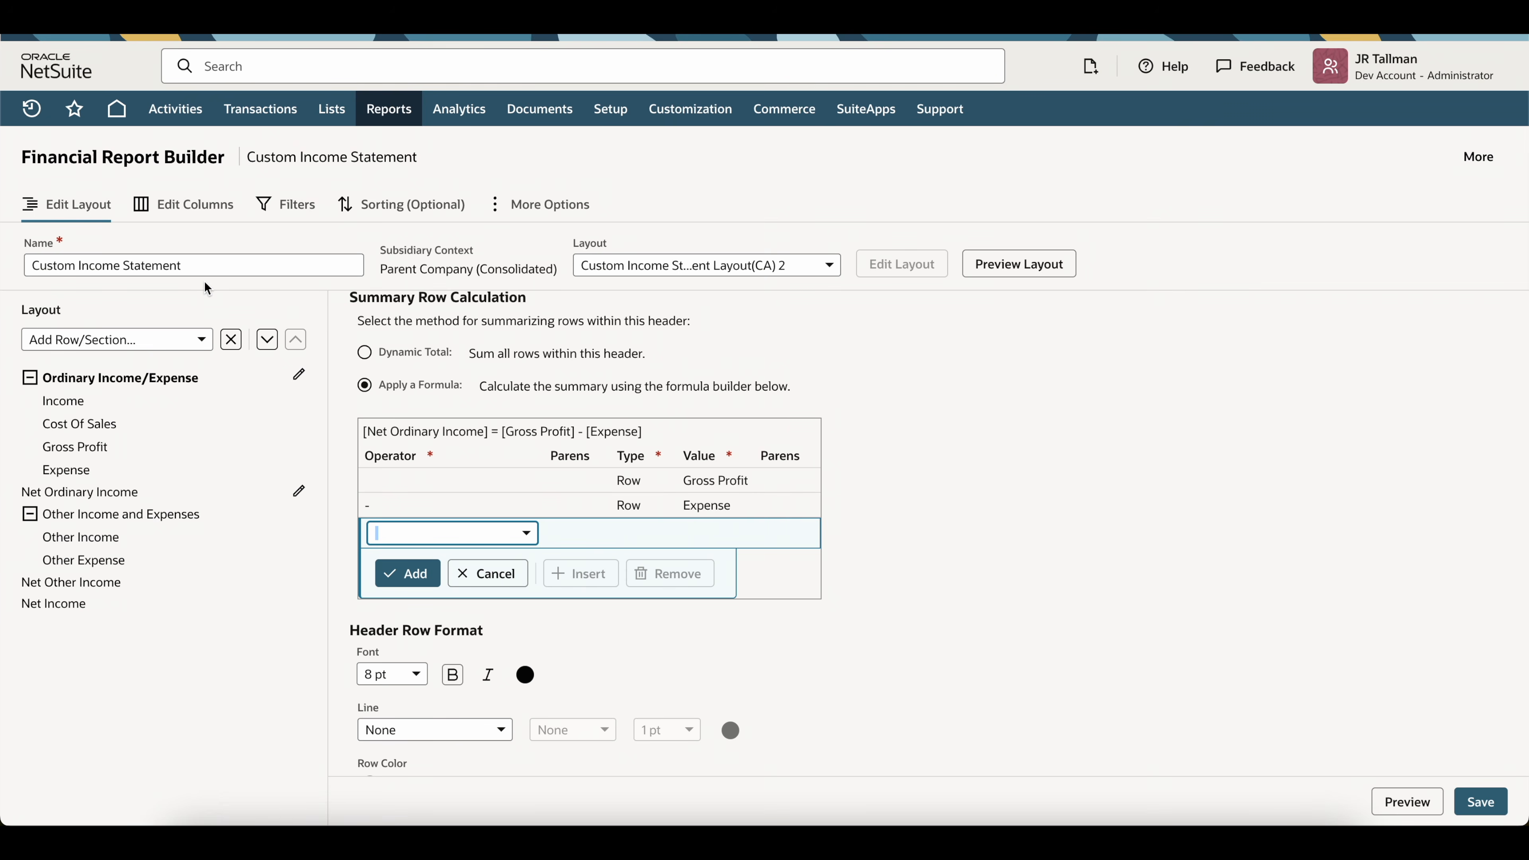
drag(33, 263, 199, 259)
double_click(57, 264)
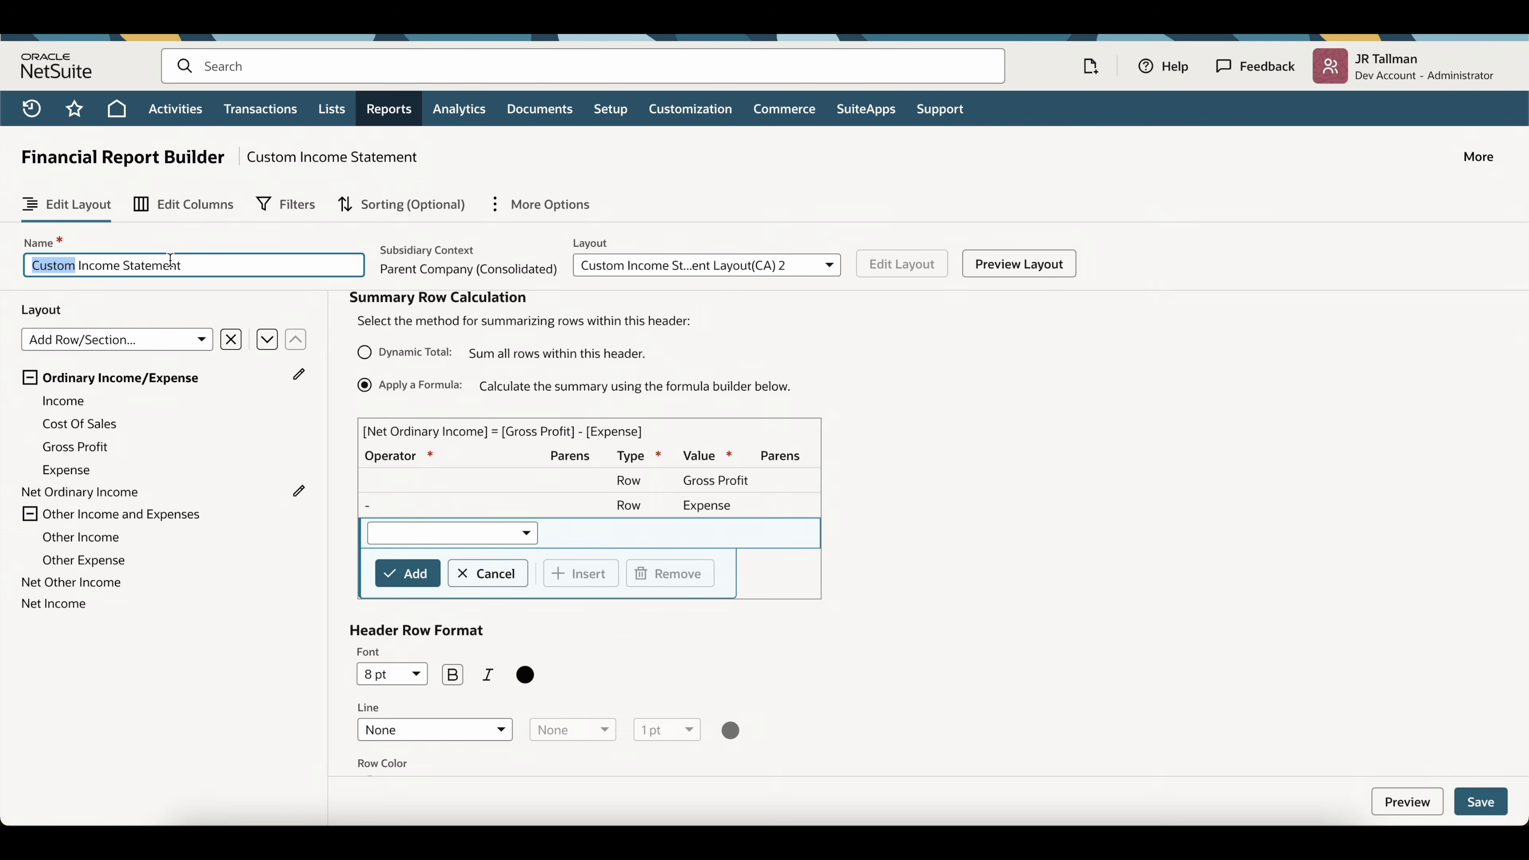
text(Sample)
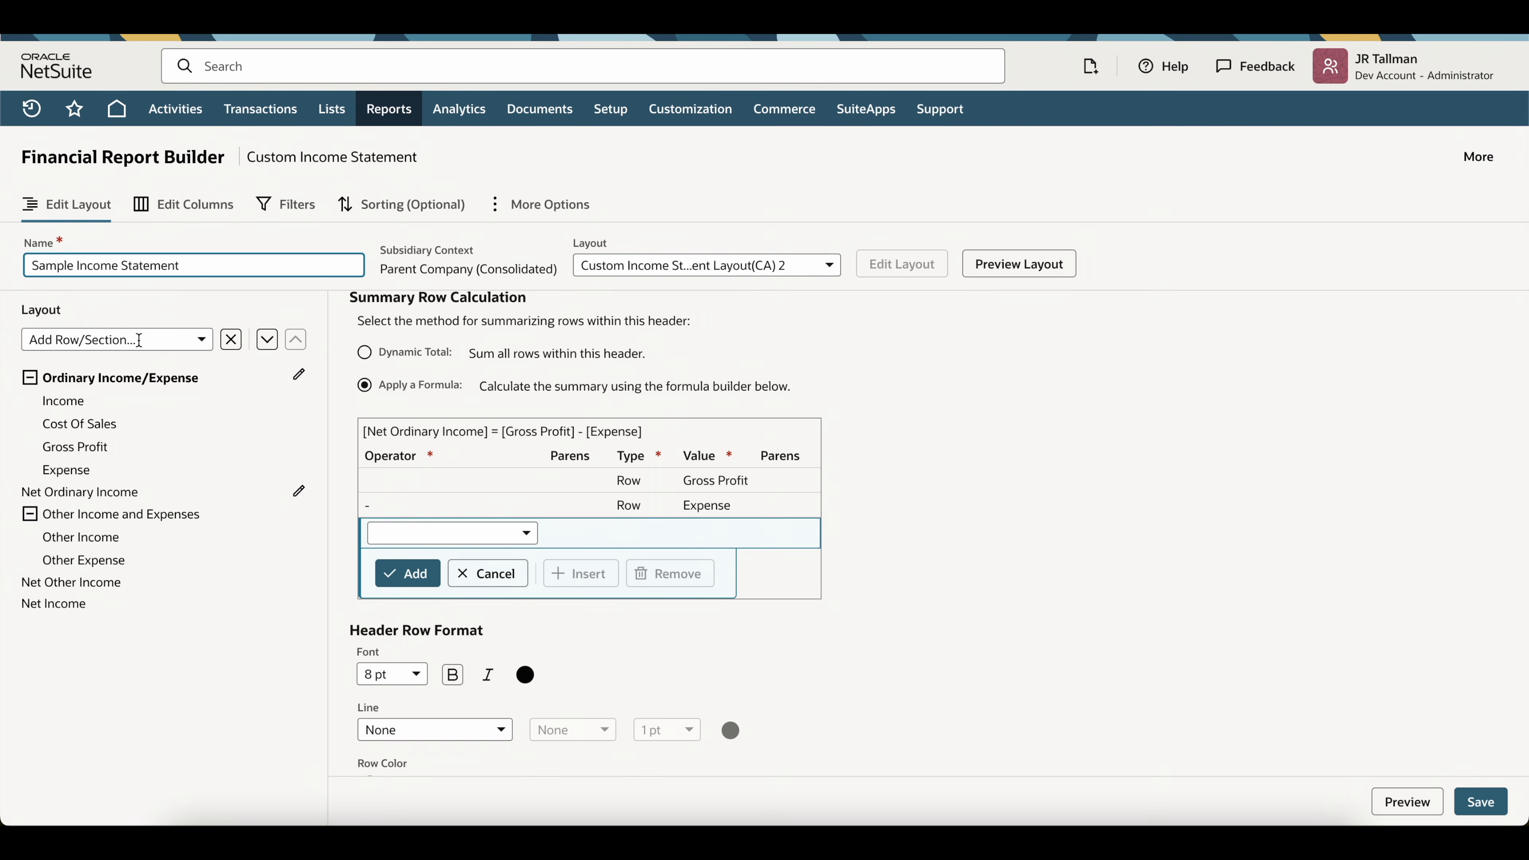
- Collapse both sections in the report layout and re-expand only Ordinary Income/Expense
click(29, 378)
click(29, 421)
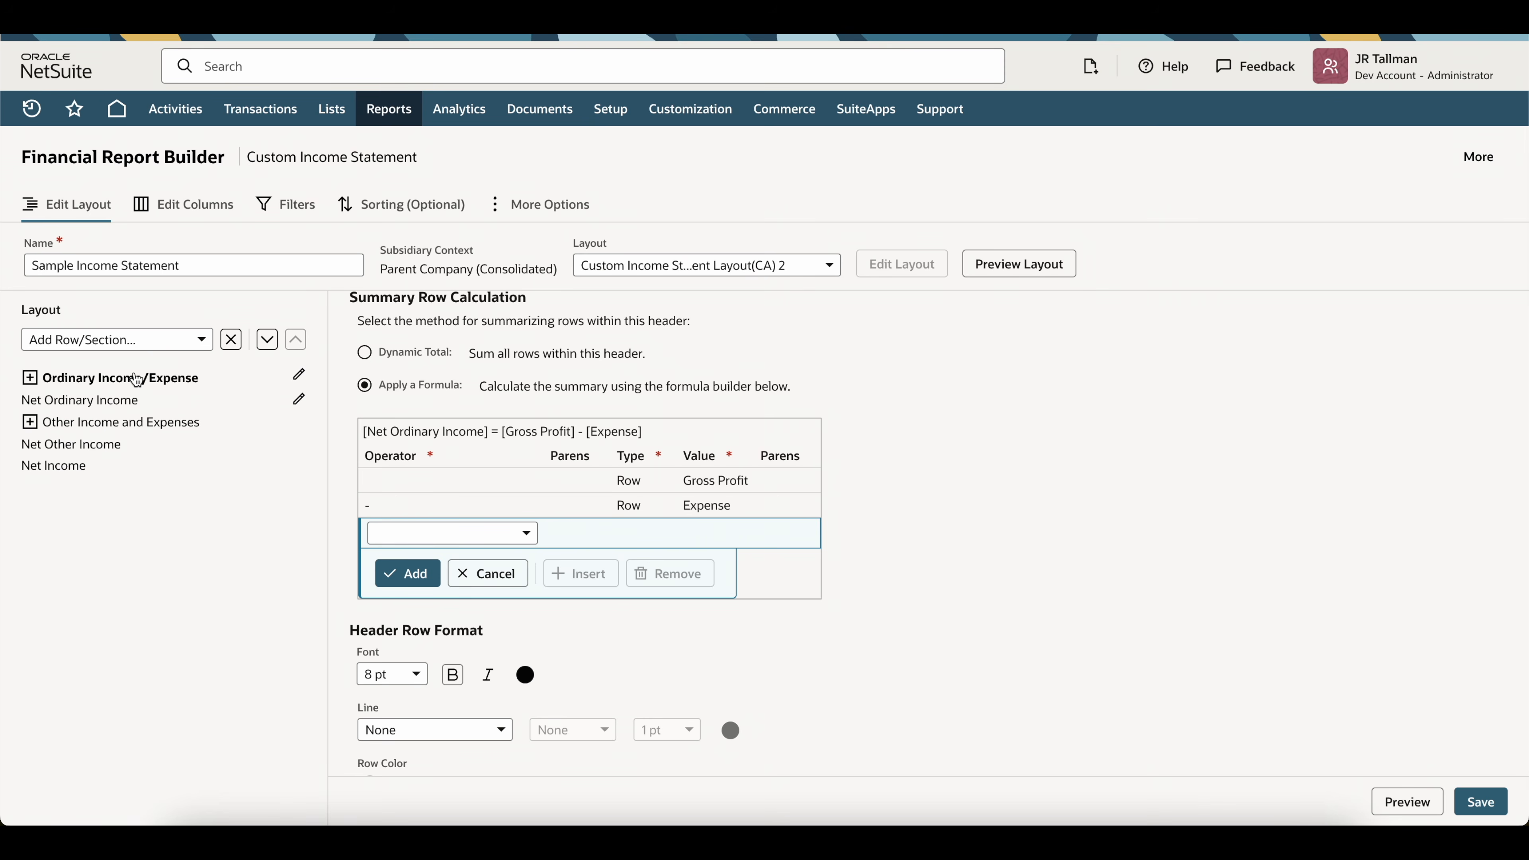
click(36, 377)
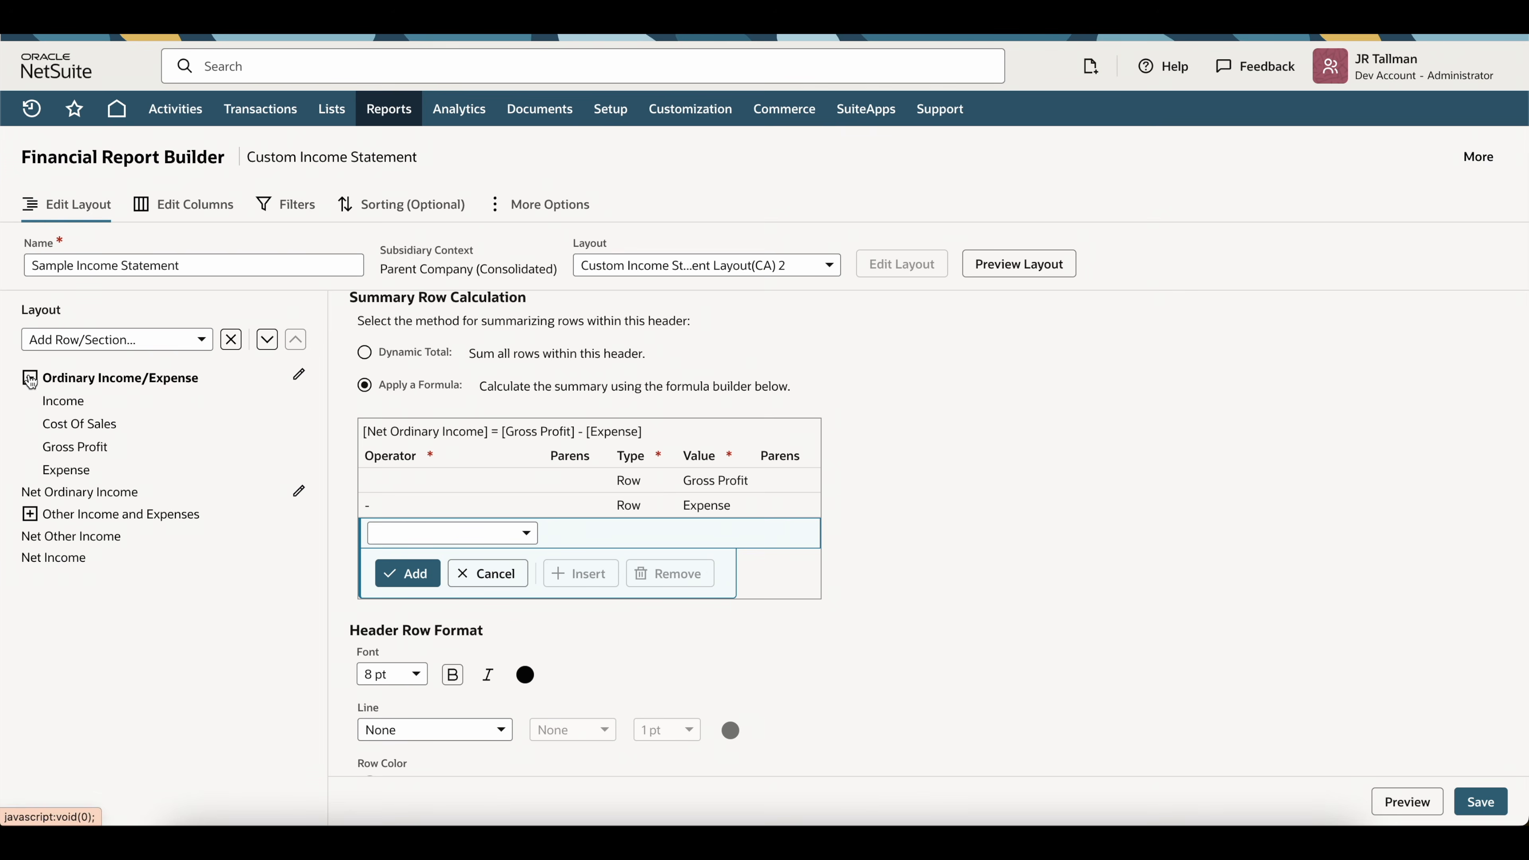
- Examine the row and section types that can be added to the layout, and the rows inside Ordinary Income/Expense
click(72, 340)
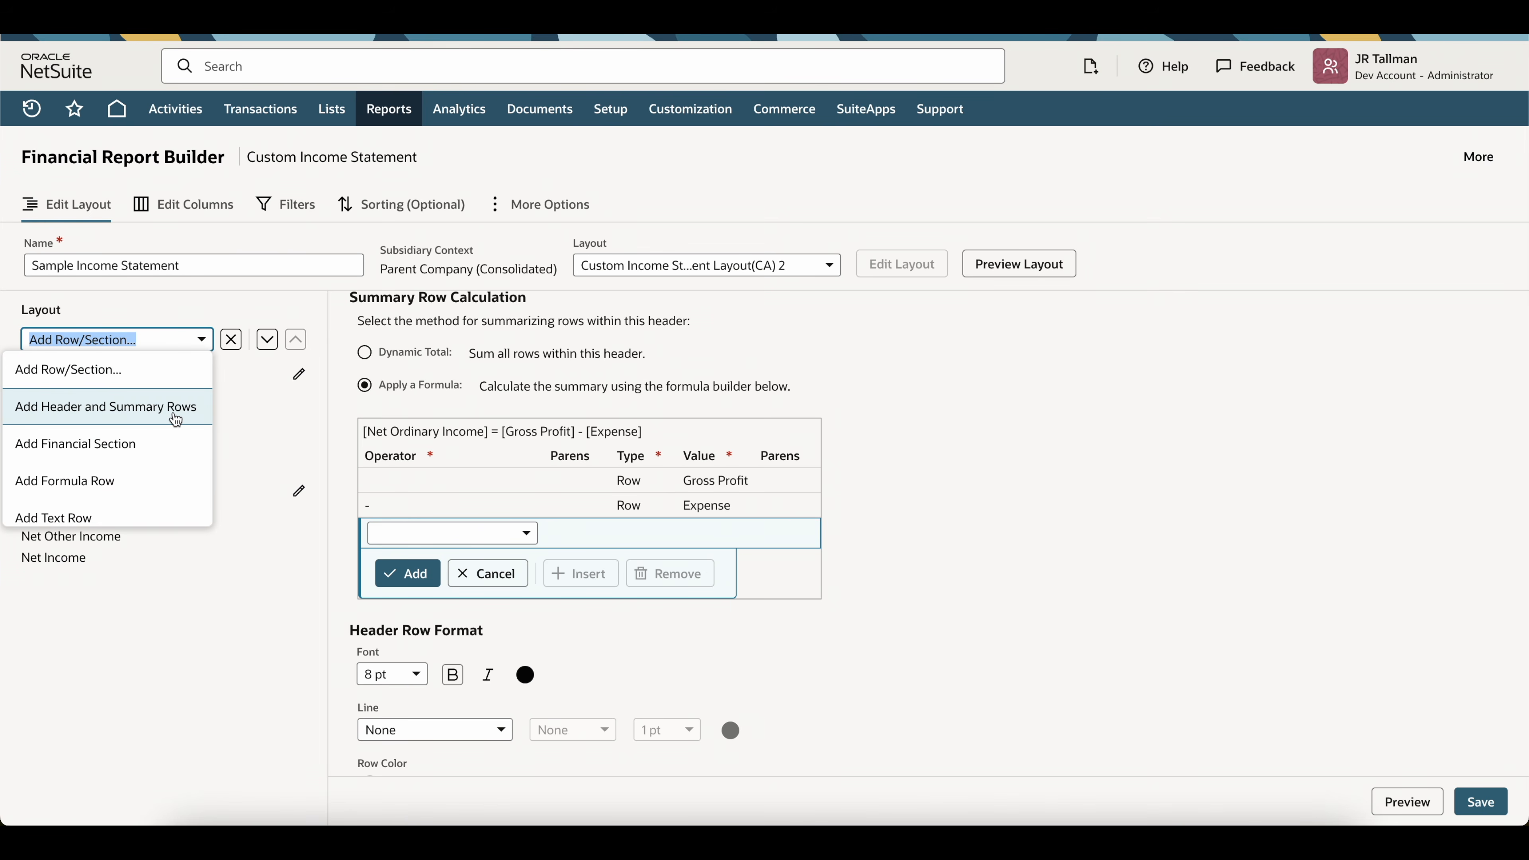
click(190, 326)
click(178, 341)
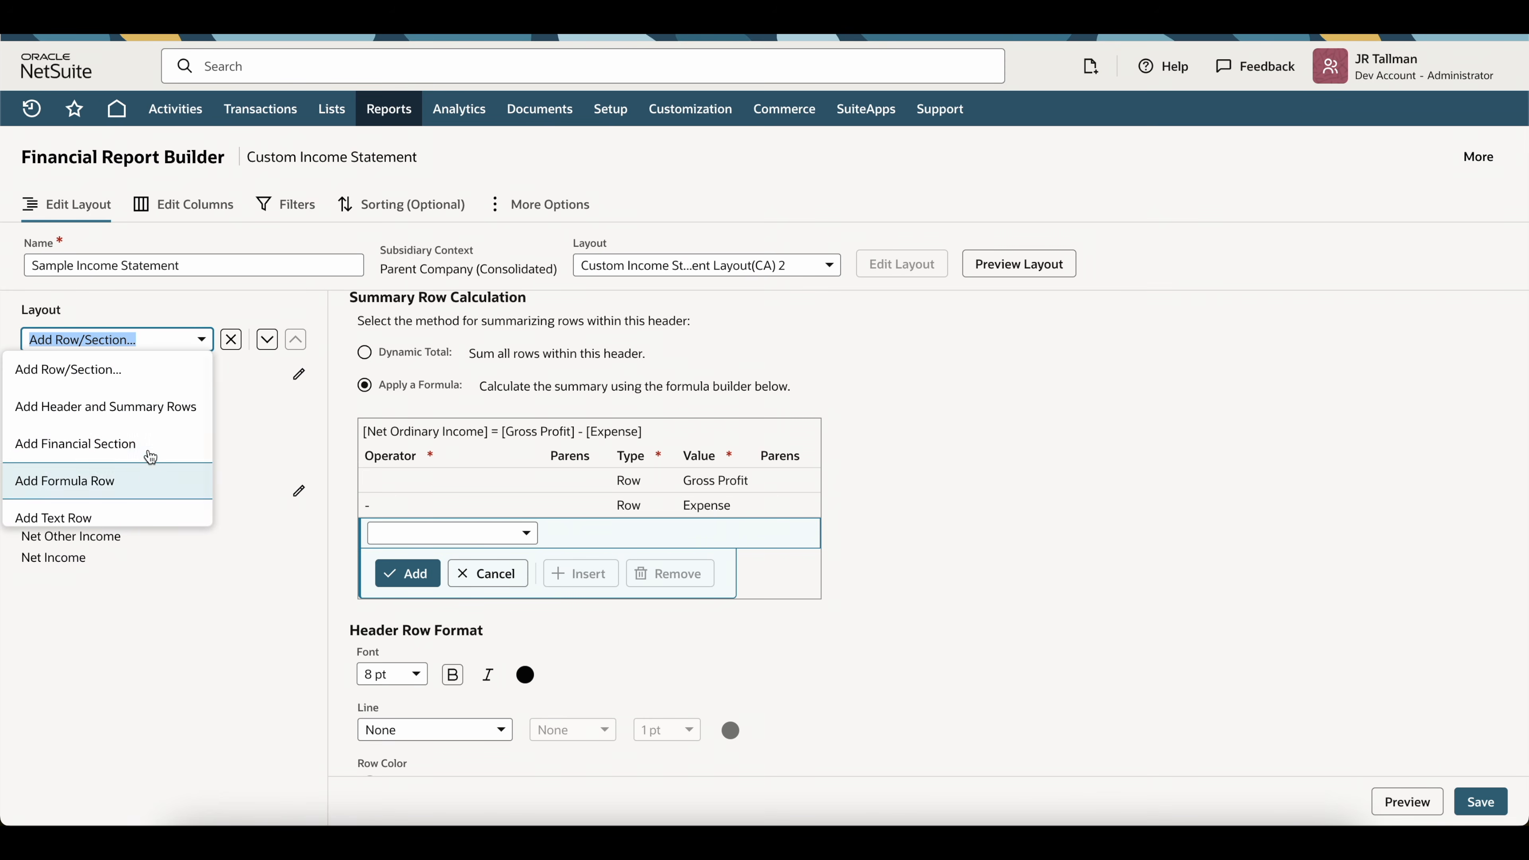
scroll(144, 386, down, 1)
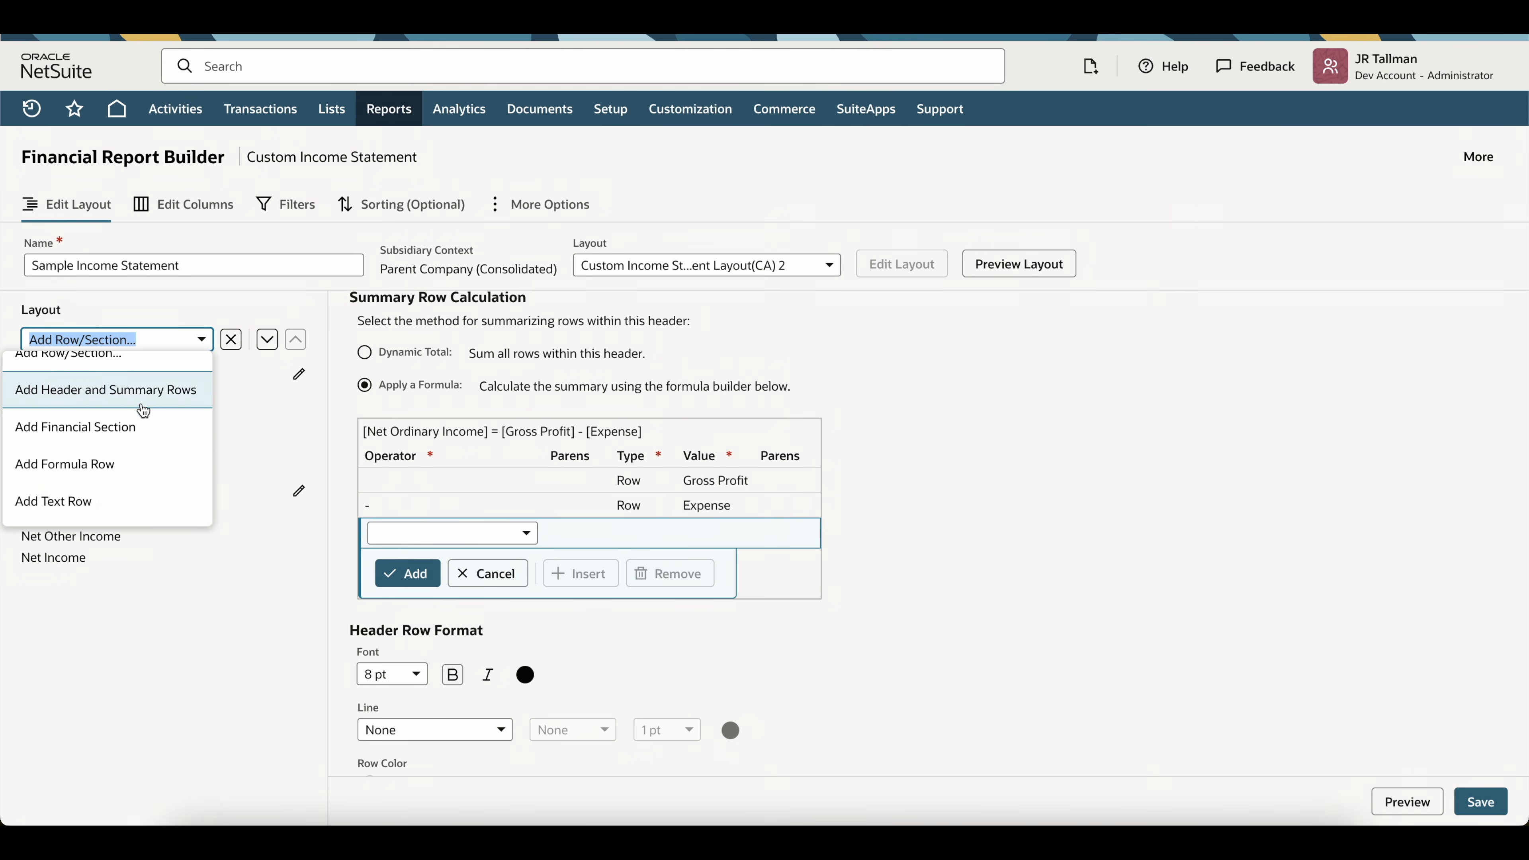
scroll(103, 401, up, 1)
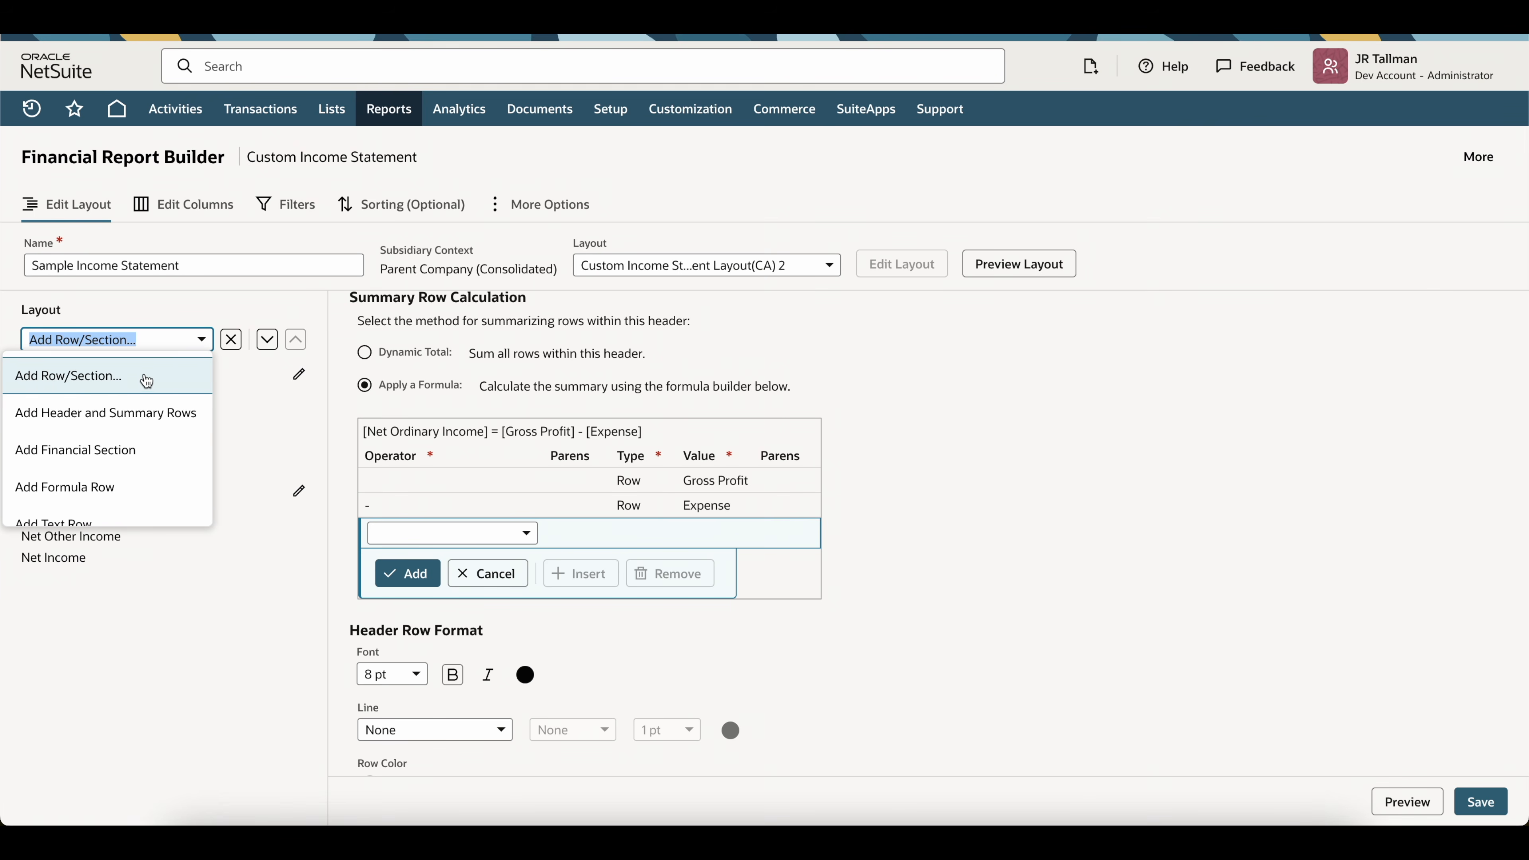
scroll(143, 478, down, 1)
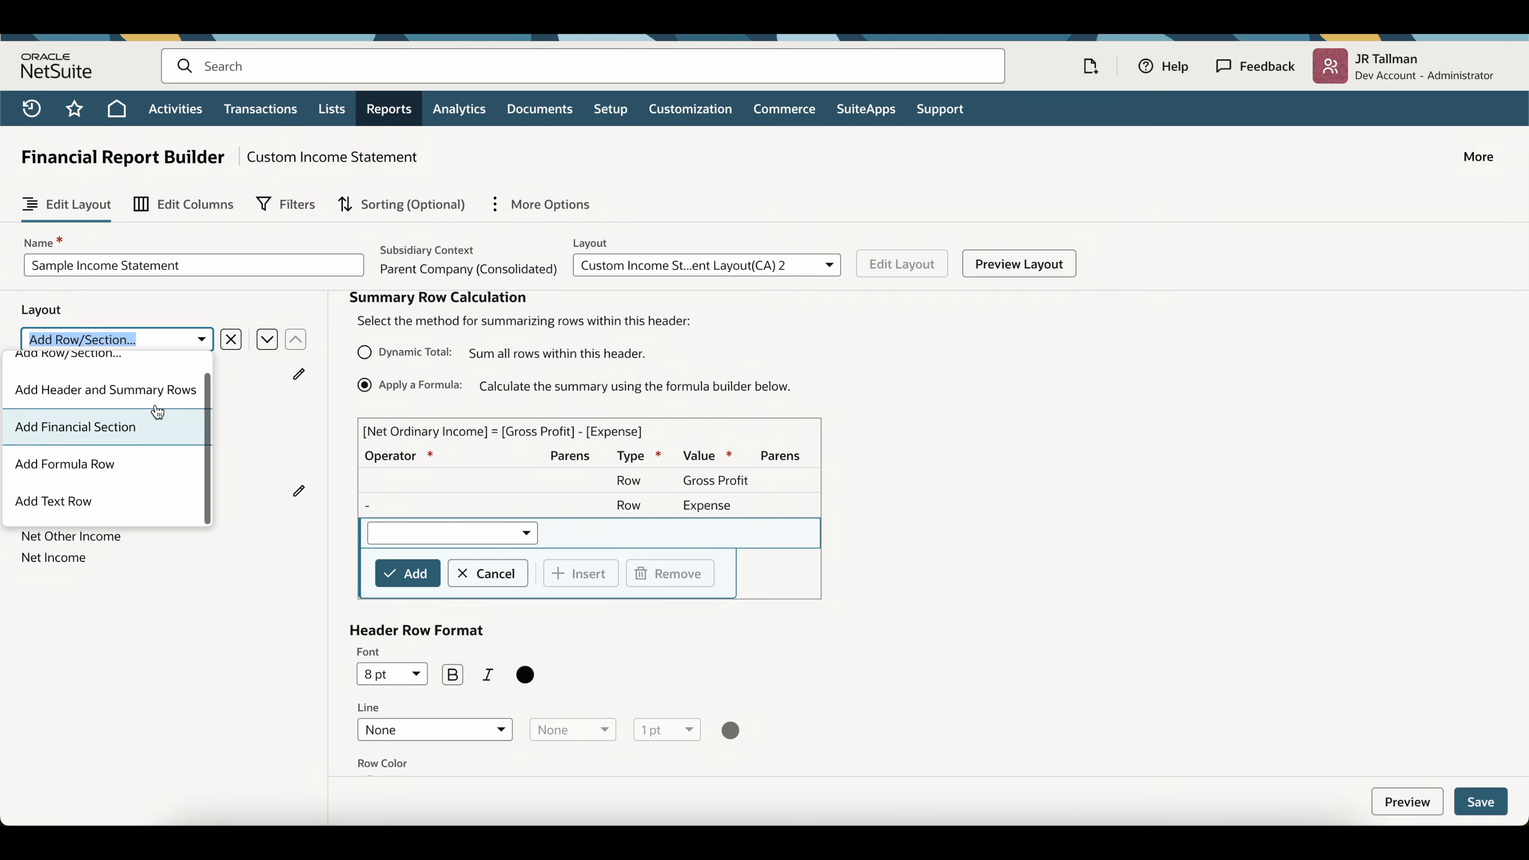
click(207, 316)
click(82, 378)
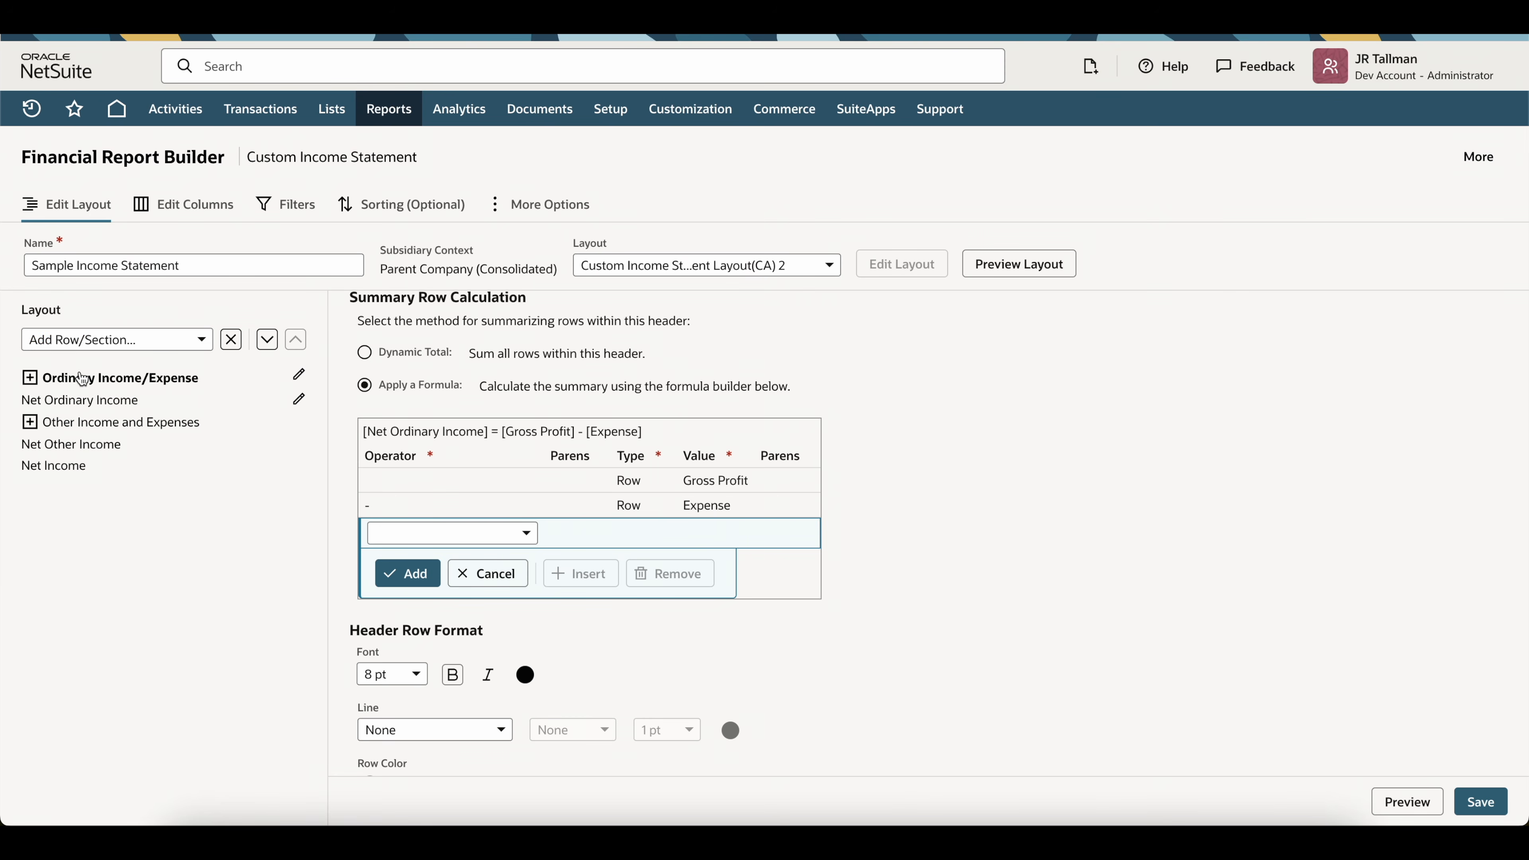
click(29, 379)
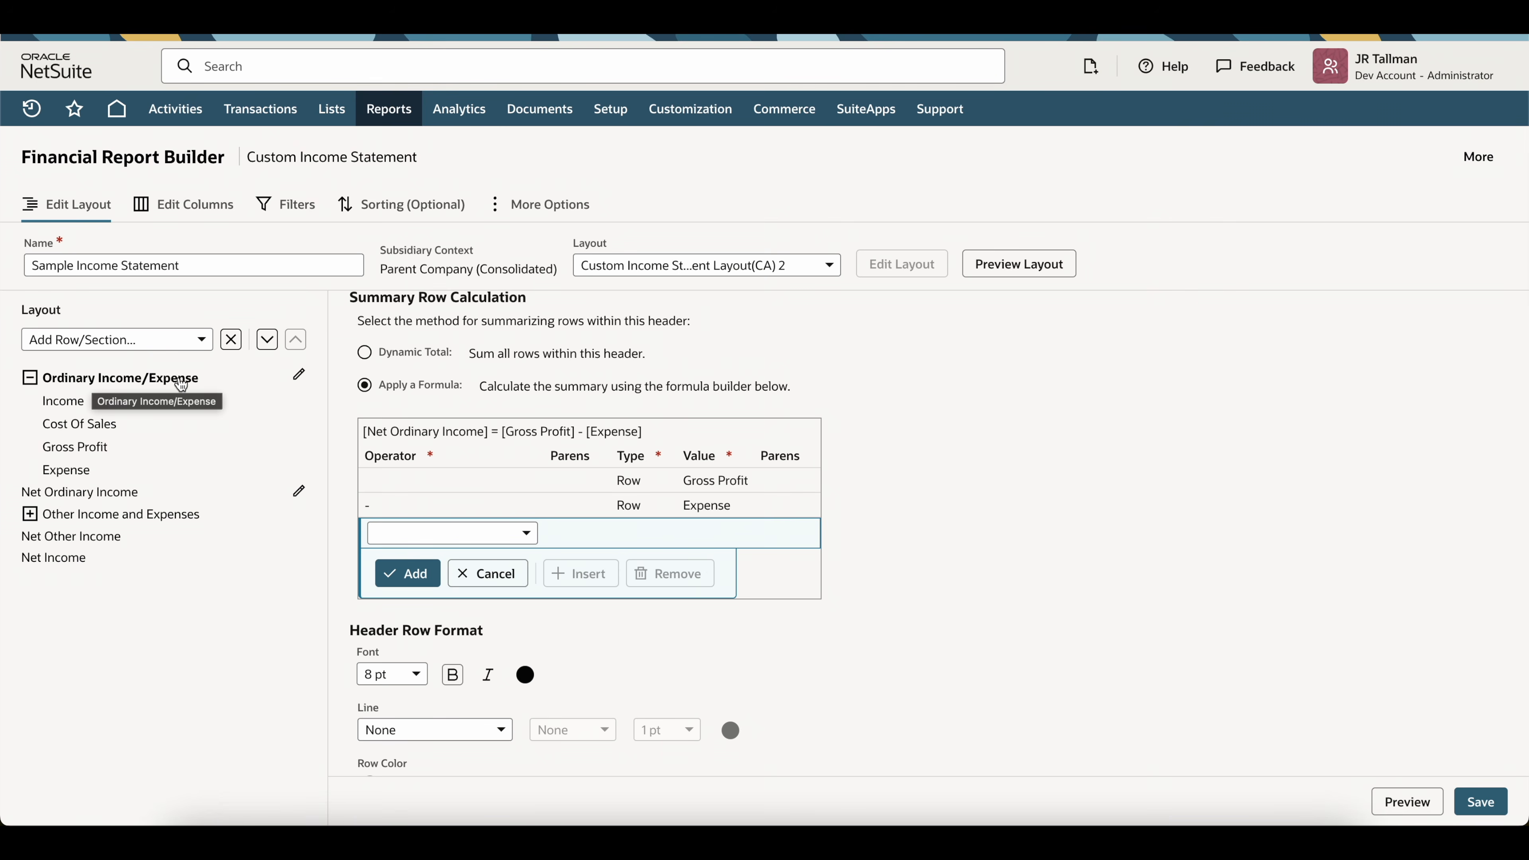
- Add header and summary rows to the layout and label the header row Ordinary Income/Expense #2
click(147, 336)
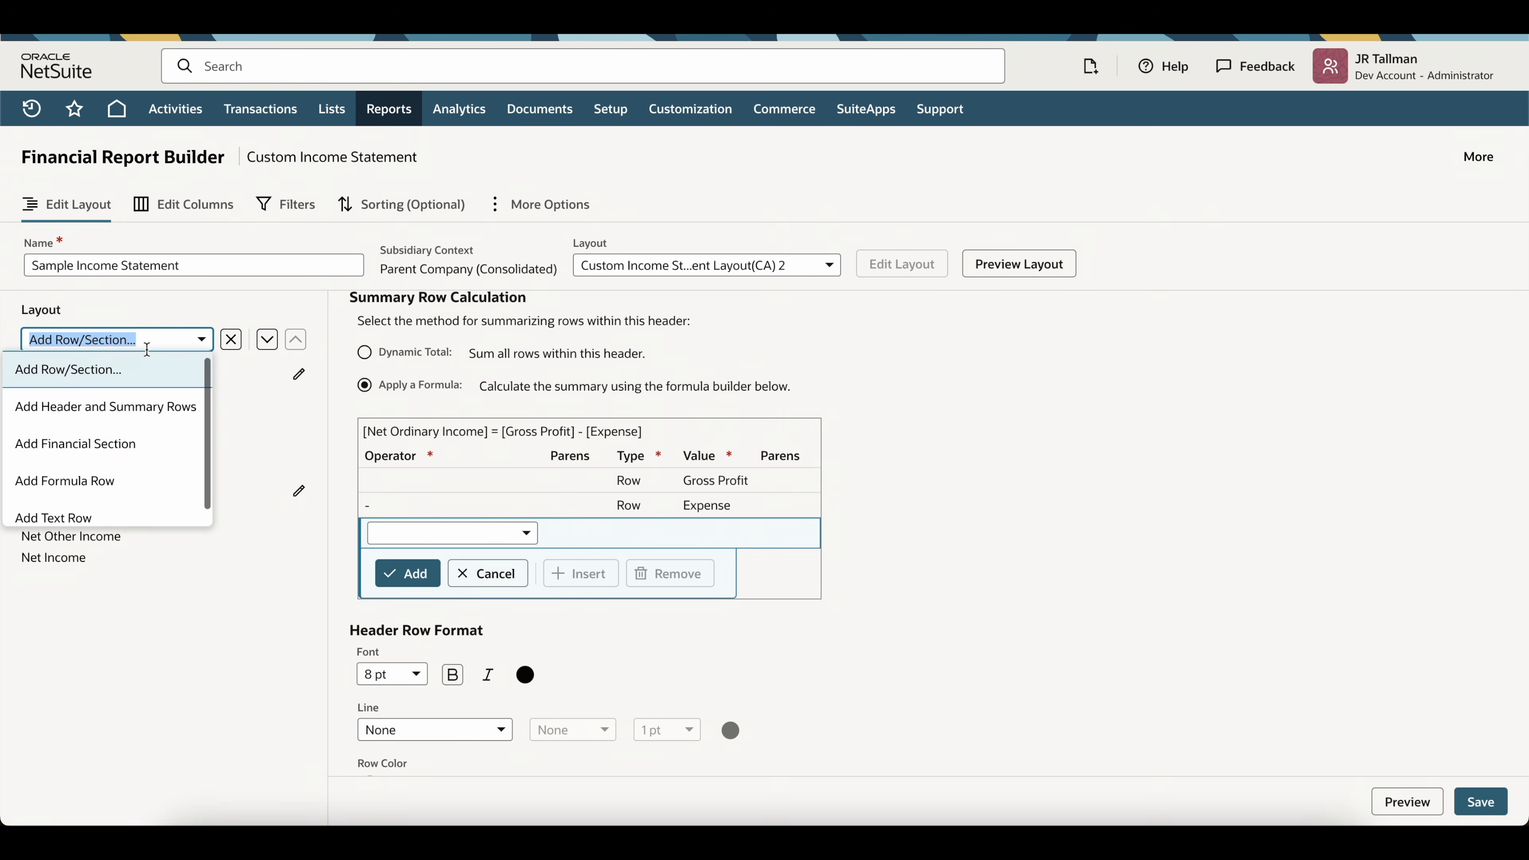
click(129, 408)
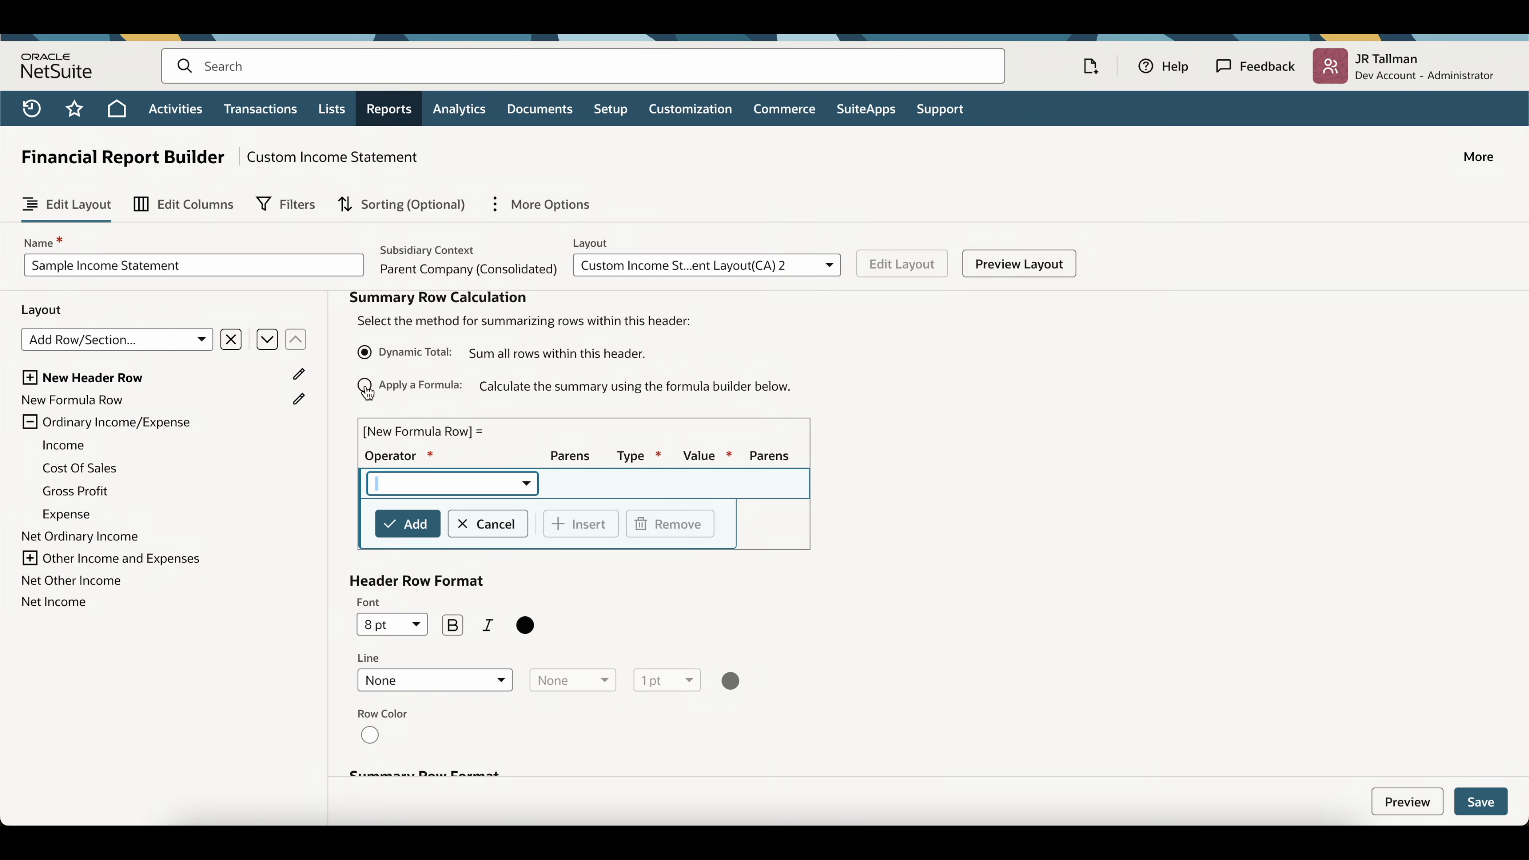
scroll(415, 426, up, 5)
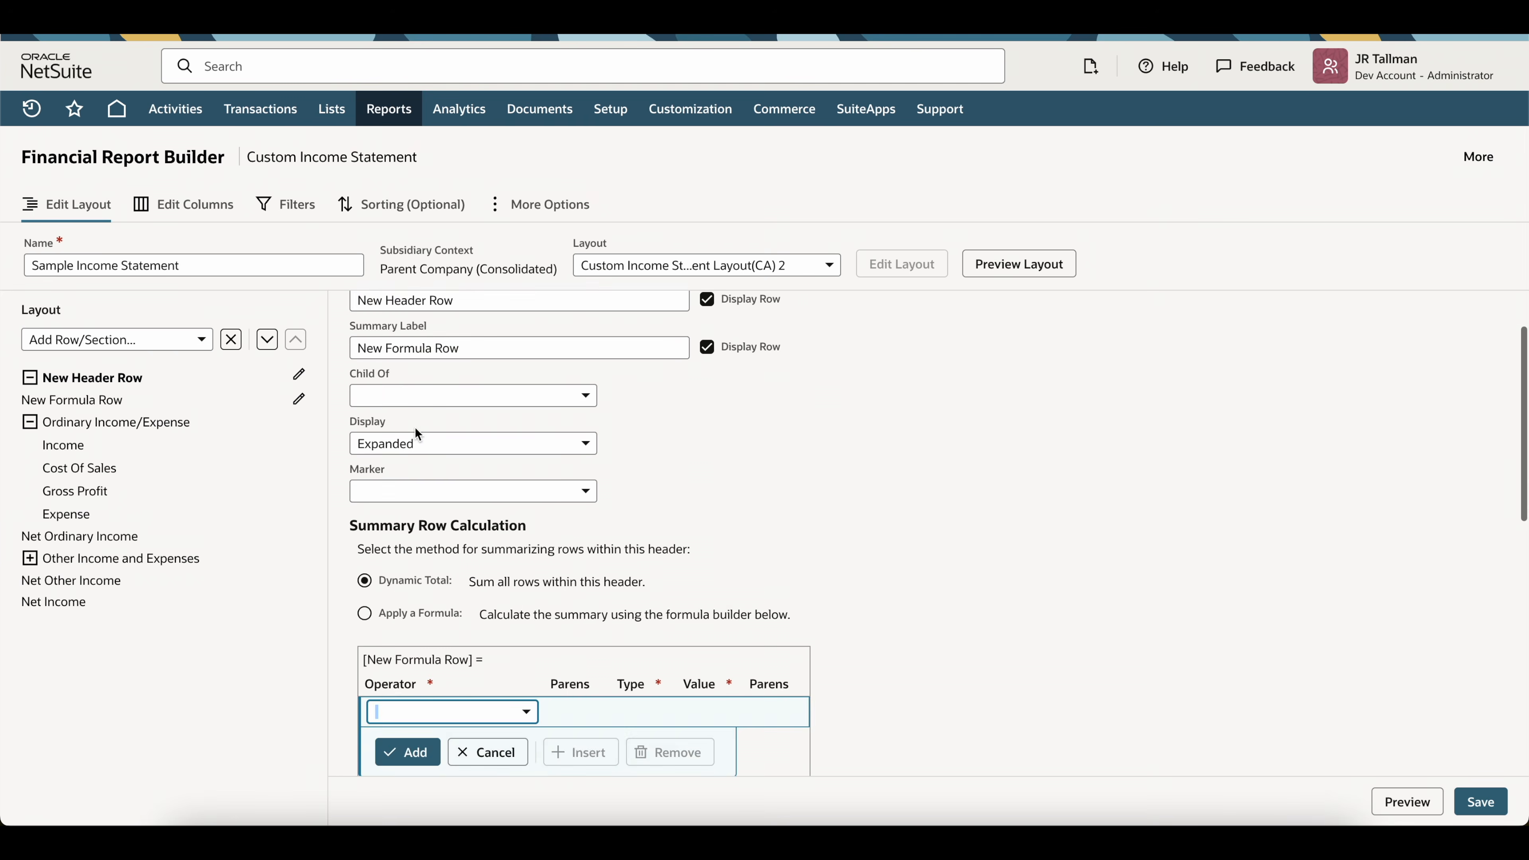
drag(468, 384, 373, 384)
key(BackSpace)
key(BackSpace)
key(BackSpace)
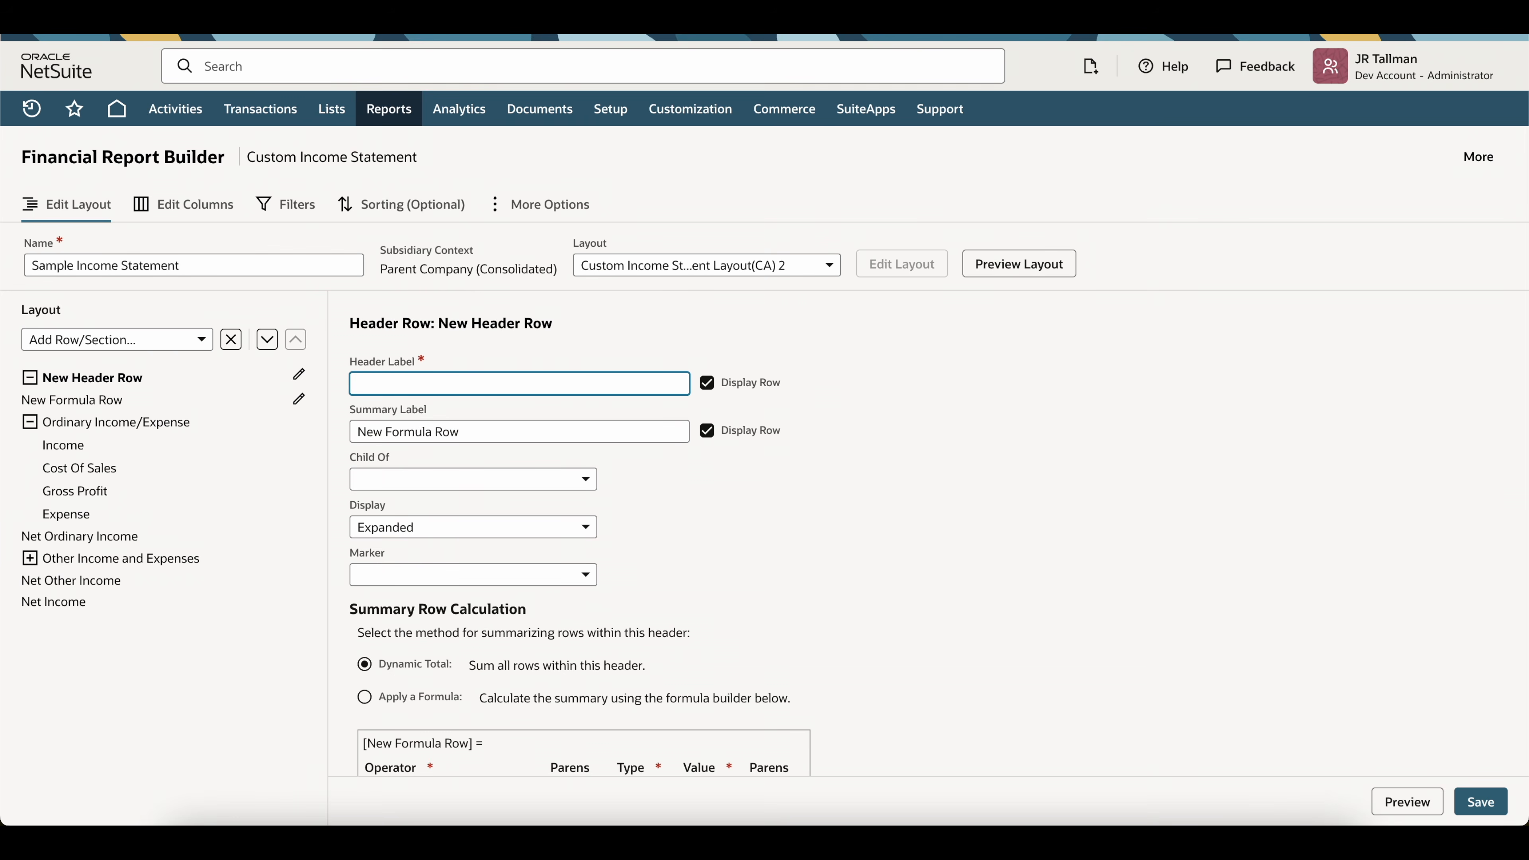
text(O)
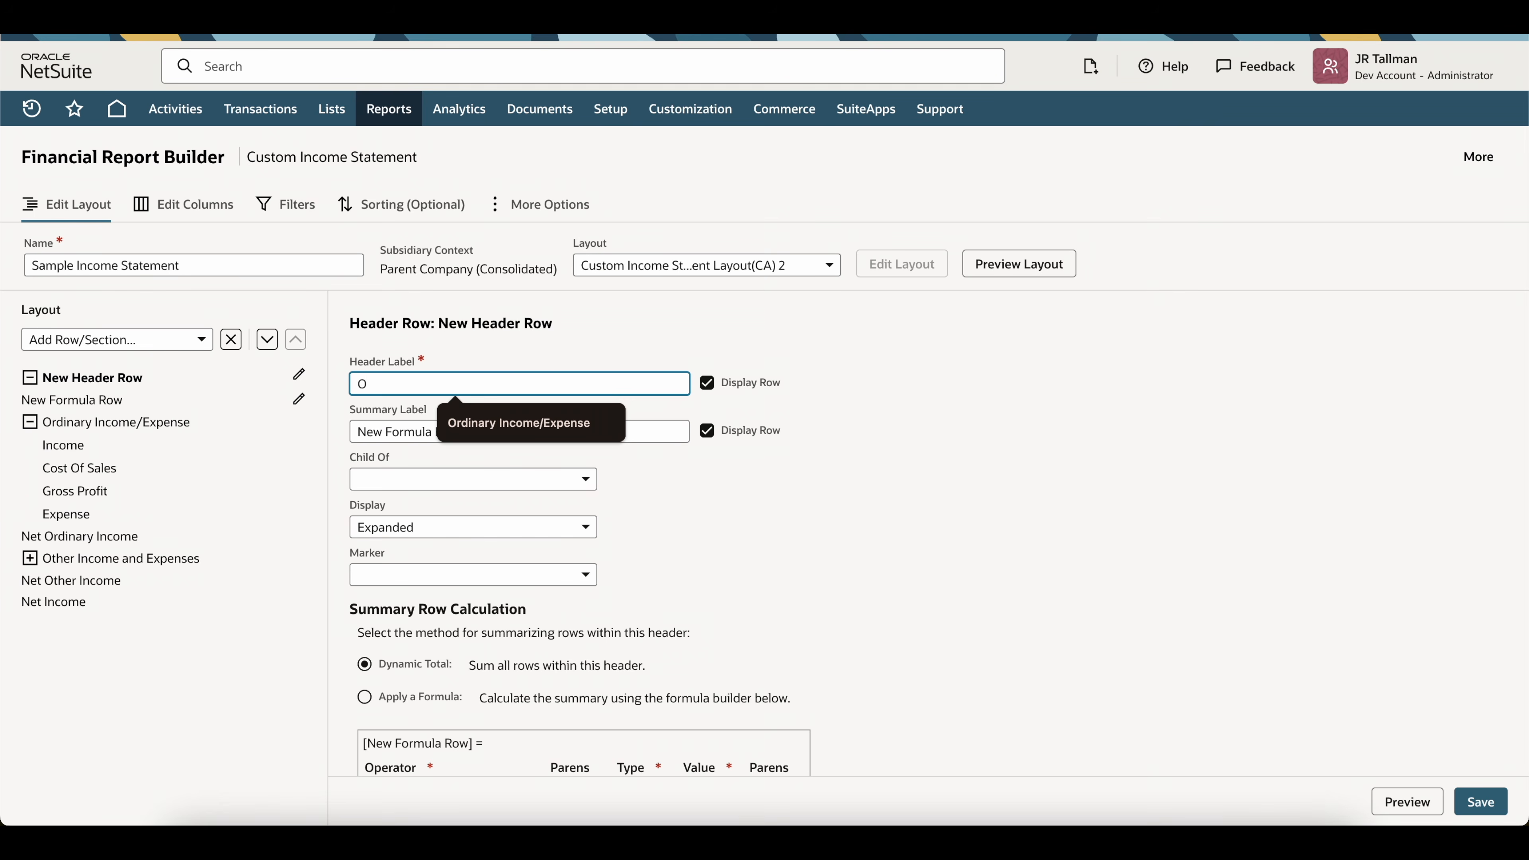
click(529, 423)
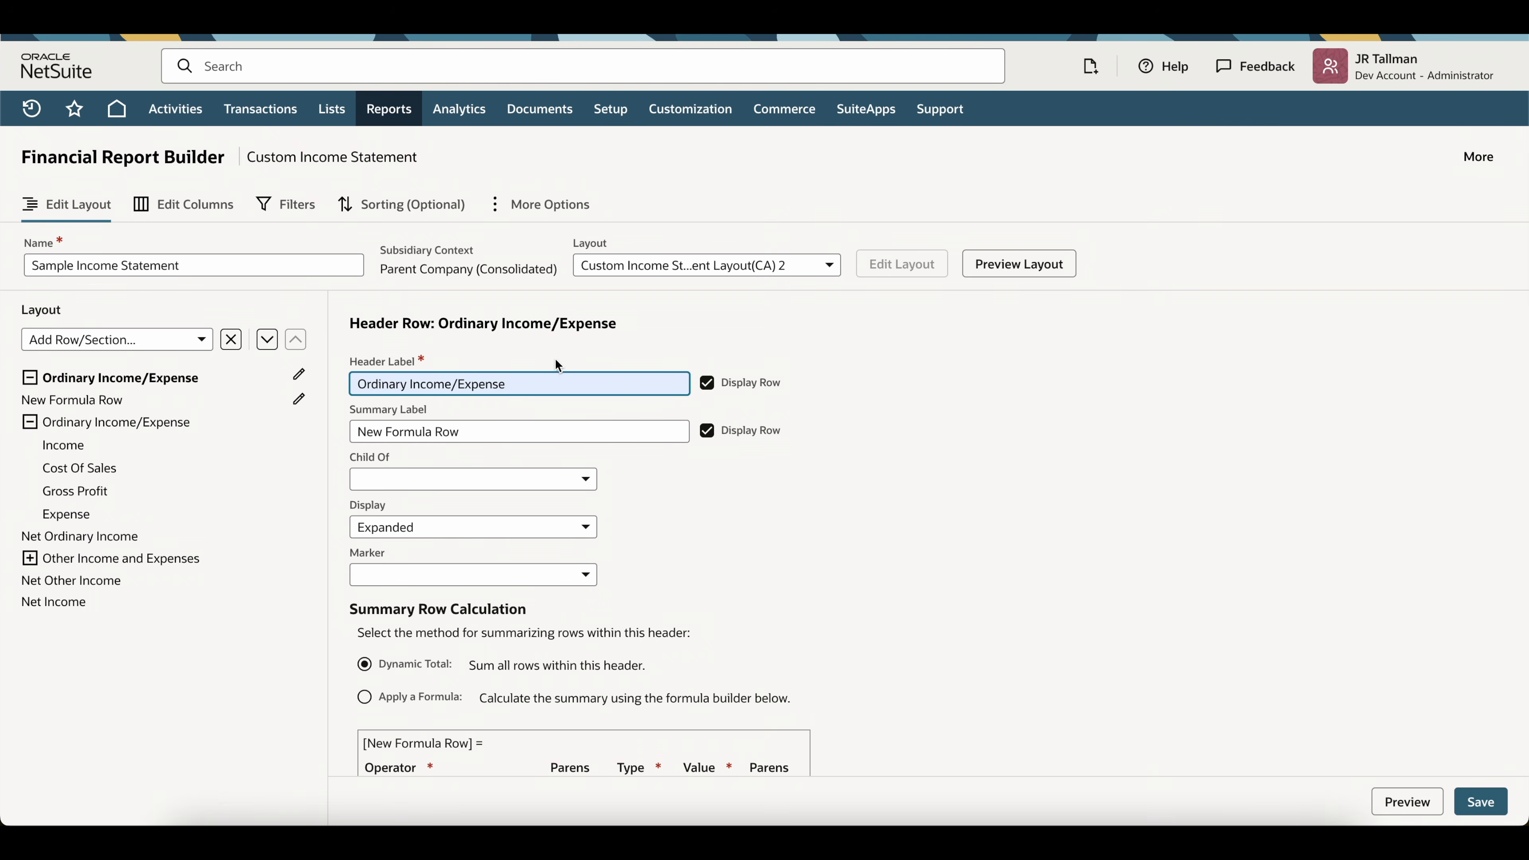
text(#2)
click(609, 353)
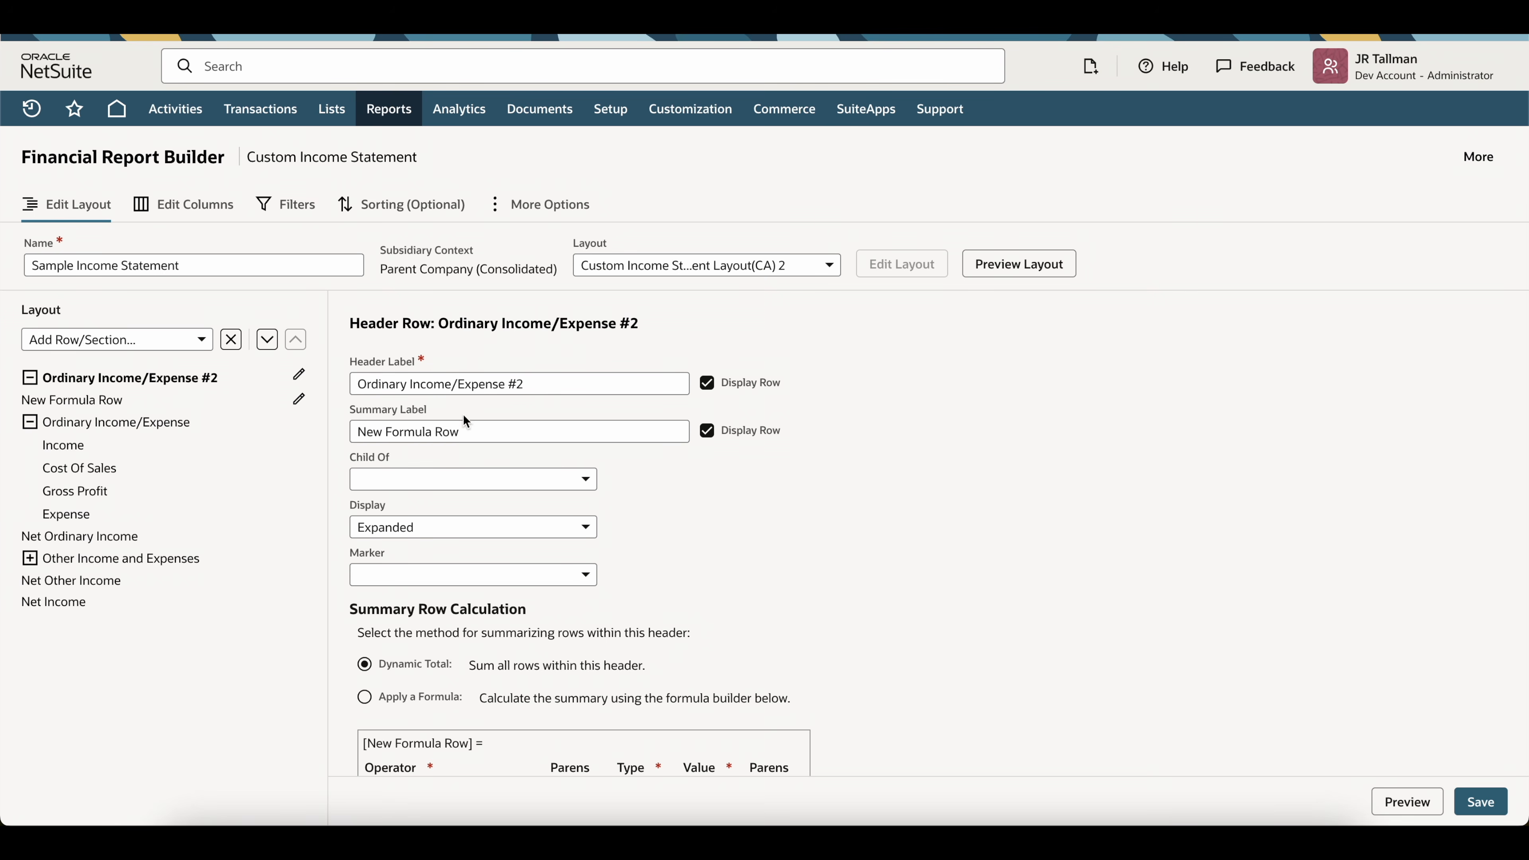
- Set the summary label of the Ordinary Income/Expense #2 header to Net Ordinary Income #2
drag(487, 448, 312, 442)
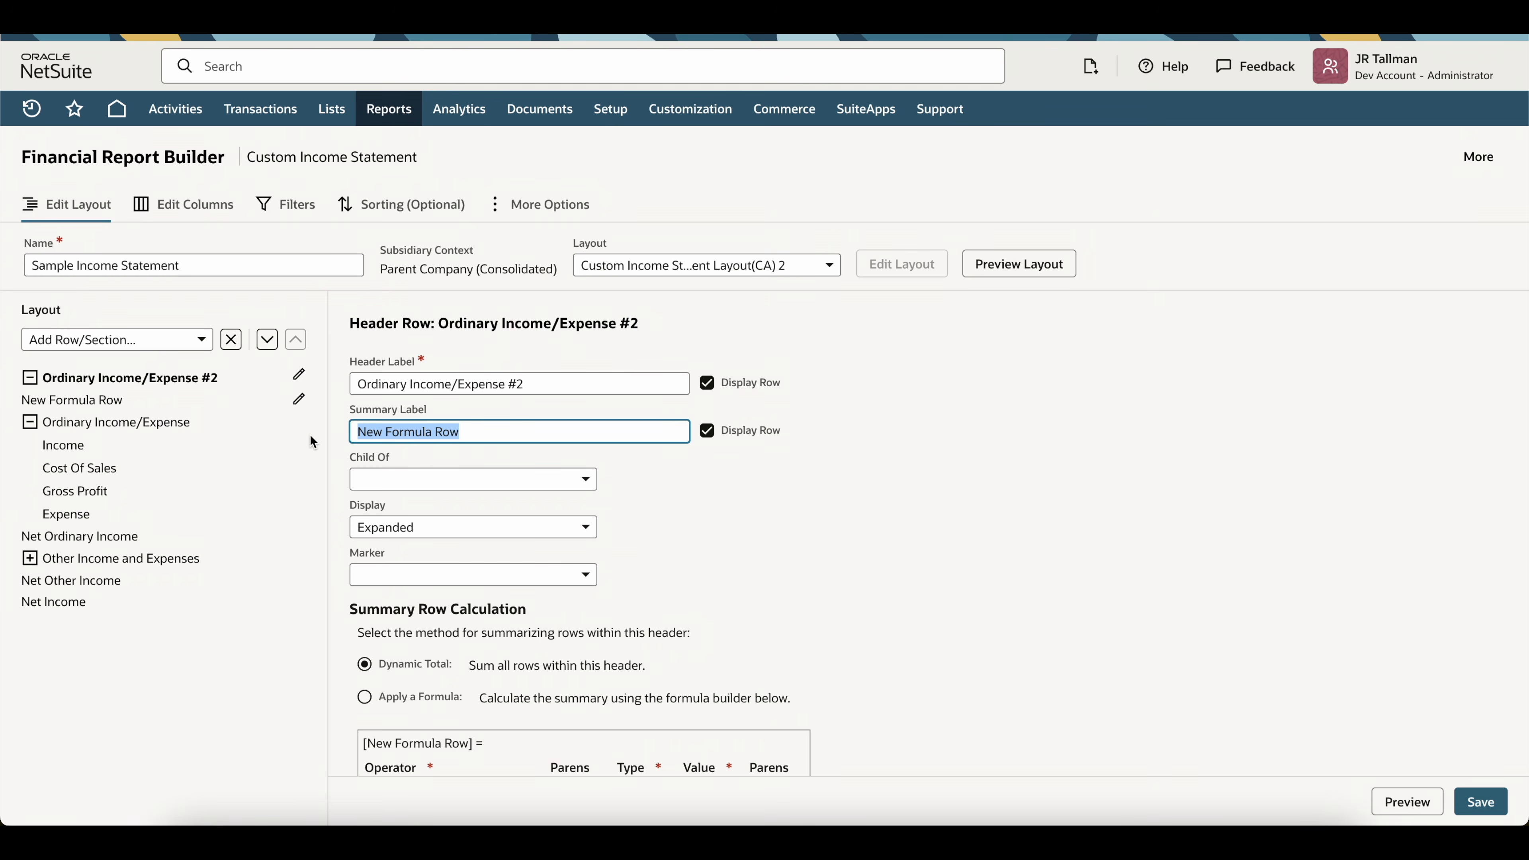
text(Net)
click(466, 473)
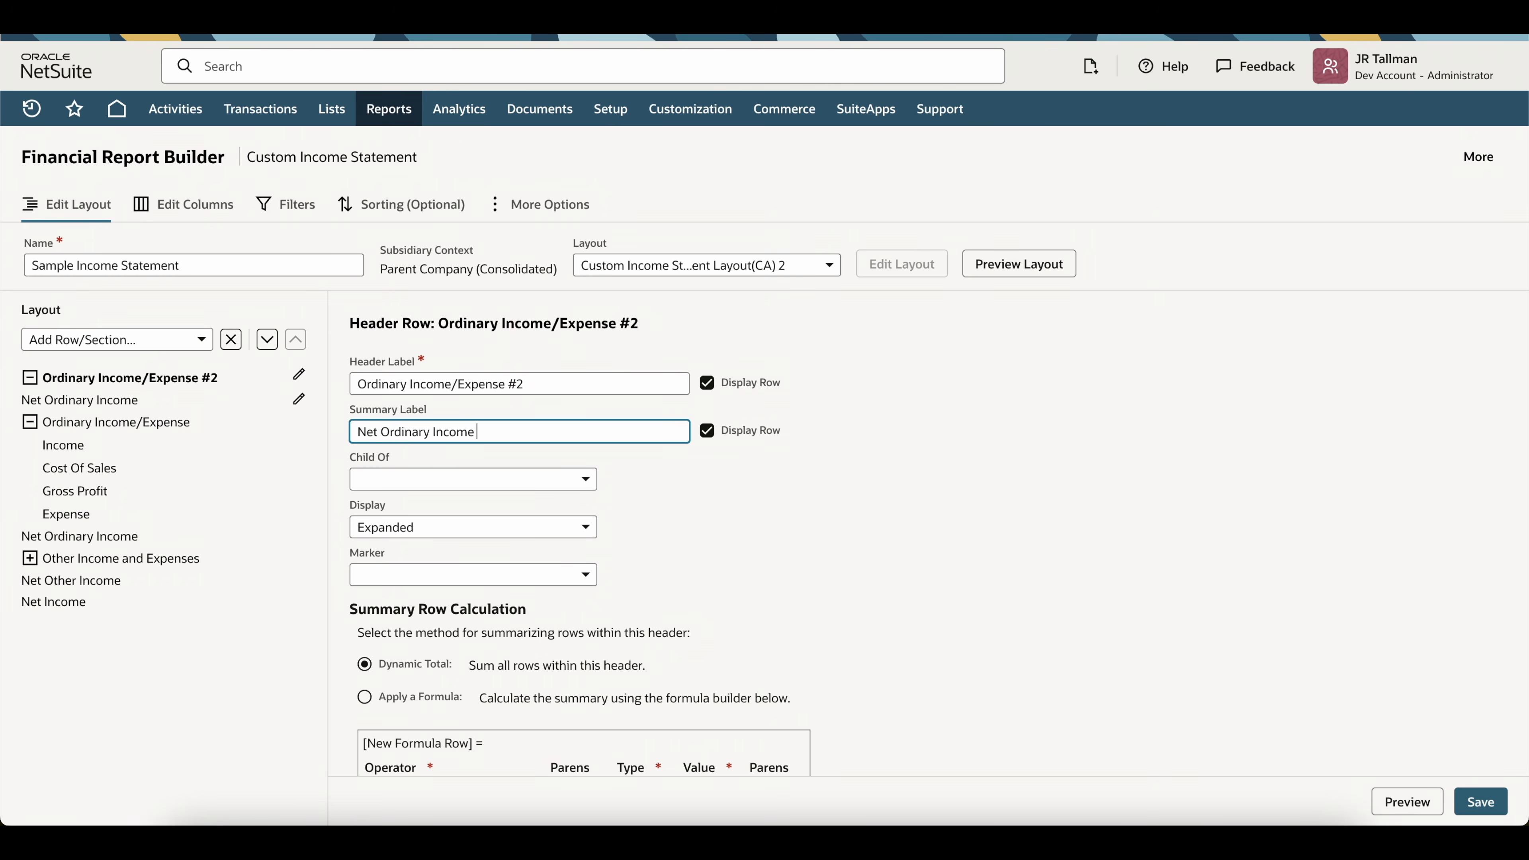
text(#2)
click(974, 518)
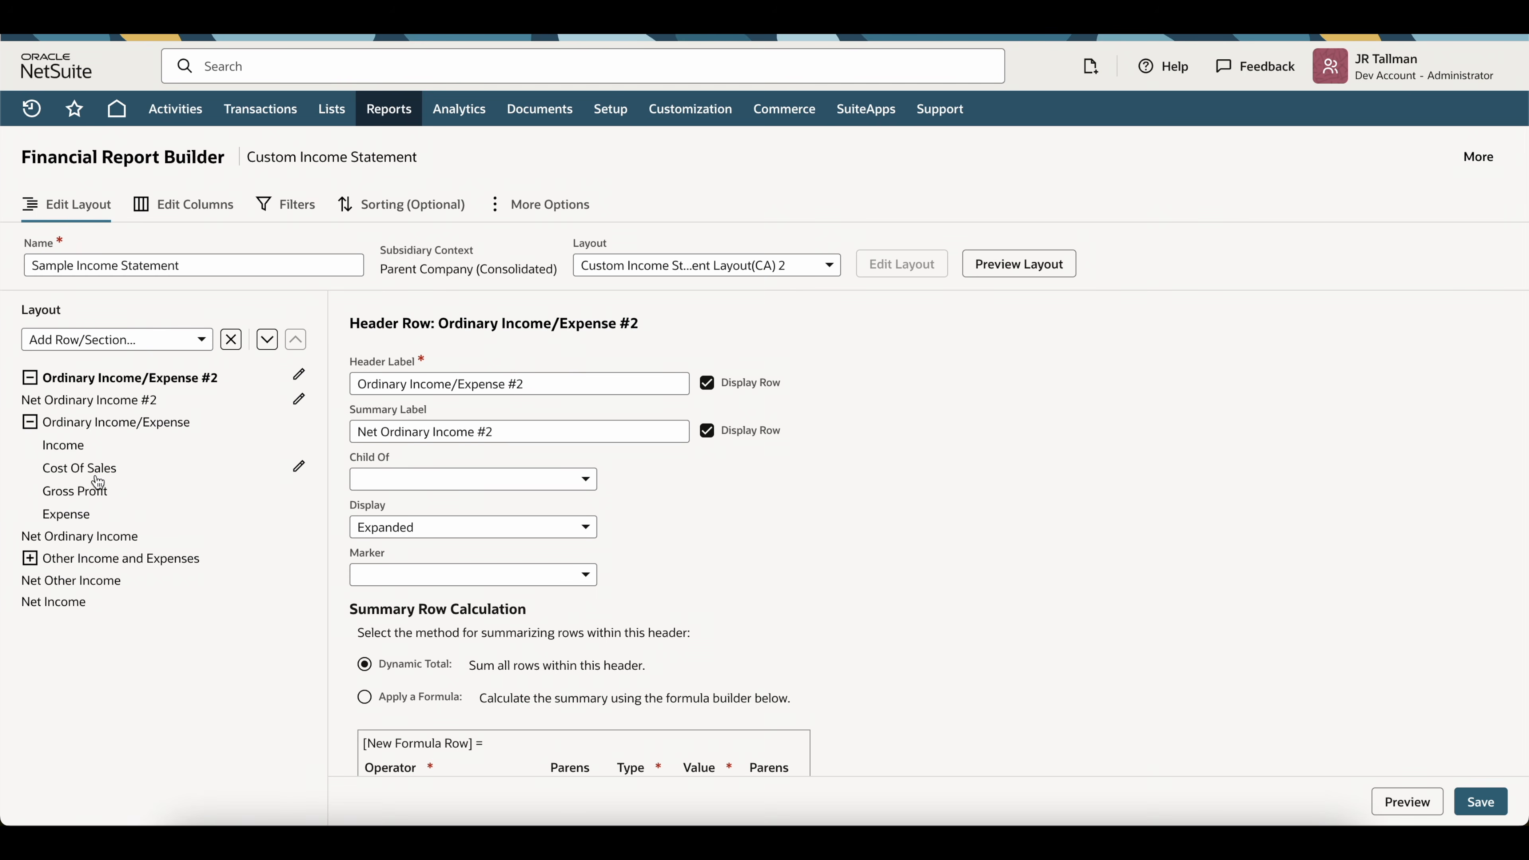
- Add a financial section above Income under Ordinary Income/Expense, creating it as a new section rather than using an existing shared one
click(57, 446)
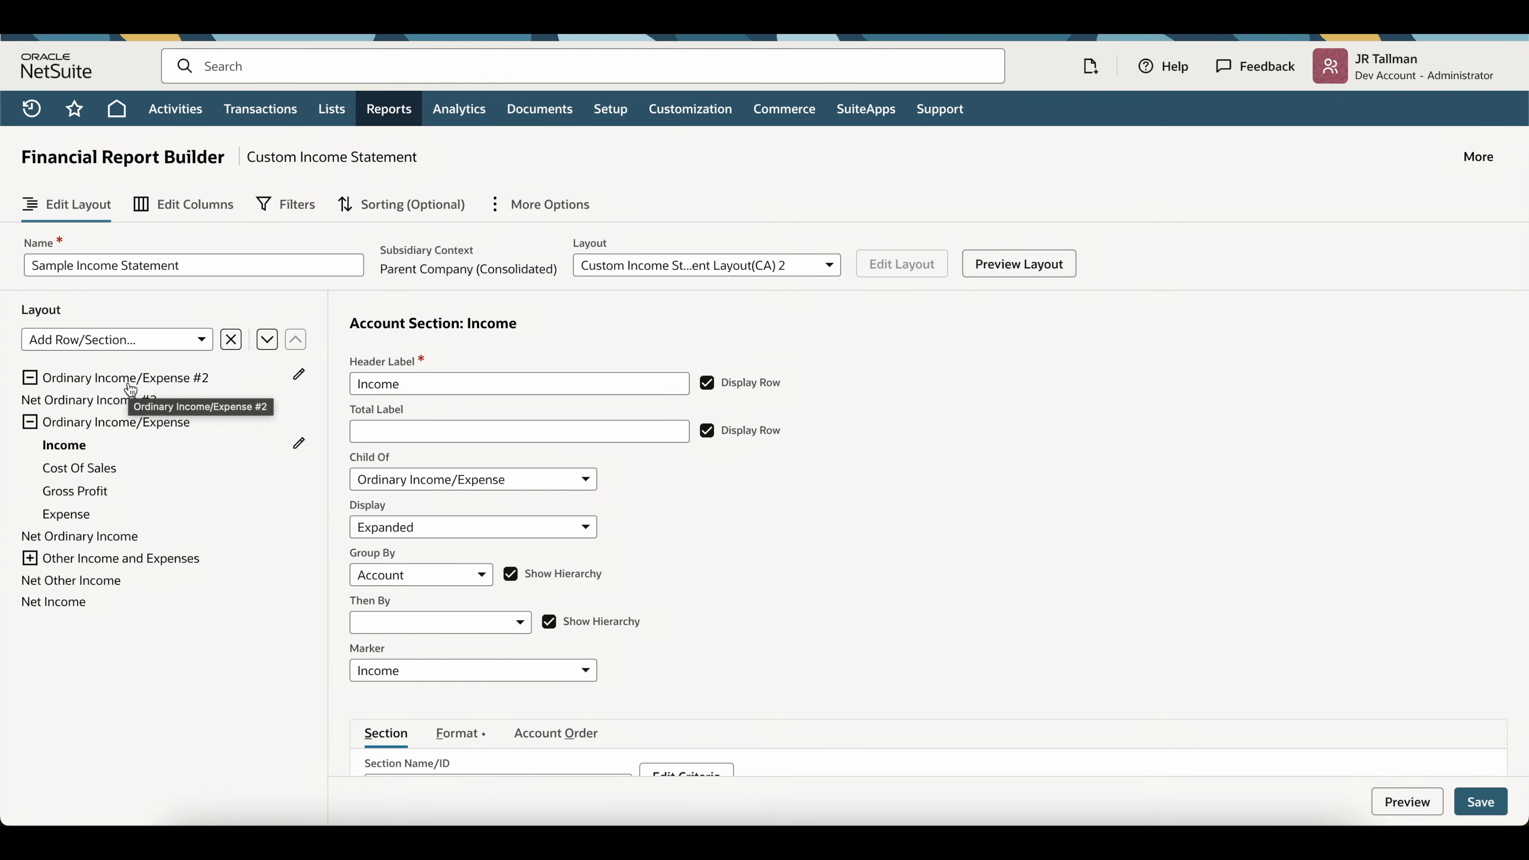
click(121, 339)
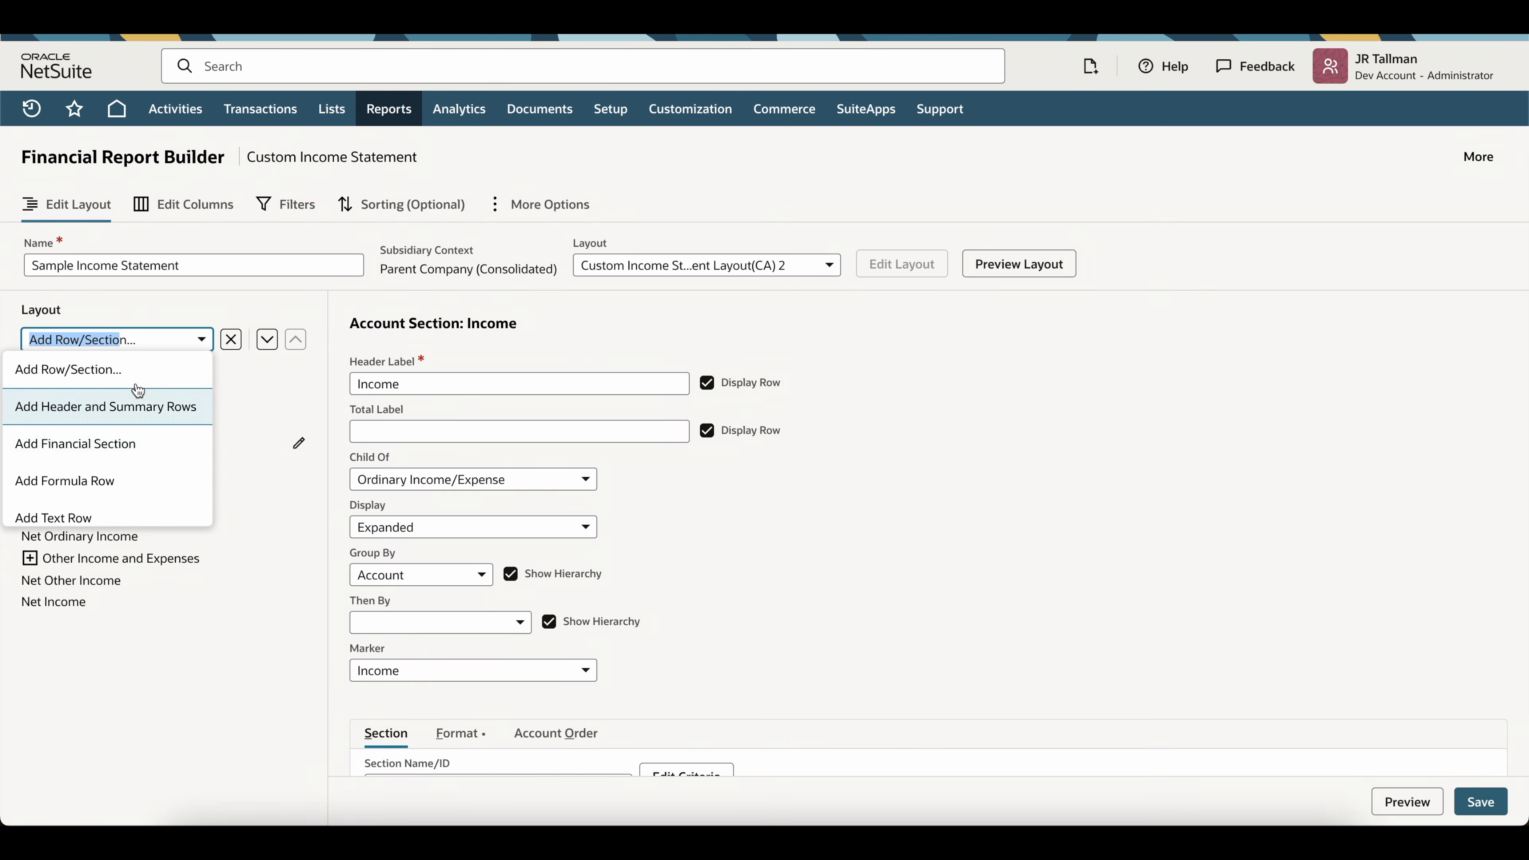
click(122, 449)
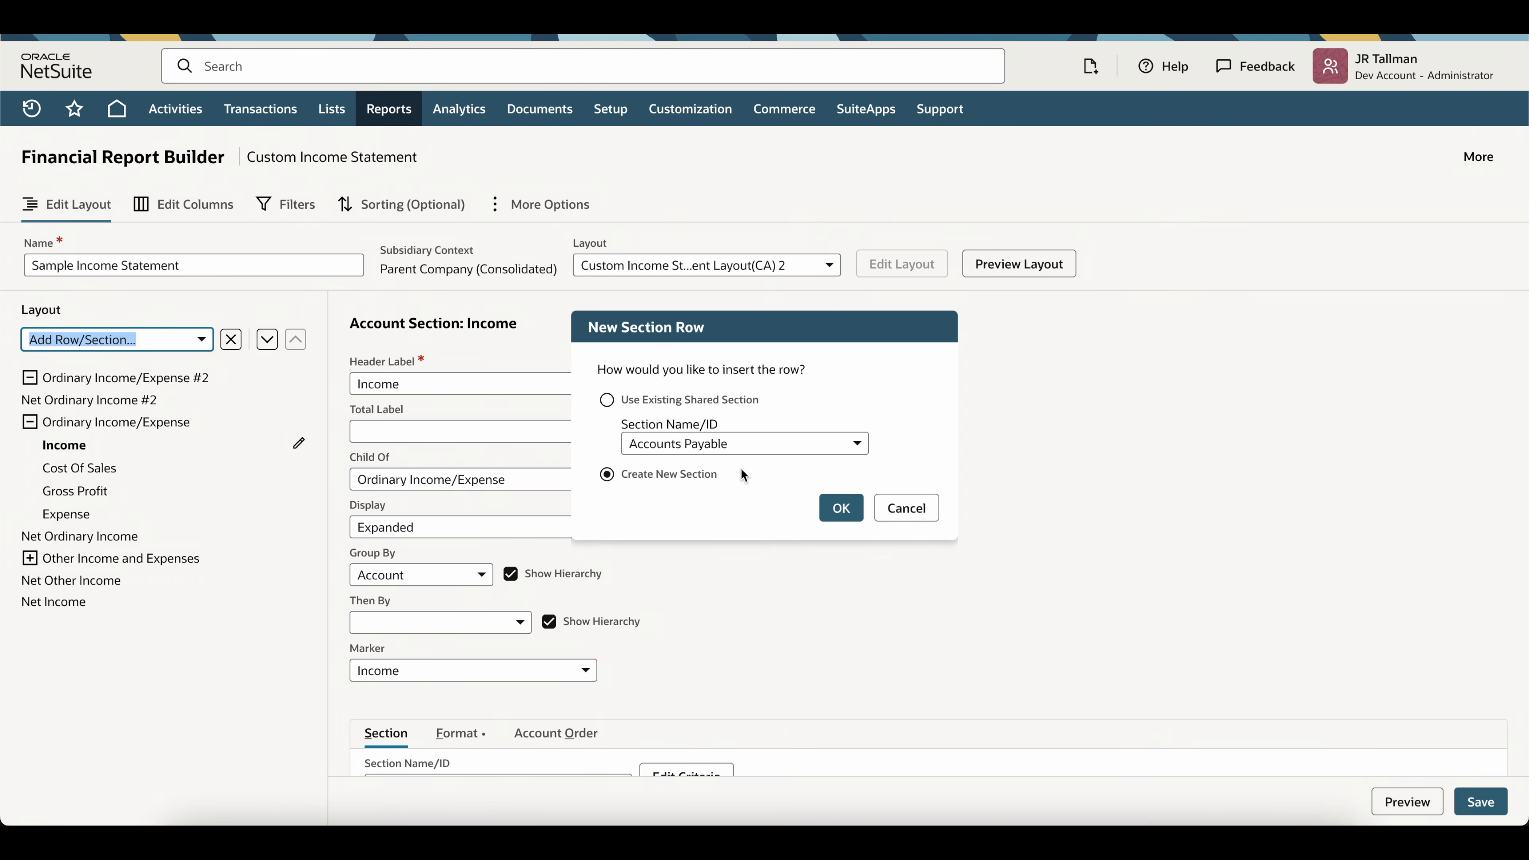
click(763, 444)
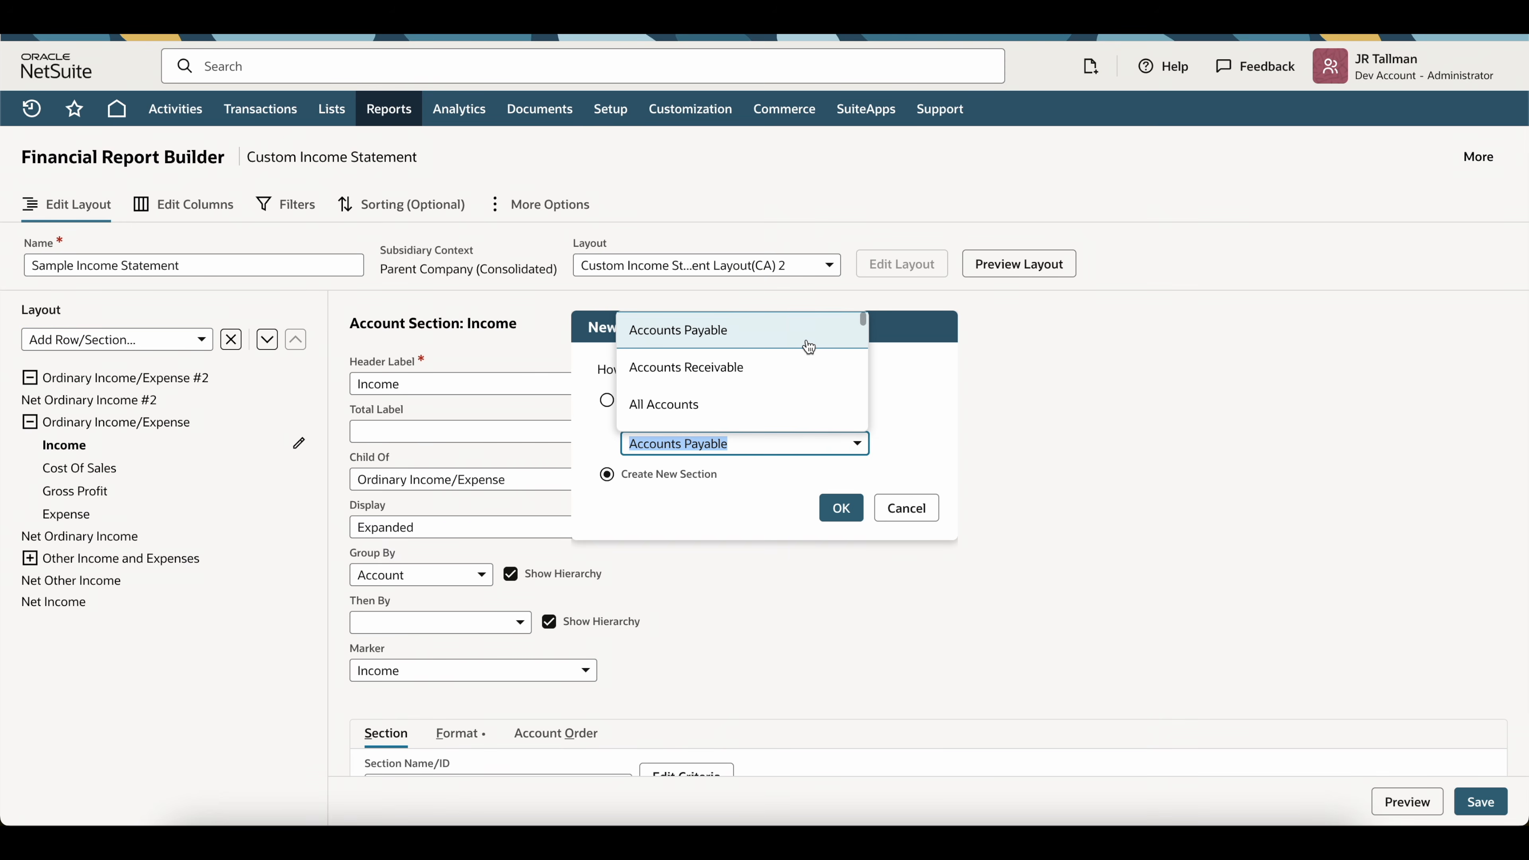
scroll(800, 378, down, 2)
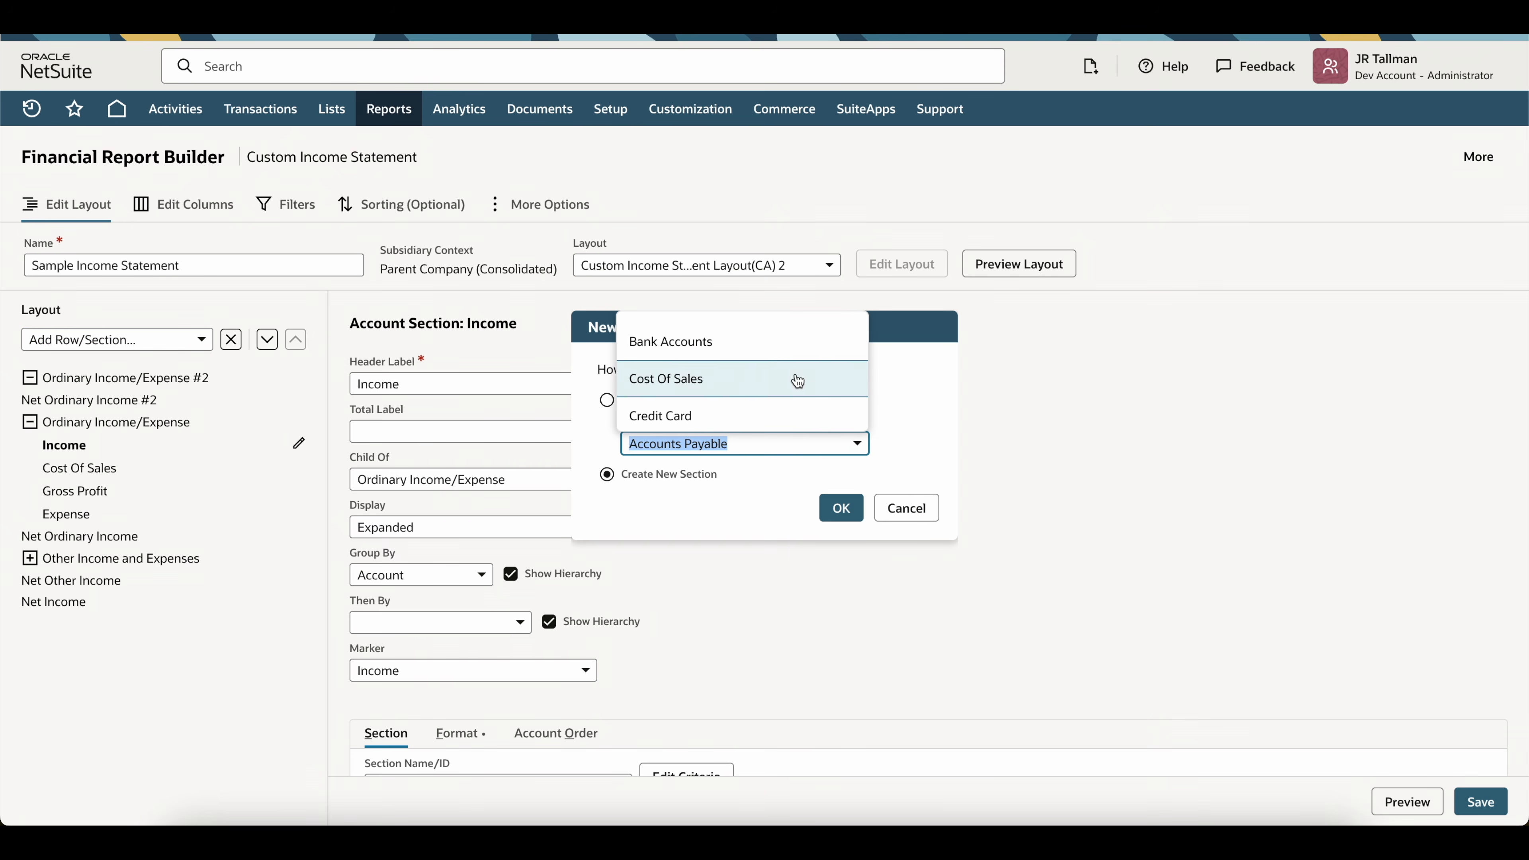
click(607, 400)
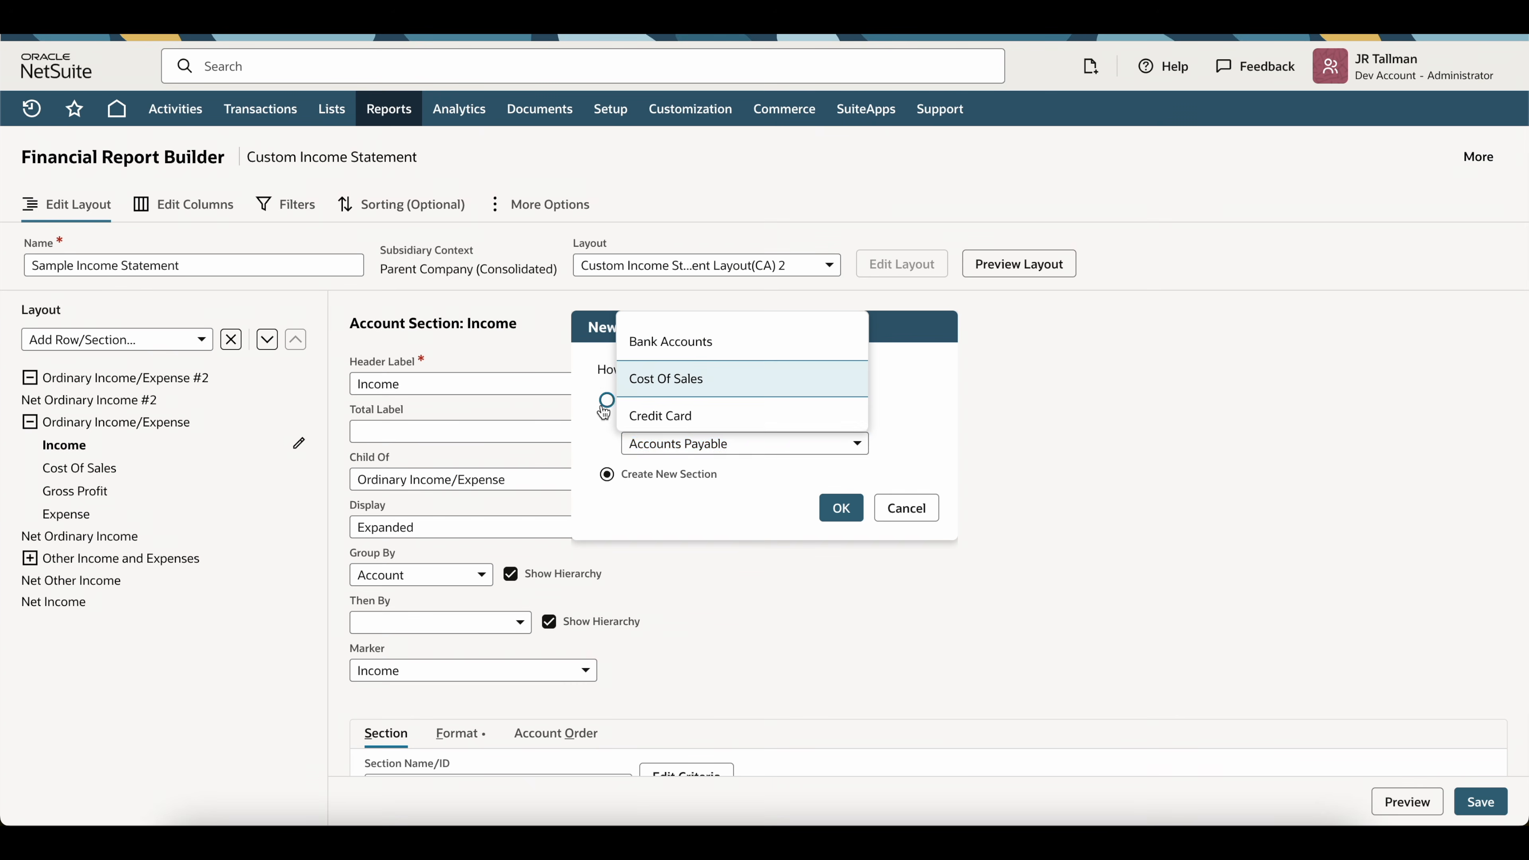
click(608, 477)
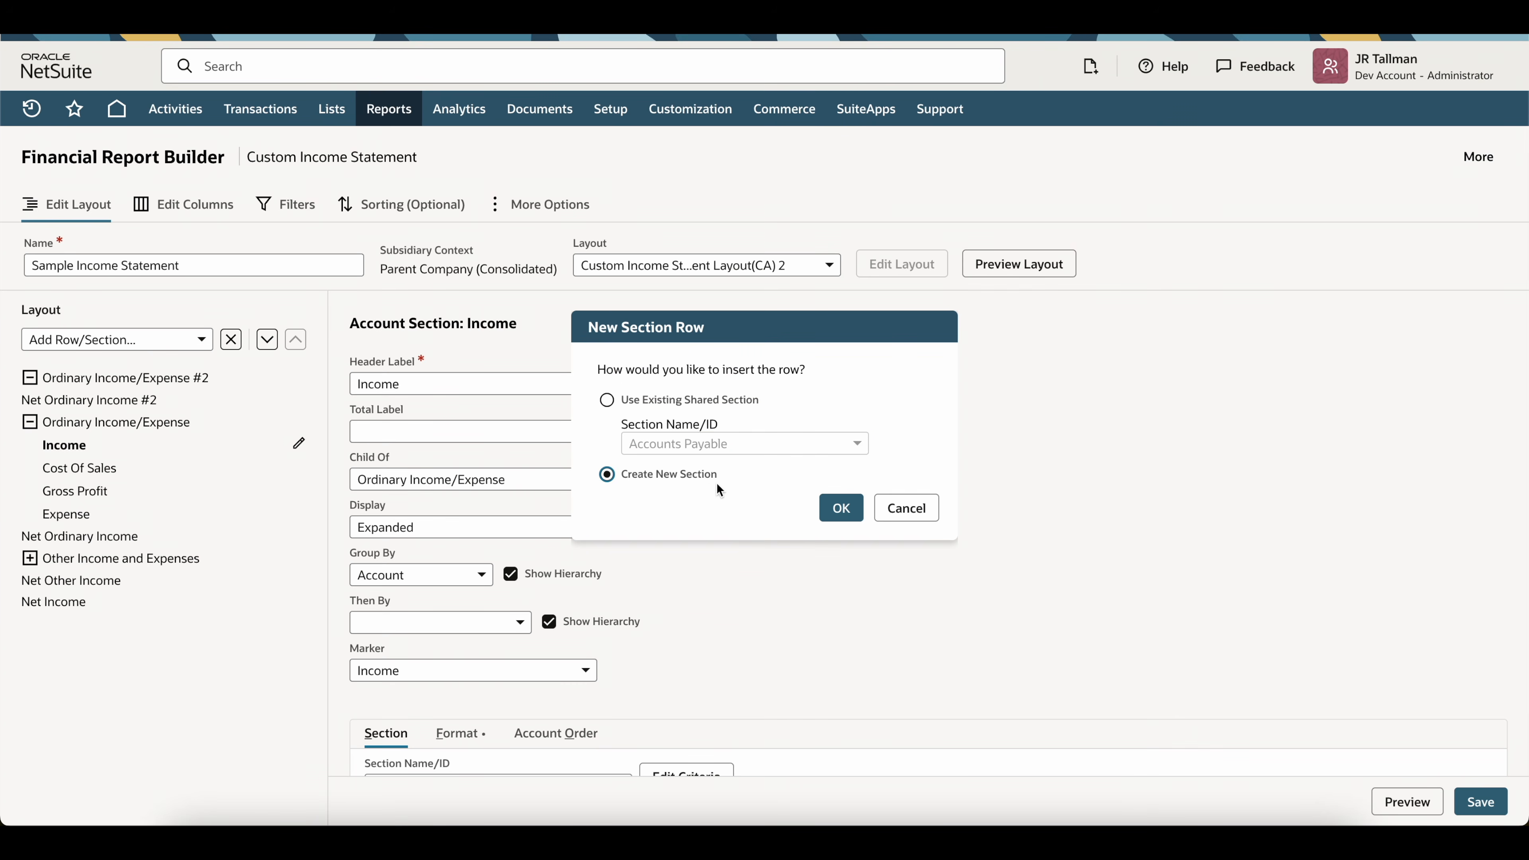
click(858, 514)
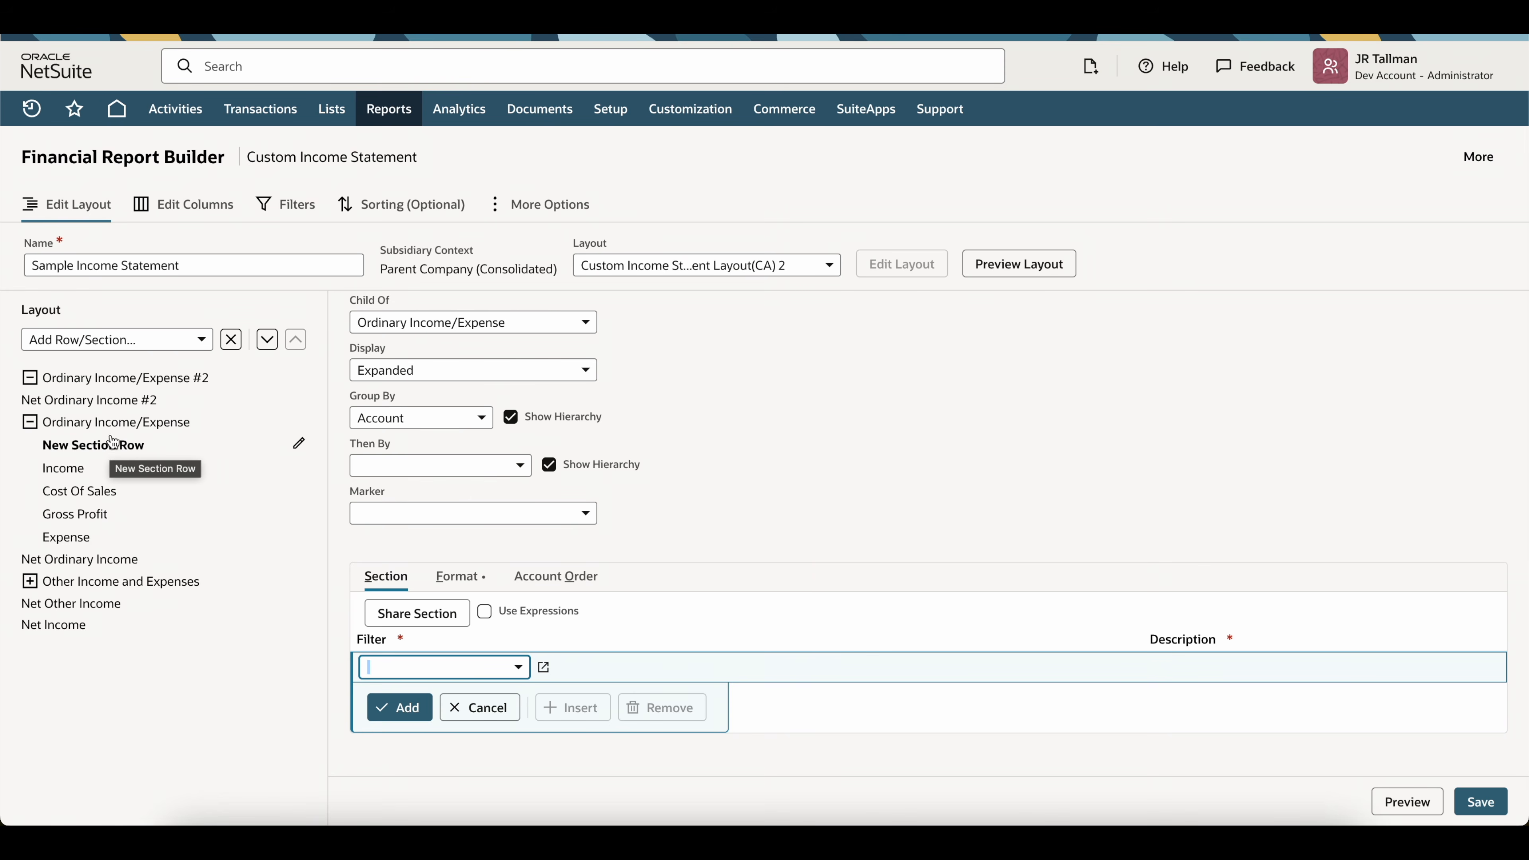
- Make the new section row a child of Ordinary Income/Expense #2
scroll(605, 421, up, 3)
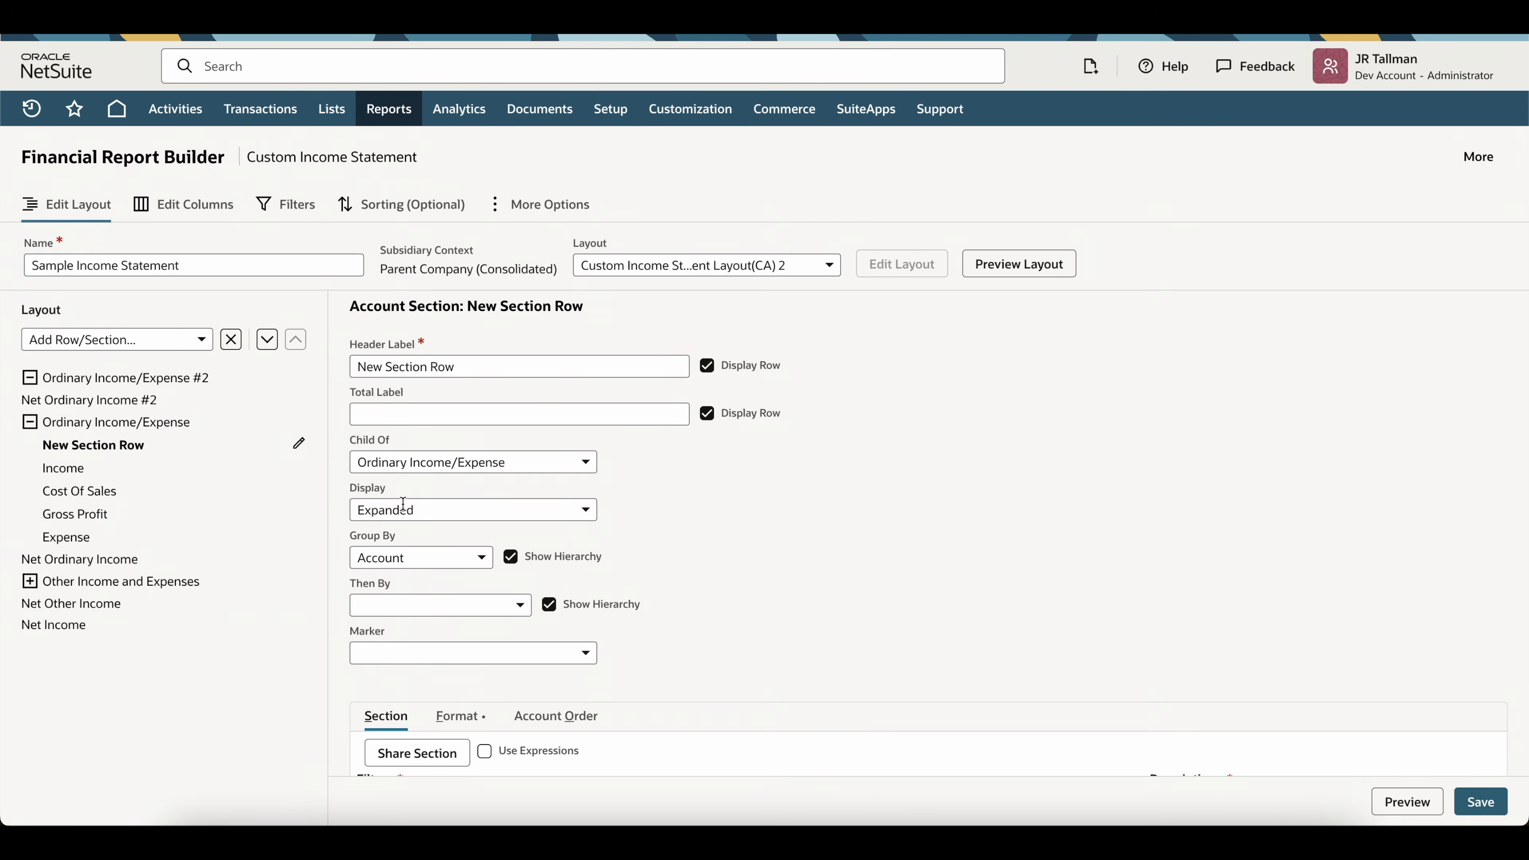
drag(348, 442, 395, 440)
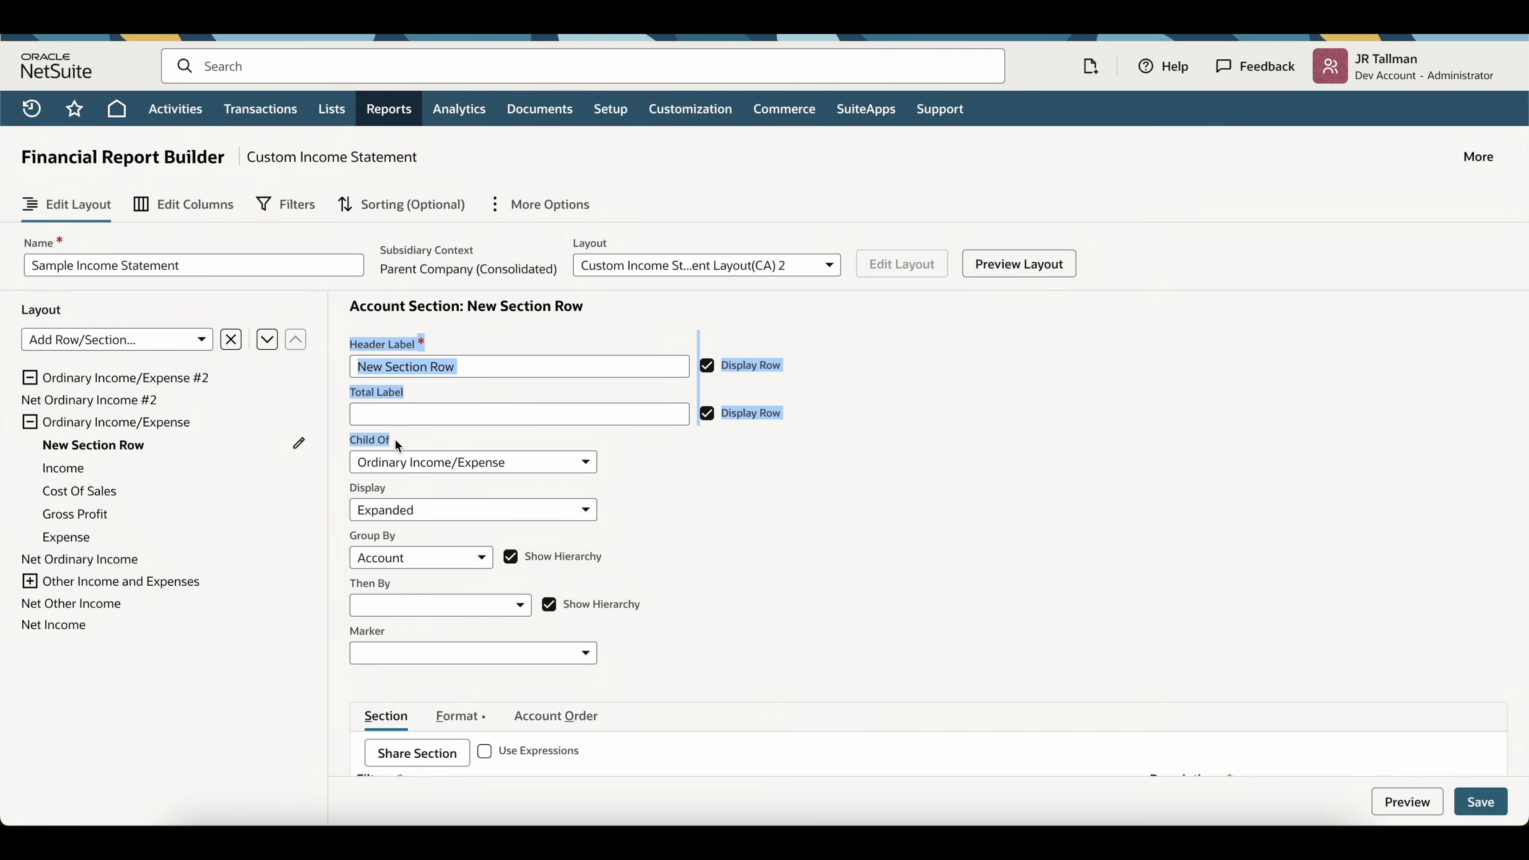
click(396, 440)
mouse_move(115, 446)
mouse_down()
mouse_move(115, 395)
mouse_move(117, 445)
mouse_up()
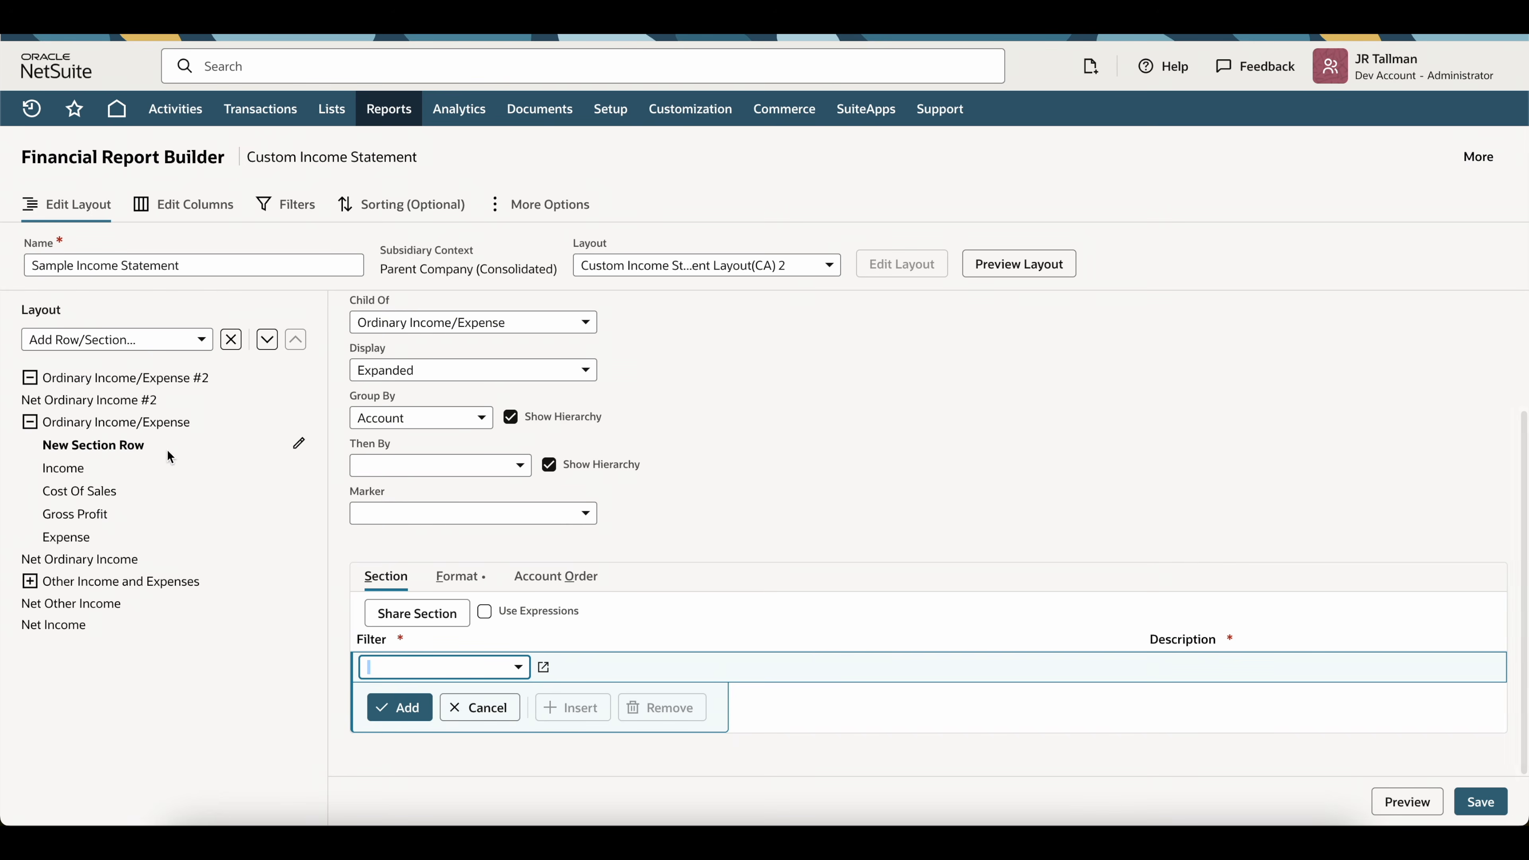
scroll(625, 391, up, 3)
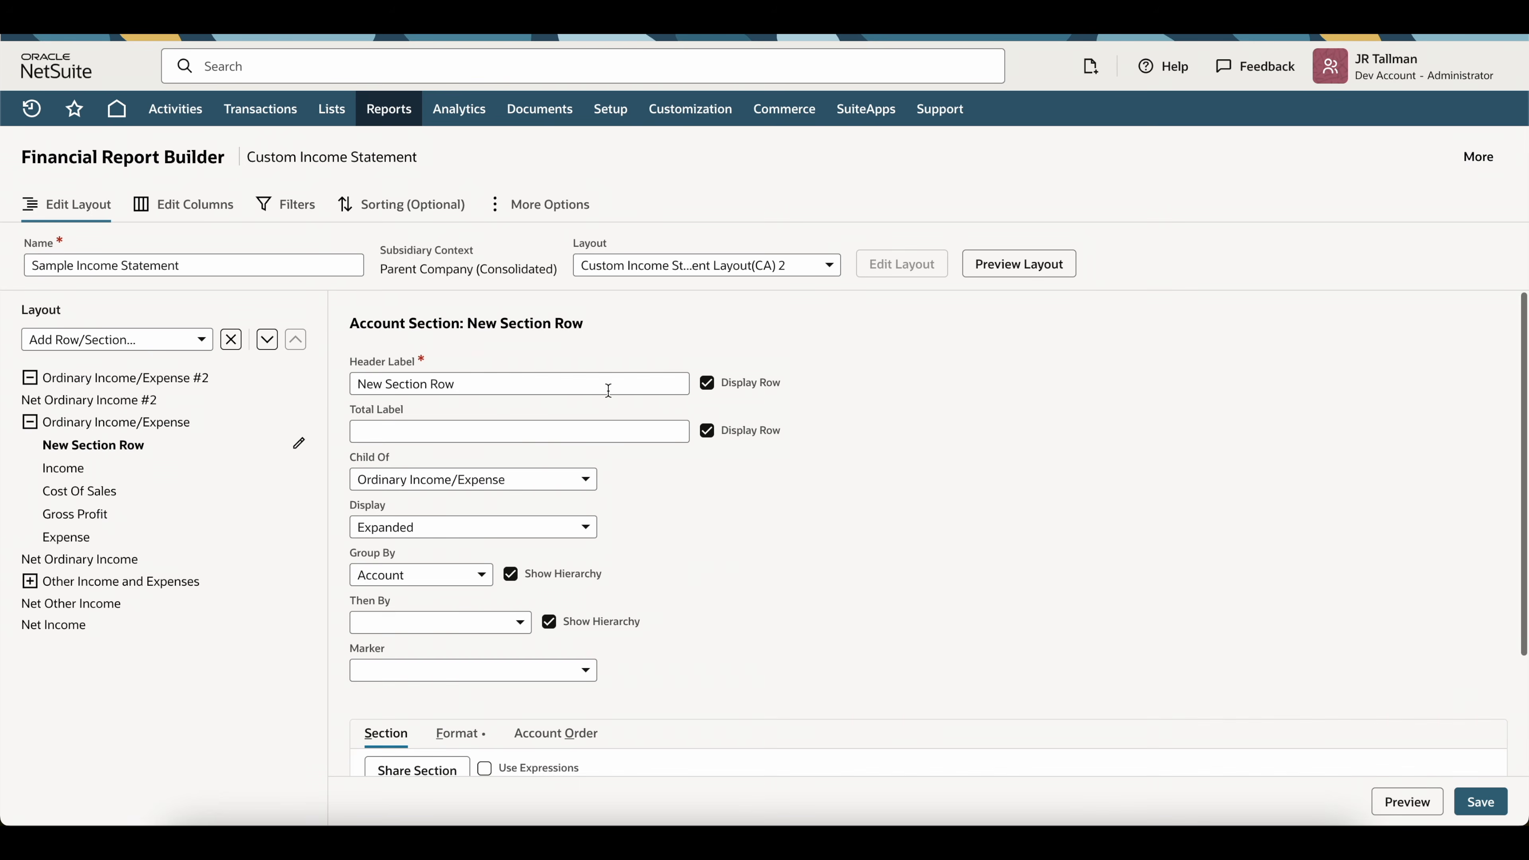
click(414, 482)
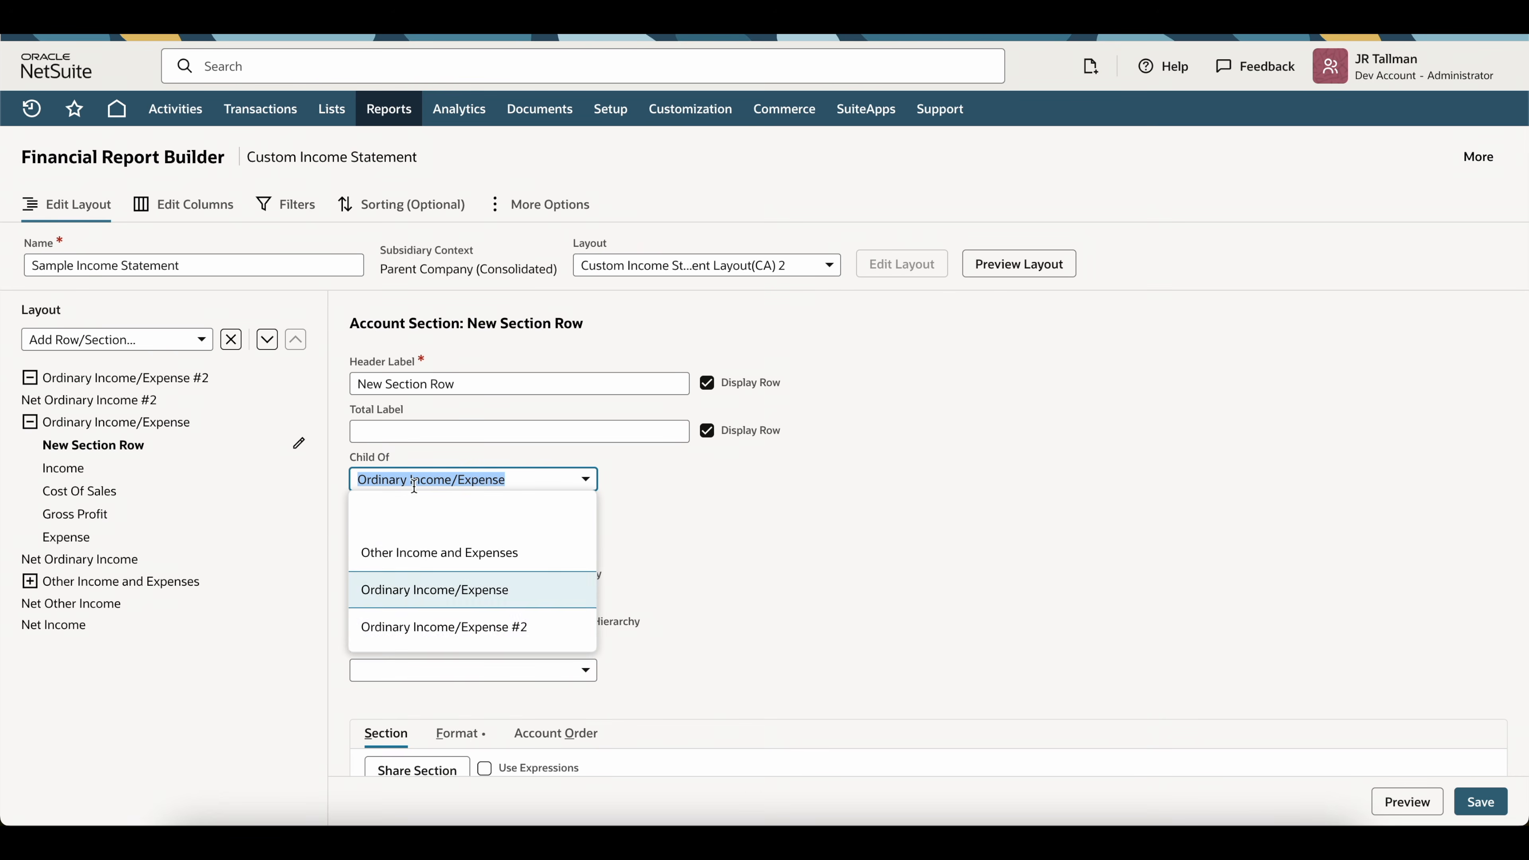
click(436, 631)
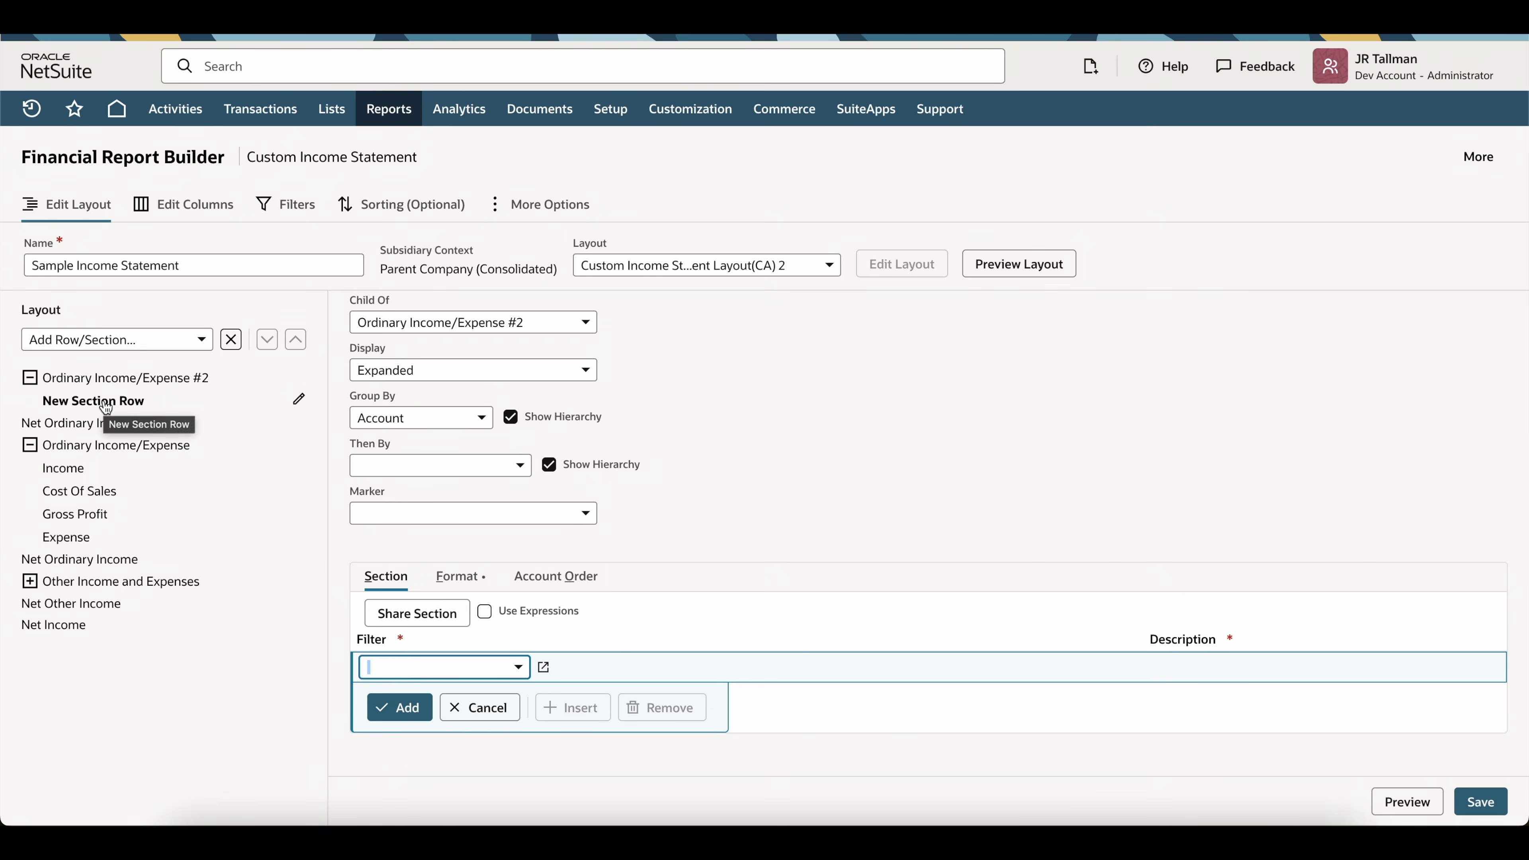
- Set the header label of the new section row to Income #2
scroll(807, 592, up, 3)
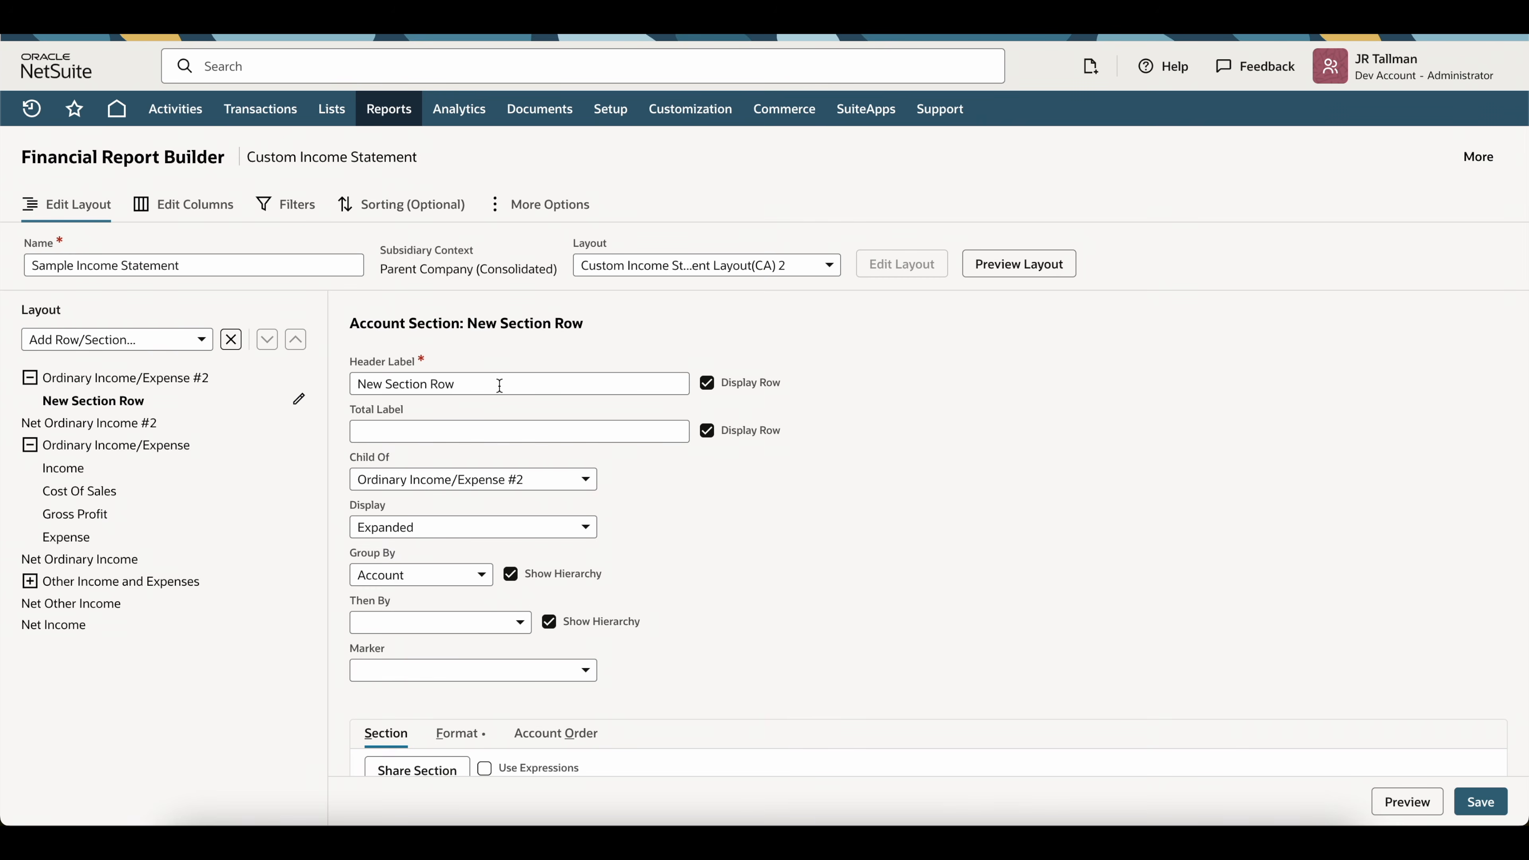
click(134, 339)
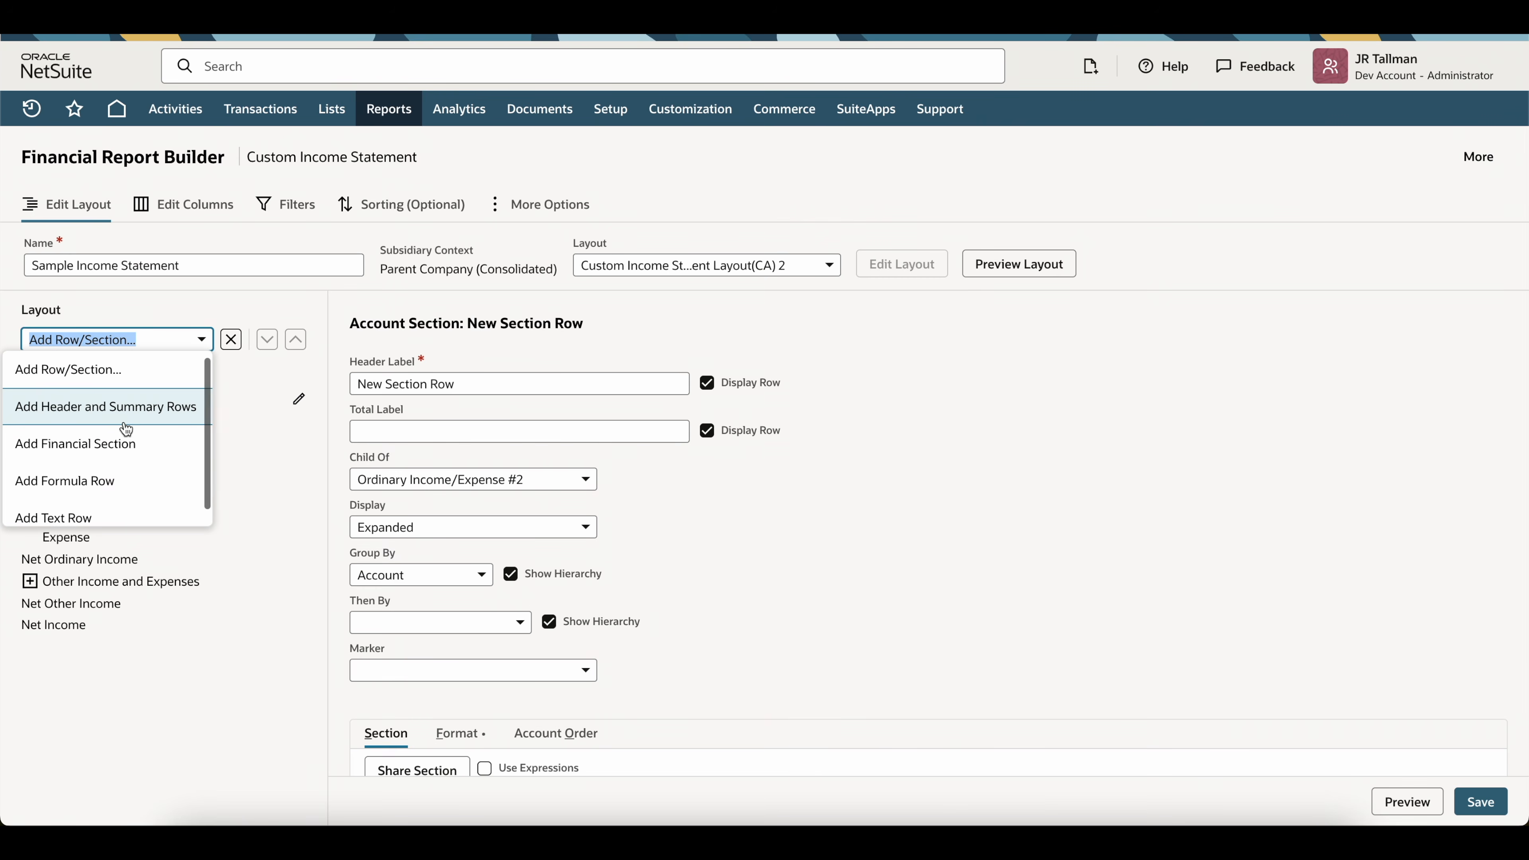
triple_click(414, 386)
key(BackSpace)
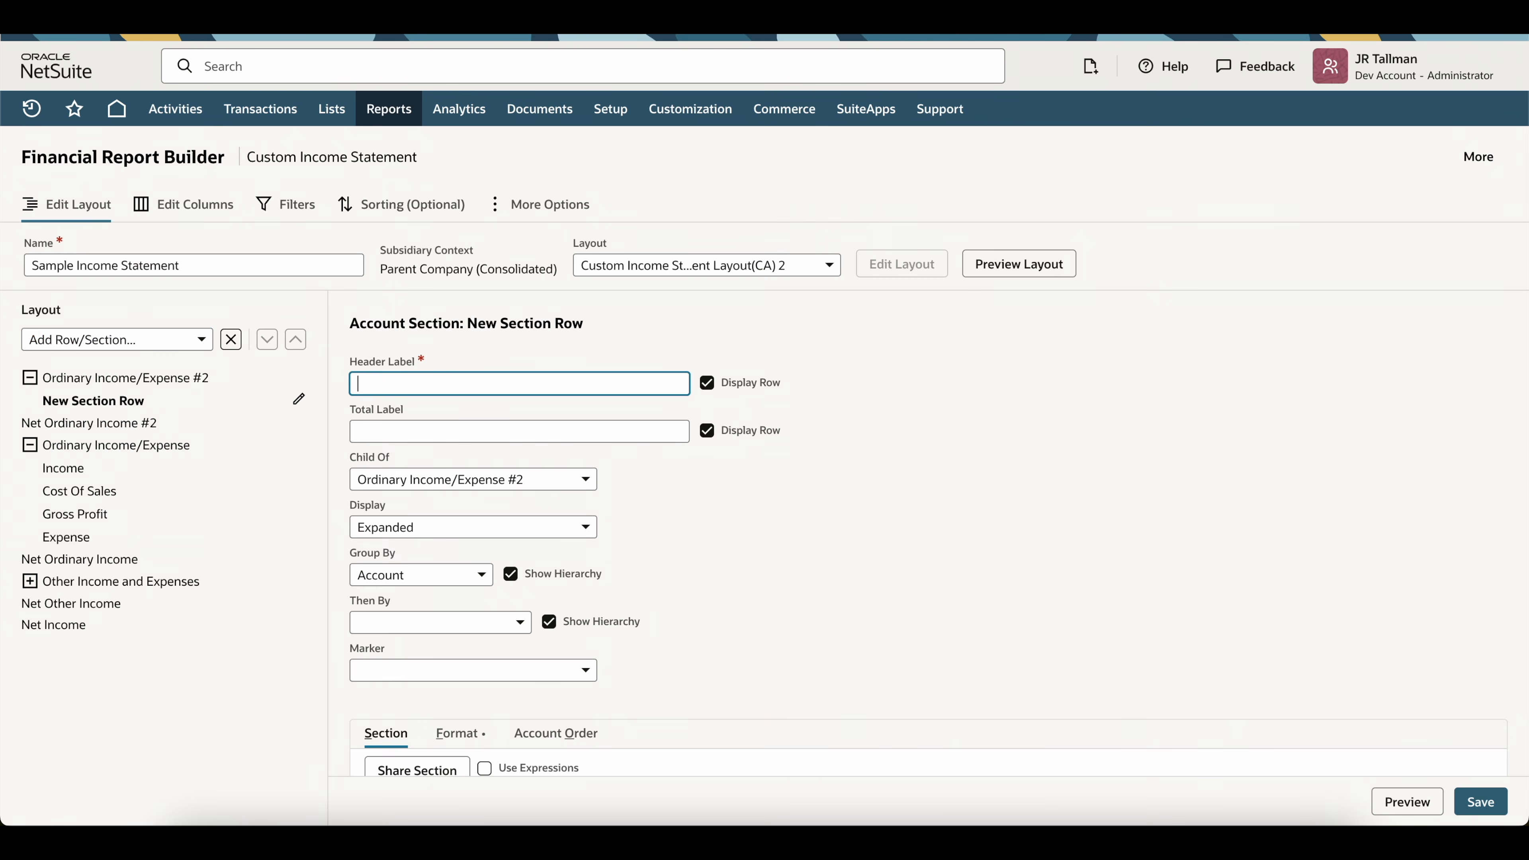
text(Income #2)
click(923, 503)
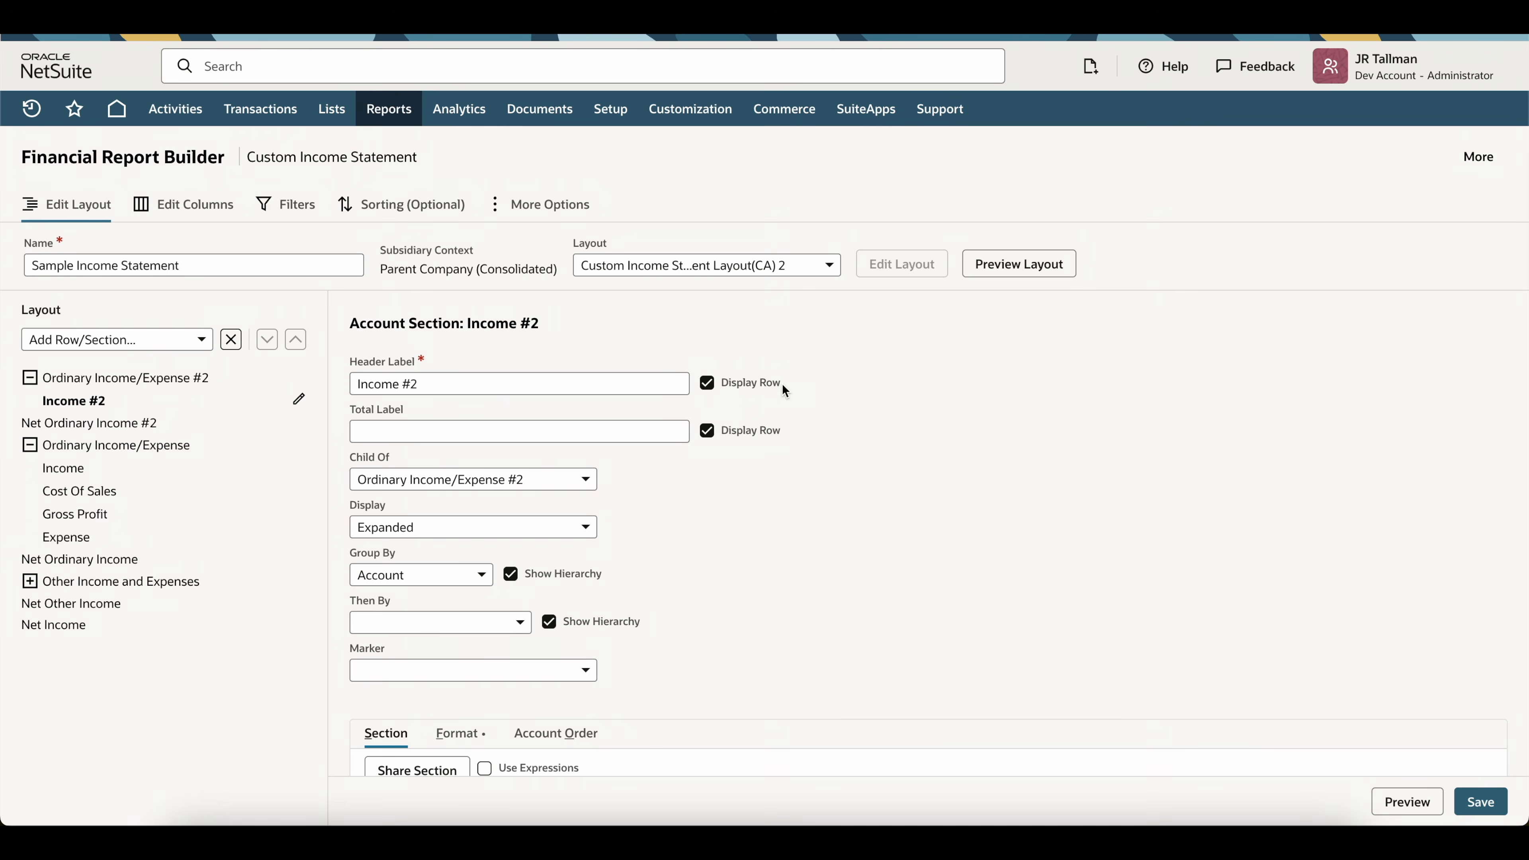
- Leave the total label of the Income #2 section blank and turn off the display of its total row
drag(424, 416, 362, 412)
click(413, 432)
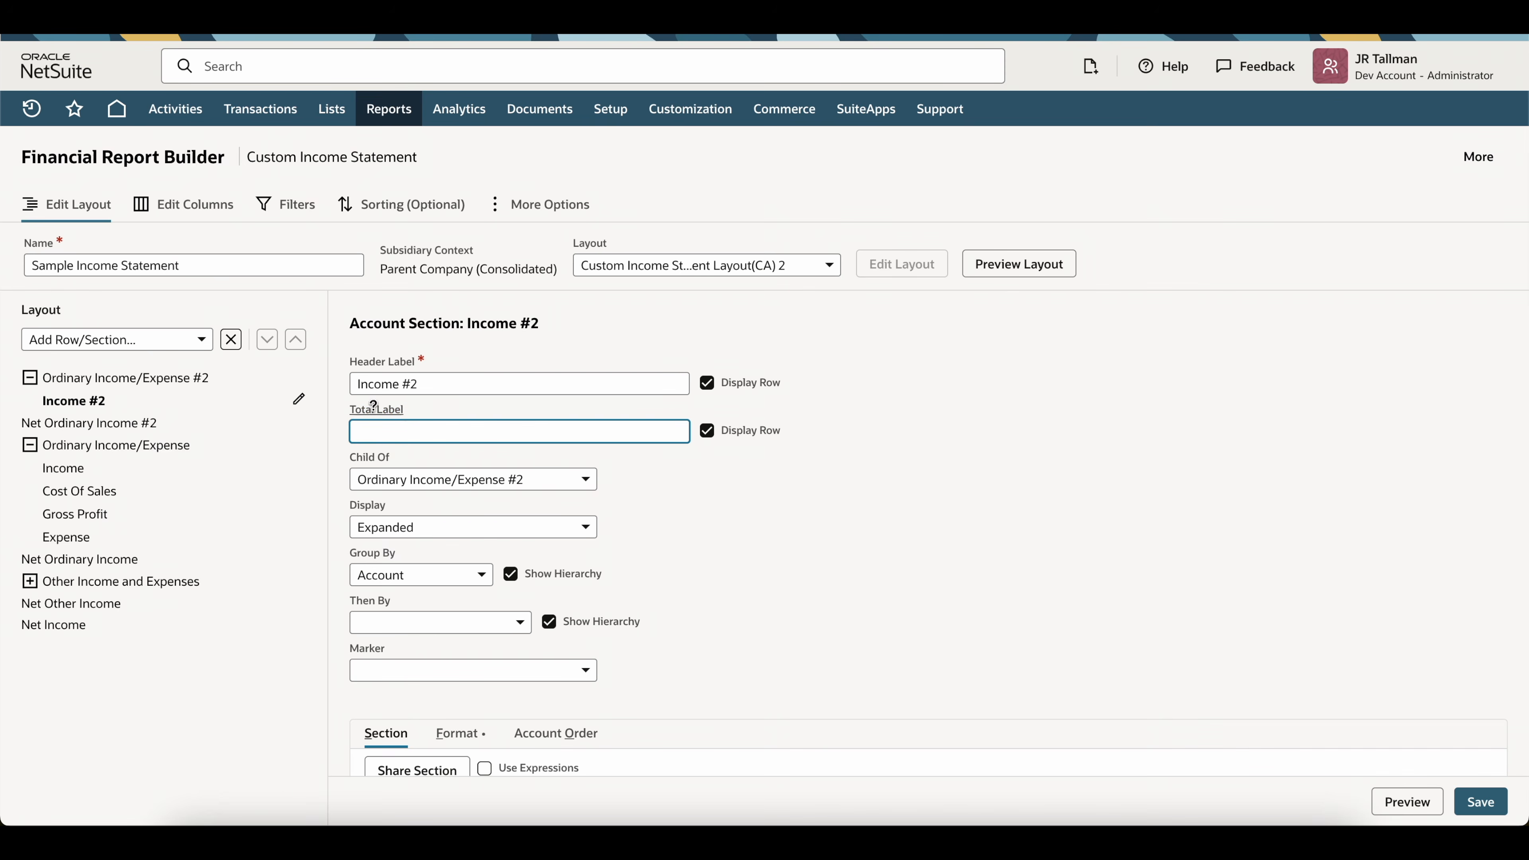
click(709, 435)
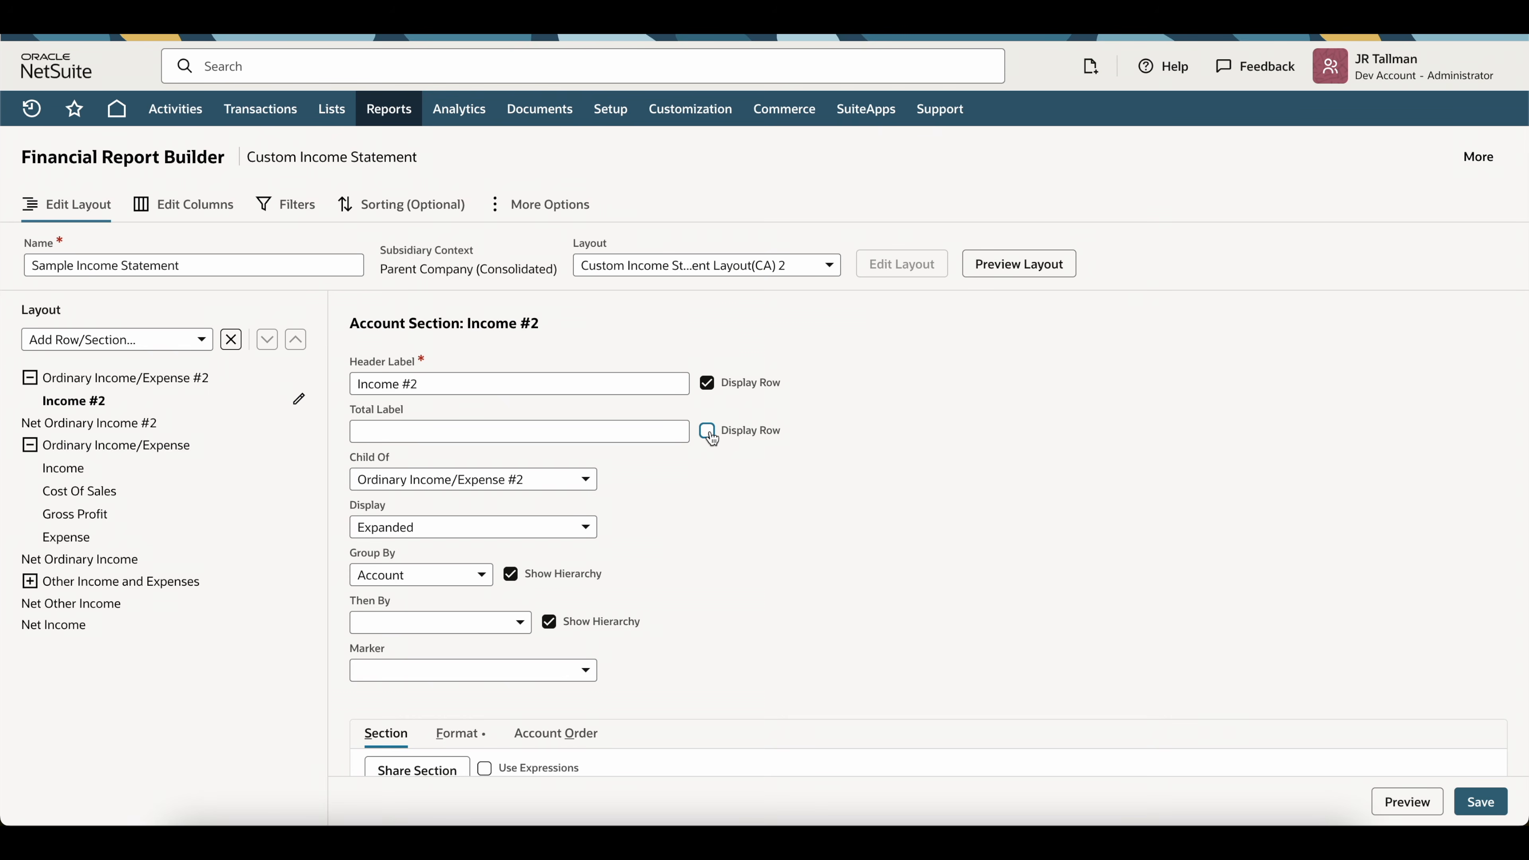
- Try the Collapsed and Can not Expand display options for the Income #2 section, and return it to Expanded
scroll(616, 459, down, 1)
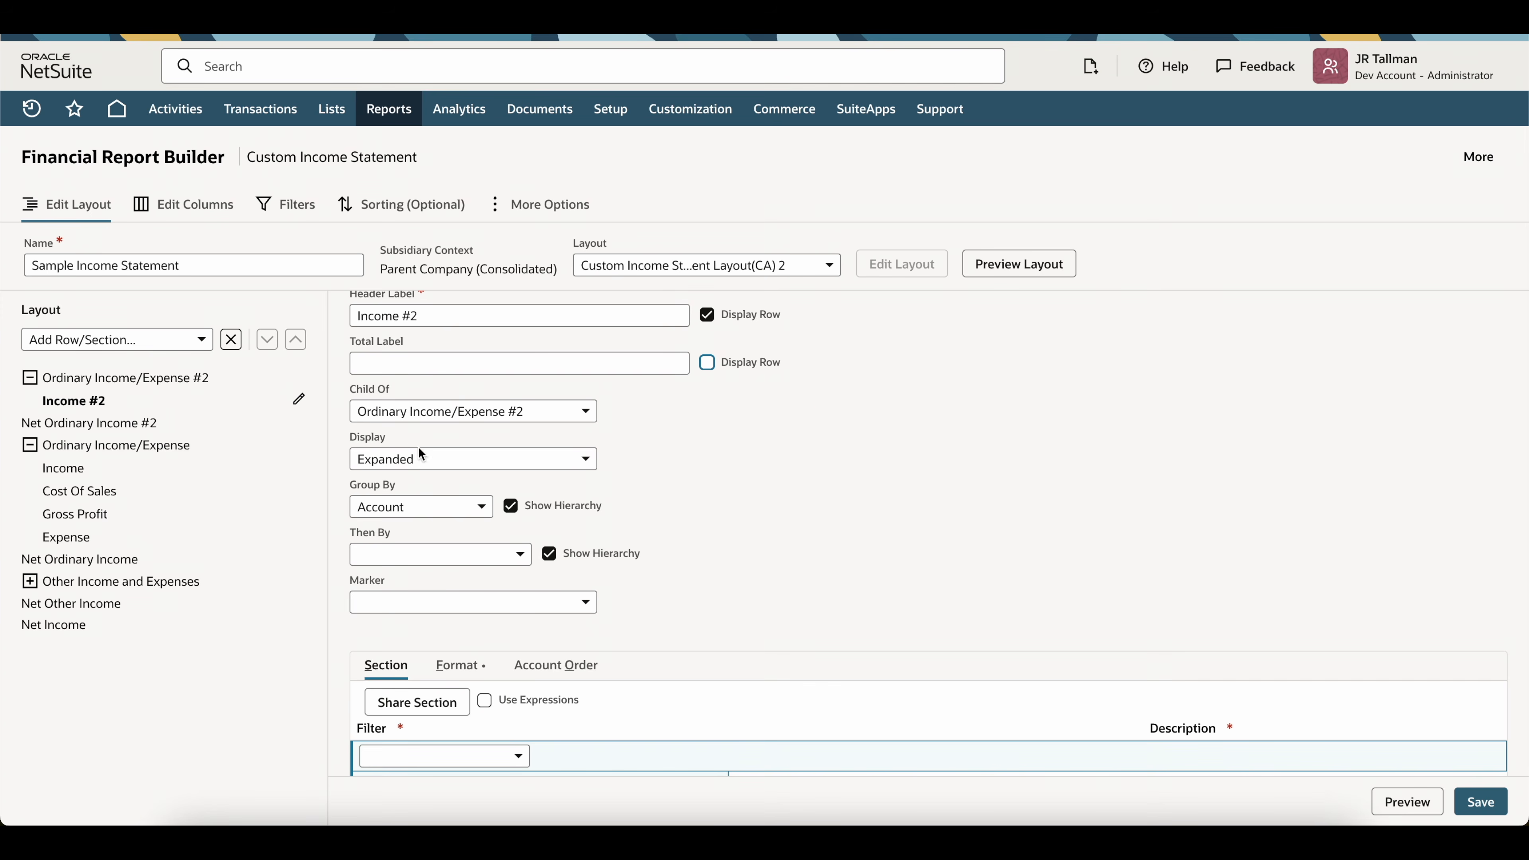
click(405, 452)
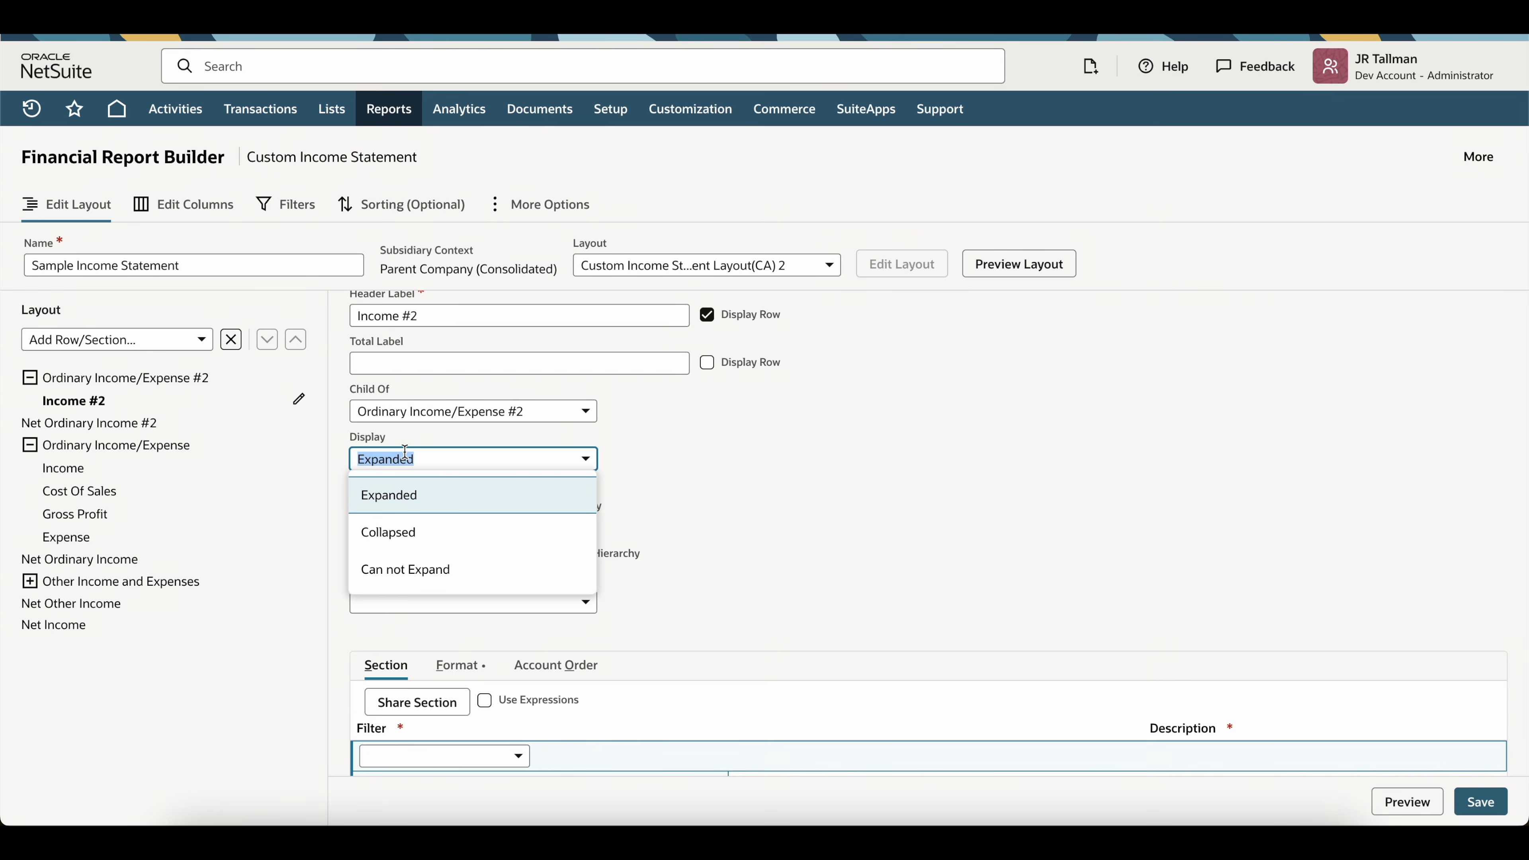
click(415, 533)
click(446, 465)
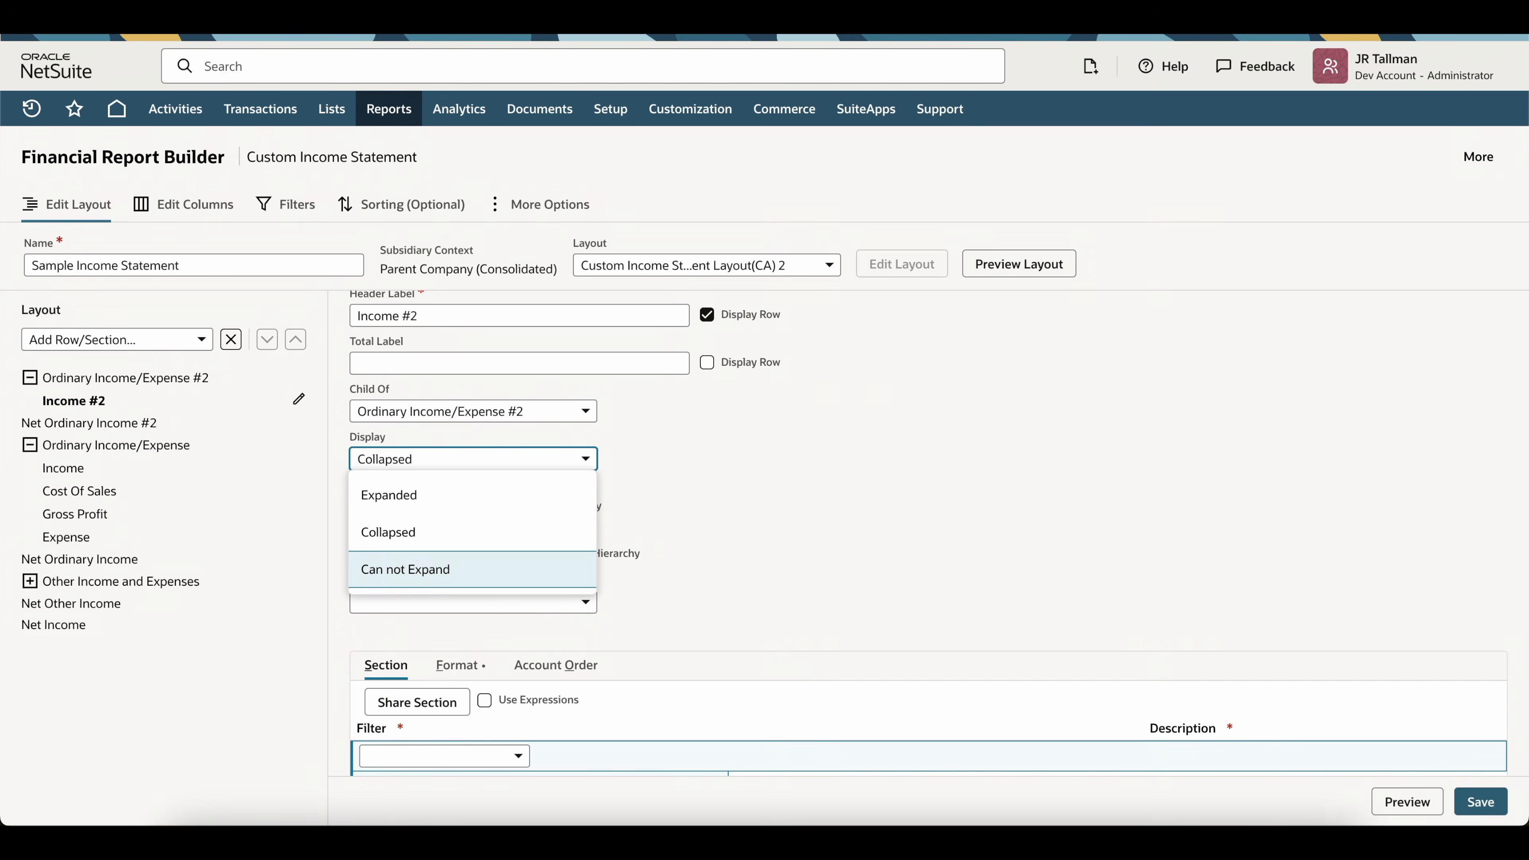
click(416, 568)
click(516, 450)
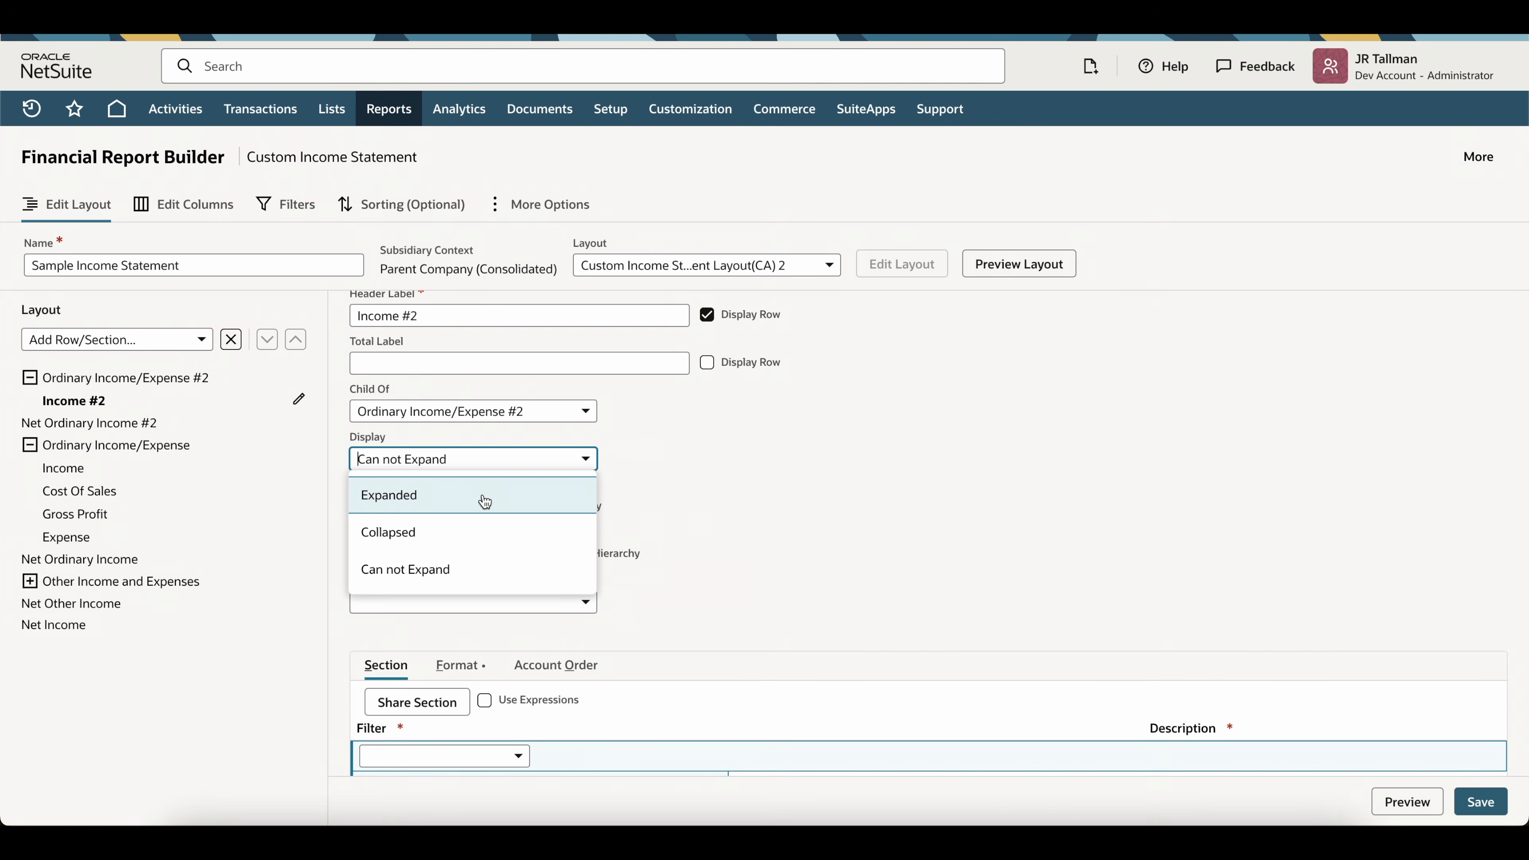
click(481, 502)
scroll(691, 534, down, 2)
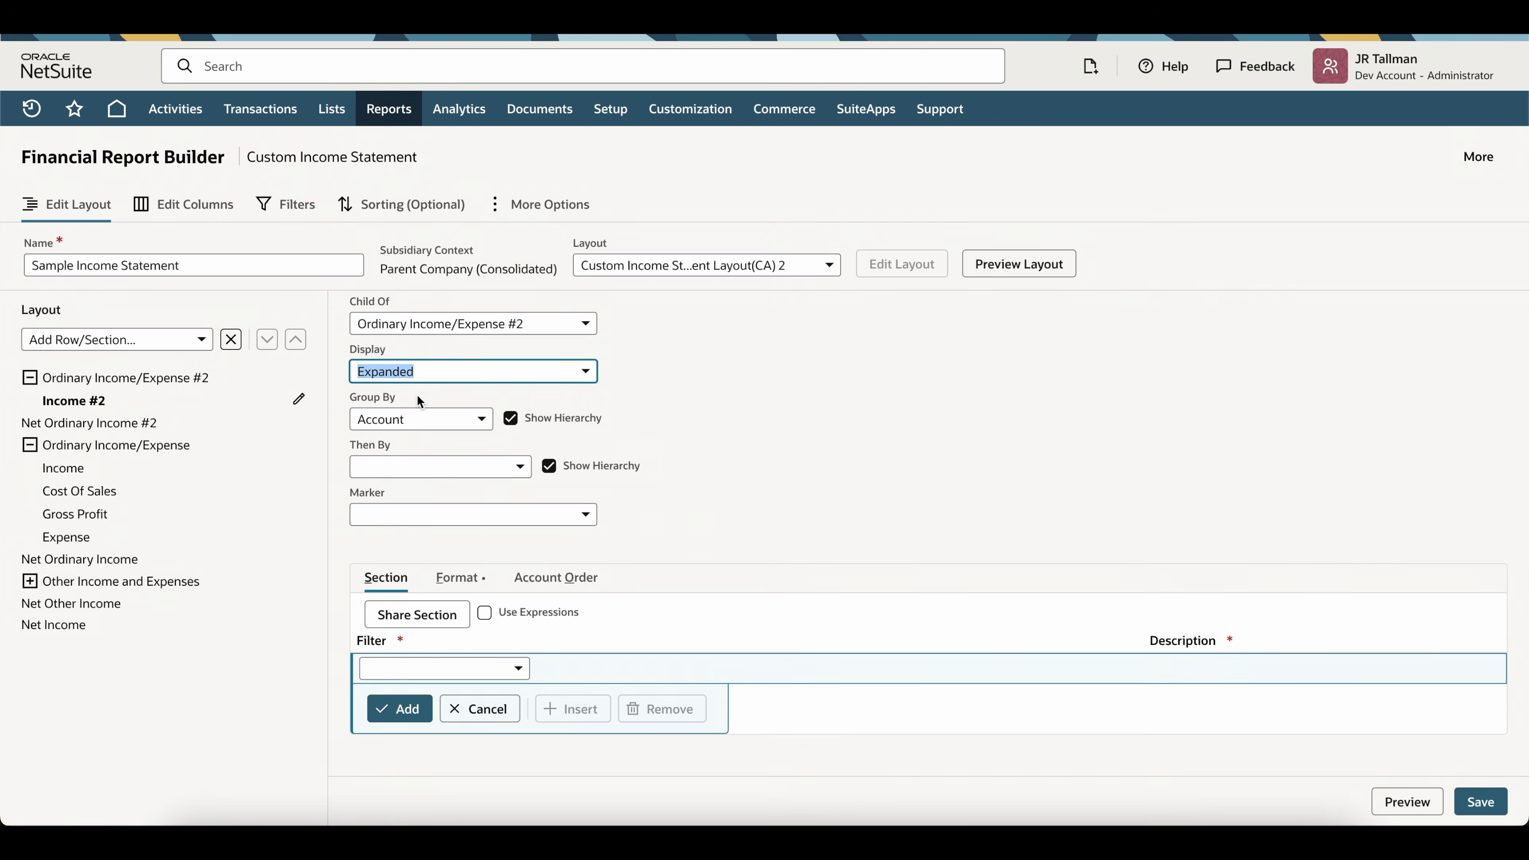
- Review the Group By and Then By choices for the Income #2 section, keeping Account as the grouping and Then By blank
click(386, 419)
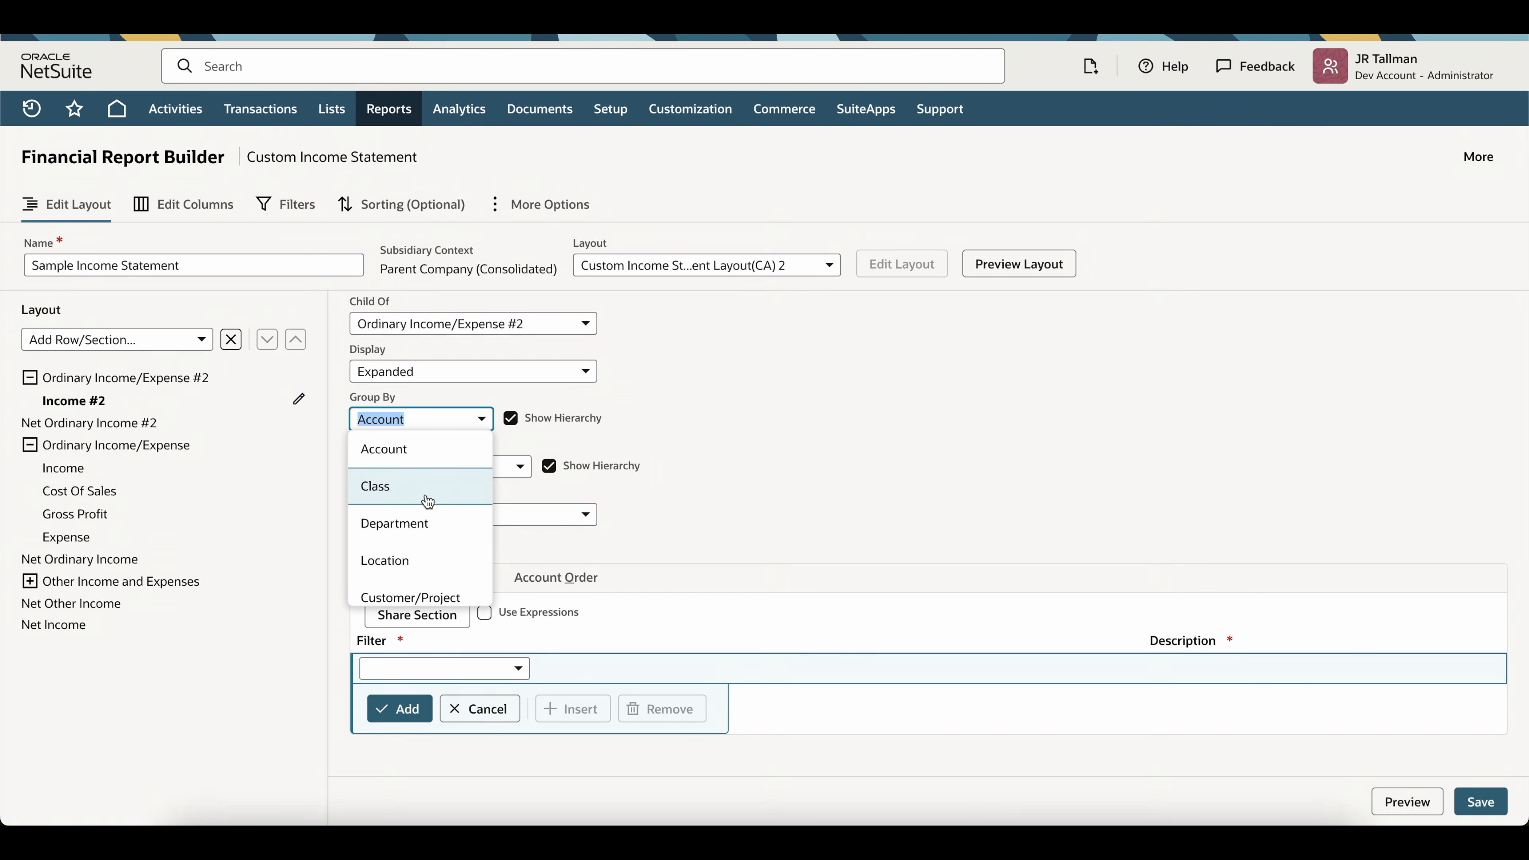
click(403, 447)
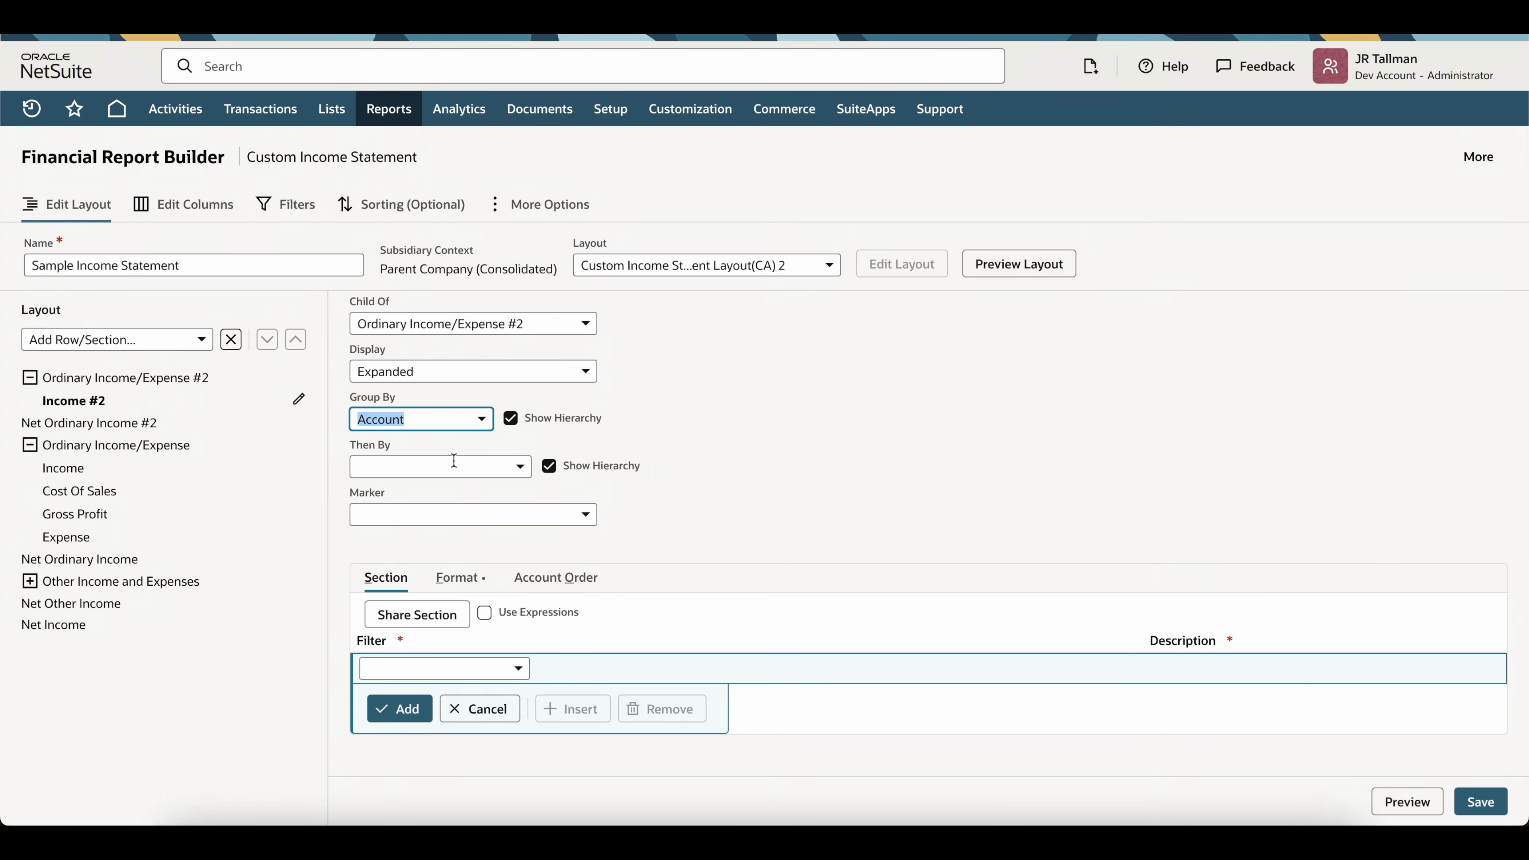
click(400, 465)
scroll(399, 590, down, 2)
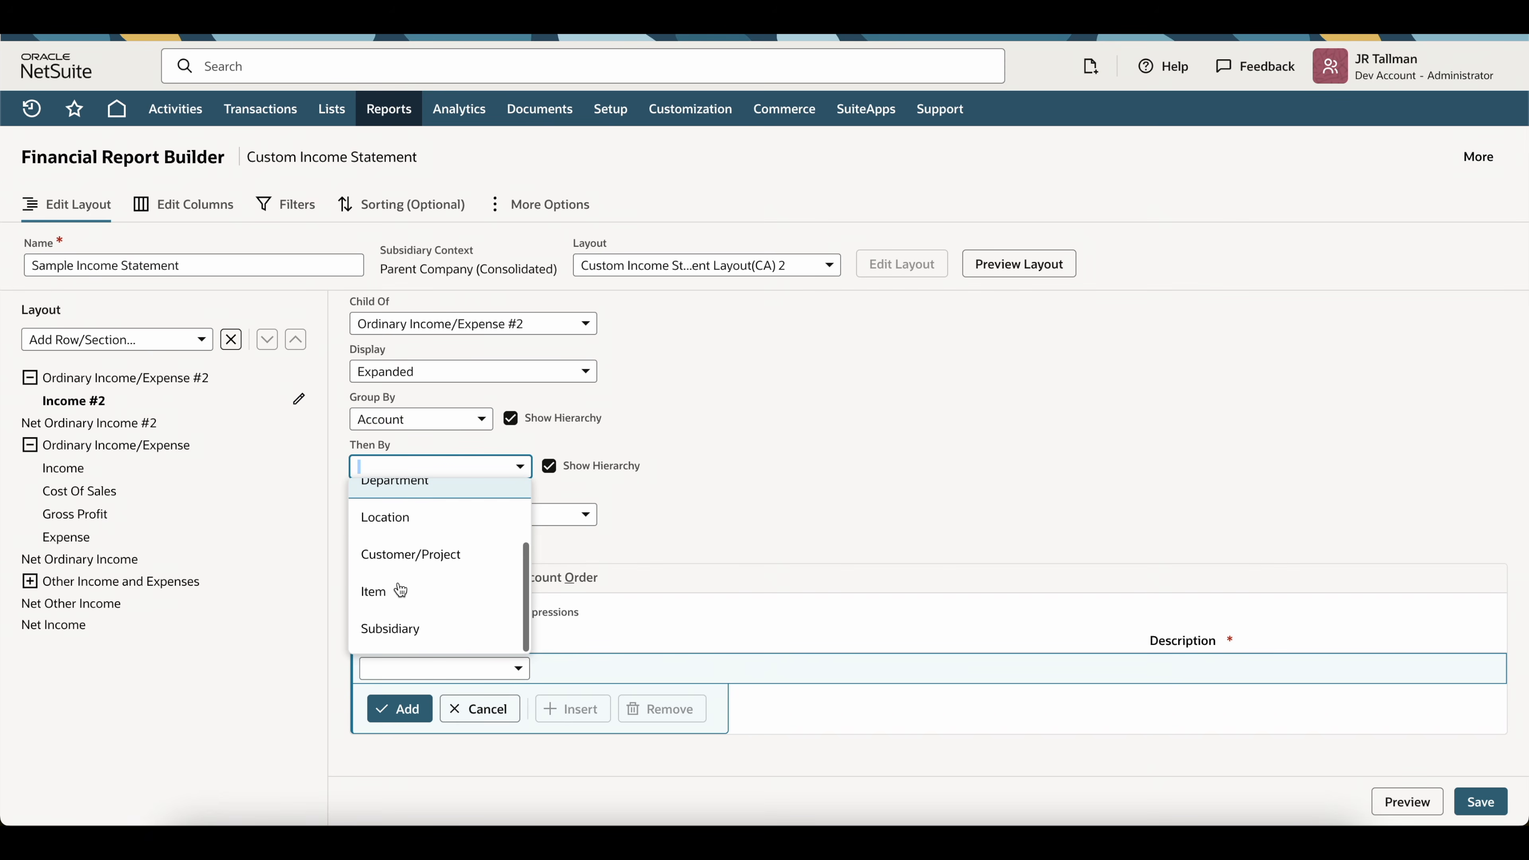
scroll(400, 590, up, 2)
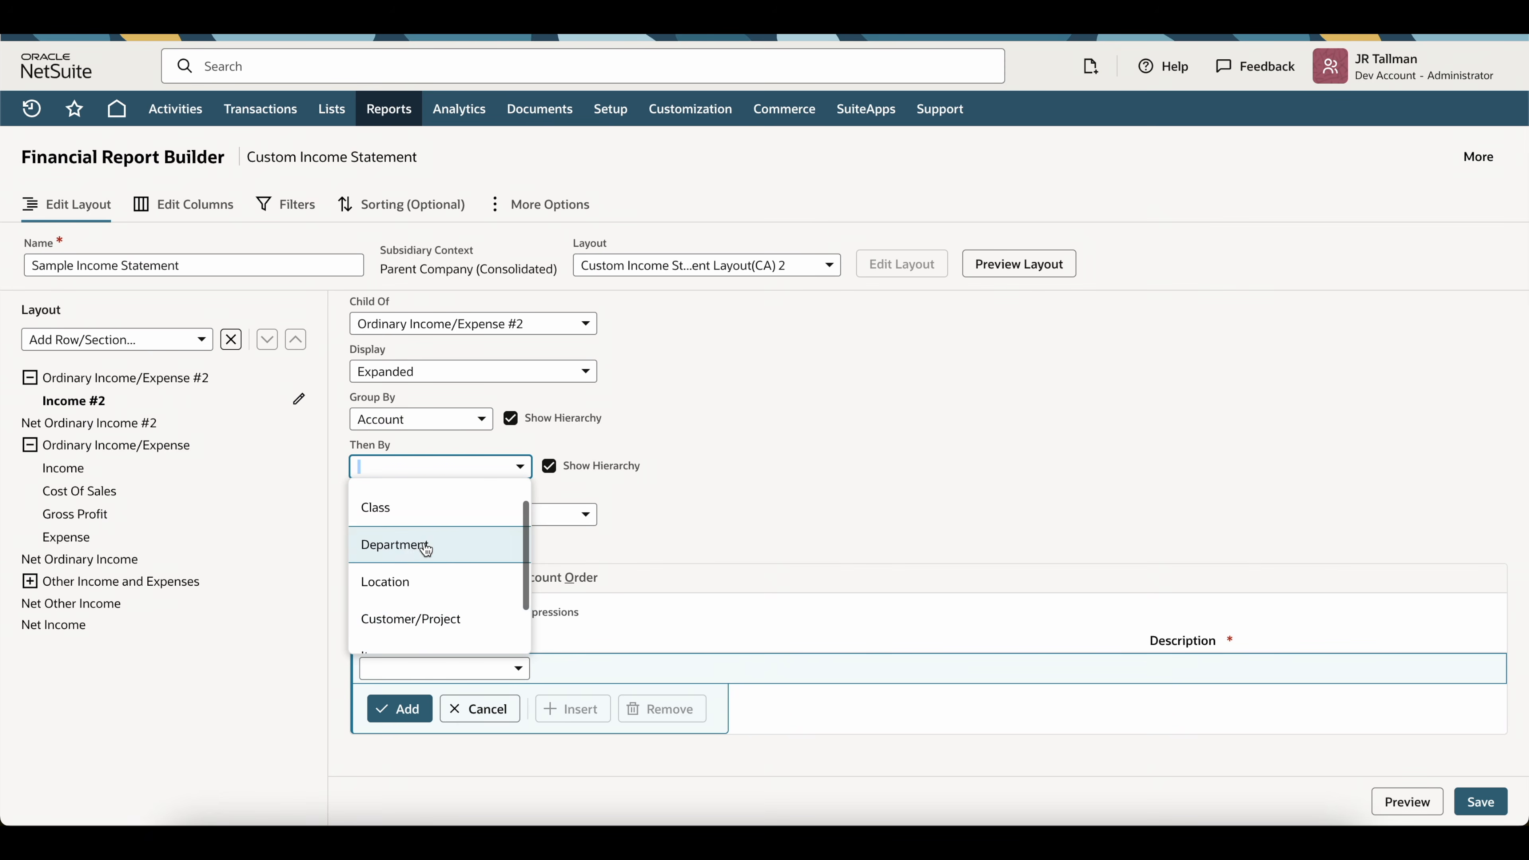
scroll(437, 598, down, 2)
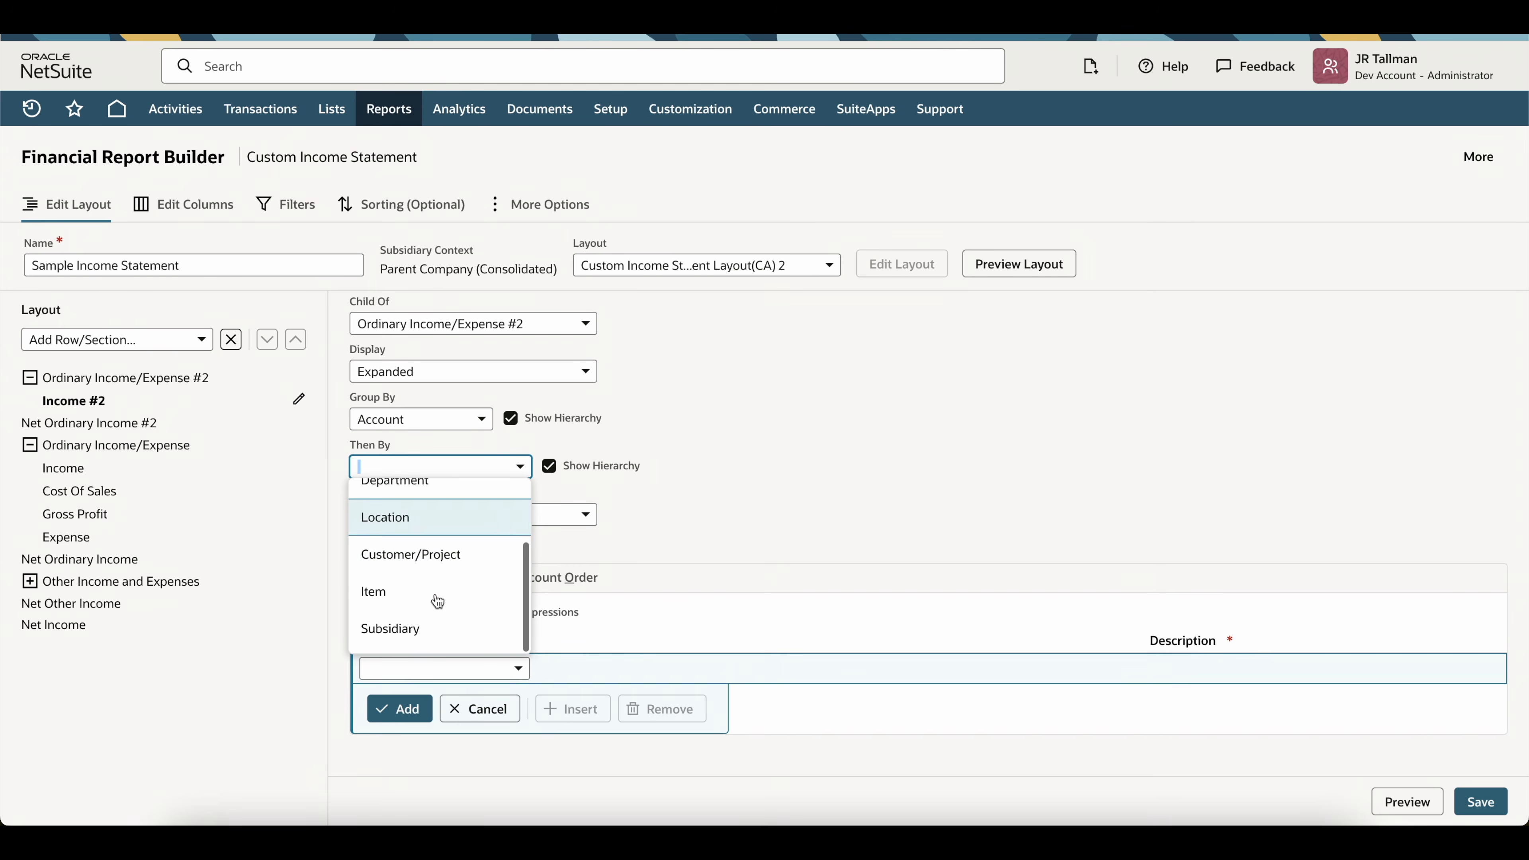
scroll(495, 522, up, 2)
click(669, 429)
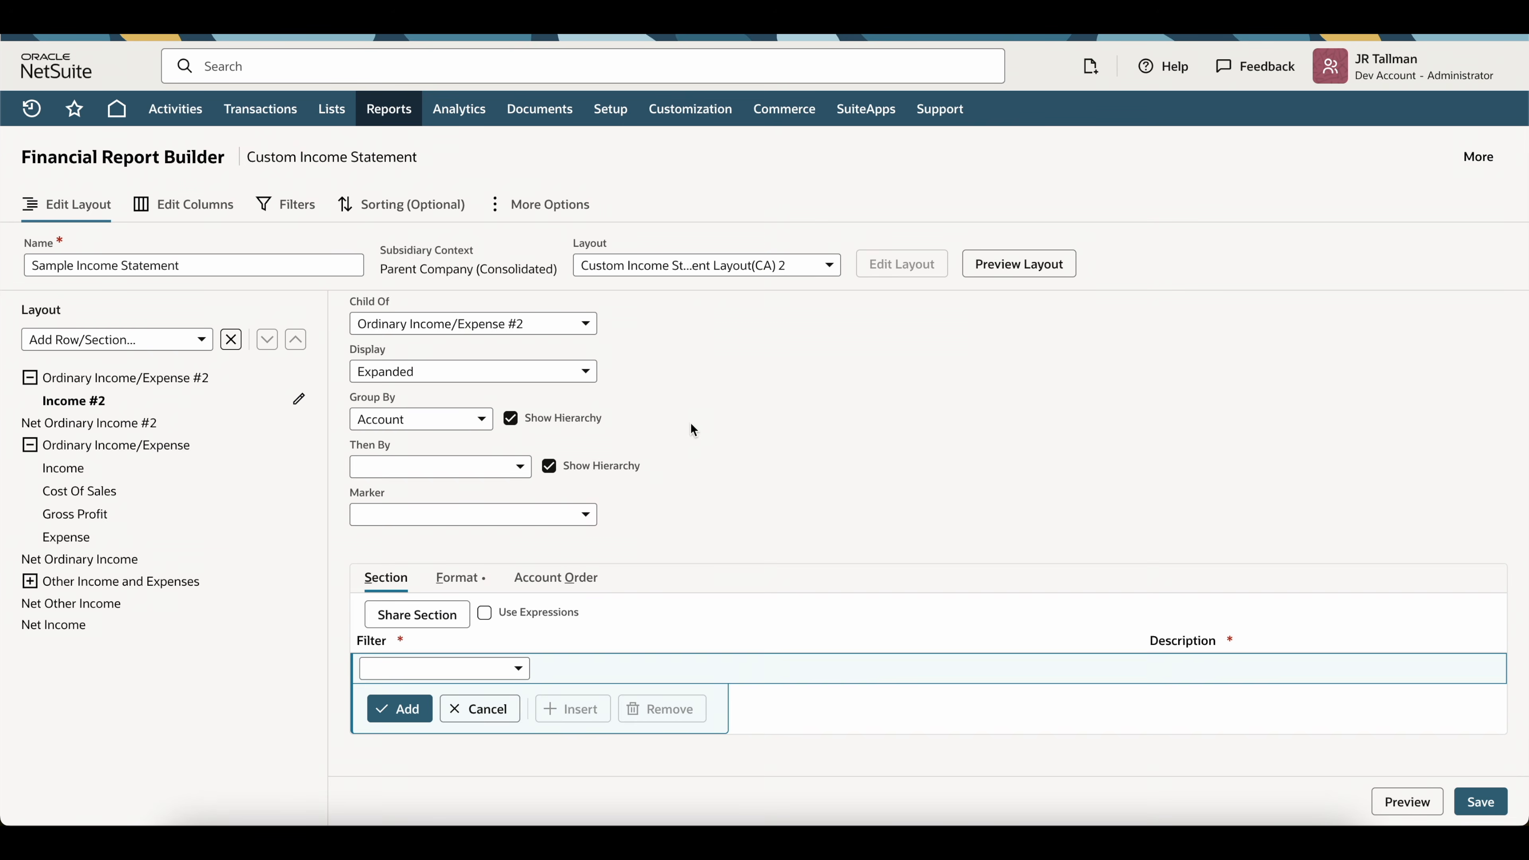
- Examine the Income #2 section settings and the filter fields available for defining its criteria
scroll(690, 422, up, 1)
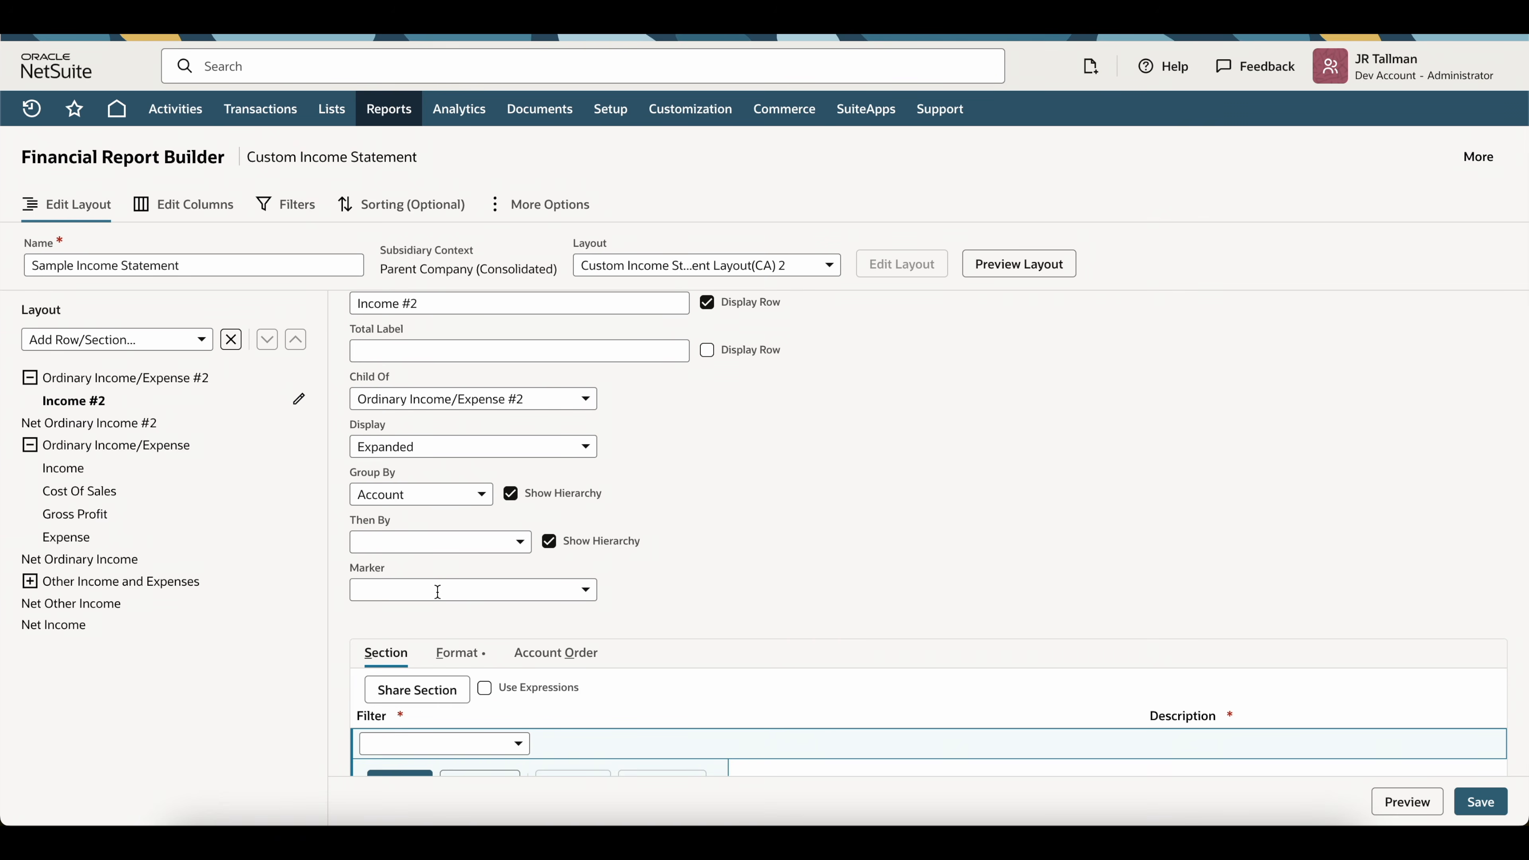
scroll(437, 578, up, 1)
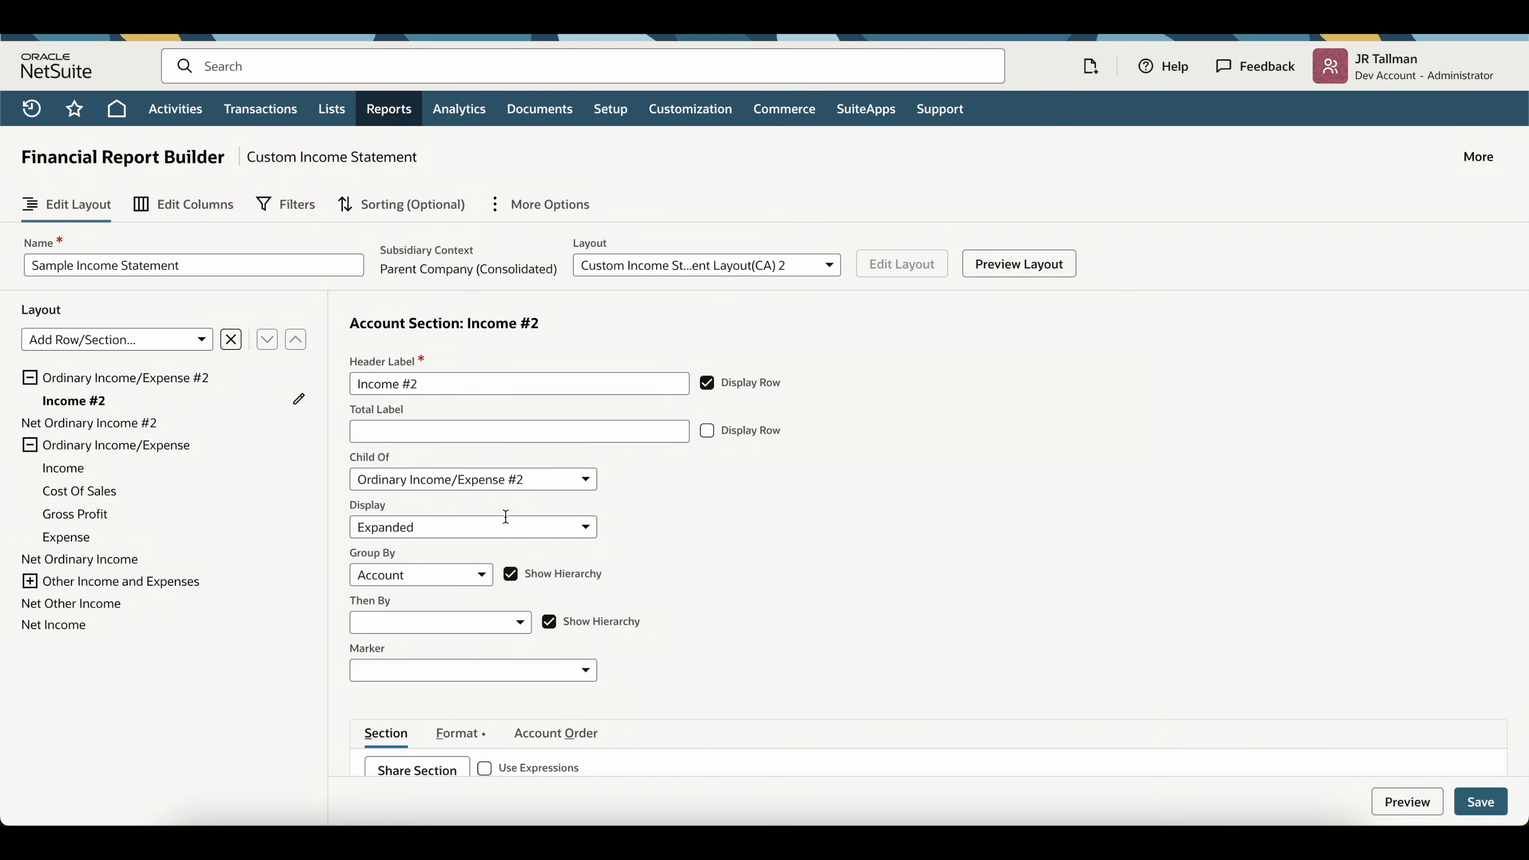
scroll(763, 499, down, 1)
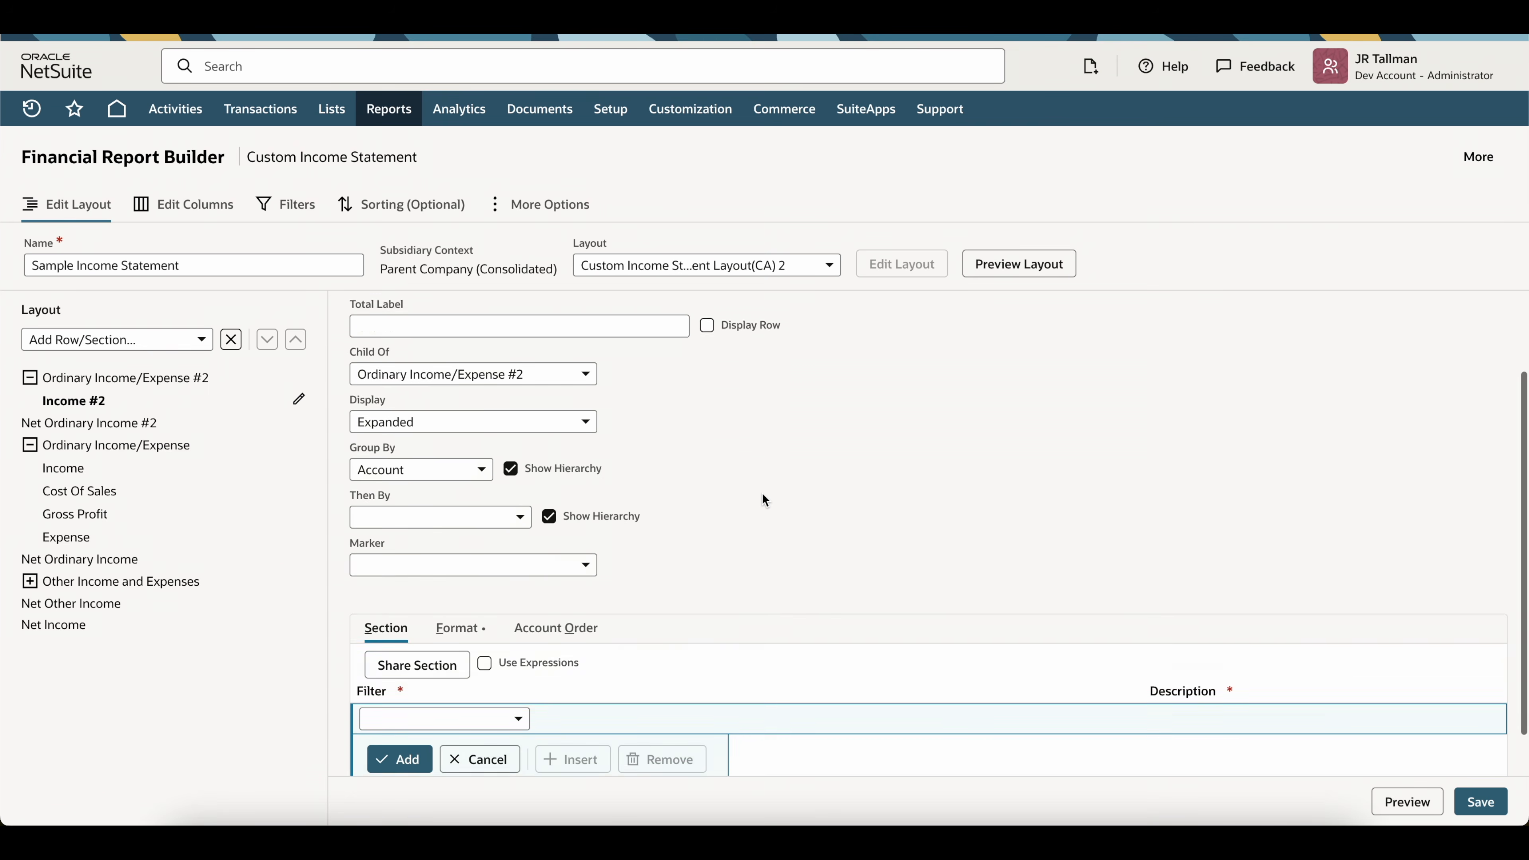
scroll(762, 495, down, 1)
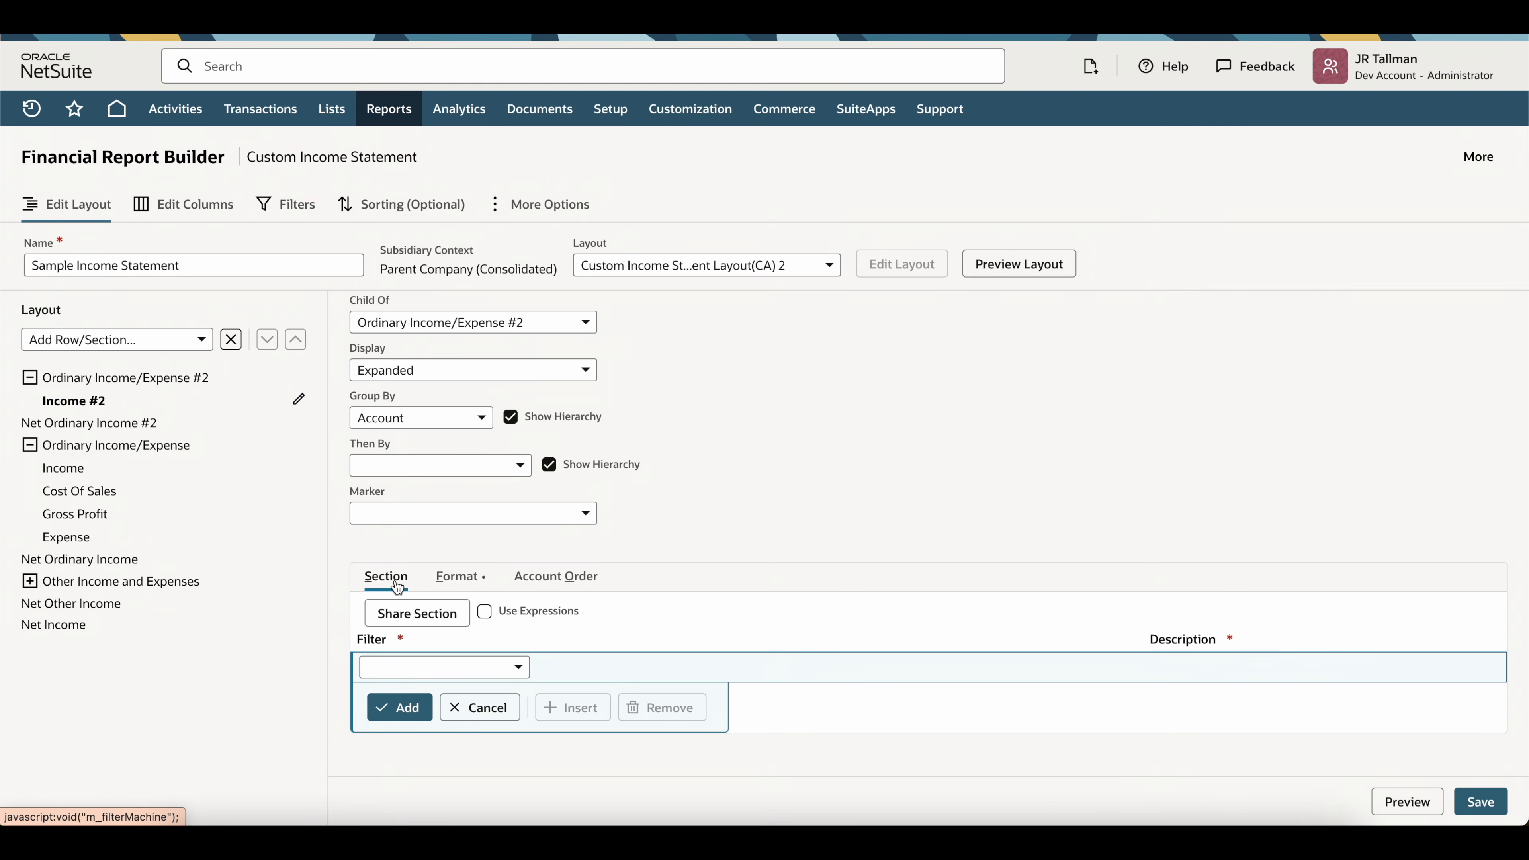
click(388, 666)
scroll(453, 577, down, 1)
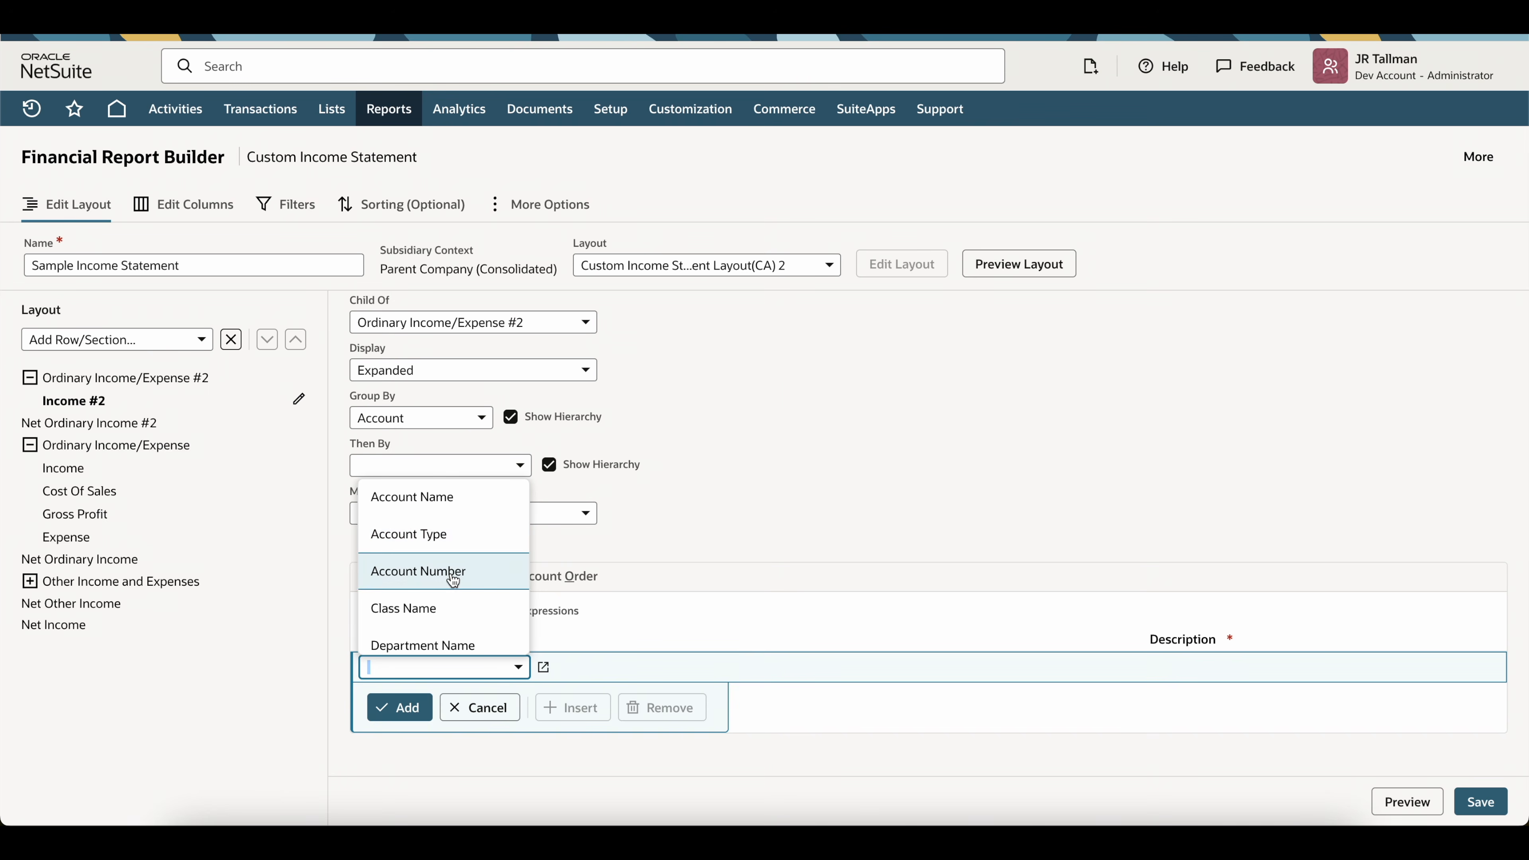
scroll(447, 581, down, 1)
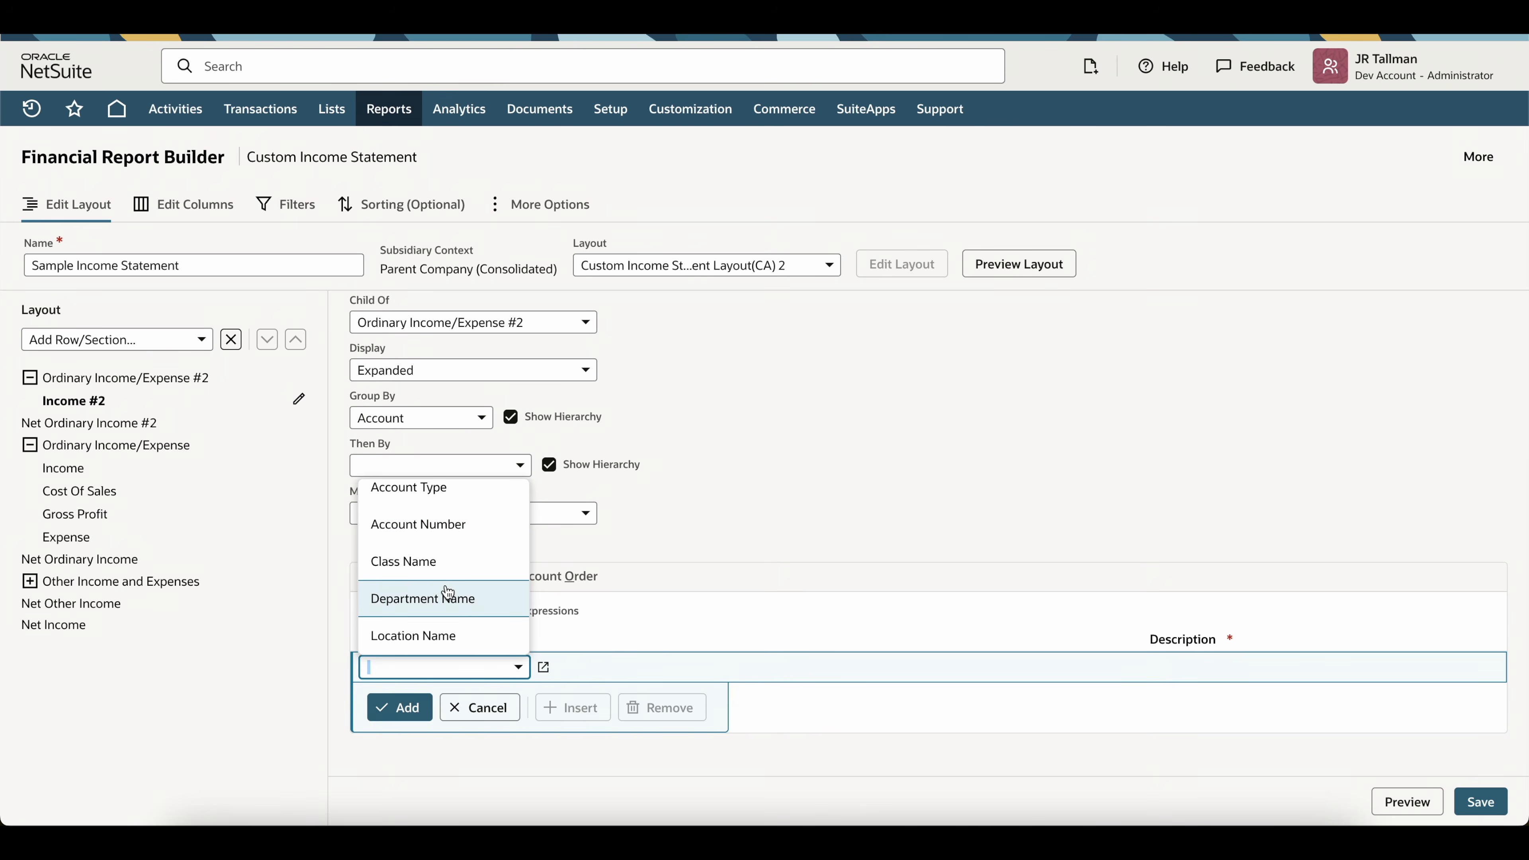
scroll(448, 560, down, 2)
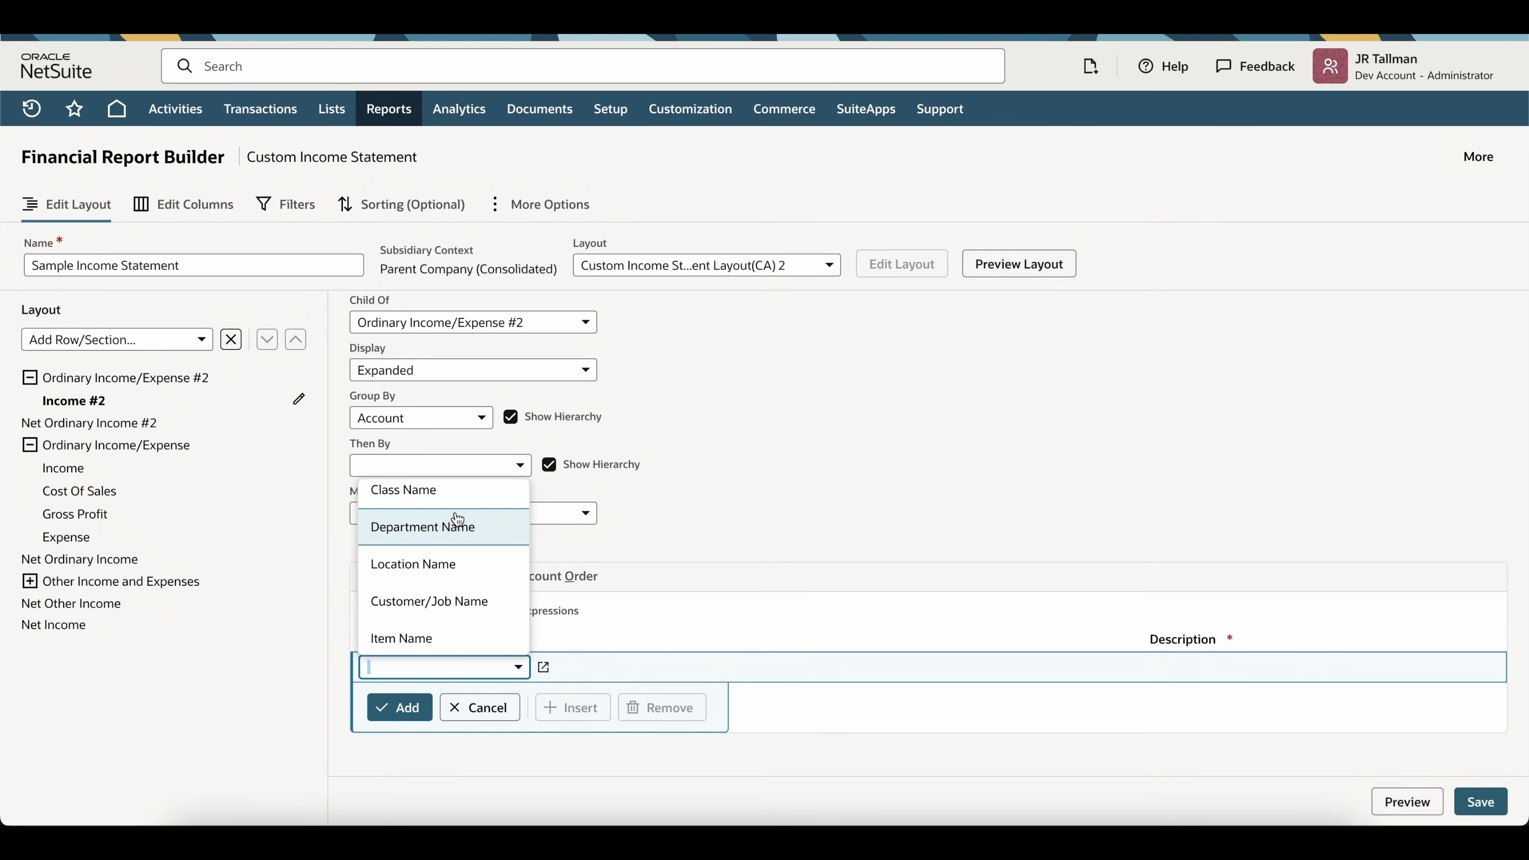
scroll(428, 566, down, 1)
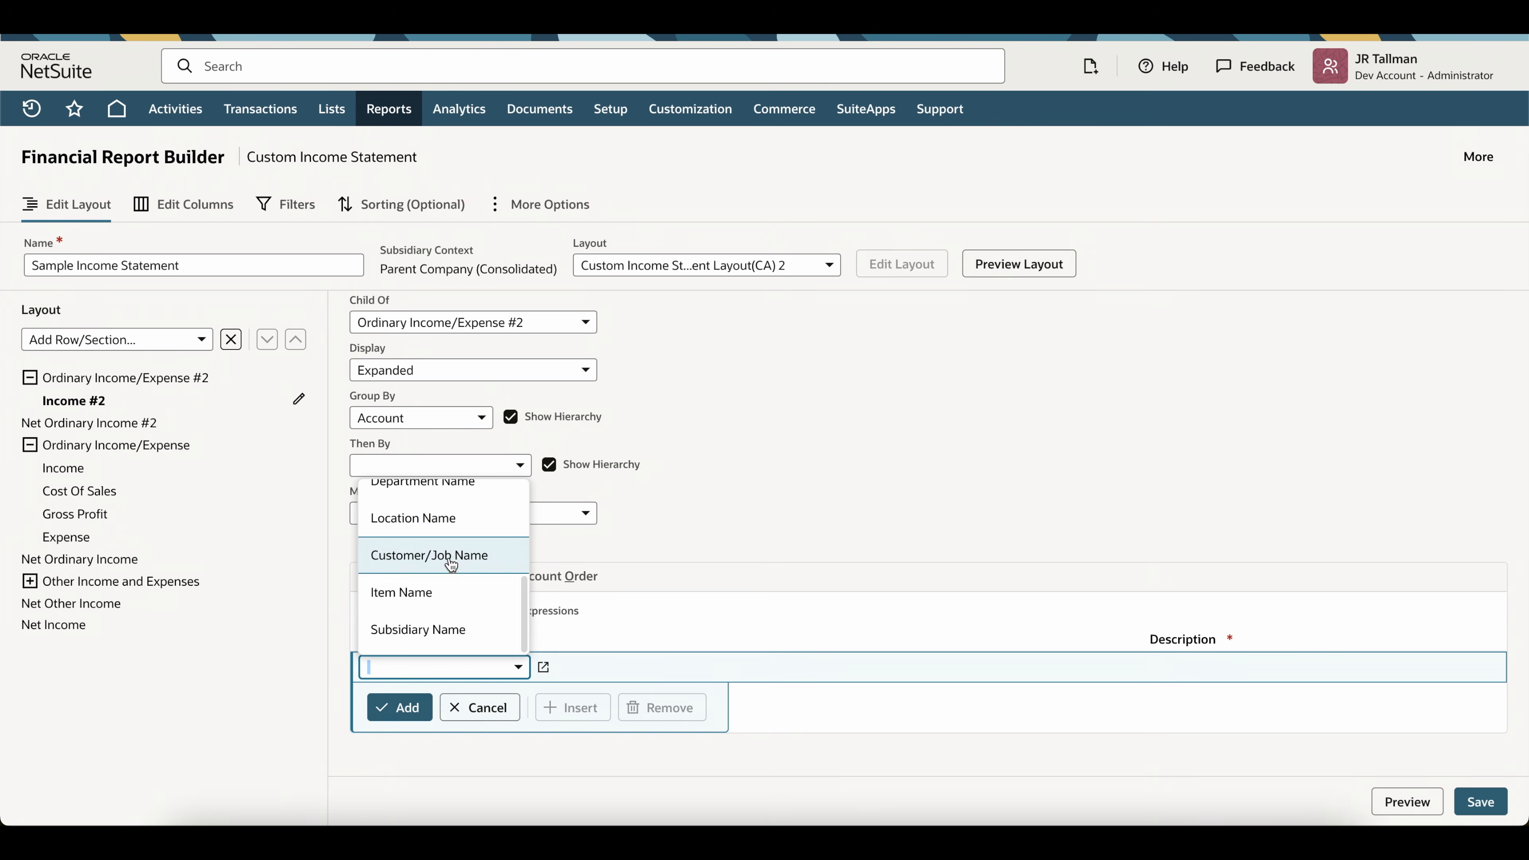
click(742, 545)
- Check the filter criteria of the existing Income section under Ordinary Income/Expense
click(67, 473)
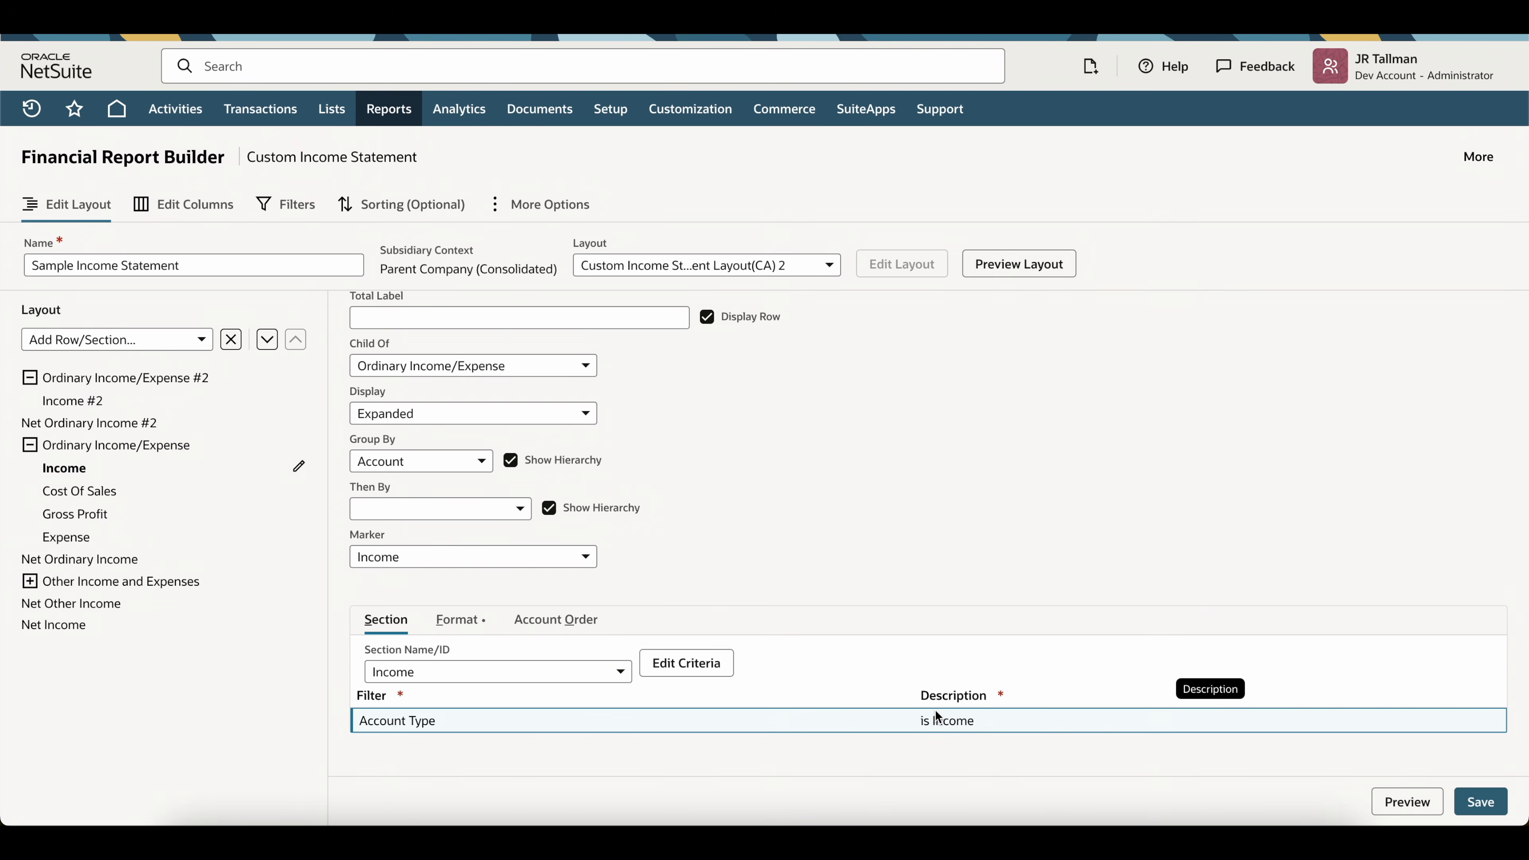
scroll(748, 519, up, 2)
scroll(579, 699, down, 2)
- Add an Account Type filter with the value Income to the Income #2 section
click(170, 391)
click(443, 712)
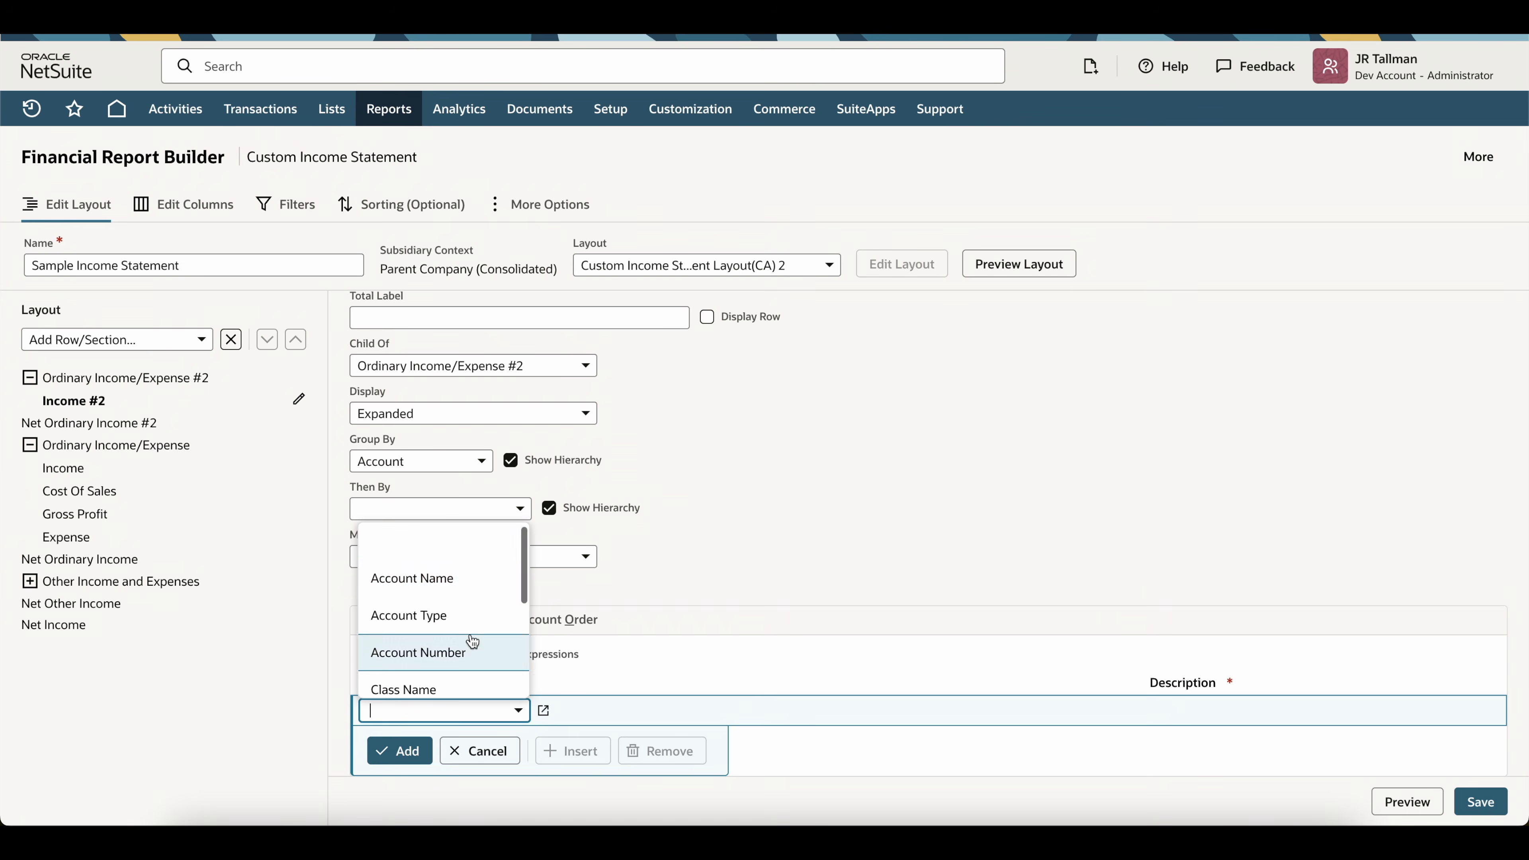
click(438, 614)
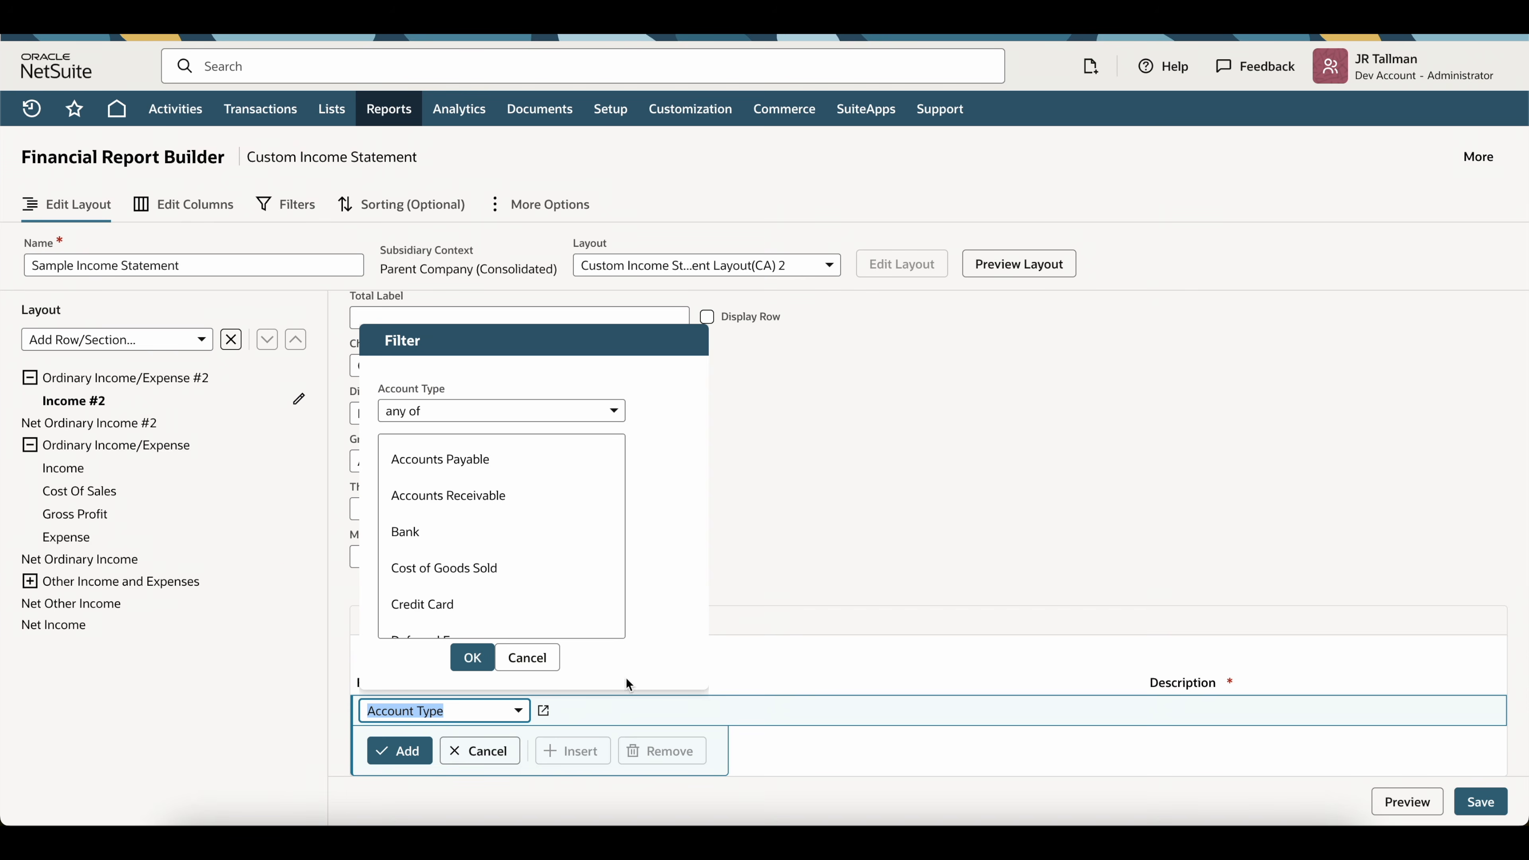
scroll(510, 542, down, 5)
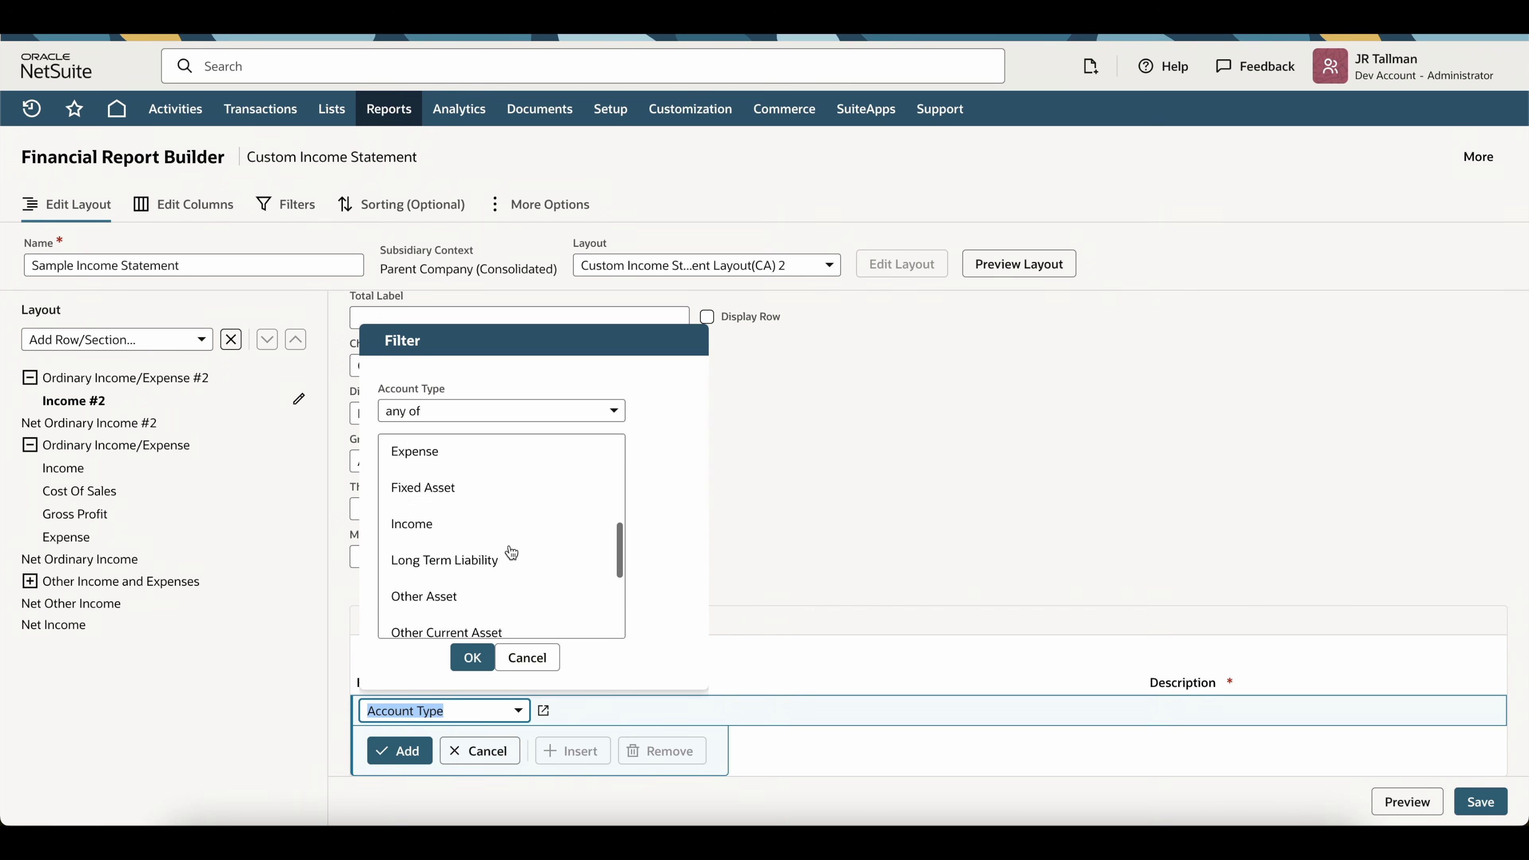
click(475, 517)
click(471, 657)
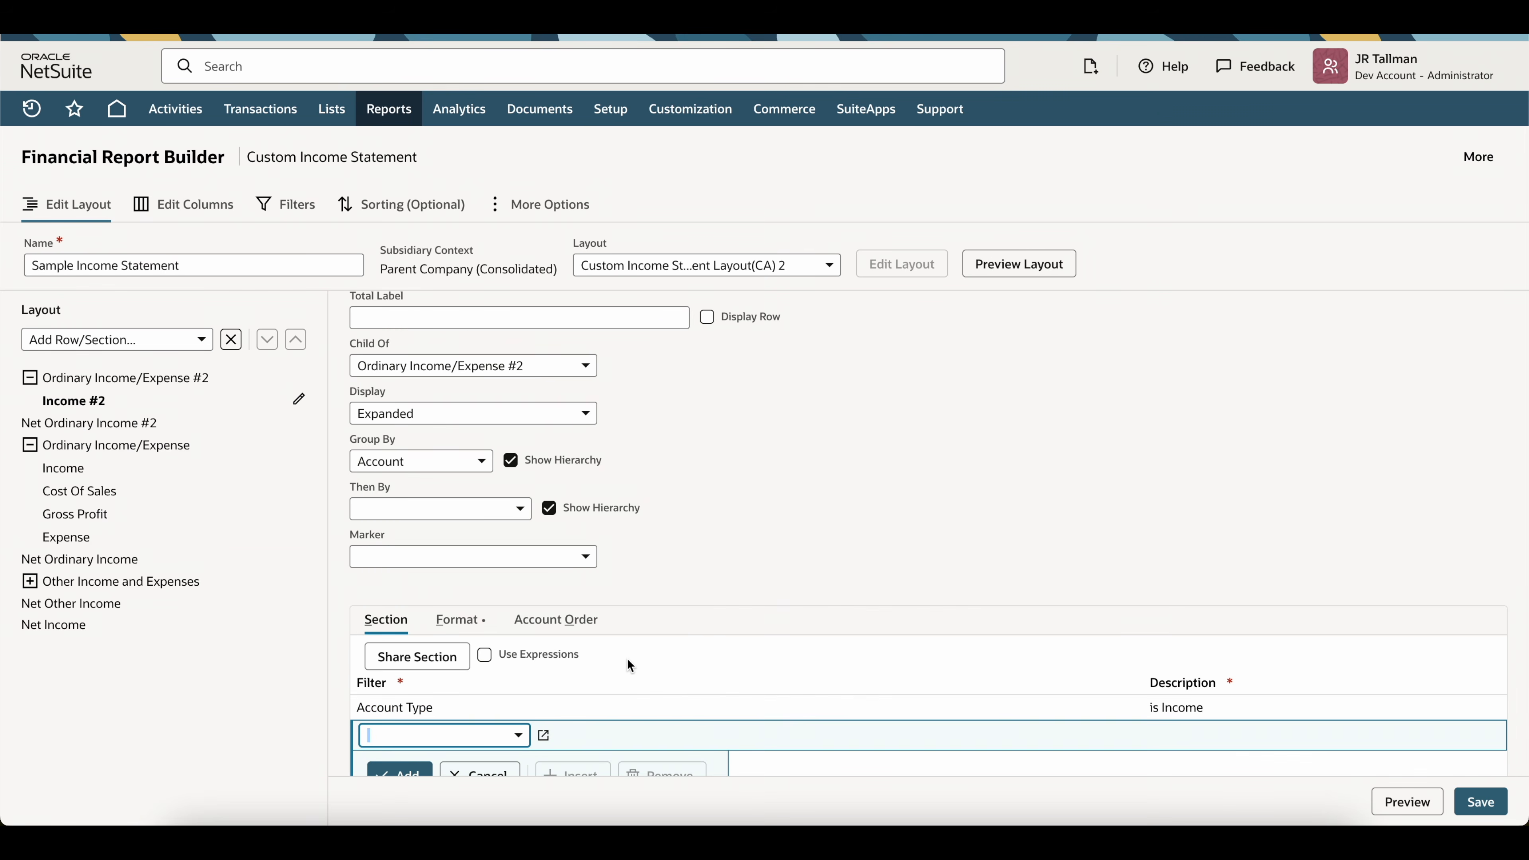
- Try adding Account Number filters for ledger accounts 6000 and 6001 to the Income #2 section
scroll(627, 658, down, 1)
click(492, 668)
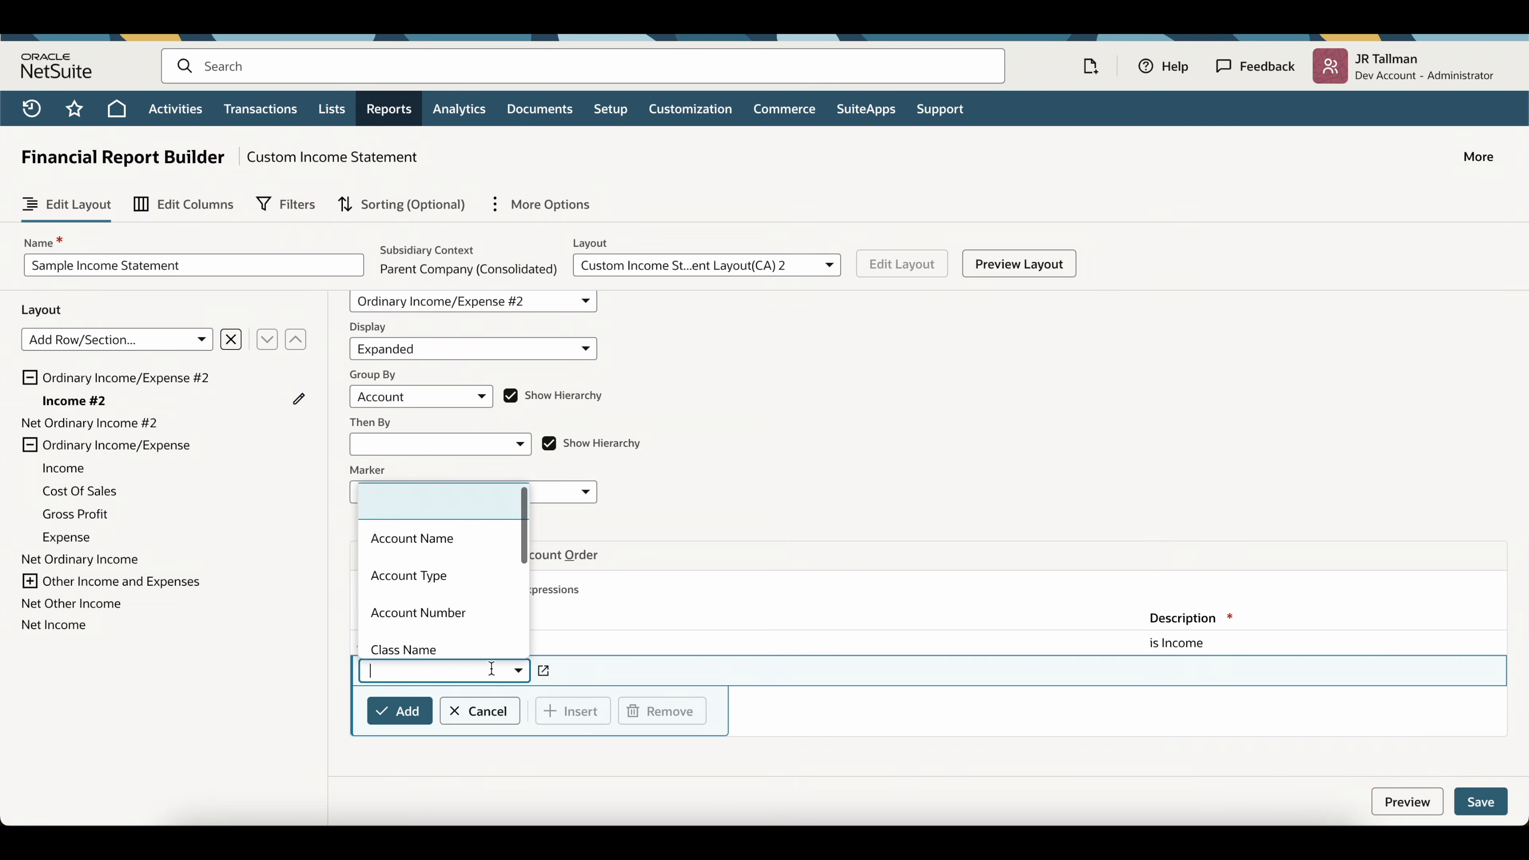
click(474, 620)
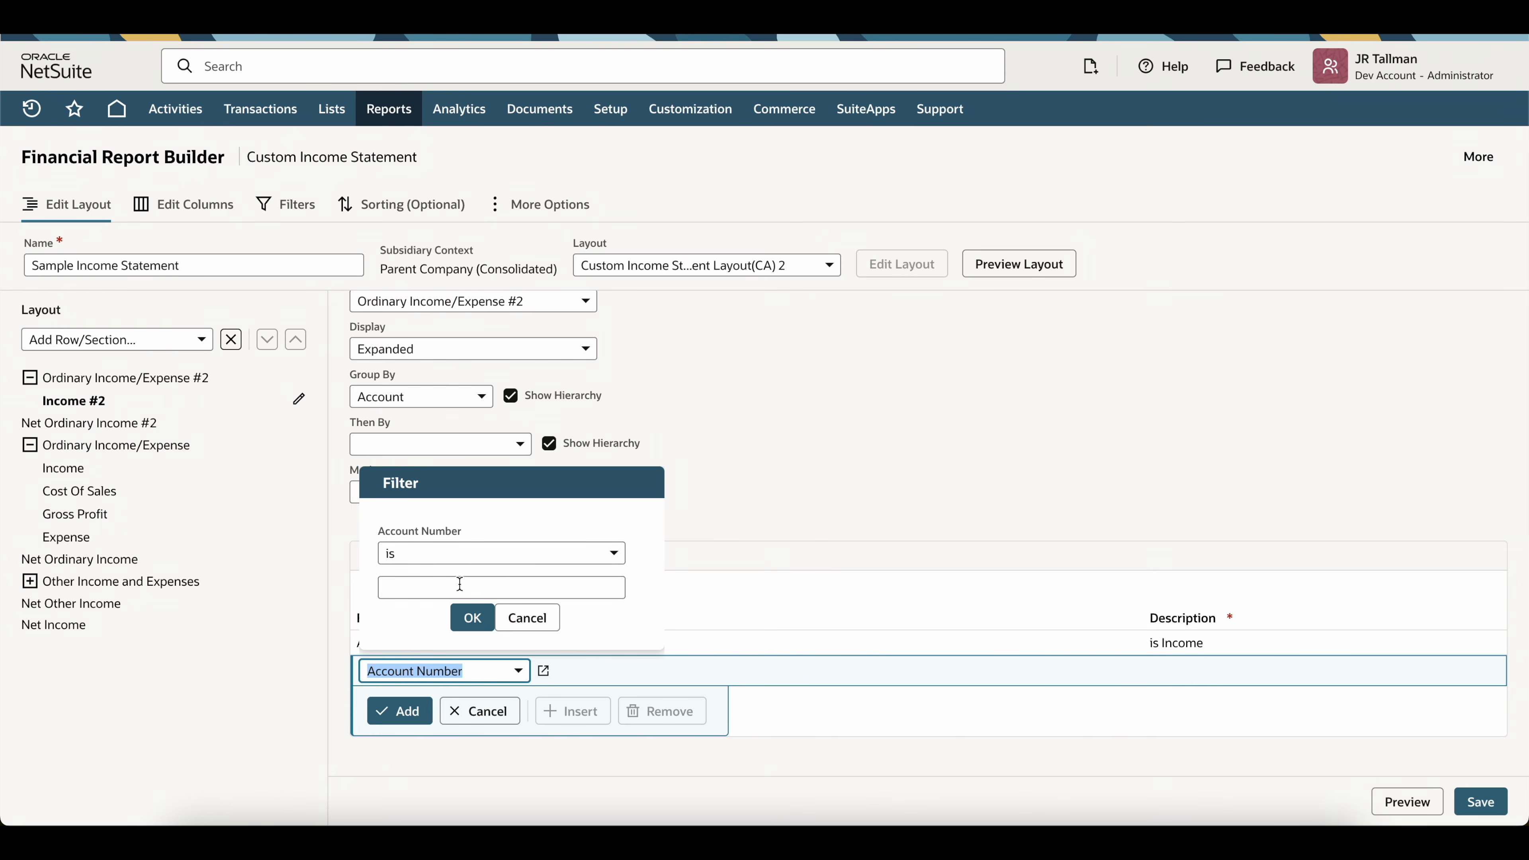
click(527, 617)
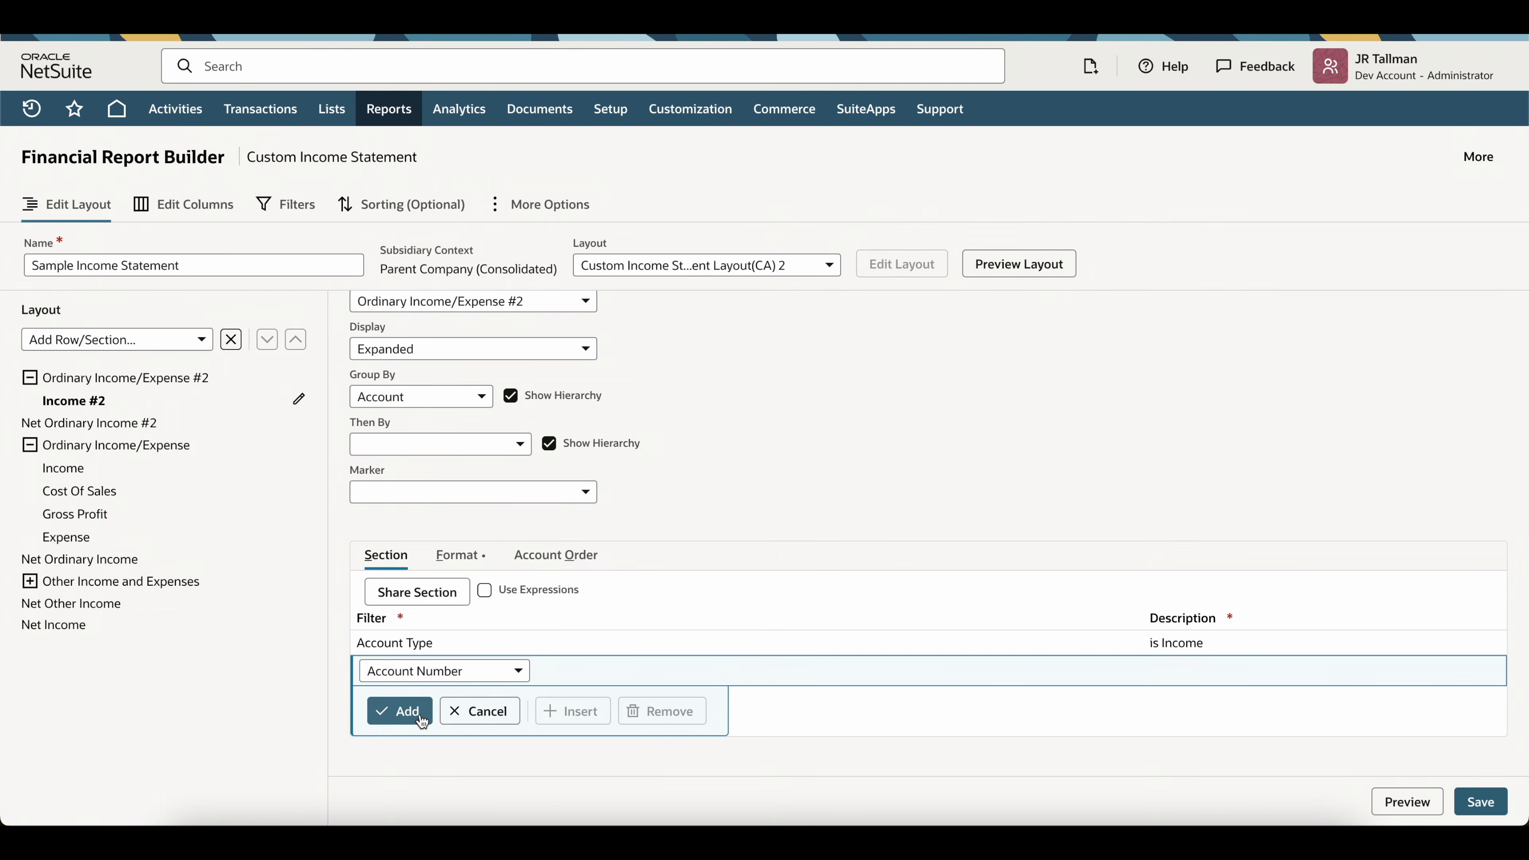
mouse_move(548, 671)
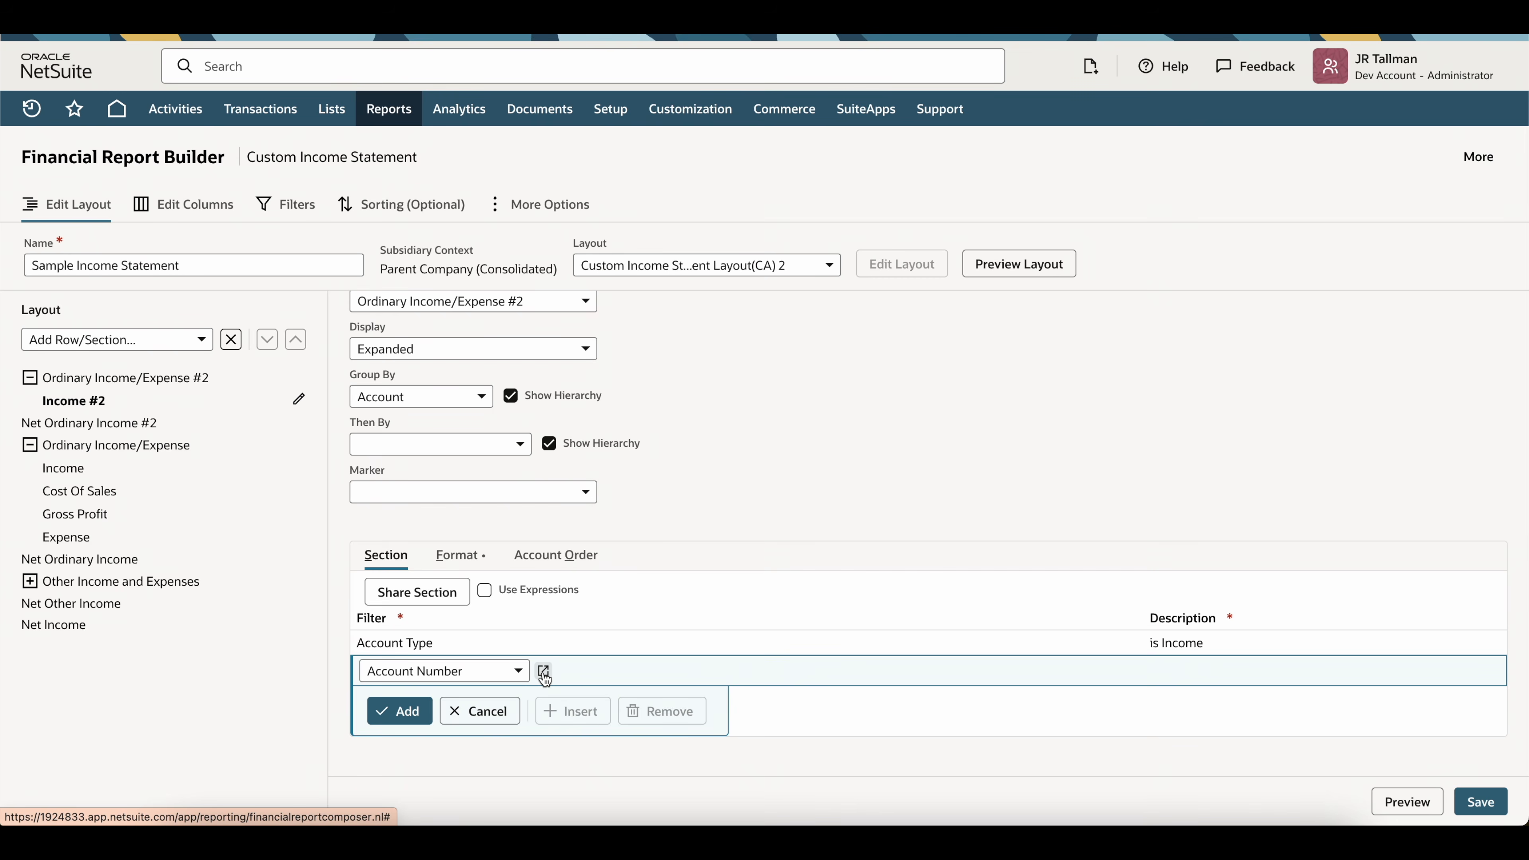
click(543, 671)
click(396, 584)
text(6001)
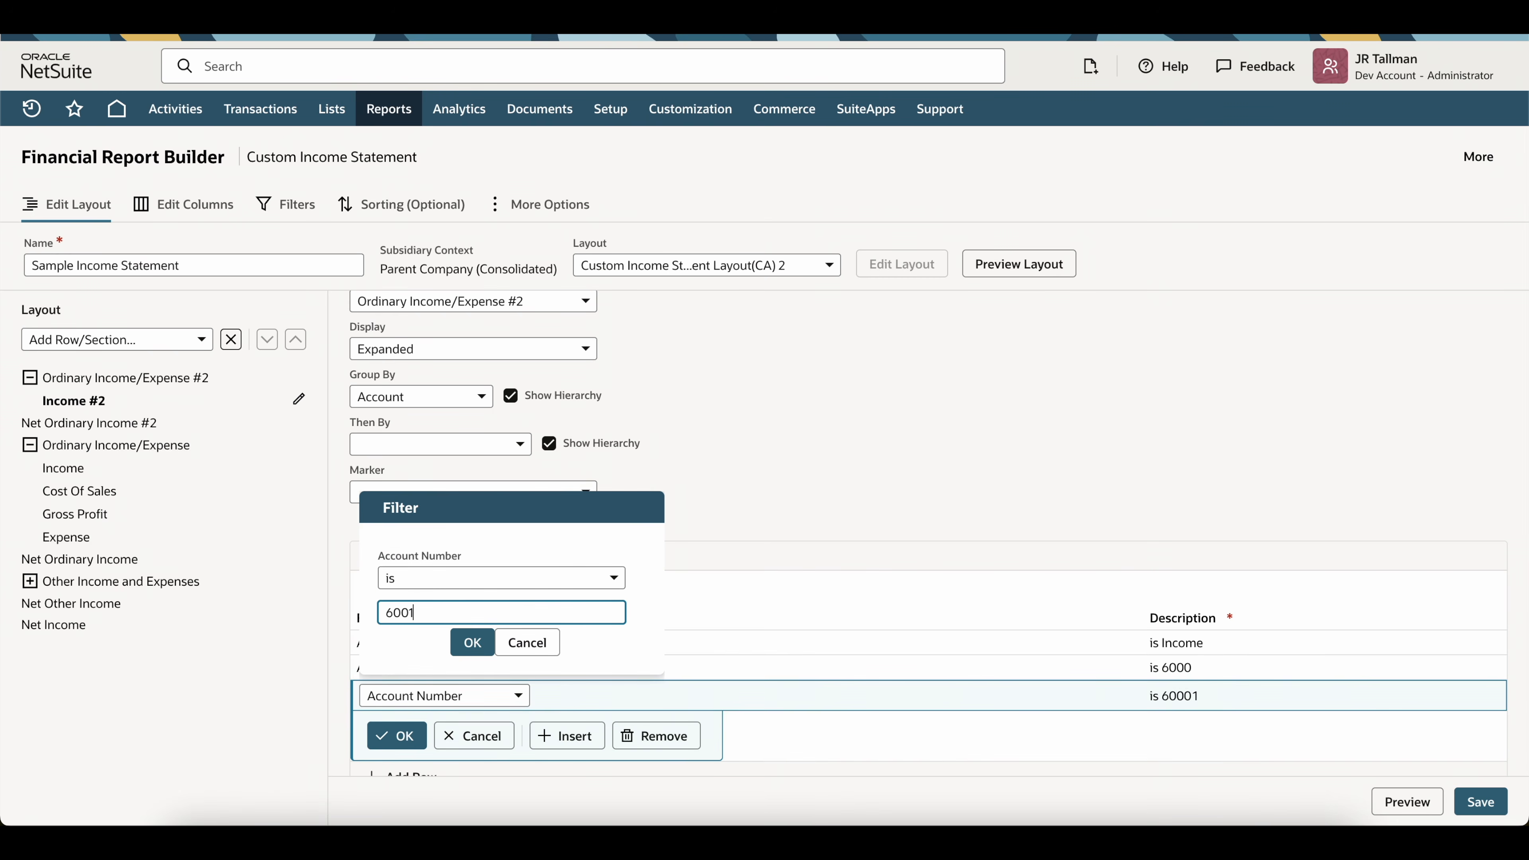
click(472, 642)
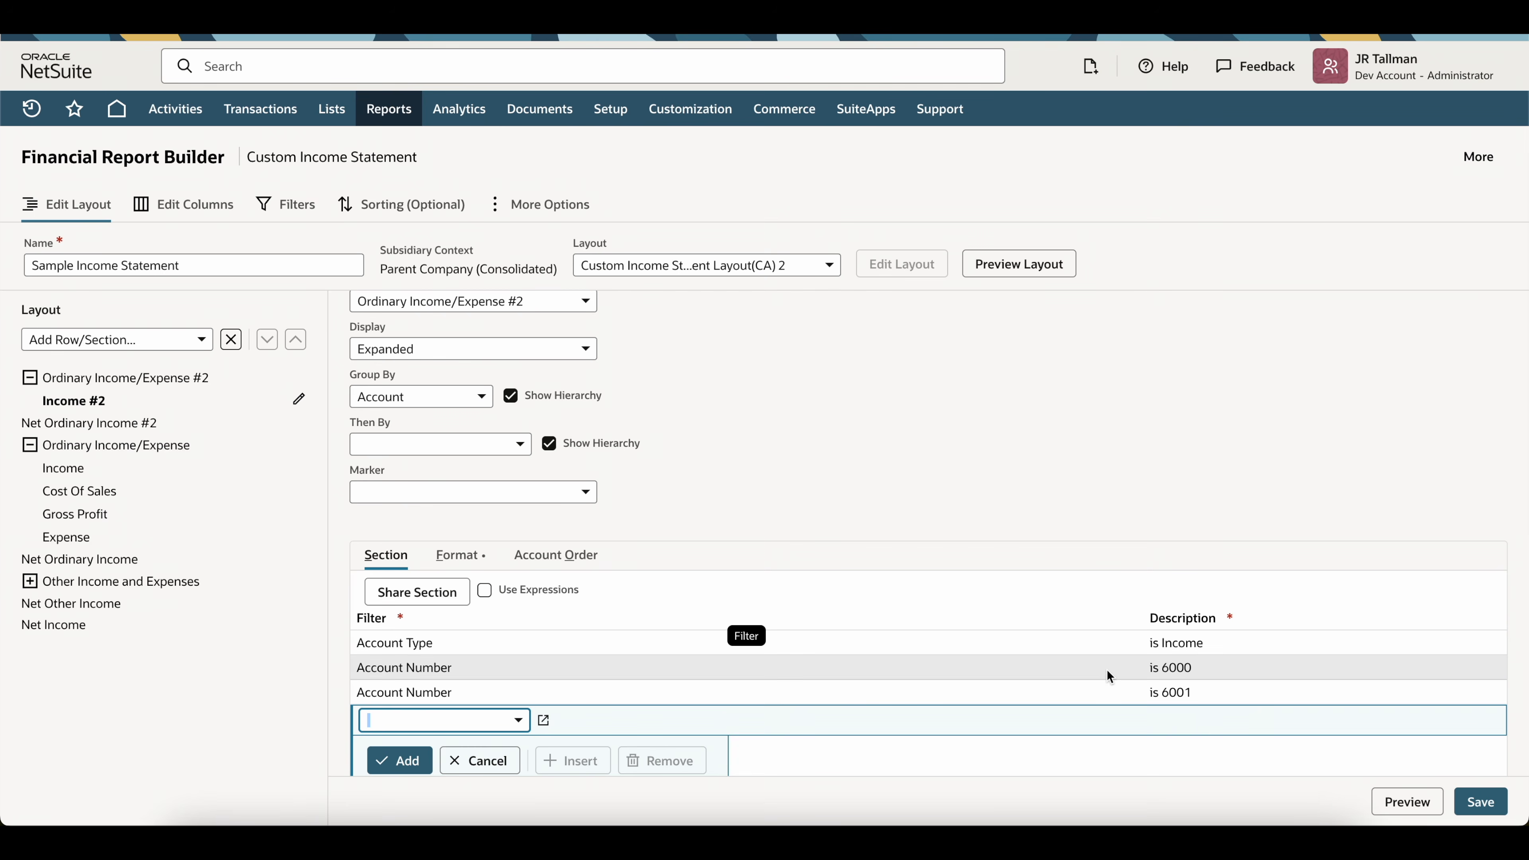
- Remove the Account Type filter from the Income #2 section's criteria
click(647, 642)
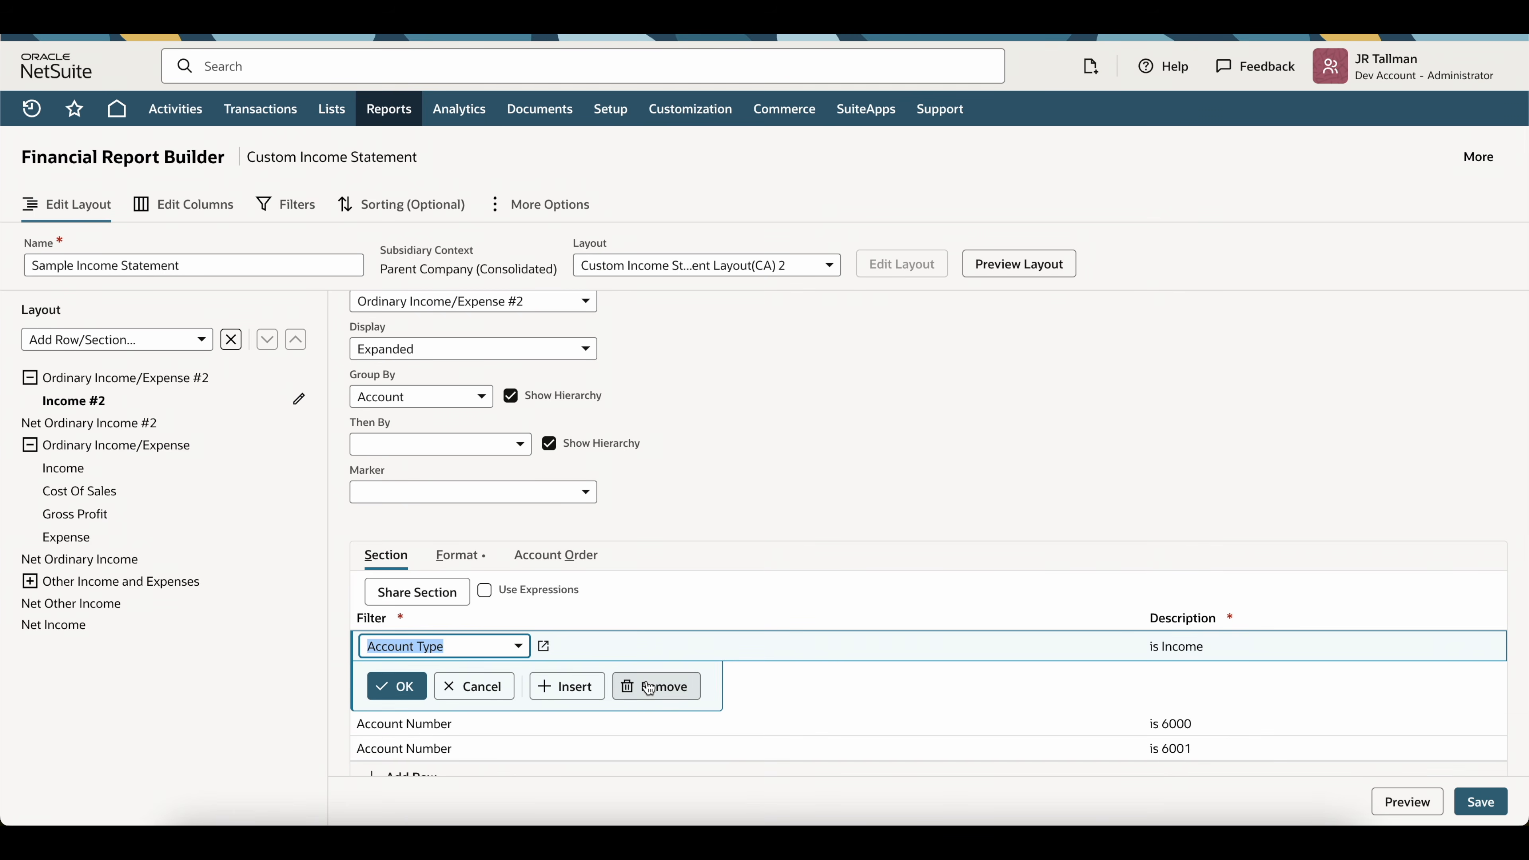
click(656, 687)
click(395, 697)
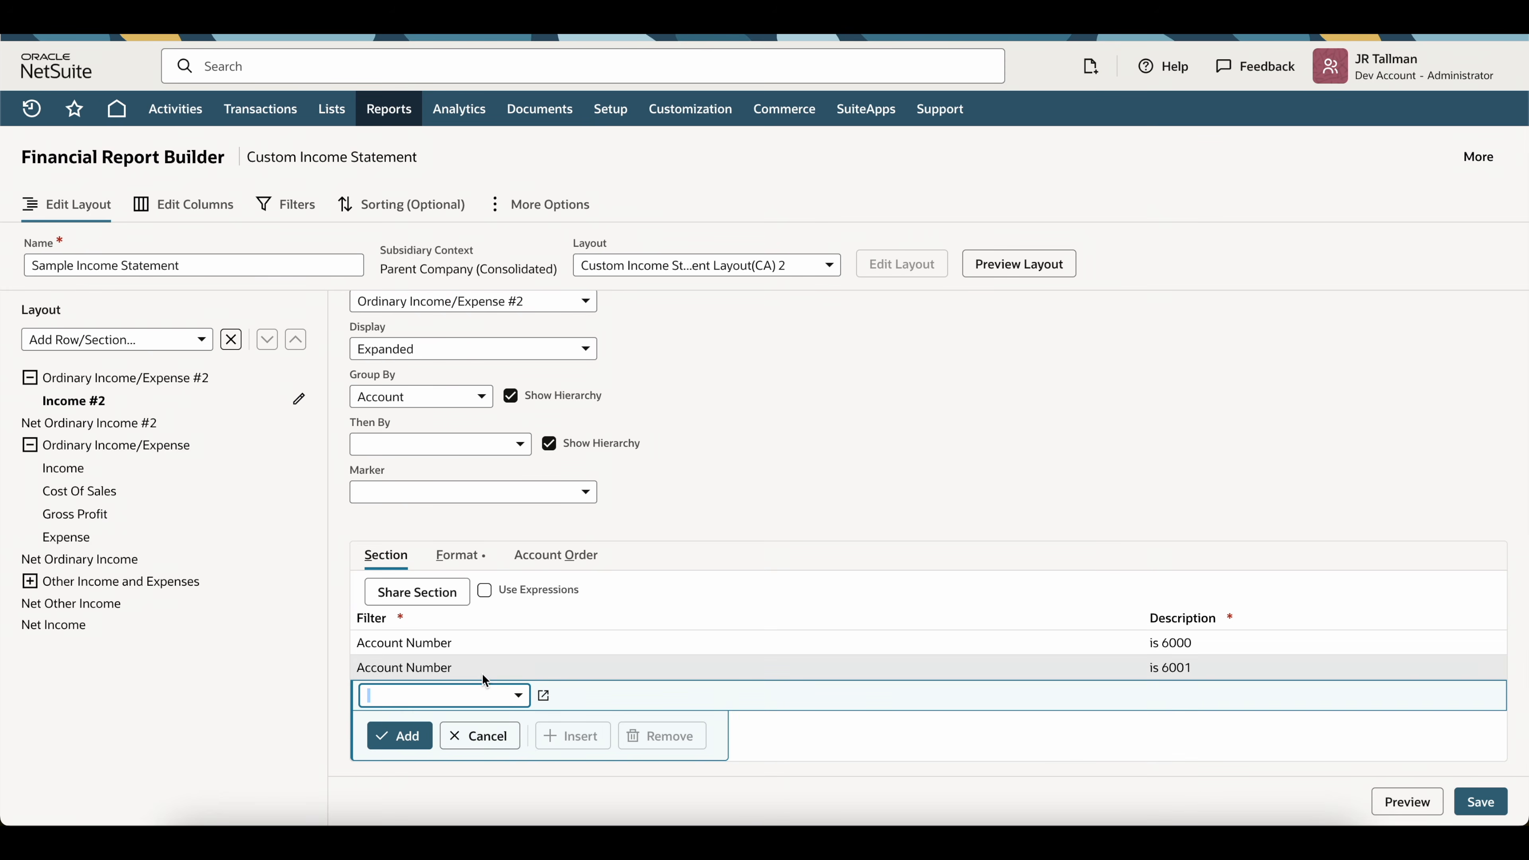
- Remove both Account Number filters from the Income #2 section
scroll(652, 428, up, 1)
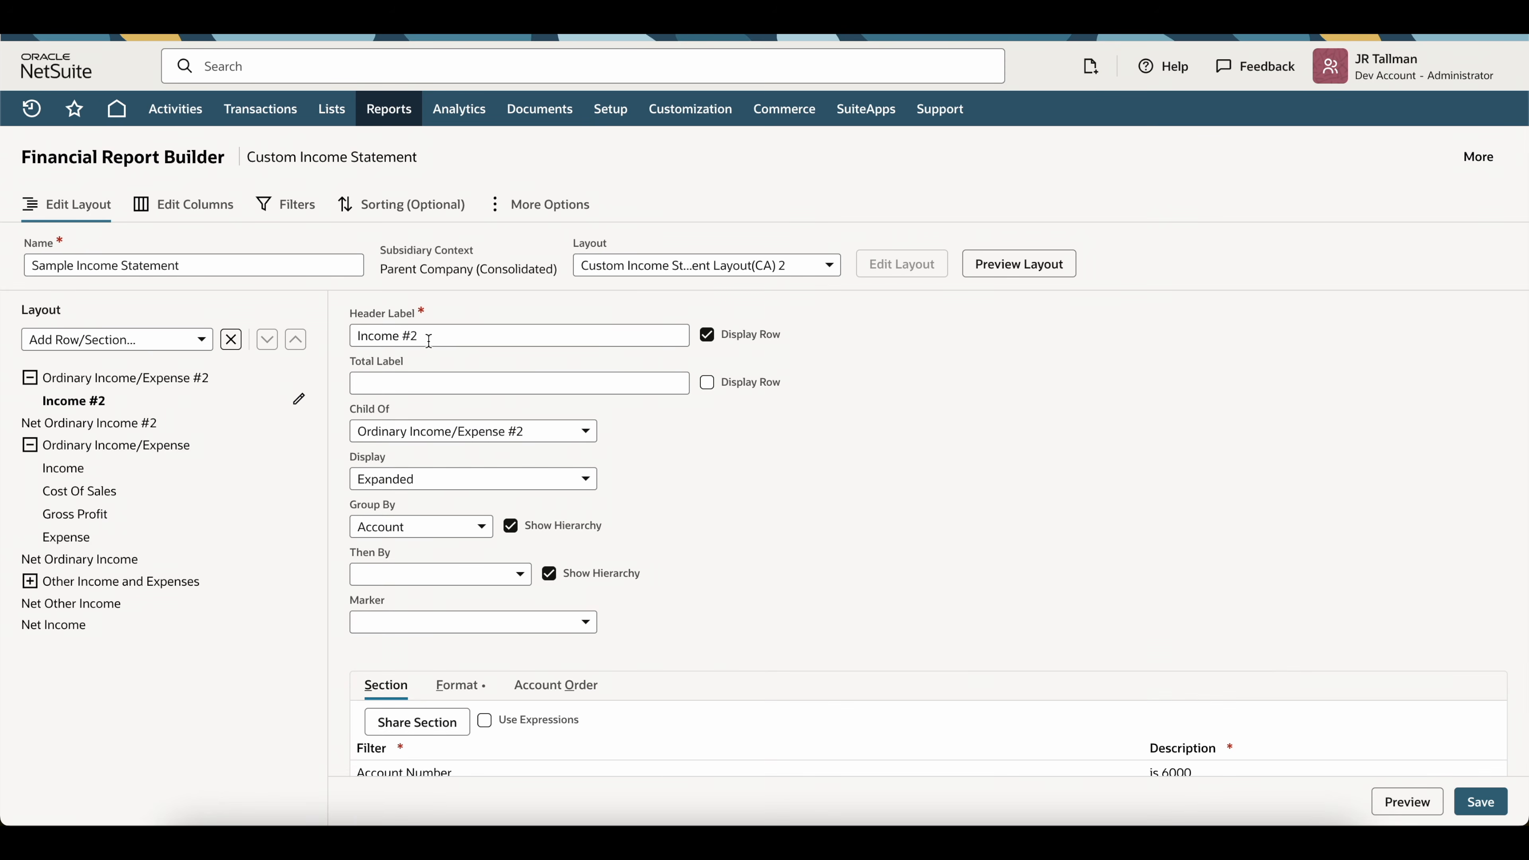
scroll(661, 445, down, 3)
click(602, 641)
click(656, 683)
click(542, 646)
click(670, 682)
- Define the Income #2 section with an Account Type filter of any of Income
click(463, 670)
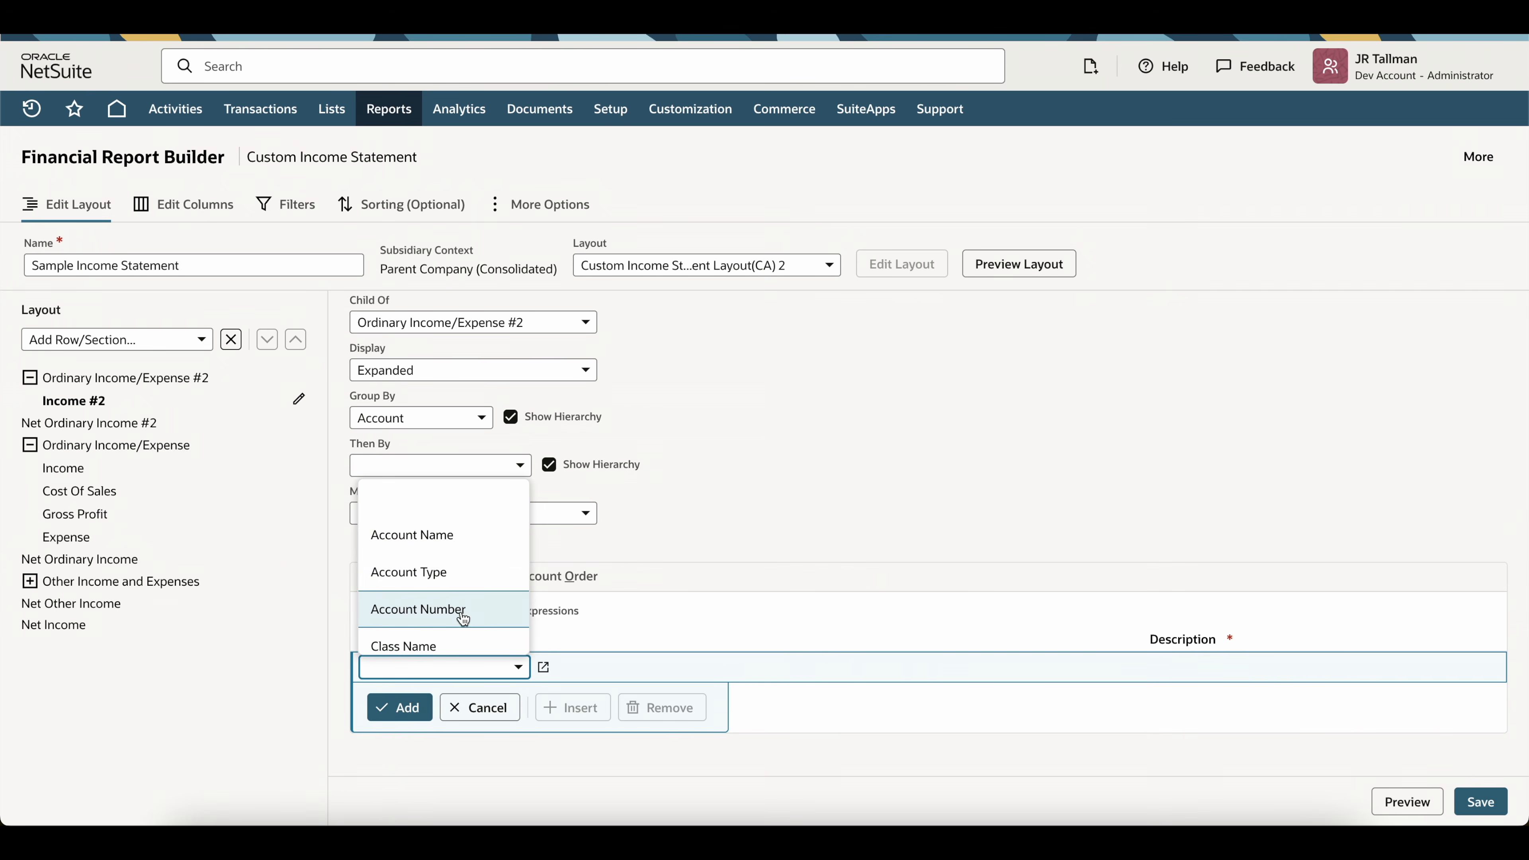
click(409, 571)
scroll(435, 530, down, 2)
scroll(435, 551, down, 3)
click(391, 565)
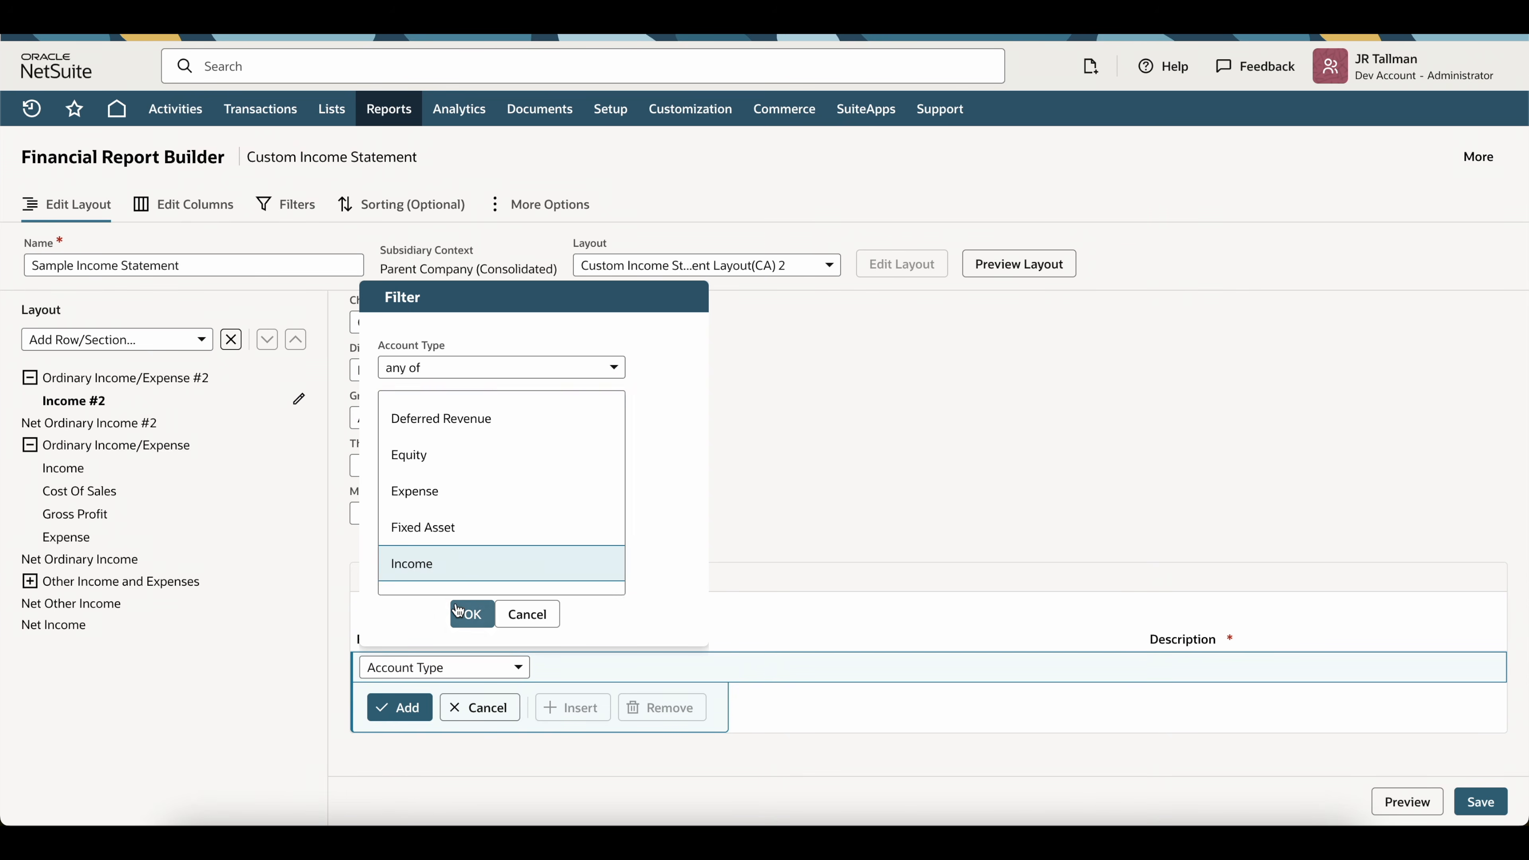
click(470, 614)
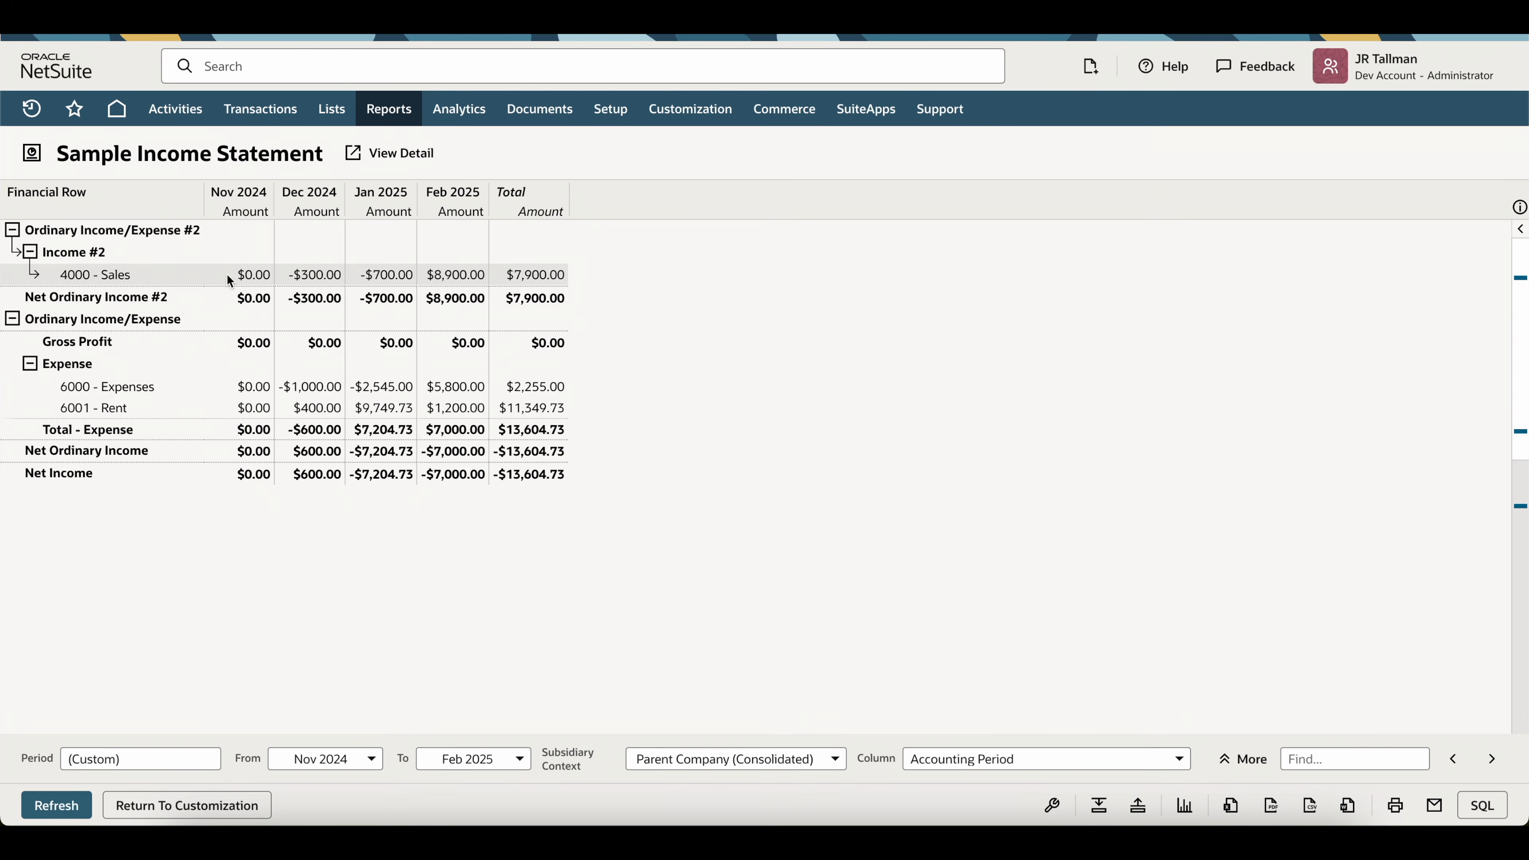
- Examine the Income #2 section and the Net Ordinary Income #2 row in the Sample Income Statement preview
drag(110, 259, 67, 258)
drag(573, 278, 106, 300)
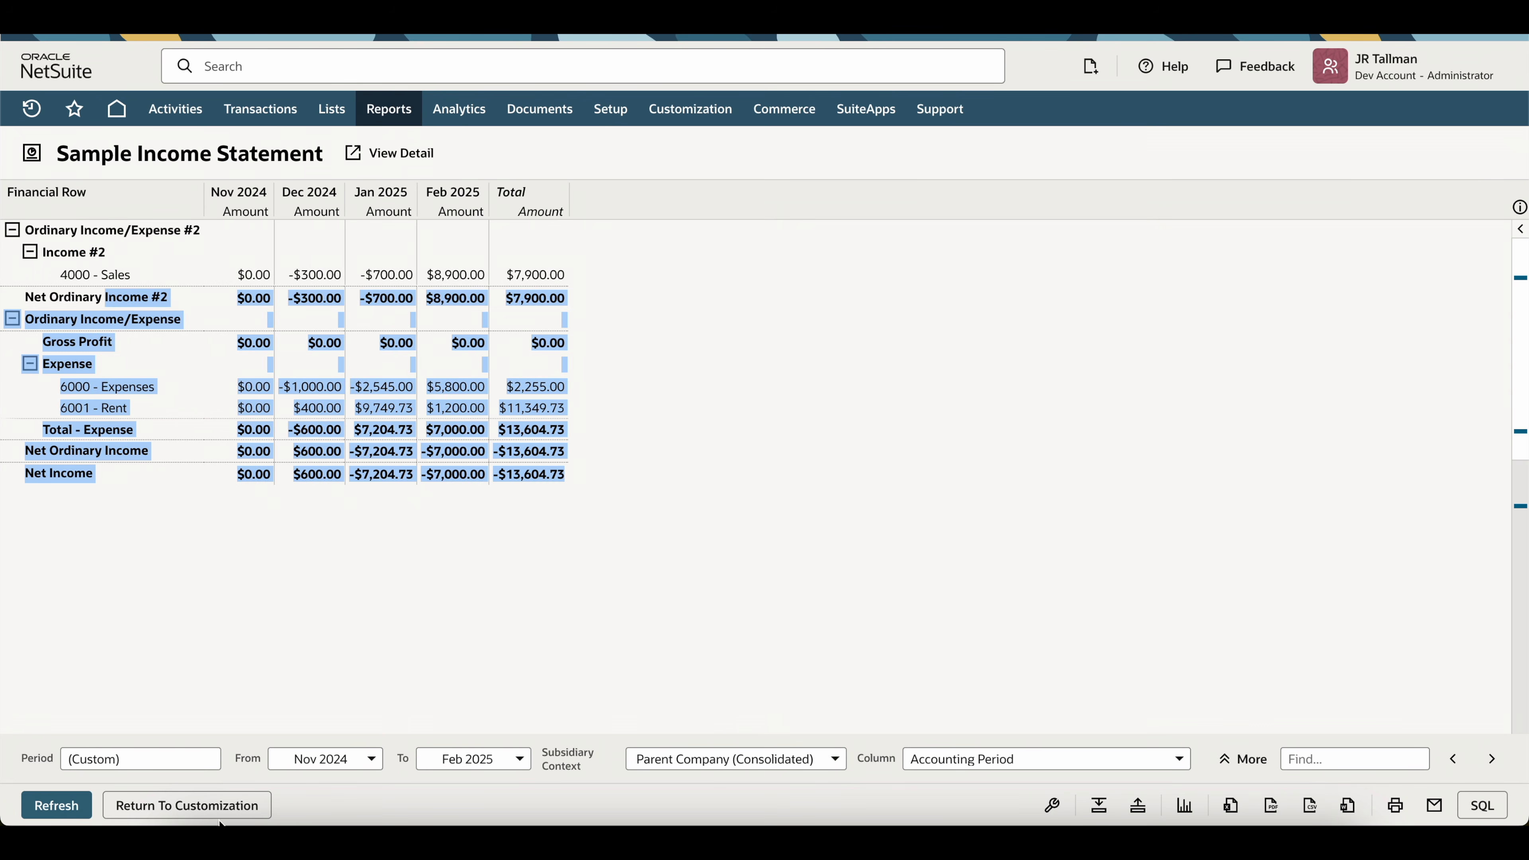
click(229, 547)
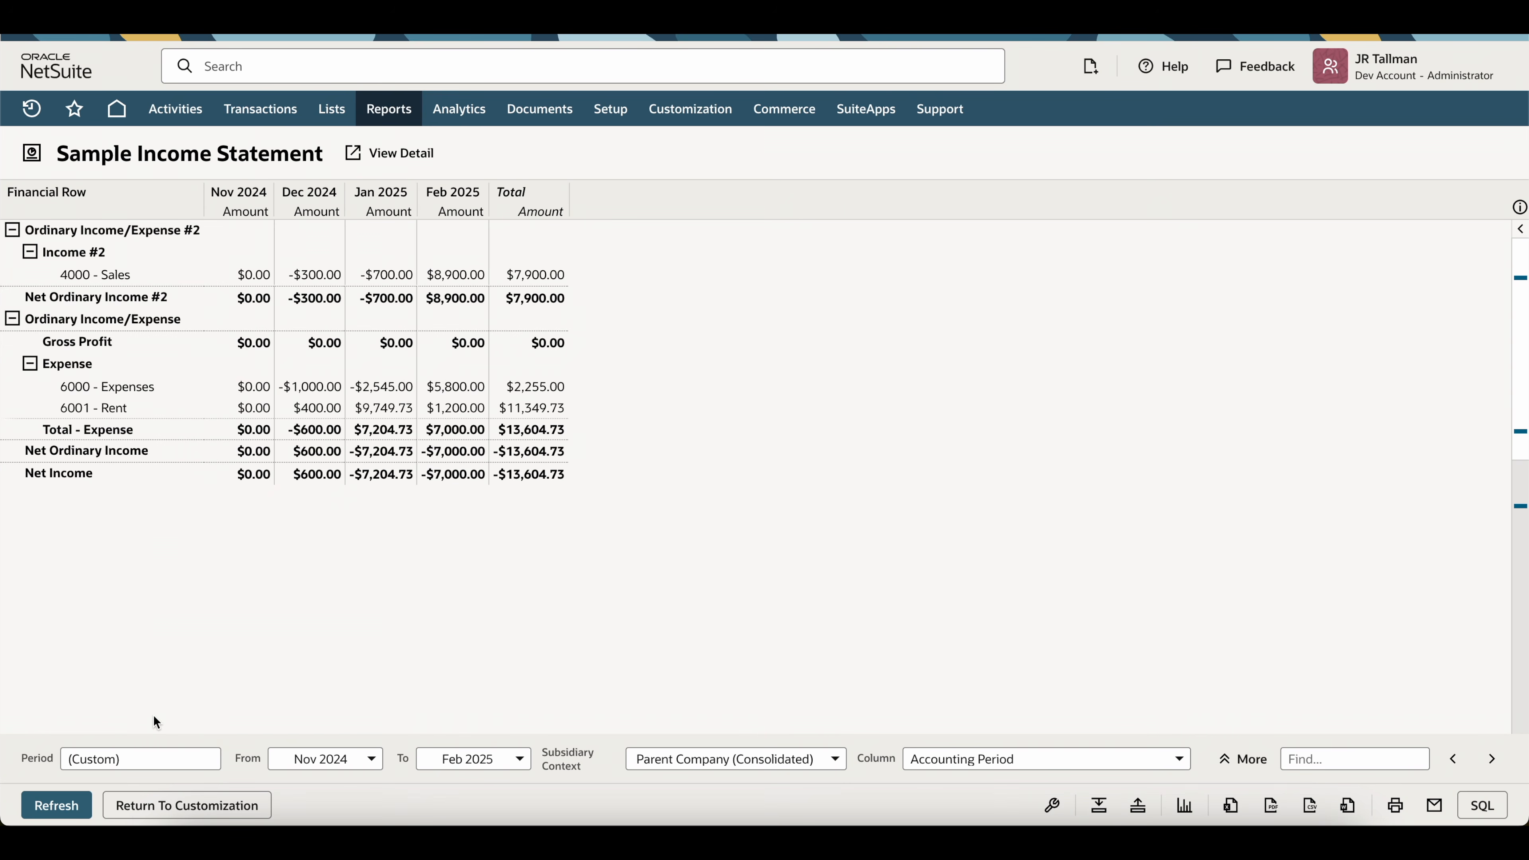
- Set the Income #2 section's Display to Collapsed, preview the report, and expand the Income #2 row
click(172, 807)
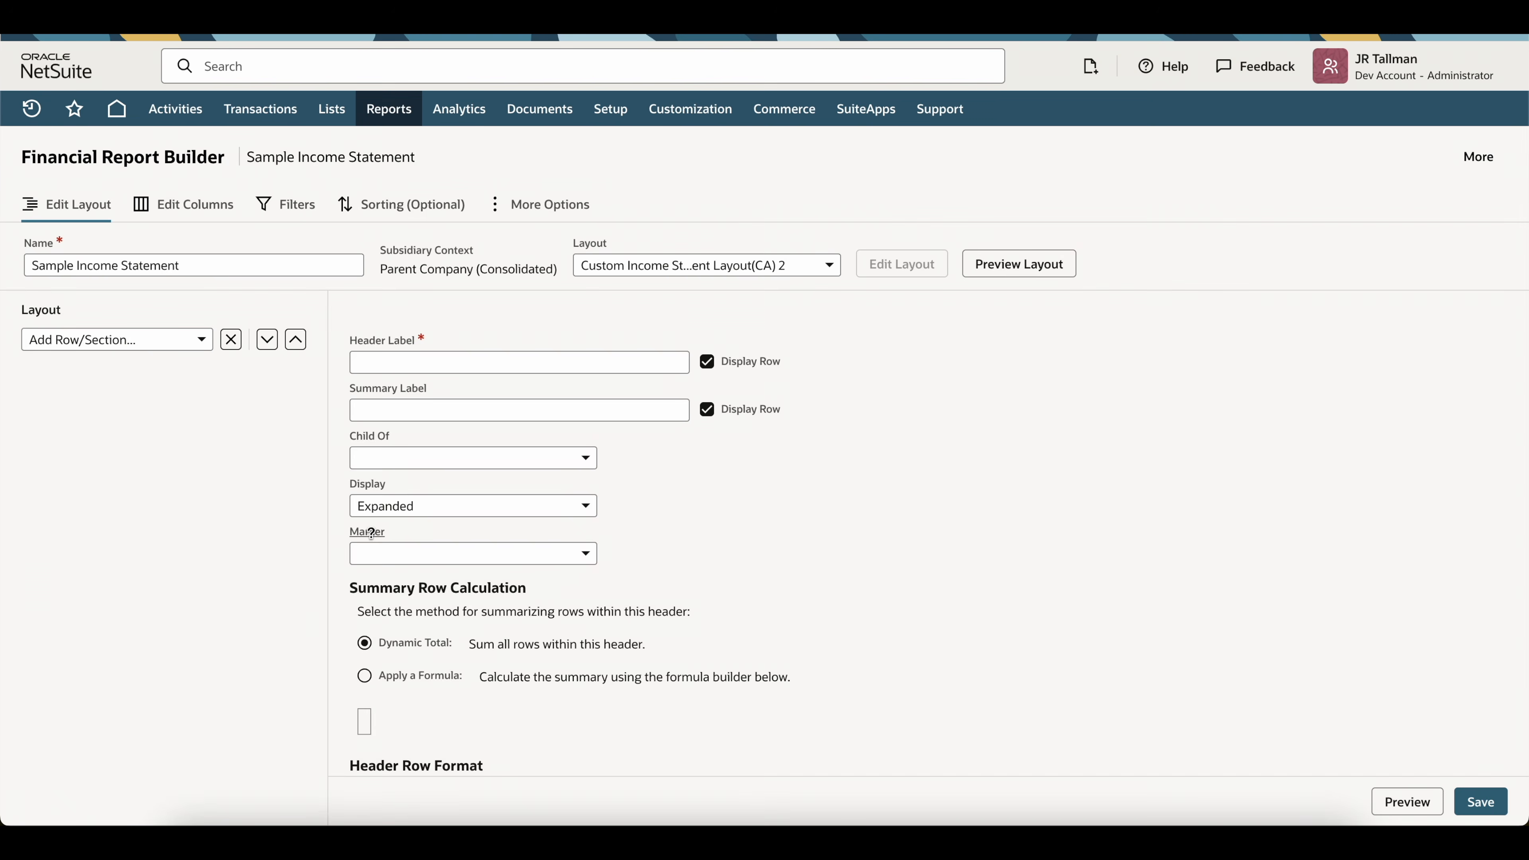
click(422, 403)
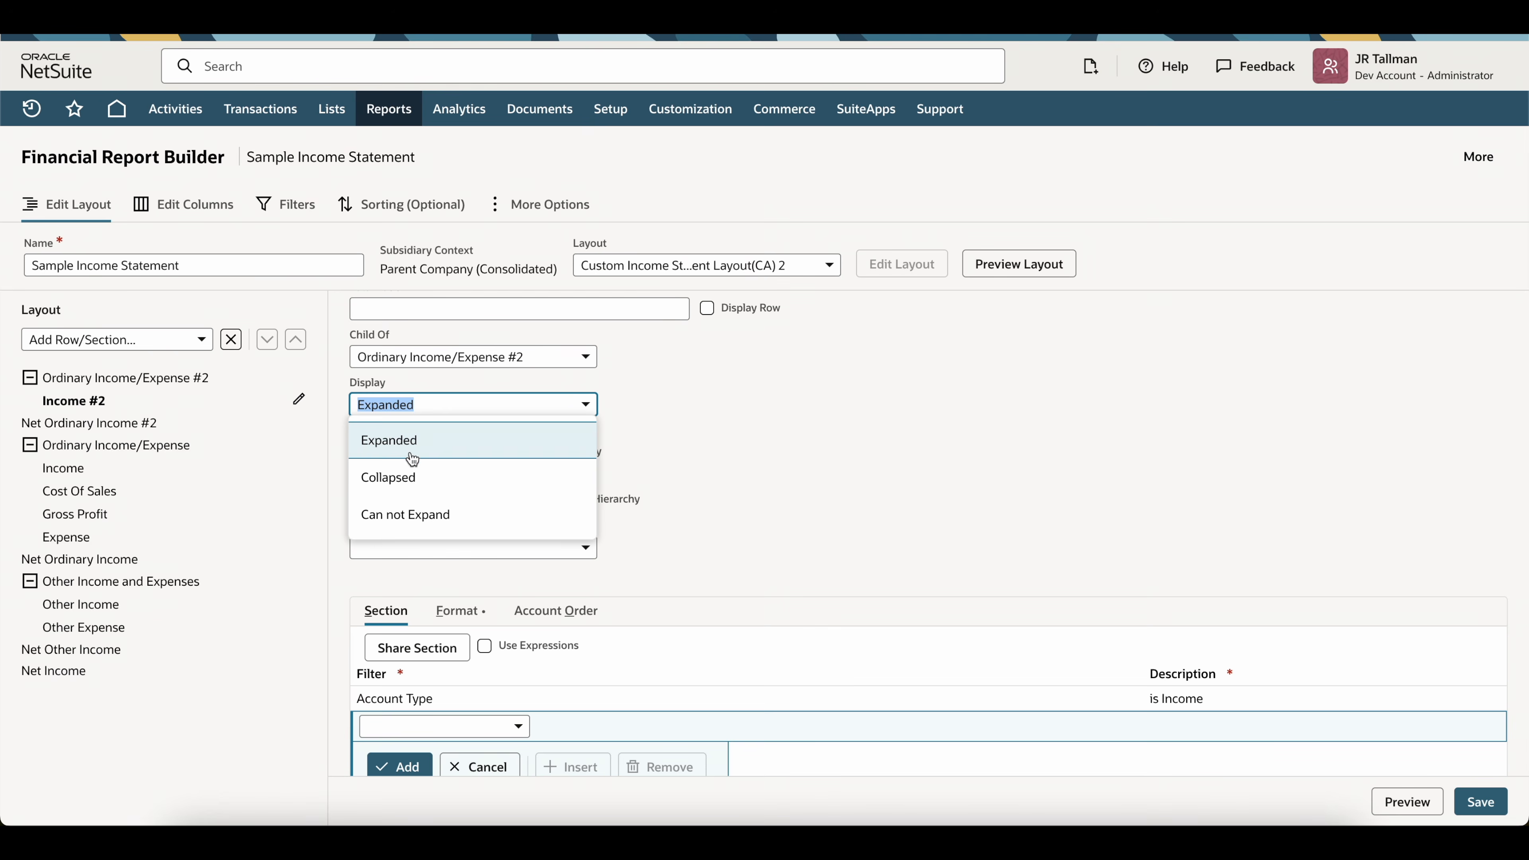
click(420, 479)
click(1406, 801)
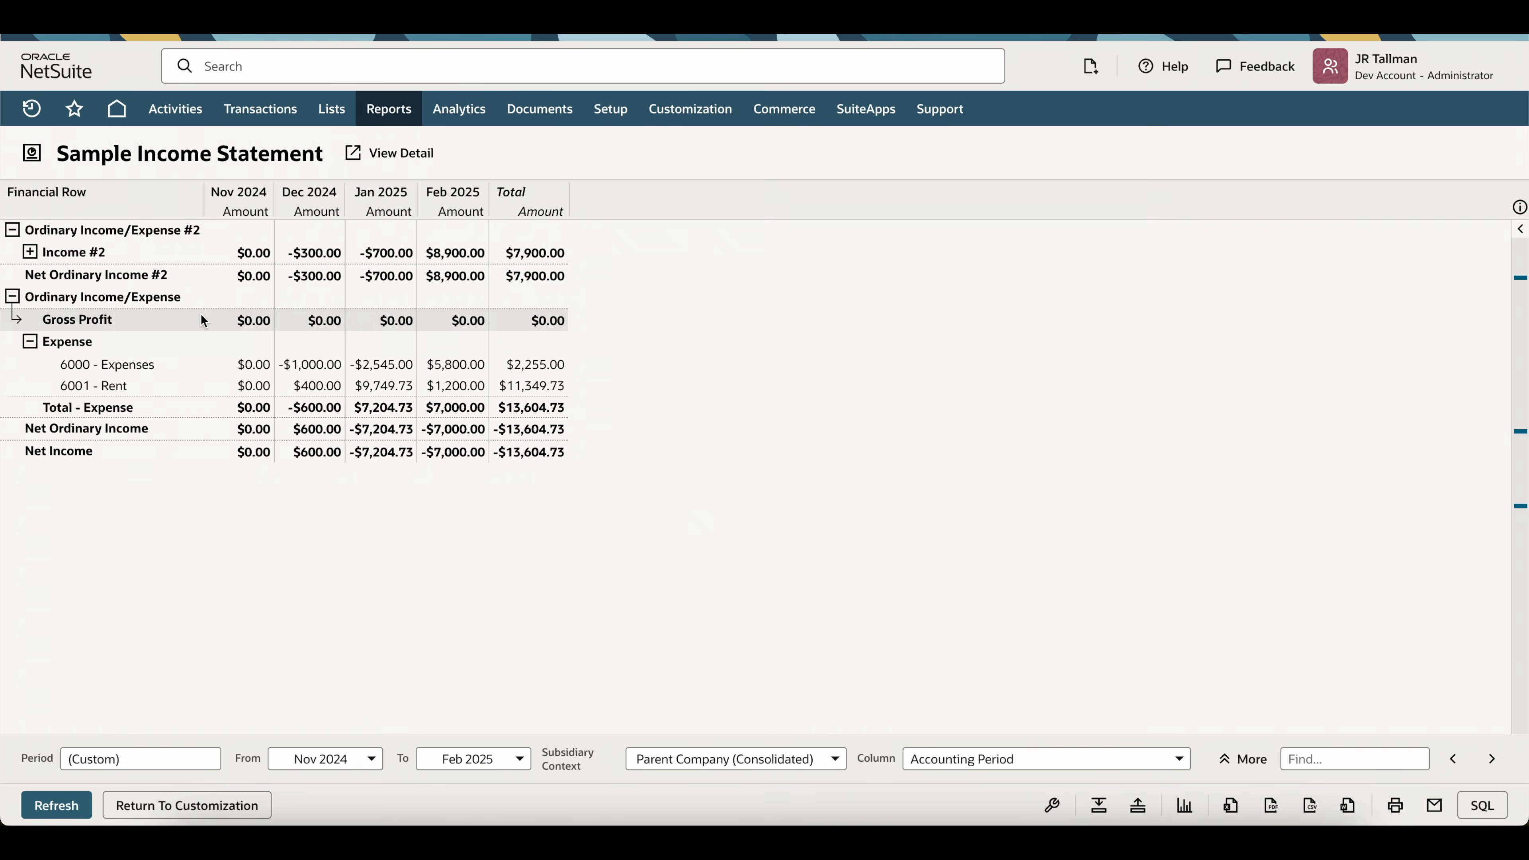
click(30, 253)
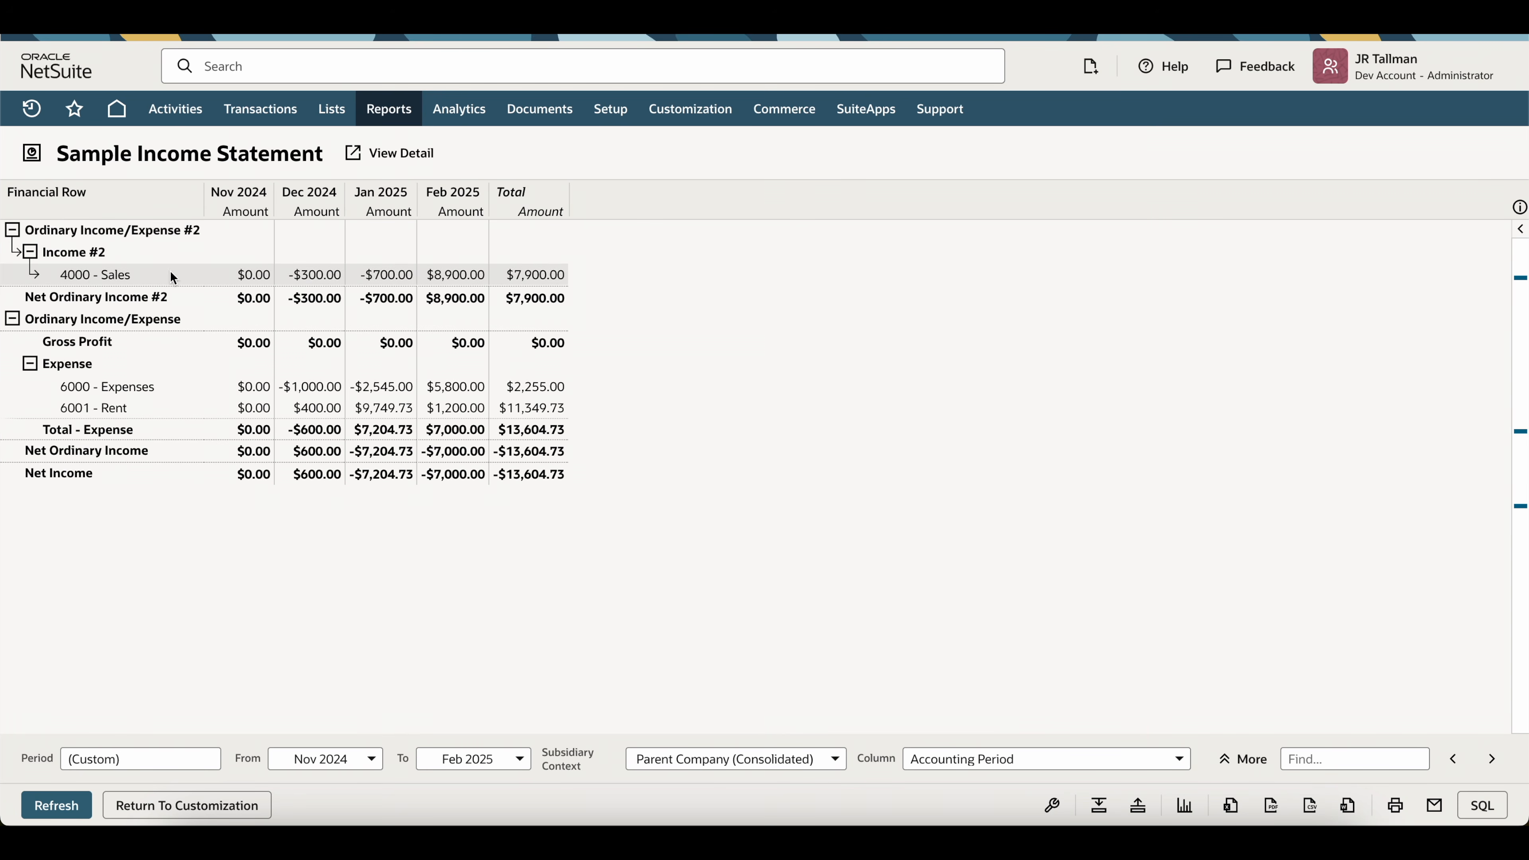
- Set the Income #2 section's Display to Can not Expand and check the Income #2 row in the report preview
click(186, 804)
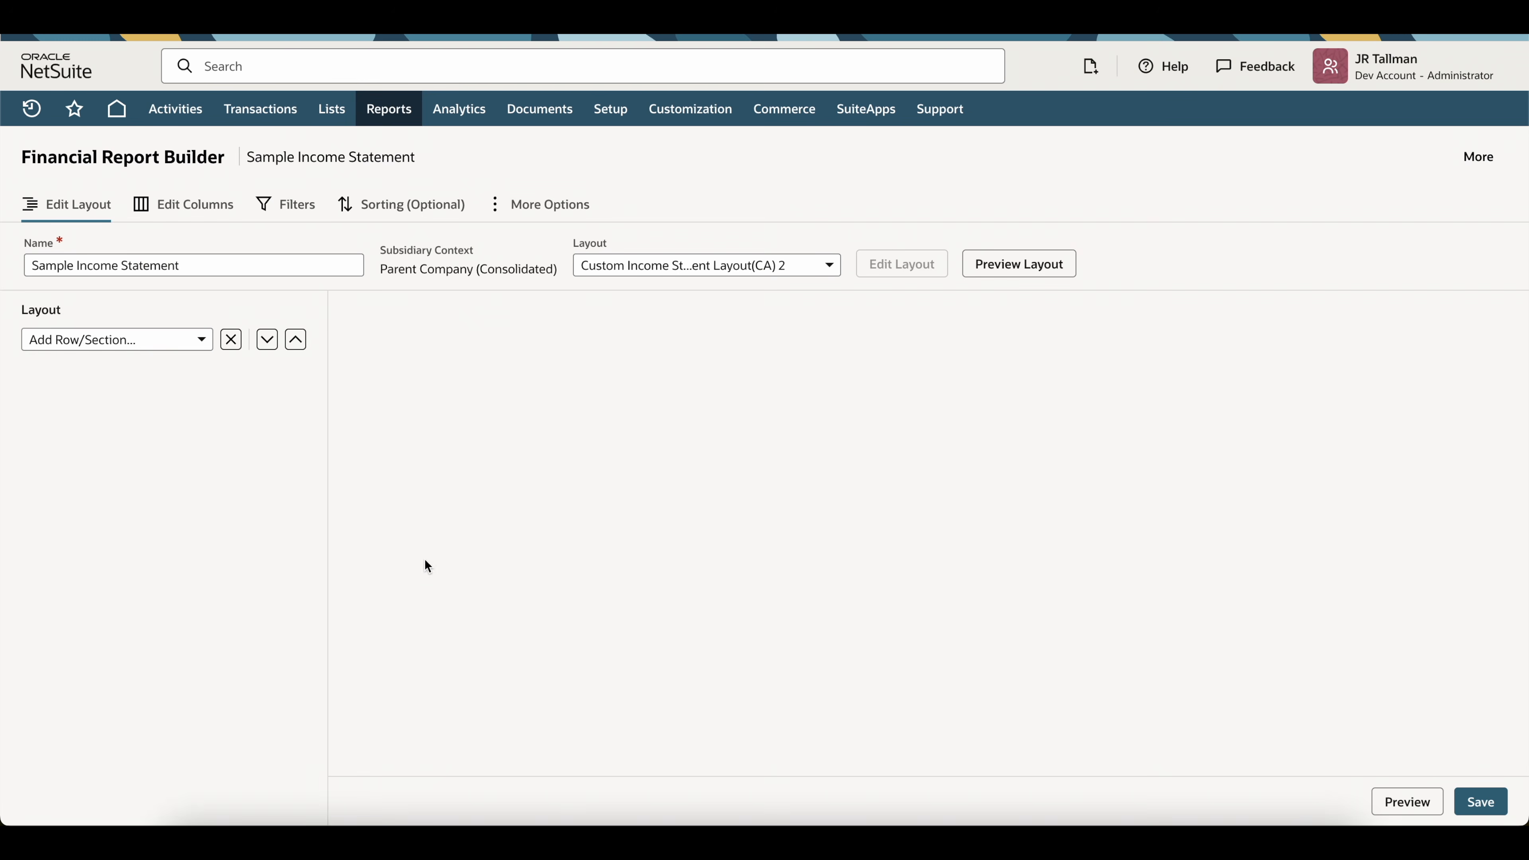
click(473, 342)
click(425, 452)
click(1392, 804)
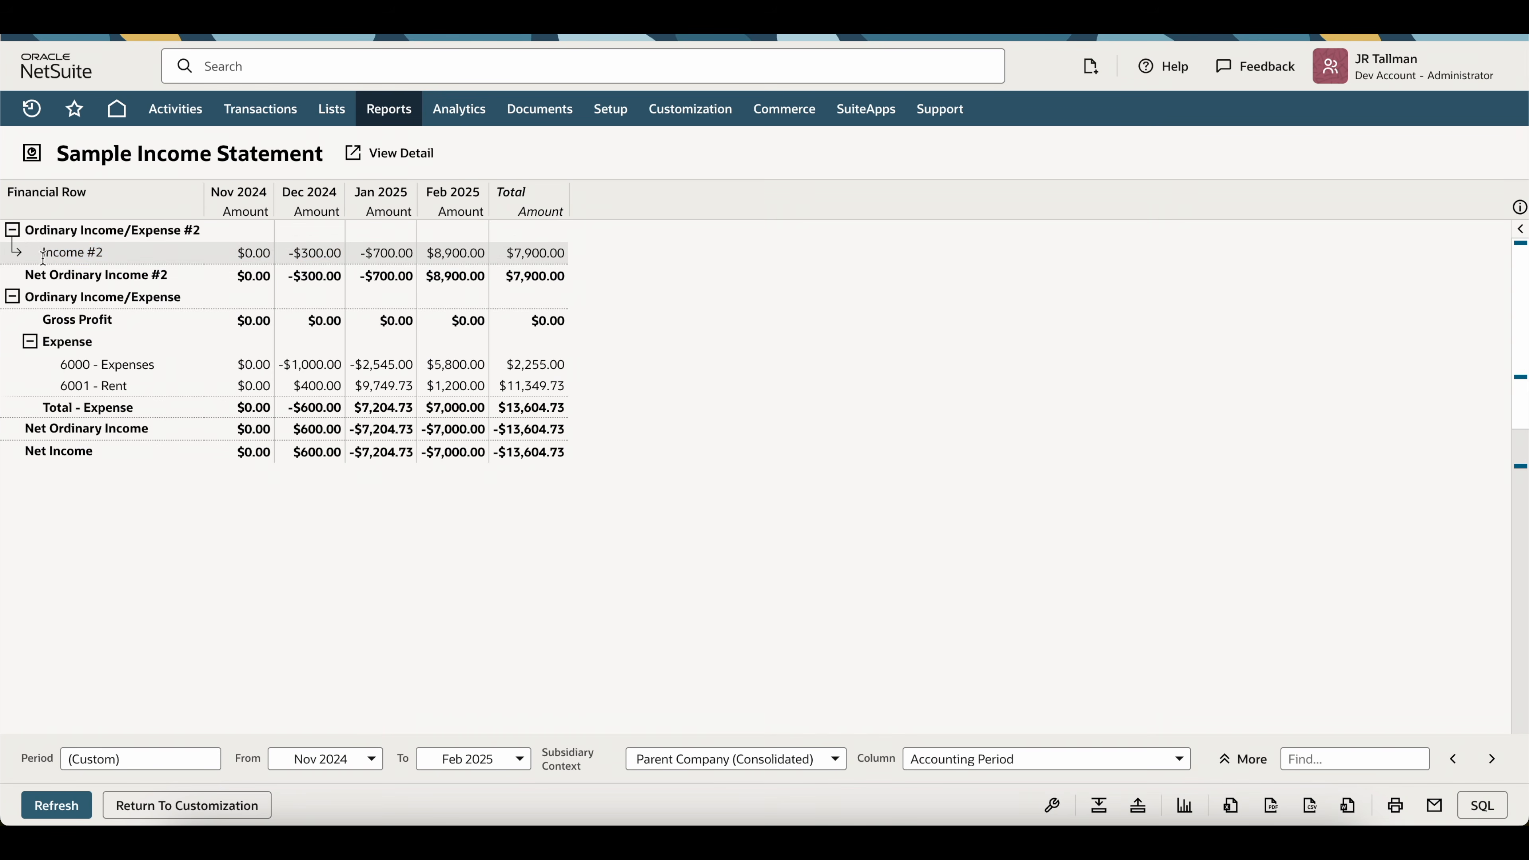
drag(35, 252, 580, 253)
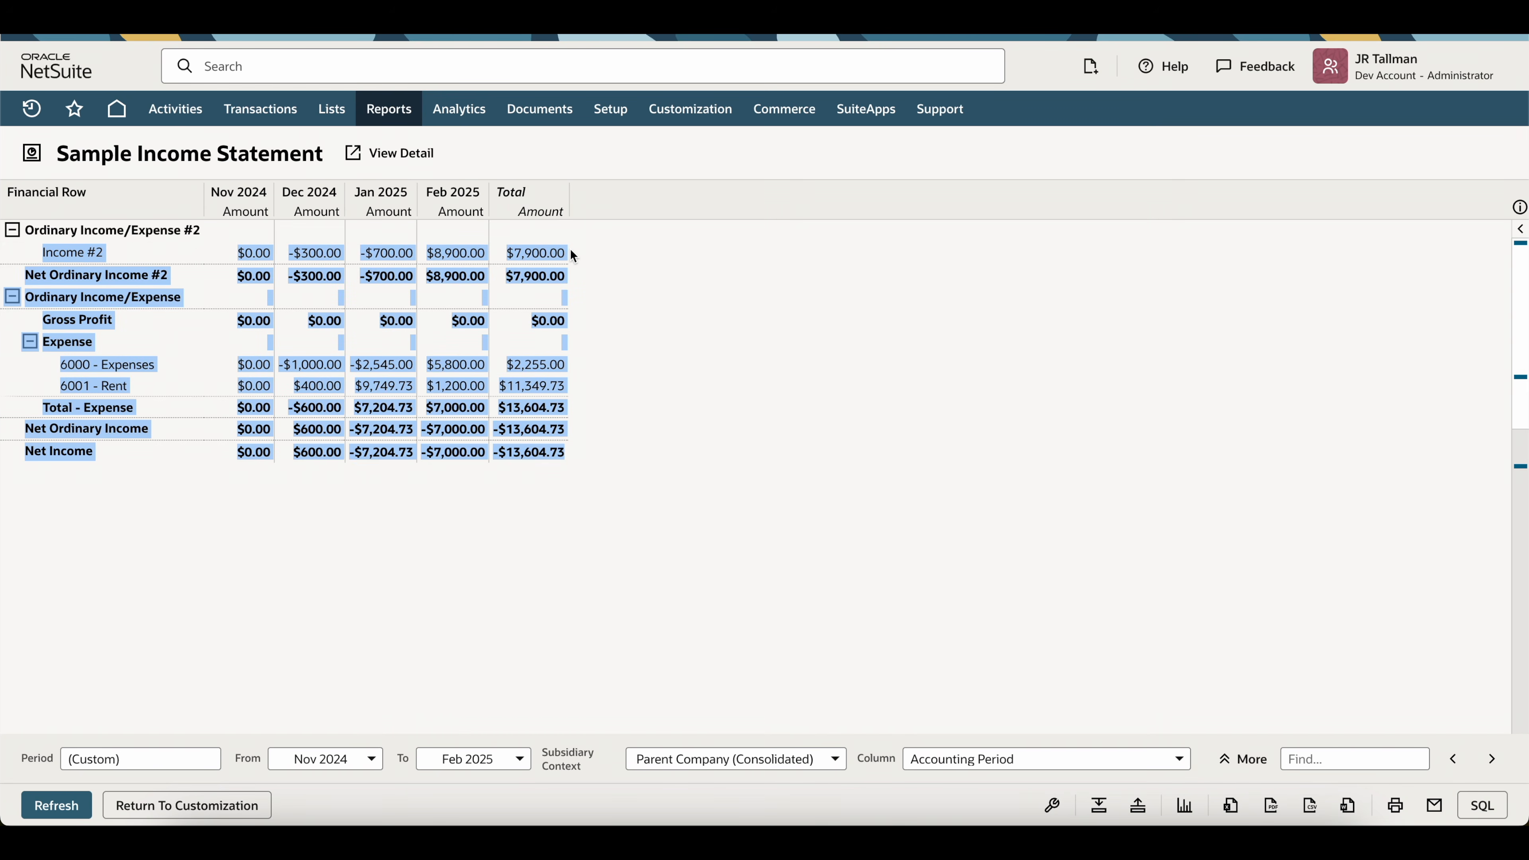
triple_click(570, 253)
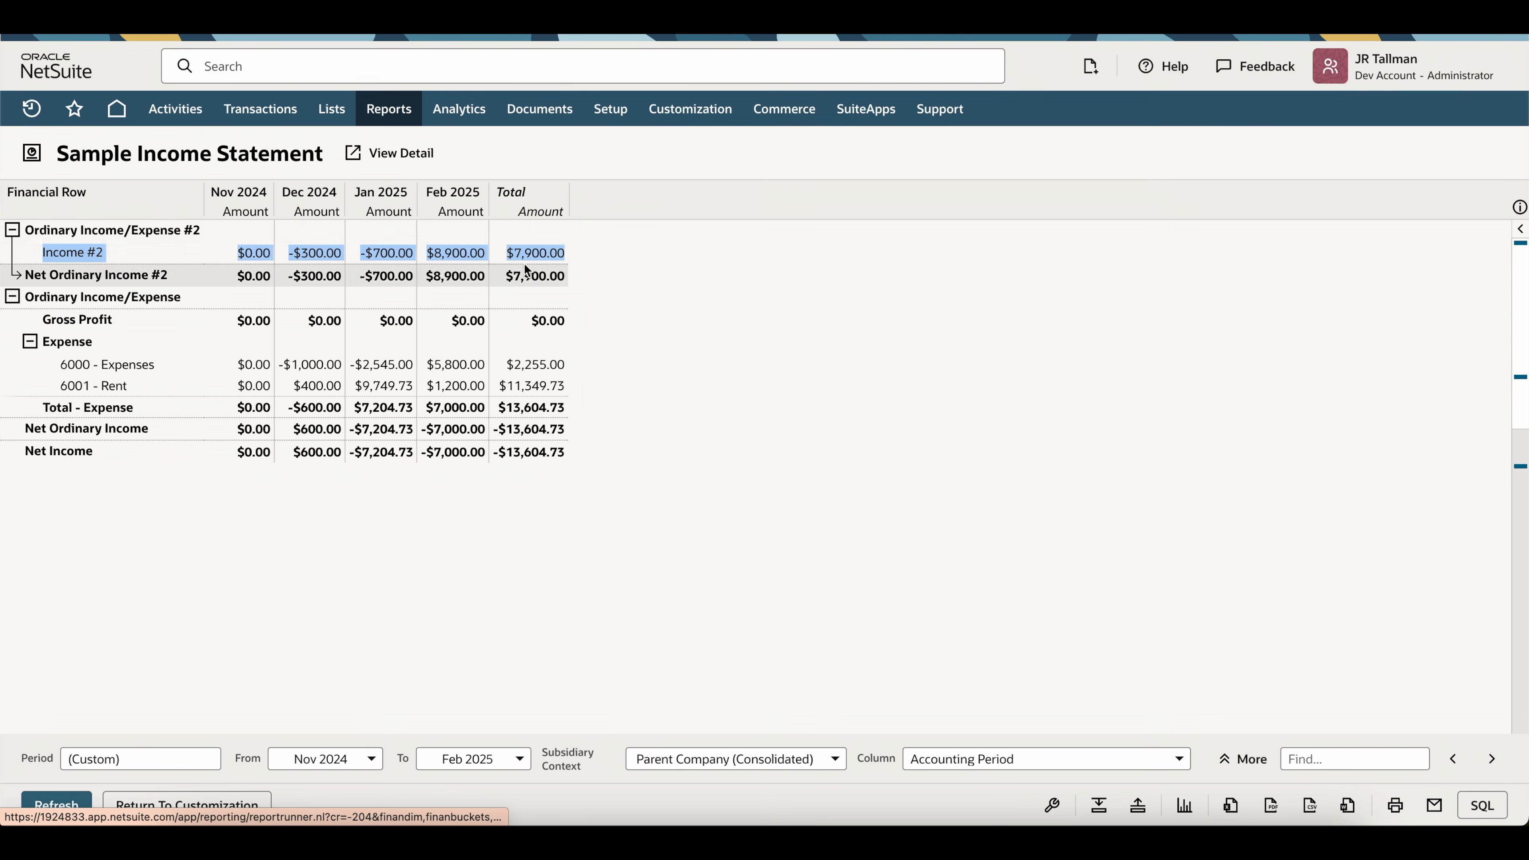
- Return to the customization and examine the Income #2 section's header, total and account row format options, including Reverse Sign
click(181, 801)
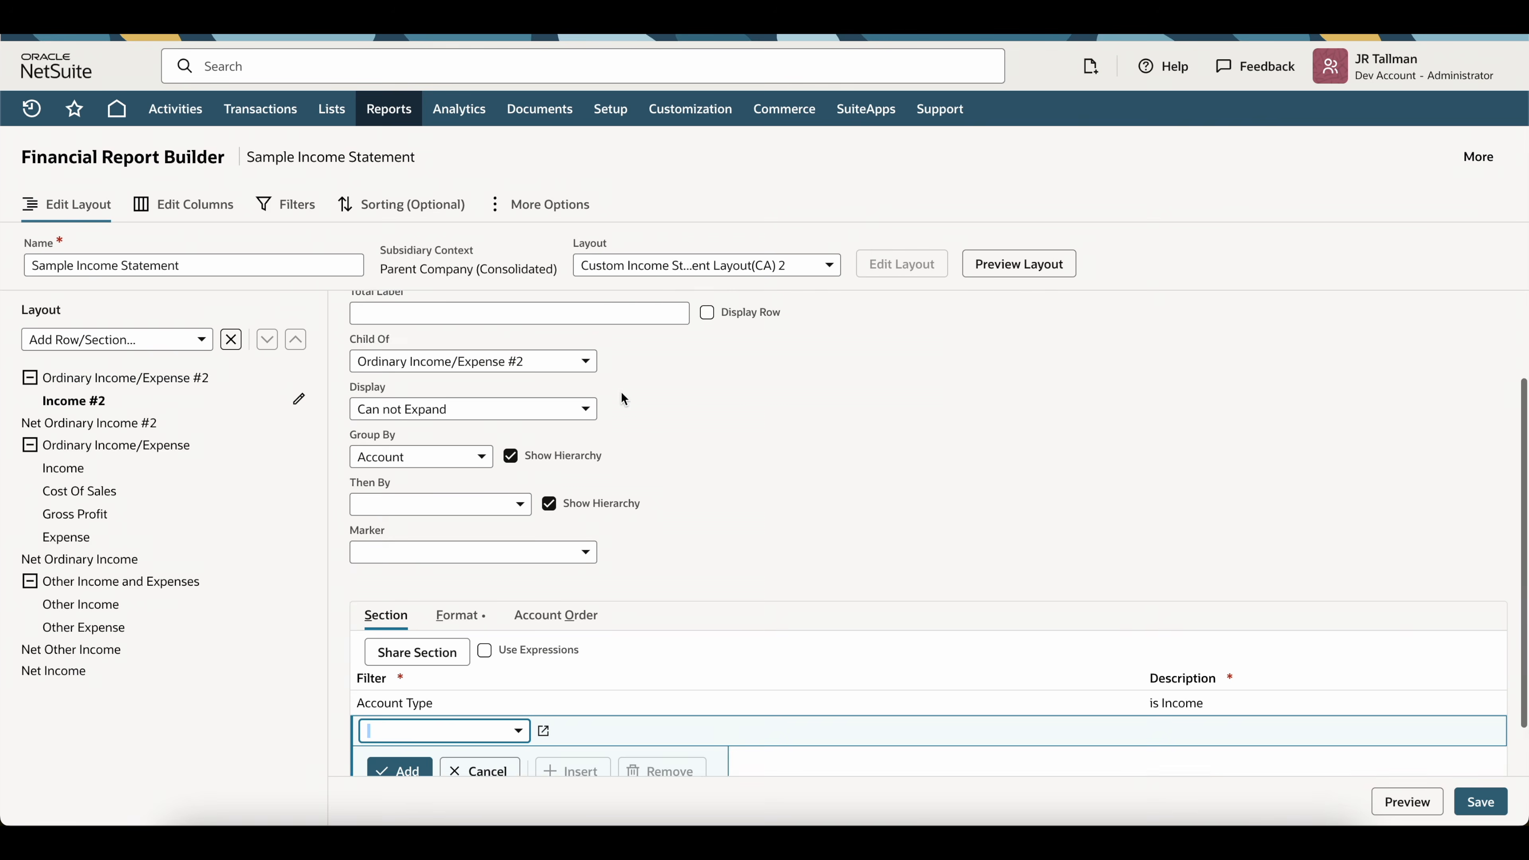
click(461, 625)
scroll(459, 602, down, 5)
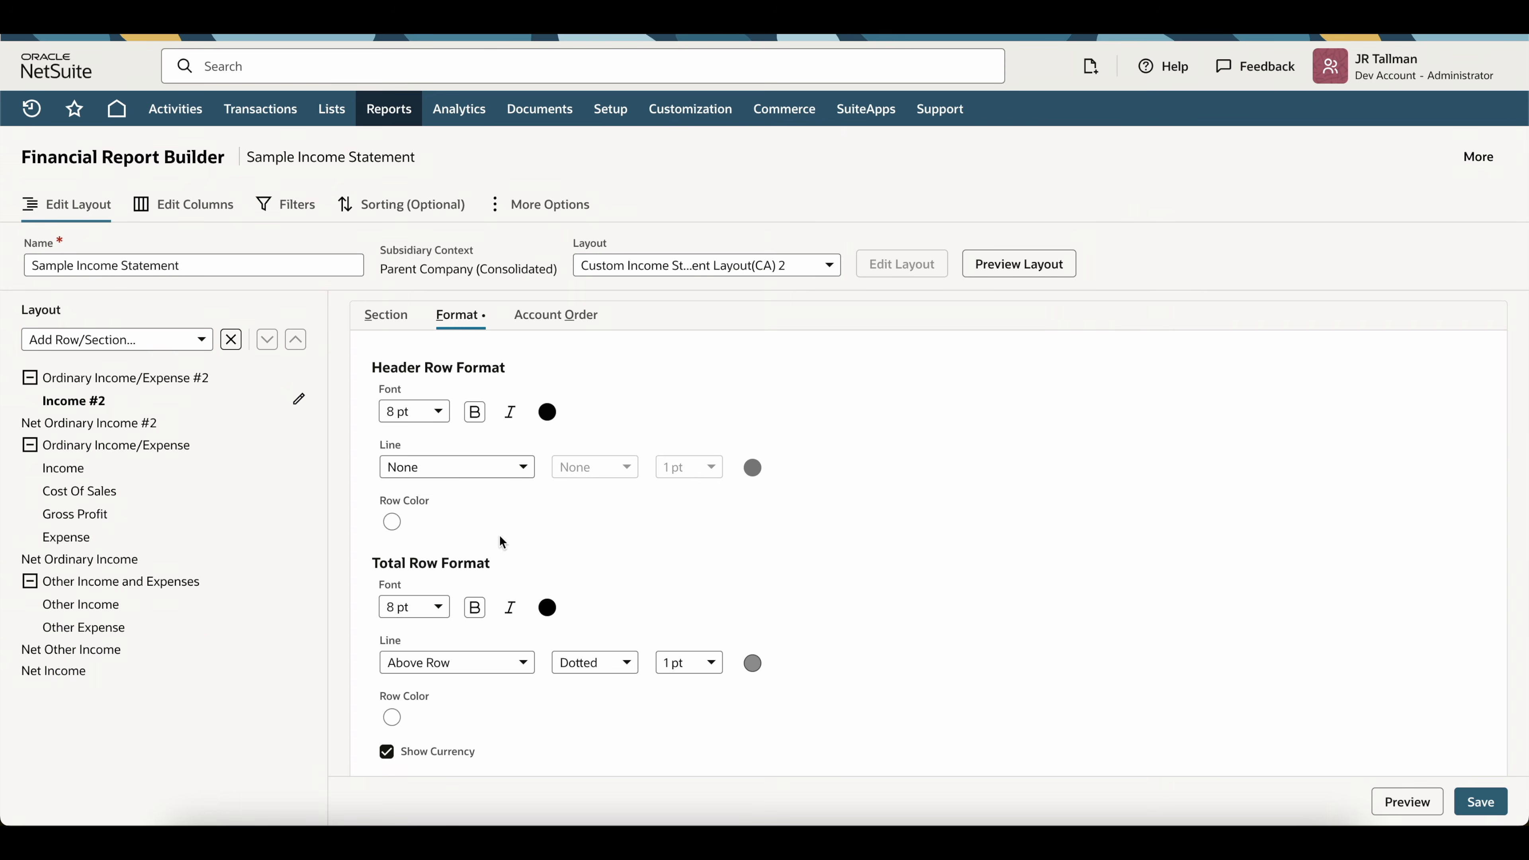
scroll(631, 542, down, 4)
scroll(632, 539, down, 2)
scroll(632, 538, up, 4)
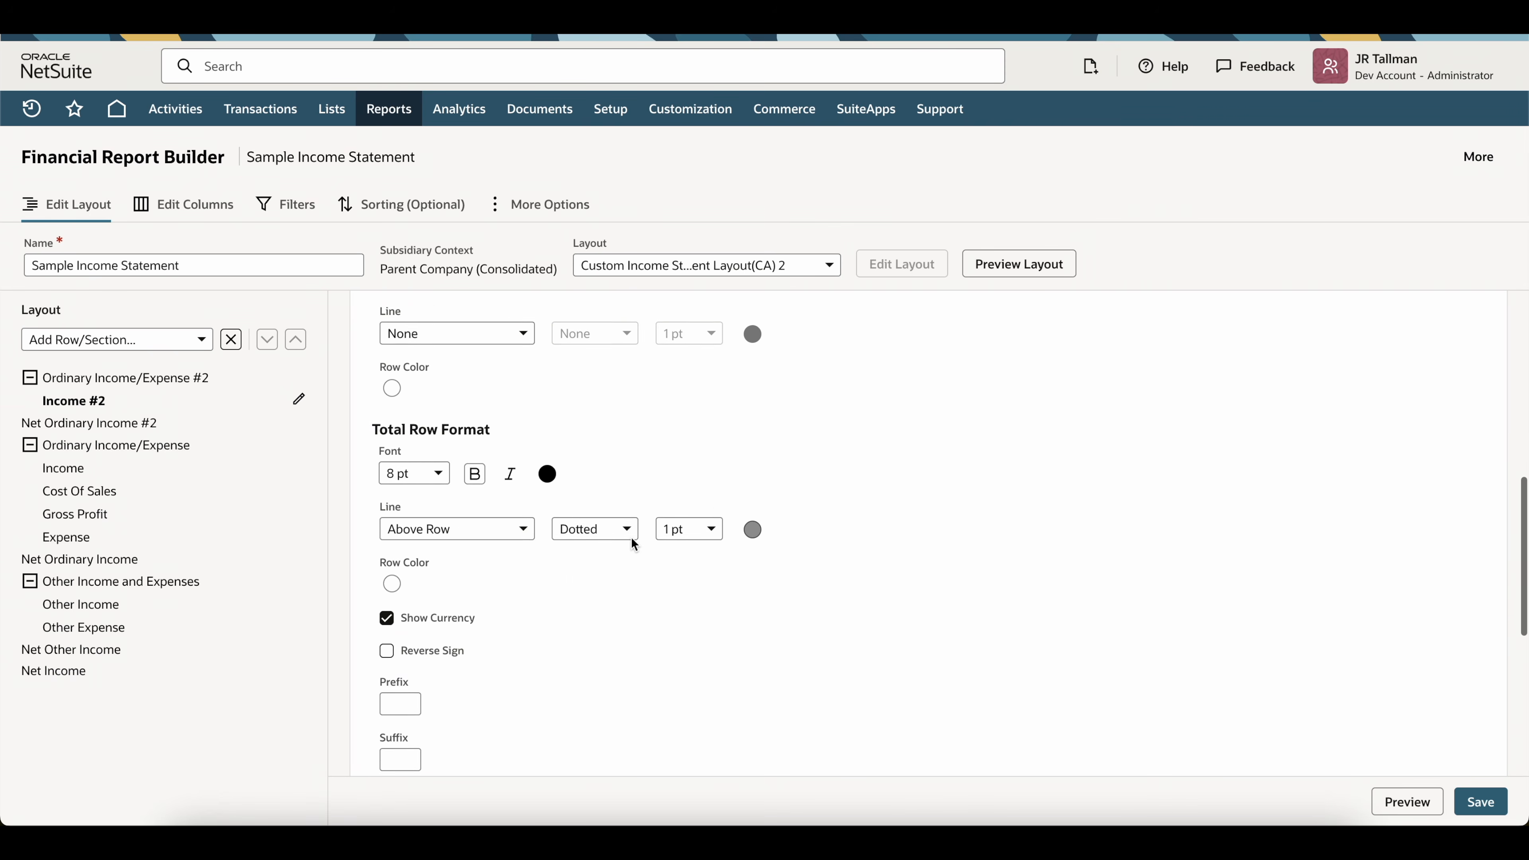
scroll(455, 668, down, 4)
drag(469, 503, 404, 505)
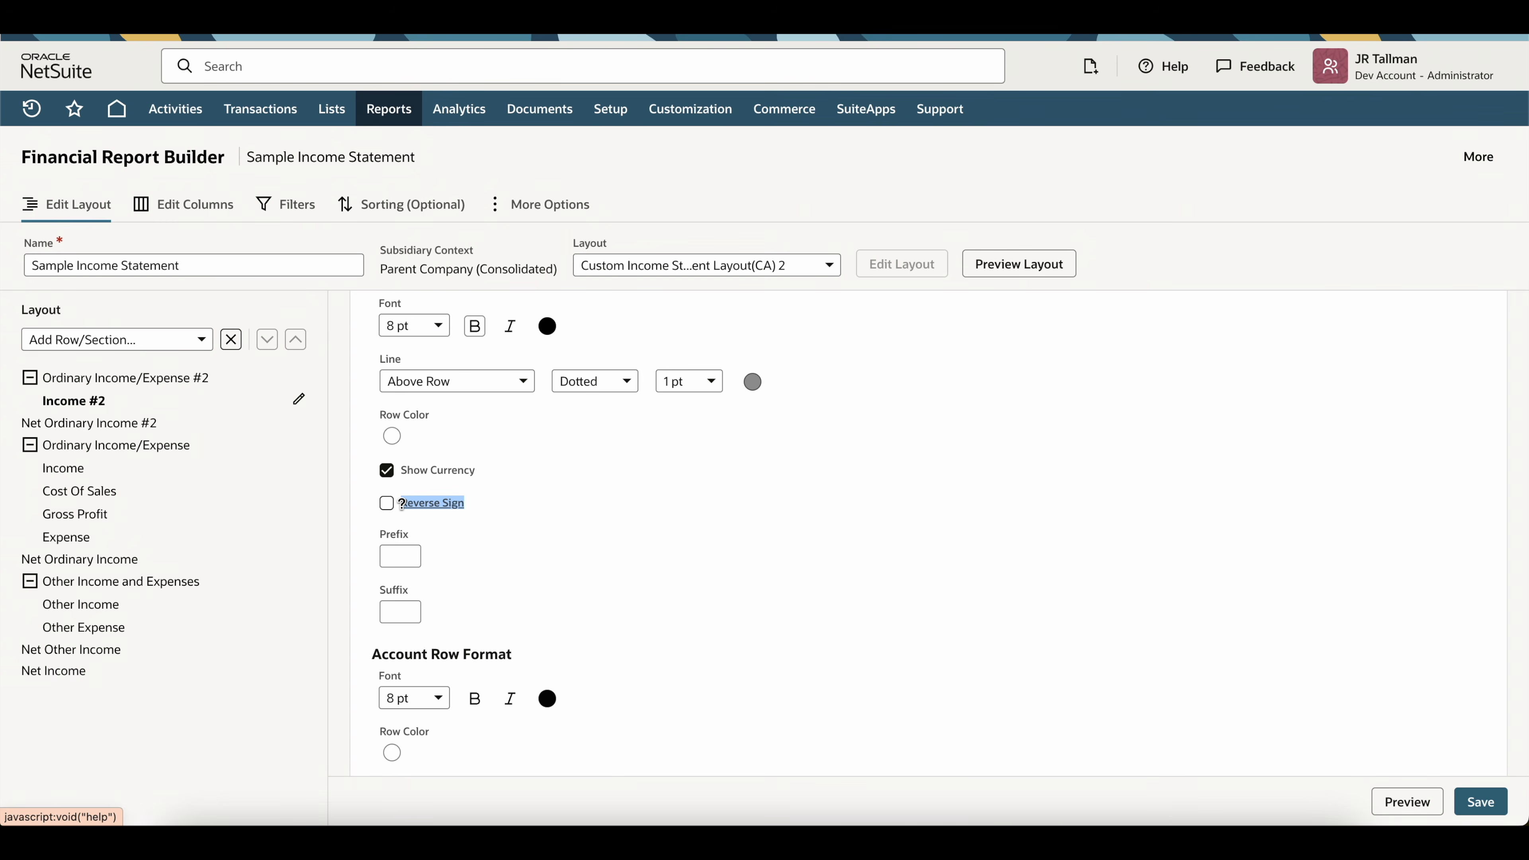
scroll(423, 538, down, 3)
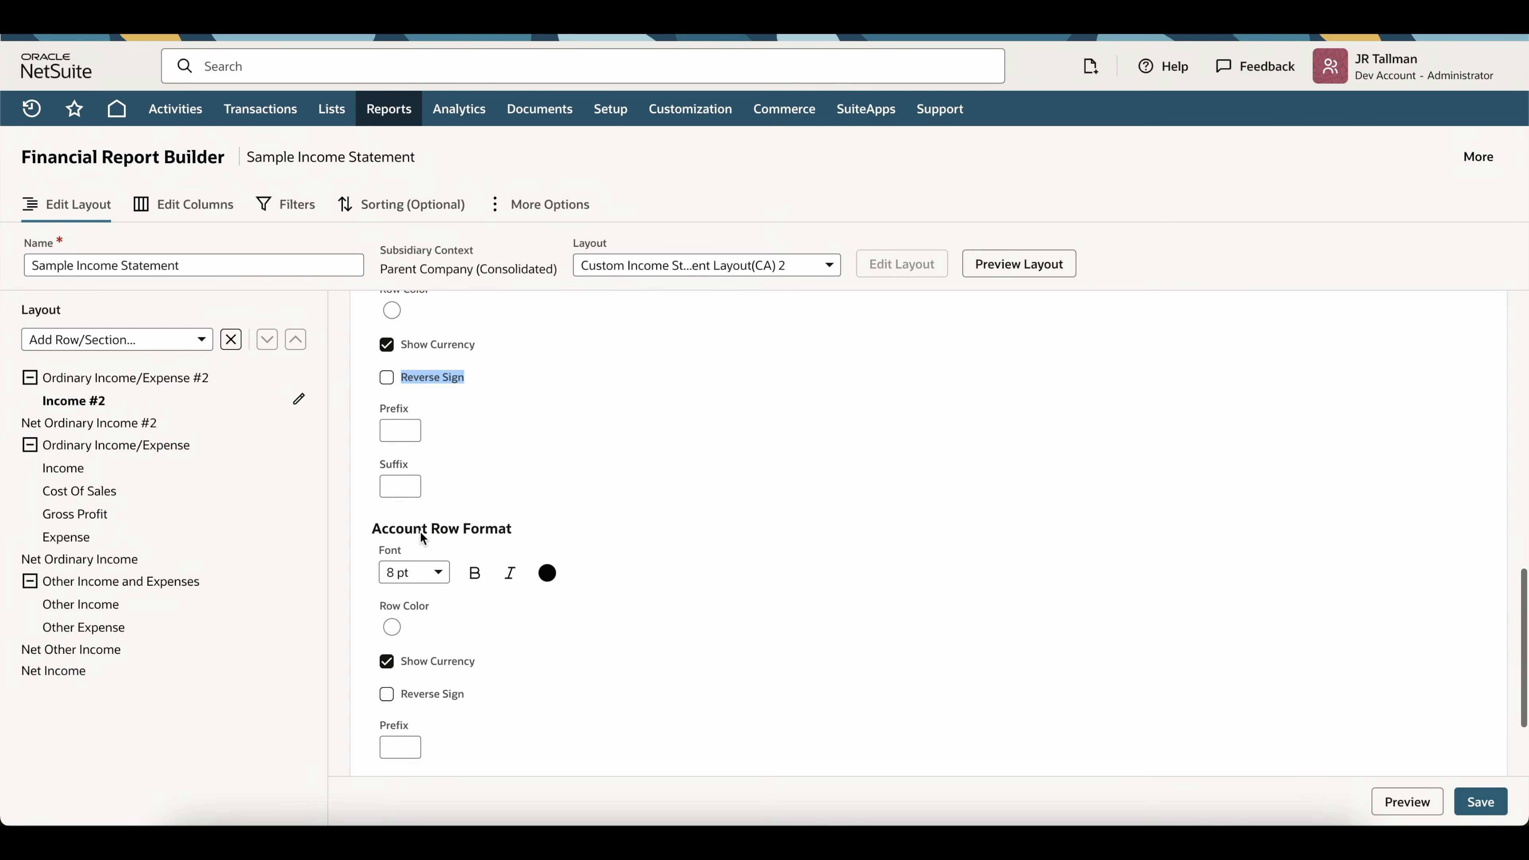
scroll(497, 522, up, 5)
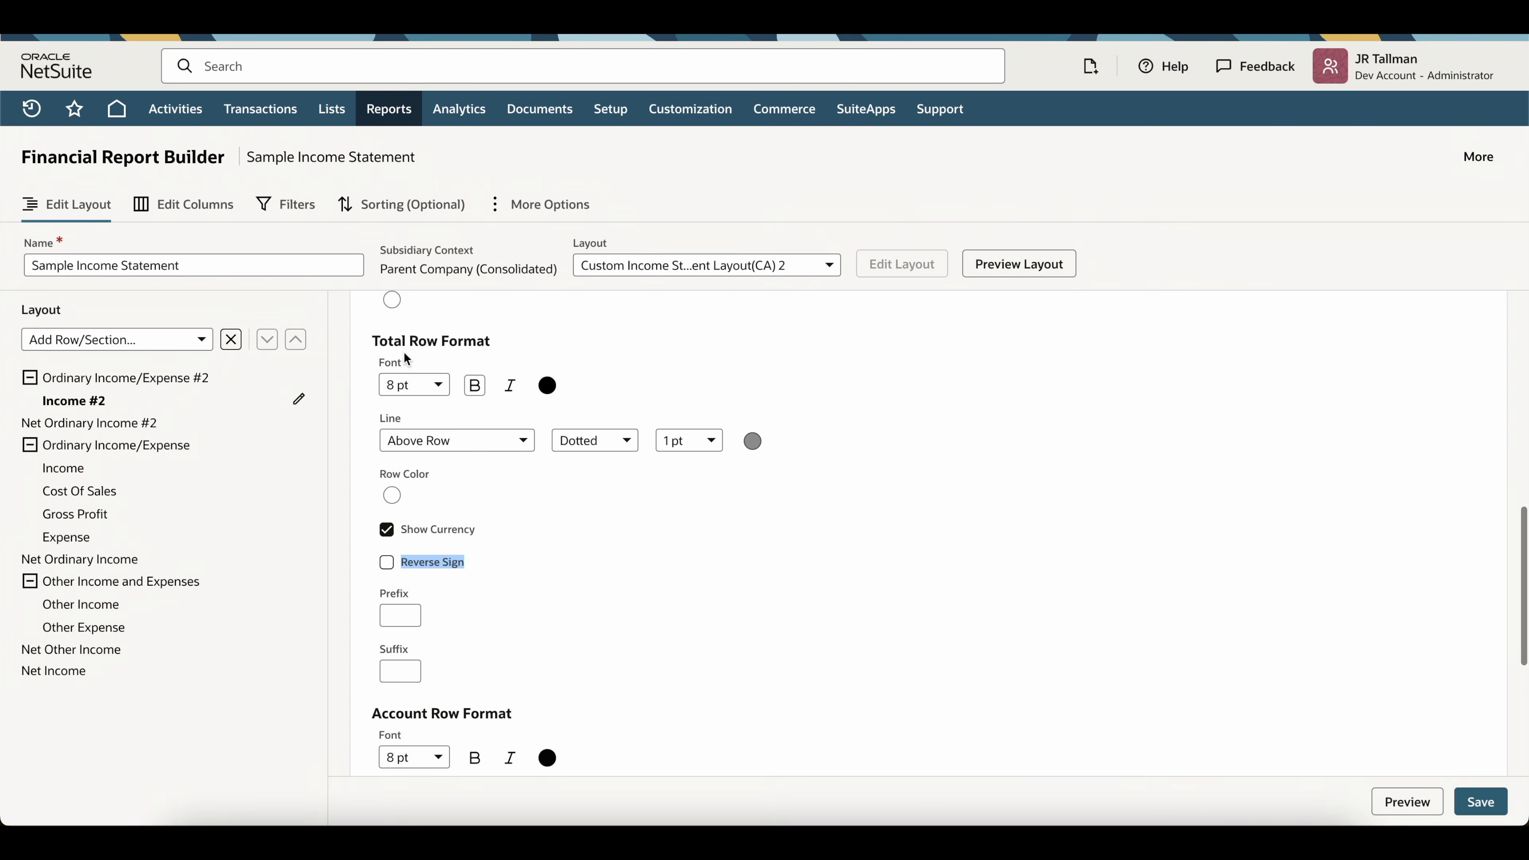
scroll(473, 501, down, 6)
scroll(453, 440, down, 1)
scroll(453, 443, up, 10)
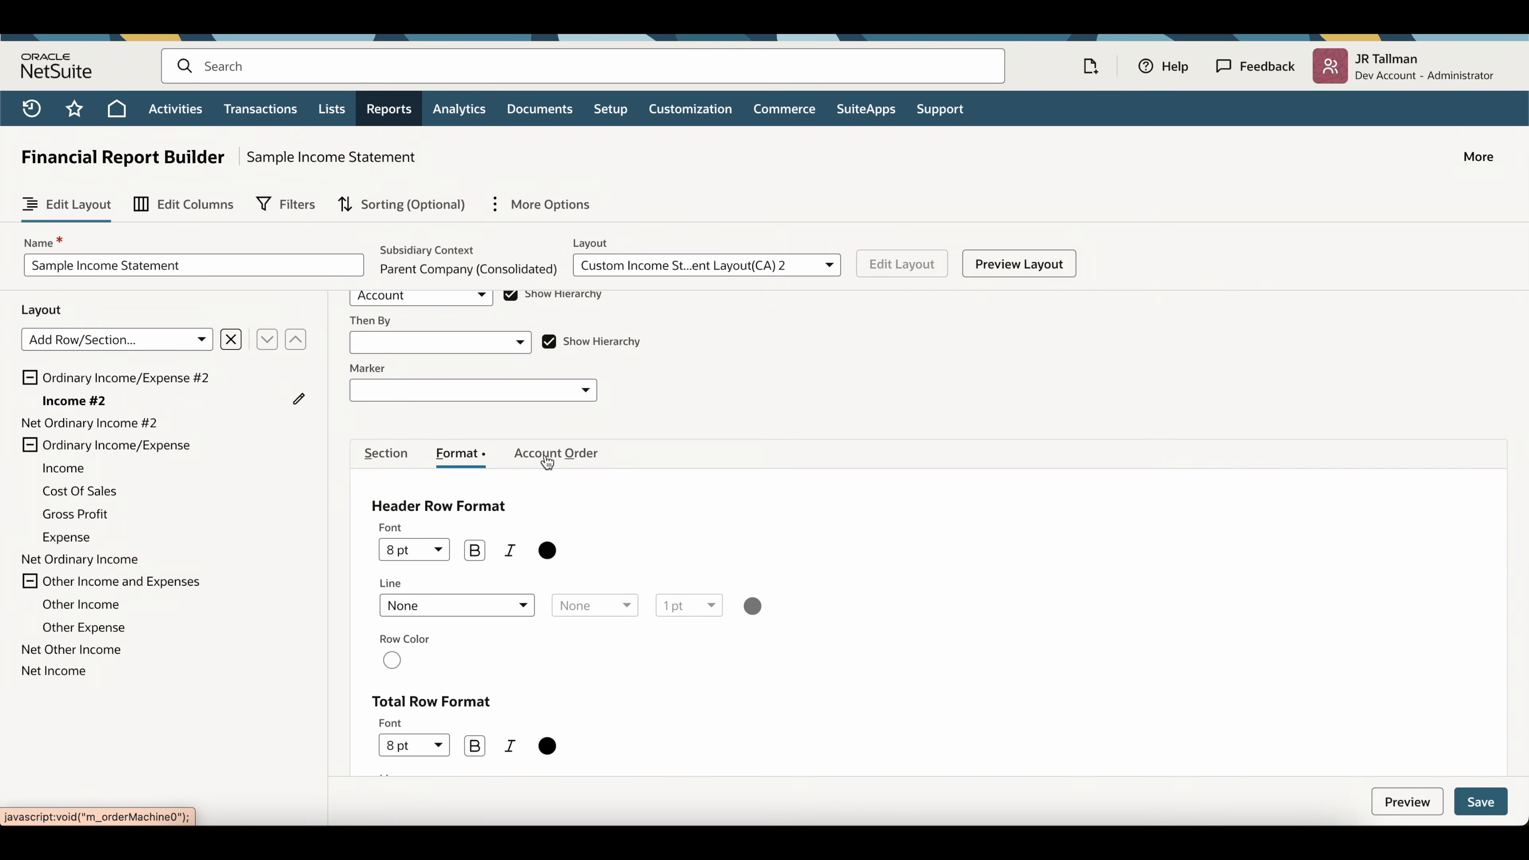
- Set the Income #2 section's account order to (Custom) and place account 4050 Shipping and Handling first
click(565, 464)
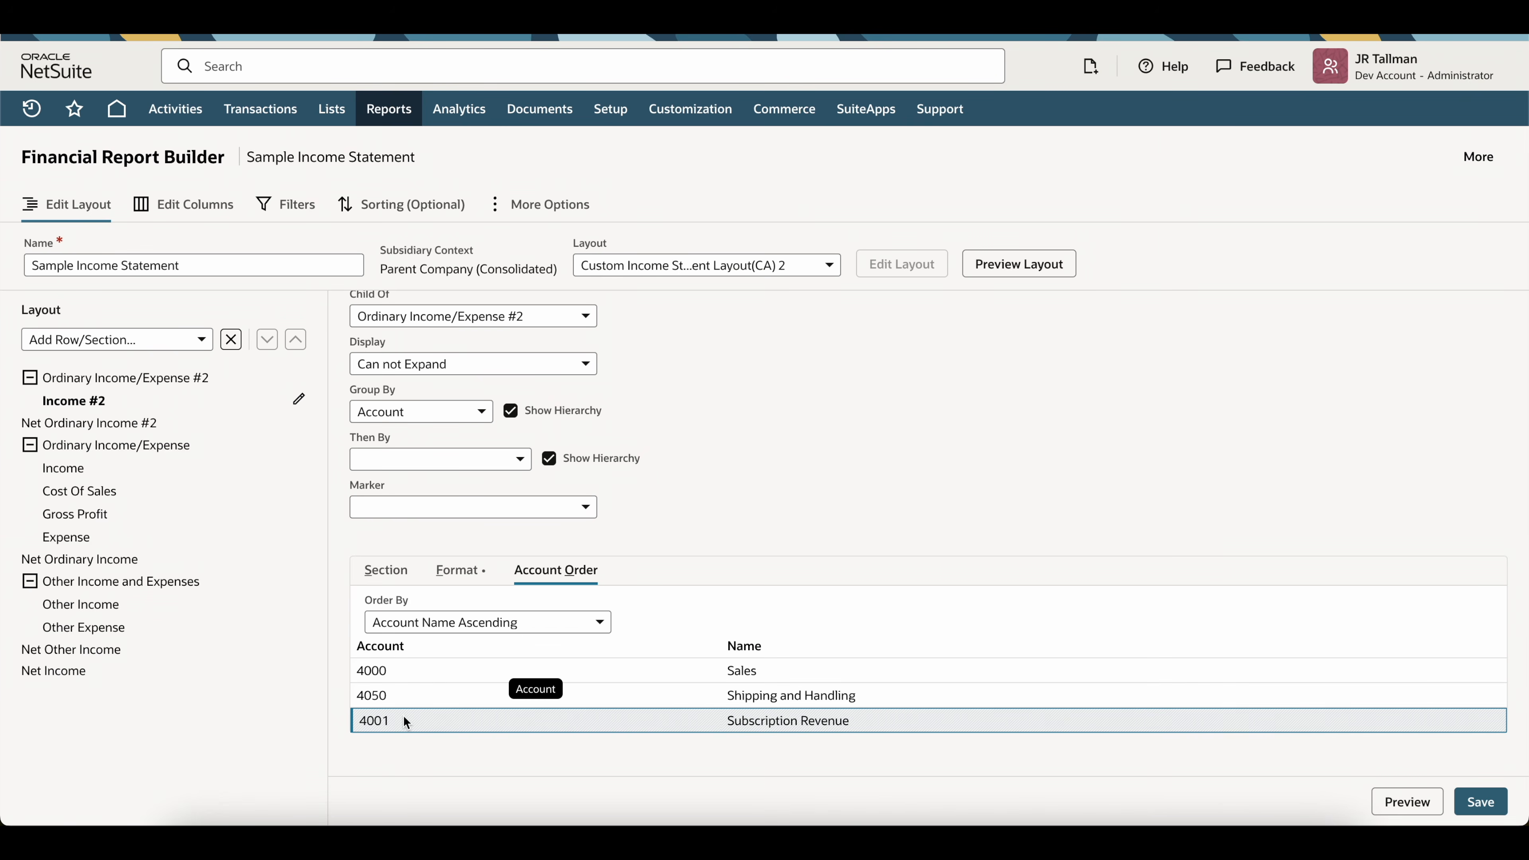
click(473, 622)
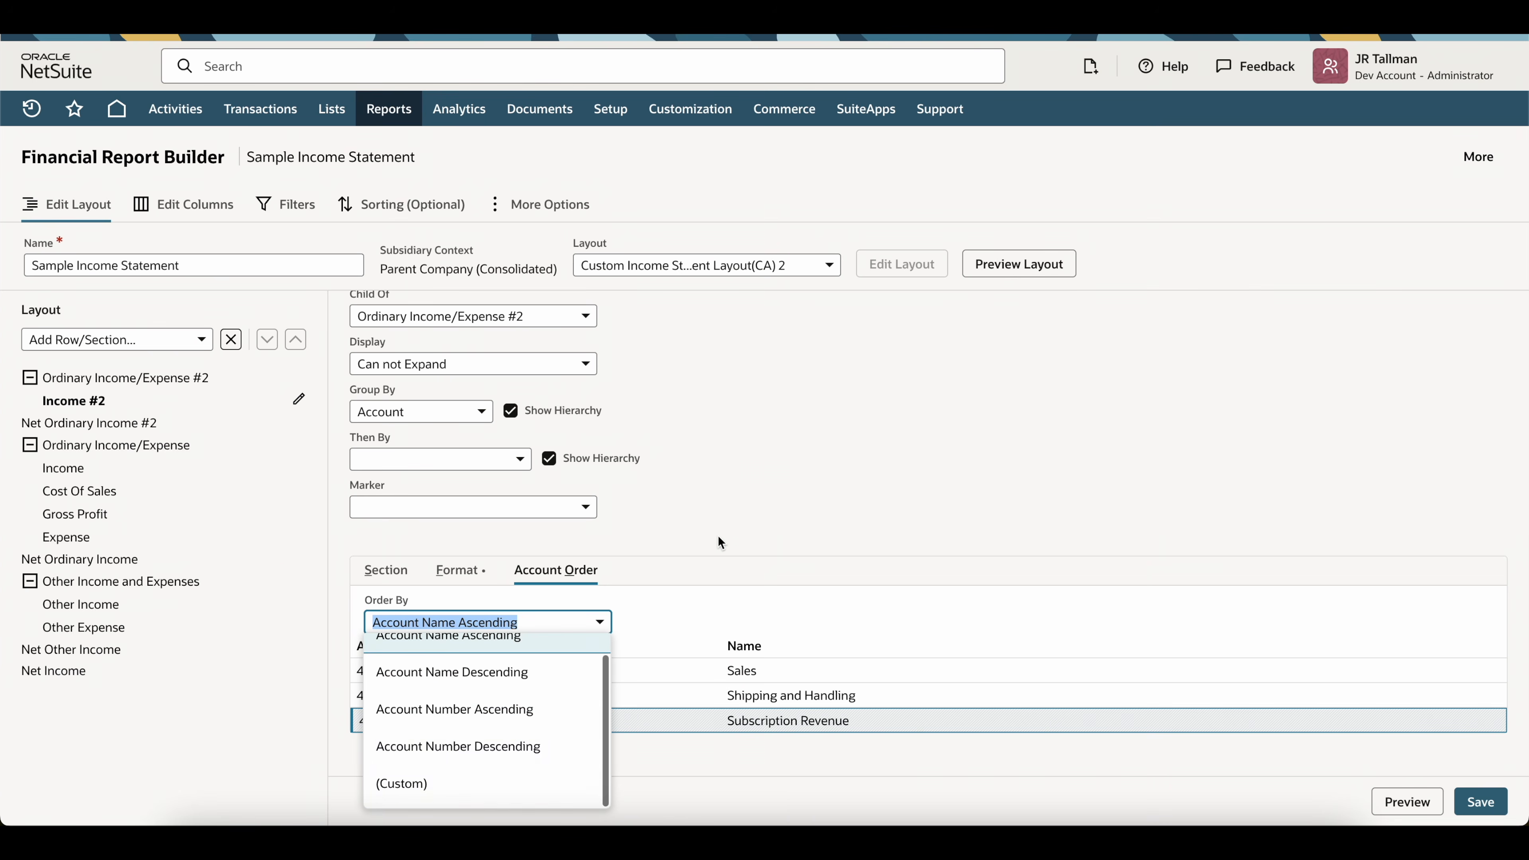
click(552, 620)
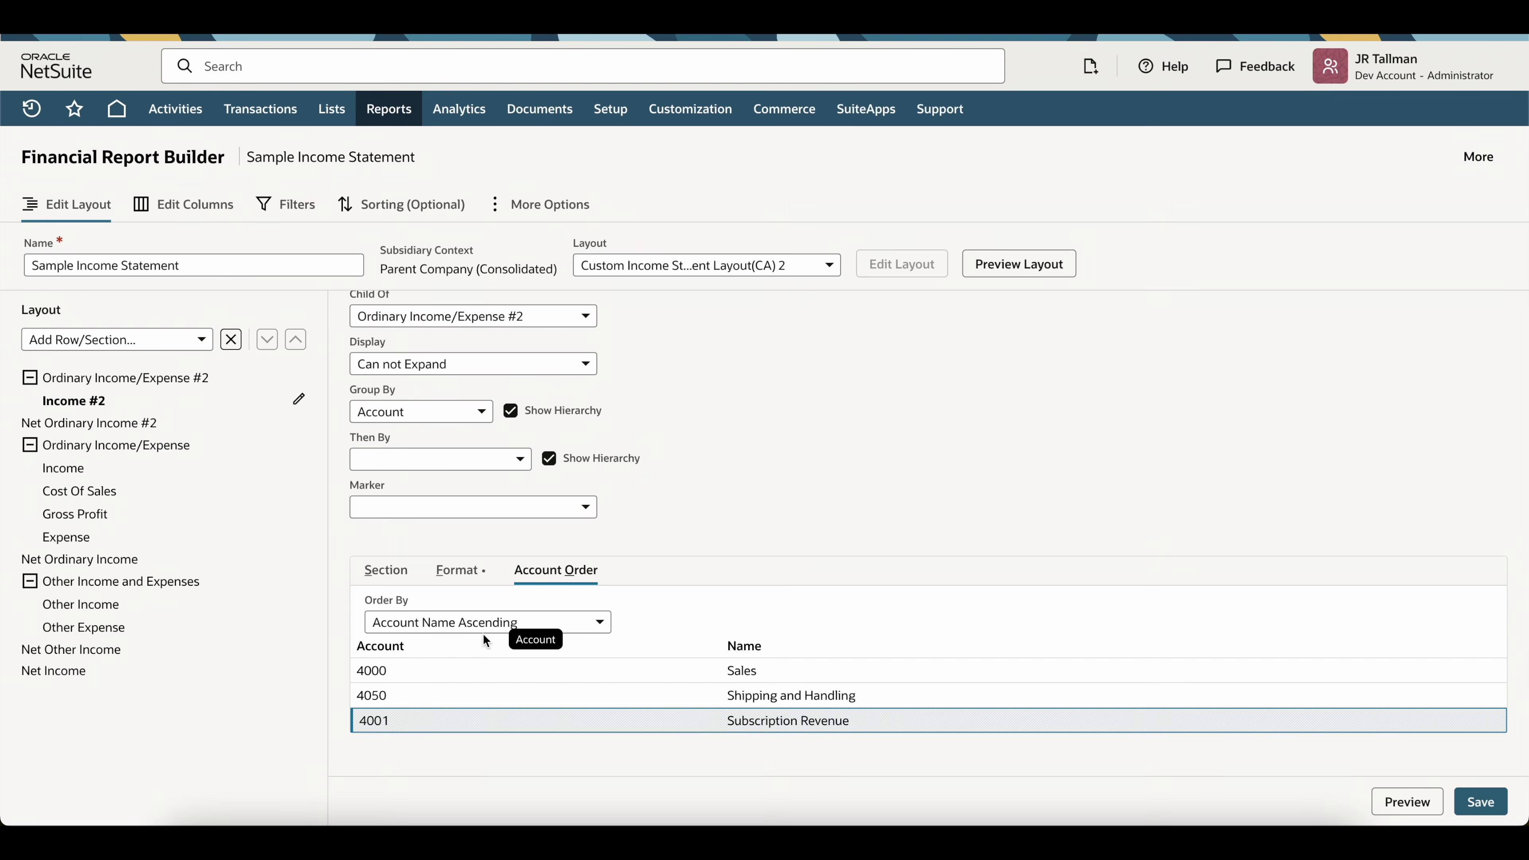
click(432, 622)
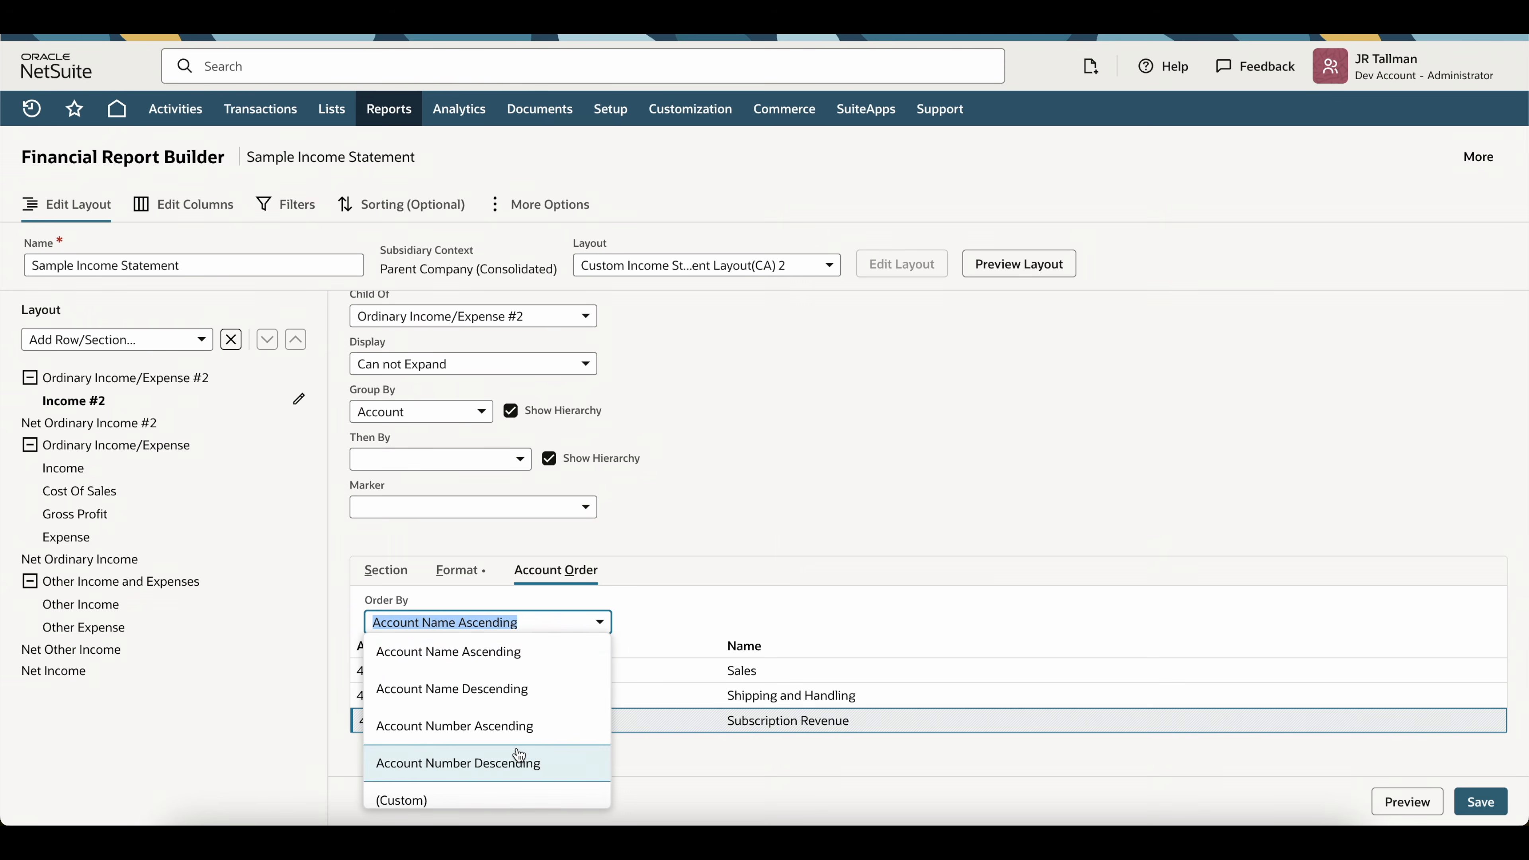
scroll(515, 760, down, 1)
click(464, 784)
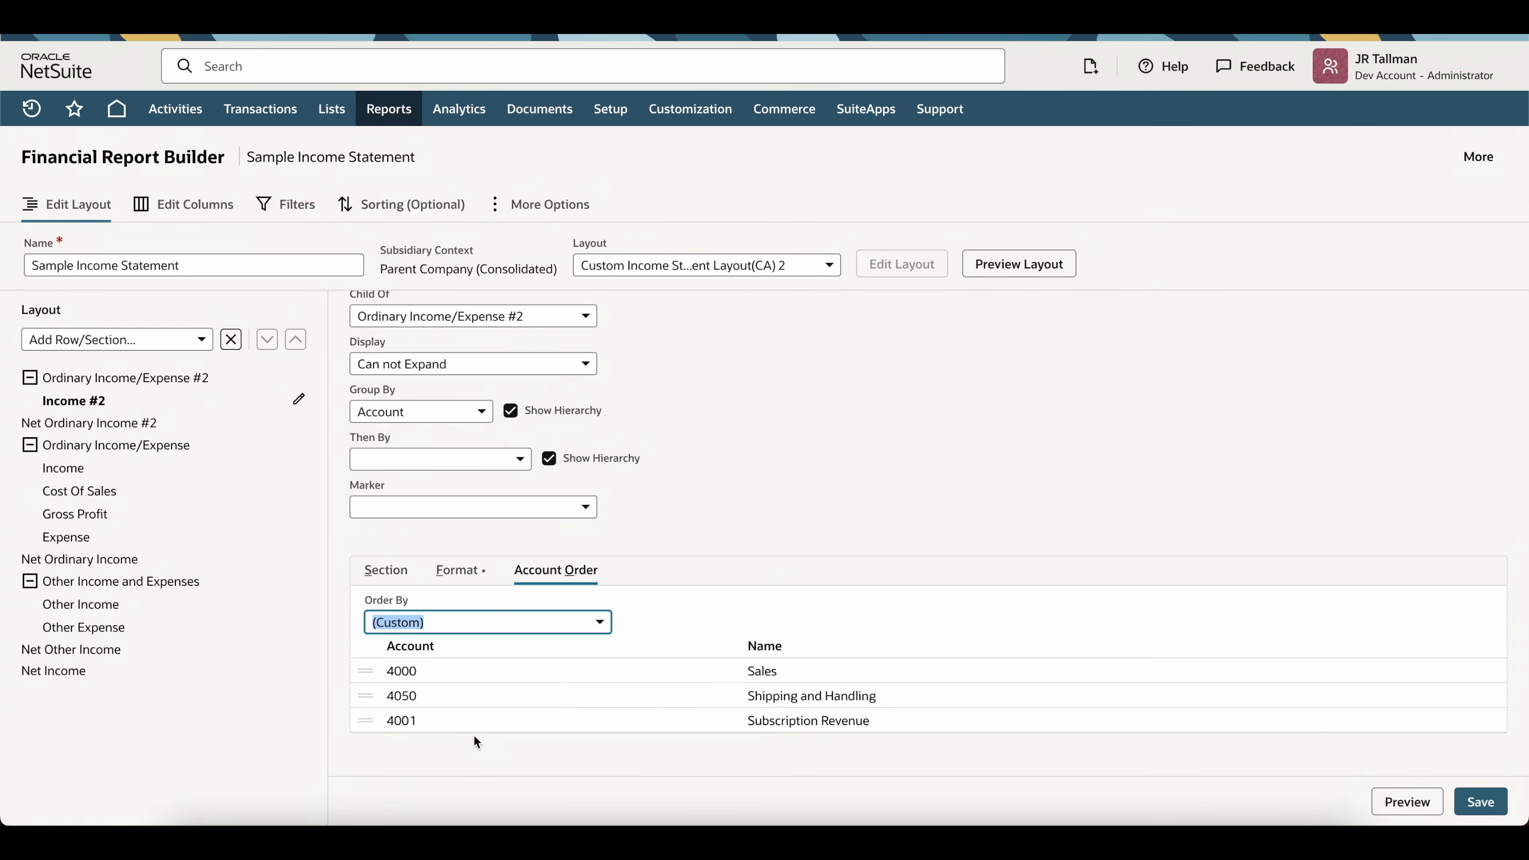
drag(375, 720, 365, 676)
click(489, 718)
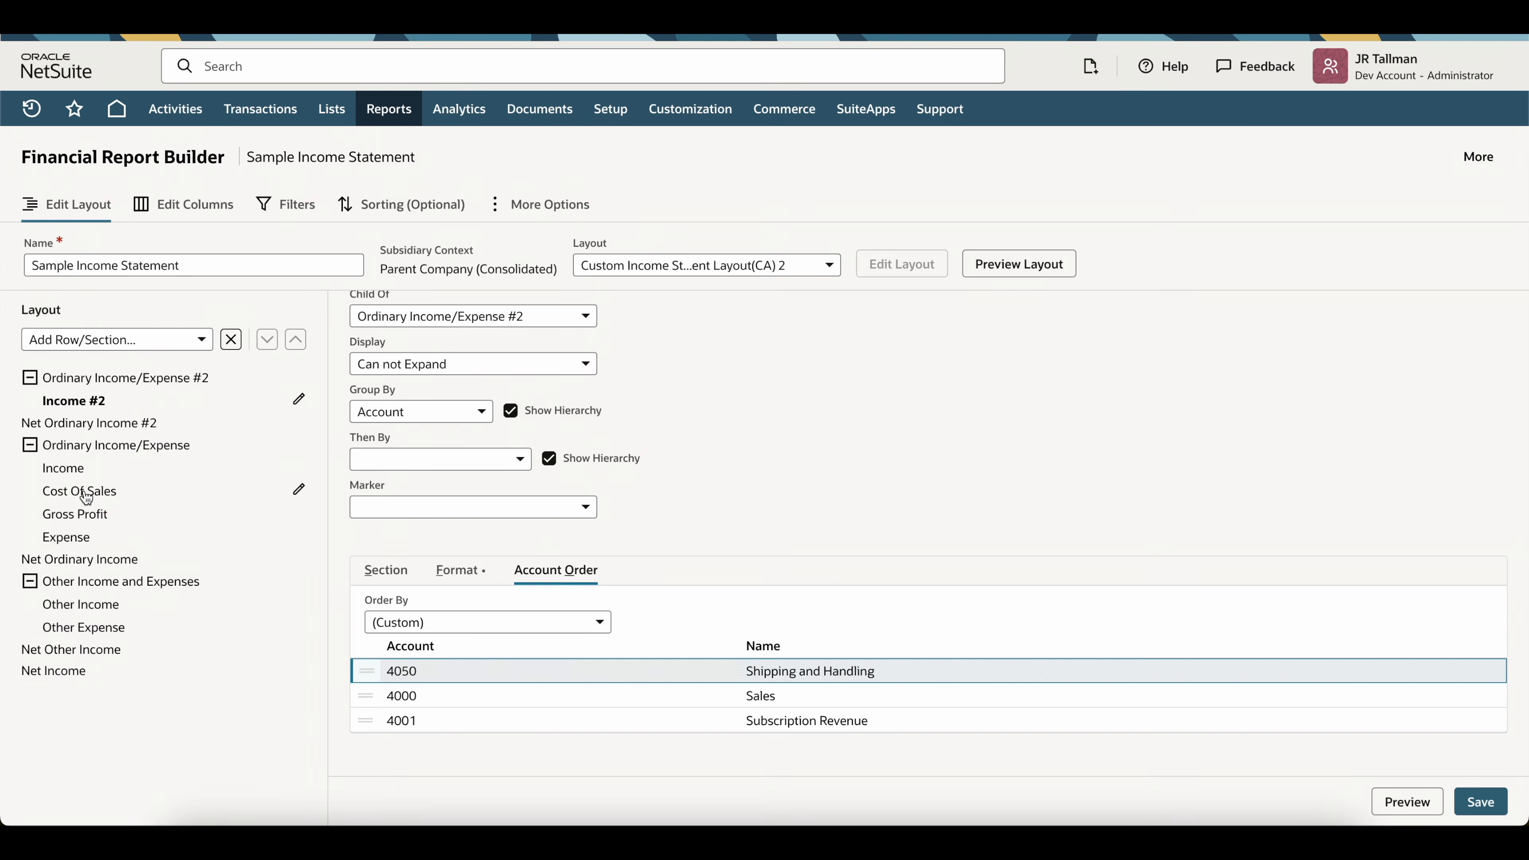
- Add a new financial section under Ordinary Income/Expense #2 and move it below Income #2
click(111, 341)
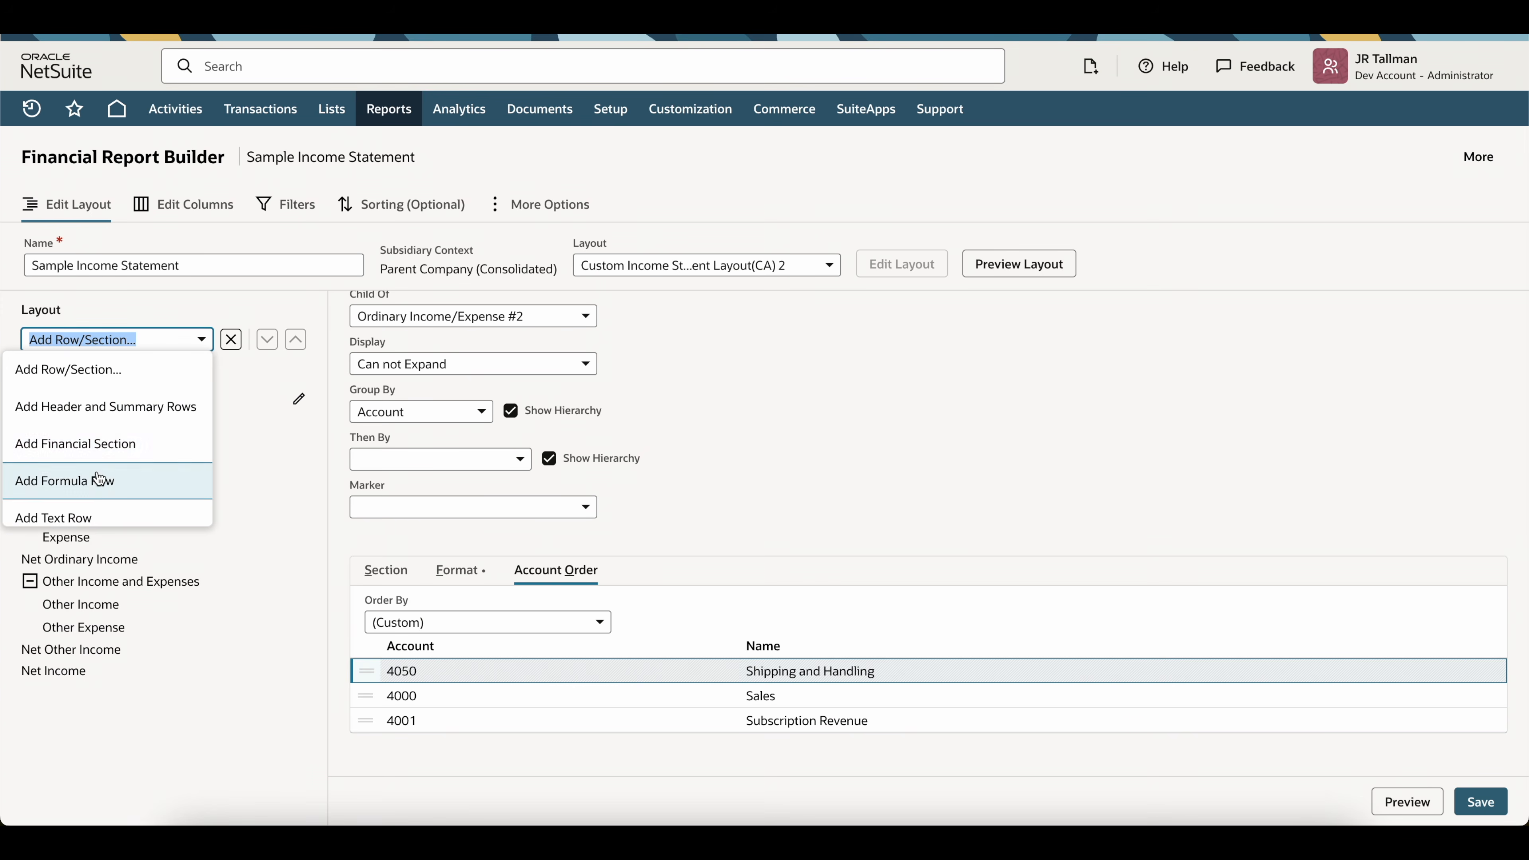
click(70, 451)
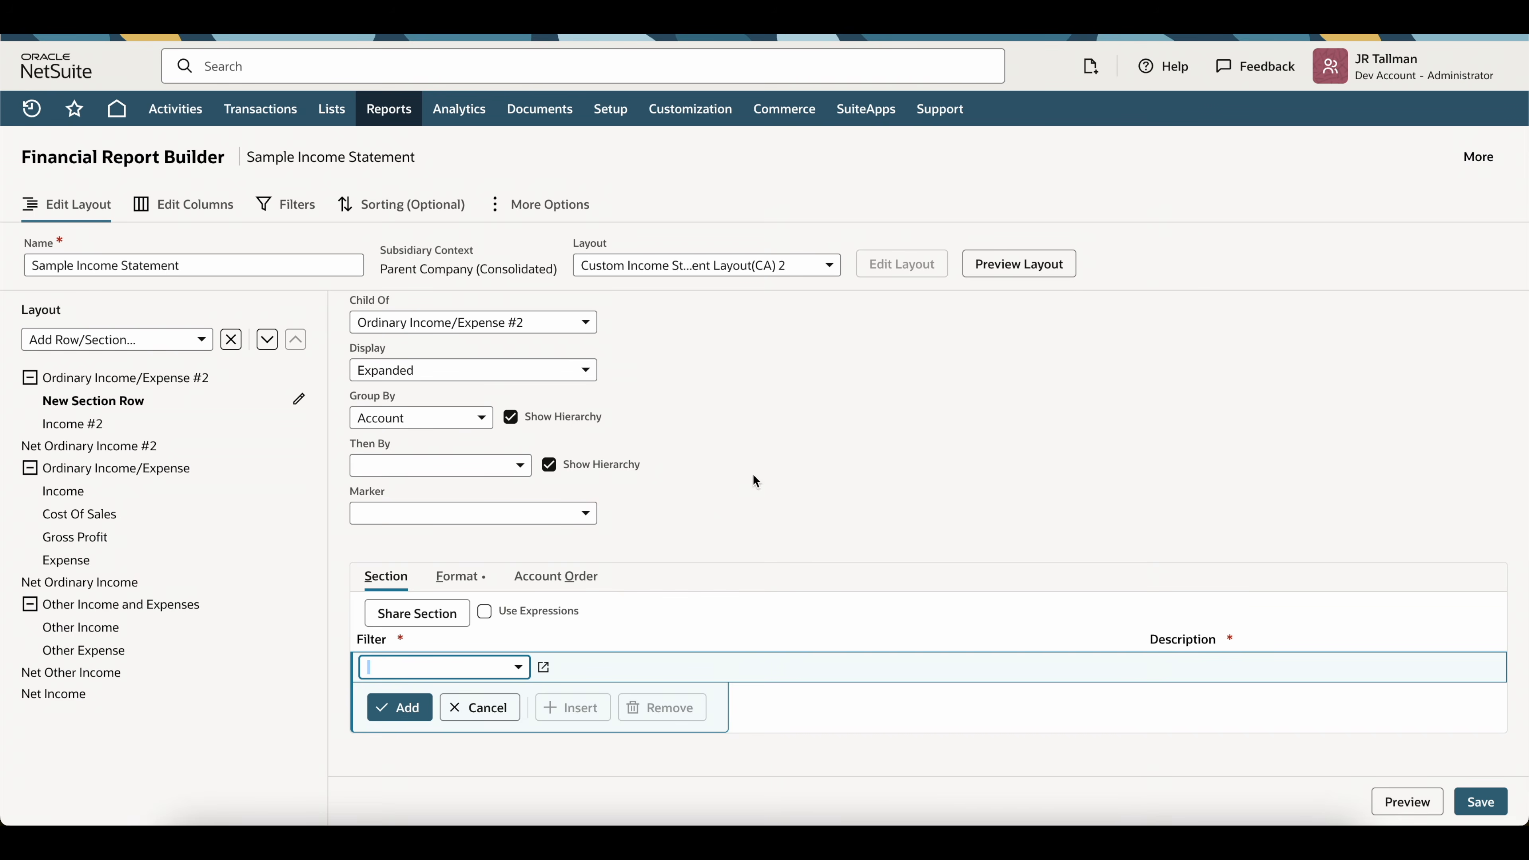
drag(80, 409, 79, 436)
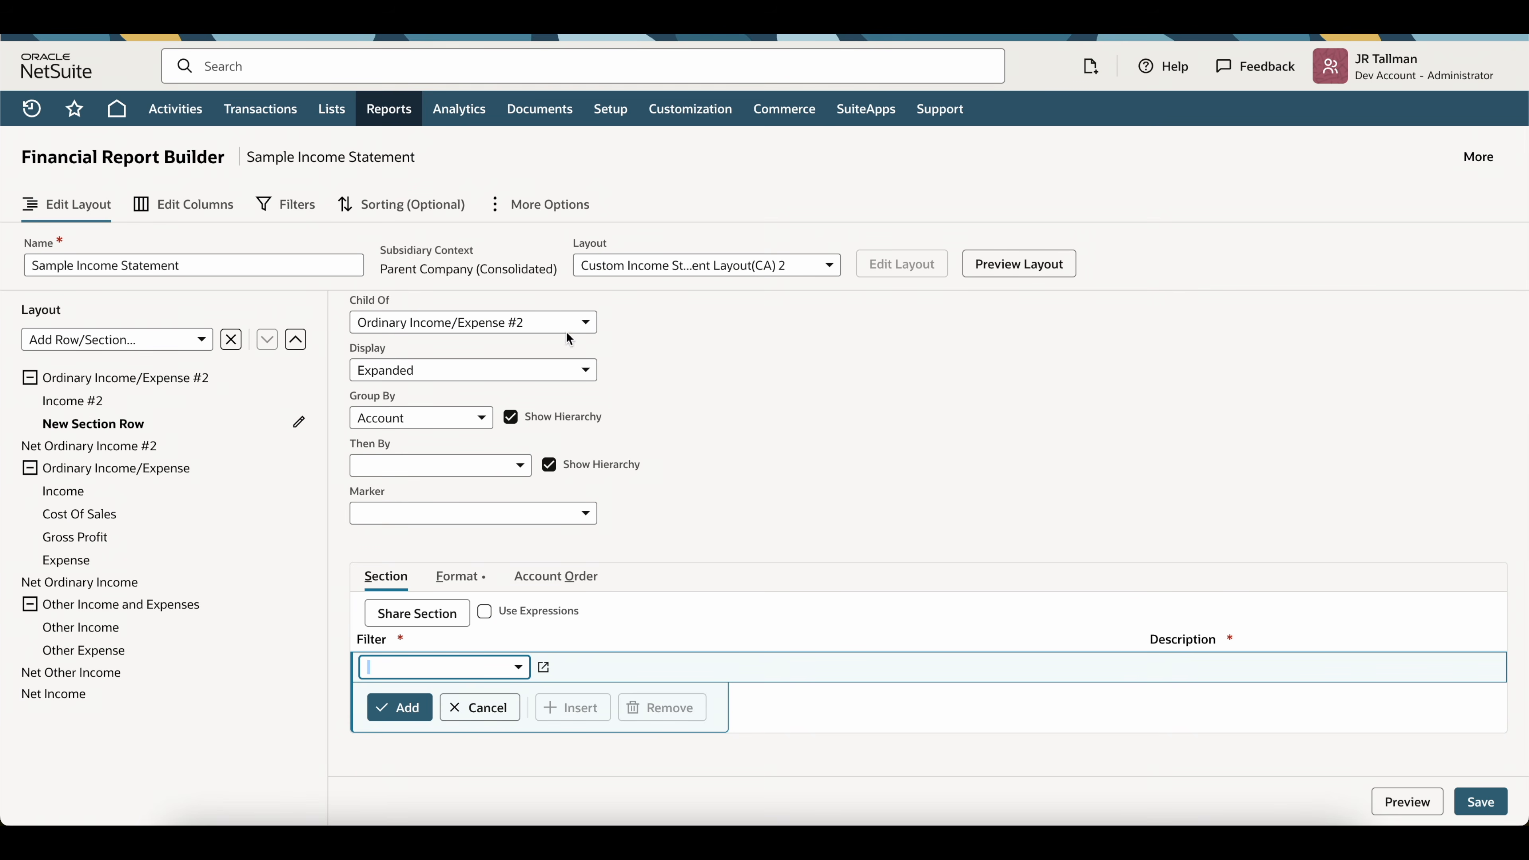
scroll(517, 306, up, 3)
scroll(653, 651, down, 3)
- Review the row types that can be added and examine the Gross Profit row's settings and formula
click(151, 339)
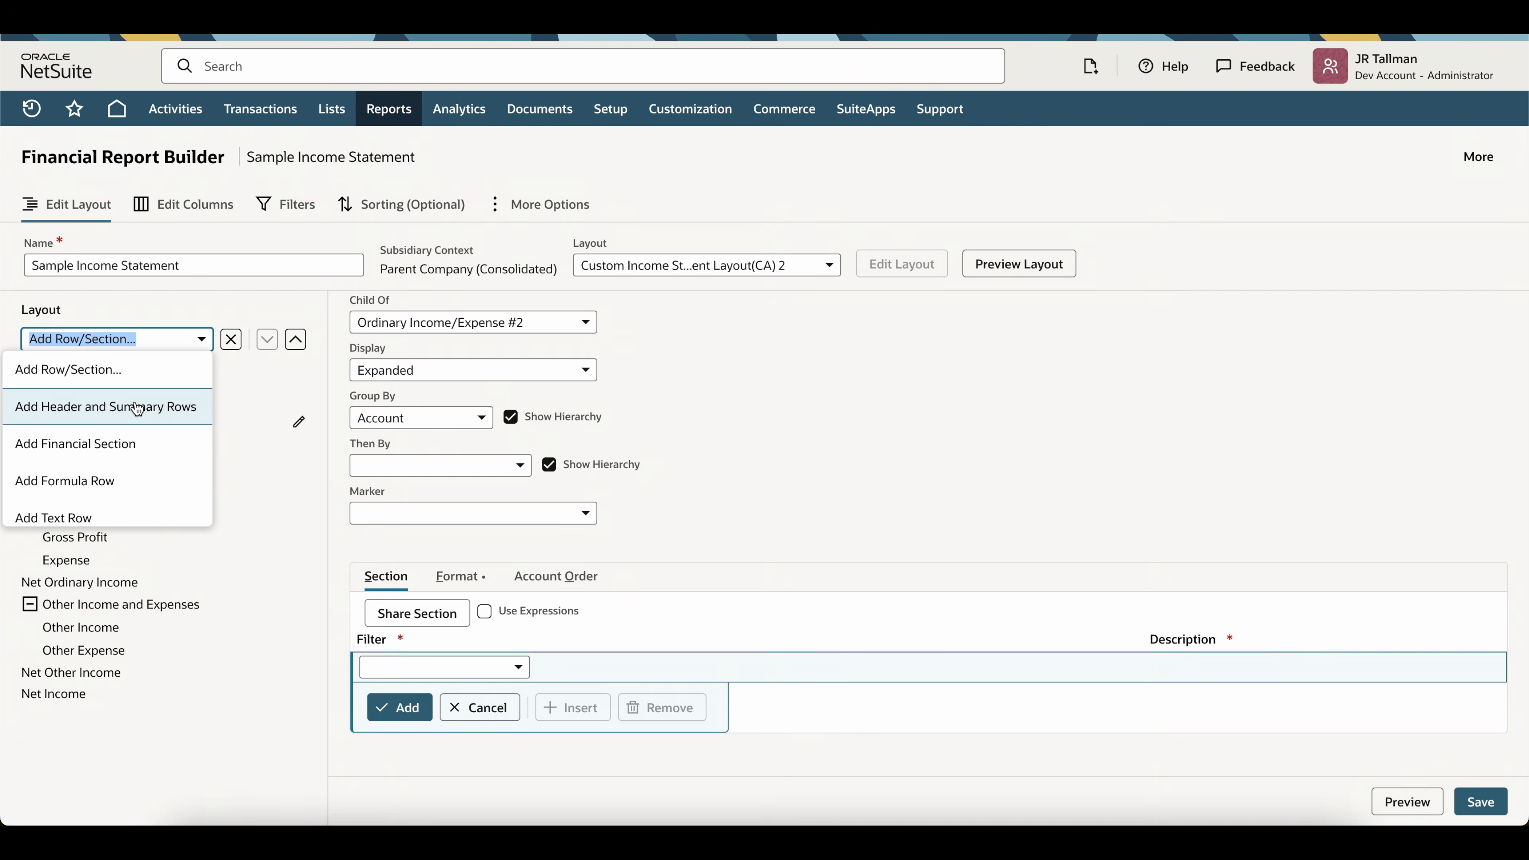
scroll(118, 442, down, 1)
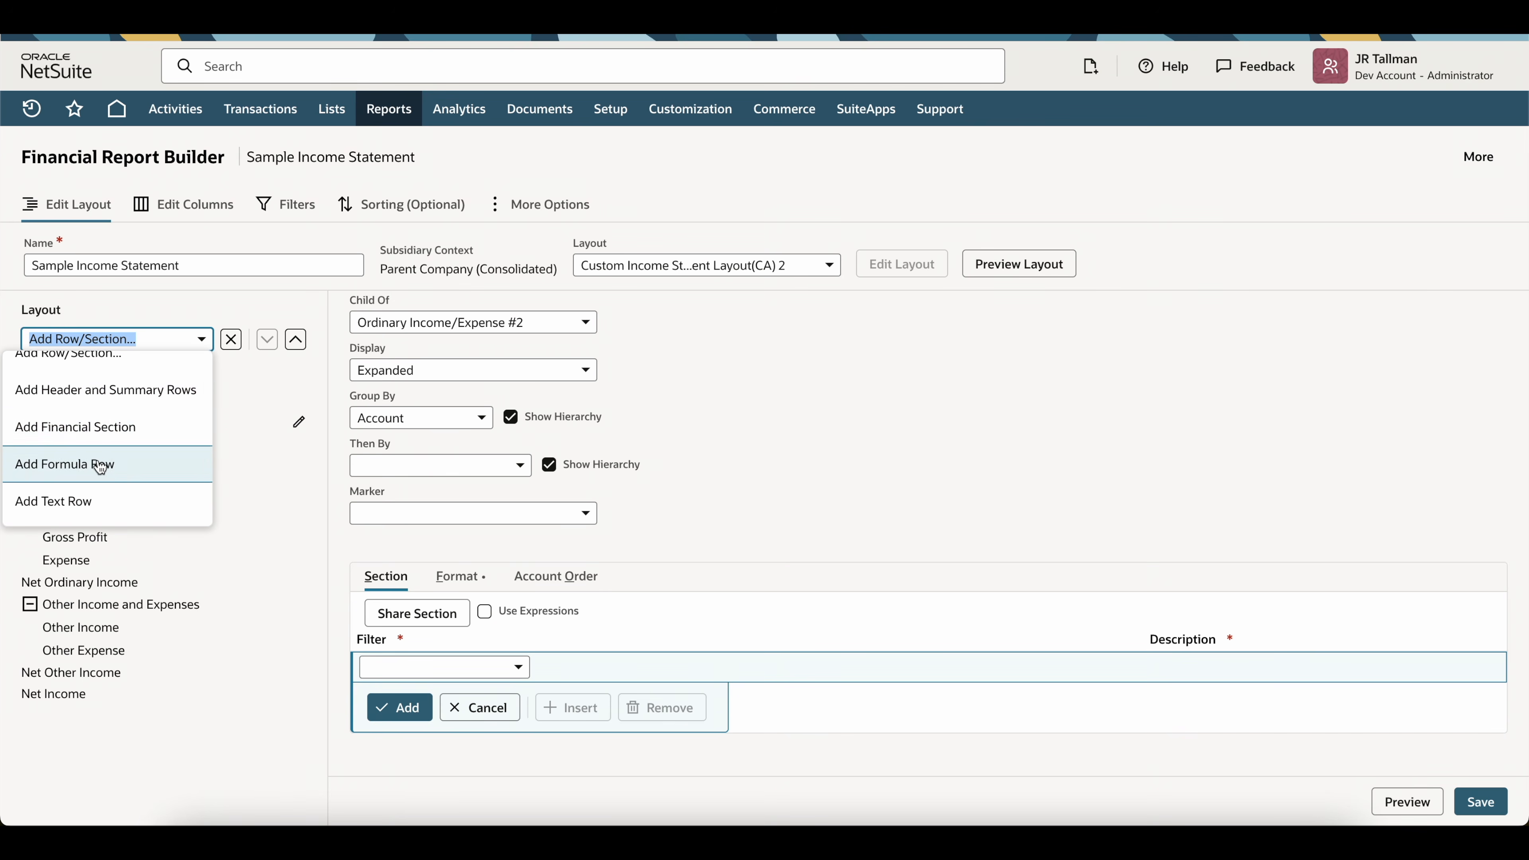
click(604, 385)
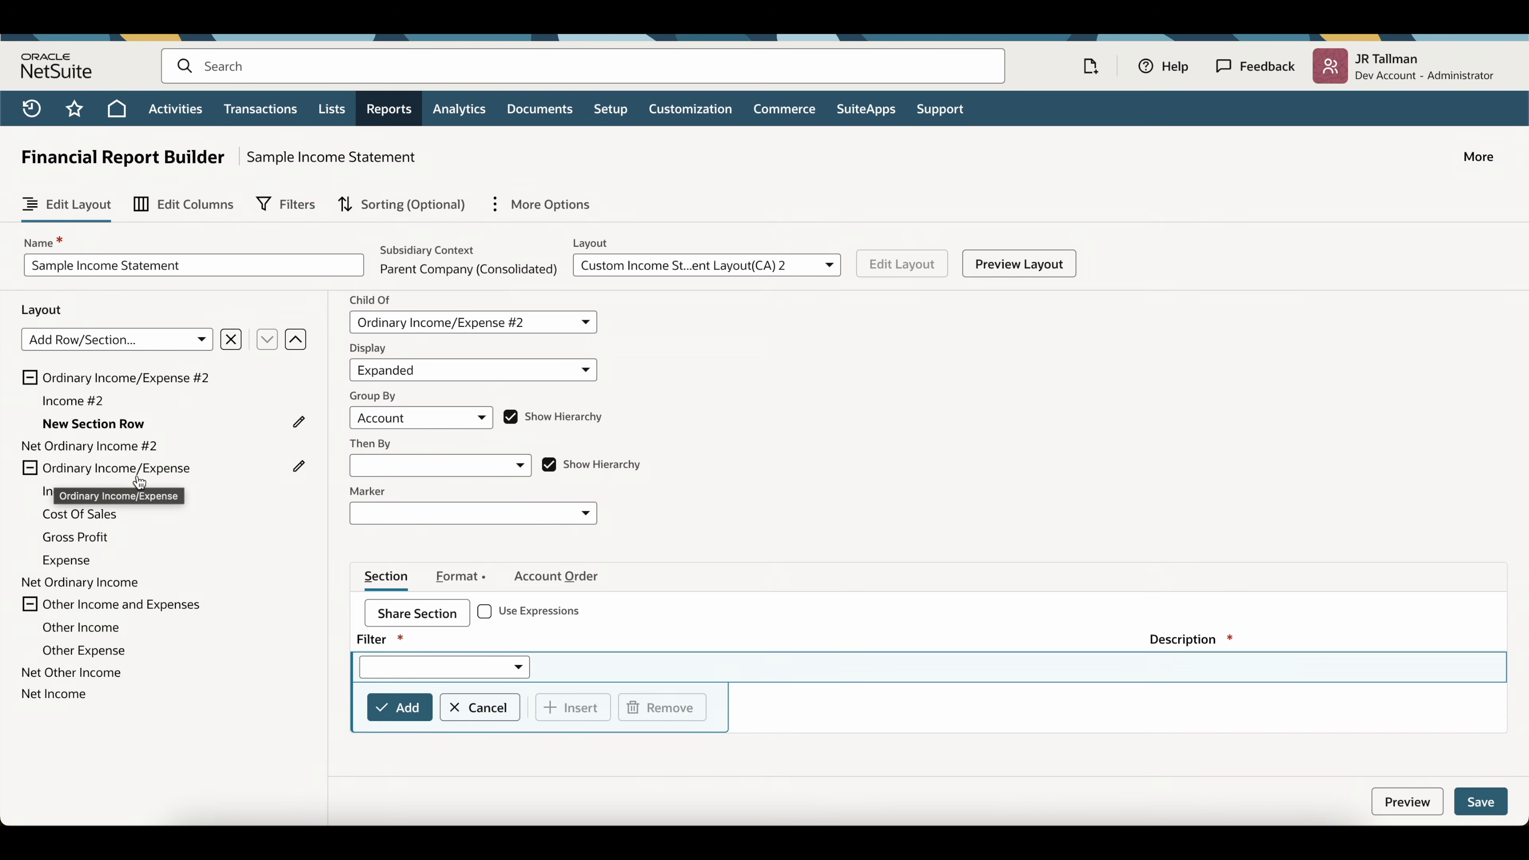
click(80, 537)
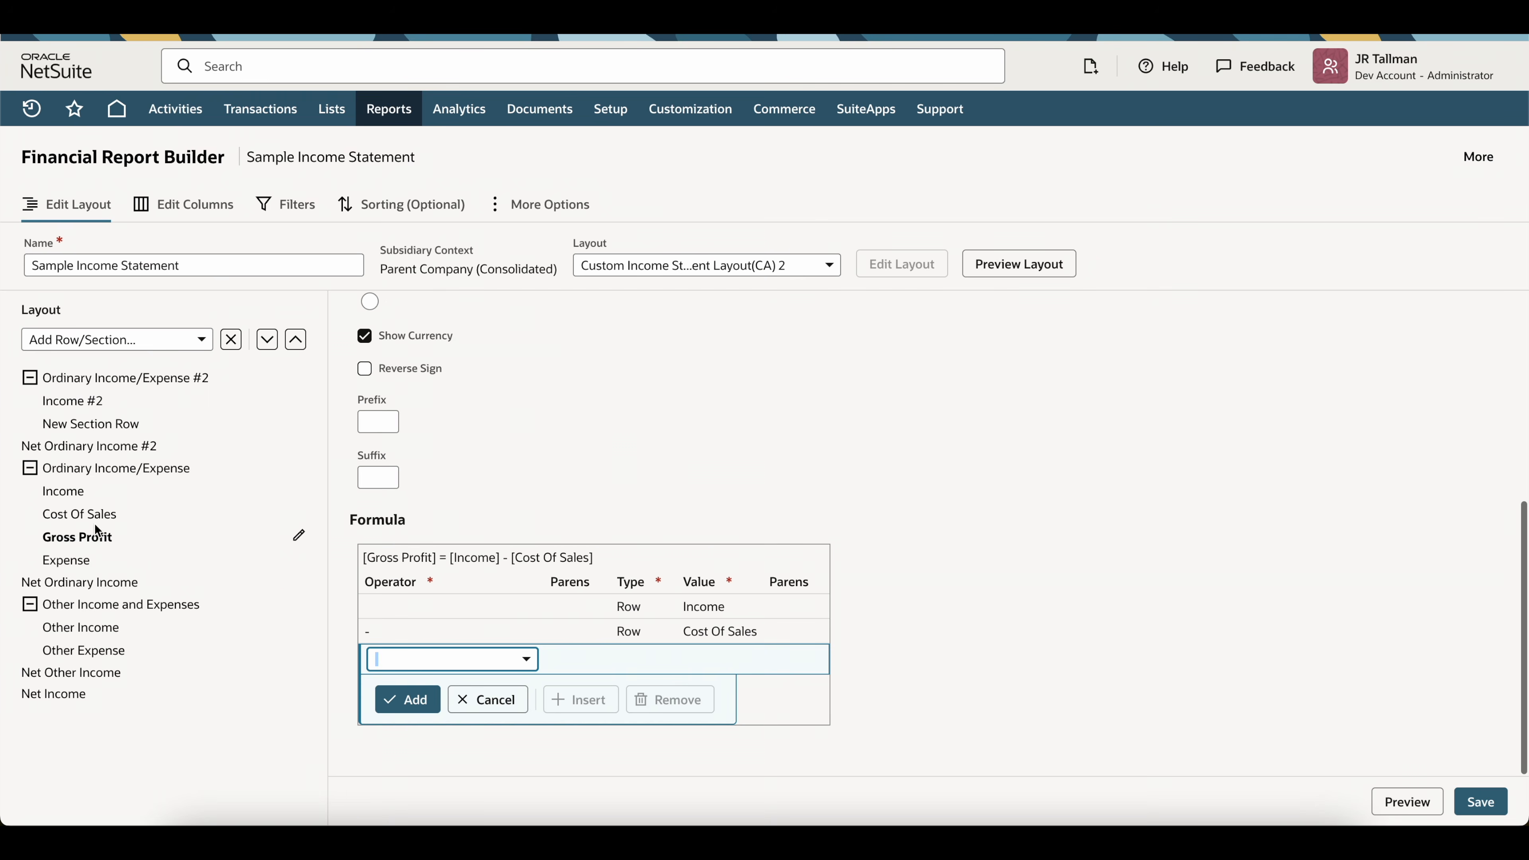
scroll(503, 423, up, 5)
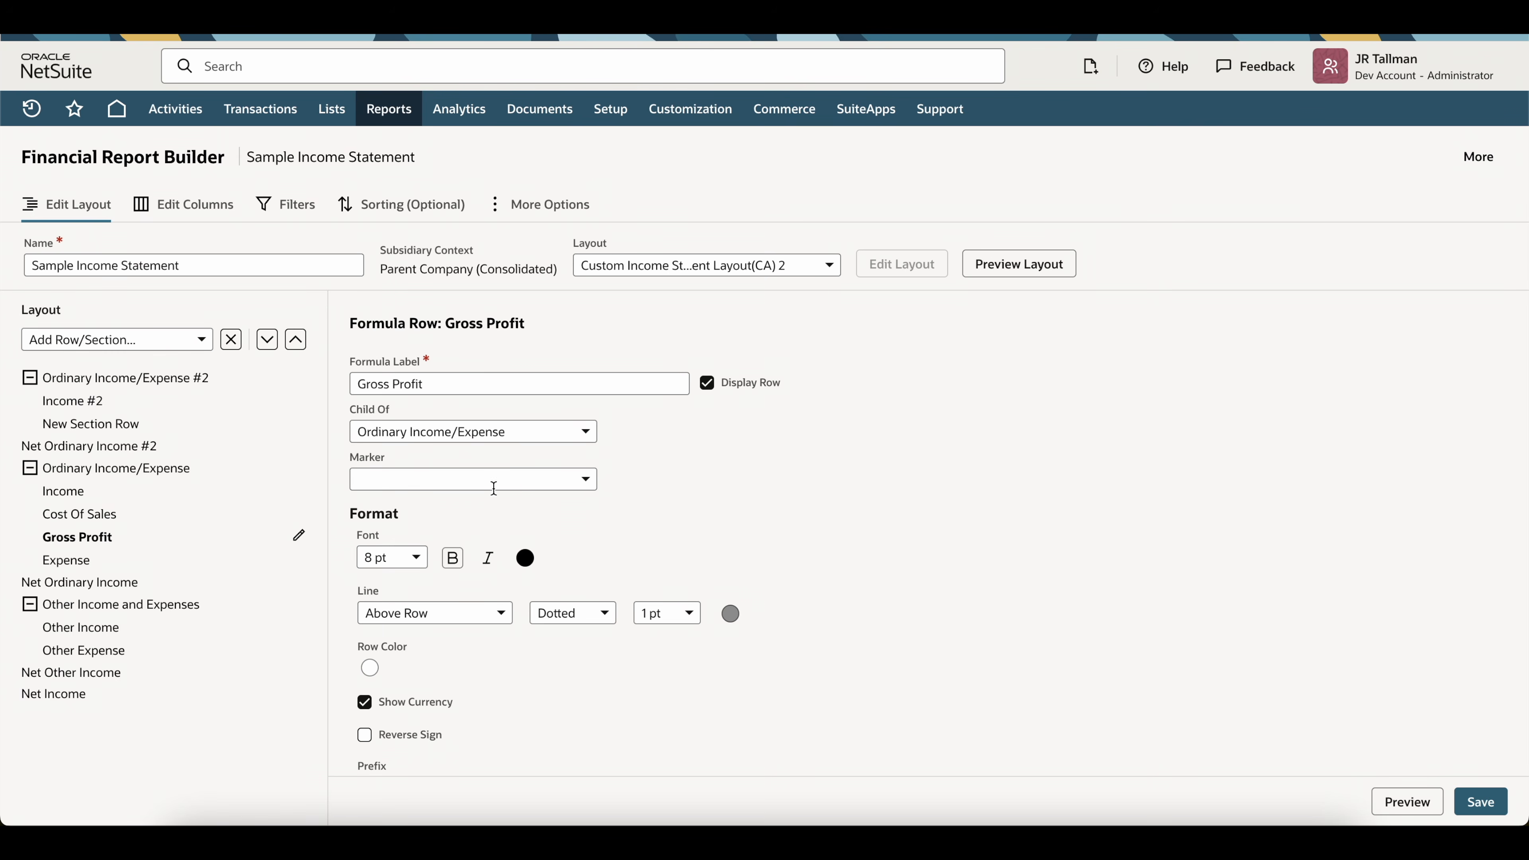
scroll(568, 532, down, 5)
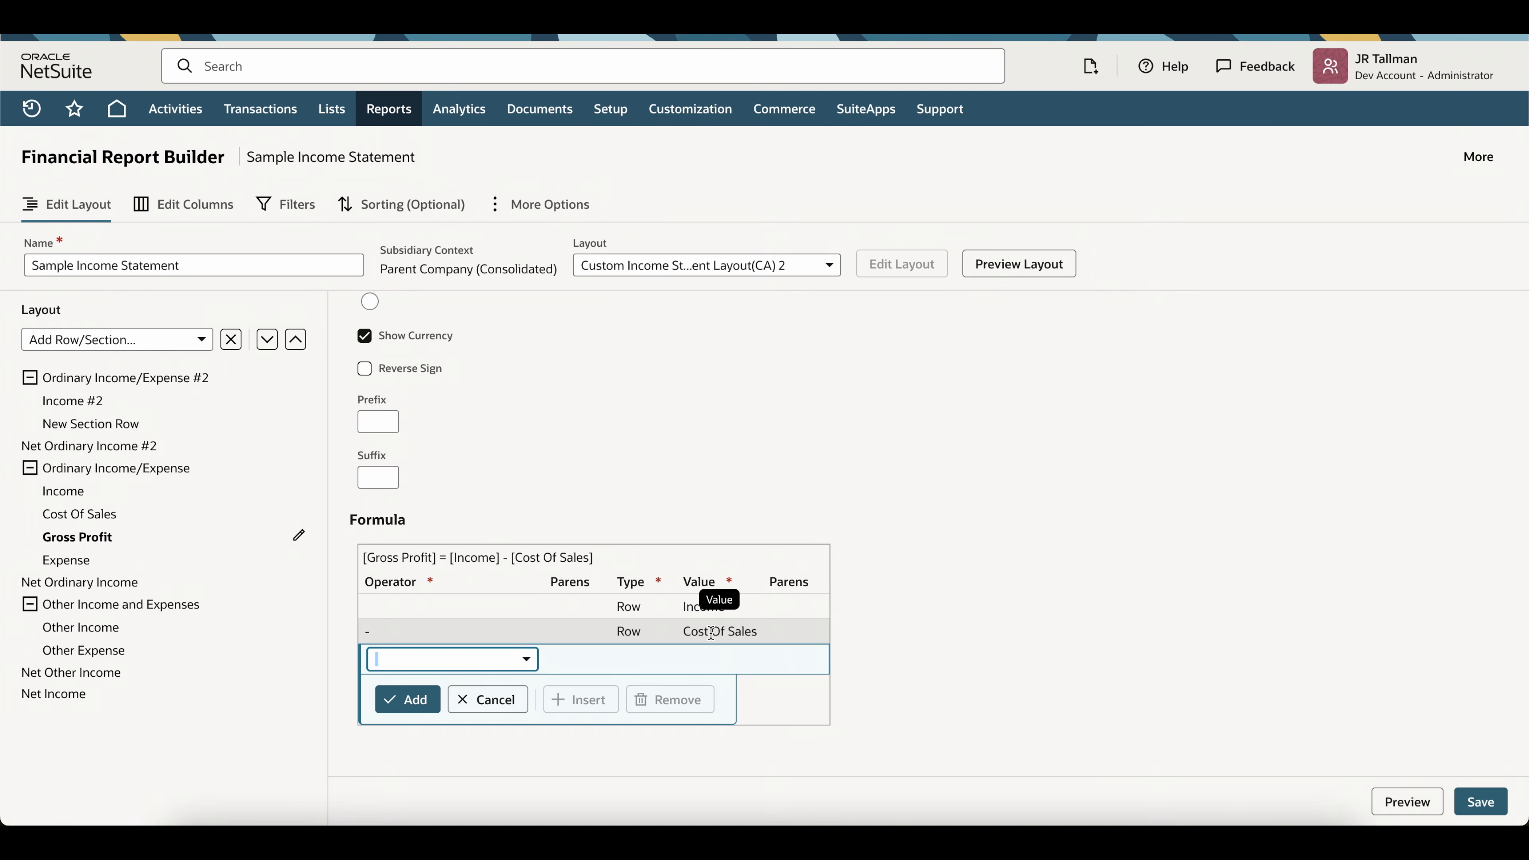
- Add a new formula row and make it a child of Ordinary Income/Expense #2
click(136, 339)
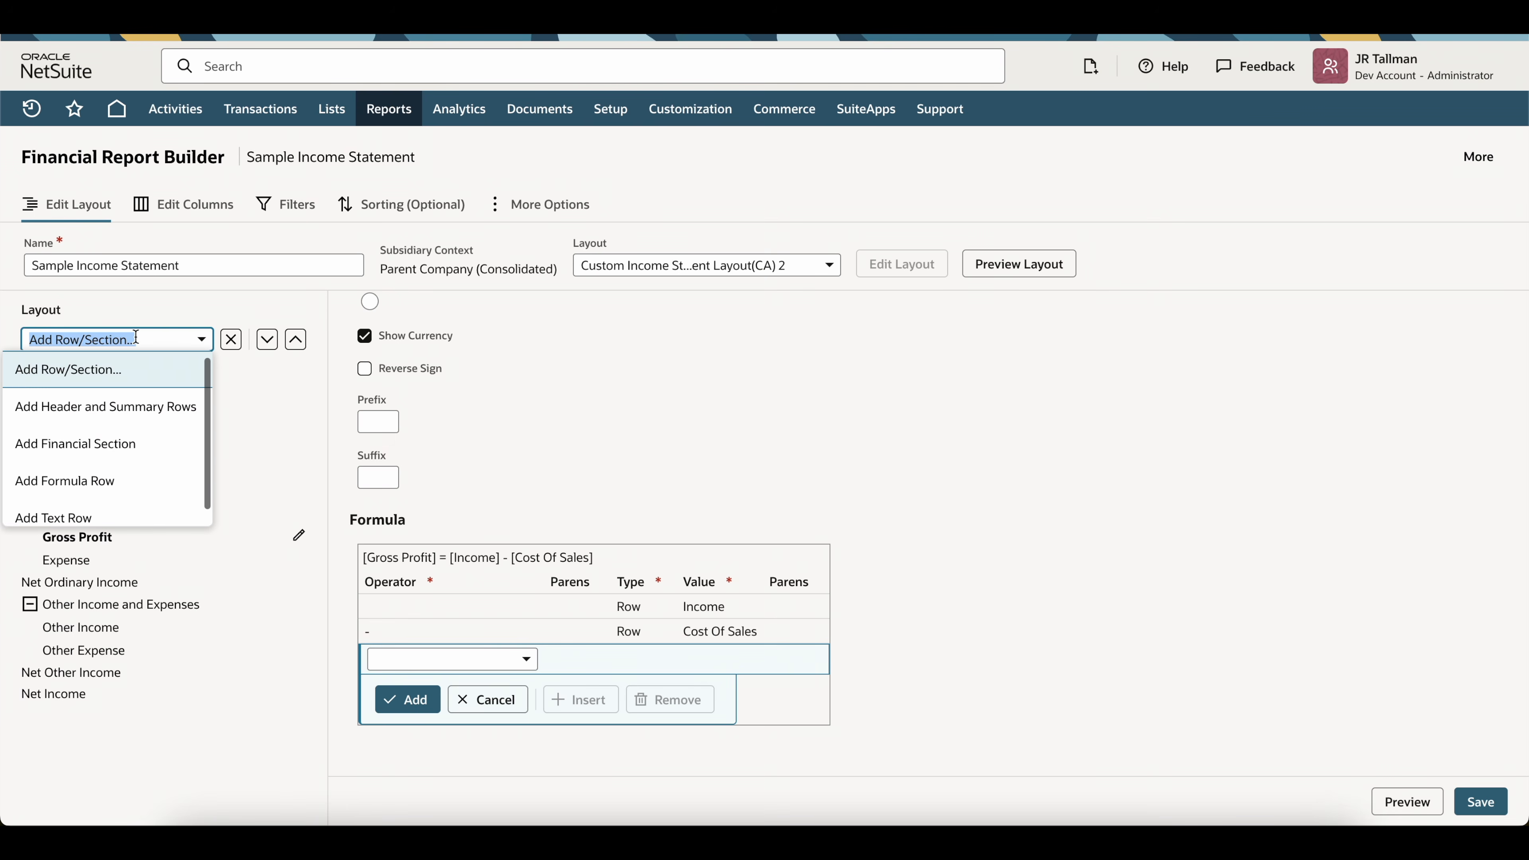
click(103, 493)
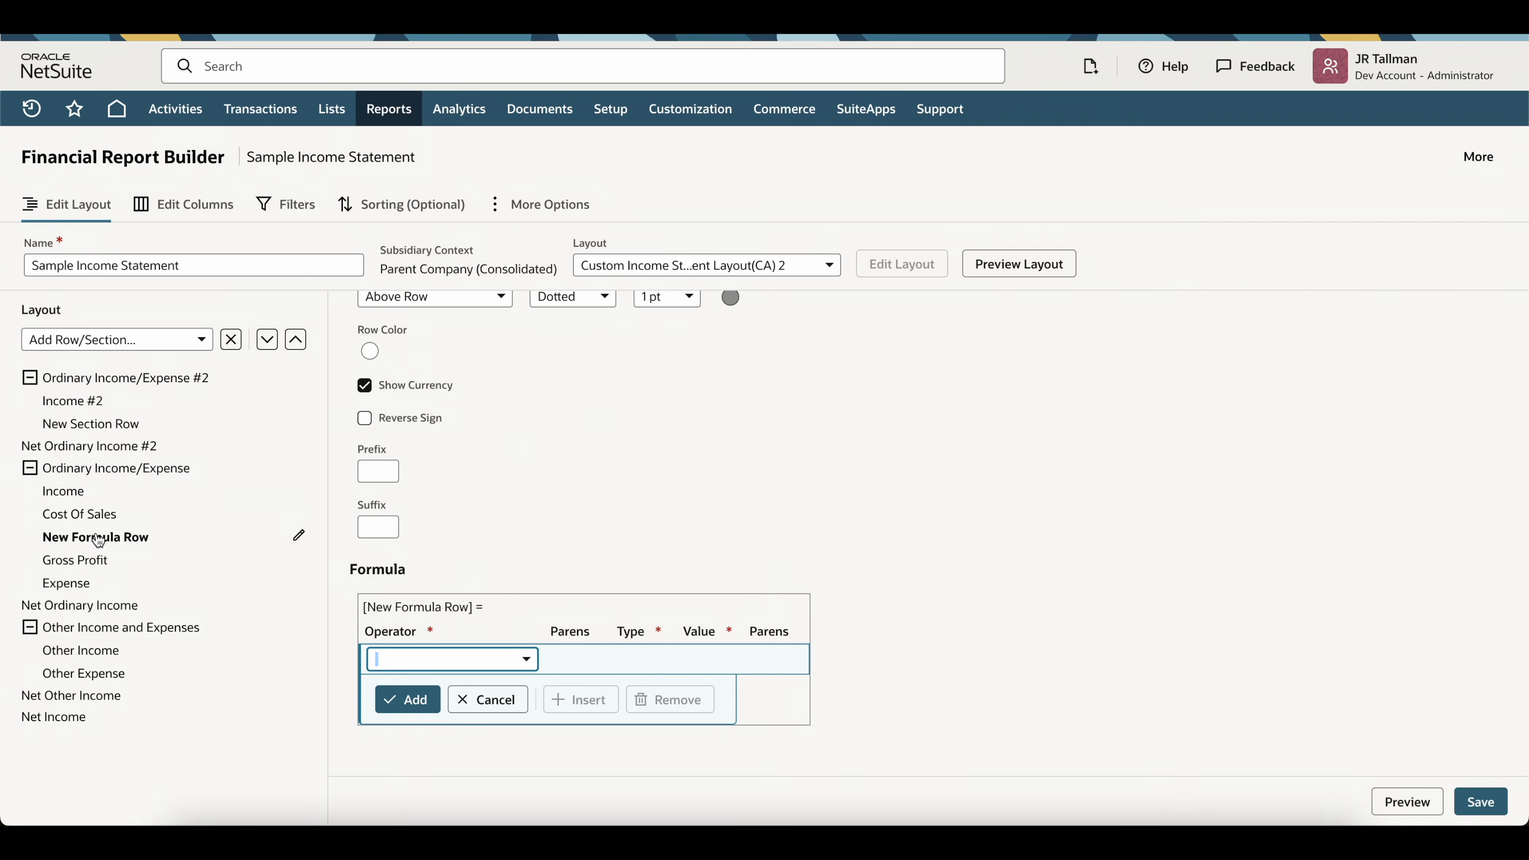
scroll(542, 432, up, 5)
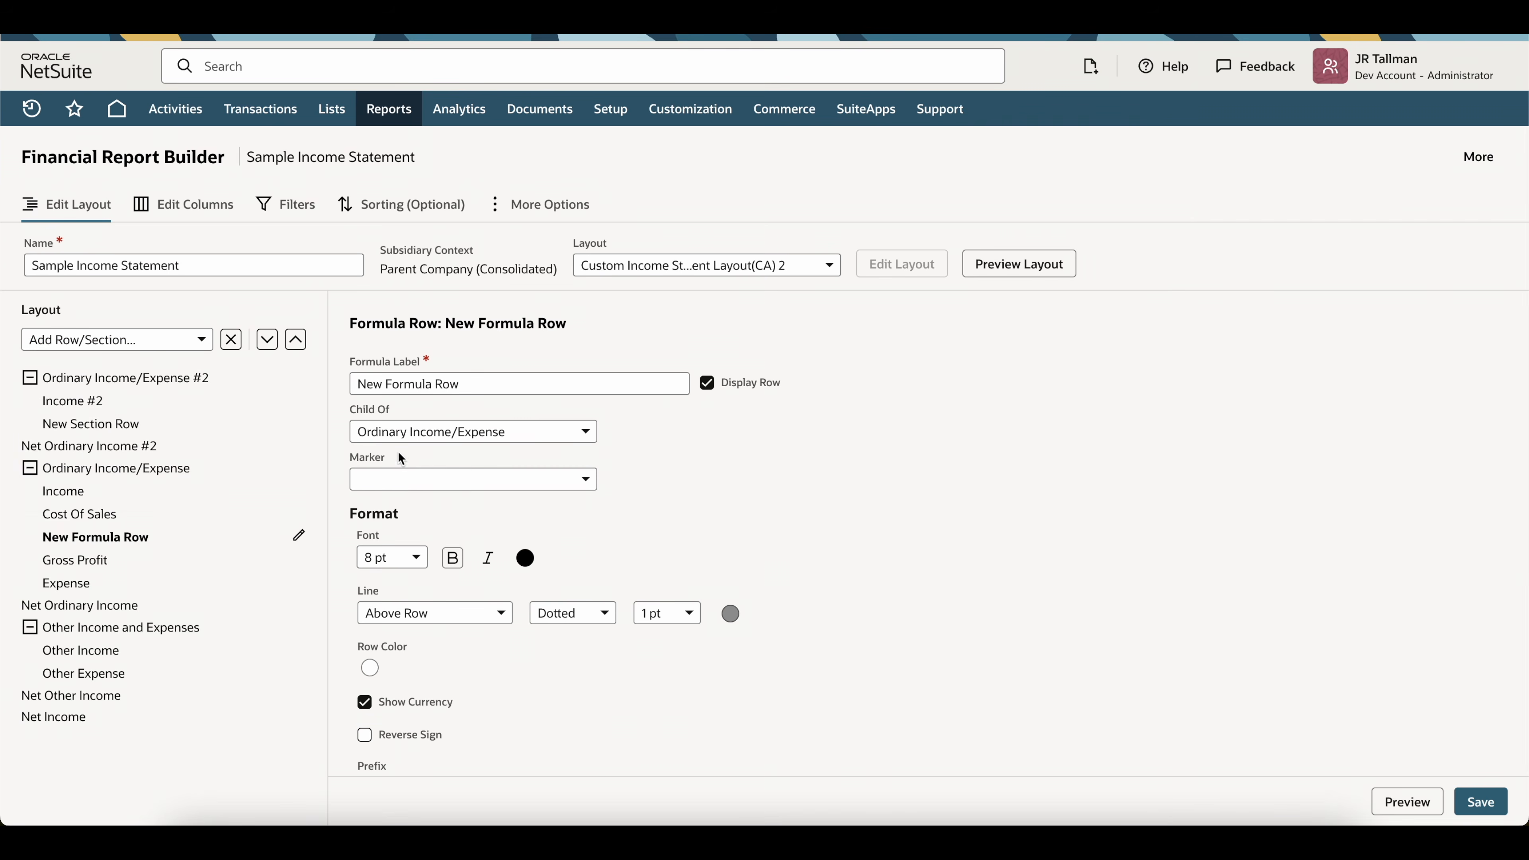
click(401, 429)
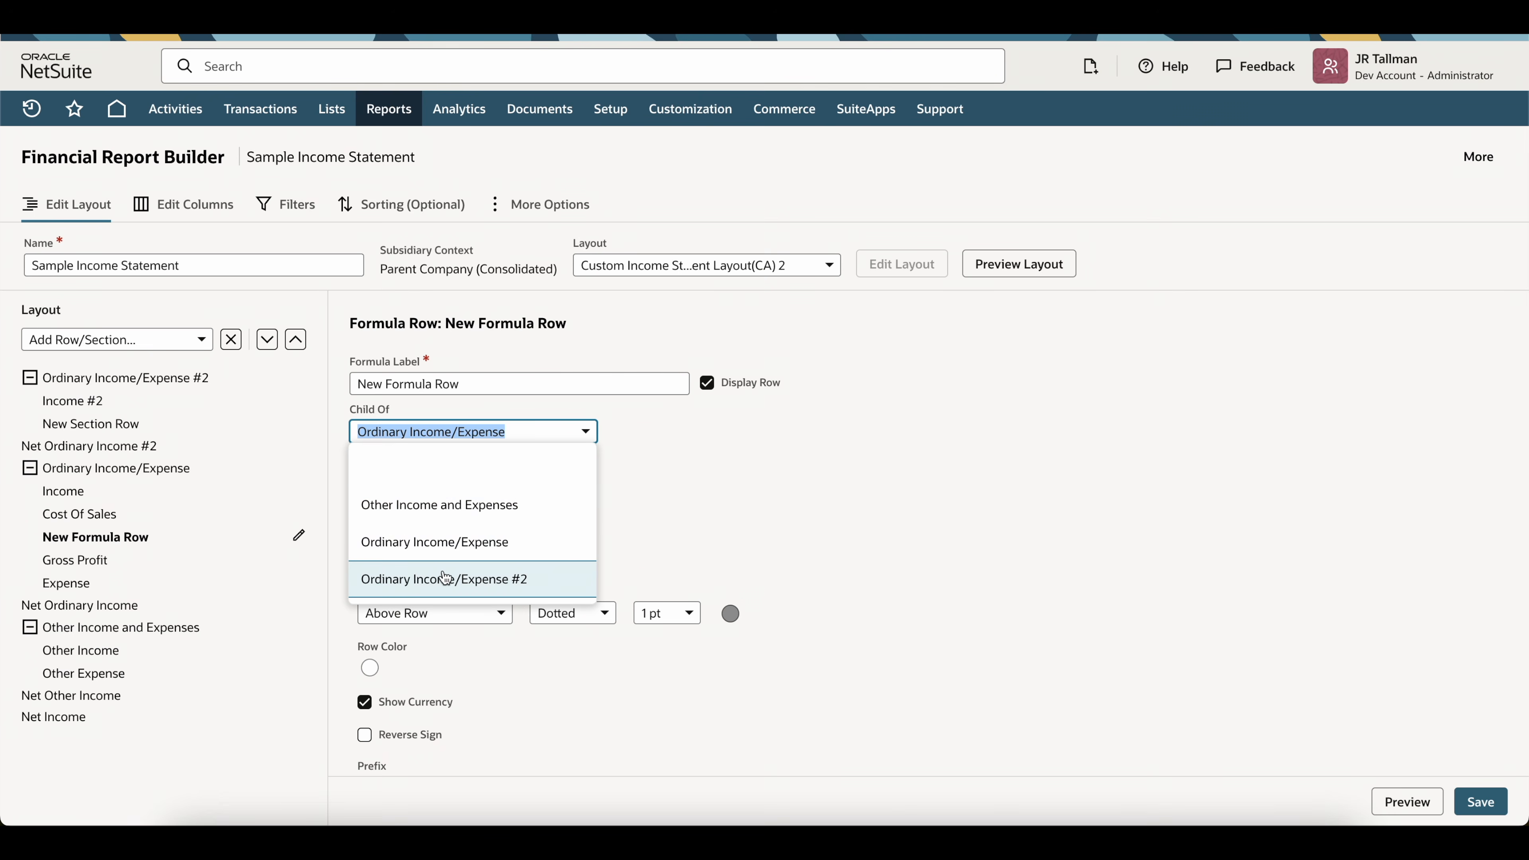
click(462, 579)
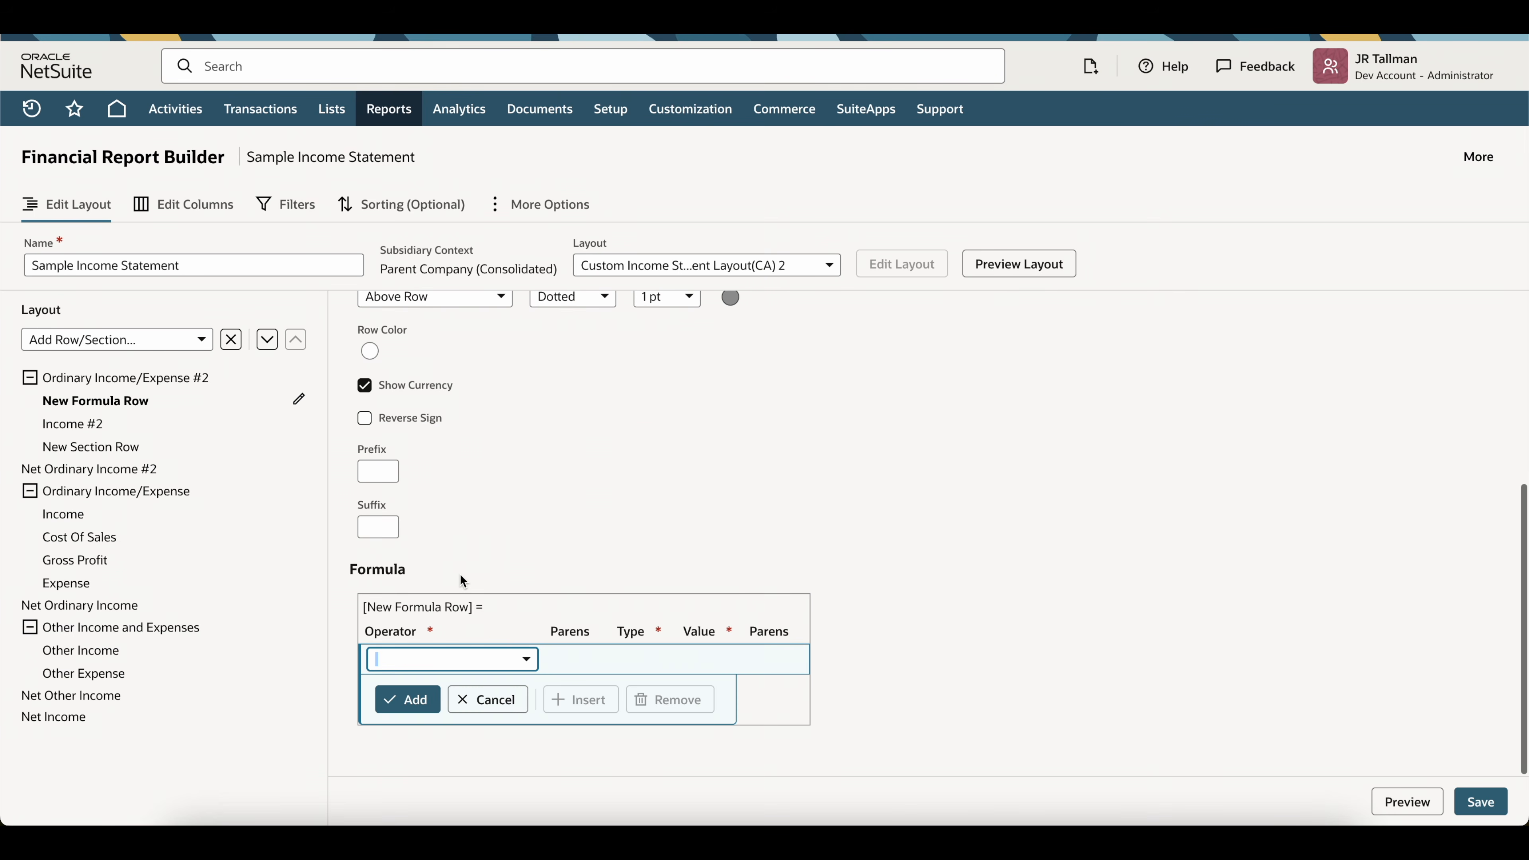
- Label the new formula row Gross Profit #2 and move it below the new section row
scroll(556, 451, up, 4)
drag(517, 384, 338, 384)
text(Gross Profit #2)
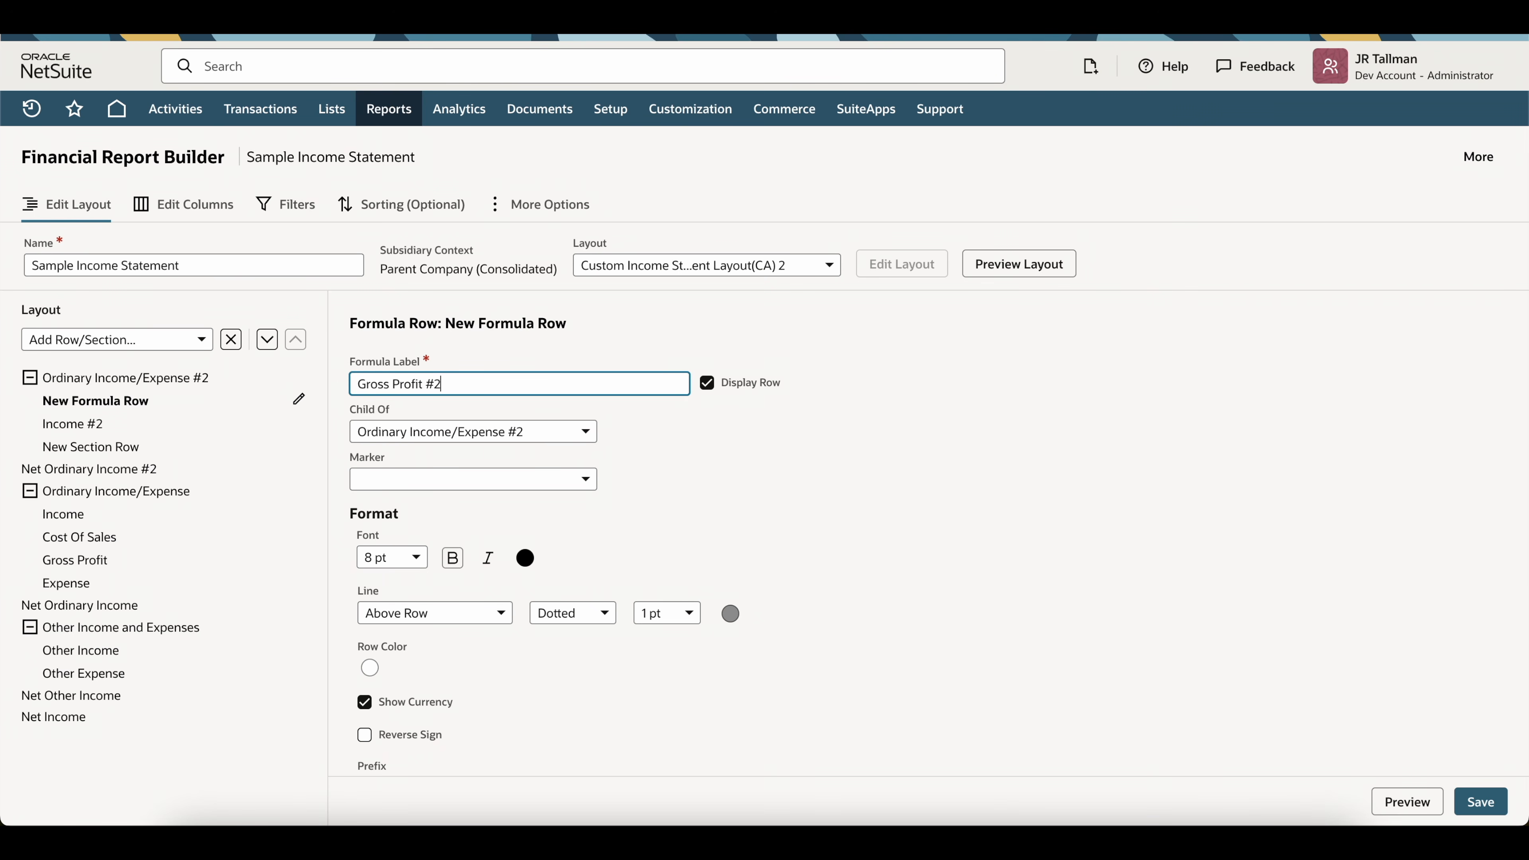
drag(120, 401, 106, 459)
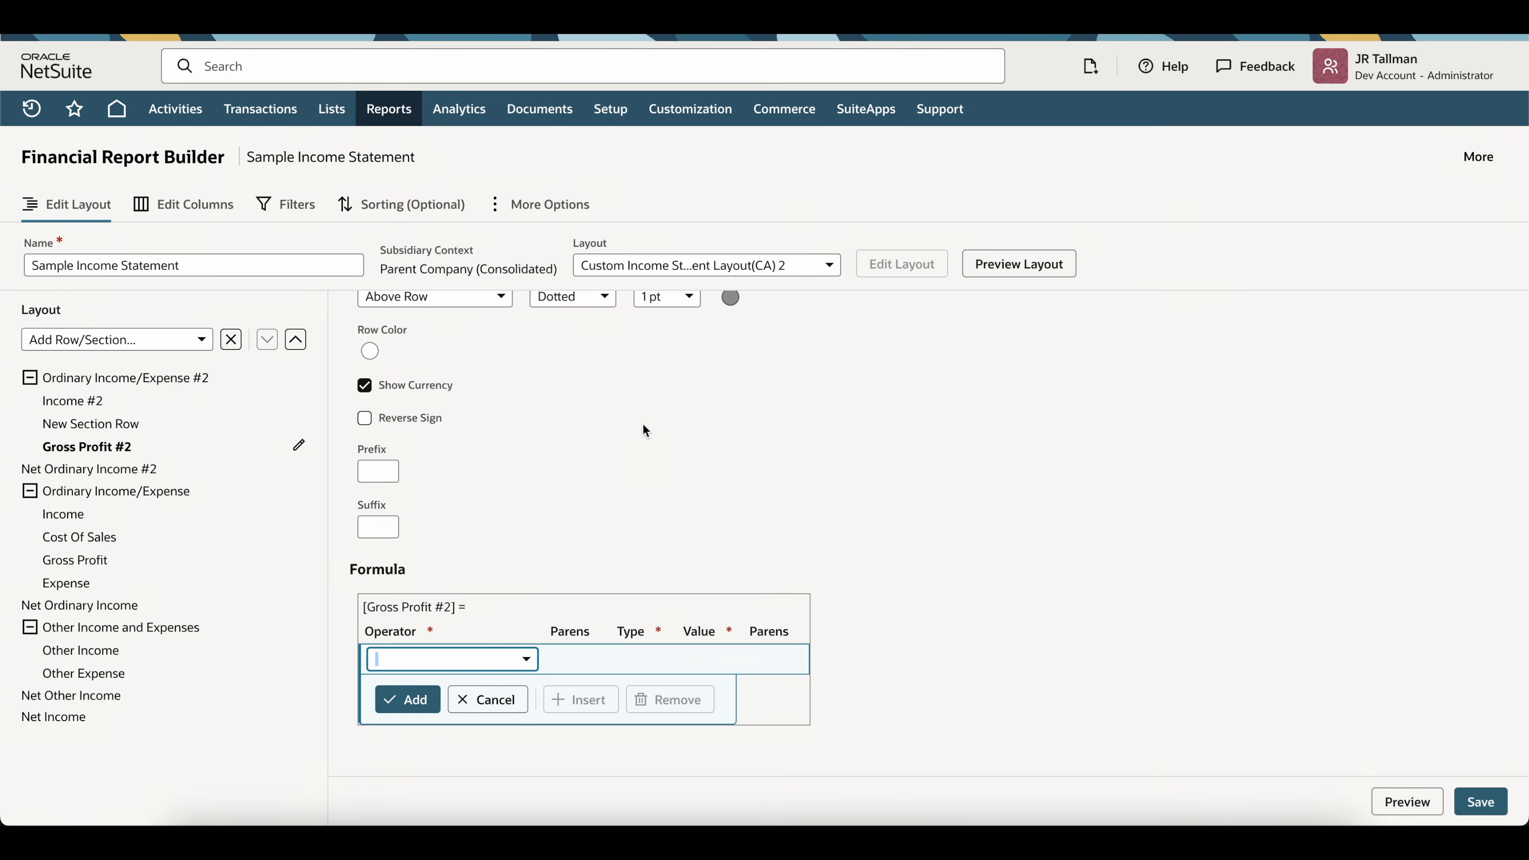
- Set the header label of the new section under Ordinary Income/Expense #2 to Cost of Sales #2
click(103, 429)
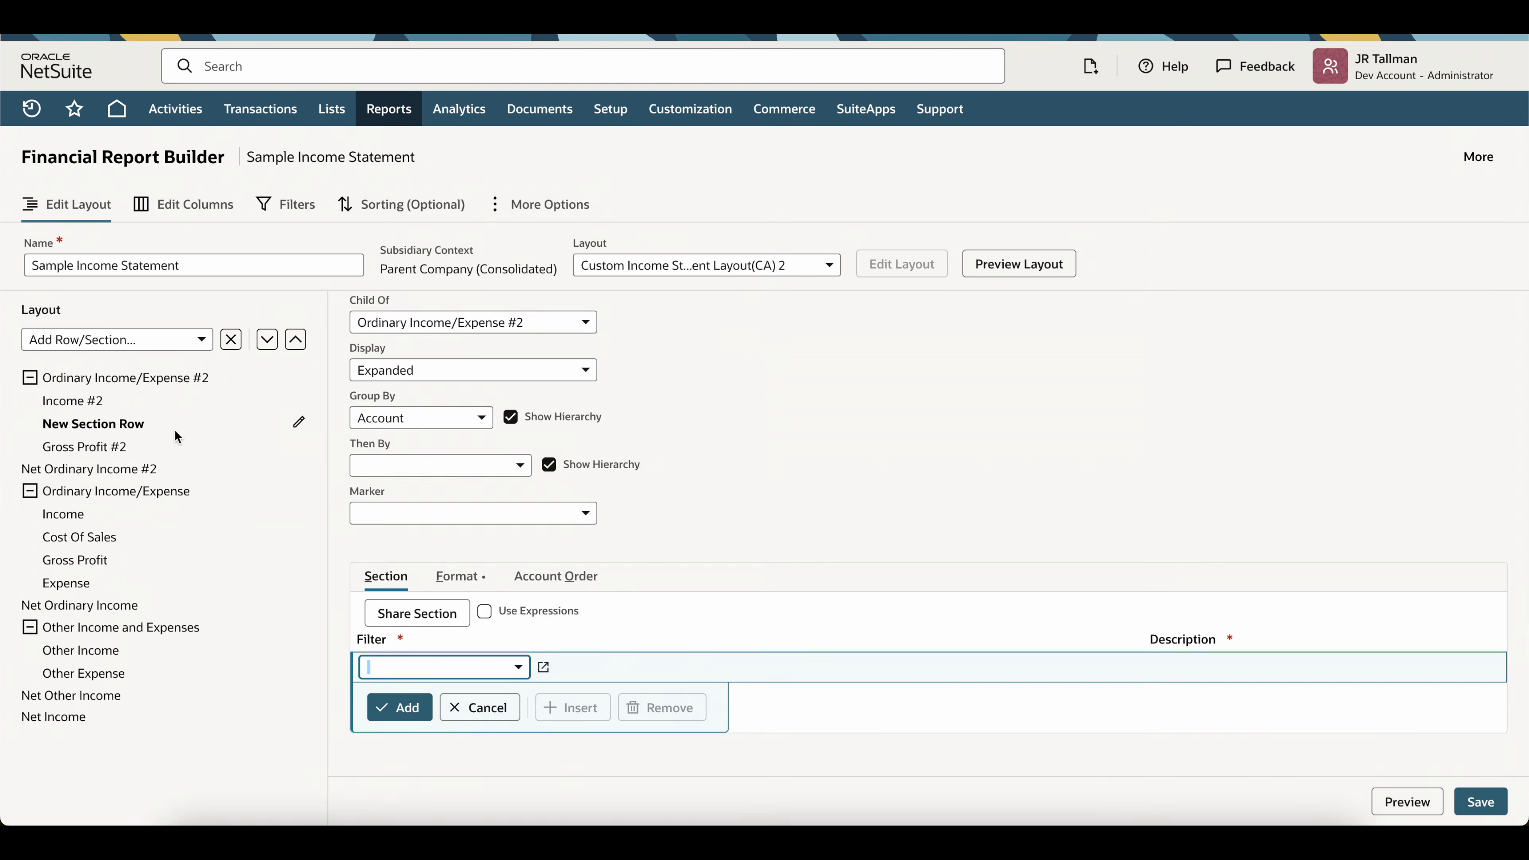
scroll(559, 453, up, 3)
triple_click(535, 390)
text(Cost of Sales #2)
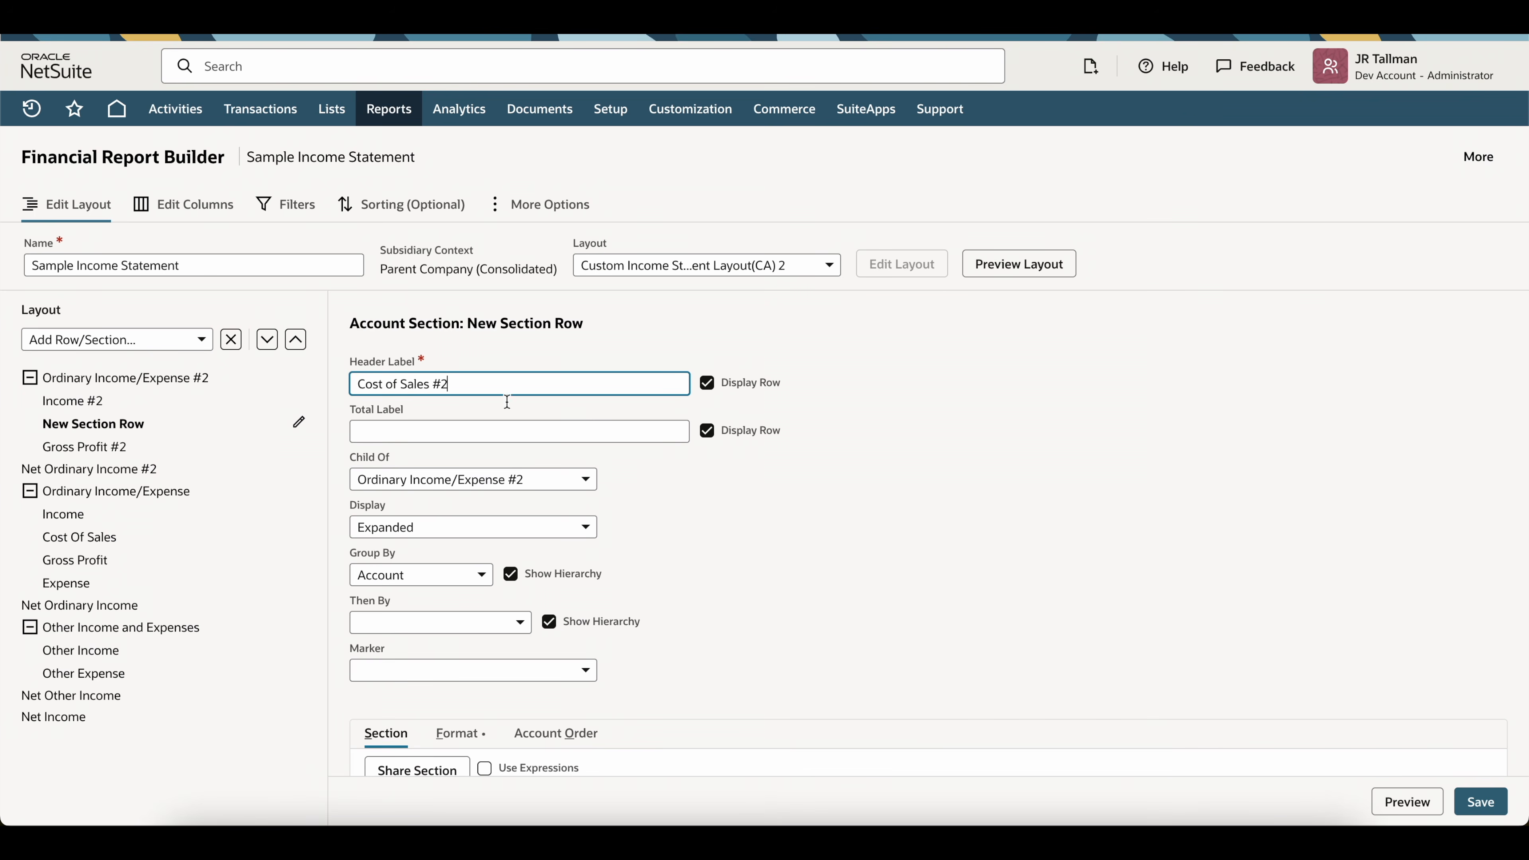
click(679, 500)
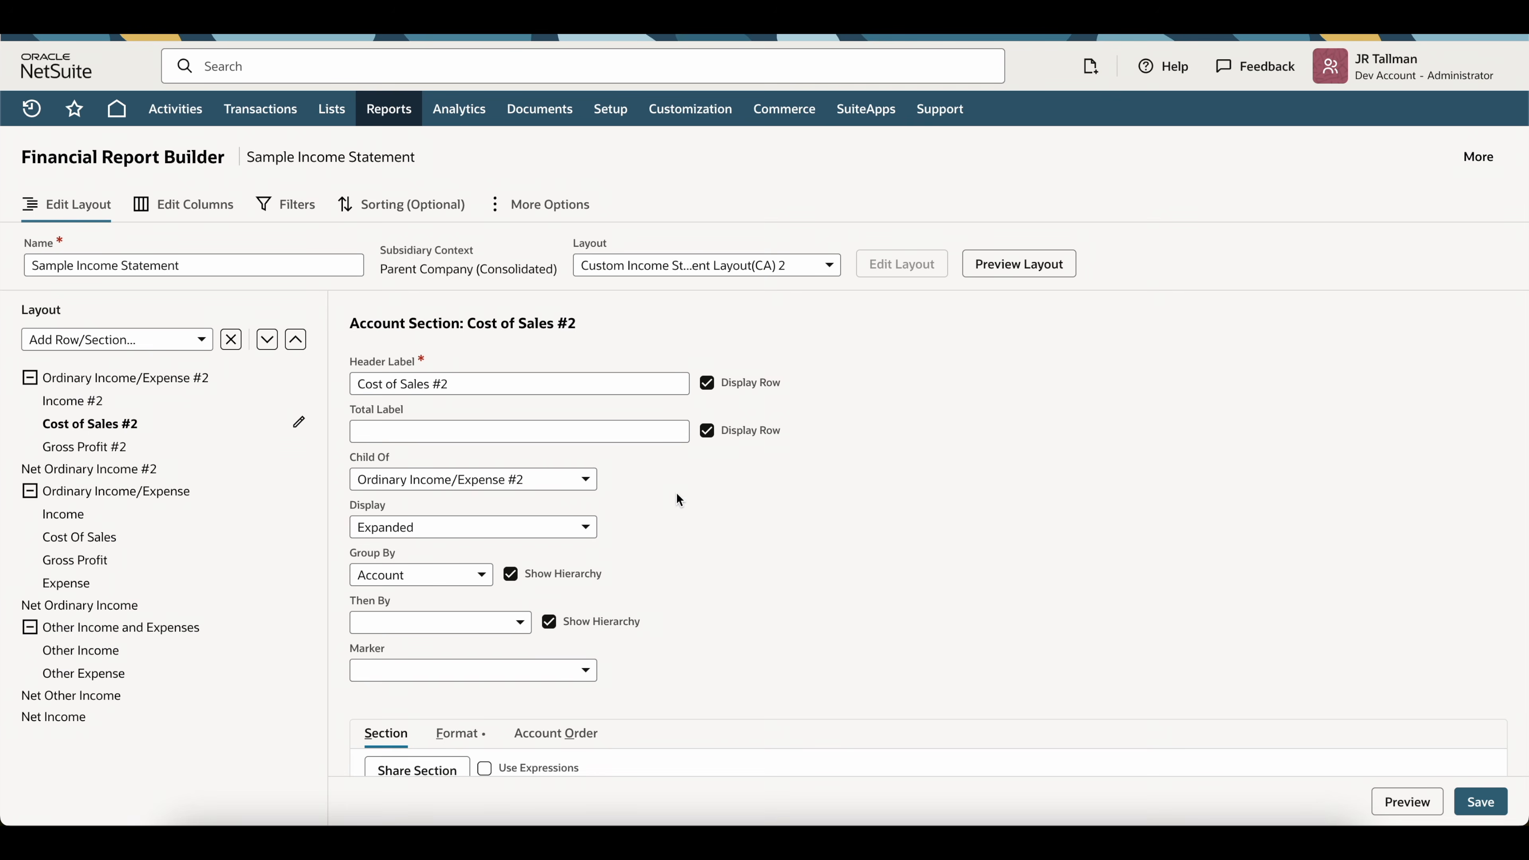
- Add the Income #2 row as the first term of the Gross Profit #2 formula
click(69, 447)
scroll(541, 476, down, 2)
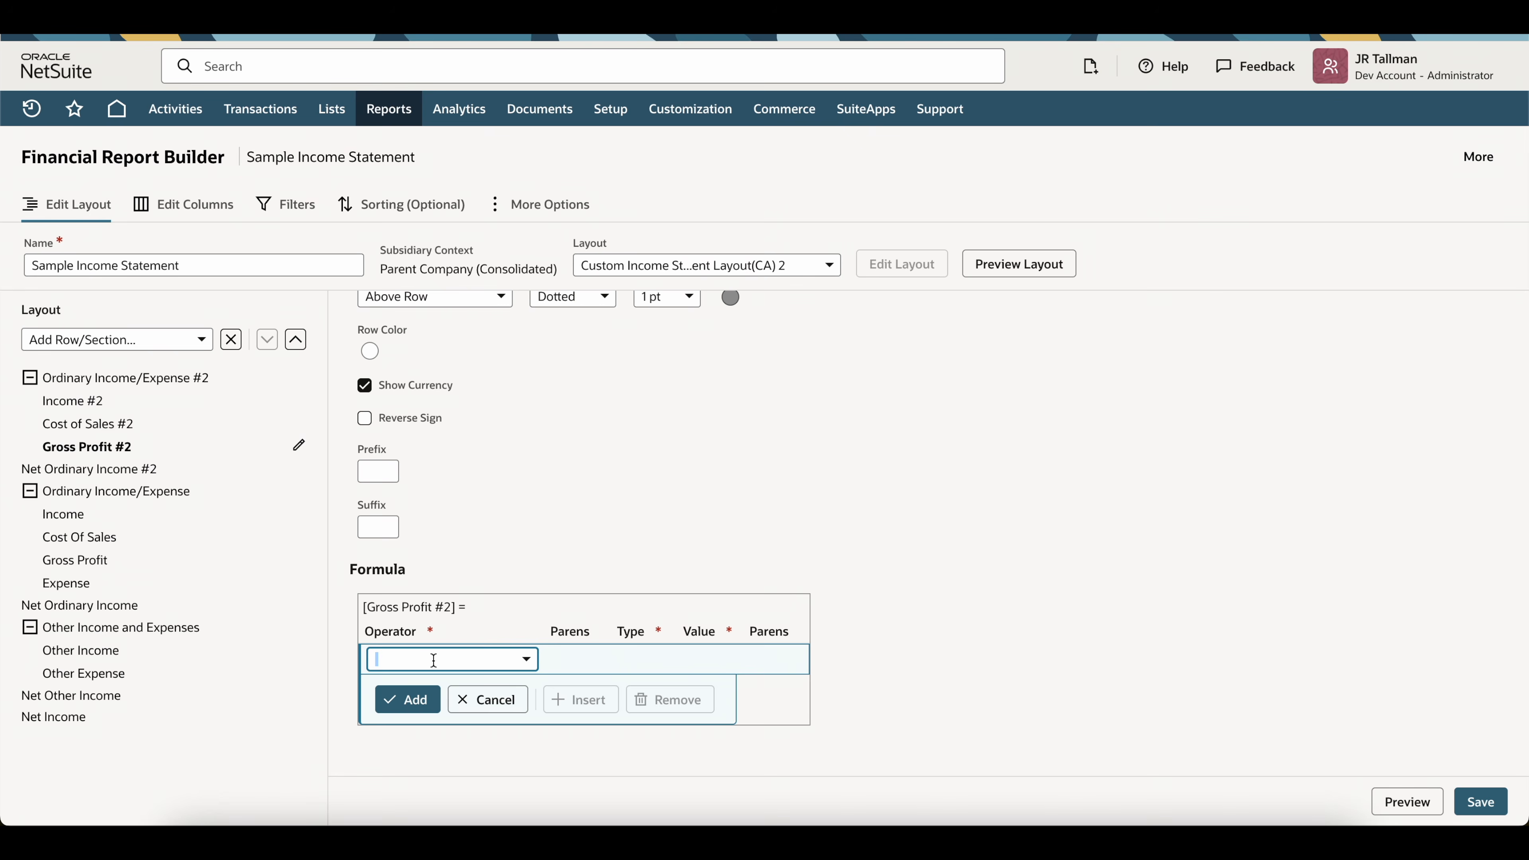
click(397, 659)
click(397, 659)
click(671, 660)
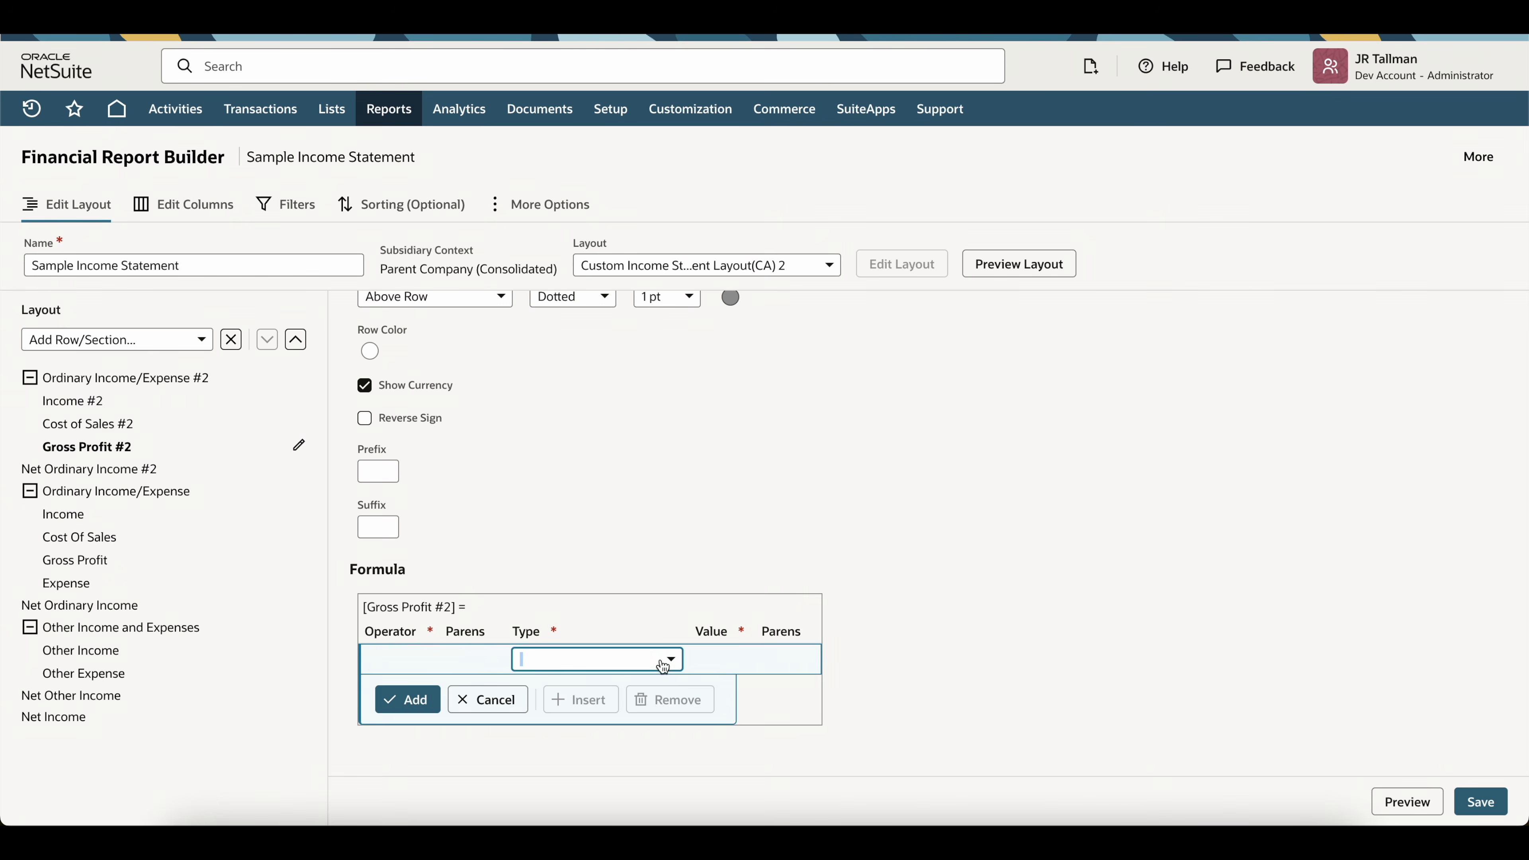
click(568, 661)
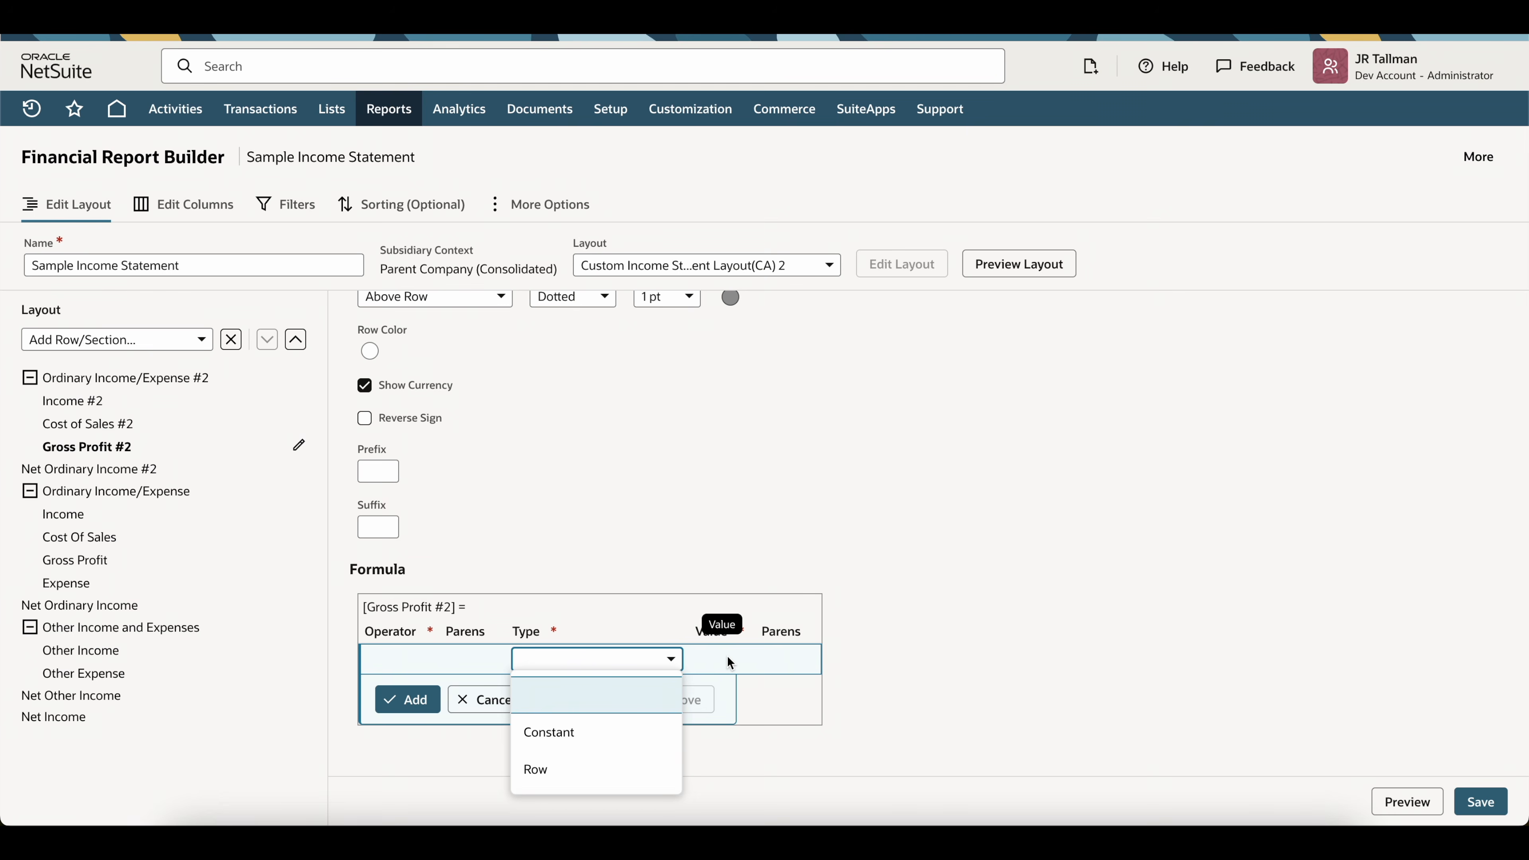
click(570, 775)
click(702, 656)
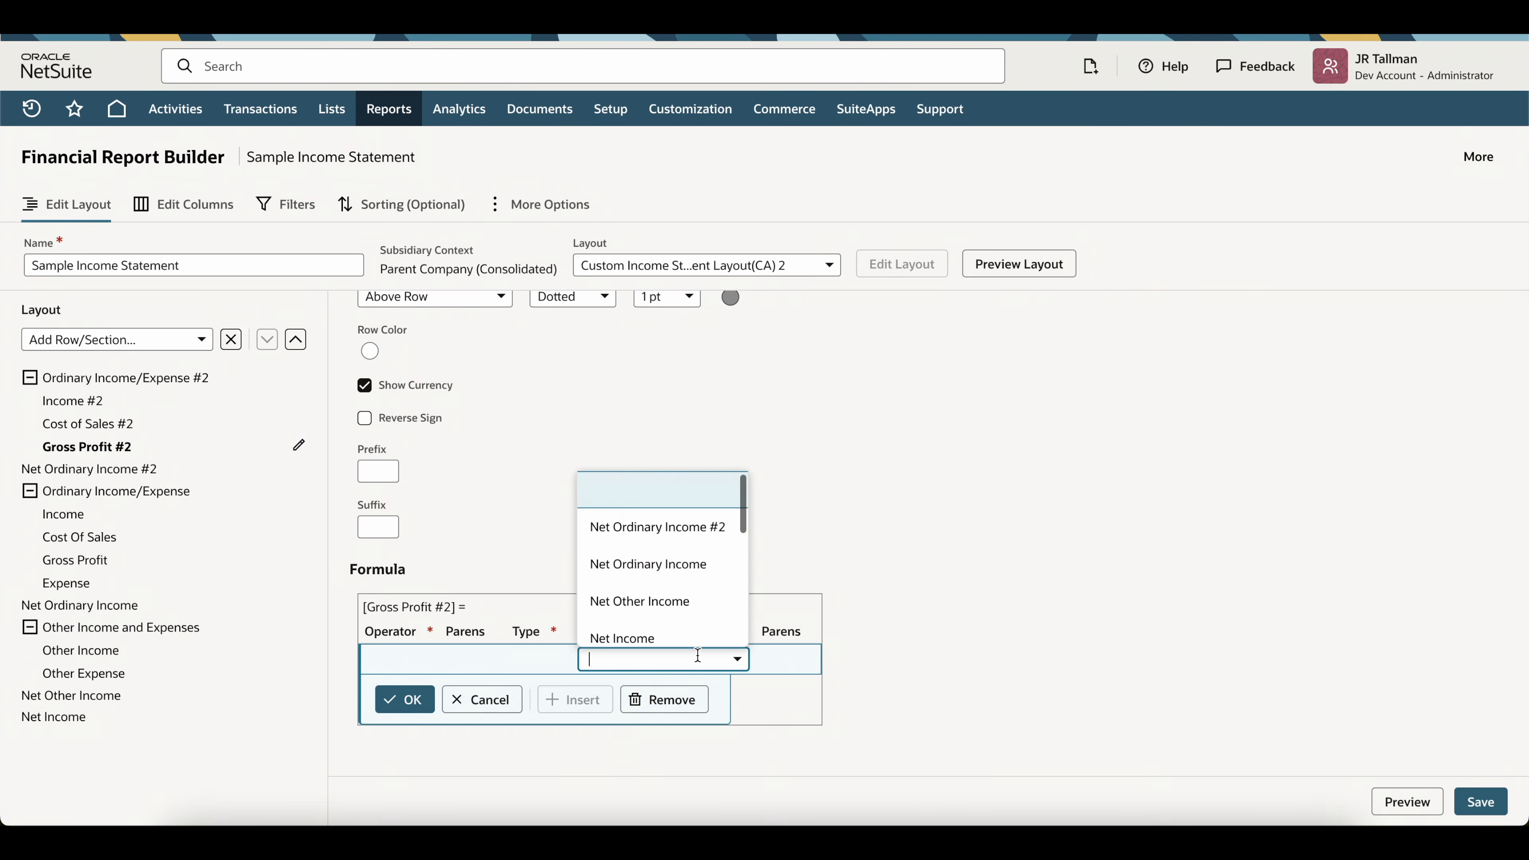
scroll(700, 583, down, 8)
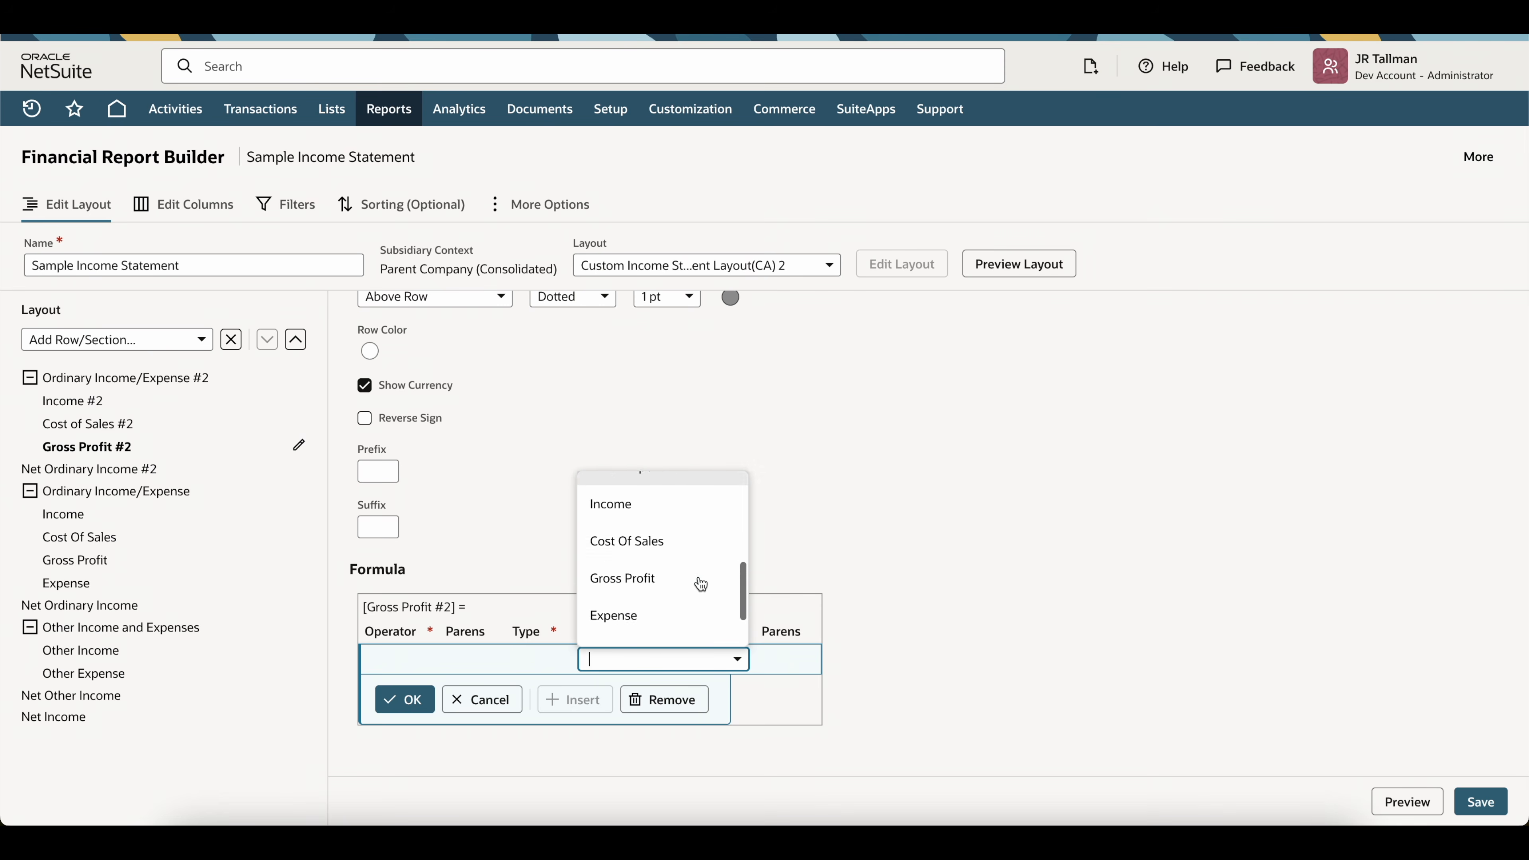
click(700, 582)
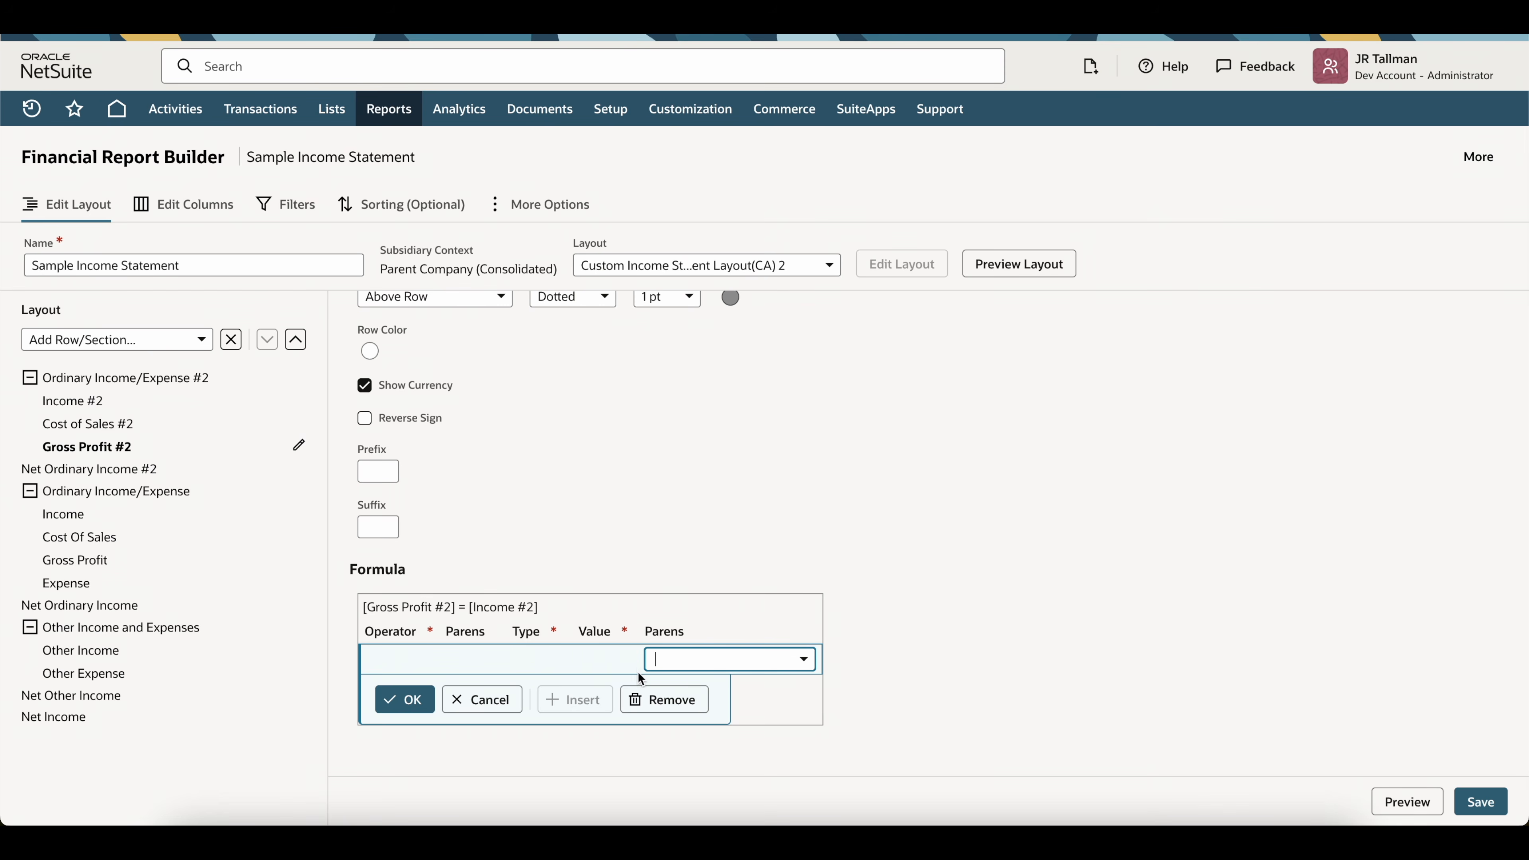
key(Tab)
key(Return)
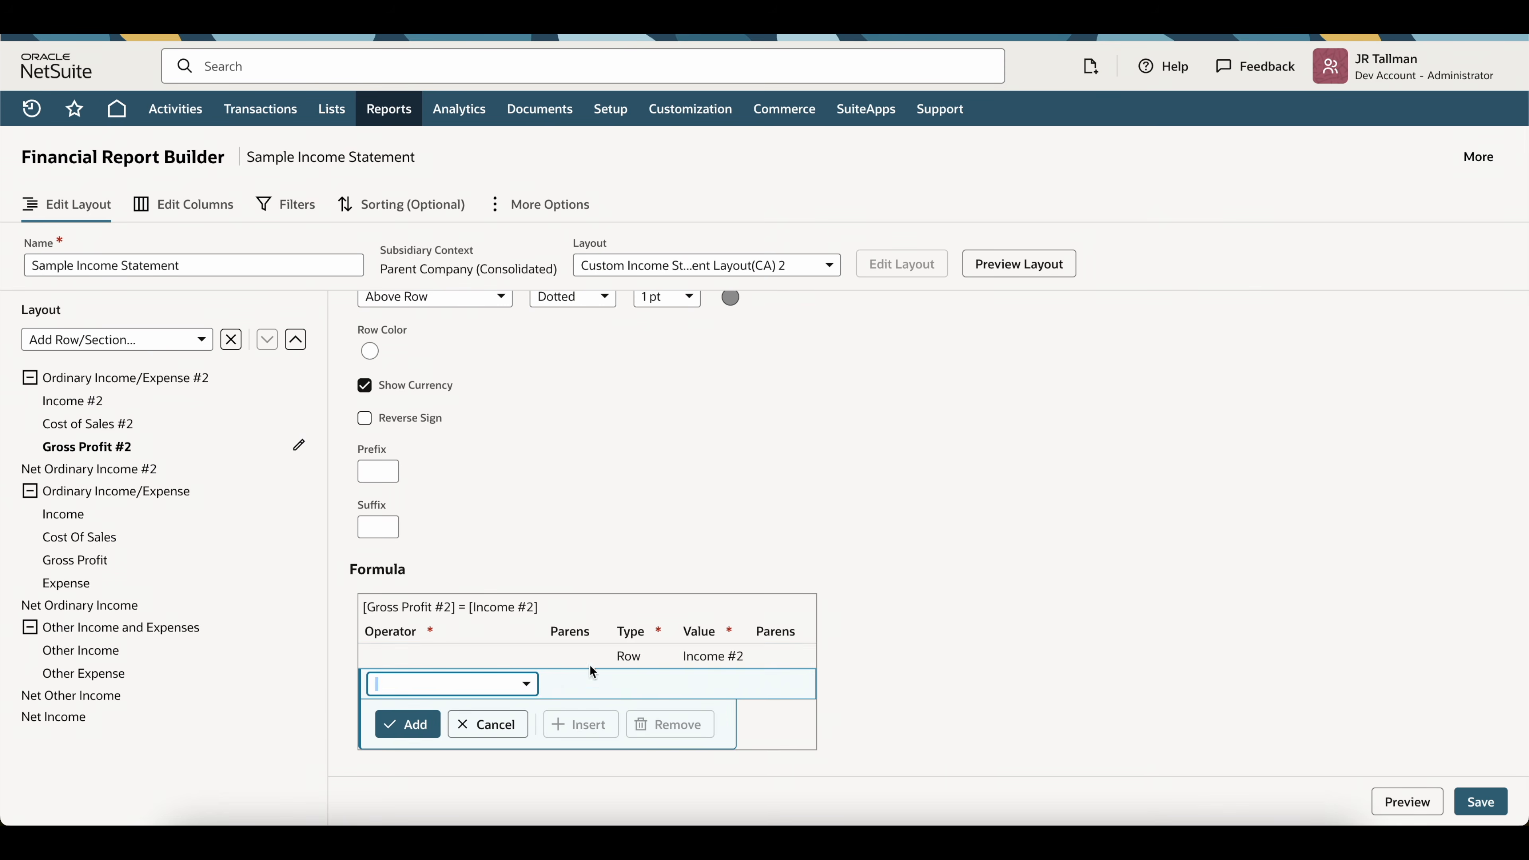
- Subtract the Cost of Sales #2 row in the Gross Profit #2 formula
click(468, 675)
click(475, 603)
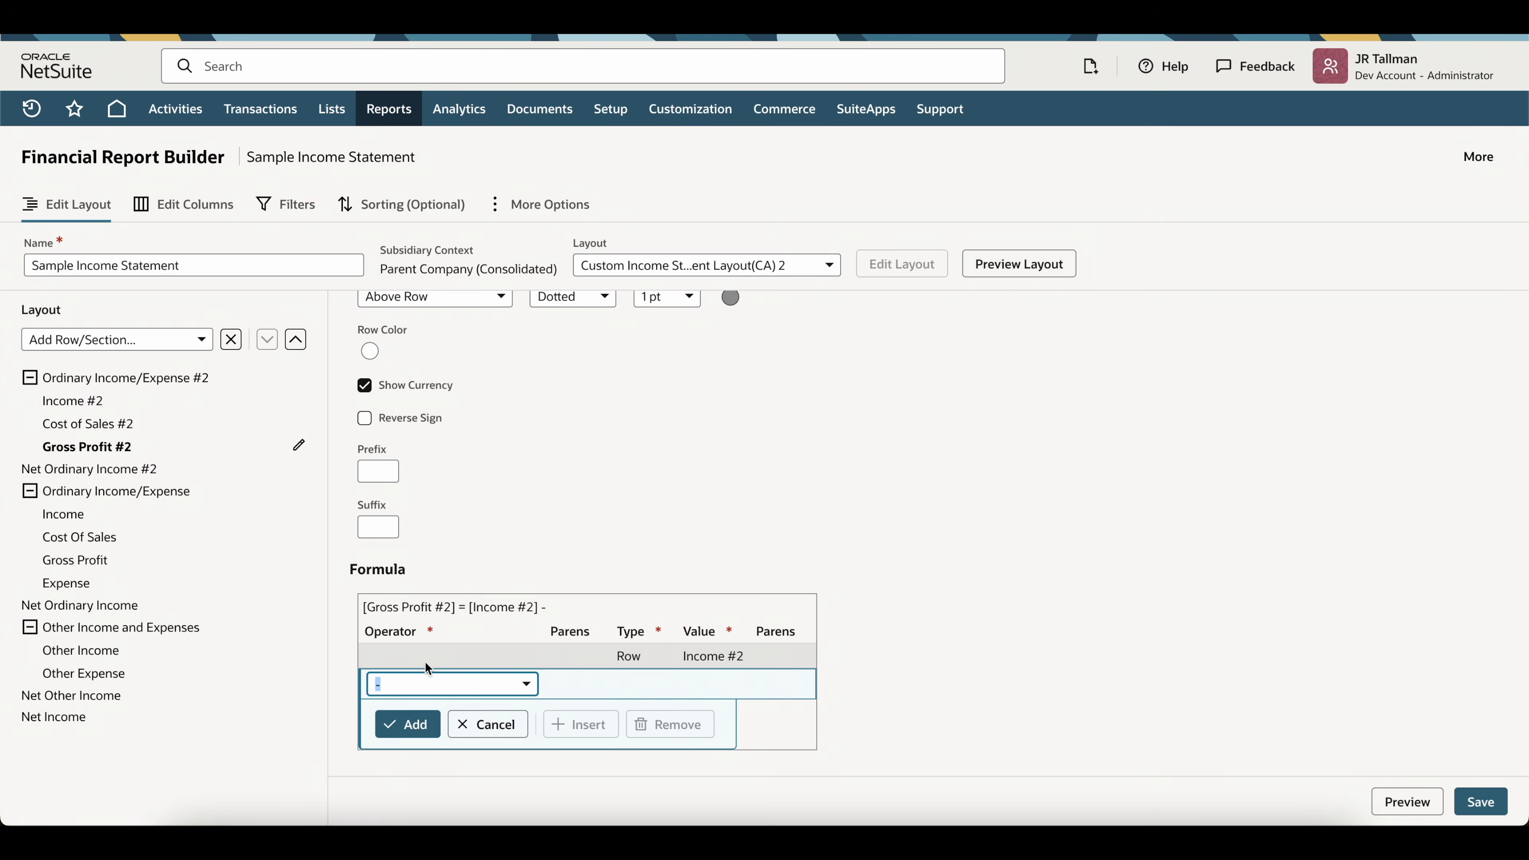
click(618, 685)
click(617, 685)
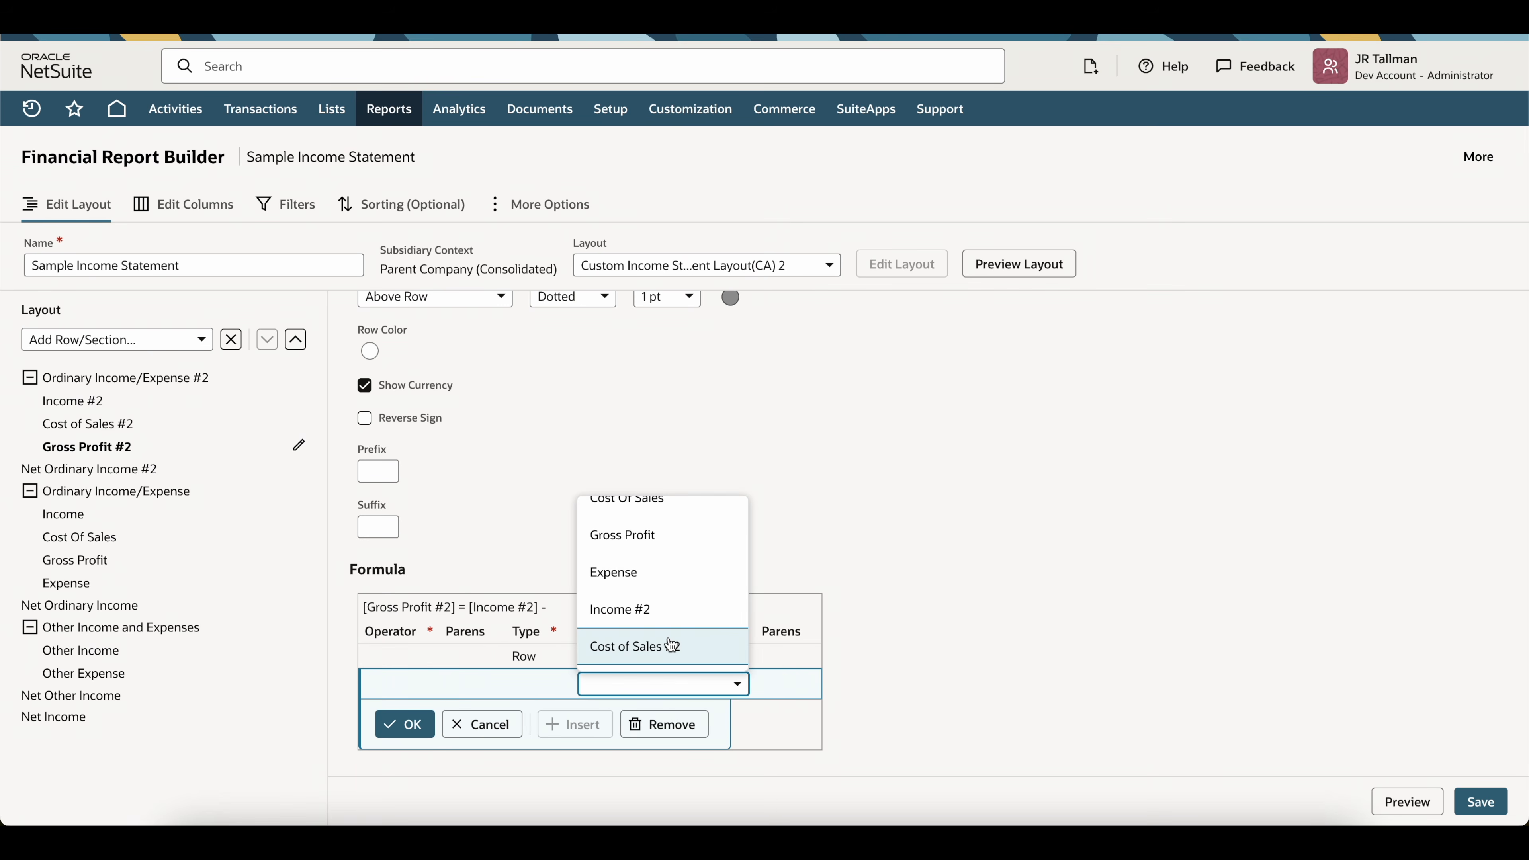
click(699, 644)
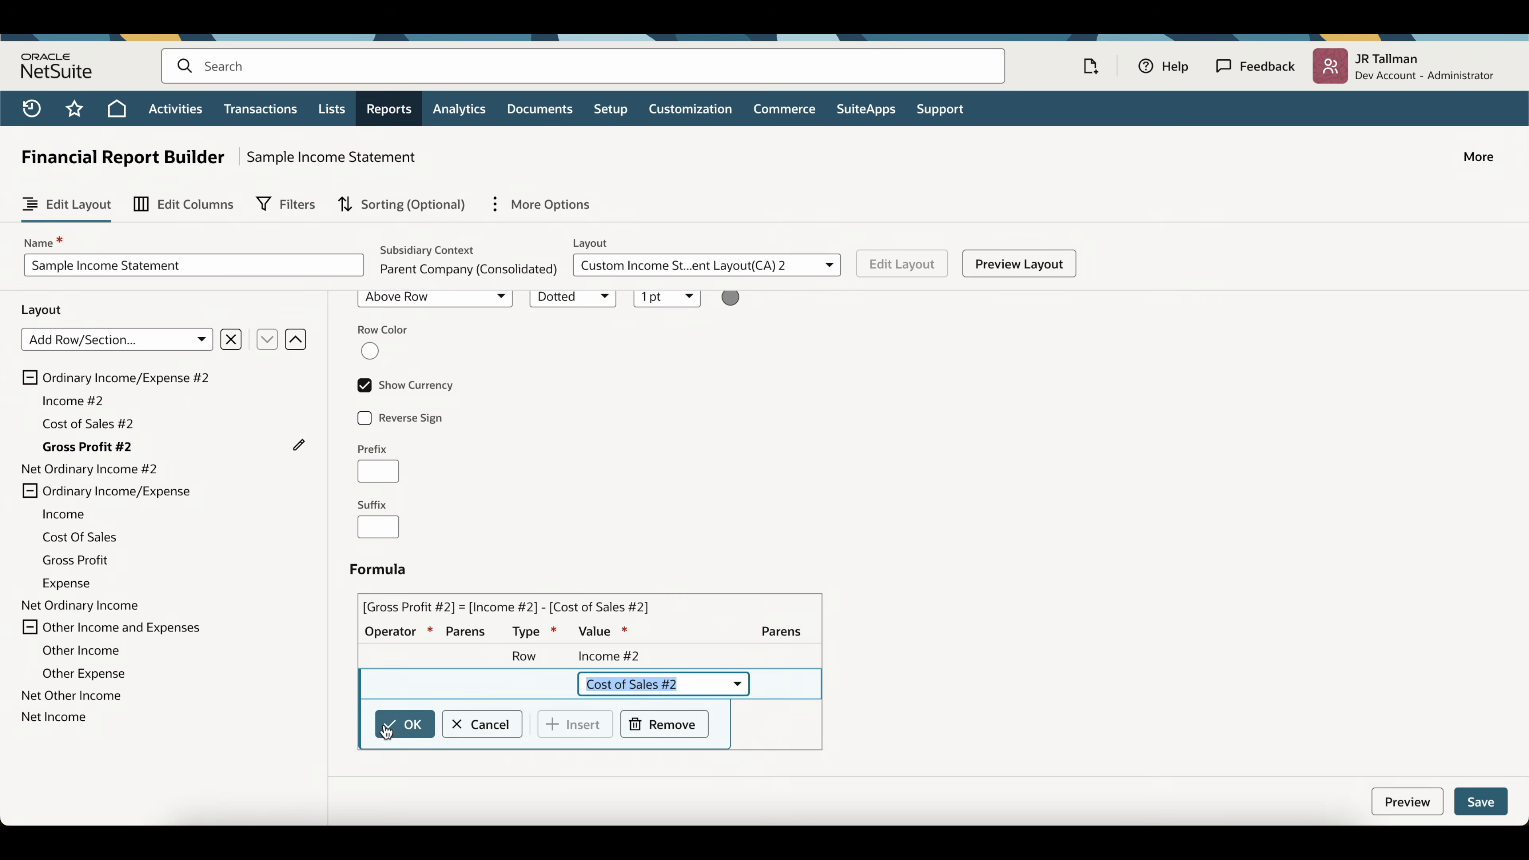
click(404, 724)
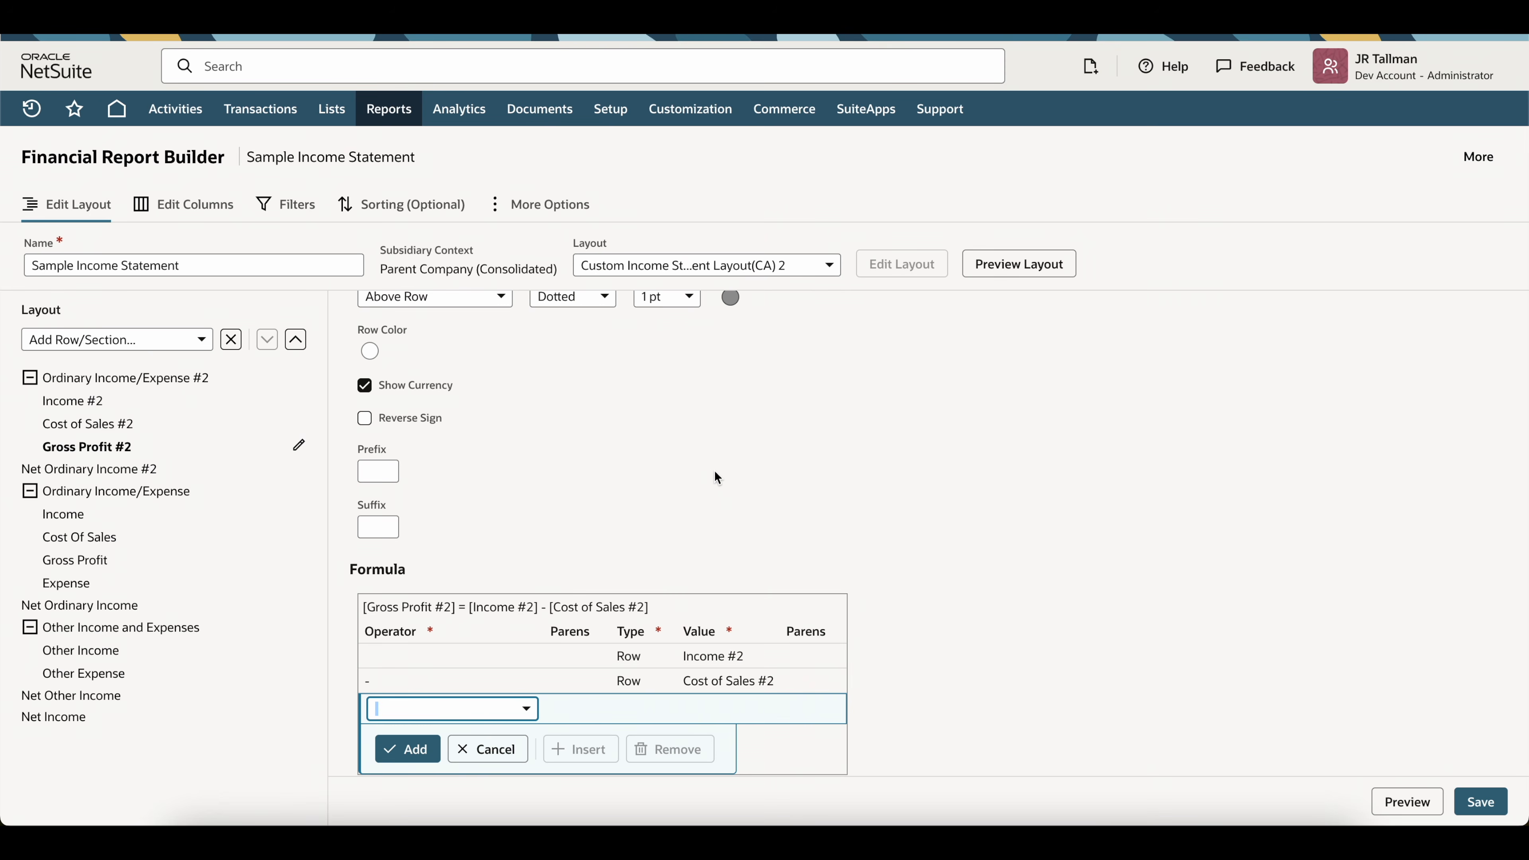
- Review the Gross Profit #2 row's line format options and formula, then check the row in the report preview and return to the customization
scroll(903, 662, up, 3)
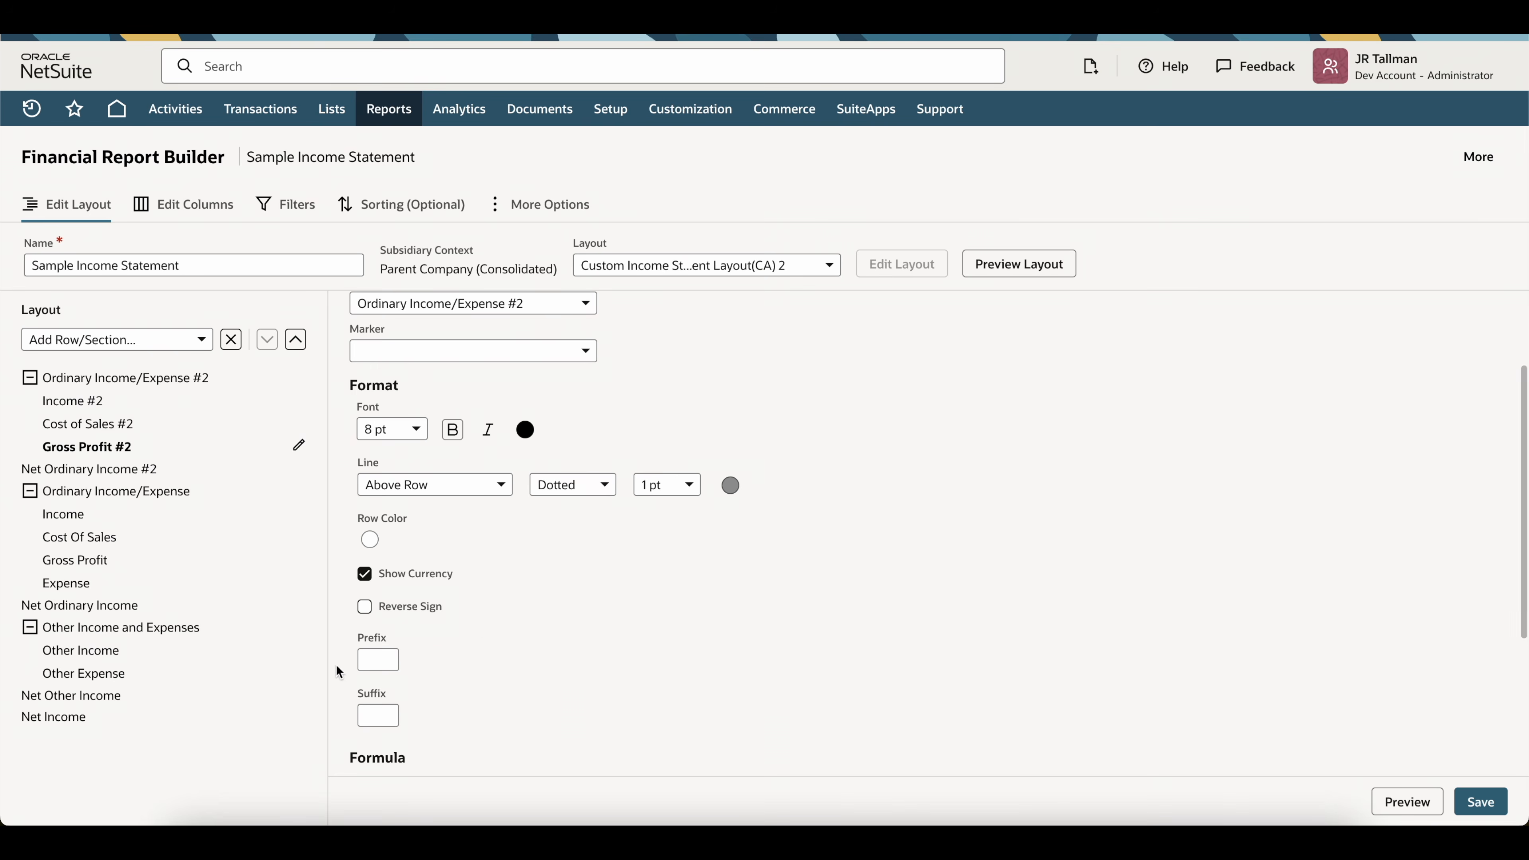
scroll(664, 585, down, 1)
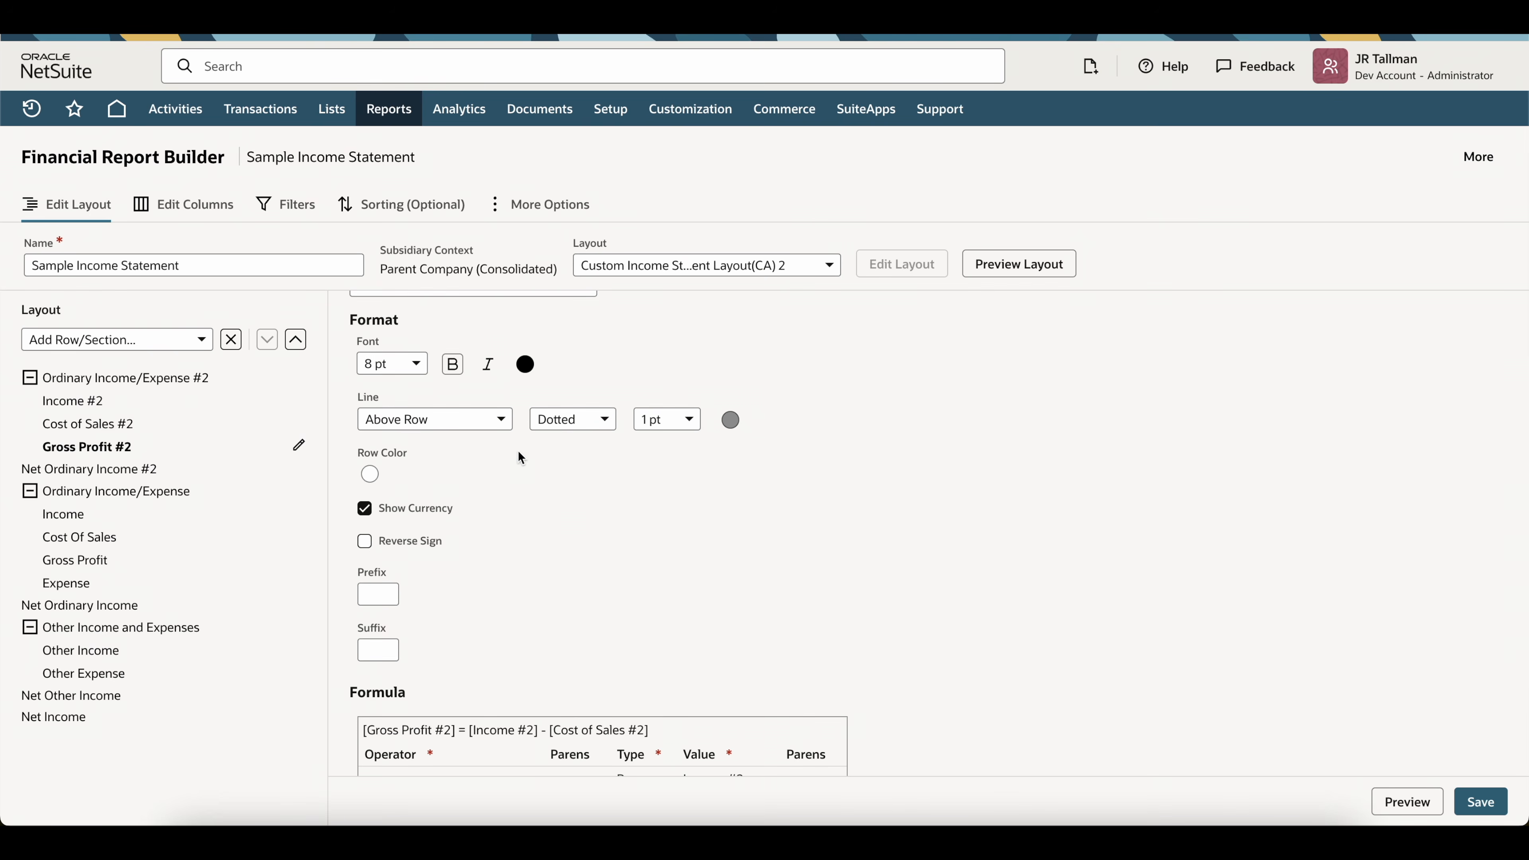
scroll(538, 572, down, 1)
click(575, 375)
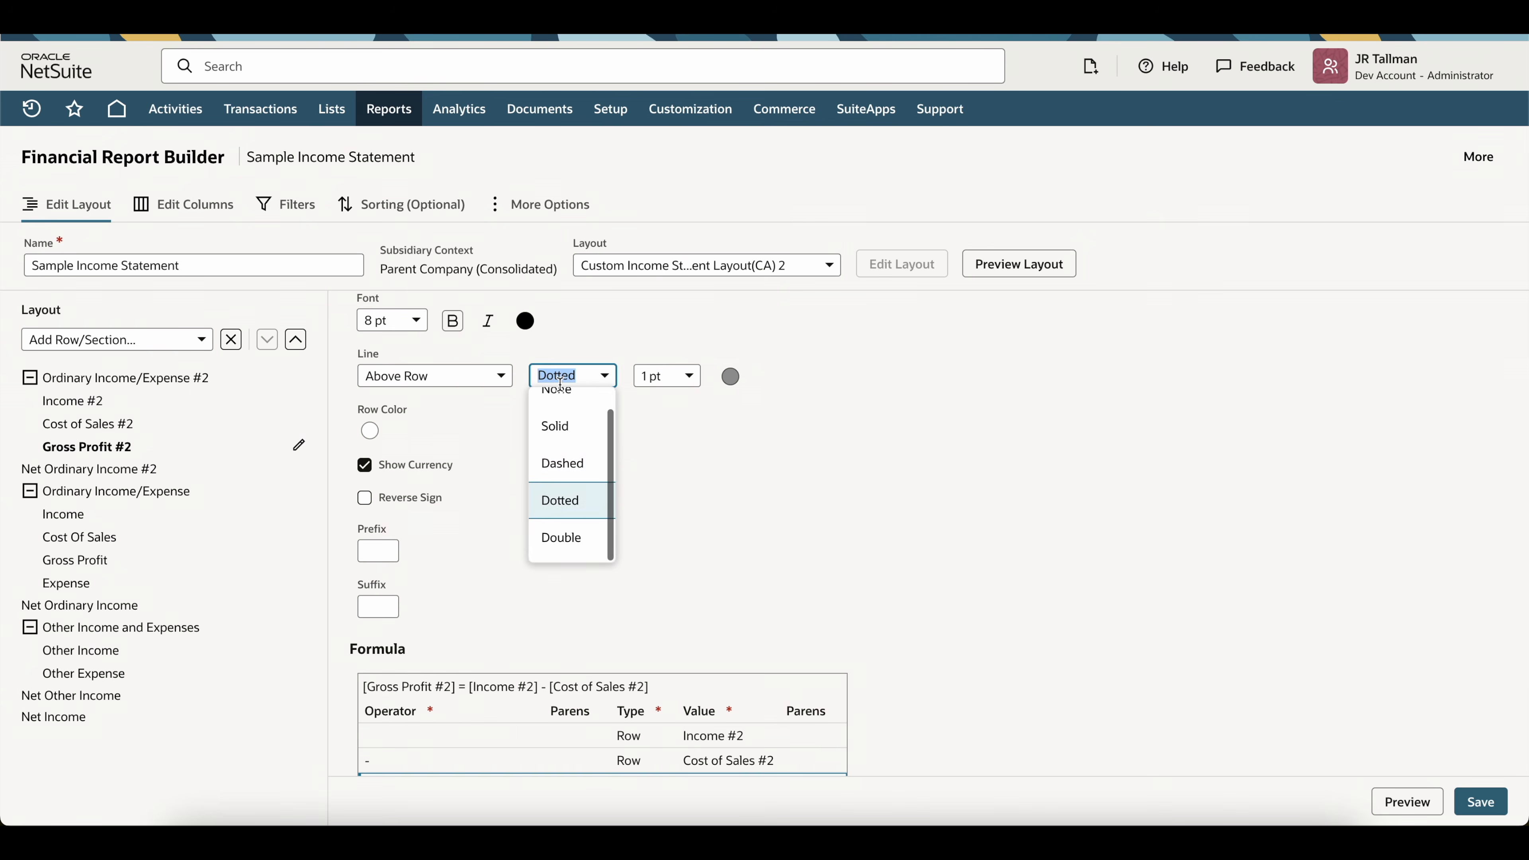
click(655, 375)
click(819, 480)
scroll(1188, 662, down, 2)
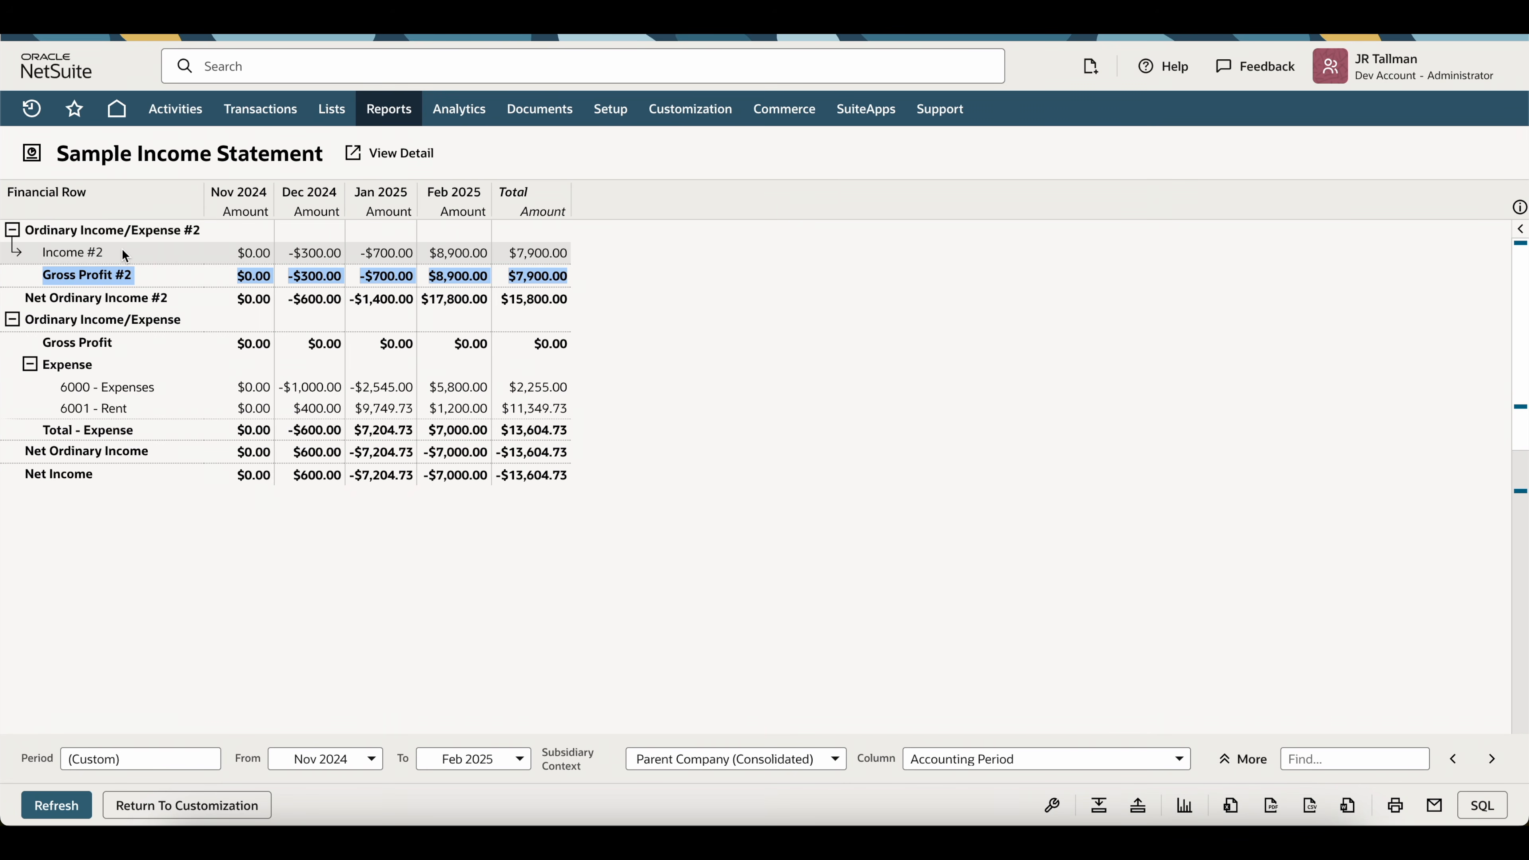
click(146, 804)
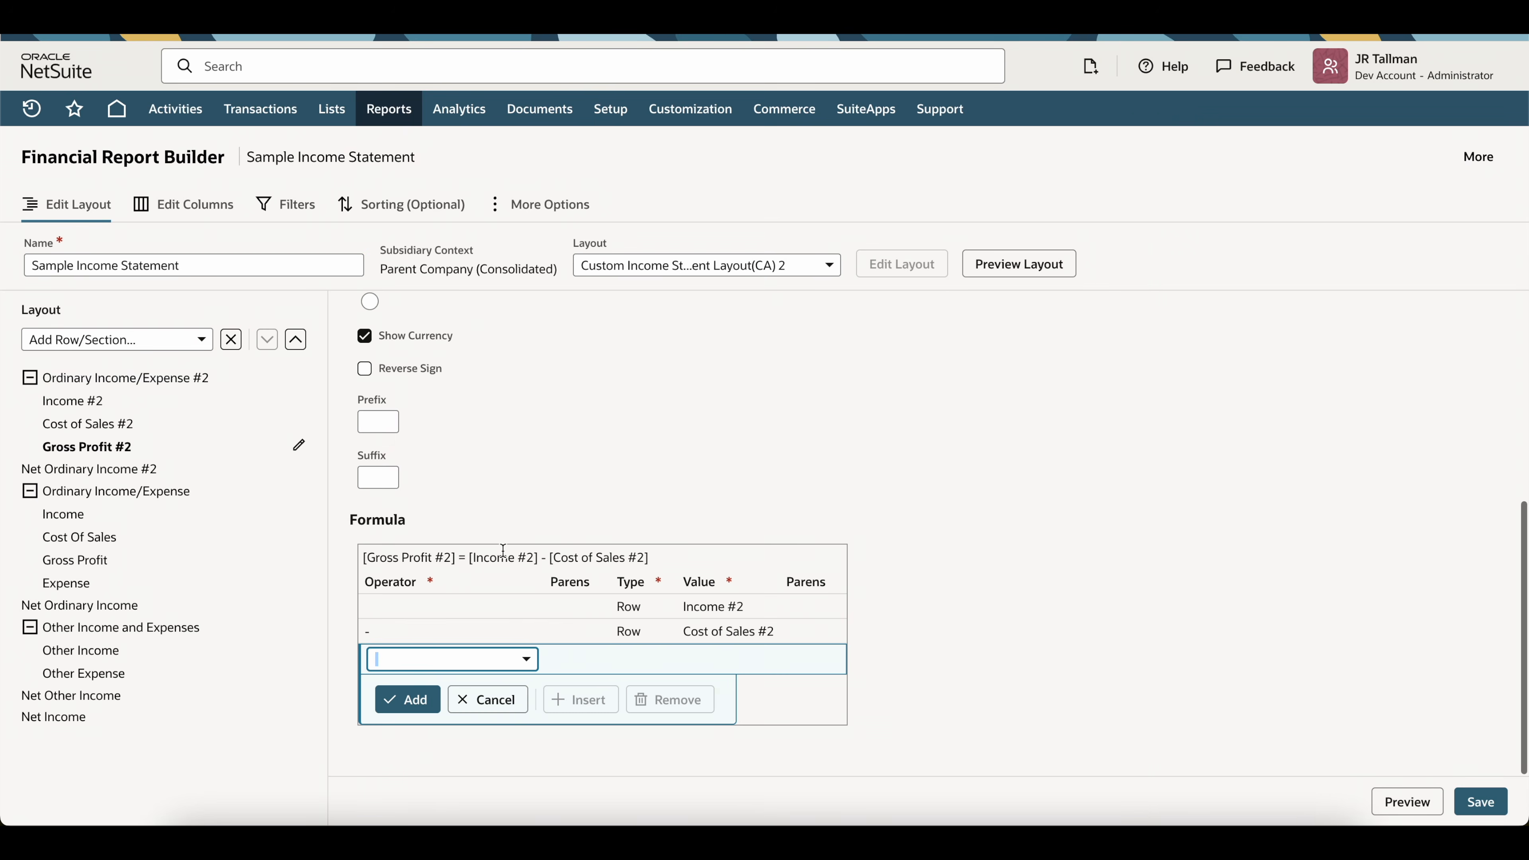
- Enable Show Zeros in the report's additional options and preview the report
click(547, 212)
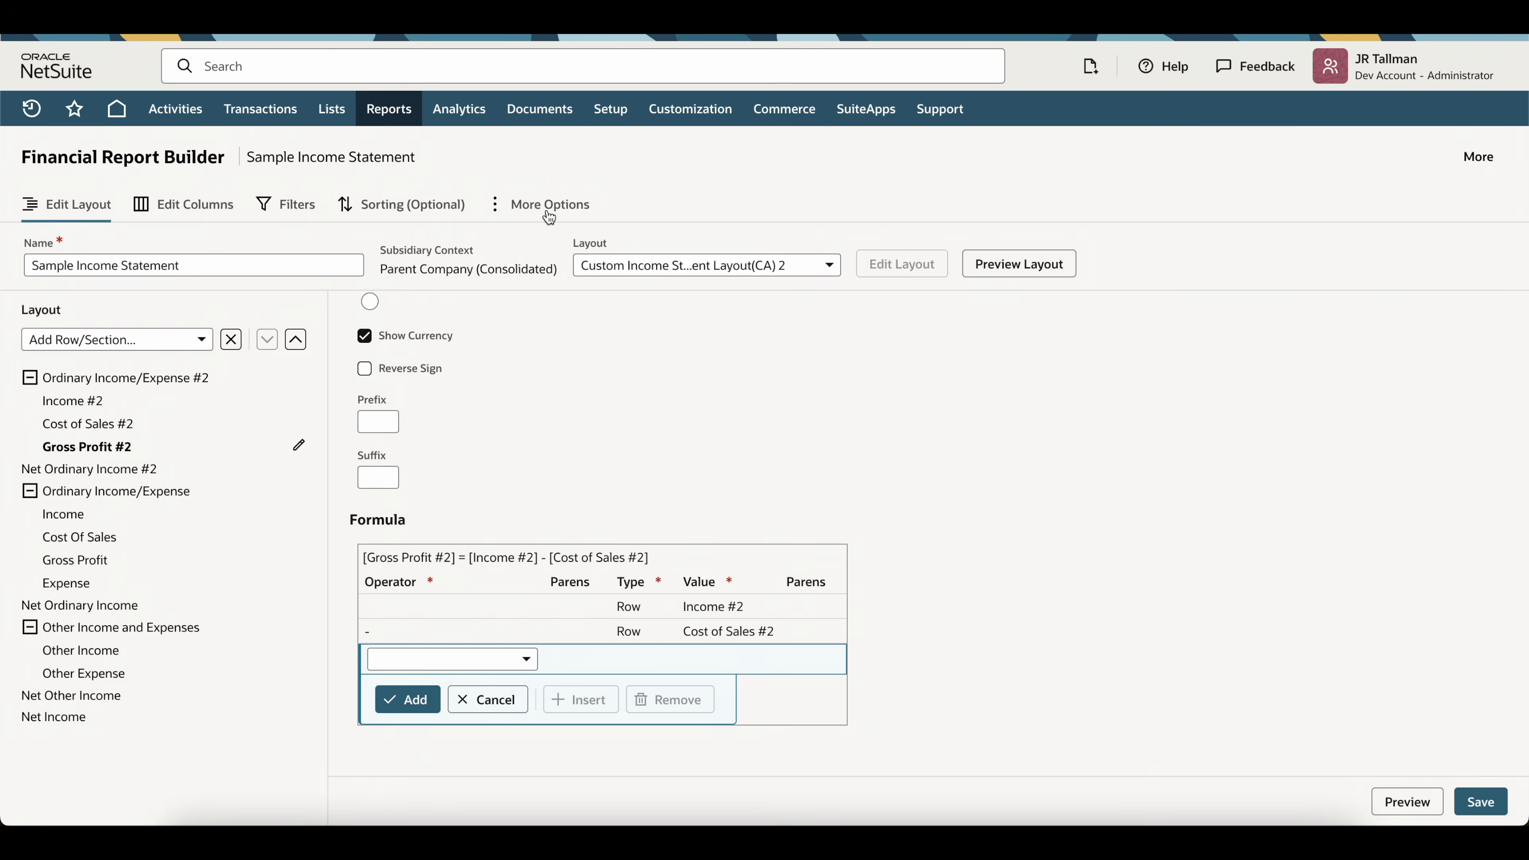
drag(106, 423, 28, 433)
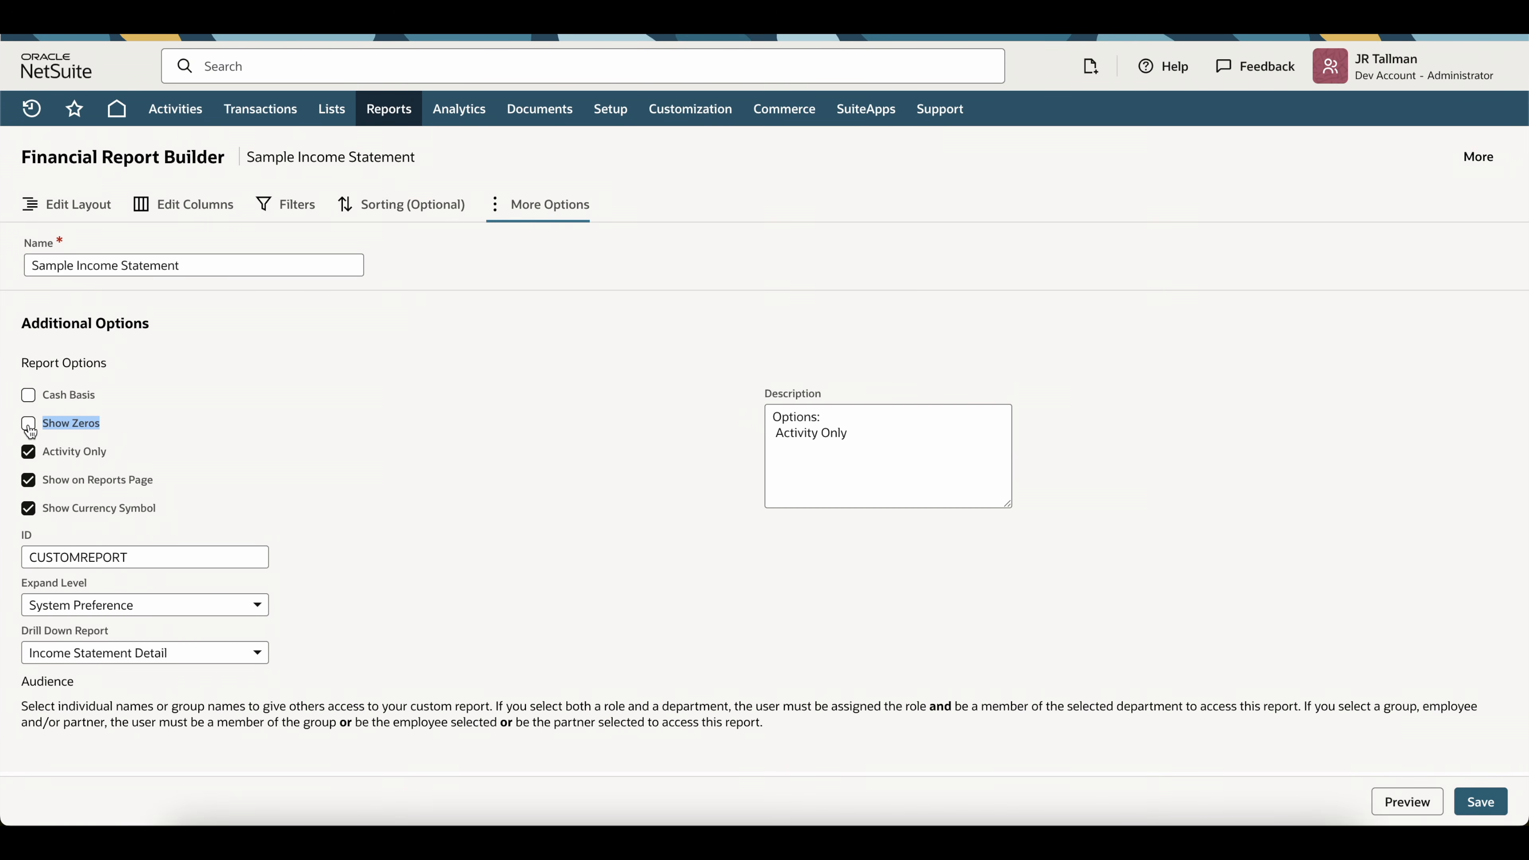
click(28, 426)
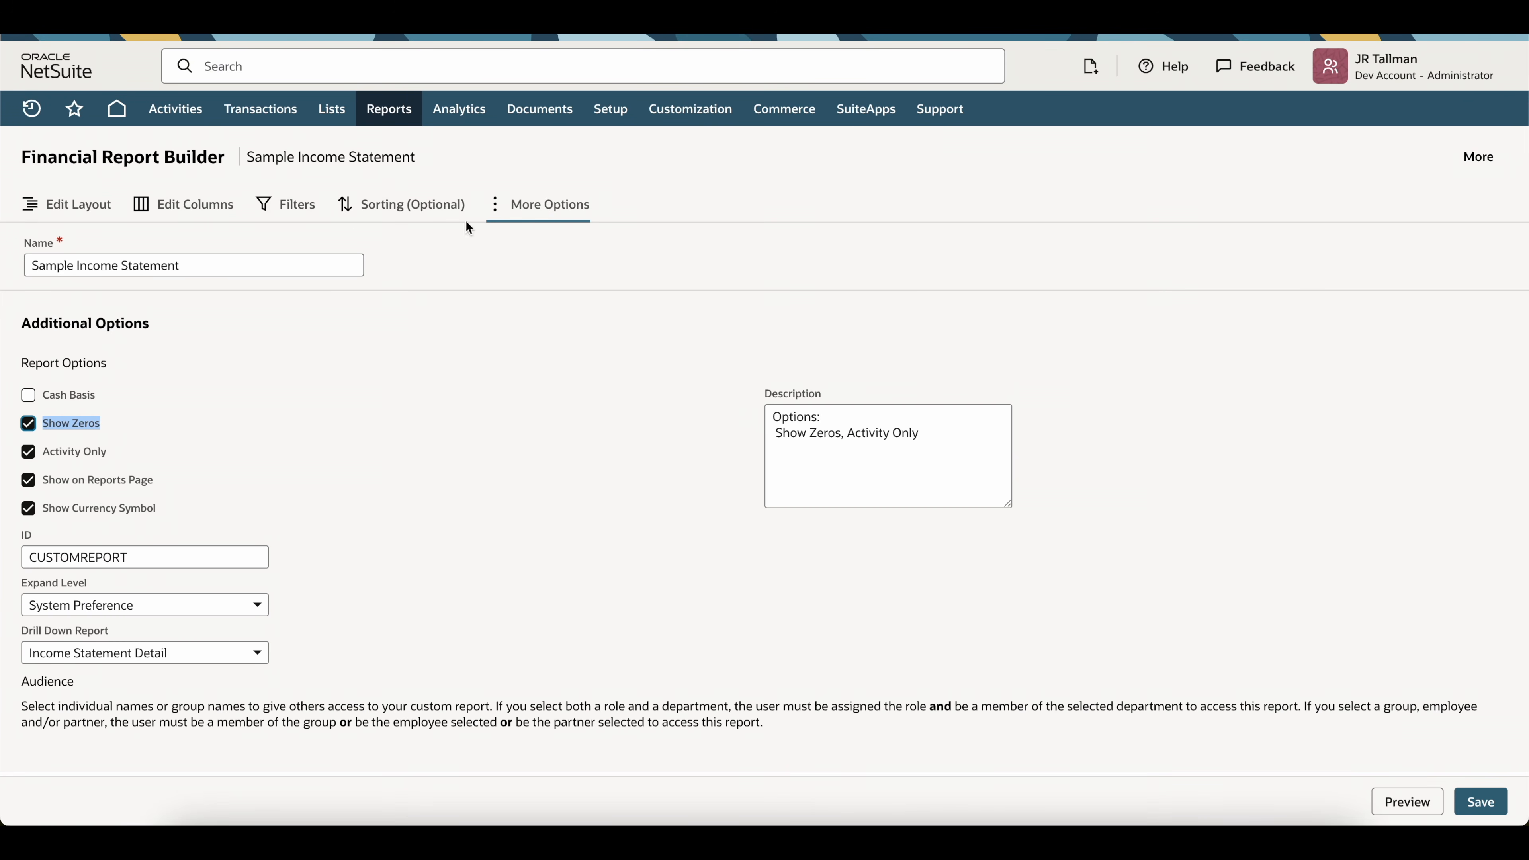
click(1407, 802)
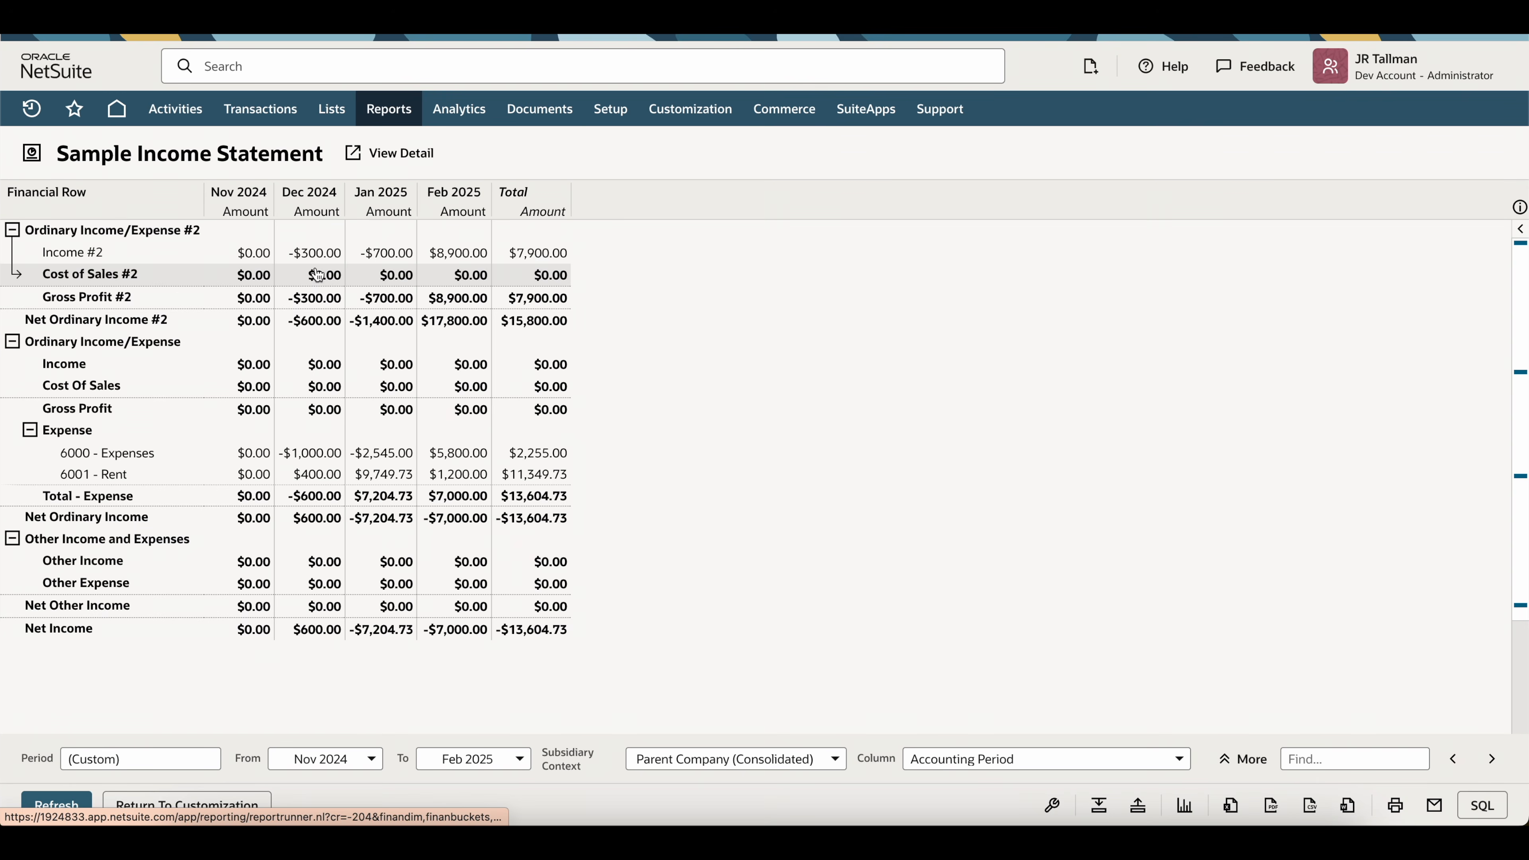
- Examine the Cost of Sales #2, Income #2 and Ordinary Income/Expense rows in the preview, then return to the customization
drag(229, 281, 566, 277)
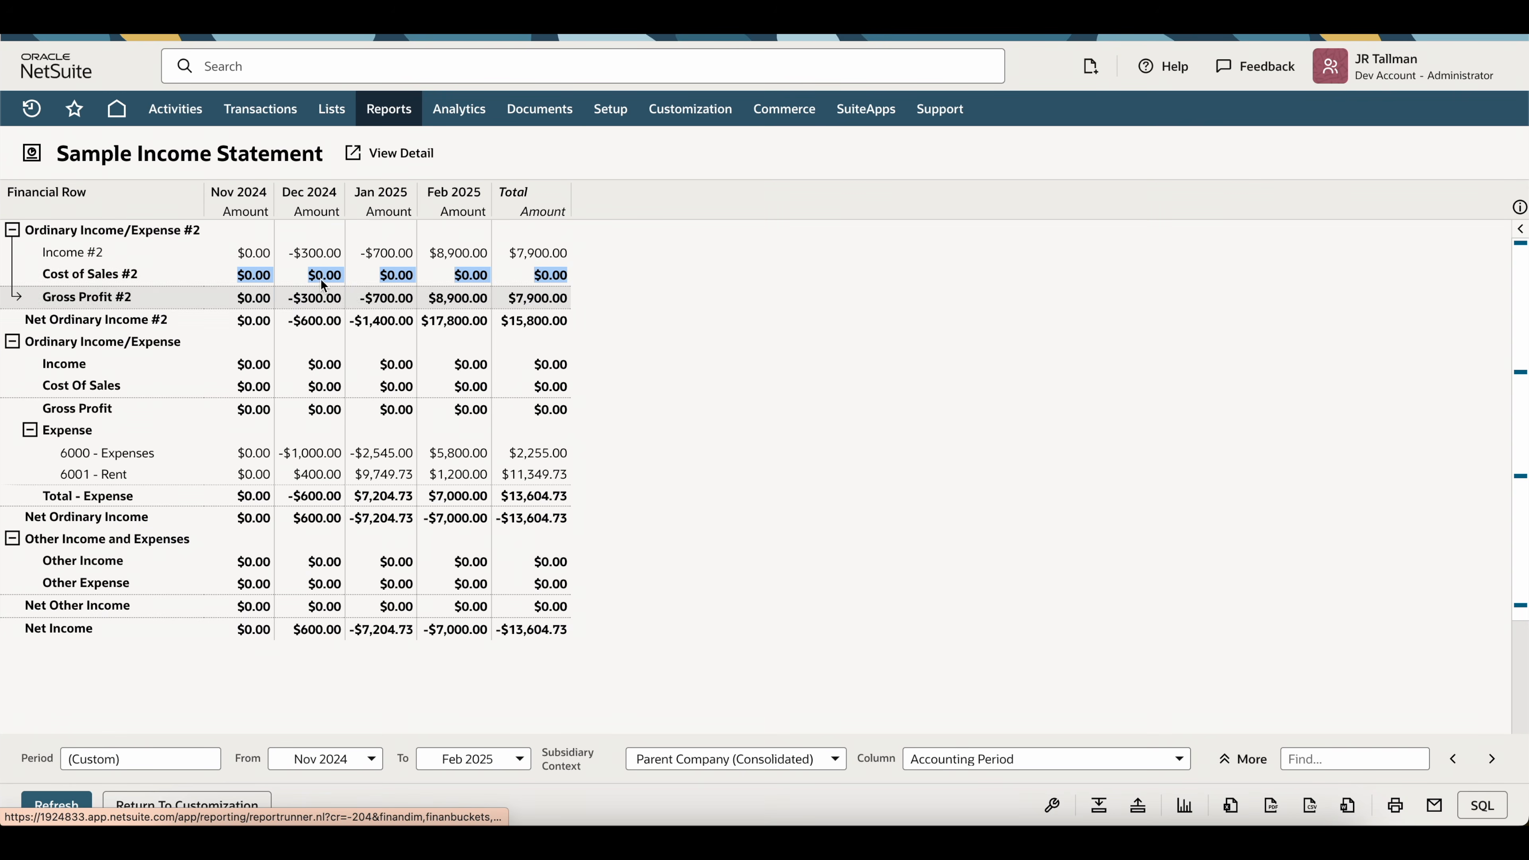
drag(41, 274, 564, 276)
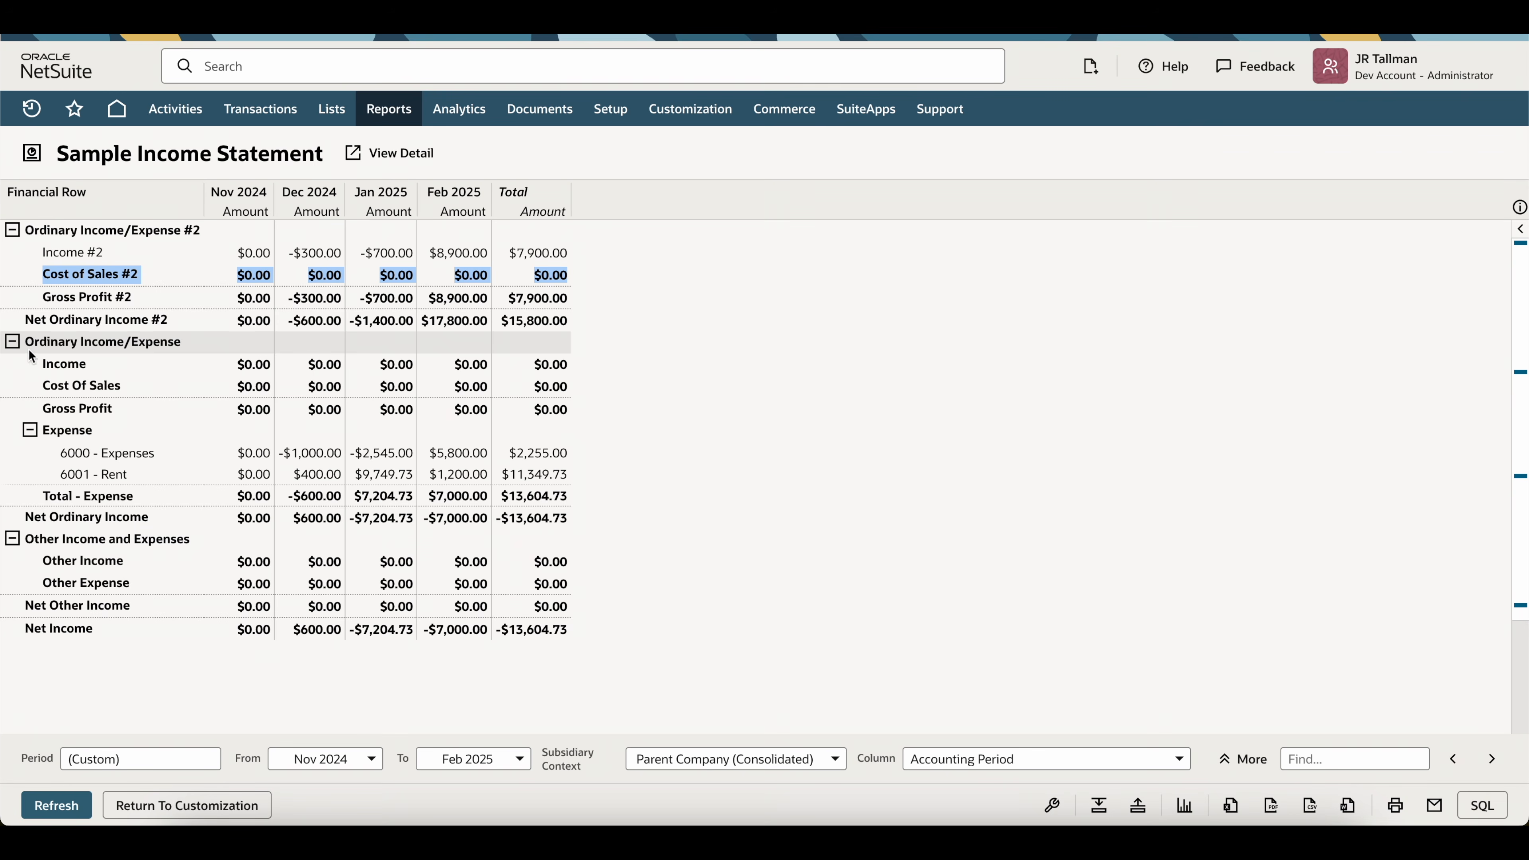
drag(27, 339, 180, 340)
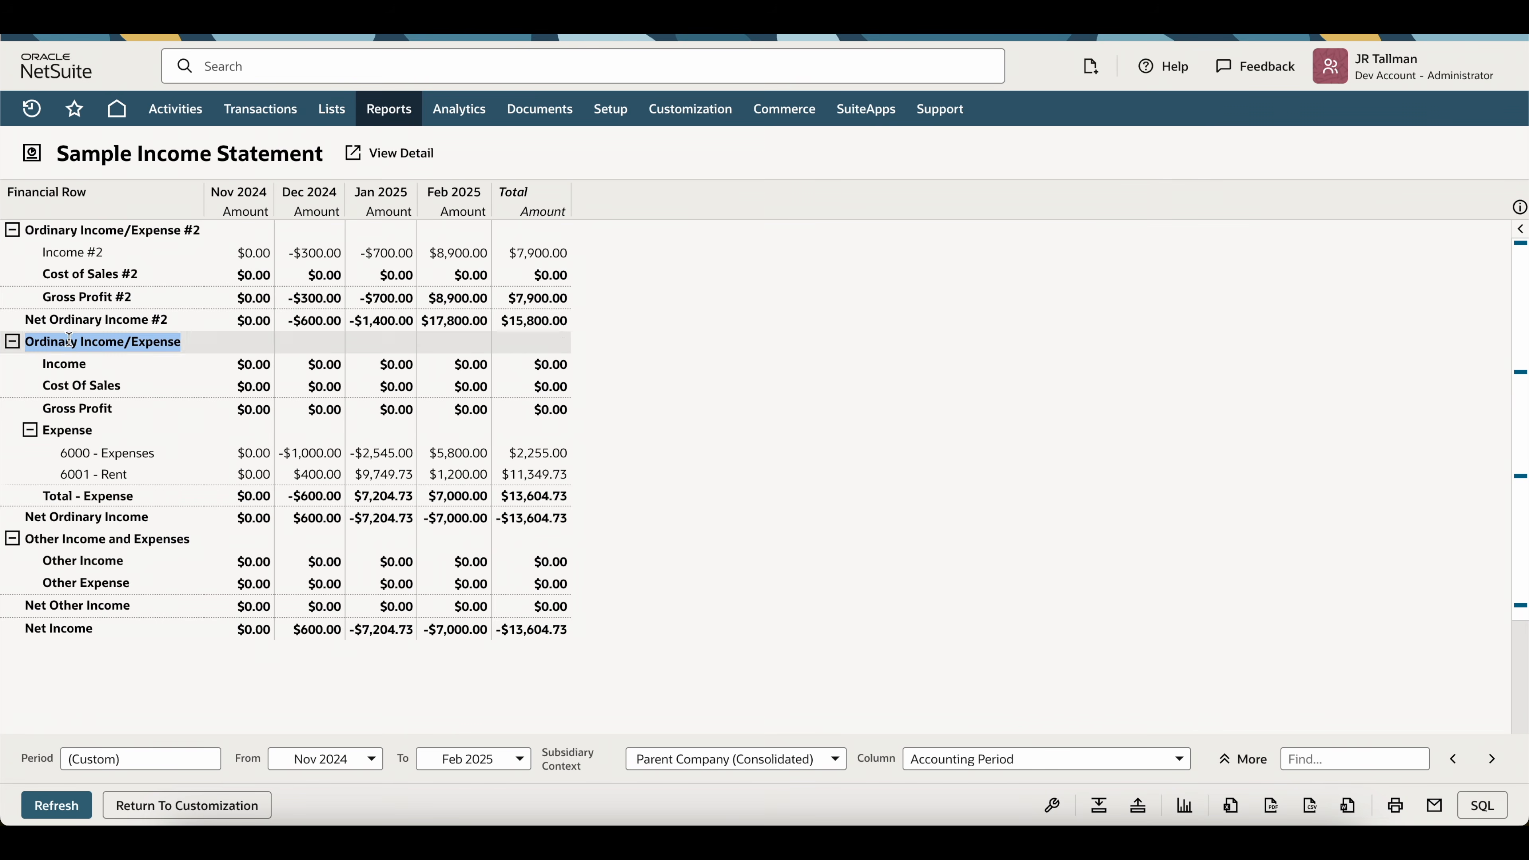
drag(41, 252, 96, 252)
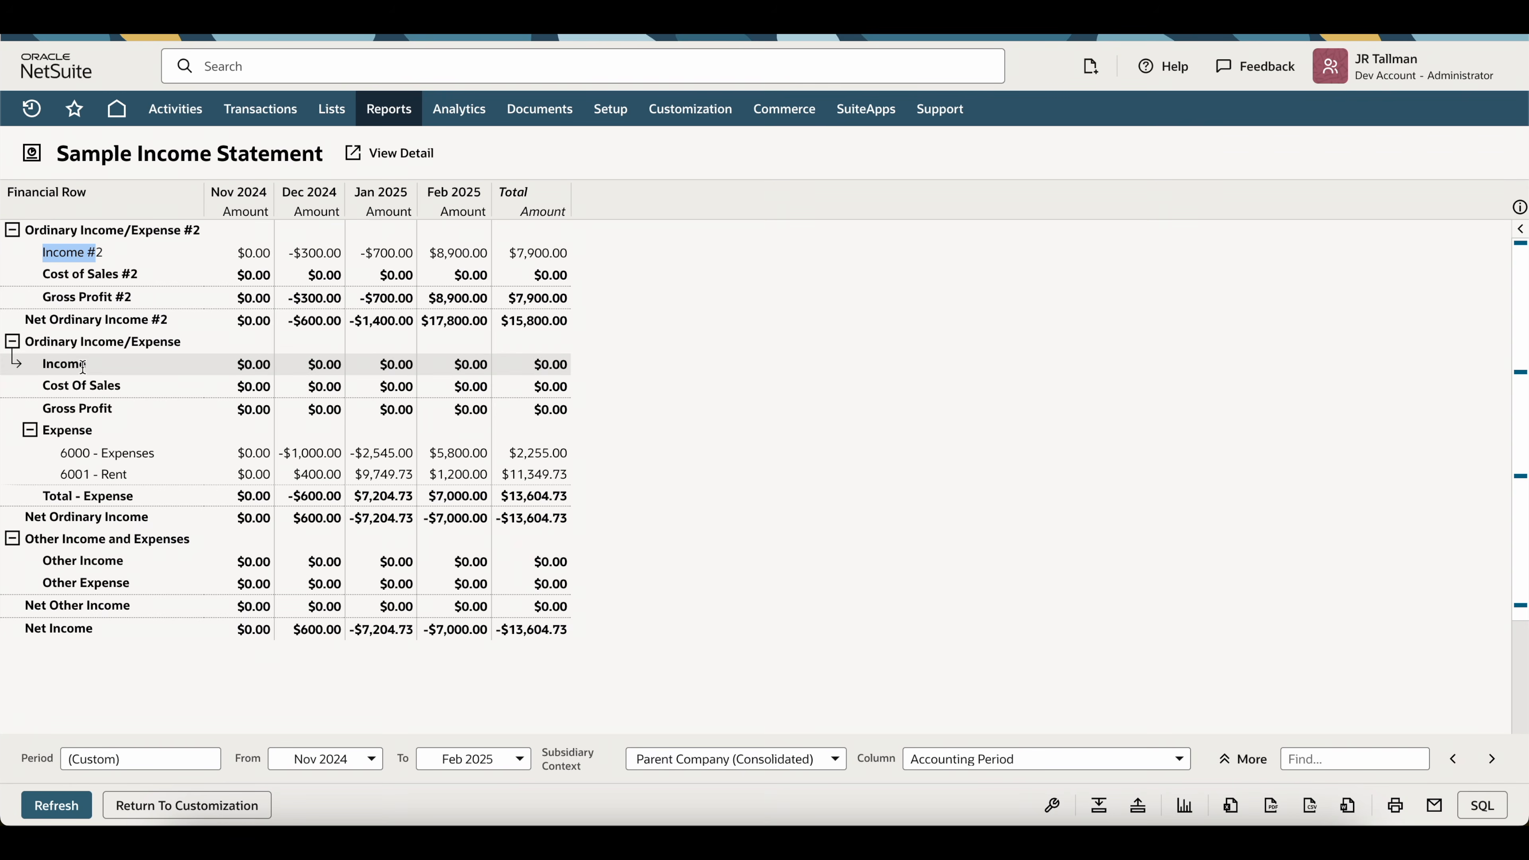
click(239, 805)
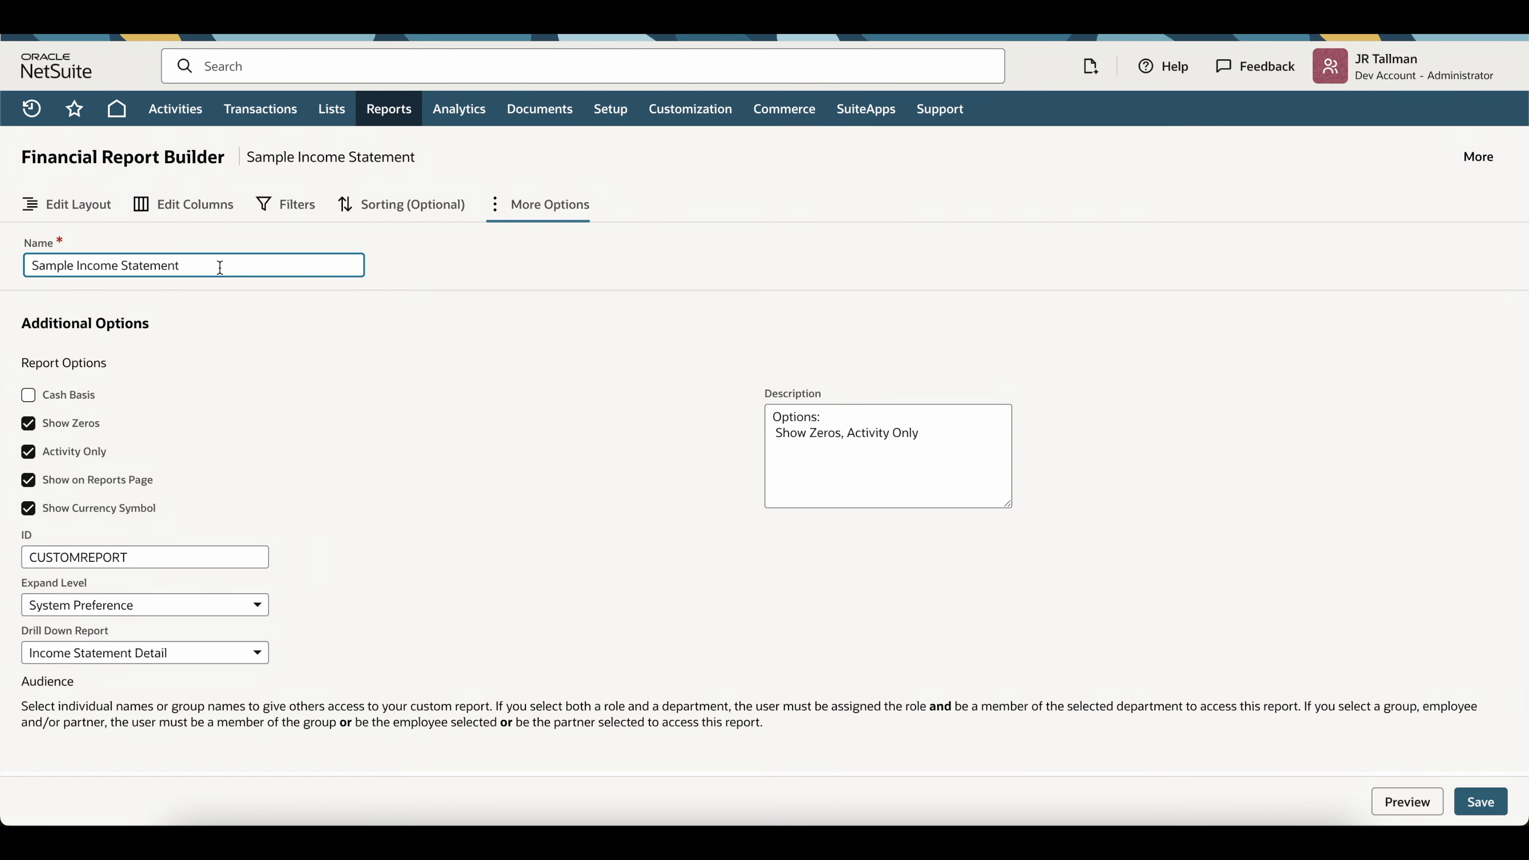
- Add a text row between Cost of Sales #2 and Gross Profit #2 in the layout and clear its text
click(91, 208)
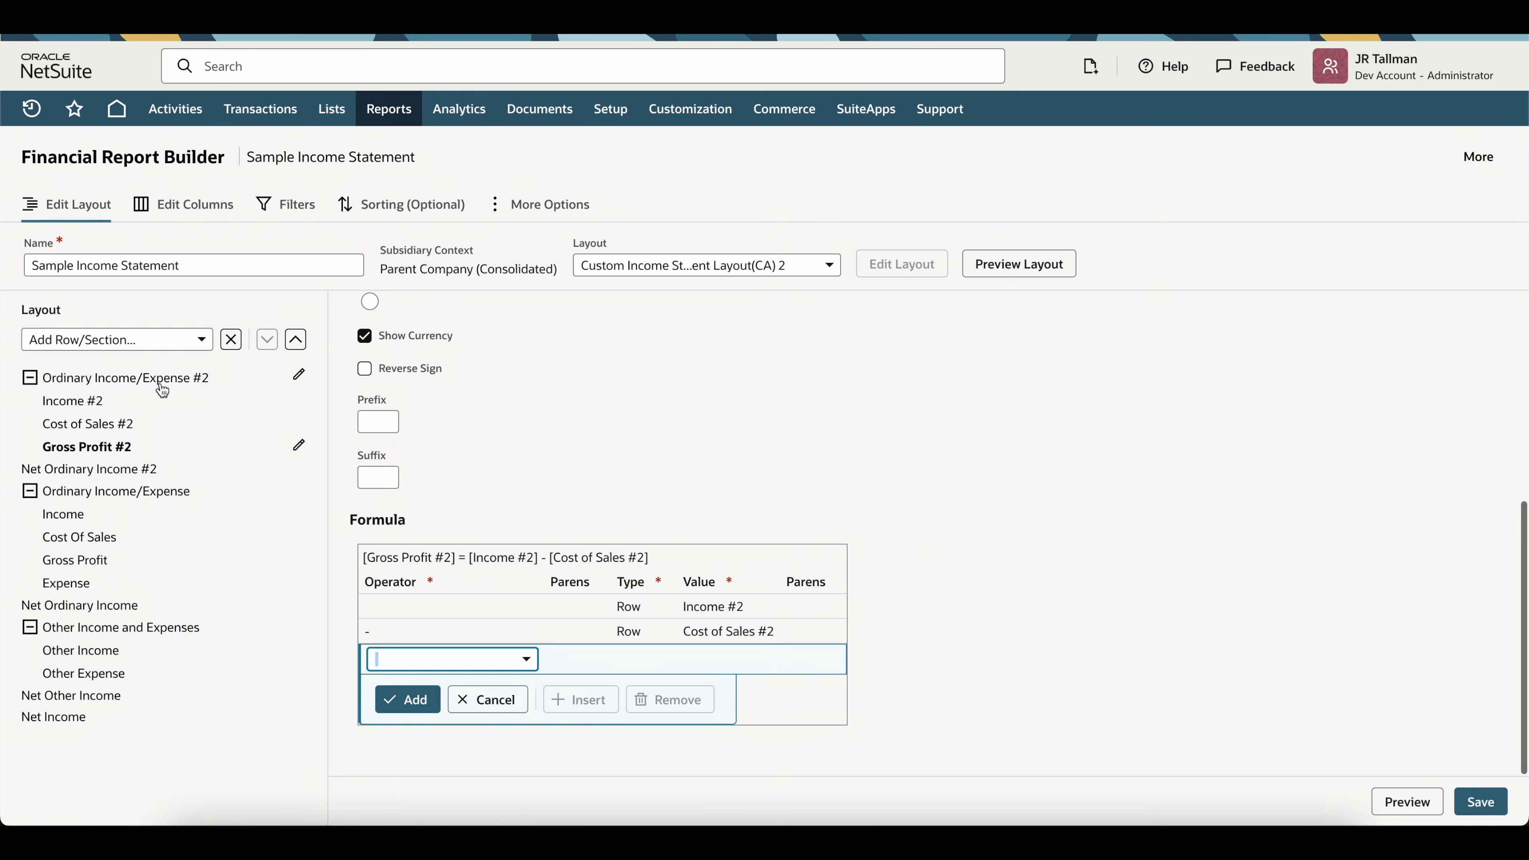
click(115, 339)
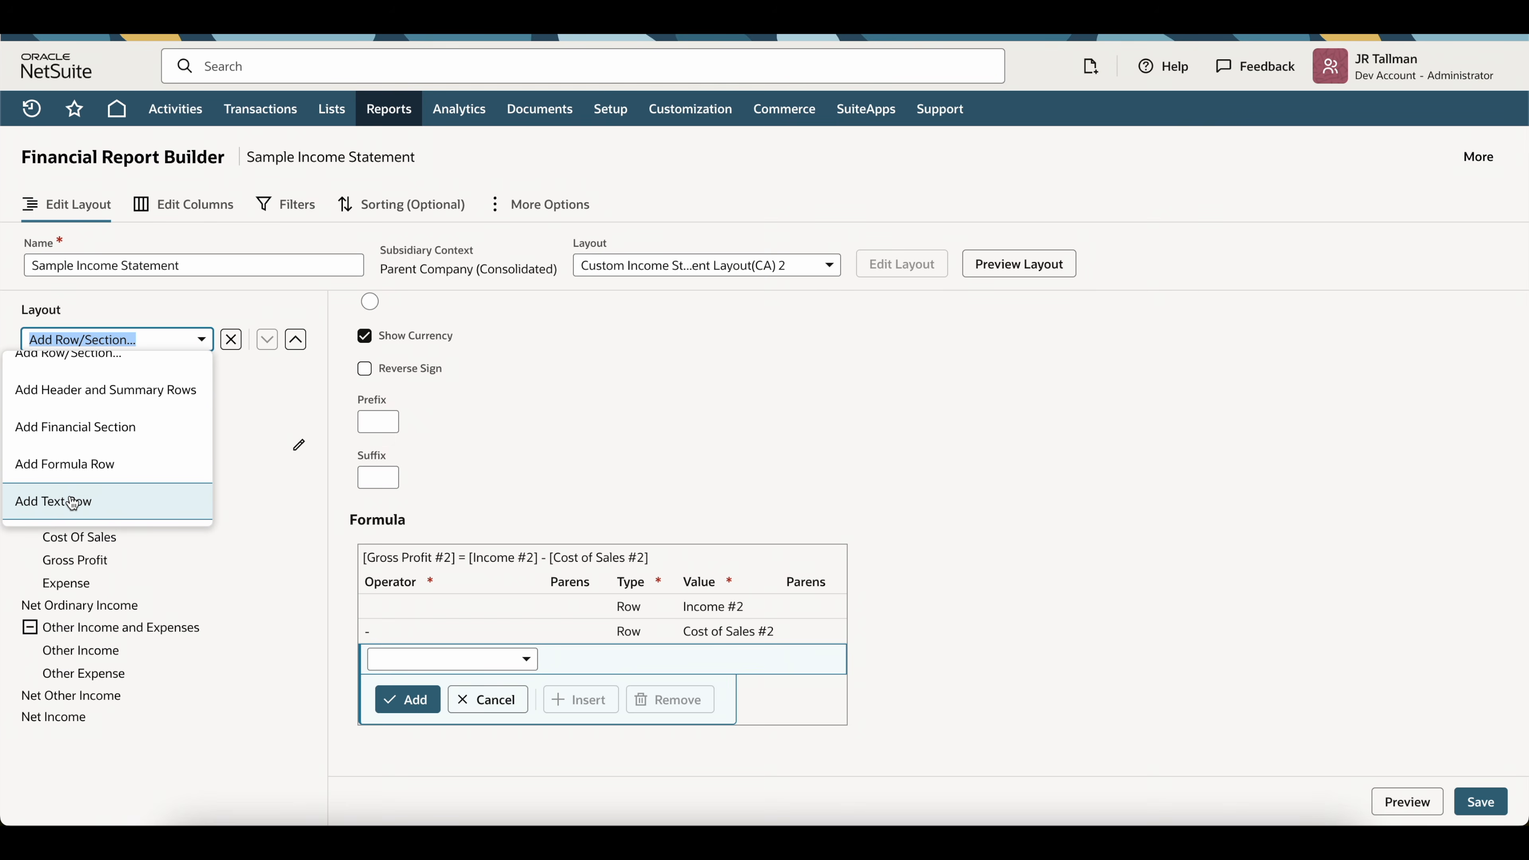
click(95, 508)
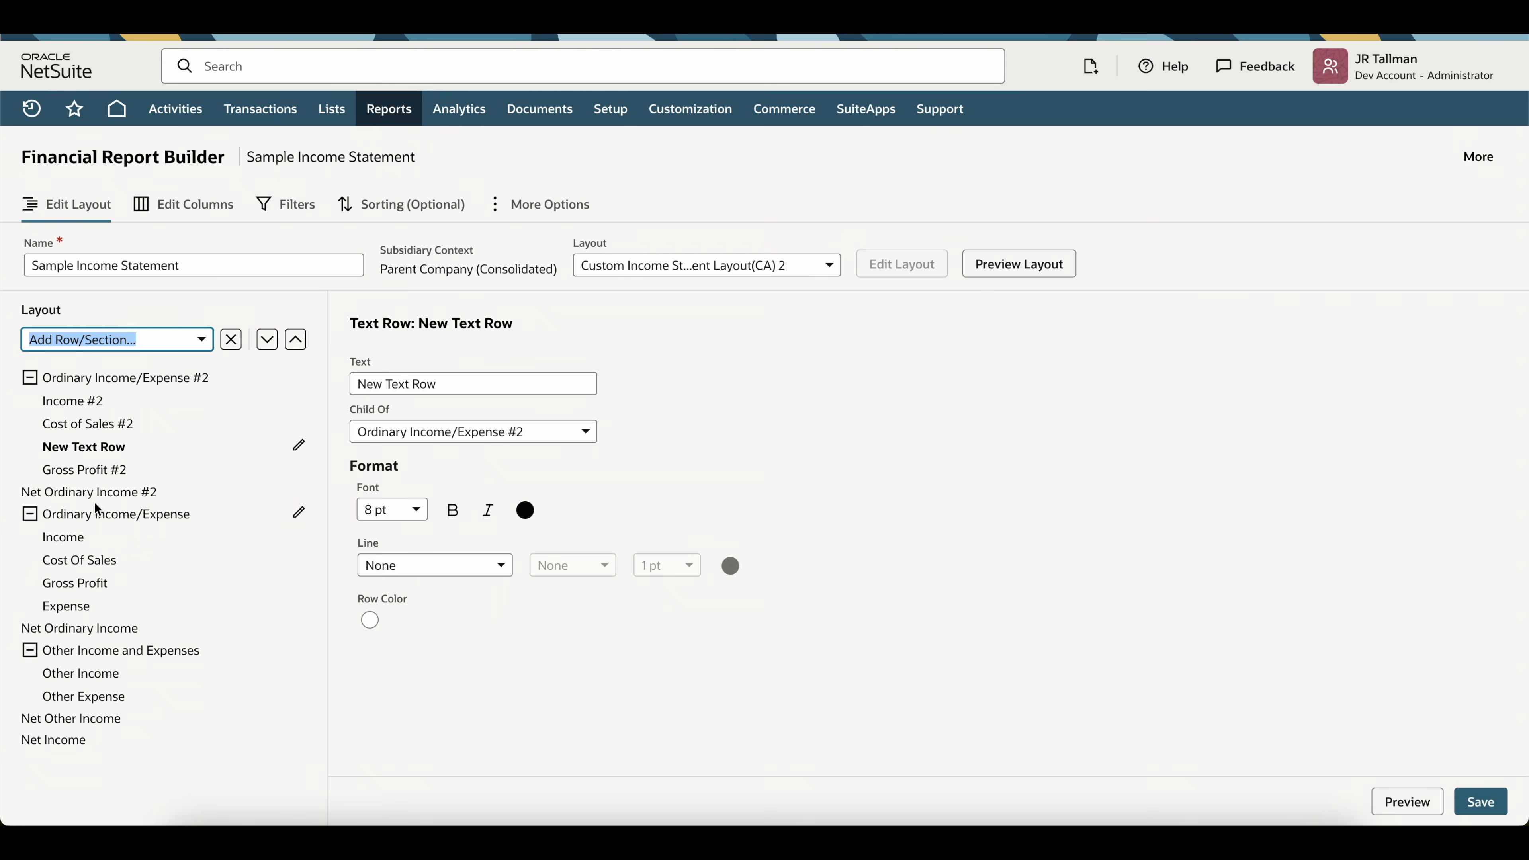
drag(95, 458, 104, 449)
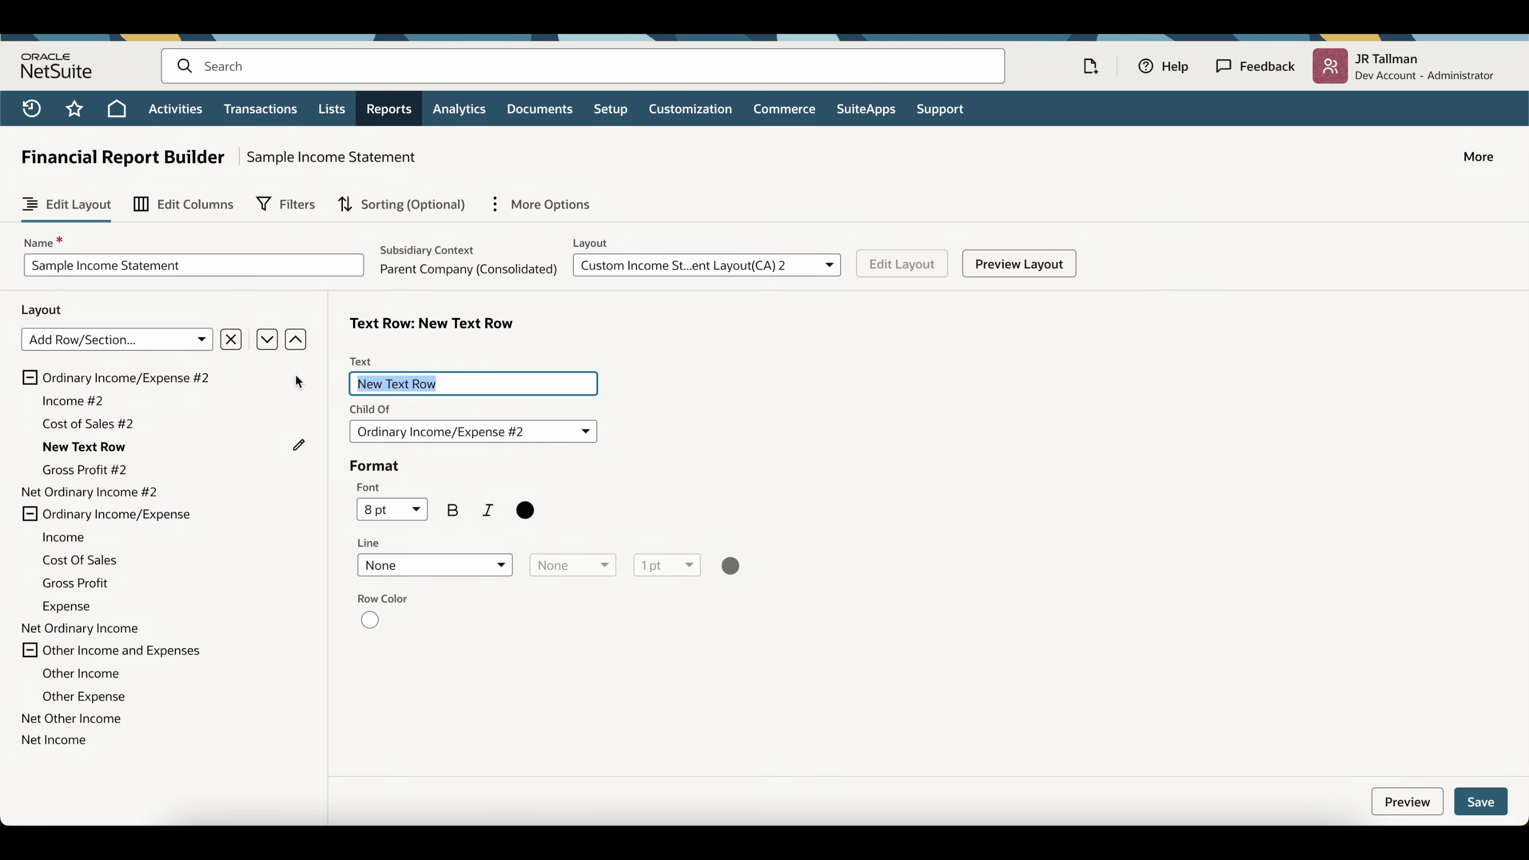
key(BackSpace)
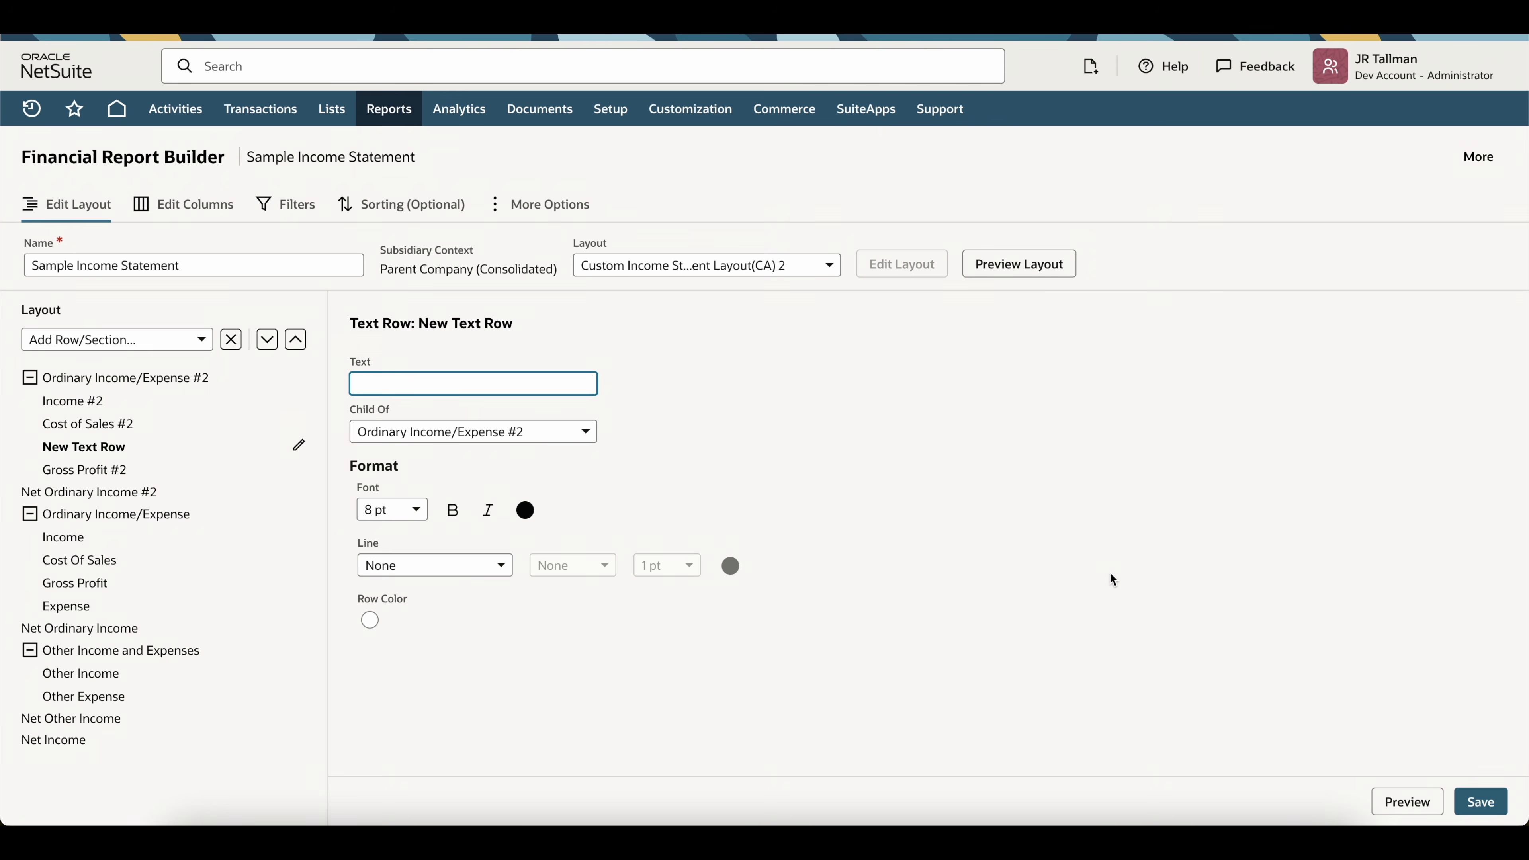
- Keep the new text row under Ordinary Income/Expense #2 blank, preview the report and return to the customization
click(1110, 580)
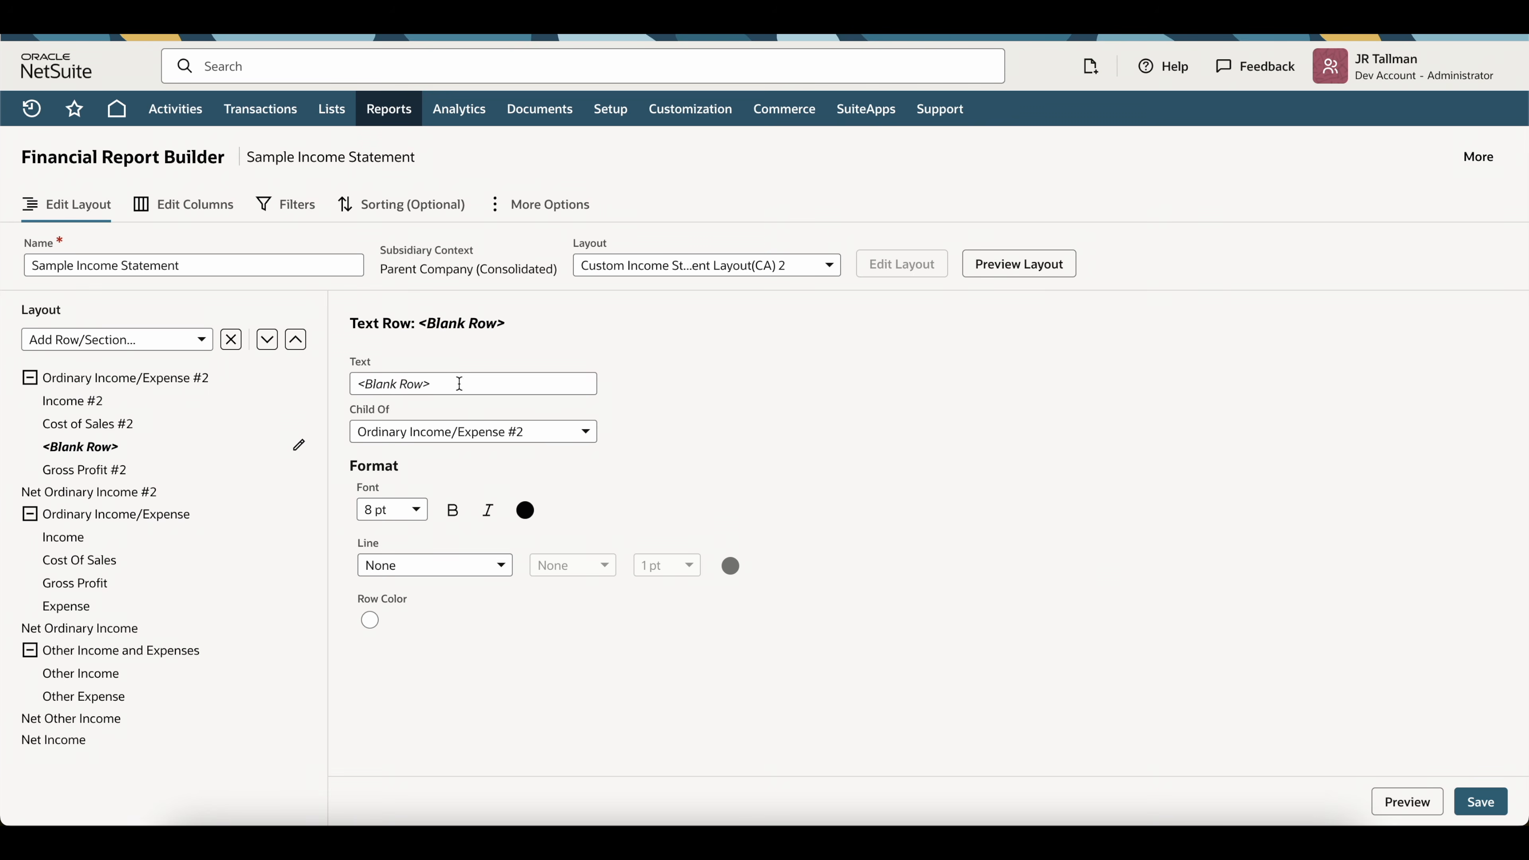
click(523, 510)
click(861, 509)
click(1407, 802)
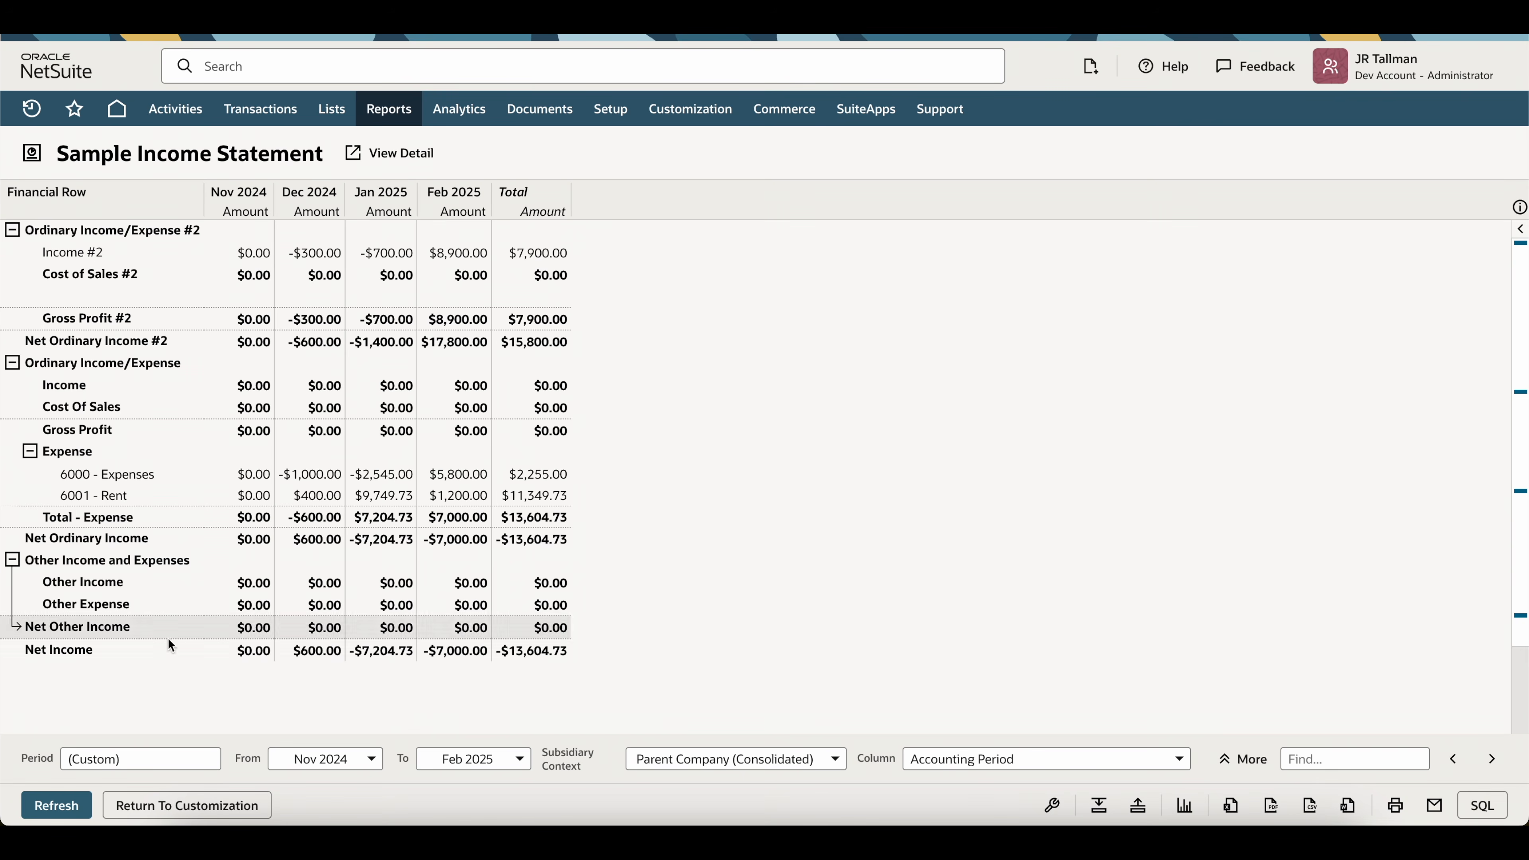
click(158, 806)
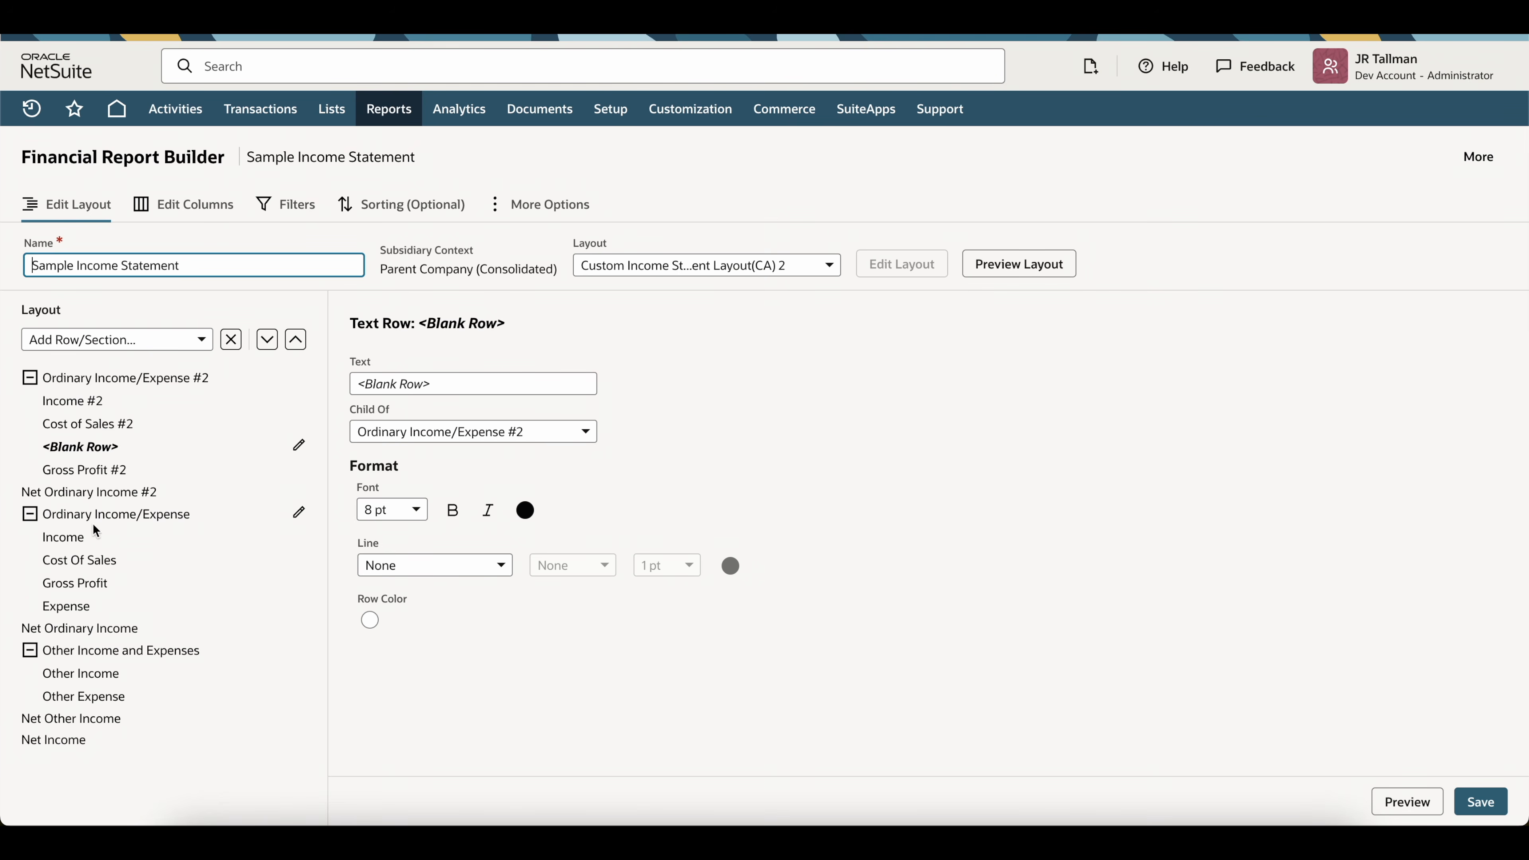
- Try to delete the Income and Gross Profit rows from the original Ordinary Income/Expense section
click(74, 547)
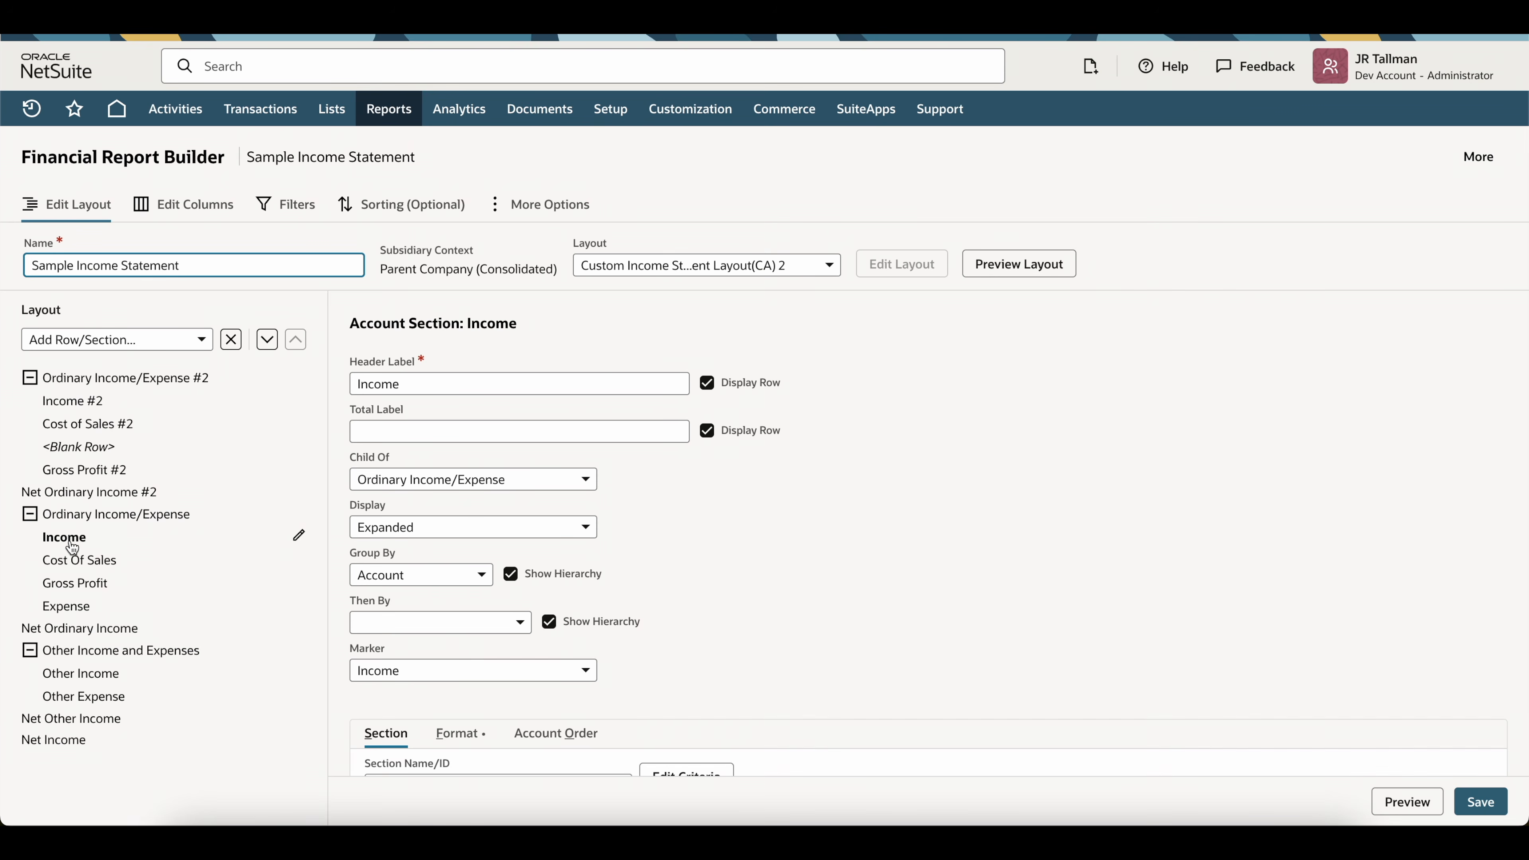
click(232, 341)
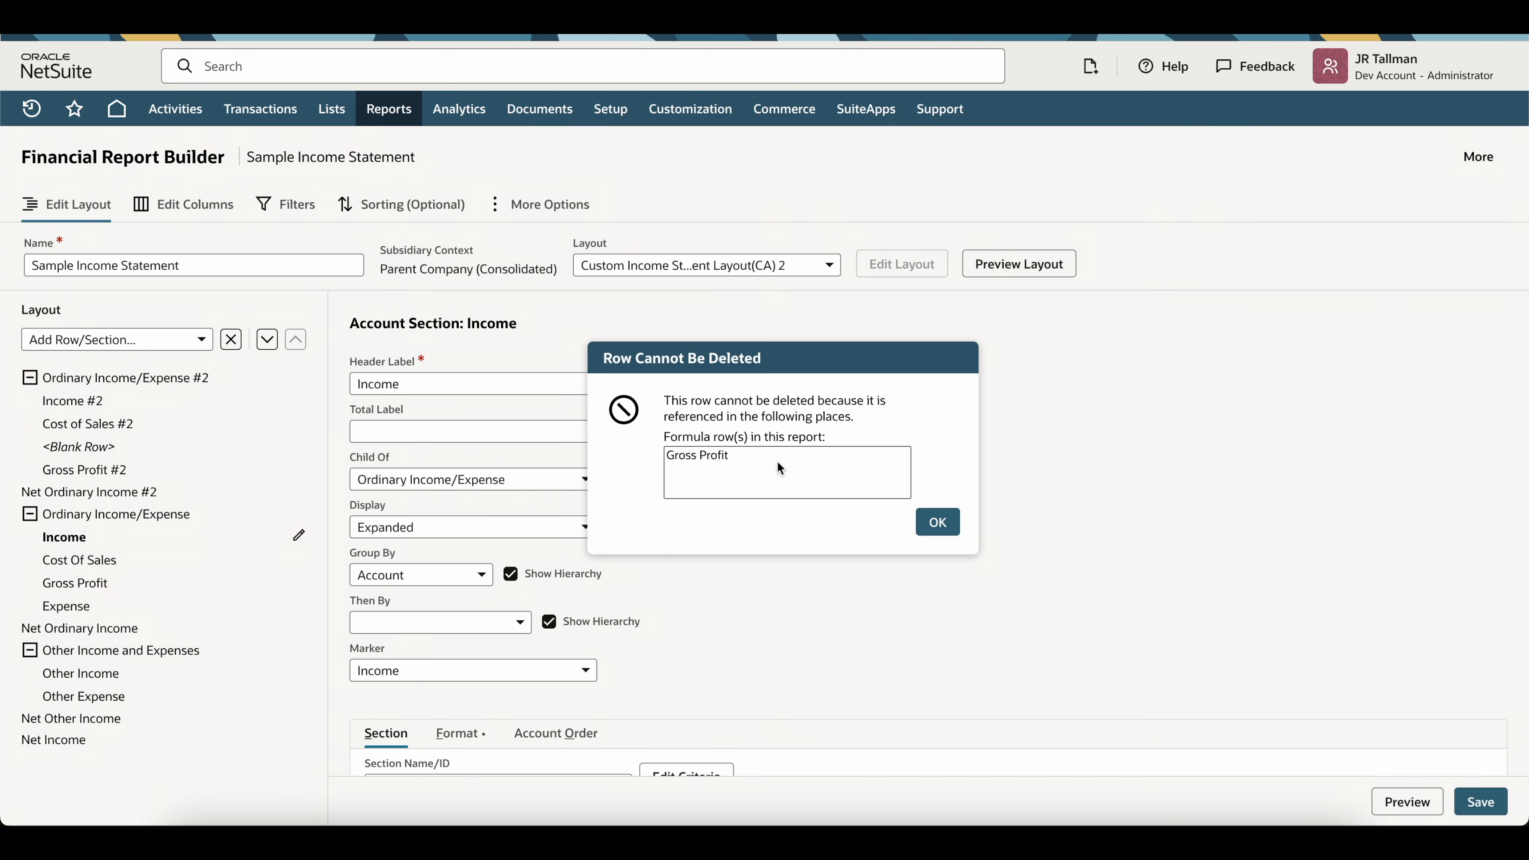
click(934, 523)
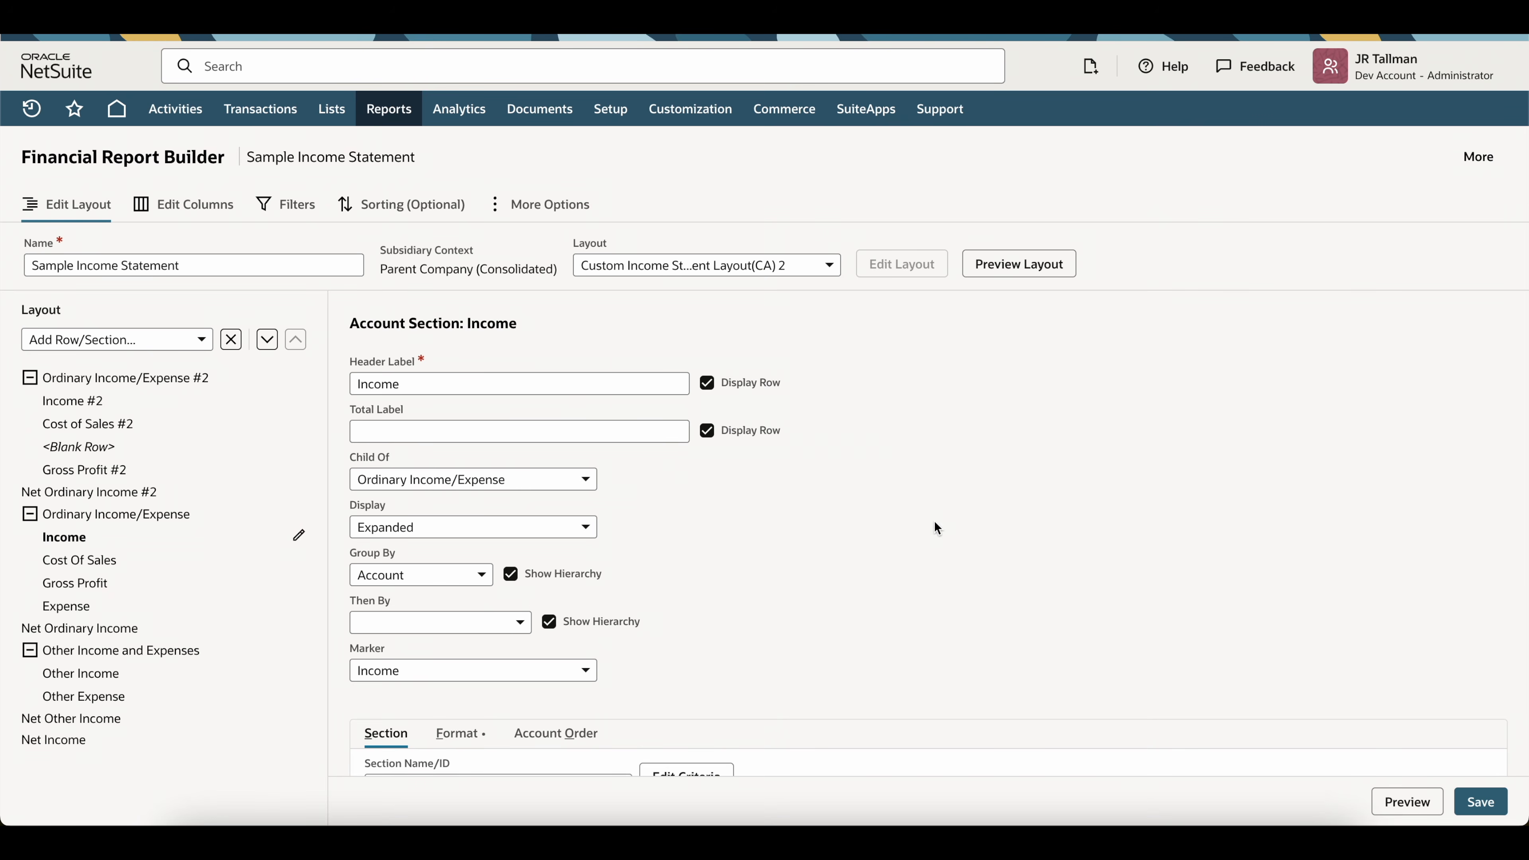
click(90, 589)
click(231, 339)
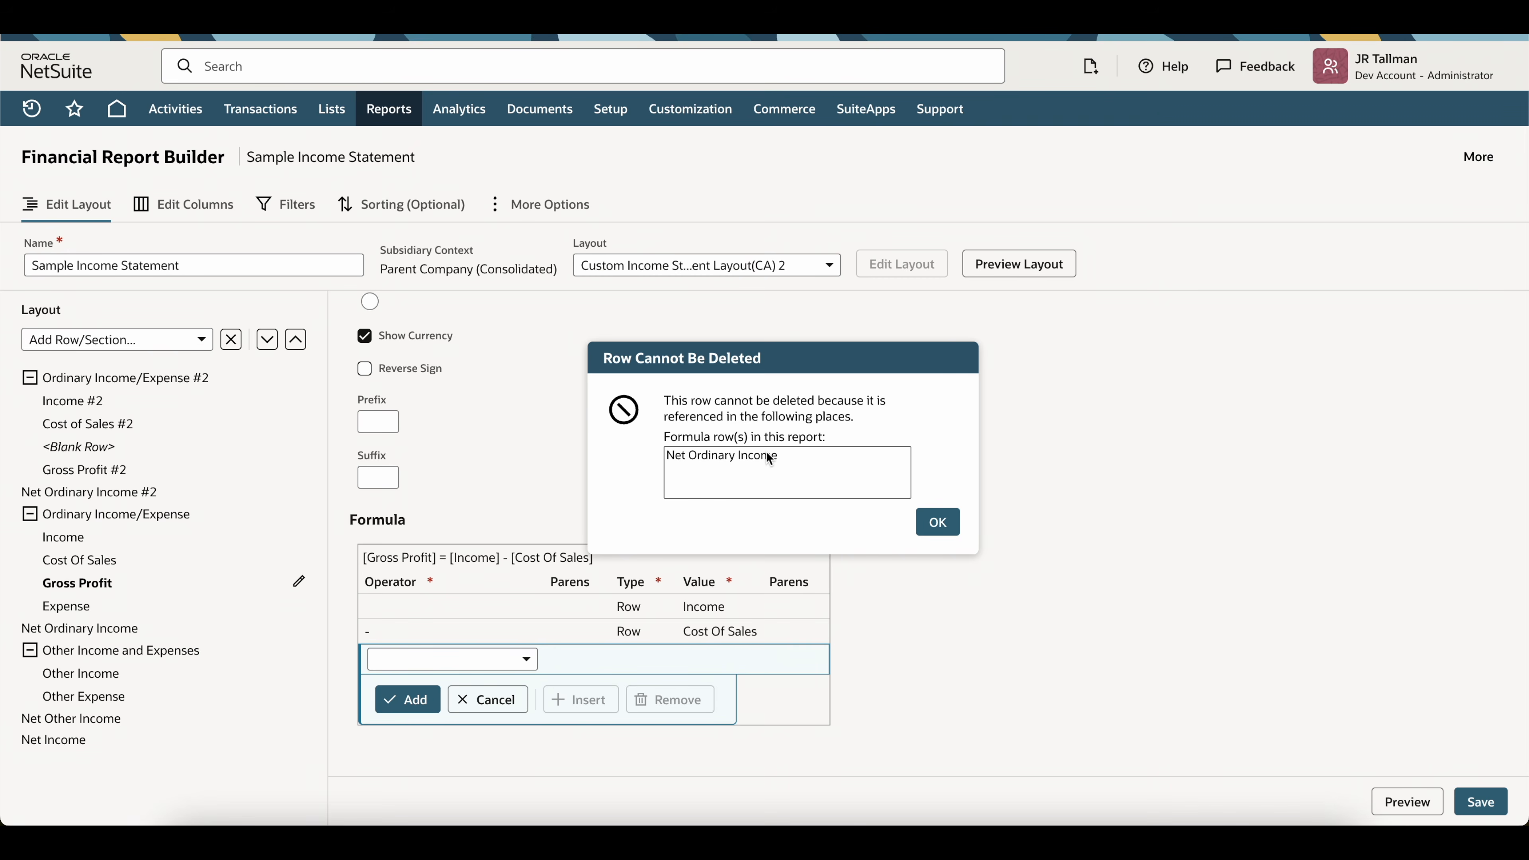
click(937, 522)
- Remove the Gross Profit and Expense entries from the Net Ordinary Income summary formula
click(83, 628)
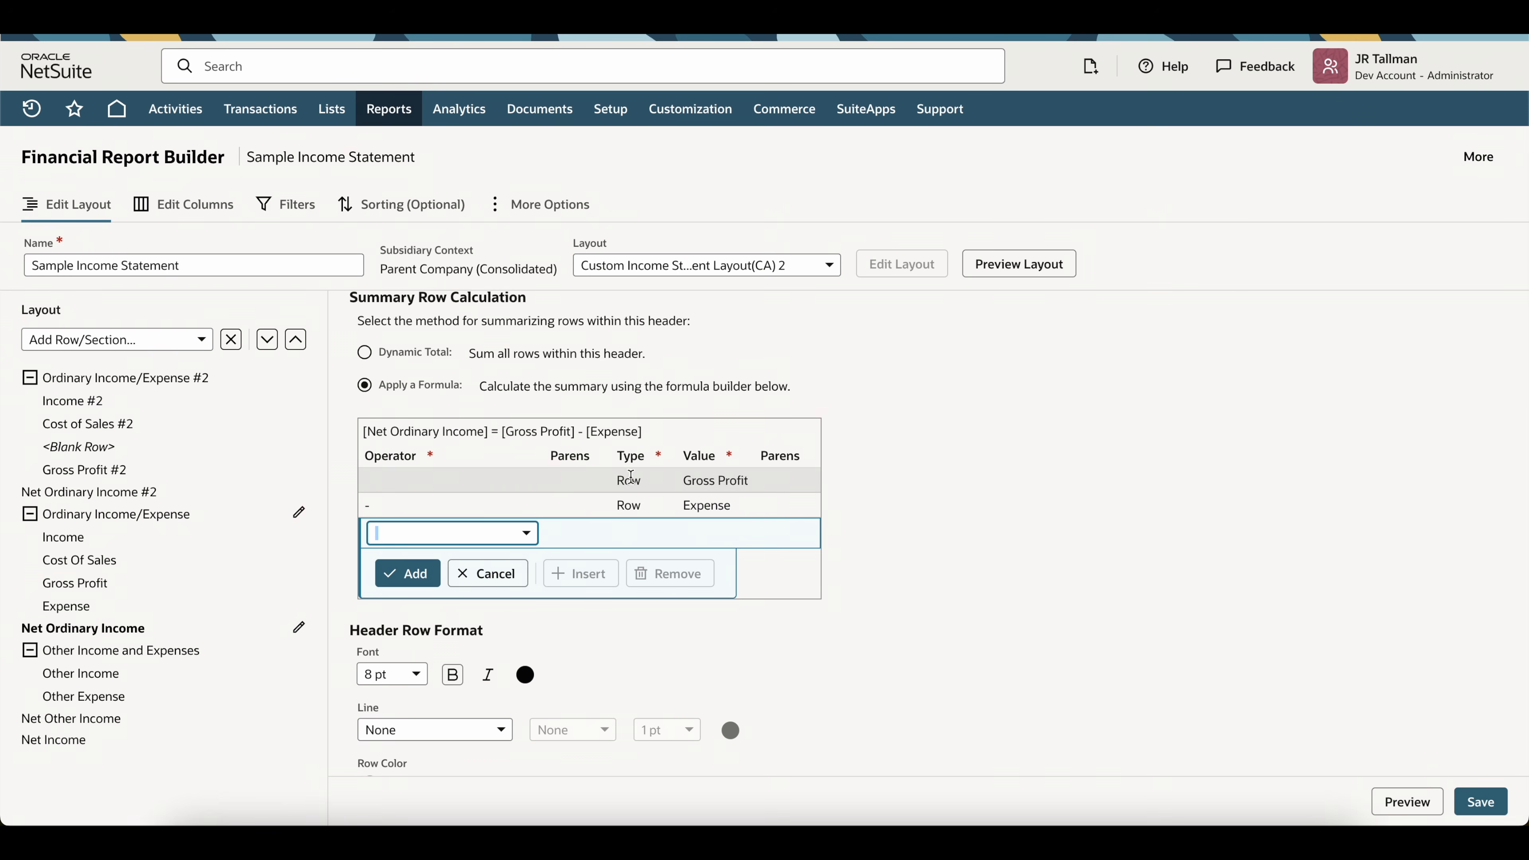
scroll(514, 482, up, 3)
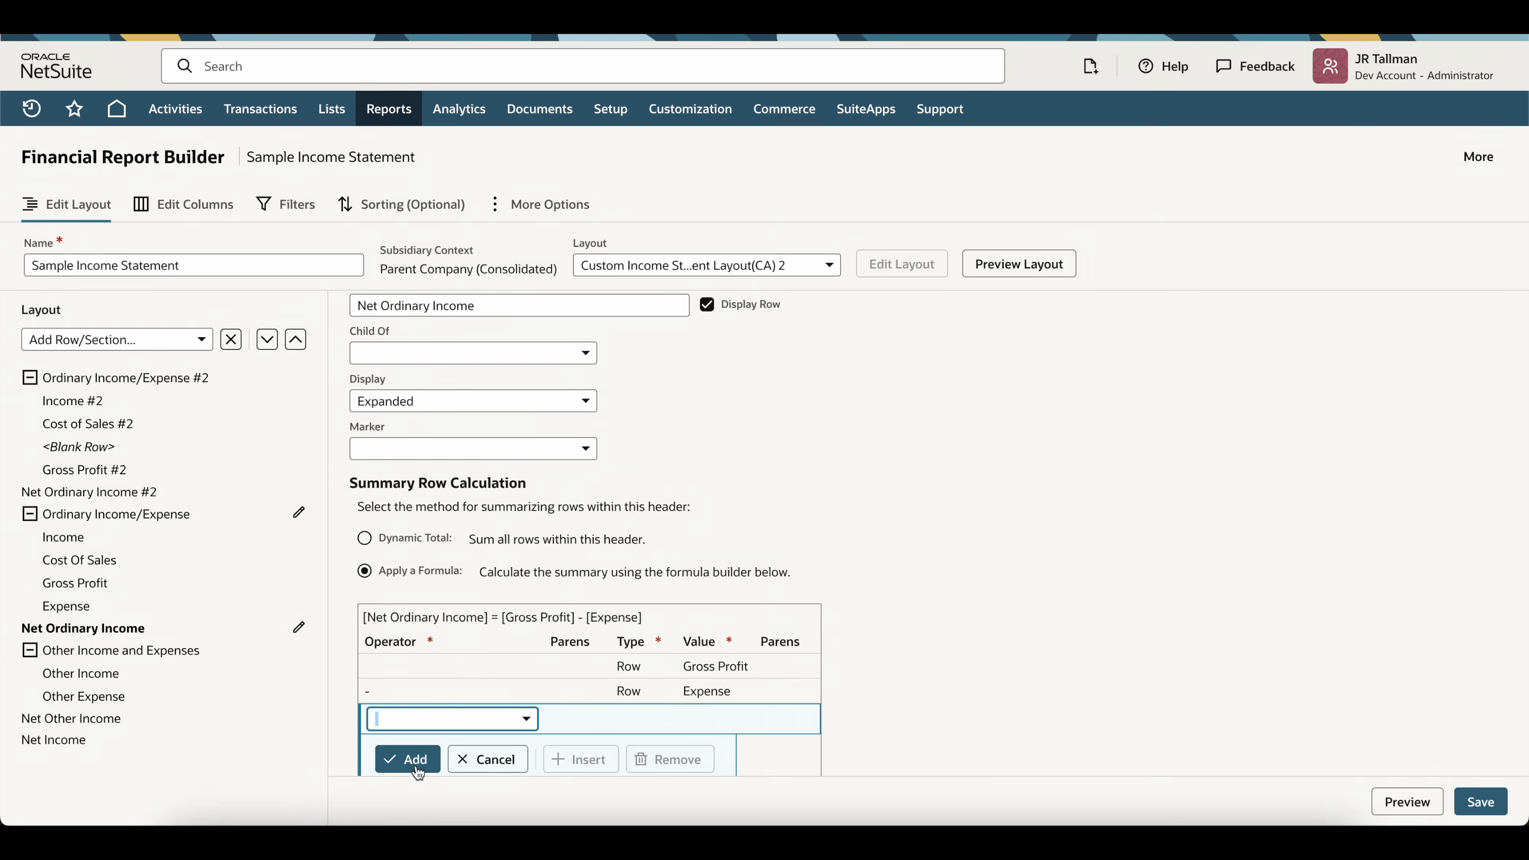
click(511, 665)
click(637, 710)
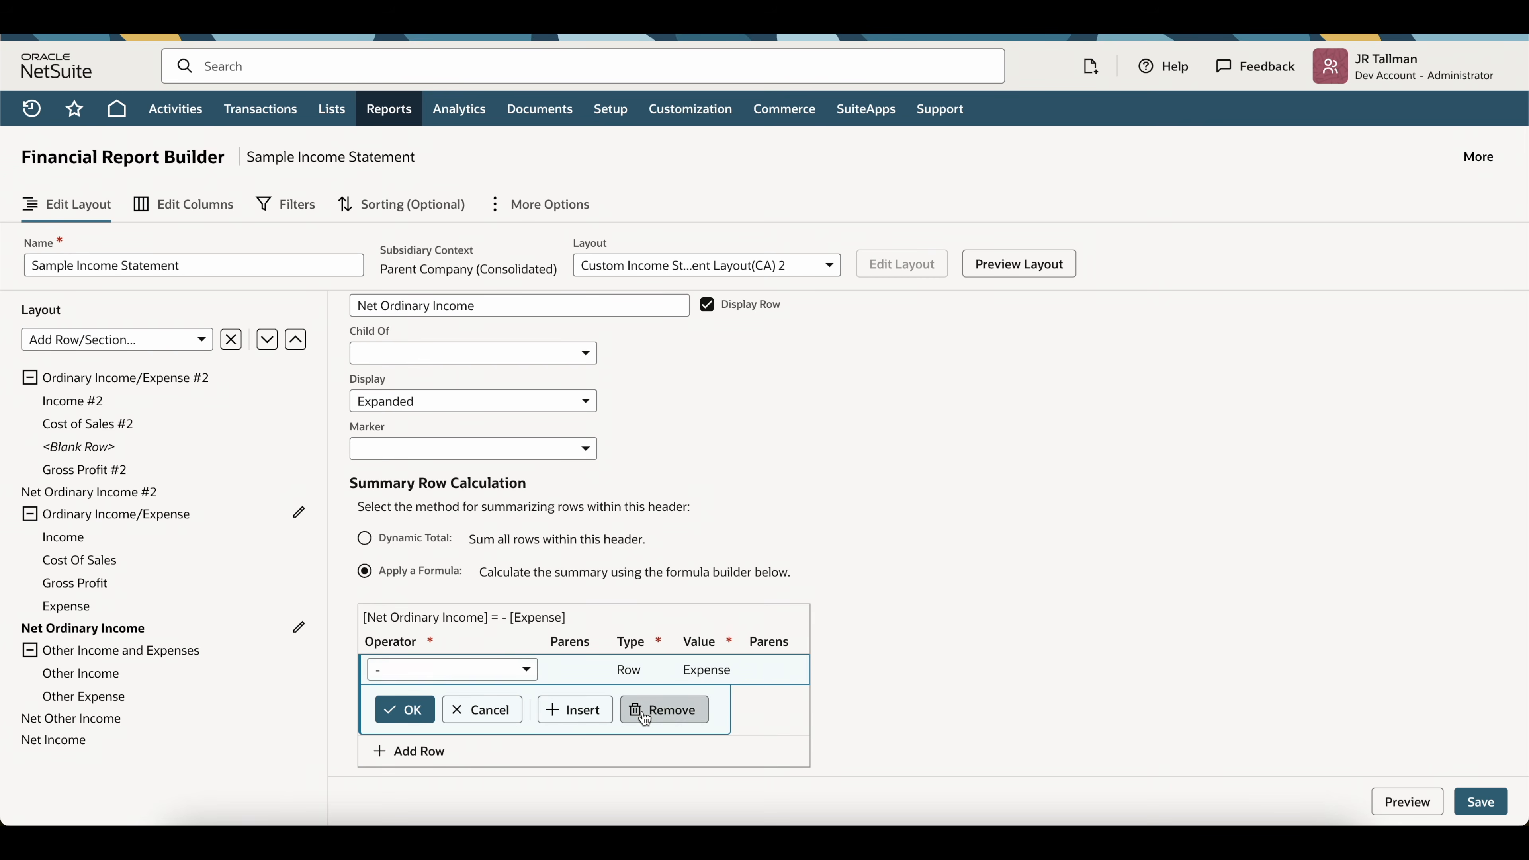
click(637, 709)
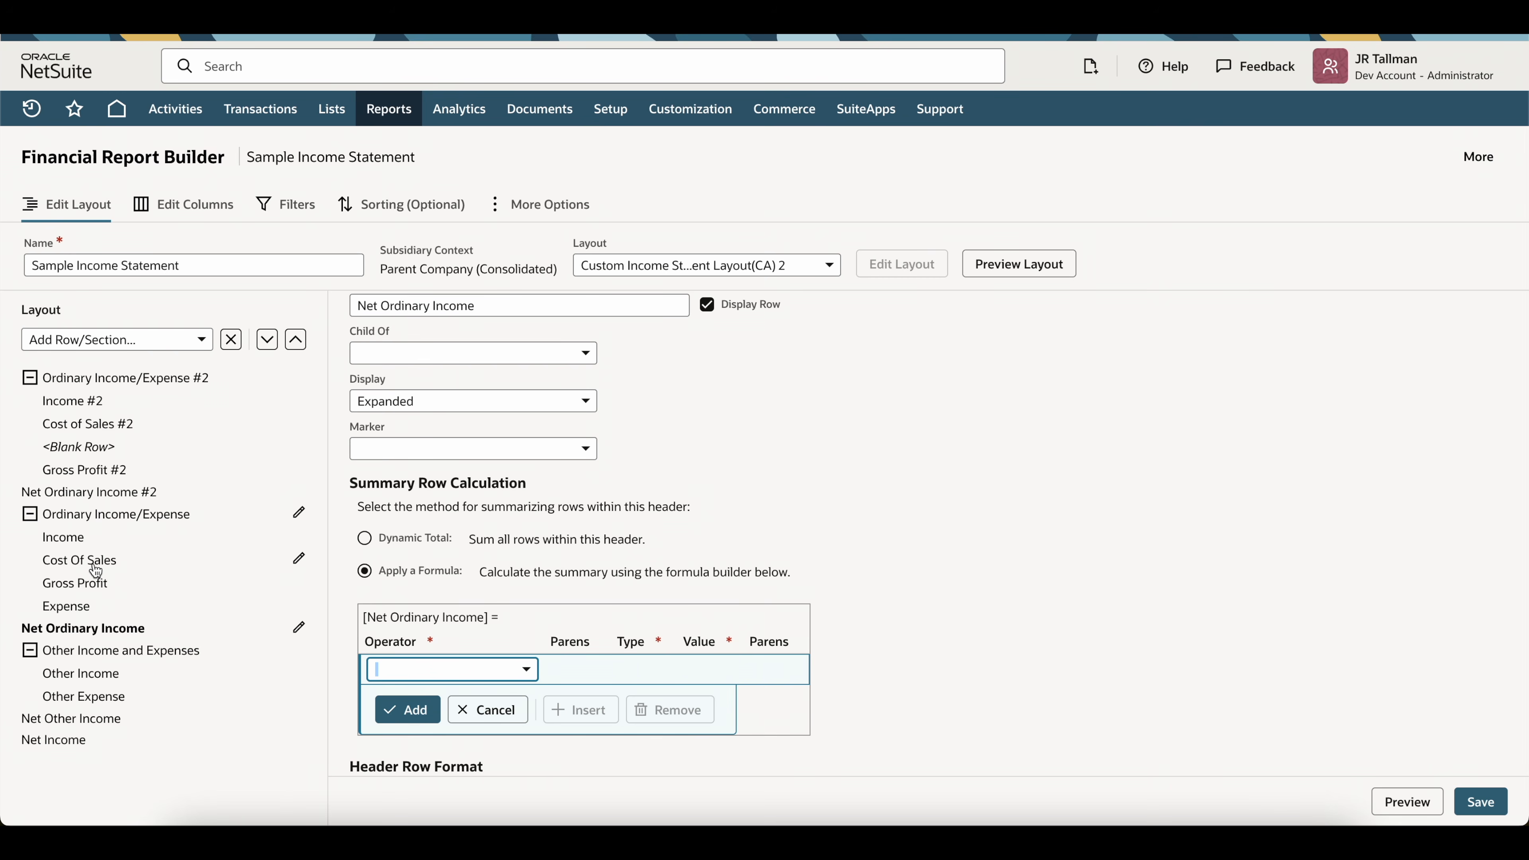
- Delete the Gross Profit, Expense, Cost Of Sales and Income rows under Ordinary Income/Expense, and try to delete the section itself
click(84, 584)
click(231, 339)
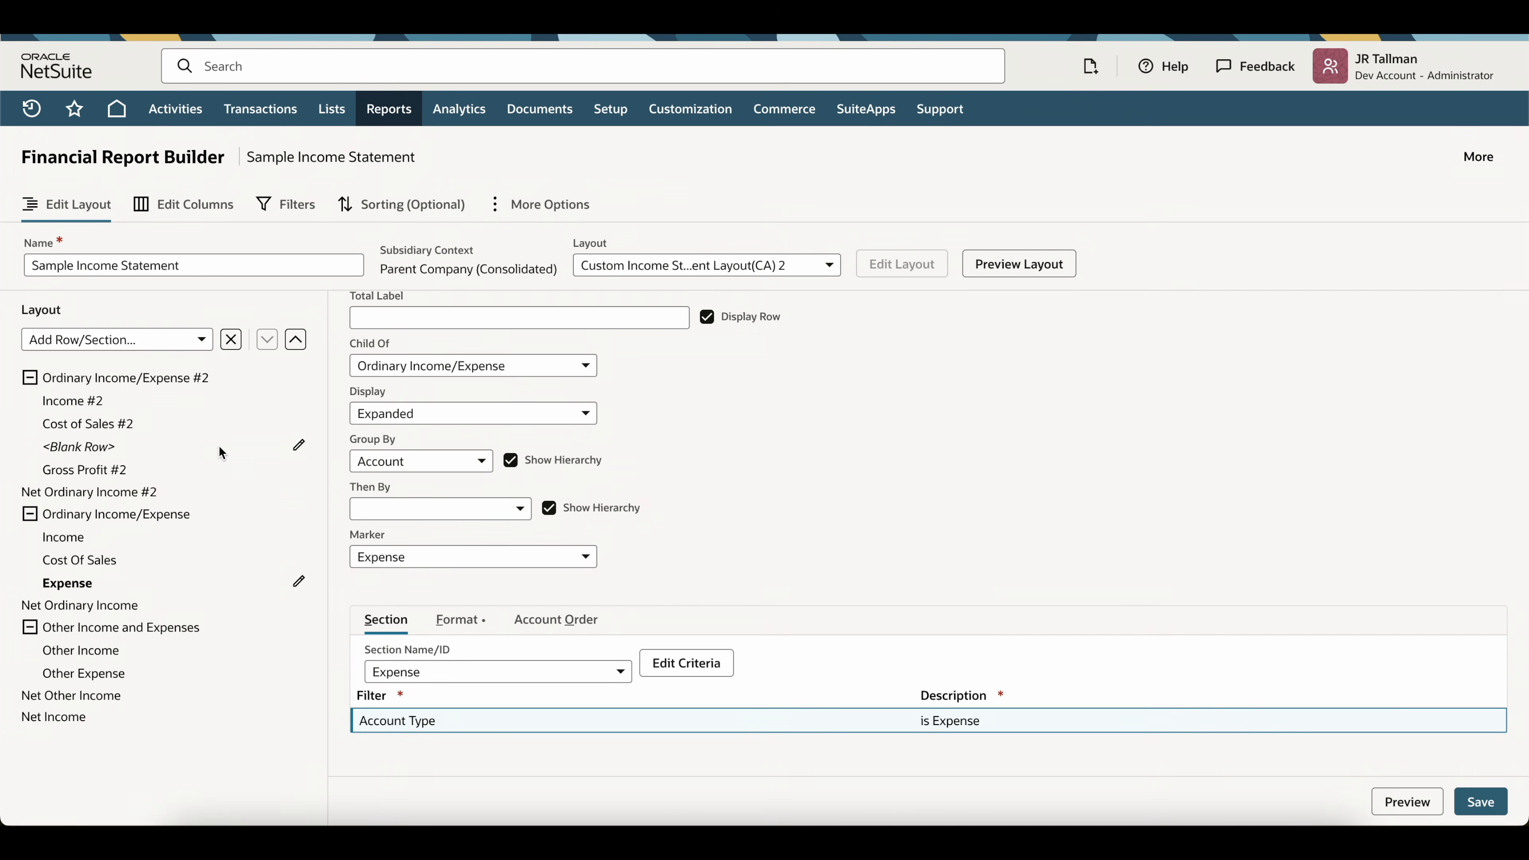
click(231, 340)
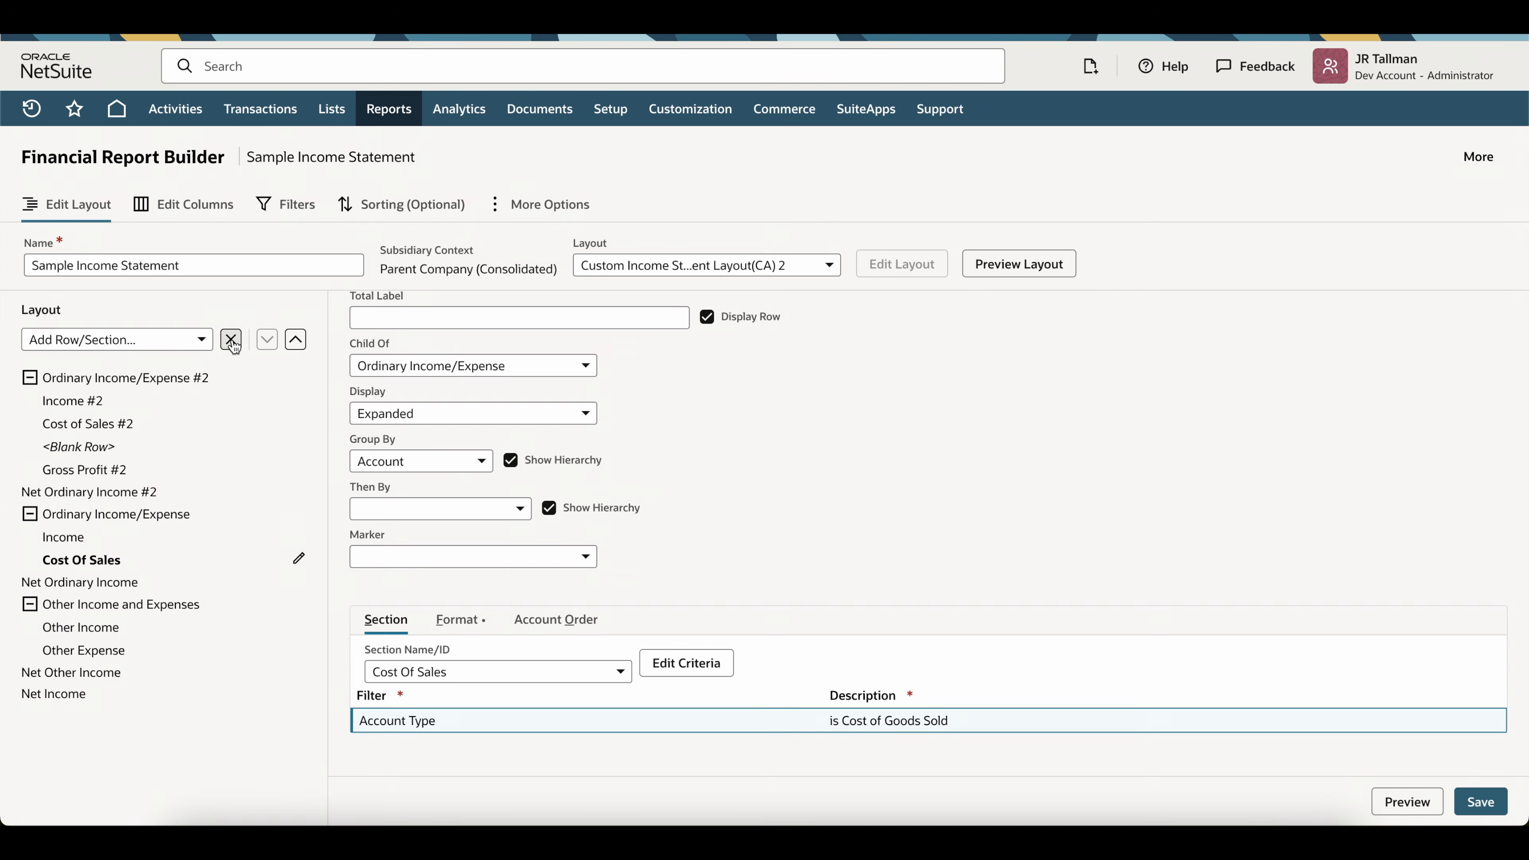
click(230, 339)
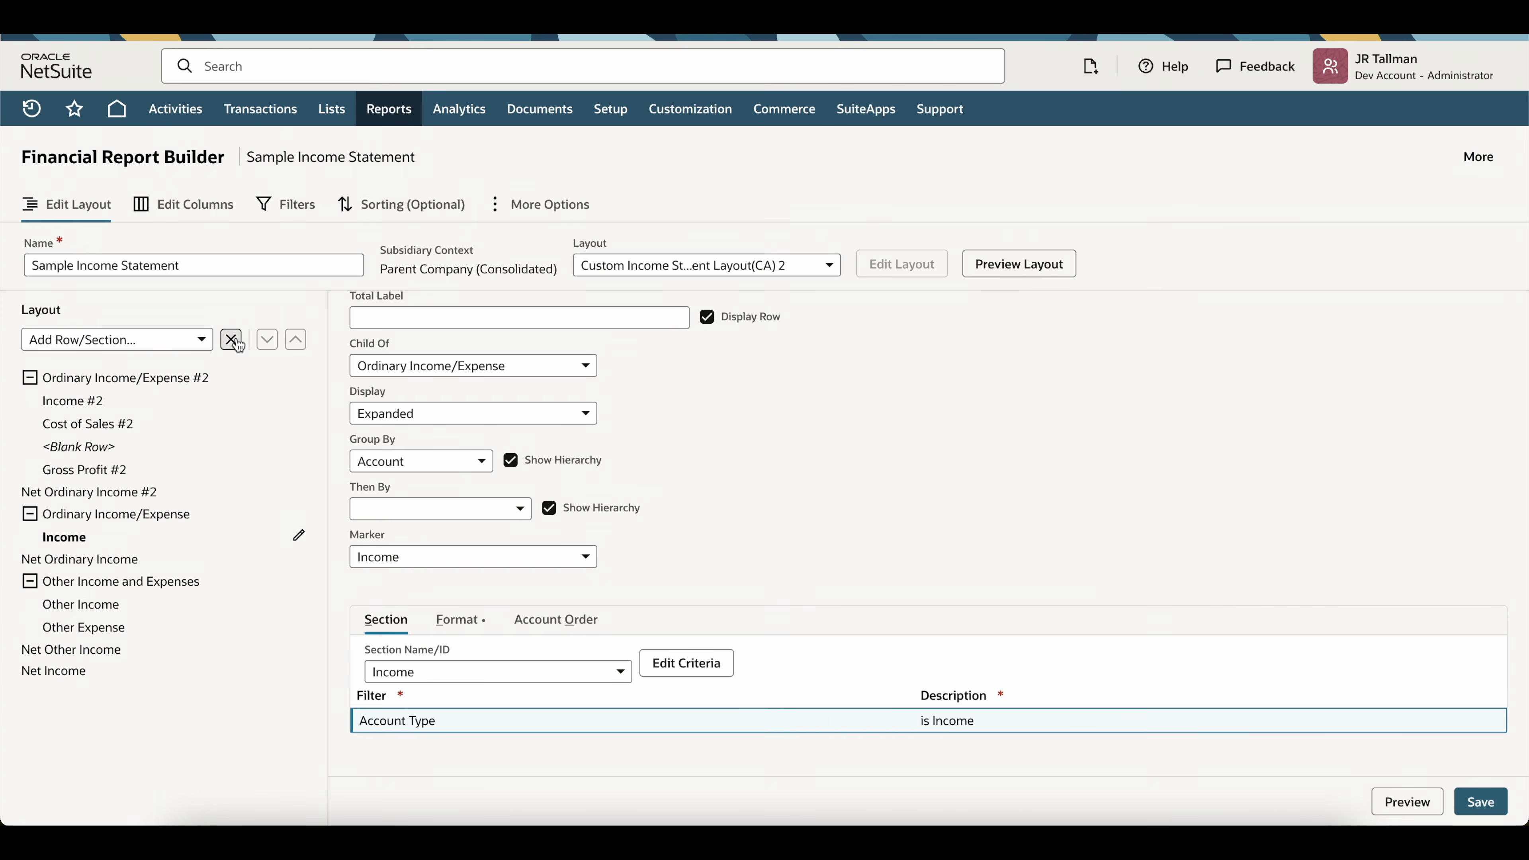
click(231, 340)
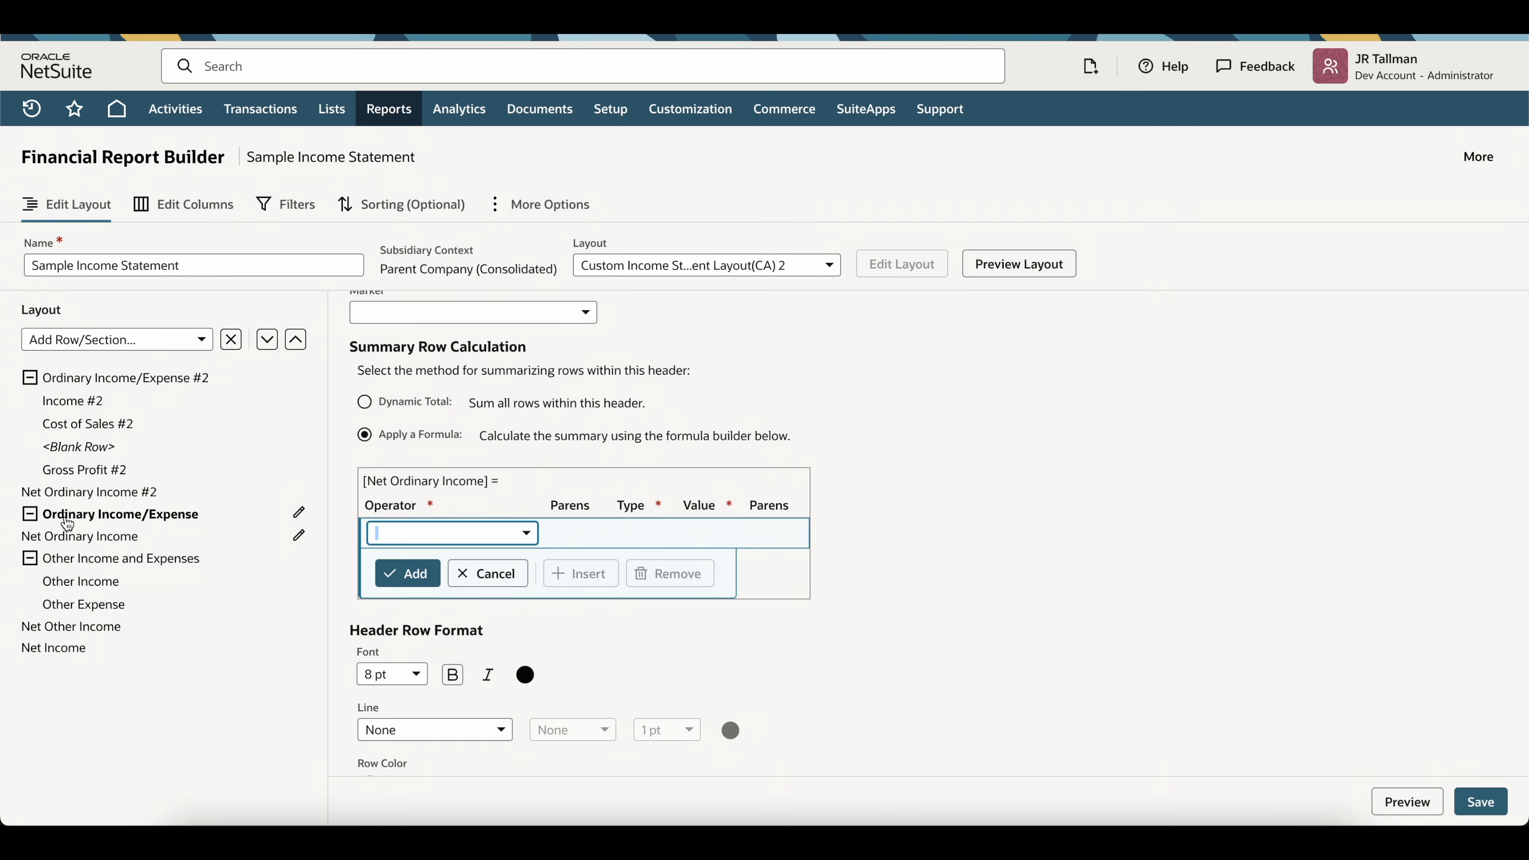
click(231, 340)
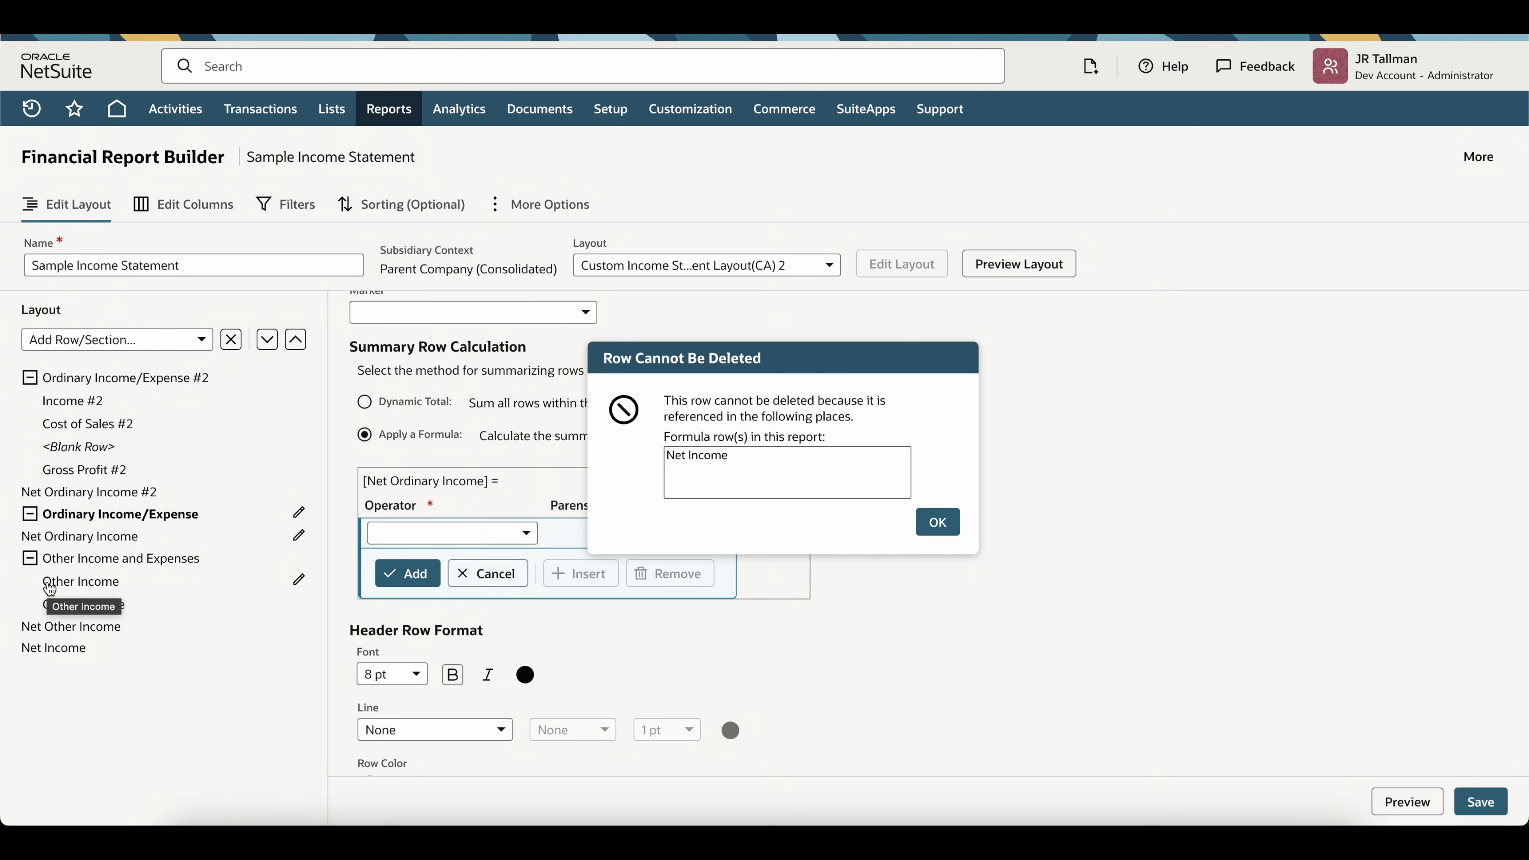
click(937, 521)
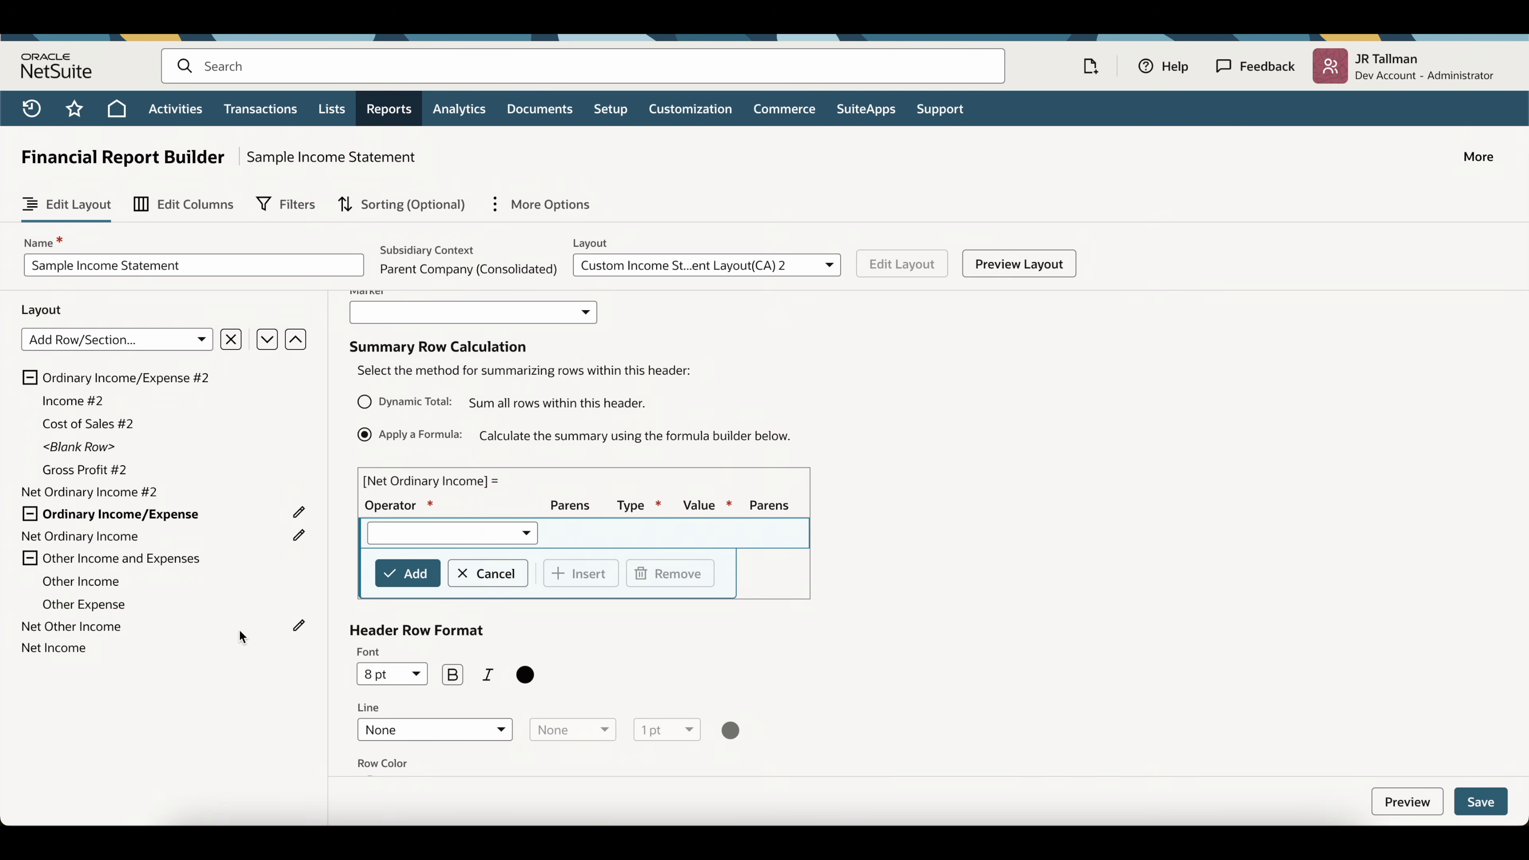
- Replace Net Ordinary Income with Net Ordinary Income #2 in the Net Income formula, and delete the original Ordinary Income/Expense section
click(87, 651)
scroll(749, 611, down, 2)
click(749, 611)
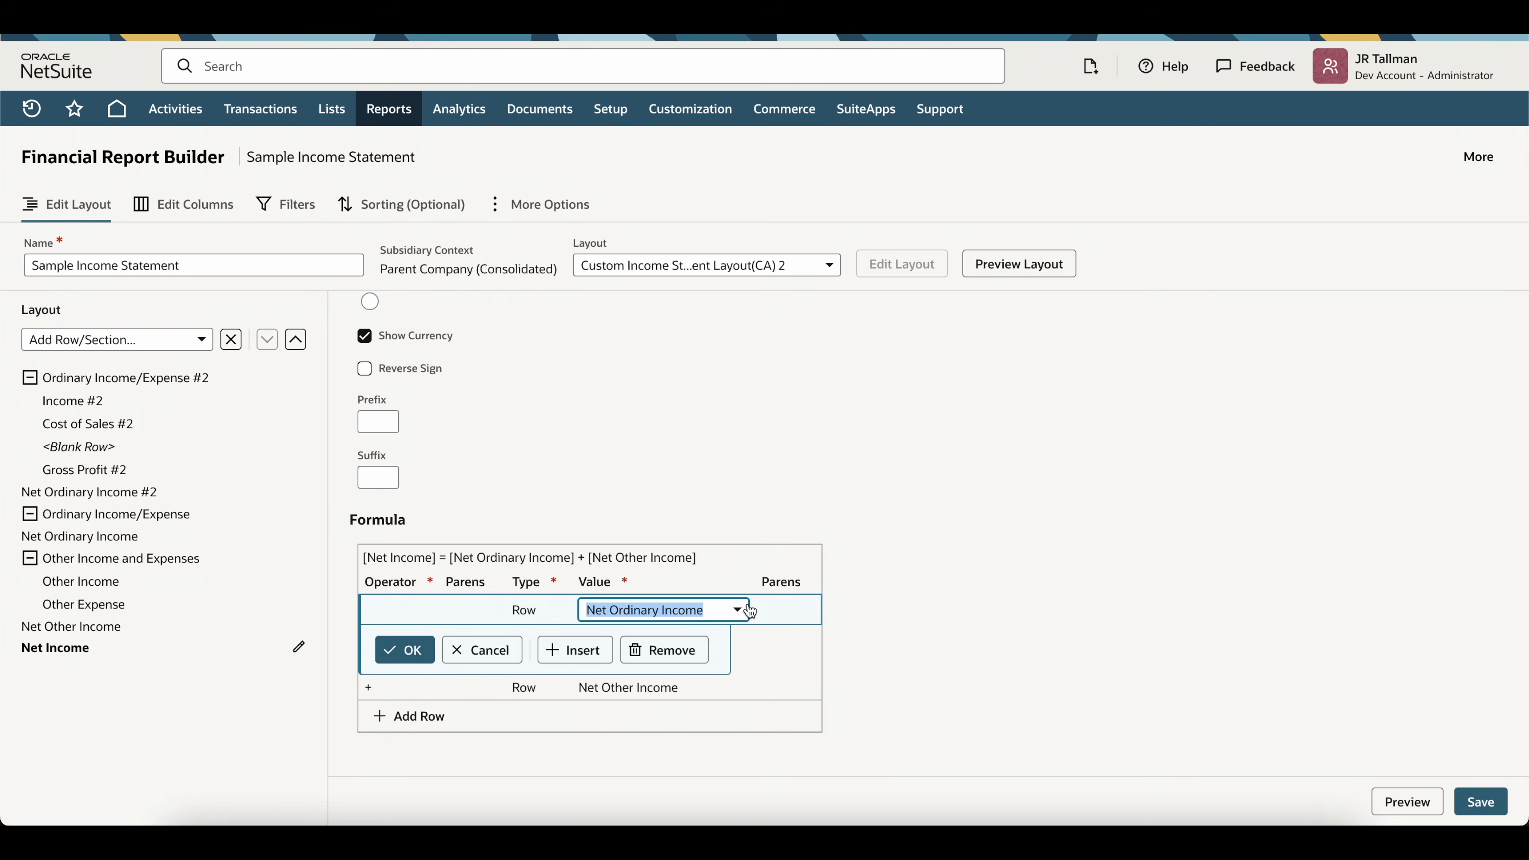
click(678, 610)
scroll(678, 744, down, 2)
scroll(660, 760, up, 3)
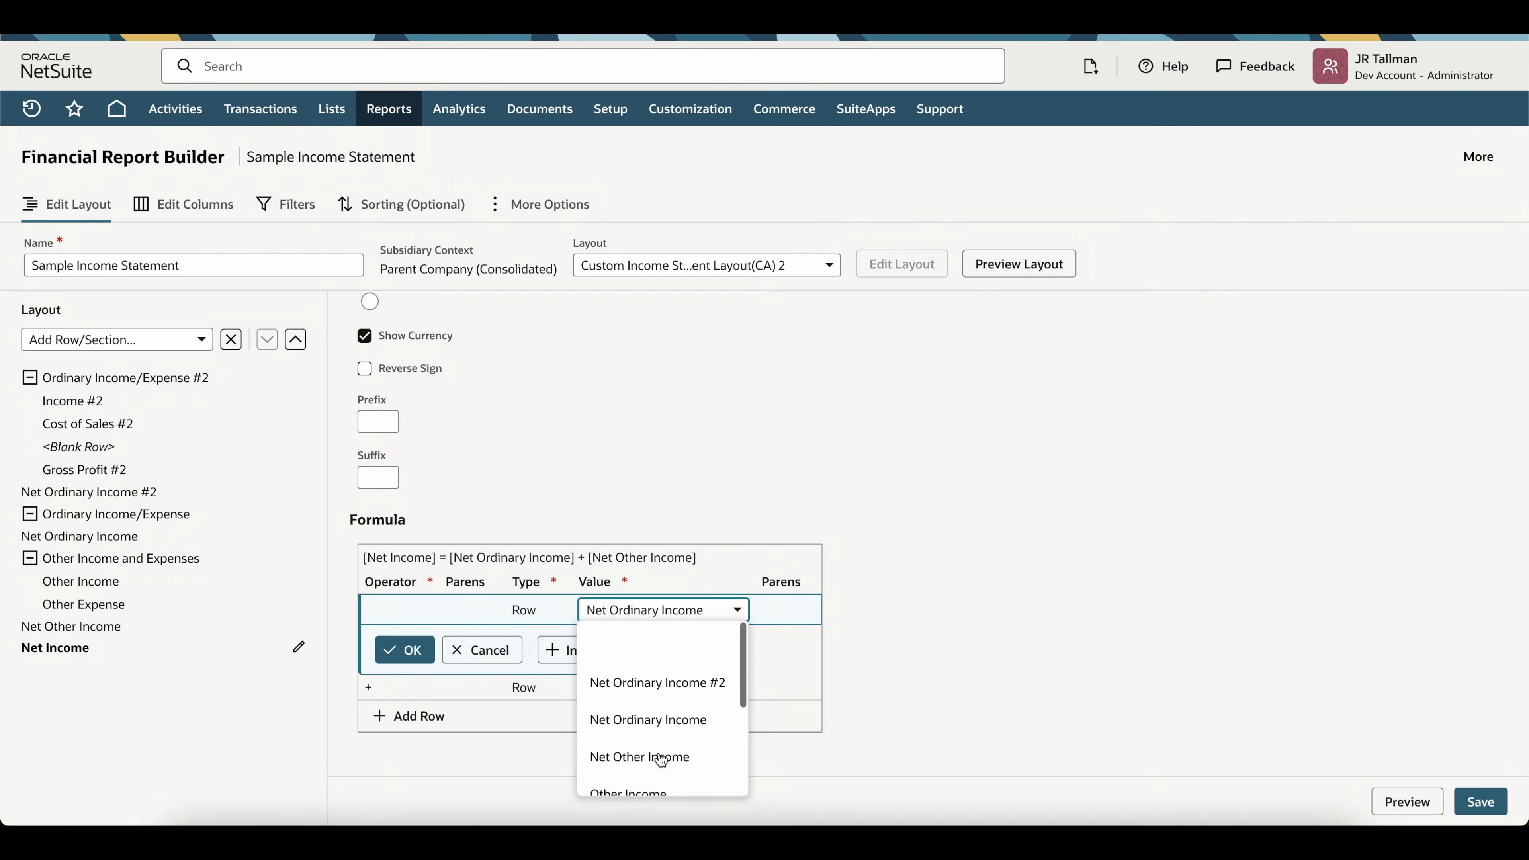
click(677, 679)
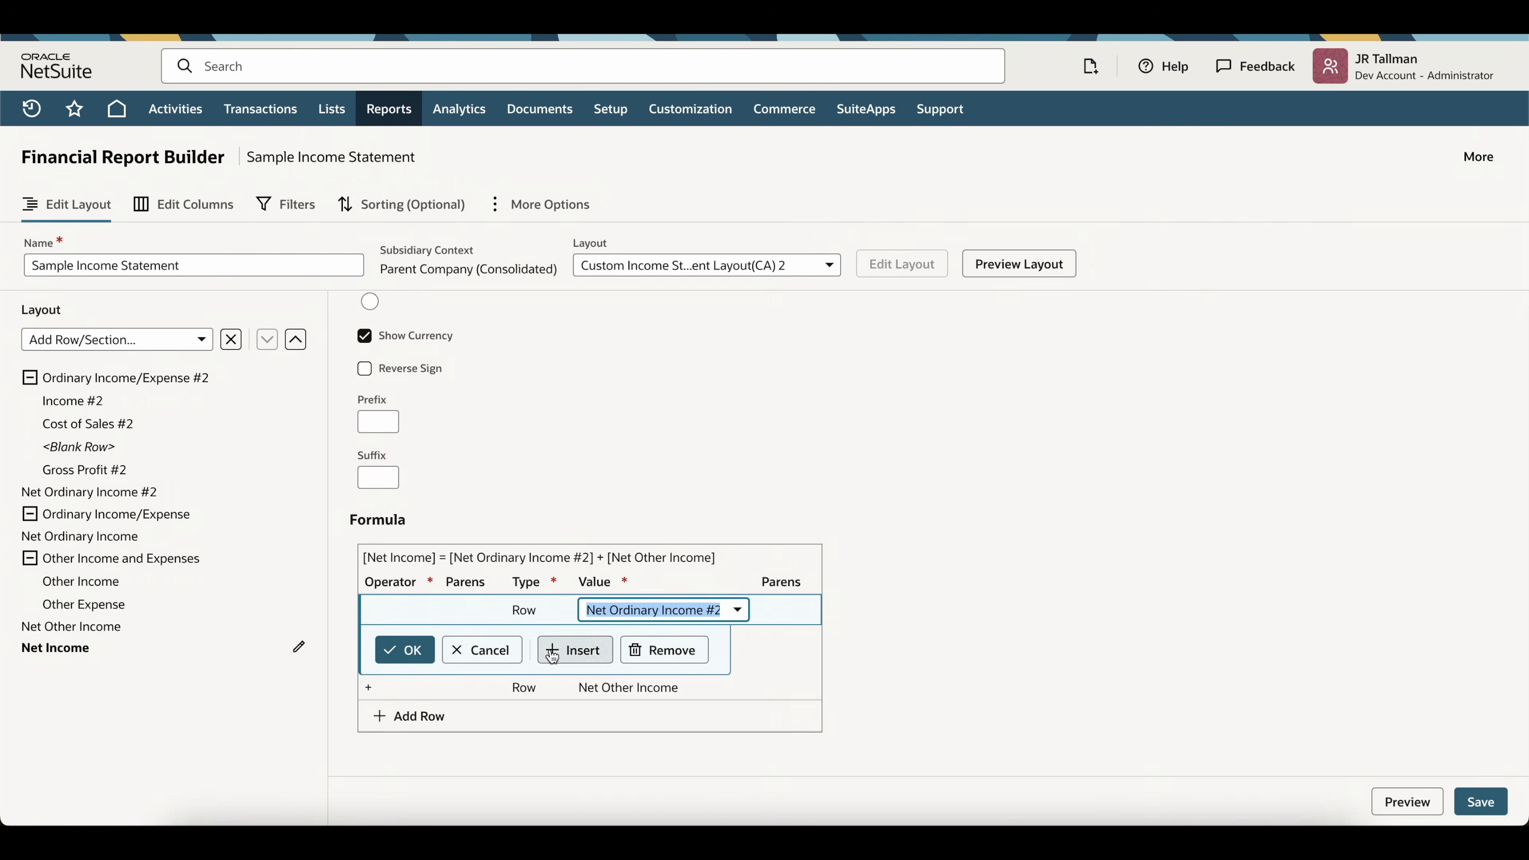
click(414, 650)
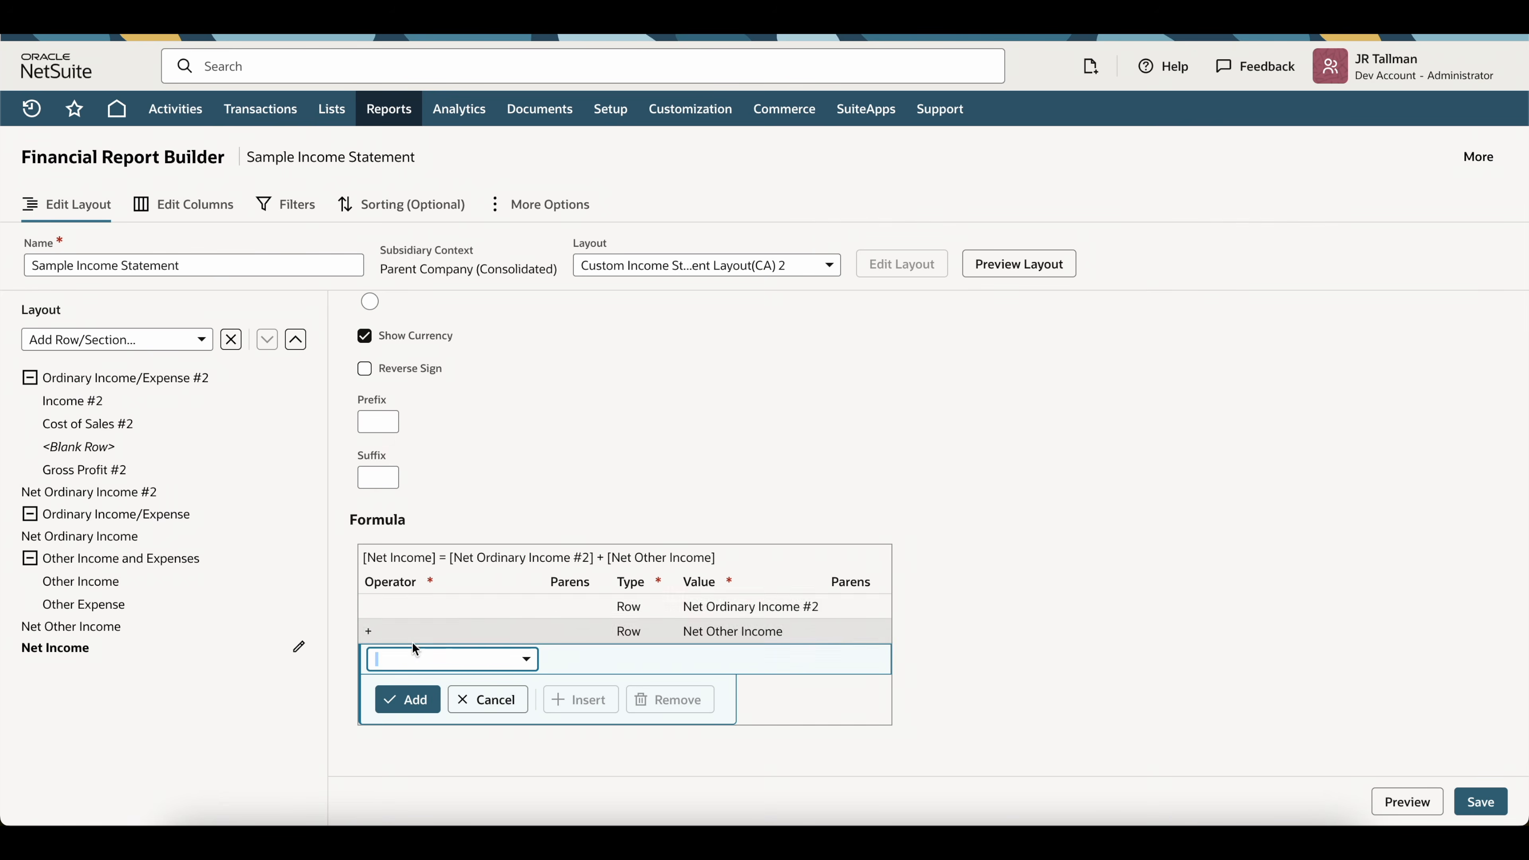
click(84, 526)
click(232, 339)
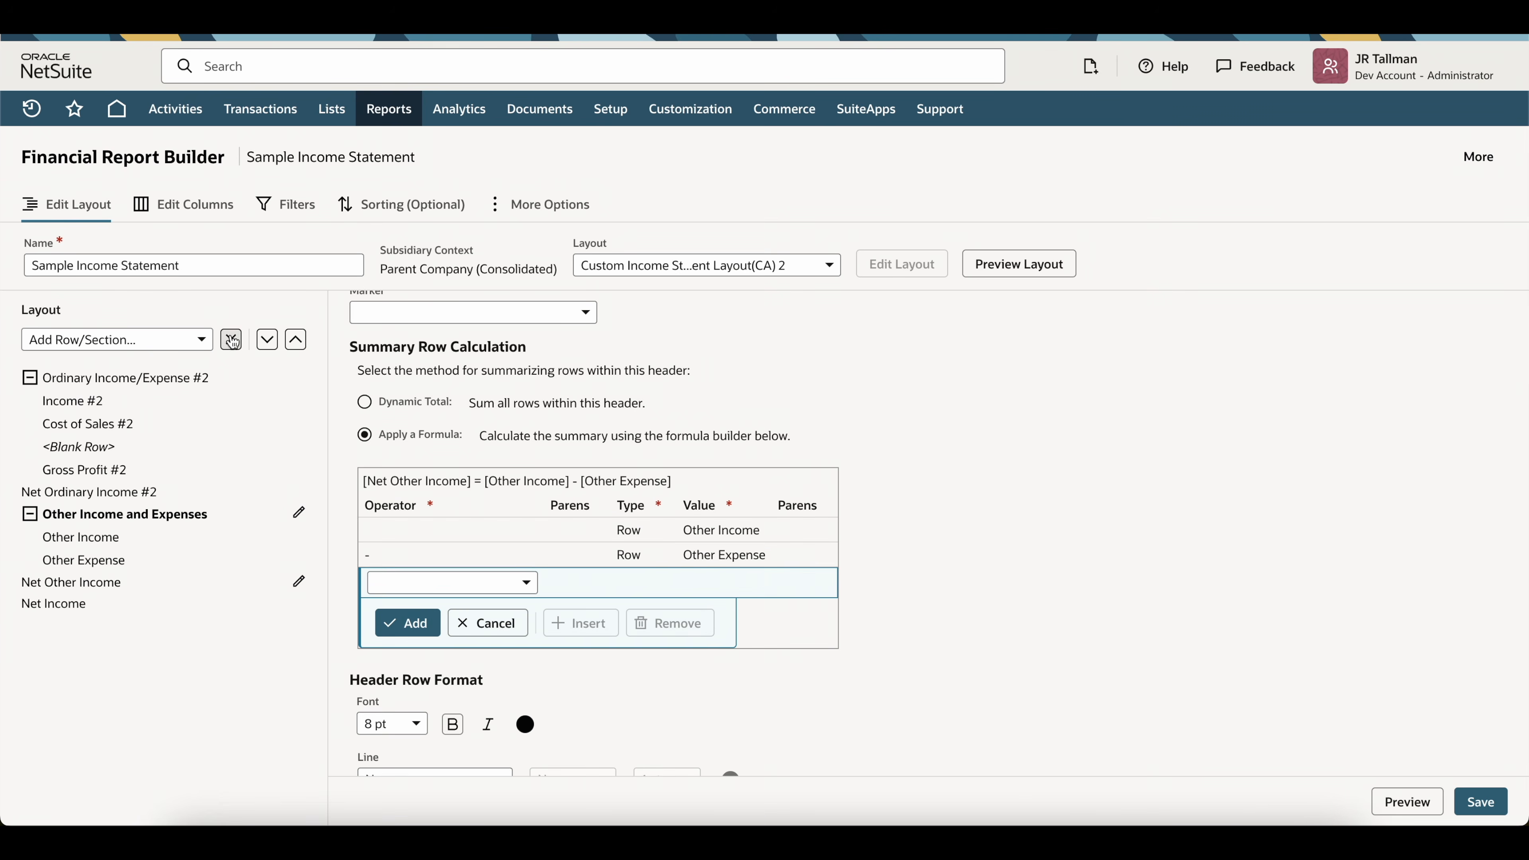
- Review the Net Ordinary Income #2 summary calculation and the Other Income section's settings in the layout
click(173, 493)
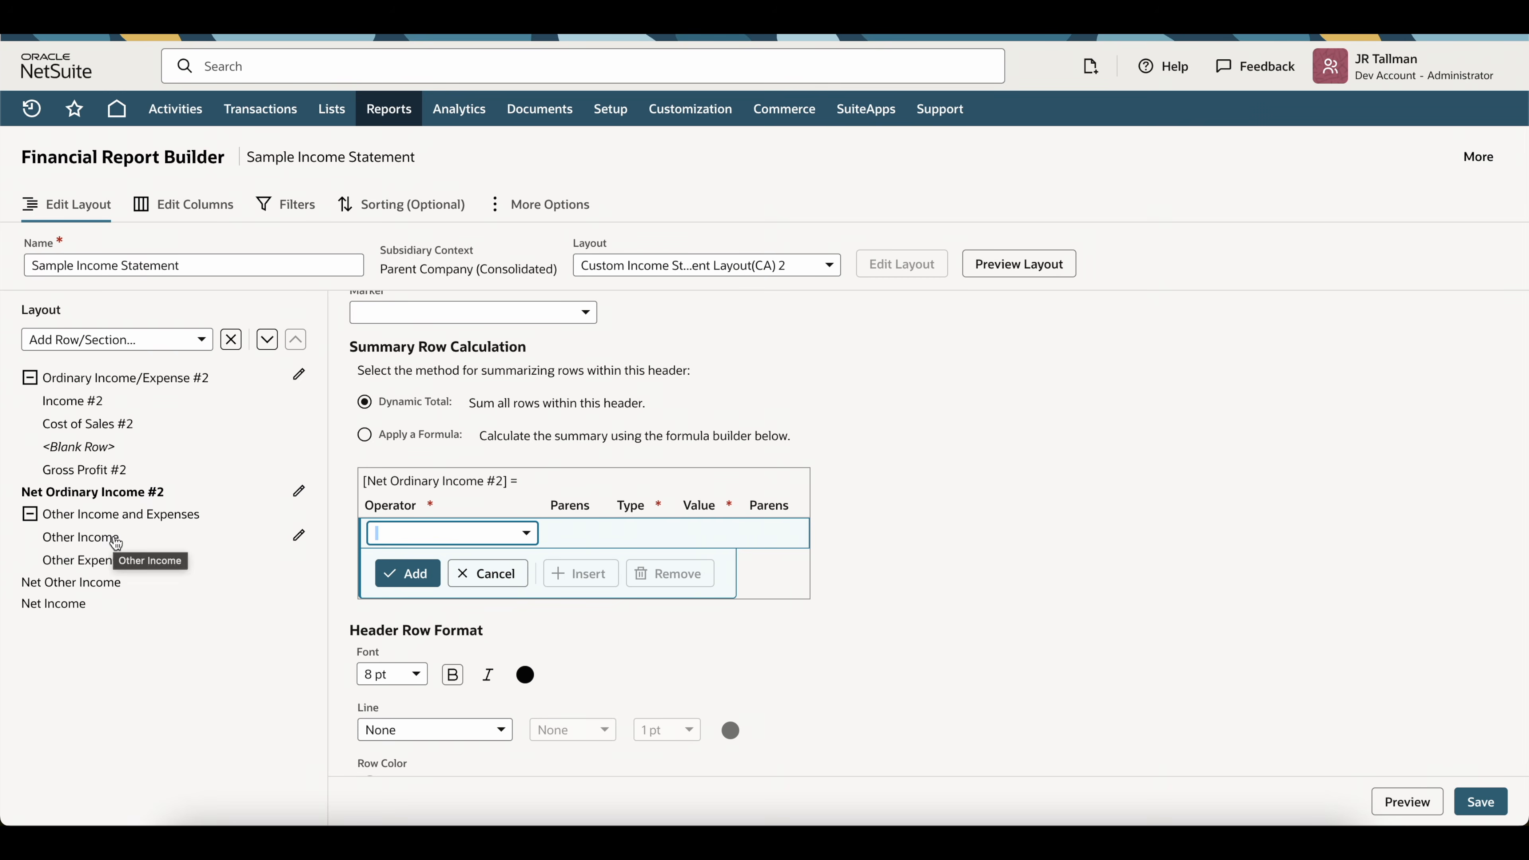
click(29, 513)
click(32, 513)
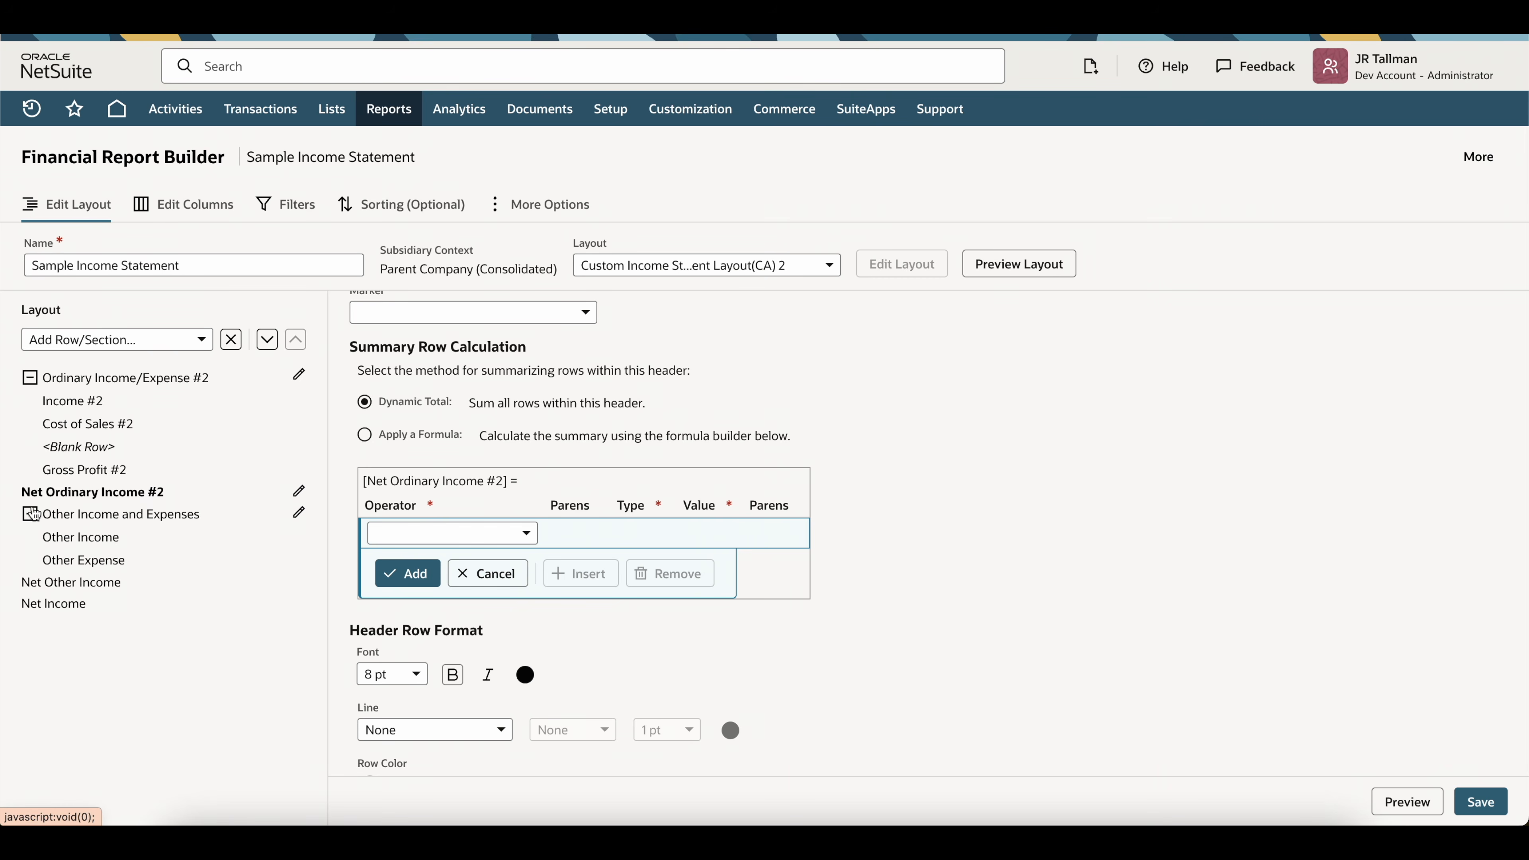
click(87, 542)
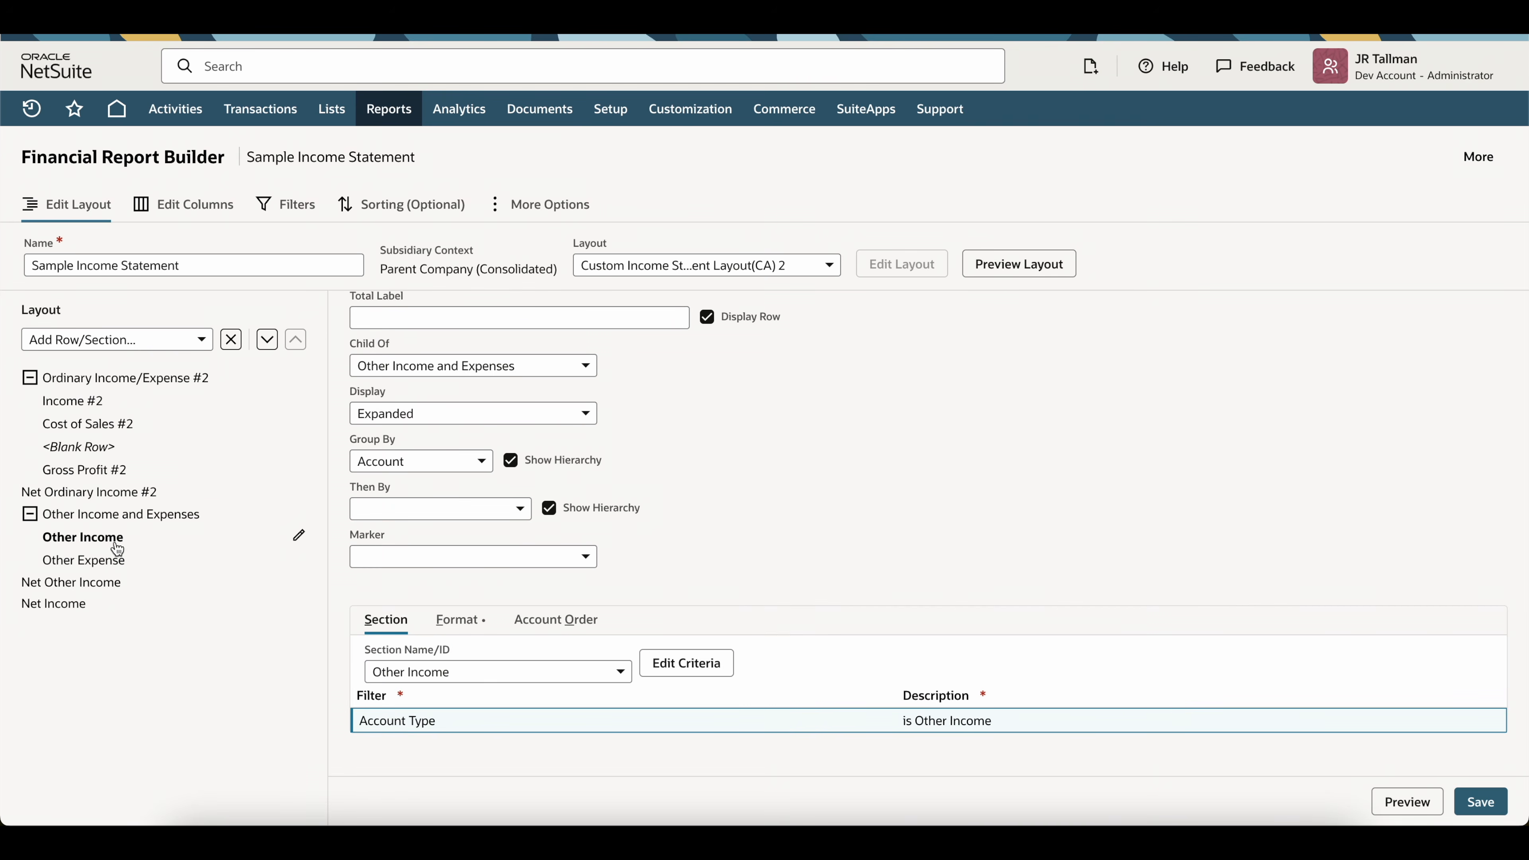
- Open the Other Expense section's criteria for editing as a custom section, start an Account Number filter and look through its comparison options
click(94, 563)
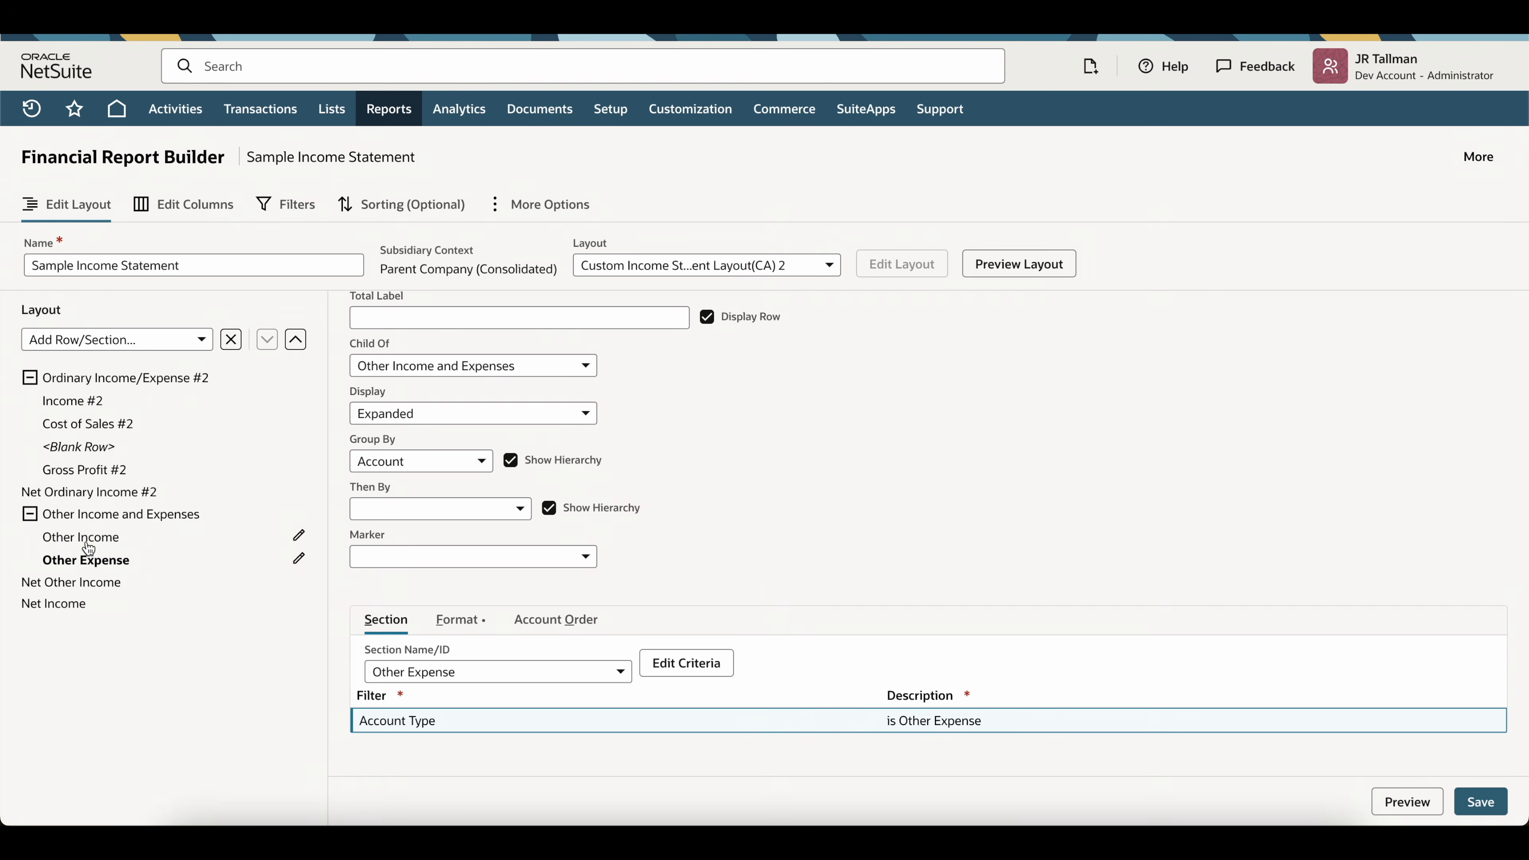
click(690, 667)
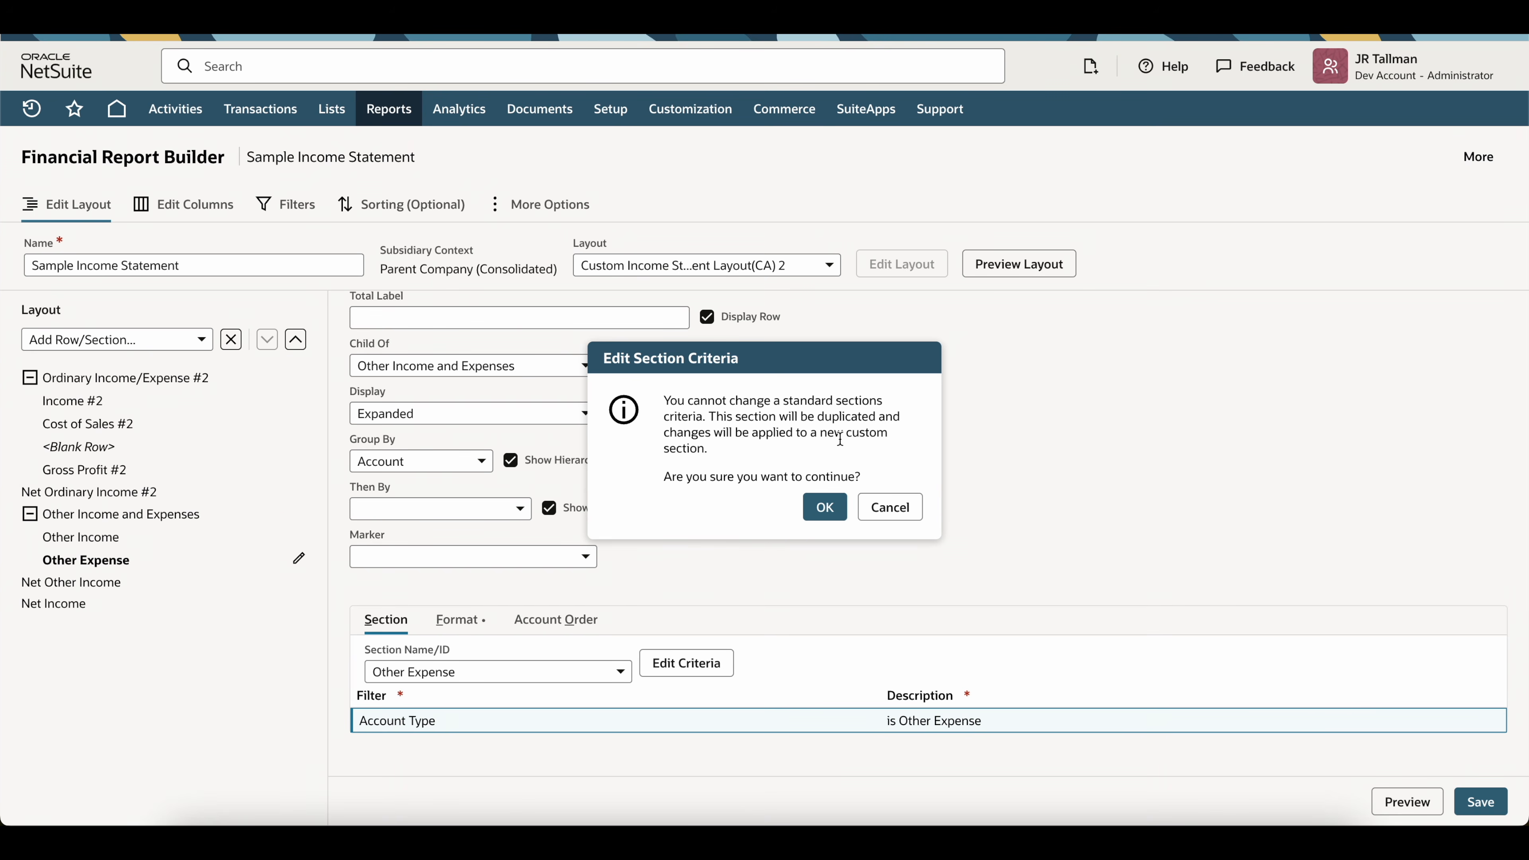
click(824, 507)
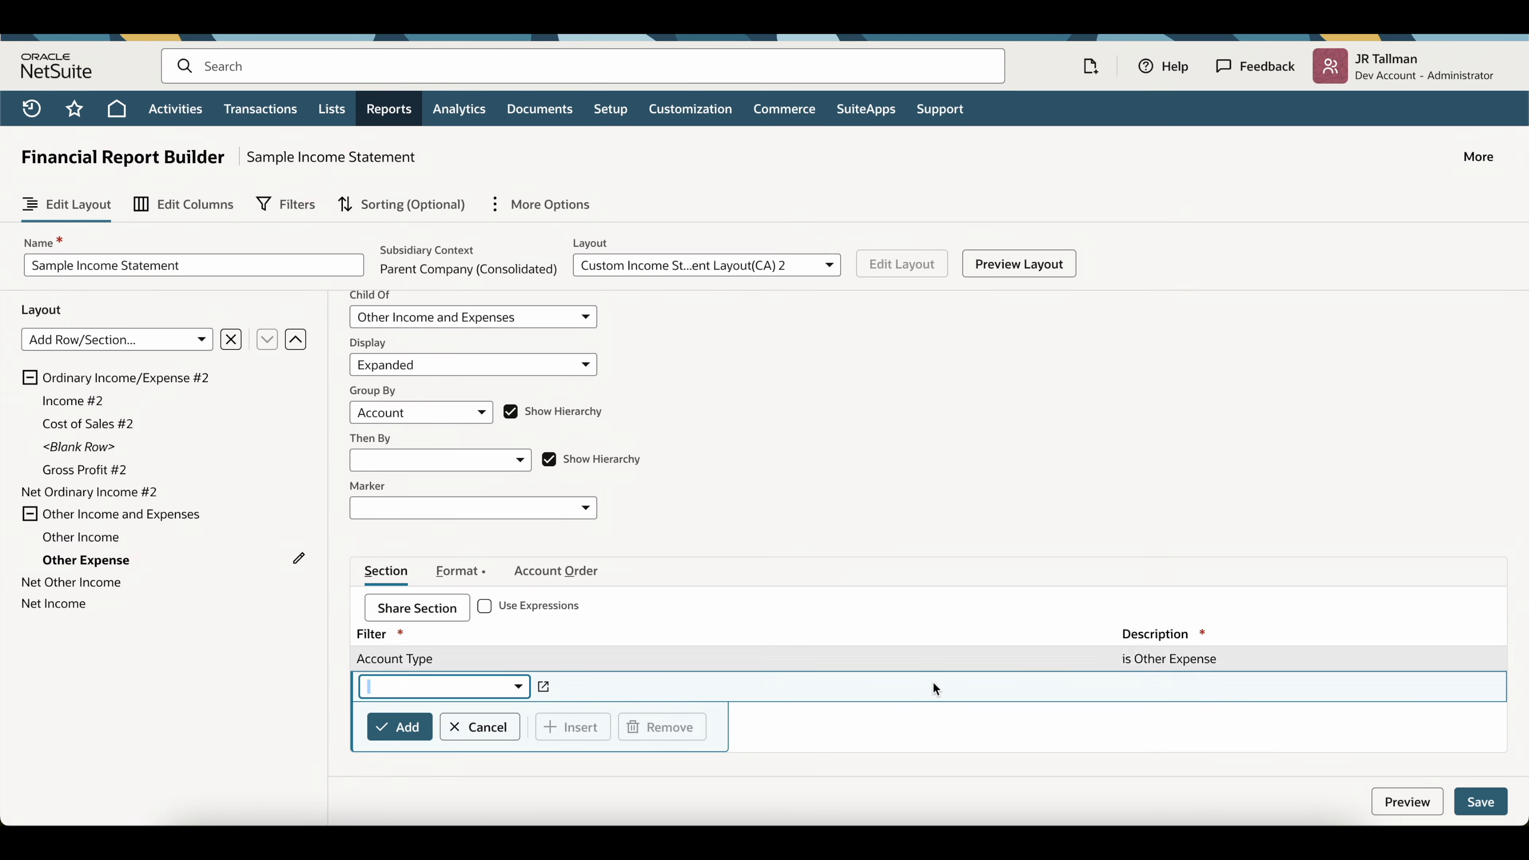
click(487, 683)
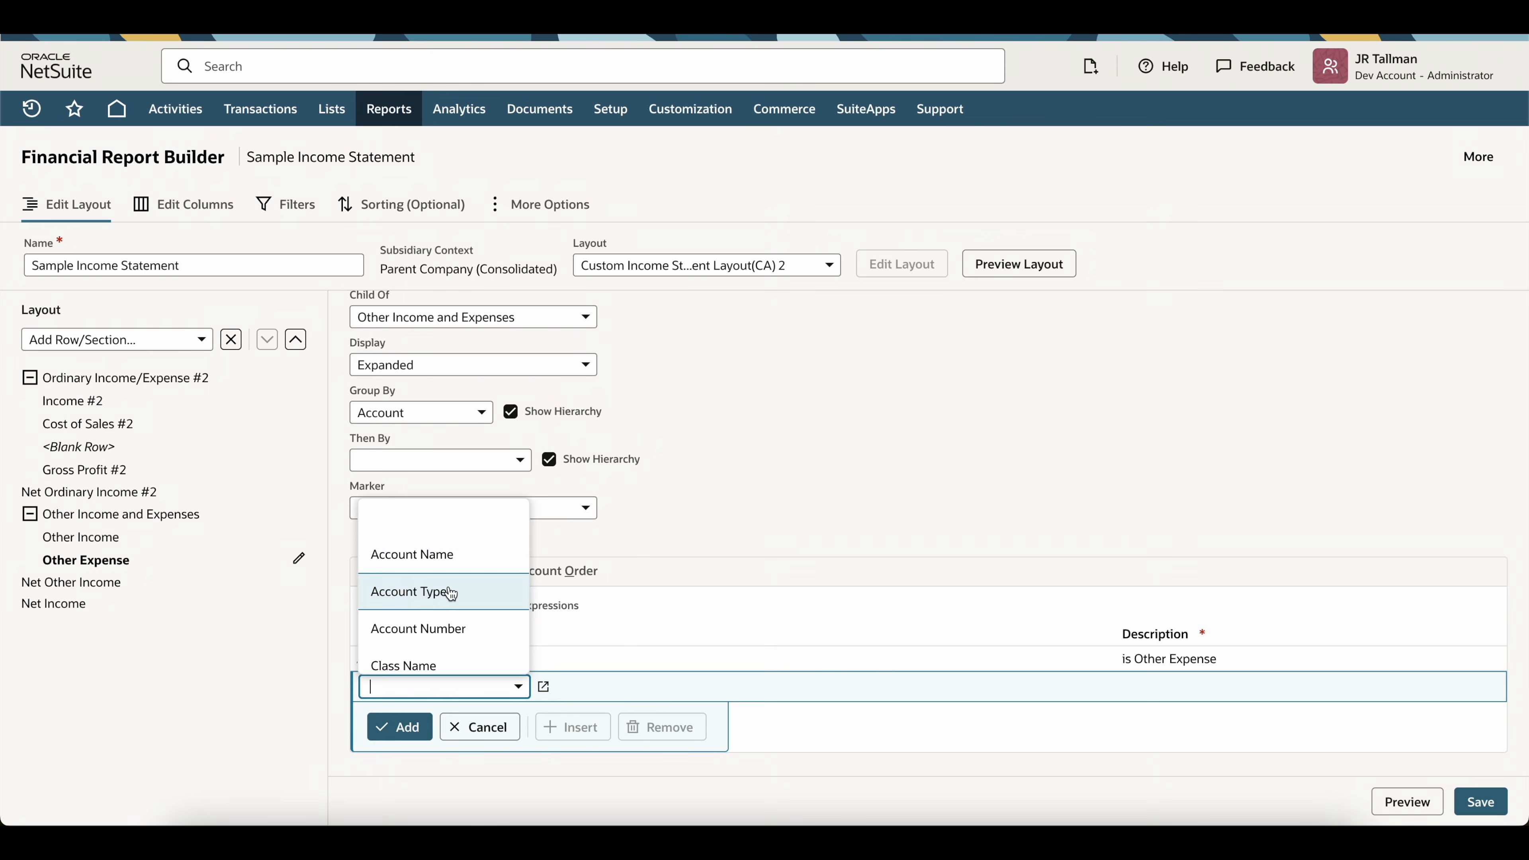
click(448, 630)
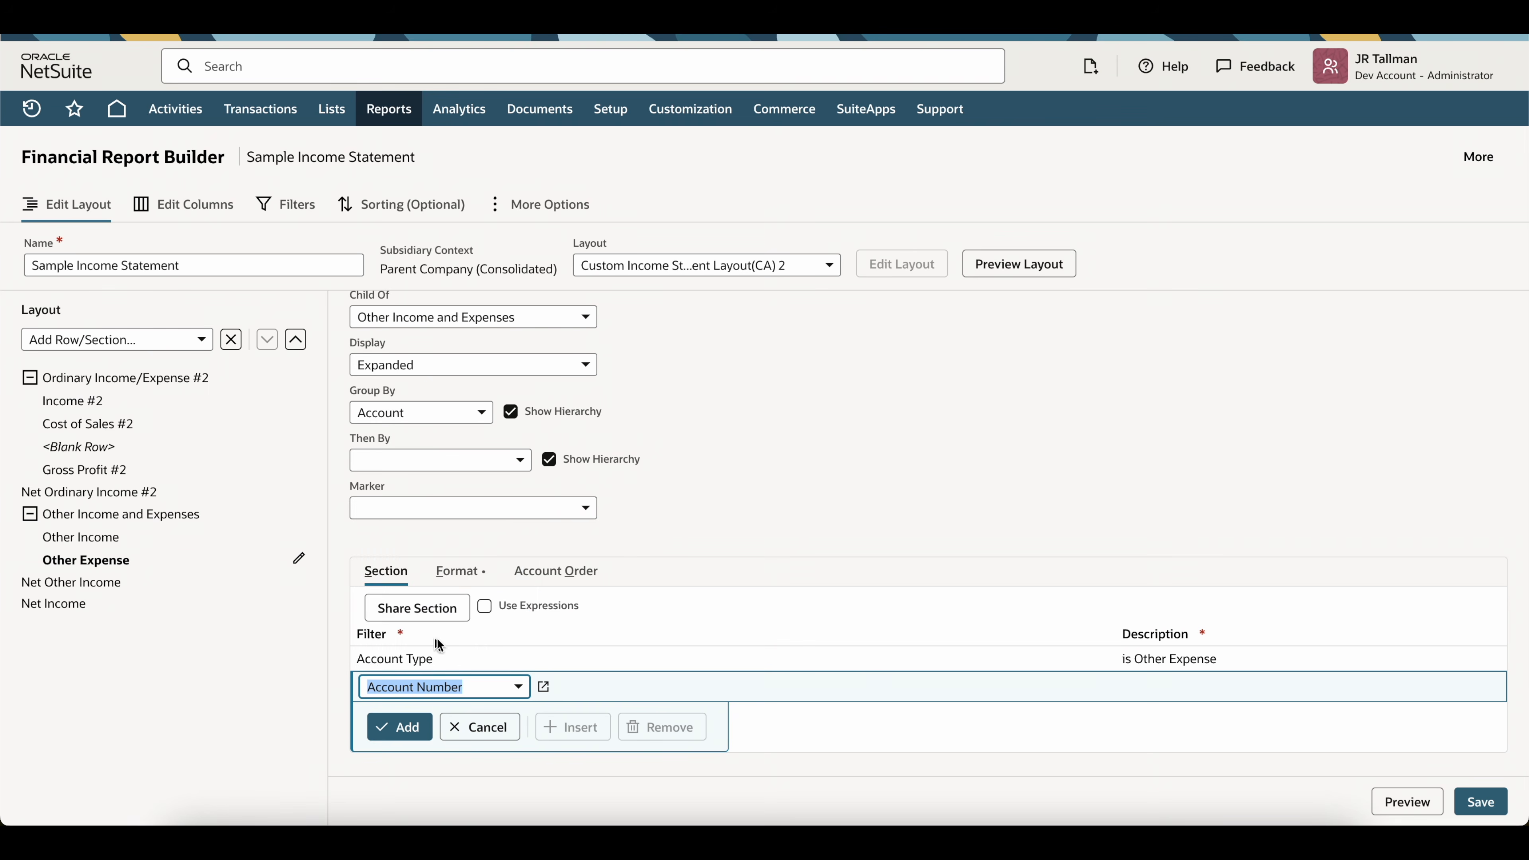
click(524, 569)
scroll(516, 621, down, 1)
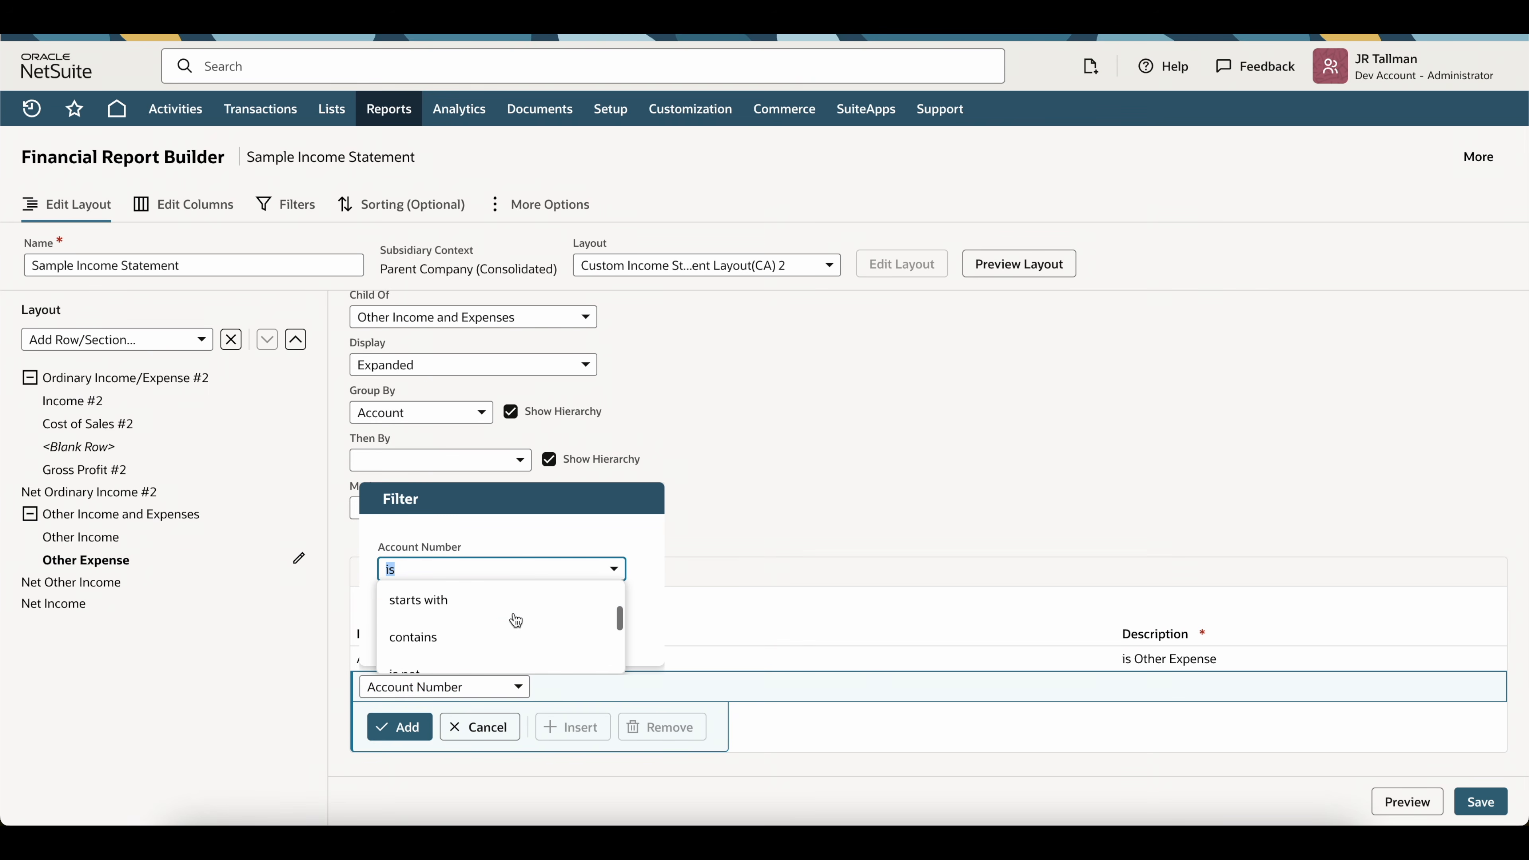
scroll(513, 619, down, 1)
scroll(475, 629, up, 2)
click(609, 548)
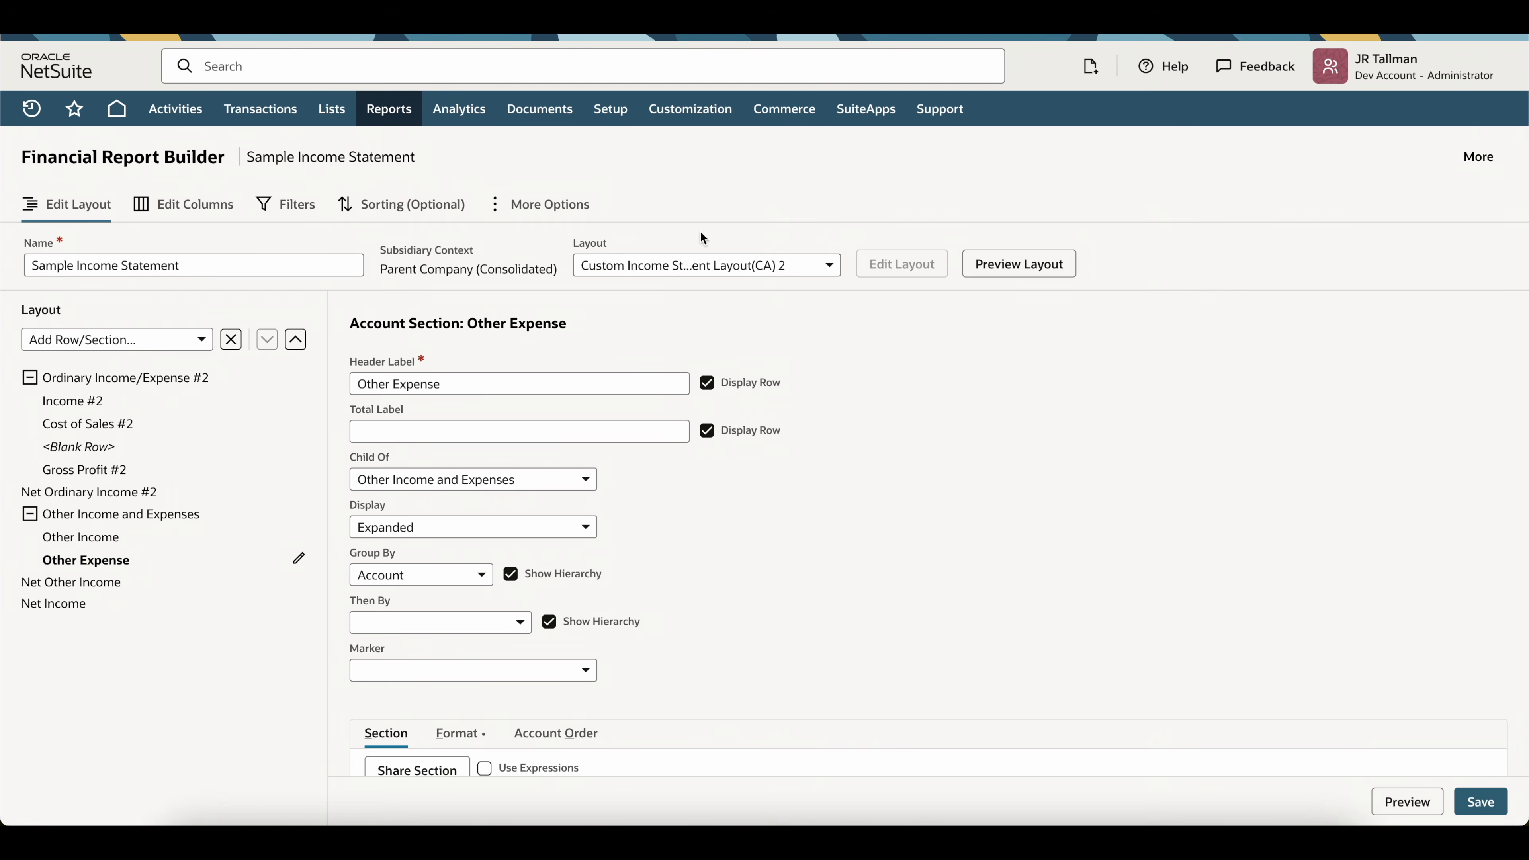
- Check the available income statement layouts, keep Custom Income Statement Layout(CA) 2, and highlight the subsidiary context
click(623, 266)
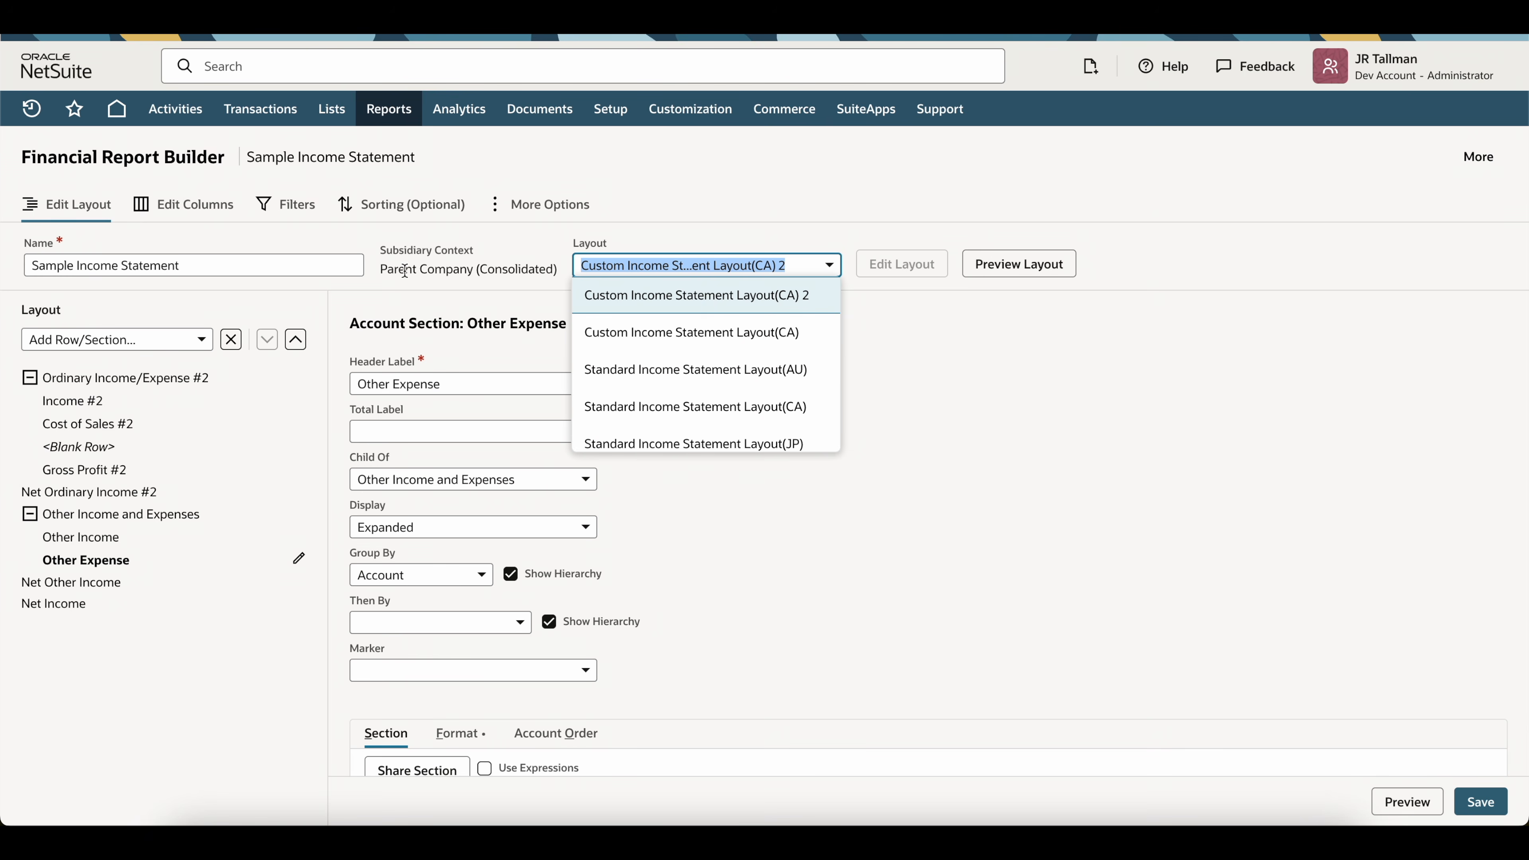
click(690, 299)
drag(383, 271, 555, 268)
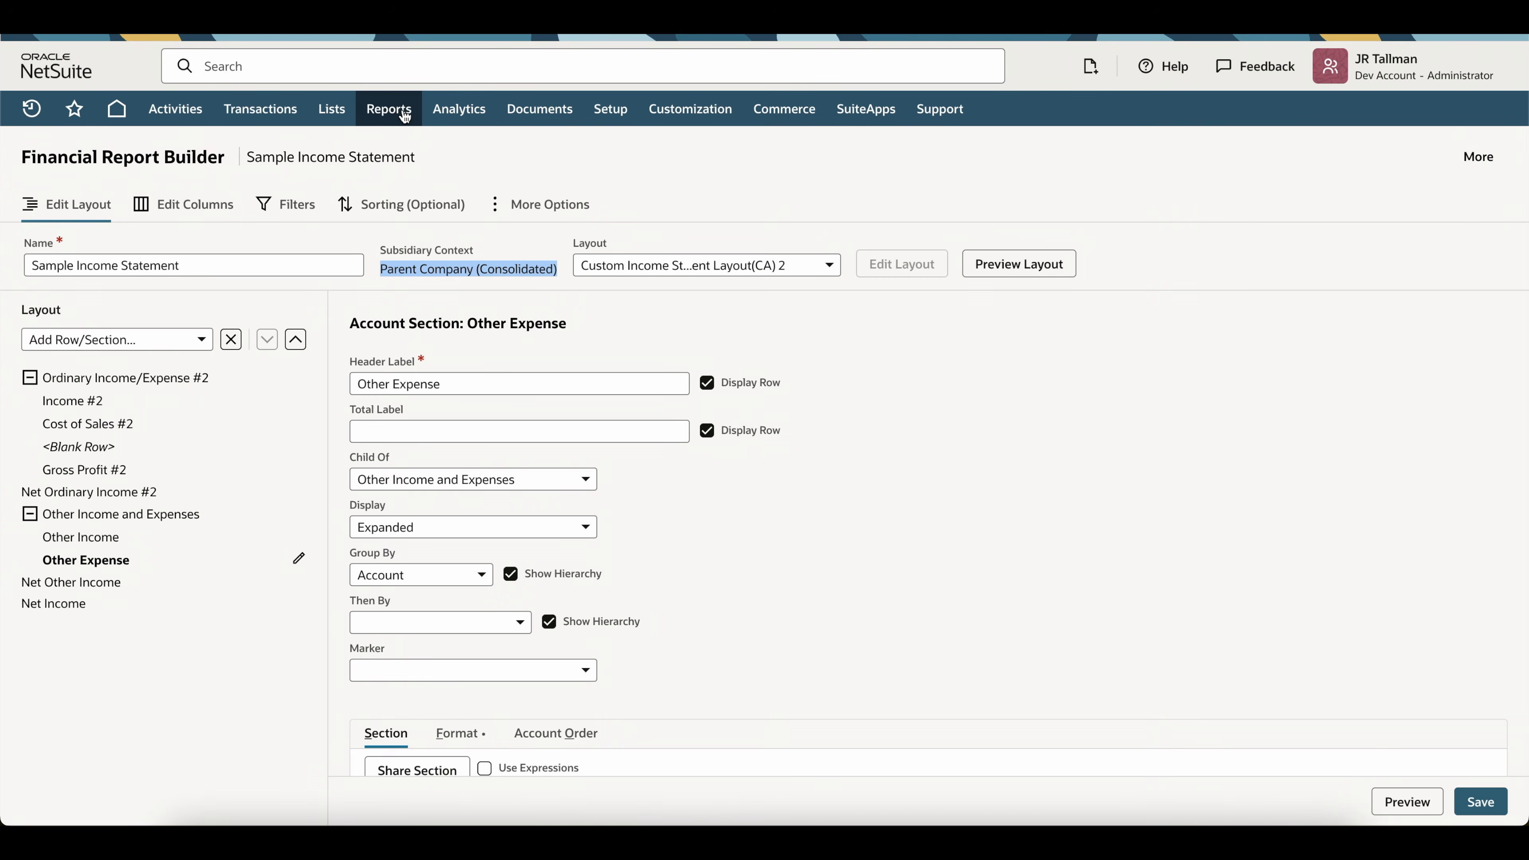
- Open the financial Row Layout Assignment page separately, and save the Sample Income Statement report
mouse_move(404, 115)
mouse_move(457, 460)
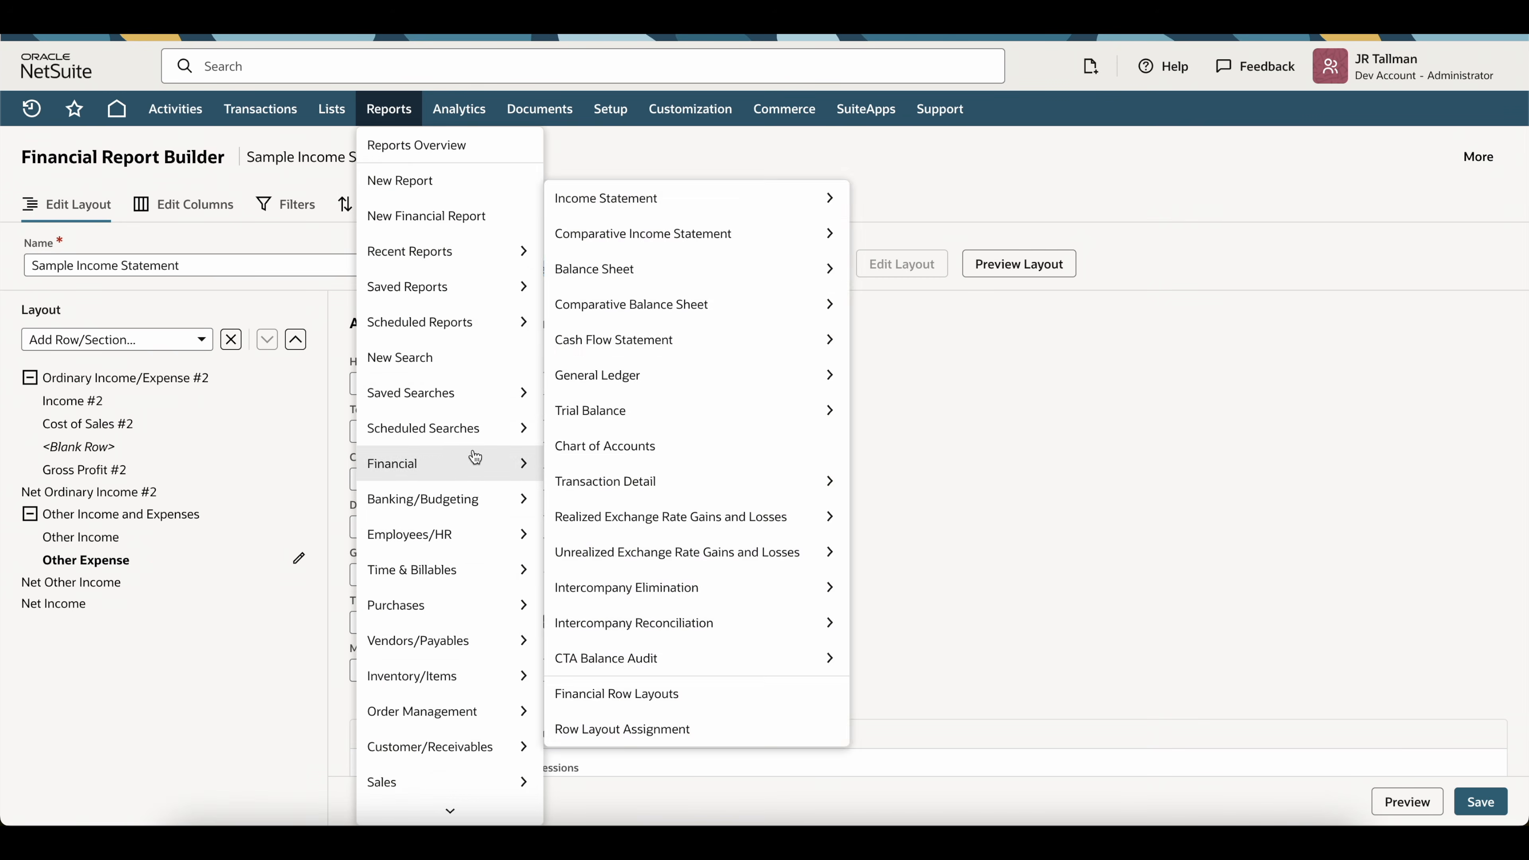
click(686, 731)
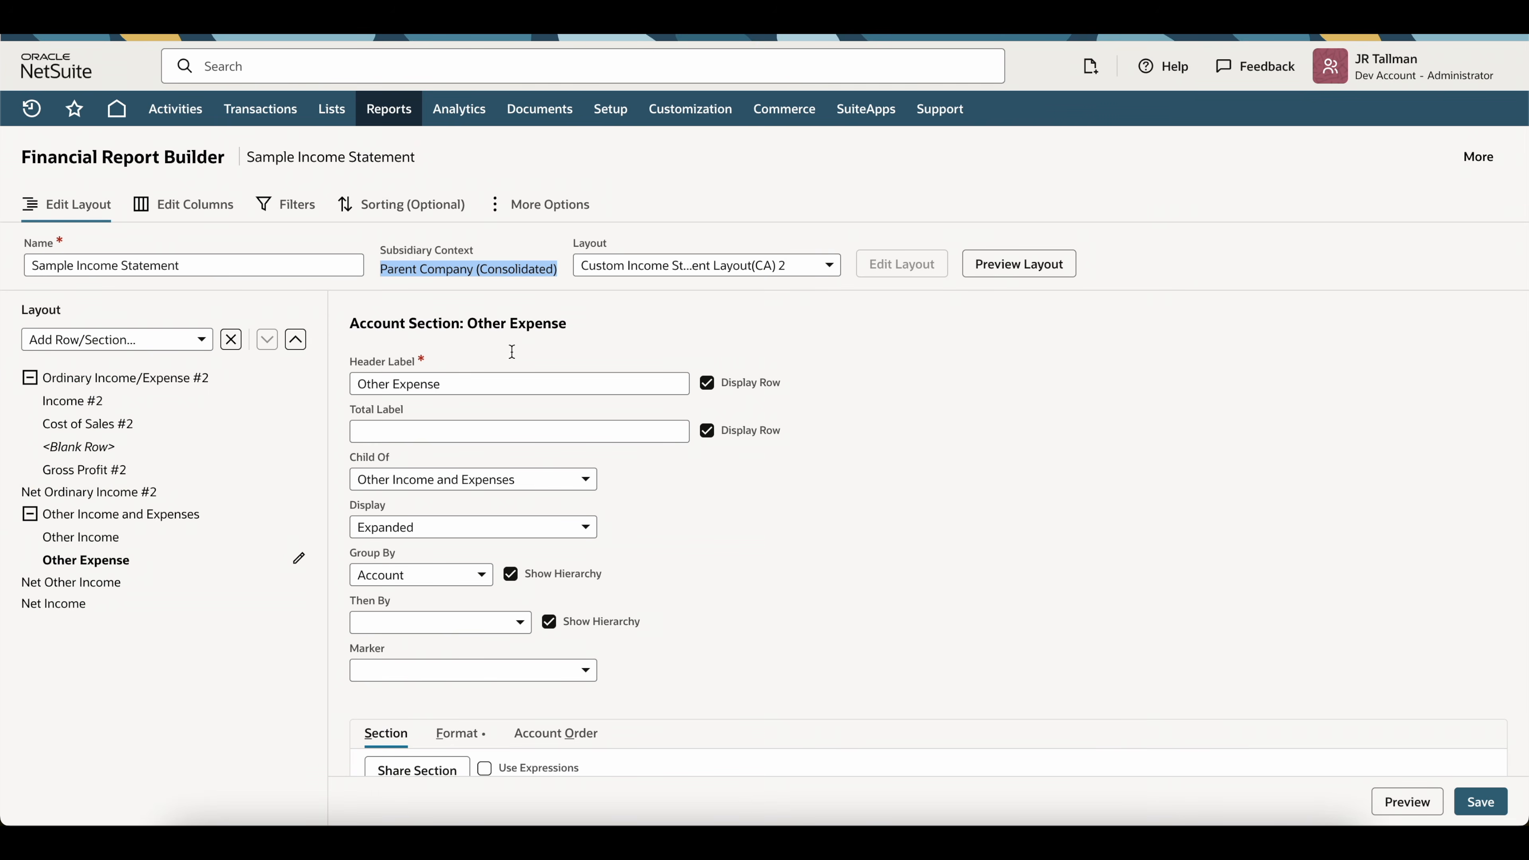
click(1465, 803)
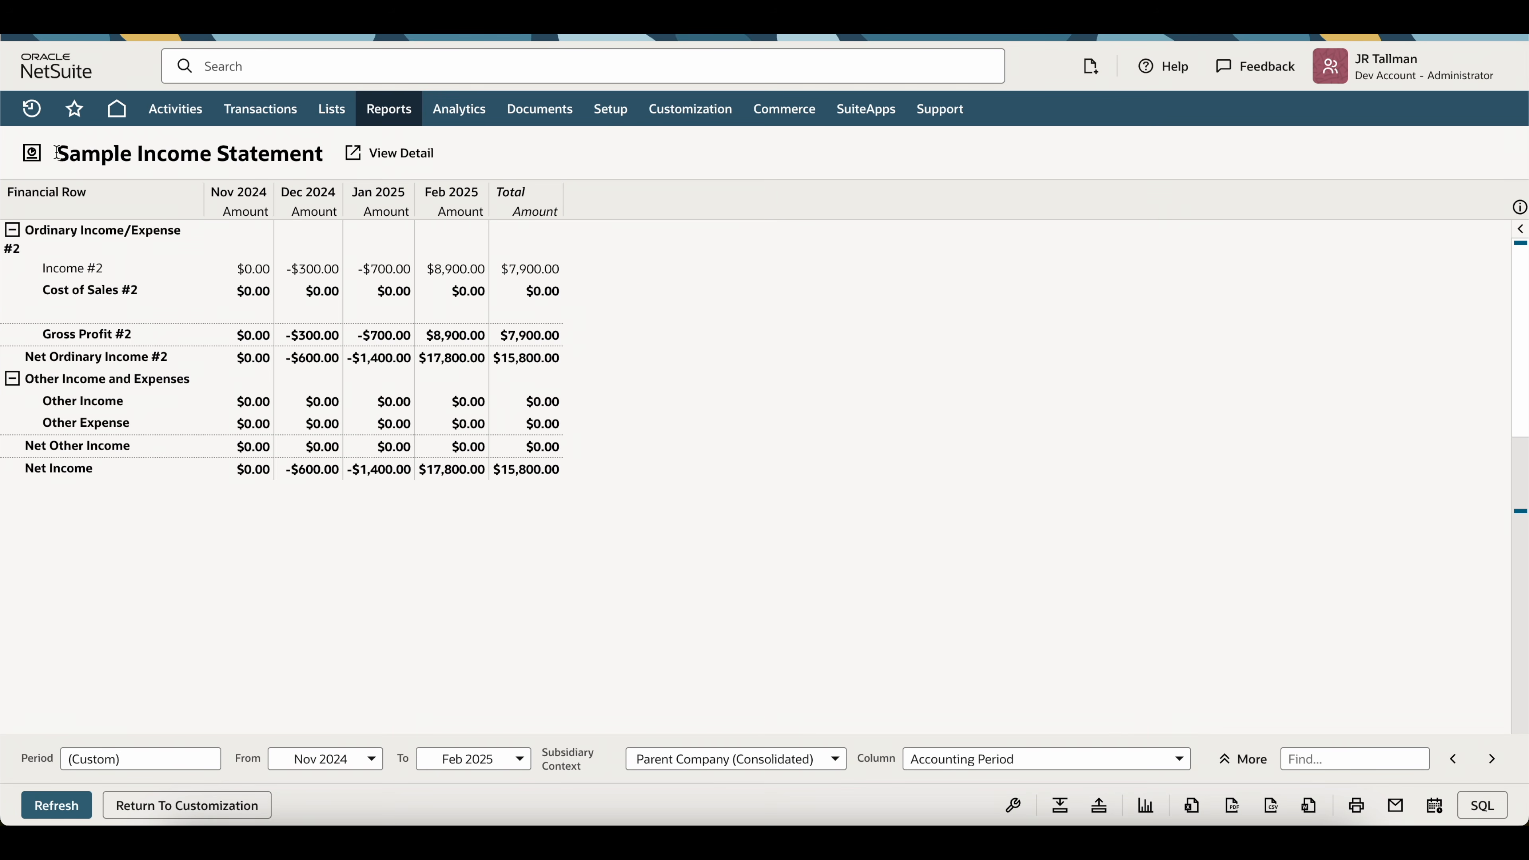
drag(57, 153, 319, 153)
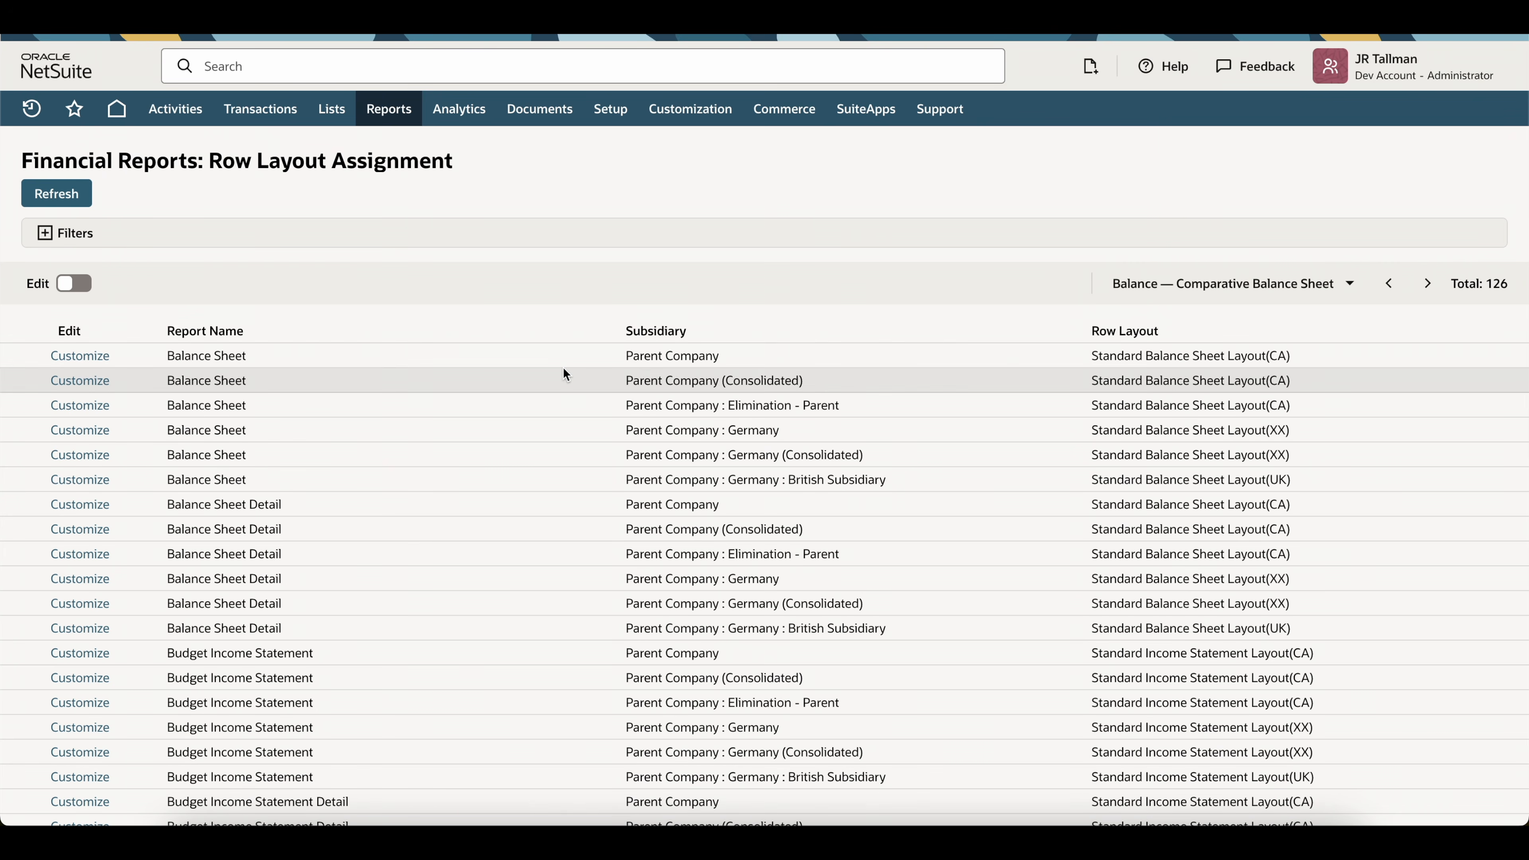
- Check which row layout is assigned to the Sample Income Statement for Parent Company (Consolidated)
click(1231, 283)
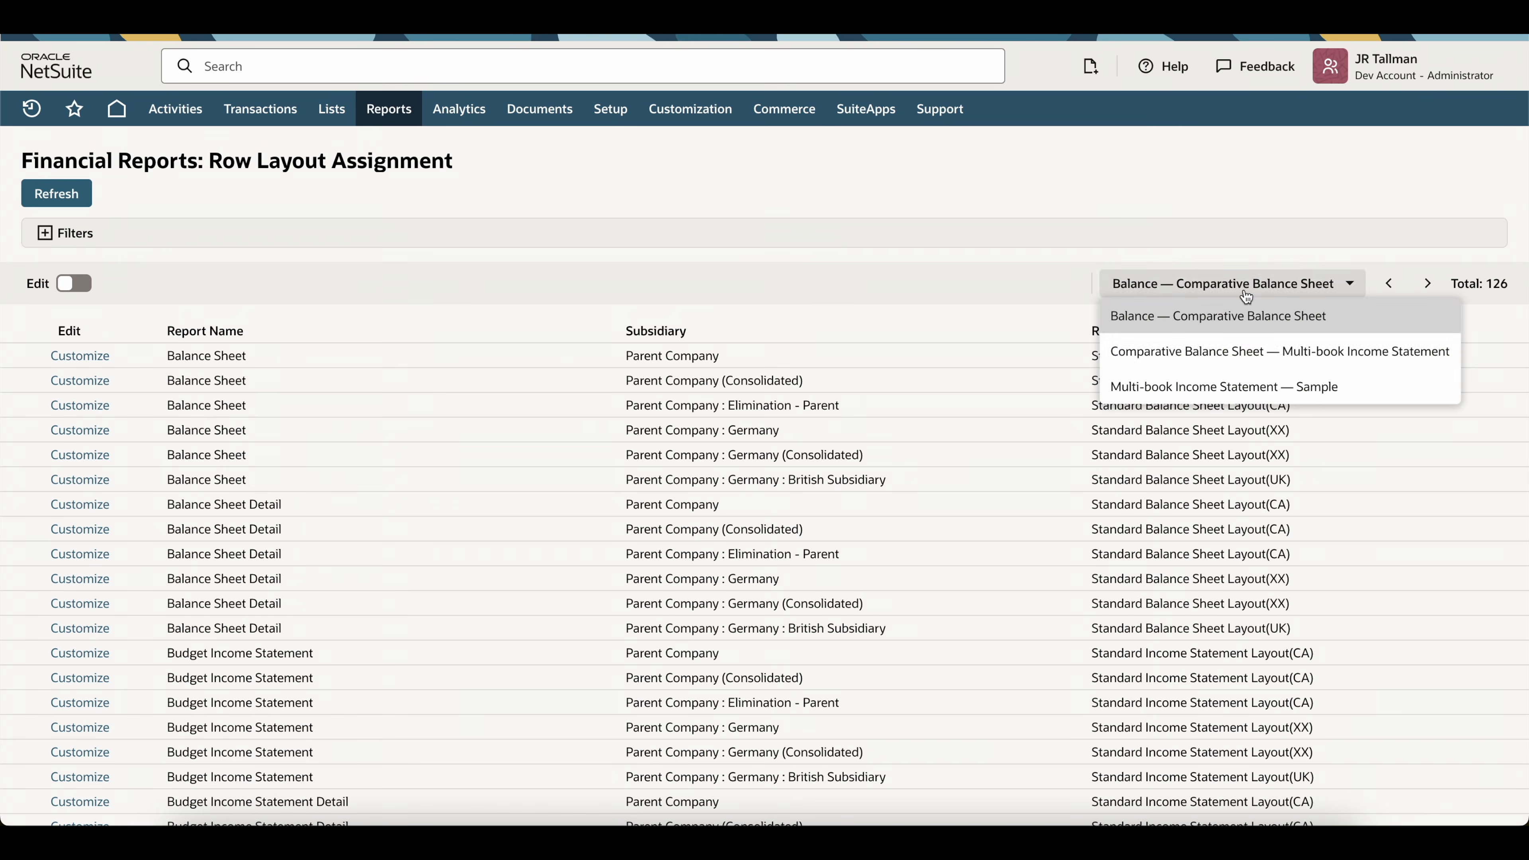
click(1228, 386)
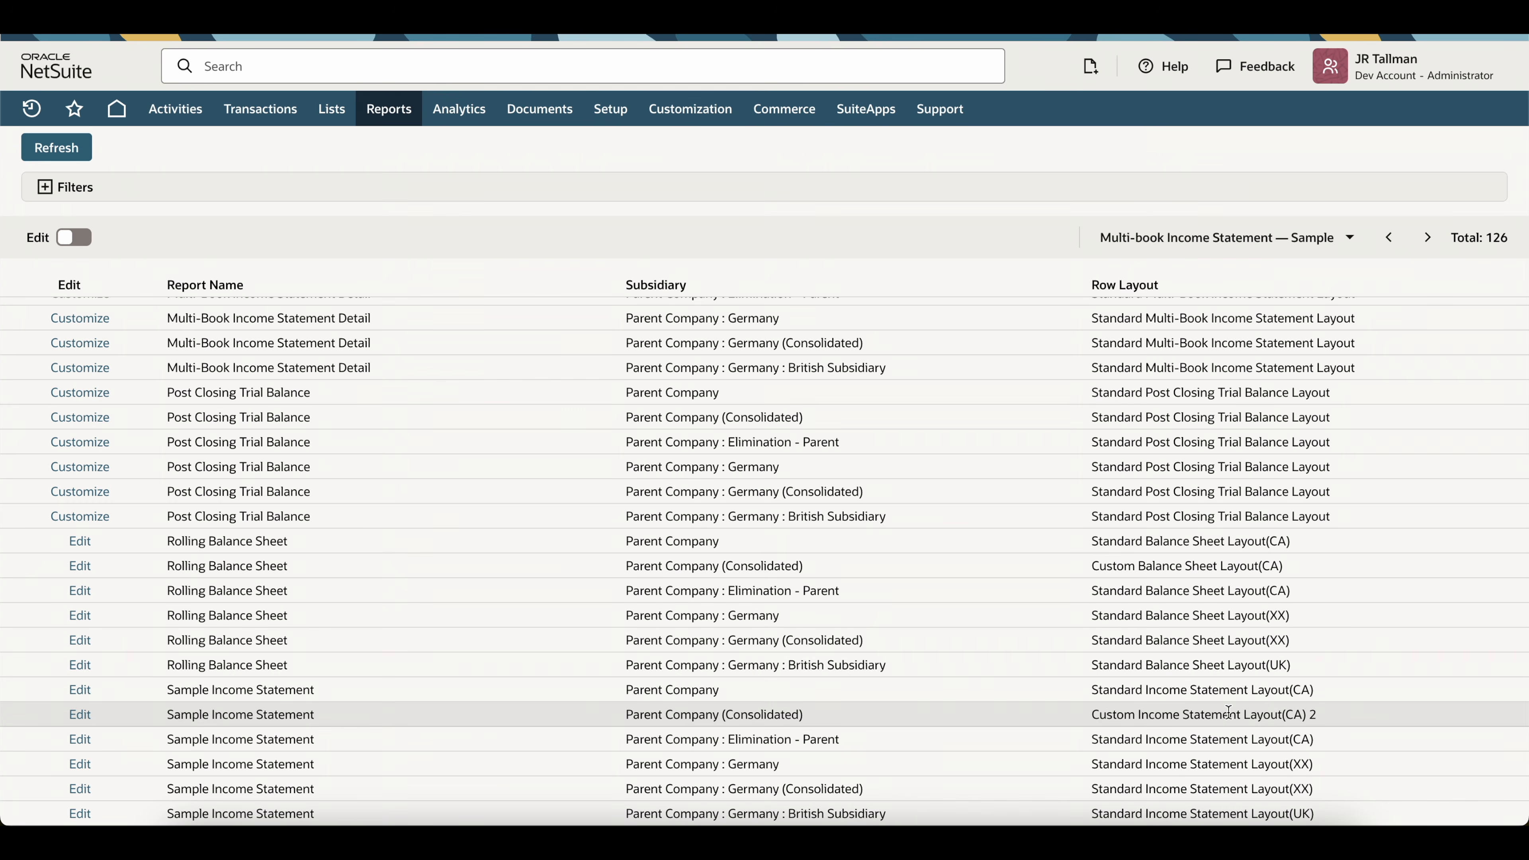
drag(626, 715, 799, 715)
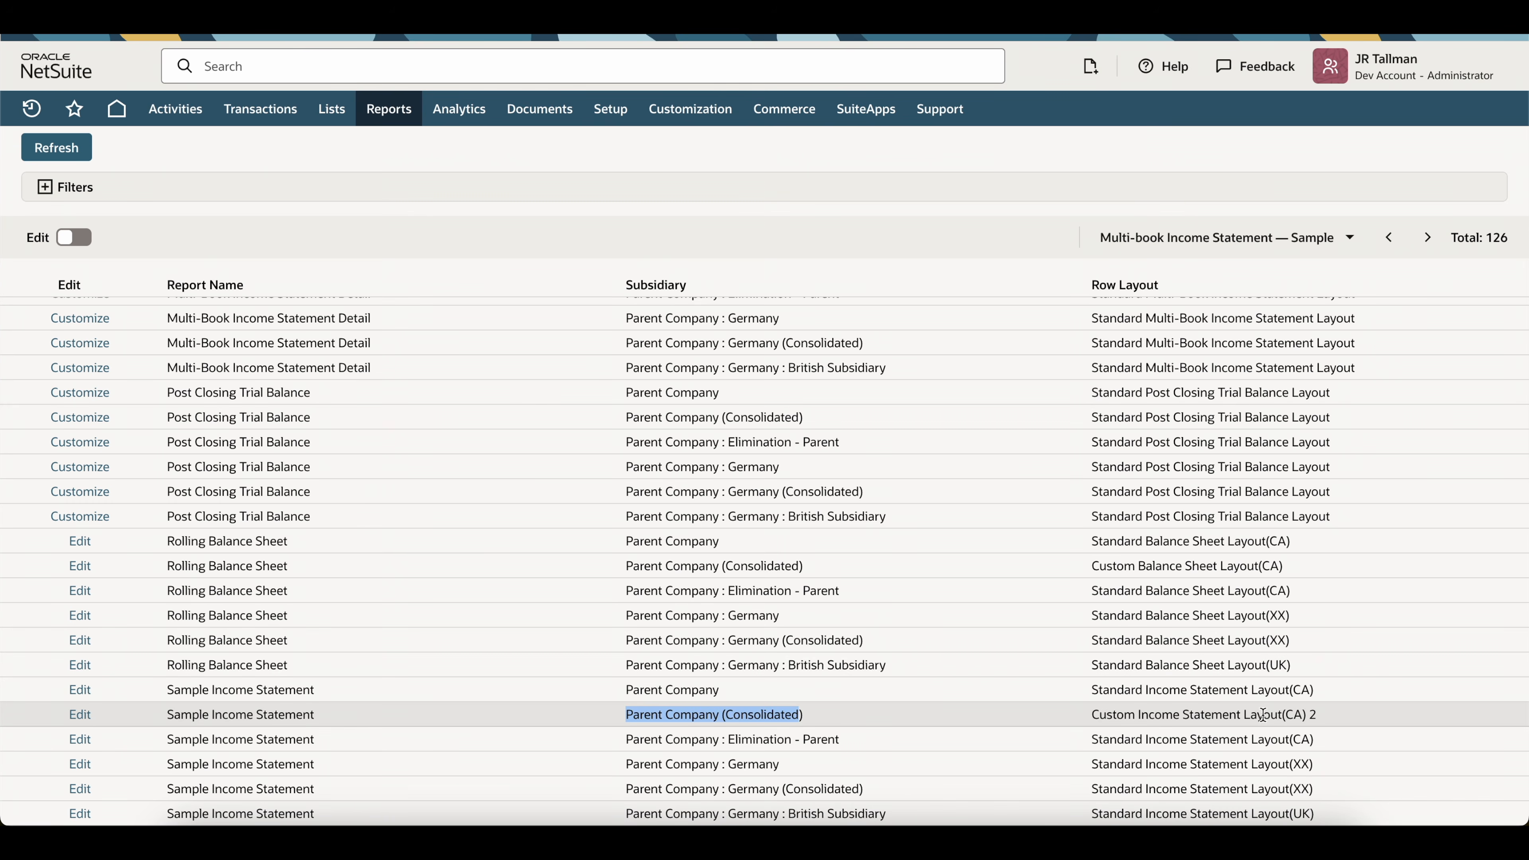
drag(1326, 713, 1131, 711)
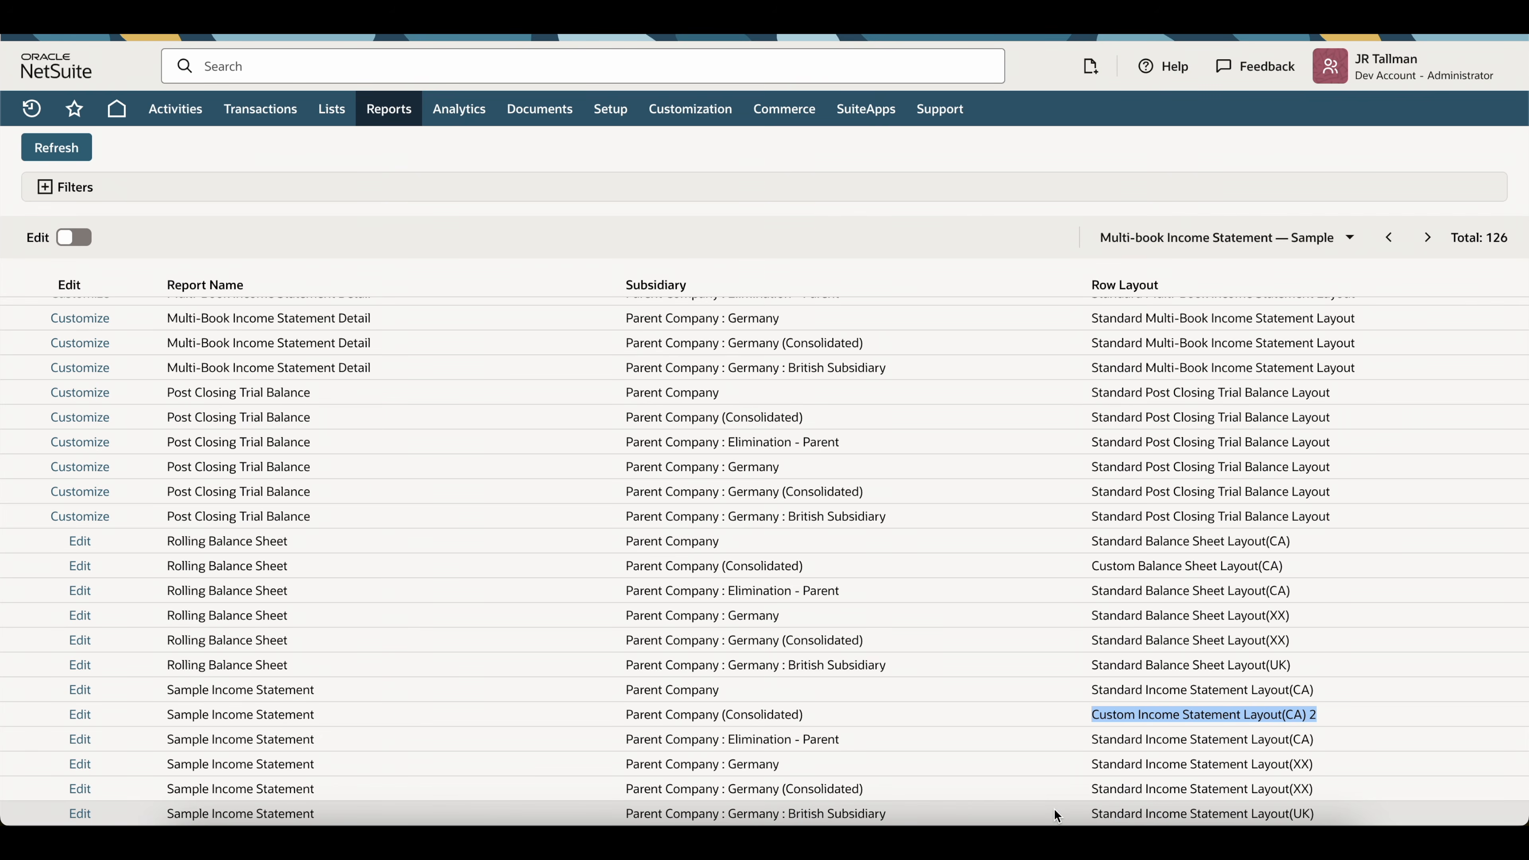
- Enable inline editing of the row layout assignments and assign Custom Income Statement Layout(CA) 2 to the Sample Income Statement for Parent Company
click(76, 244)
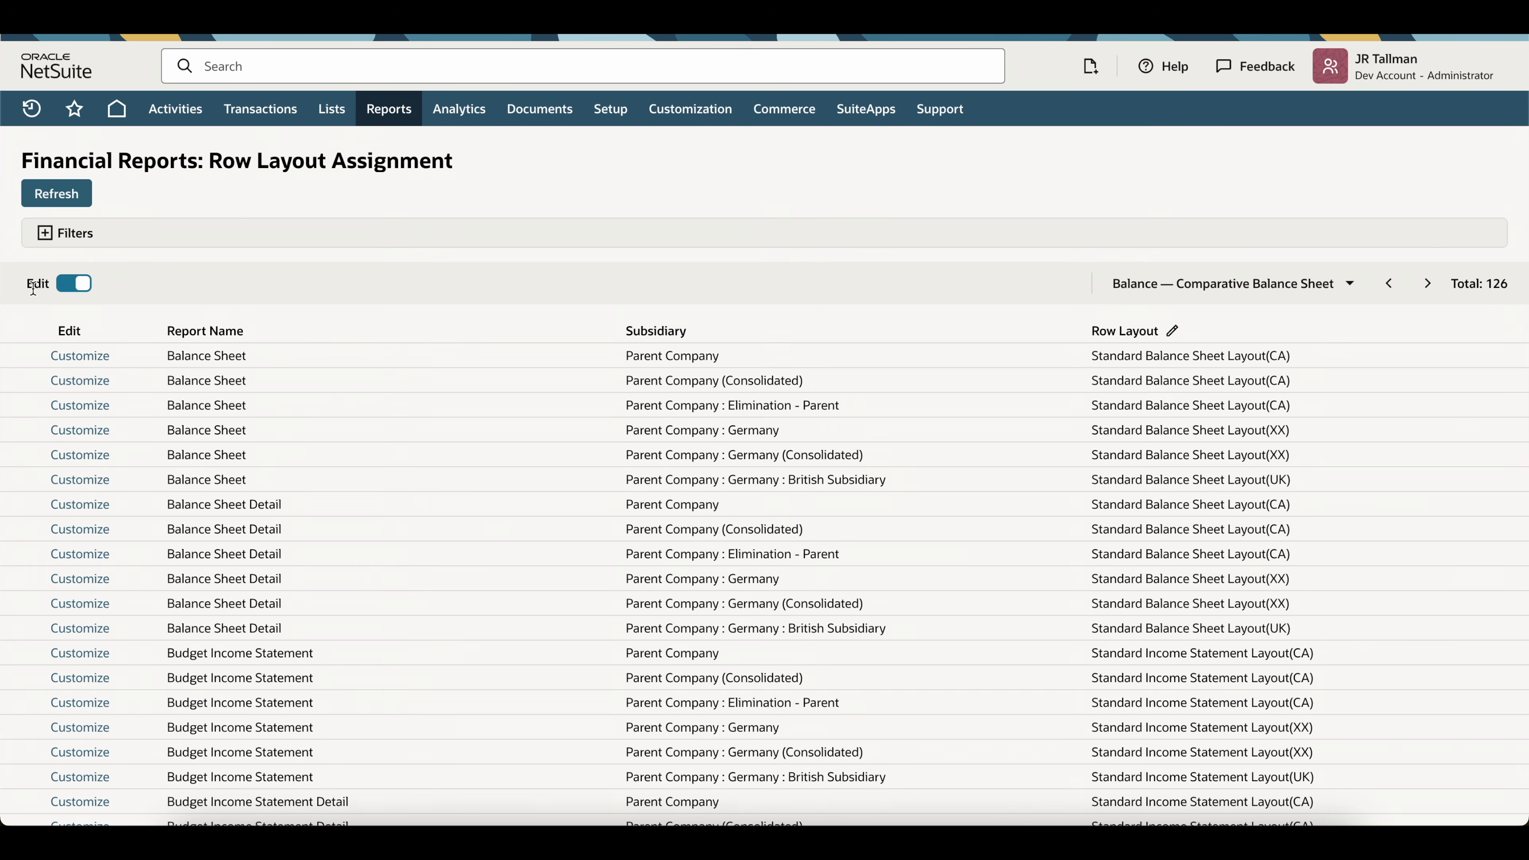
click(1347, 283)
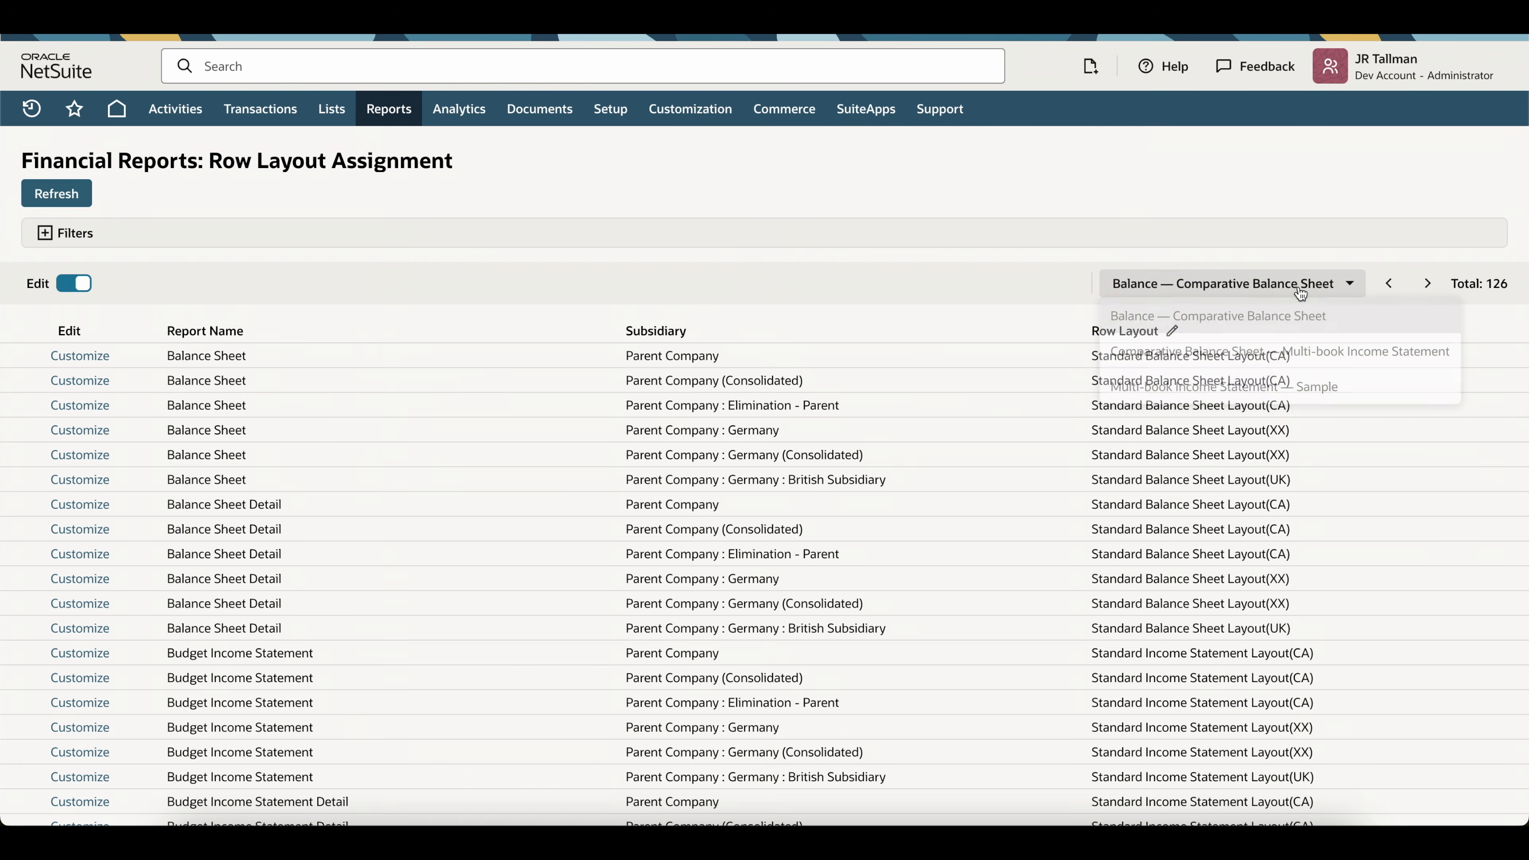
click(1274, 392)
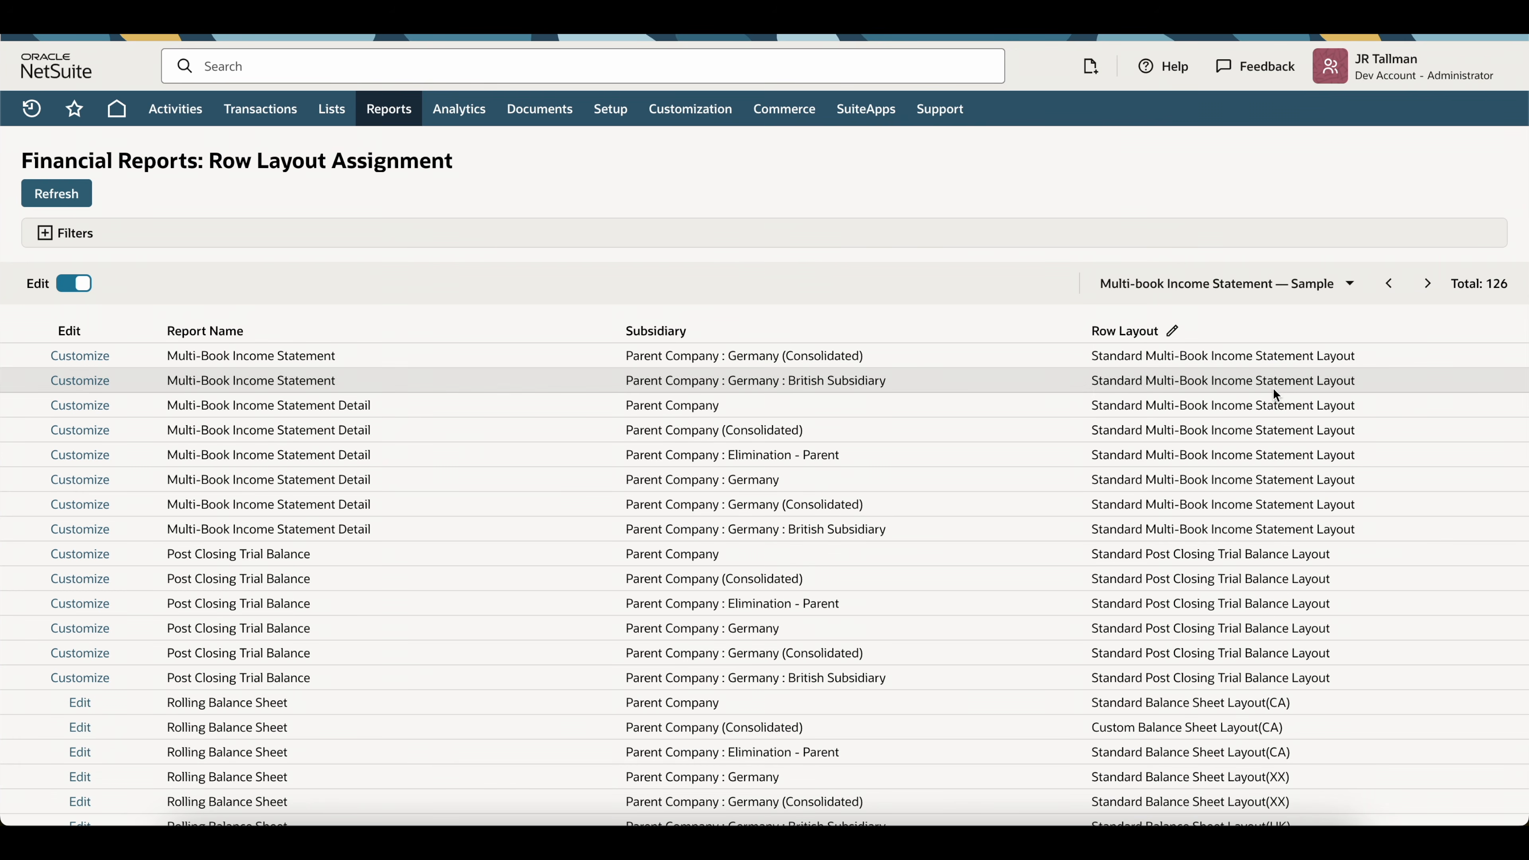
scroll(999, 608, down, 3)
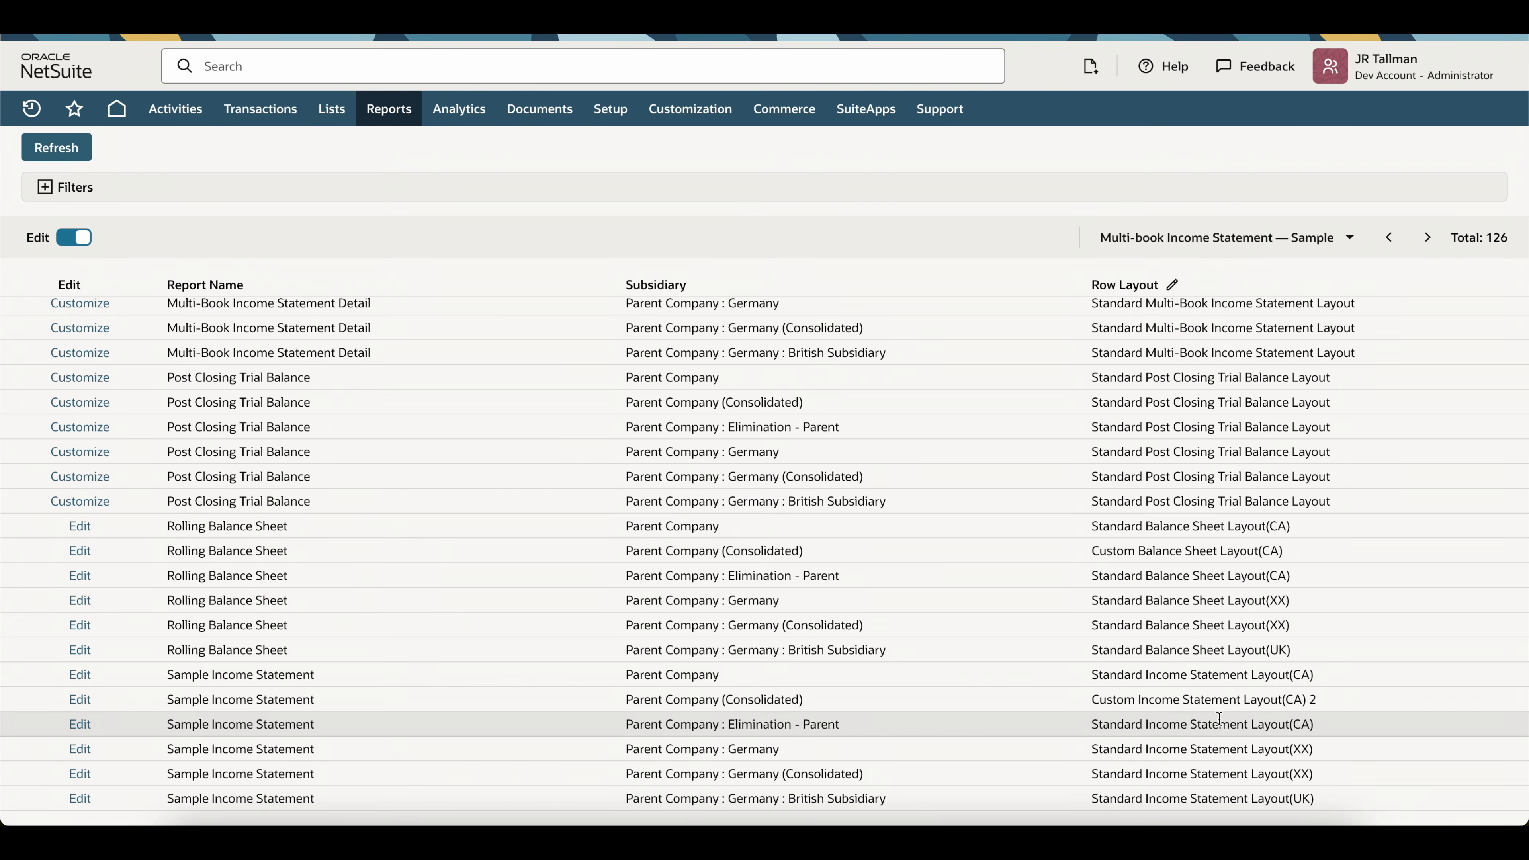
click(1138, 679)
scroll(1212, 603, down, 1)
scroll(1219, 590, up, 1)
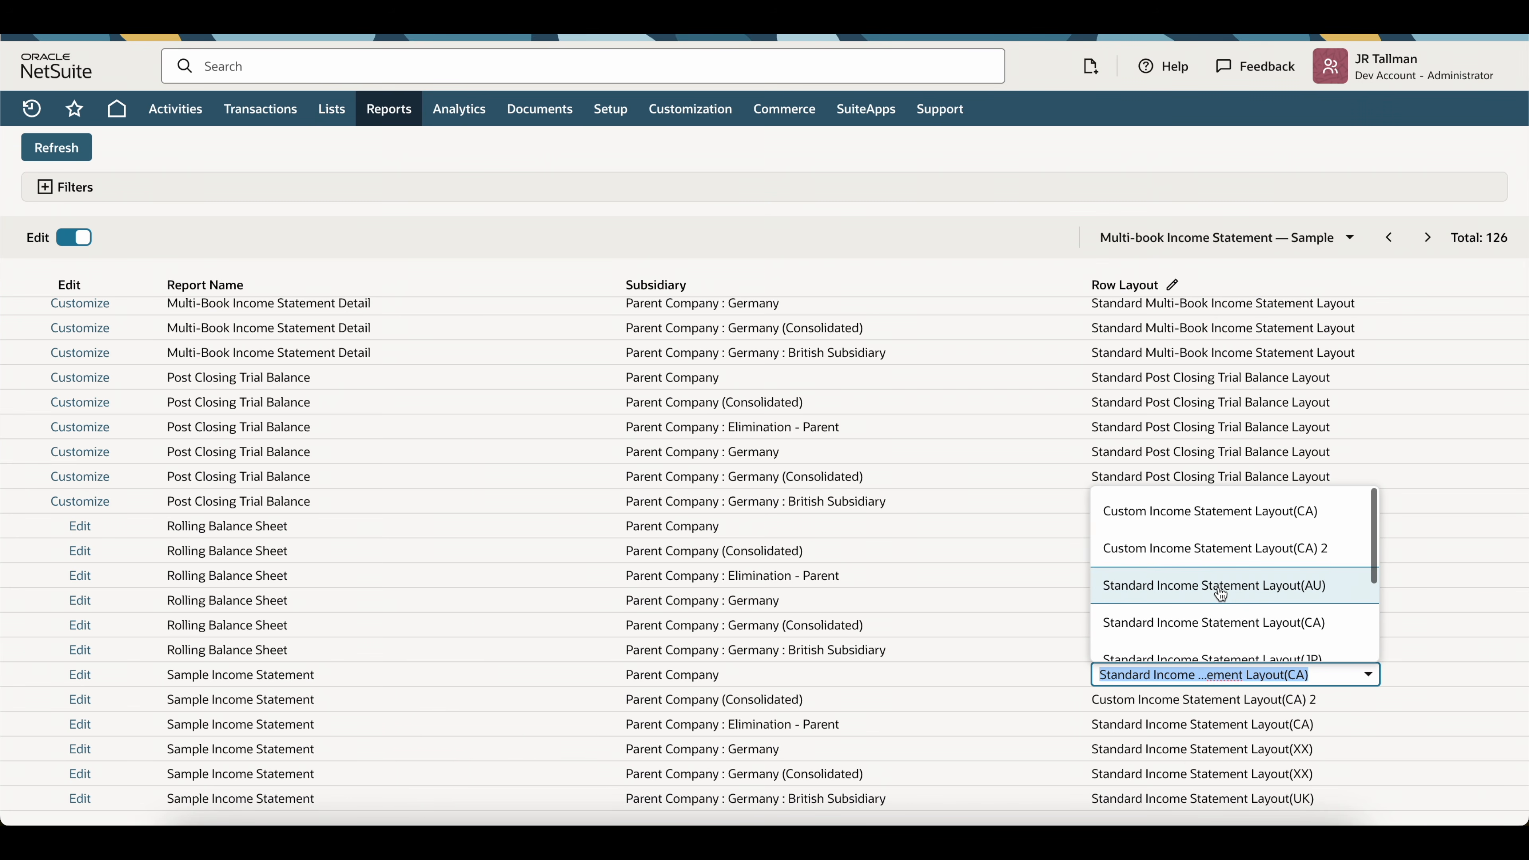
click(1160, 564)
- Assign Custom Income Statement Layout(CA) 2 to the Sample Income Statement for Elimination - Parent, Germany, Germany (Consolidated) and British Subsidiary
click(1190, 724)
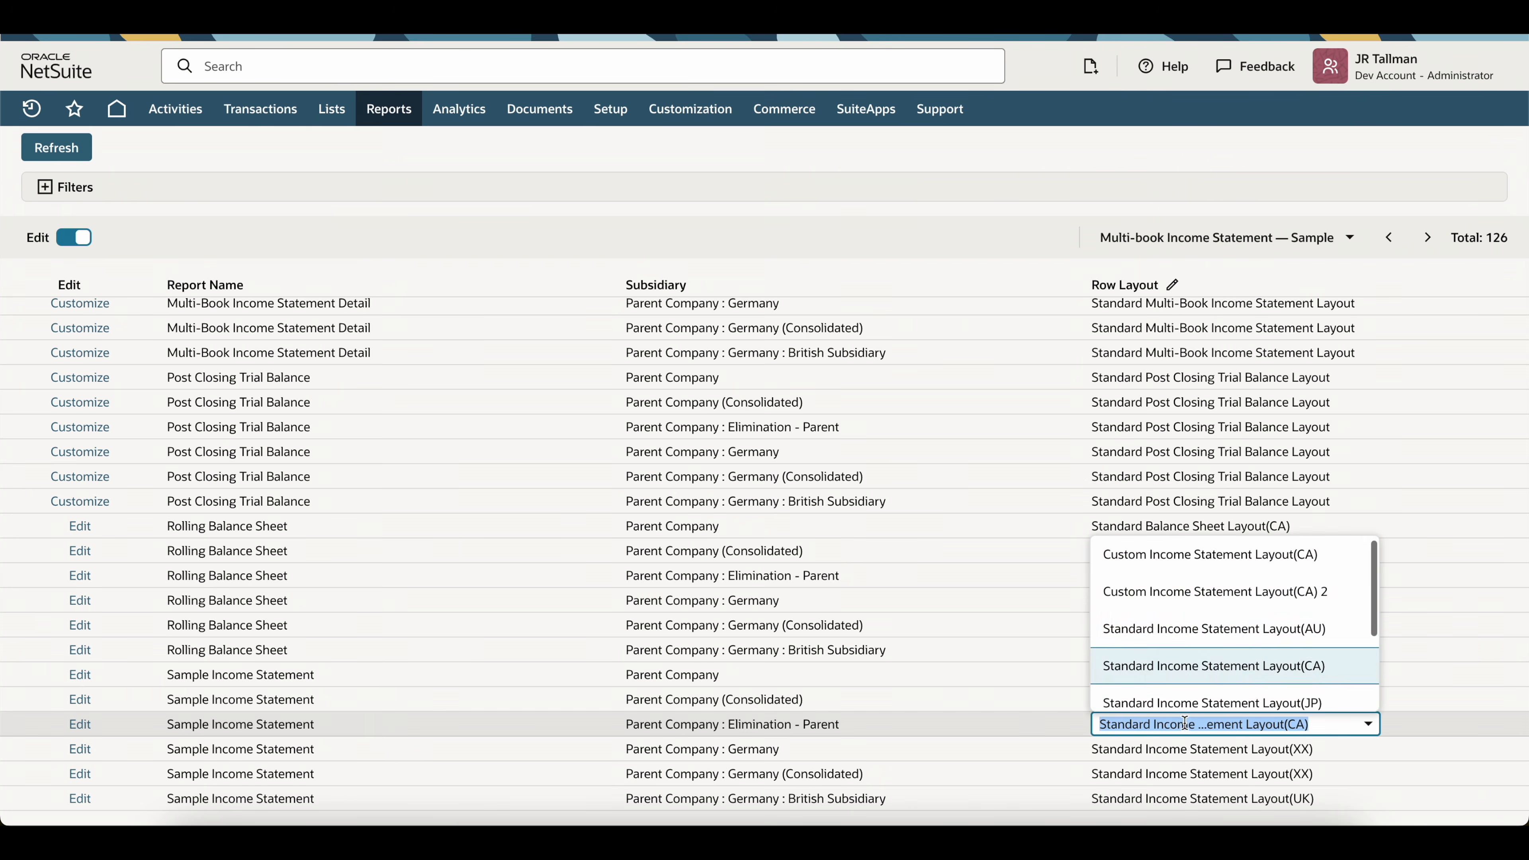
click(1225, 581)
click(1214, 747)
click(1238, 629)
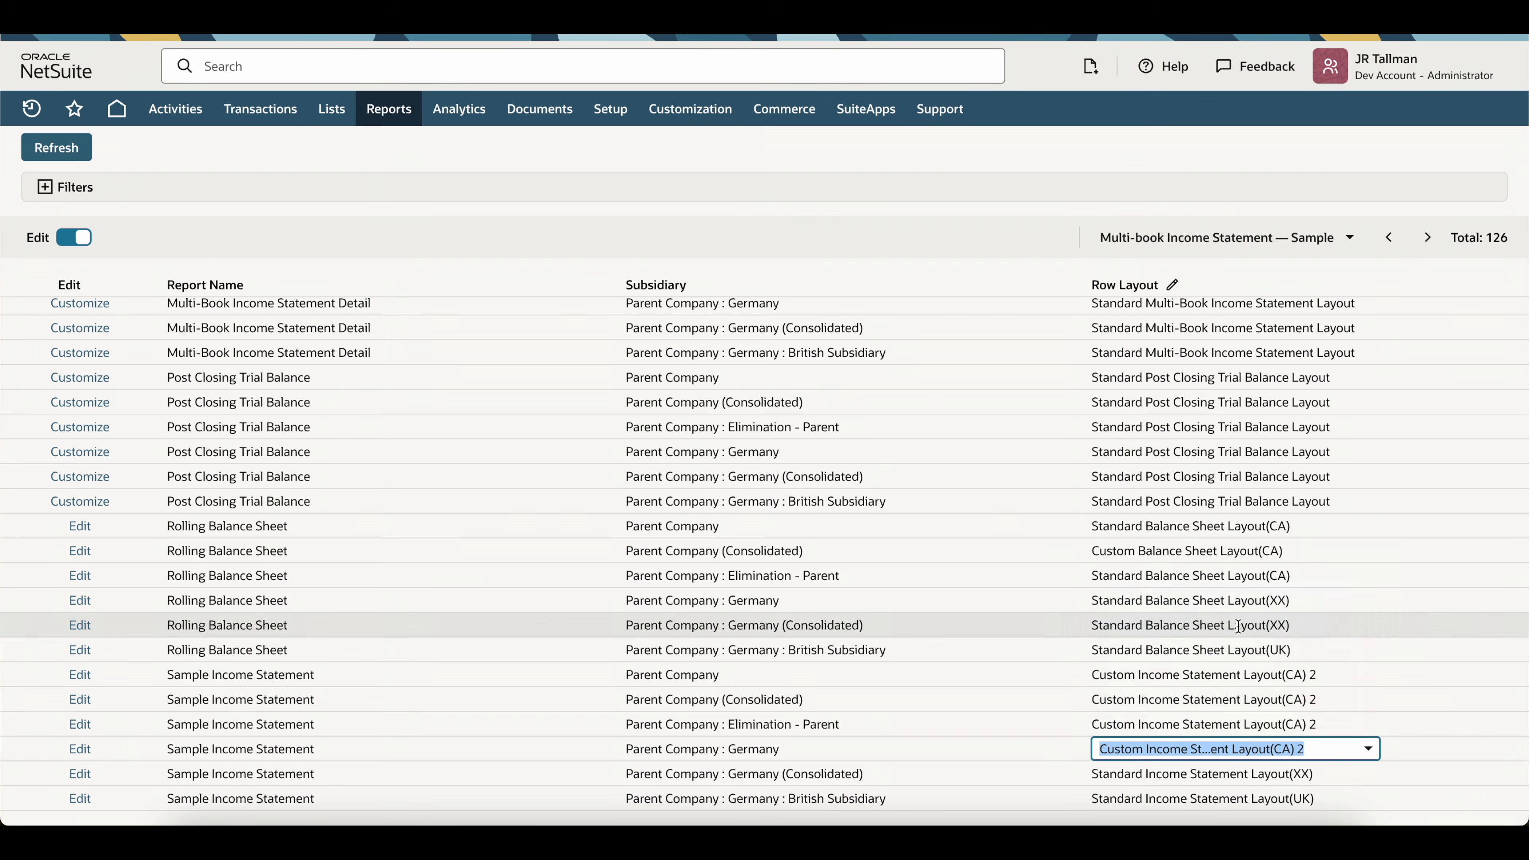
click(1231, 775)
click(1237, 645)
click(1214, 801)
click(1210, 690)
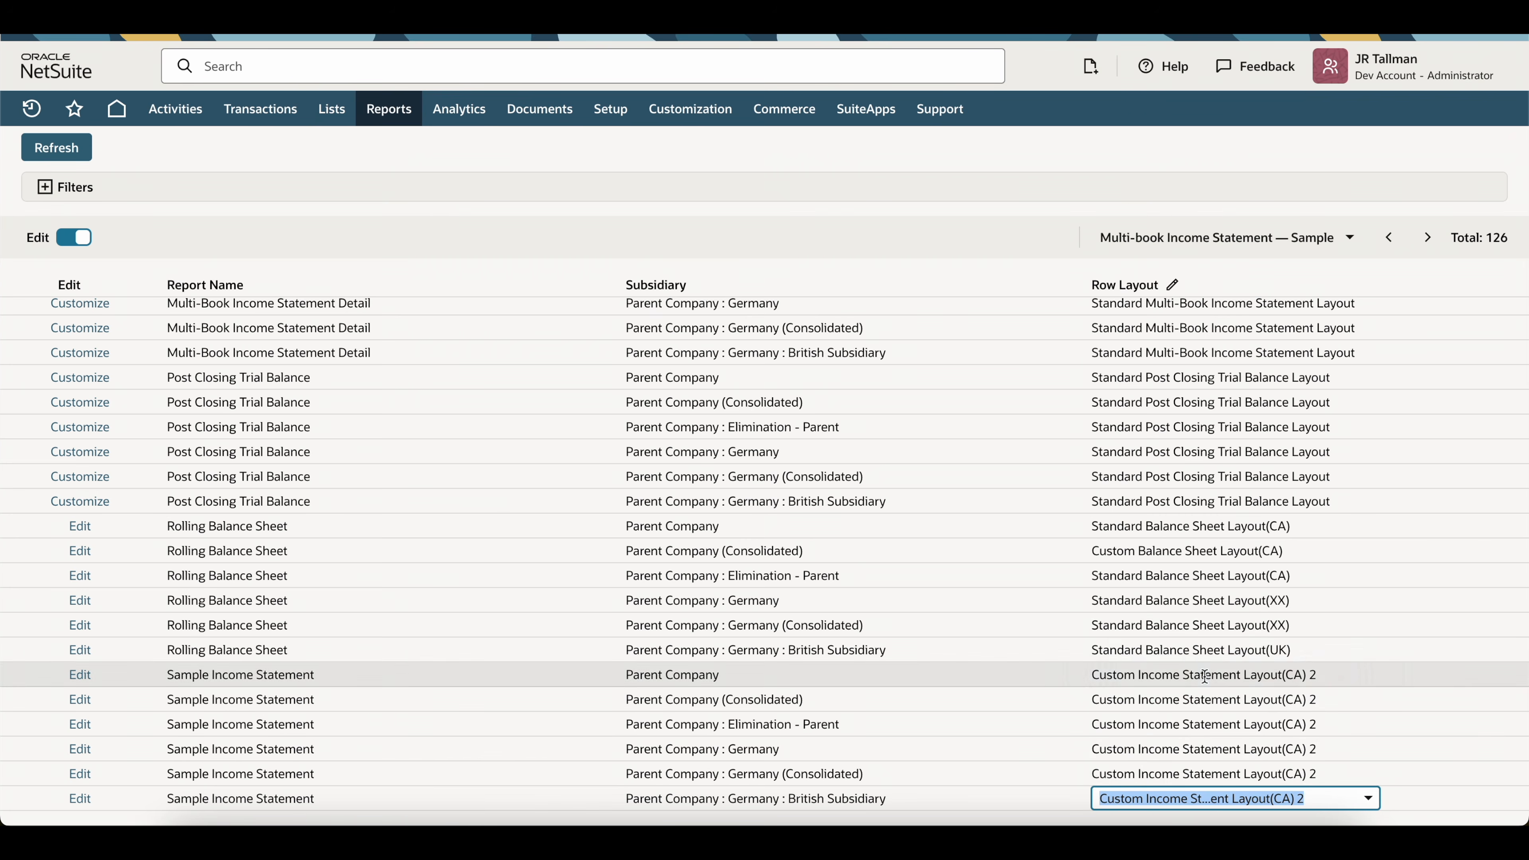
click(1119, 163)
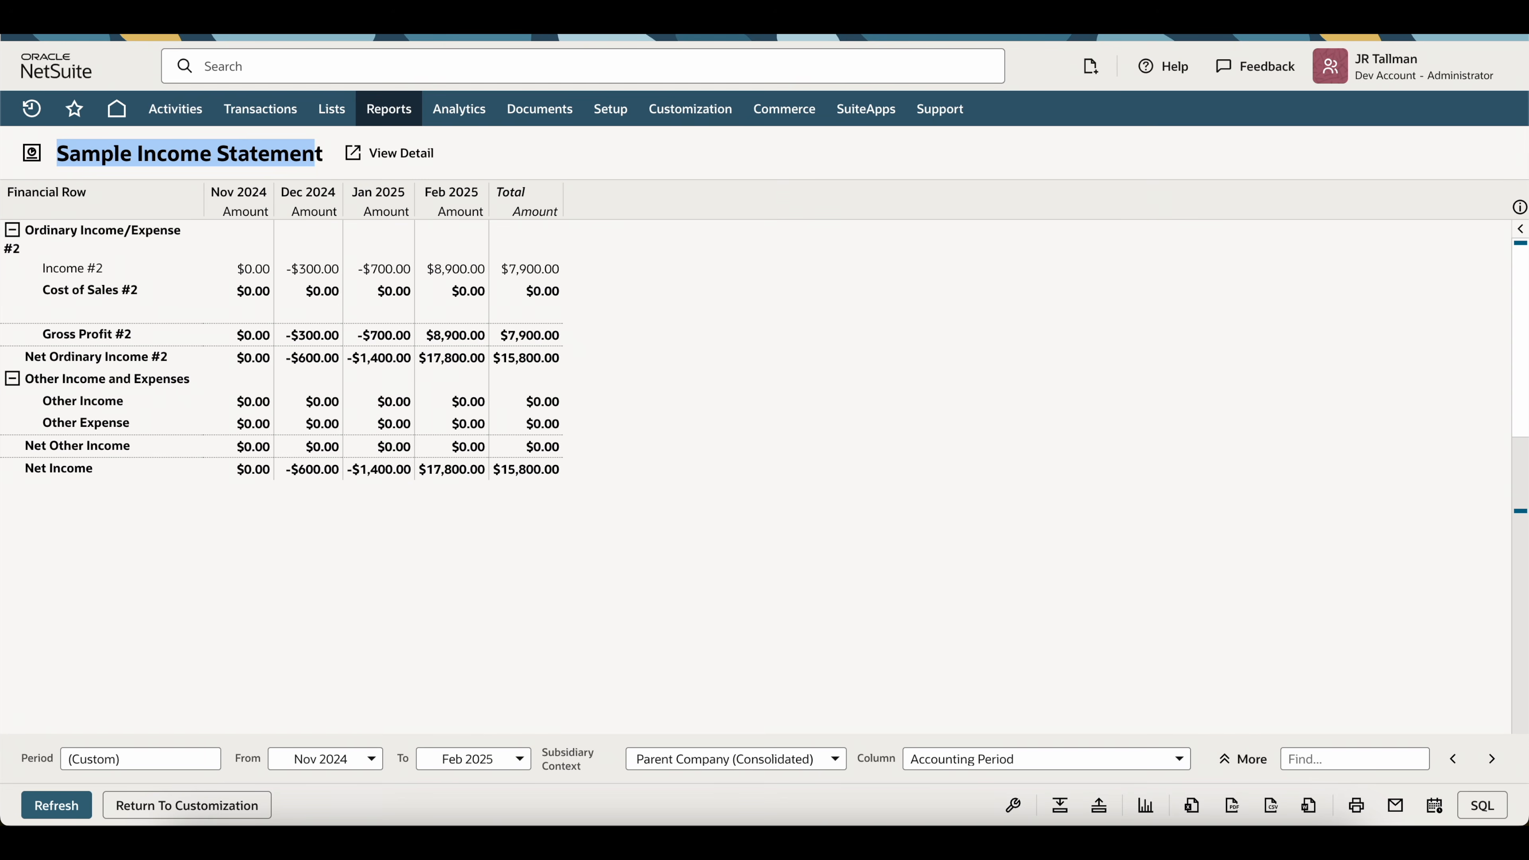
- Return to customizing the Sample Income Statement, open its column settings and look through the available Financial fields
click(192, 806)
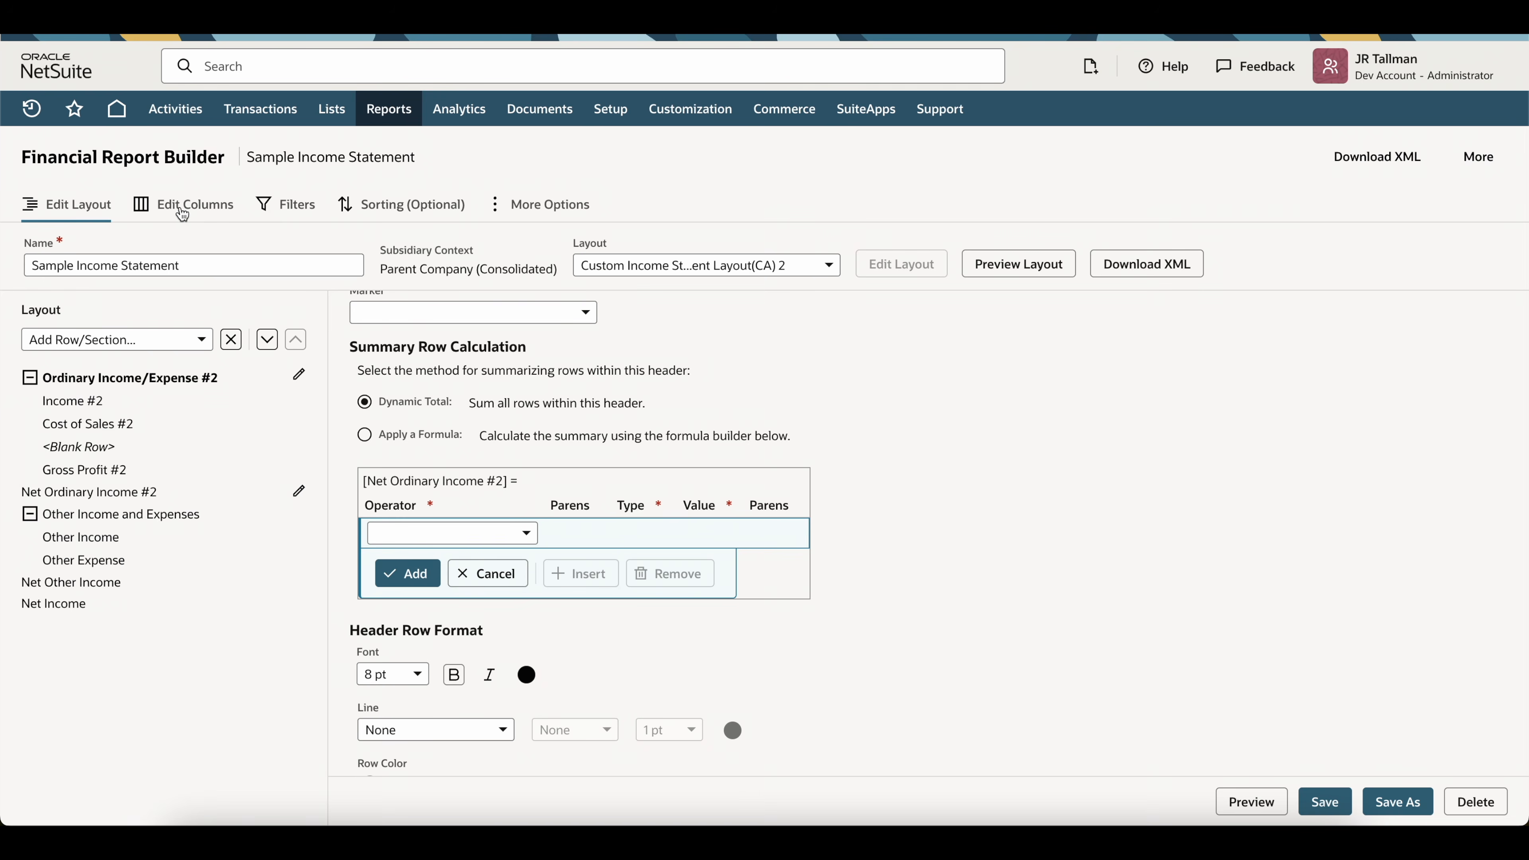
click(182, 214)
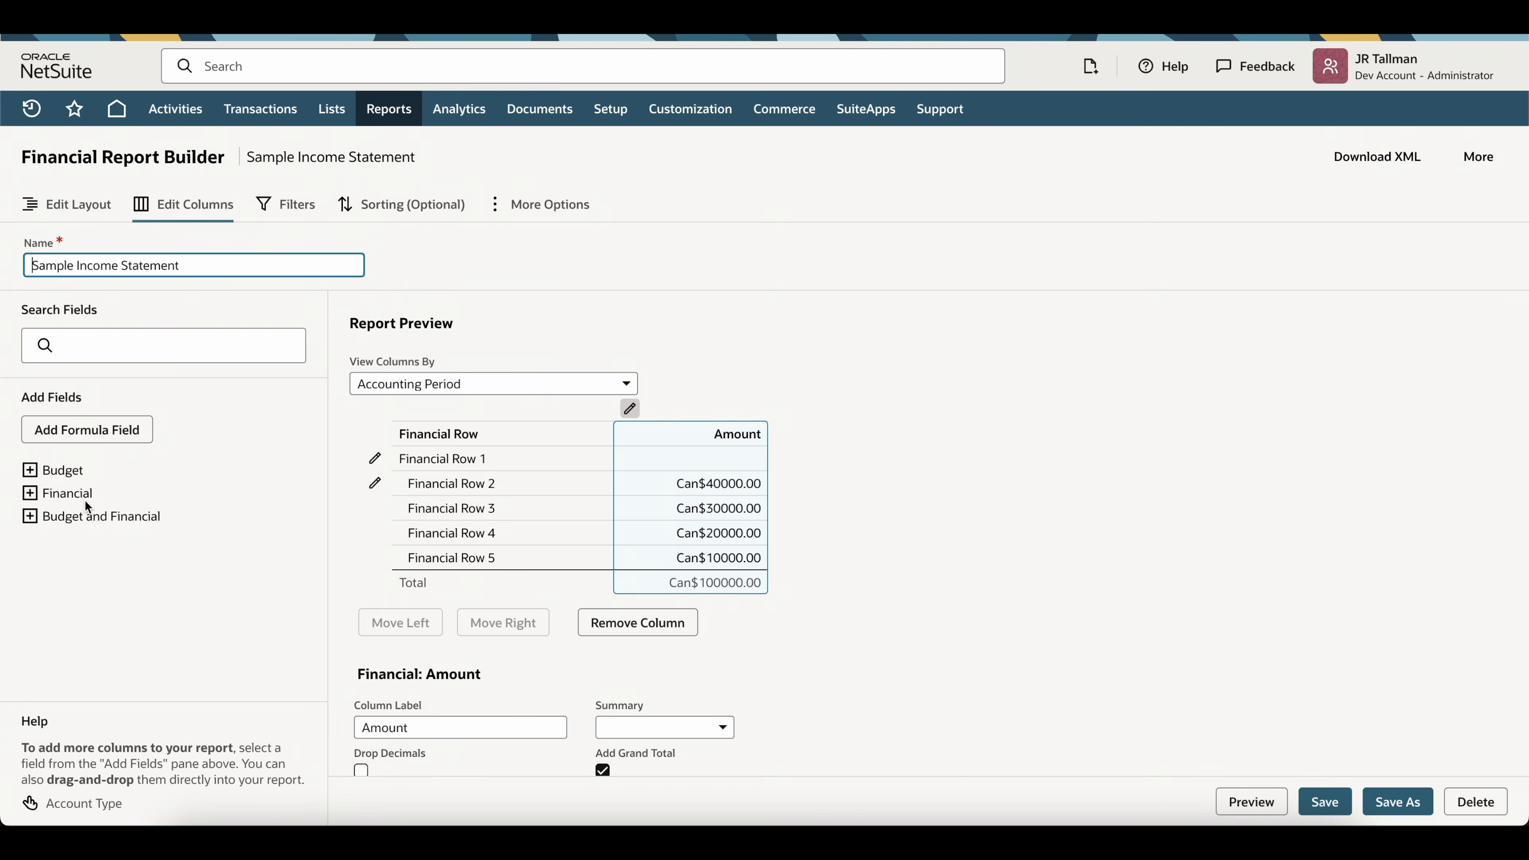
click(31, 493)
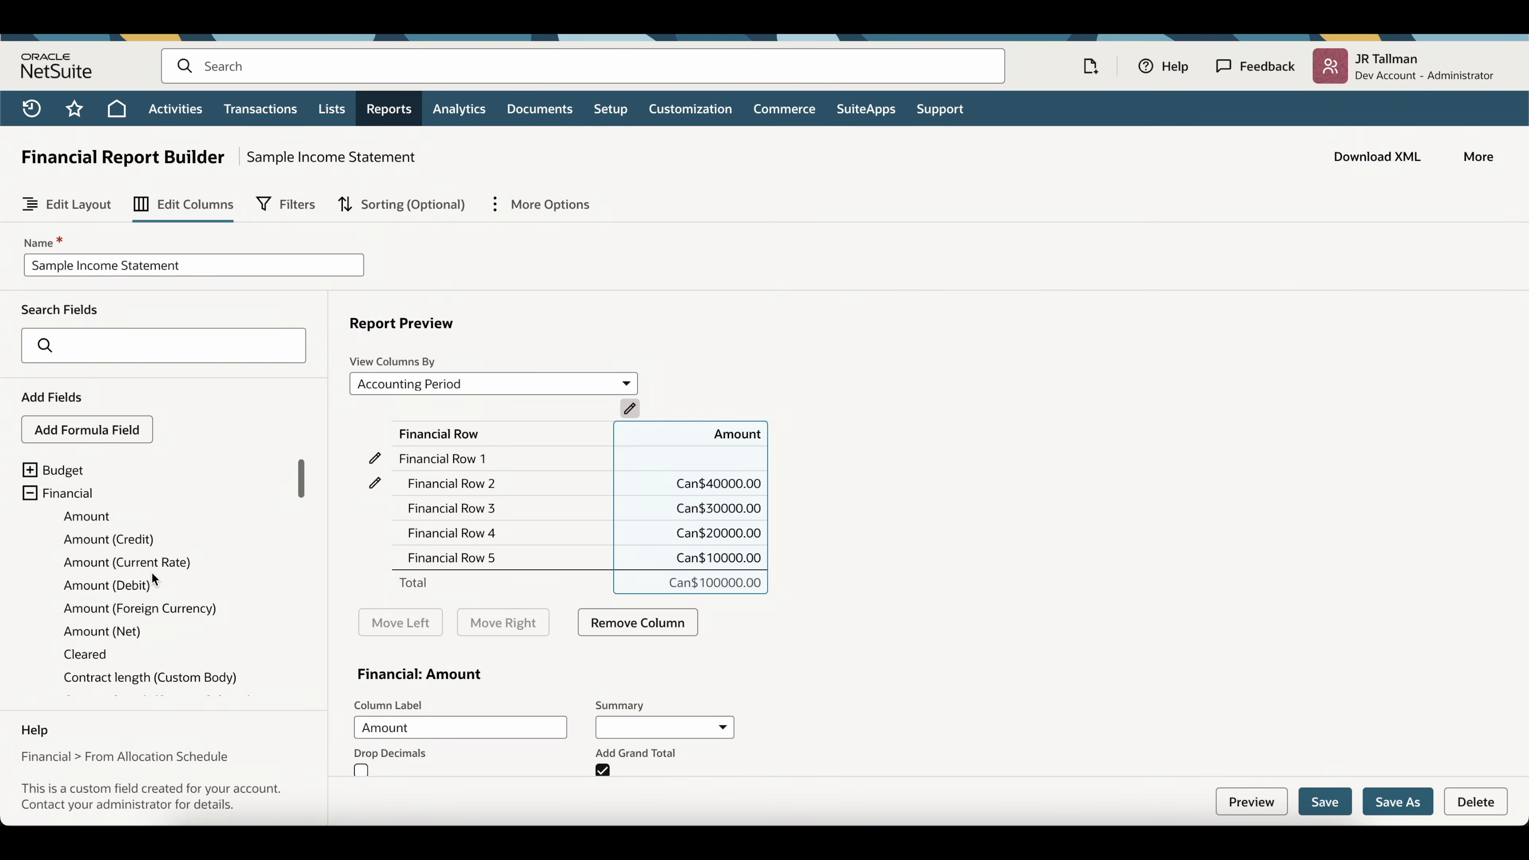
scroll(154, 579, down, 3)
scroll(152, 575, down, 10)
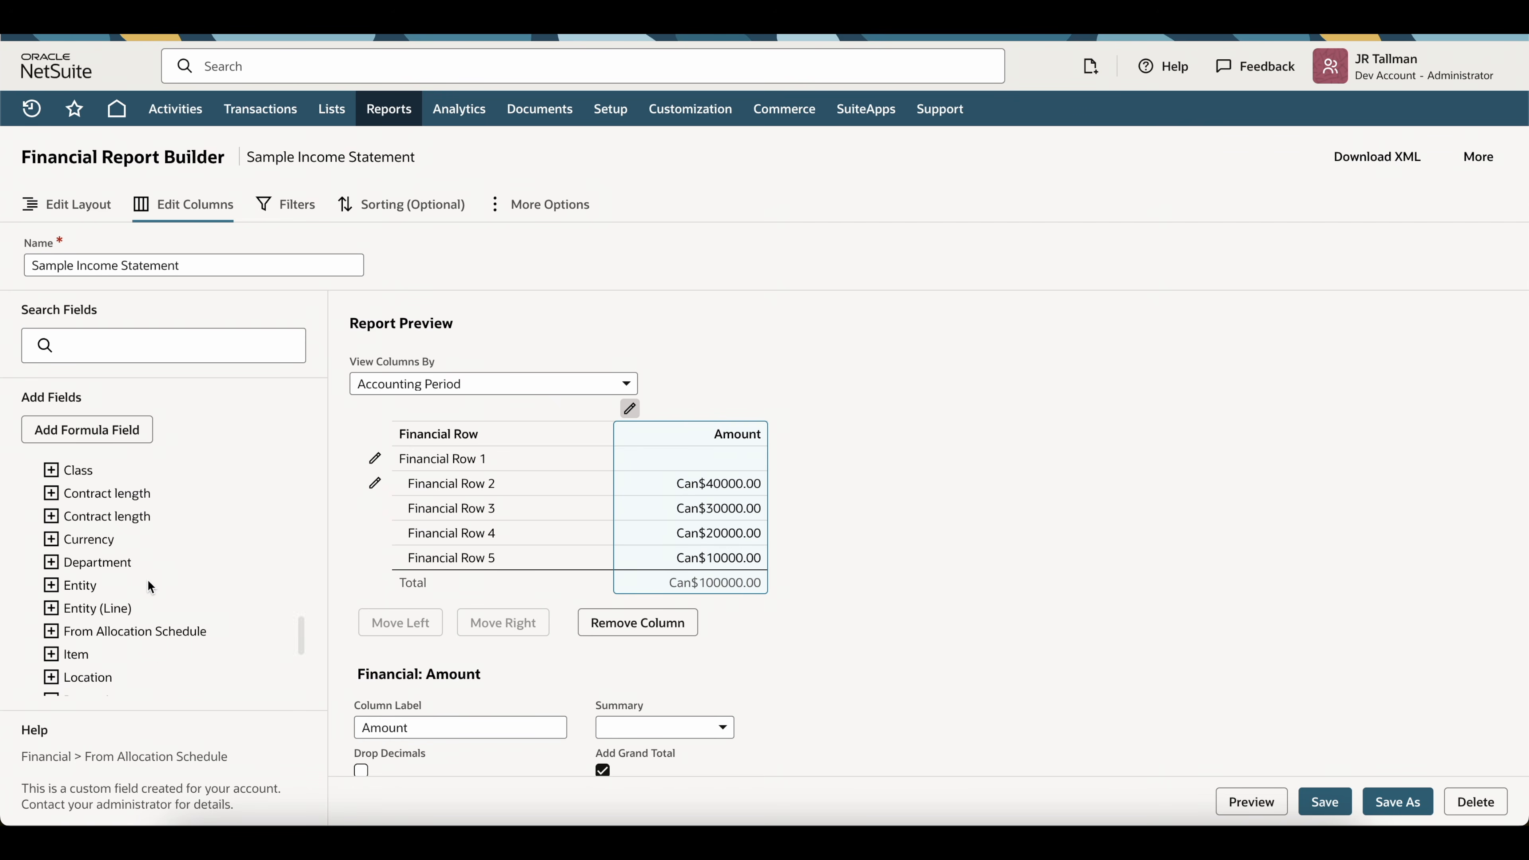
scroll(148, 584, down, 2)
scroll(147, 583, up, 6)
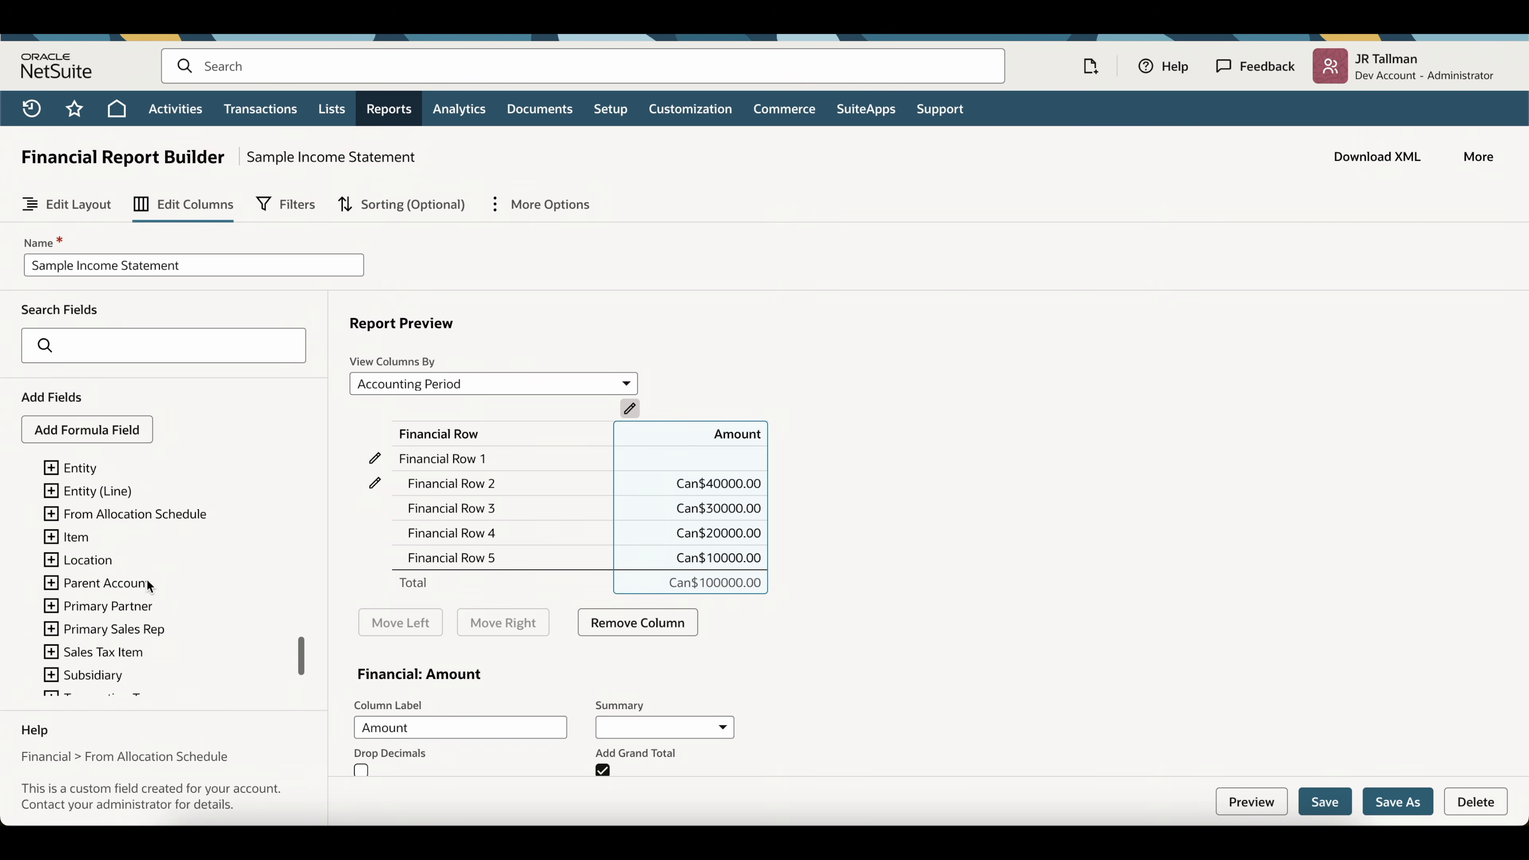
scroll(147, 581, up, 3)
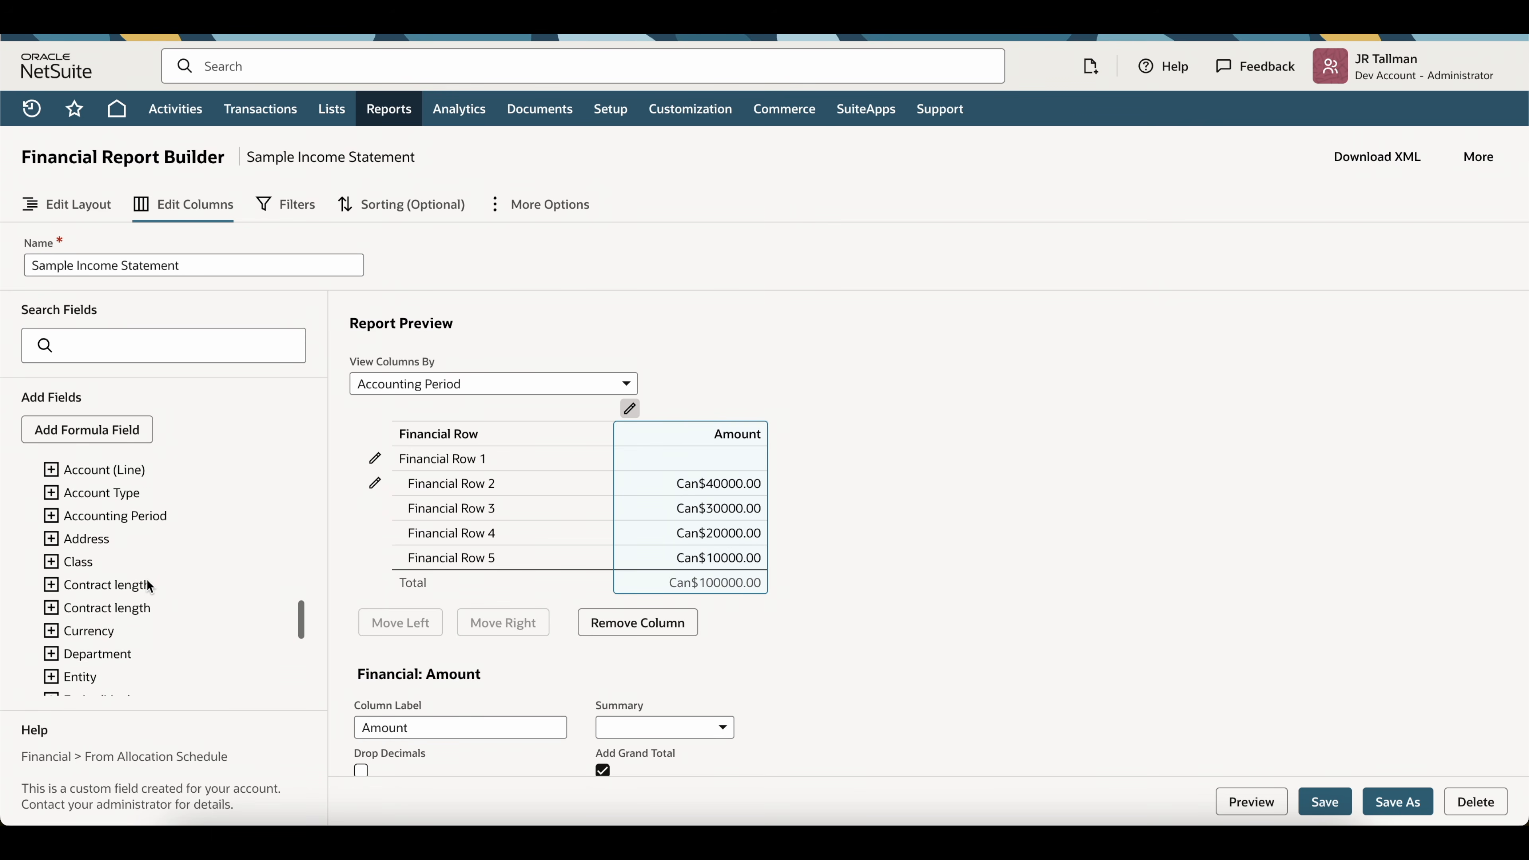
scroll(105, 576, down, 2)
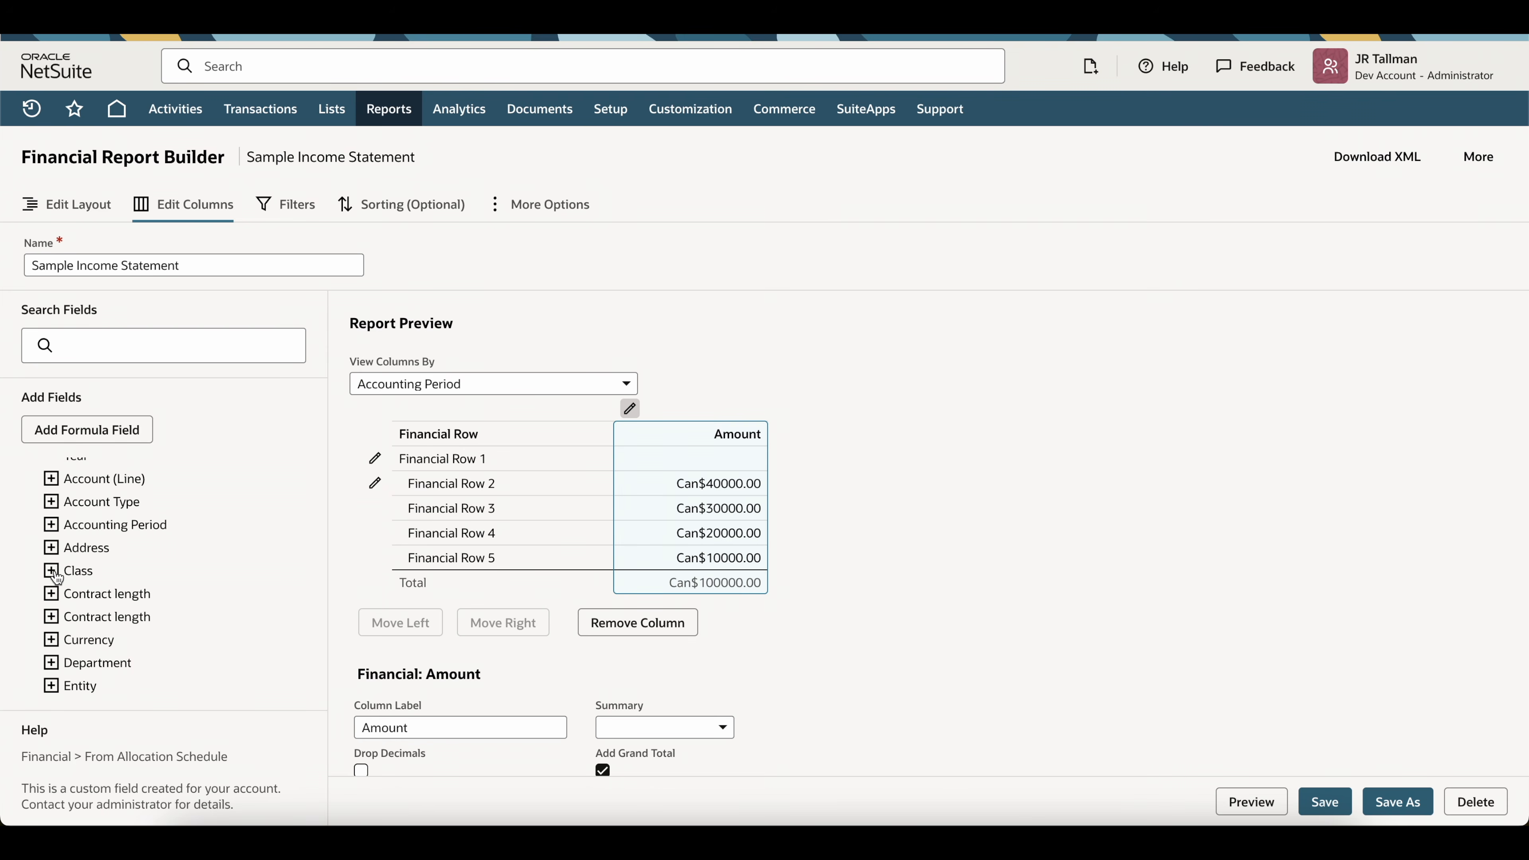
- Add the Class Name field as a column, place it before the Amount column, and preview the report
click(77, 574)
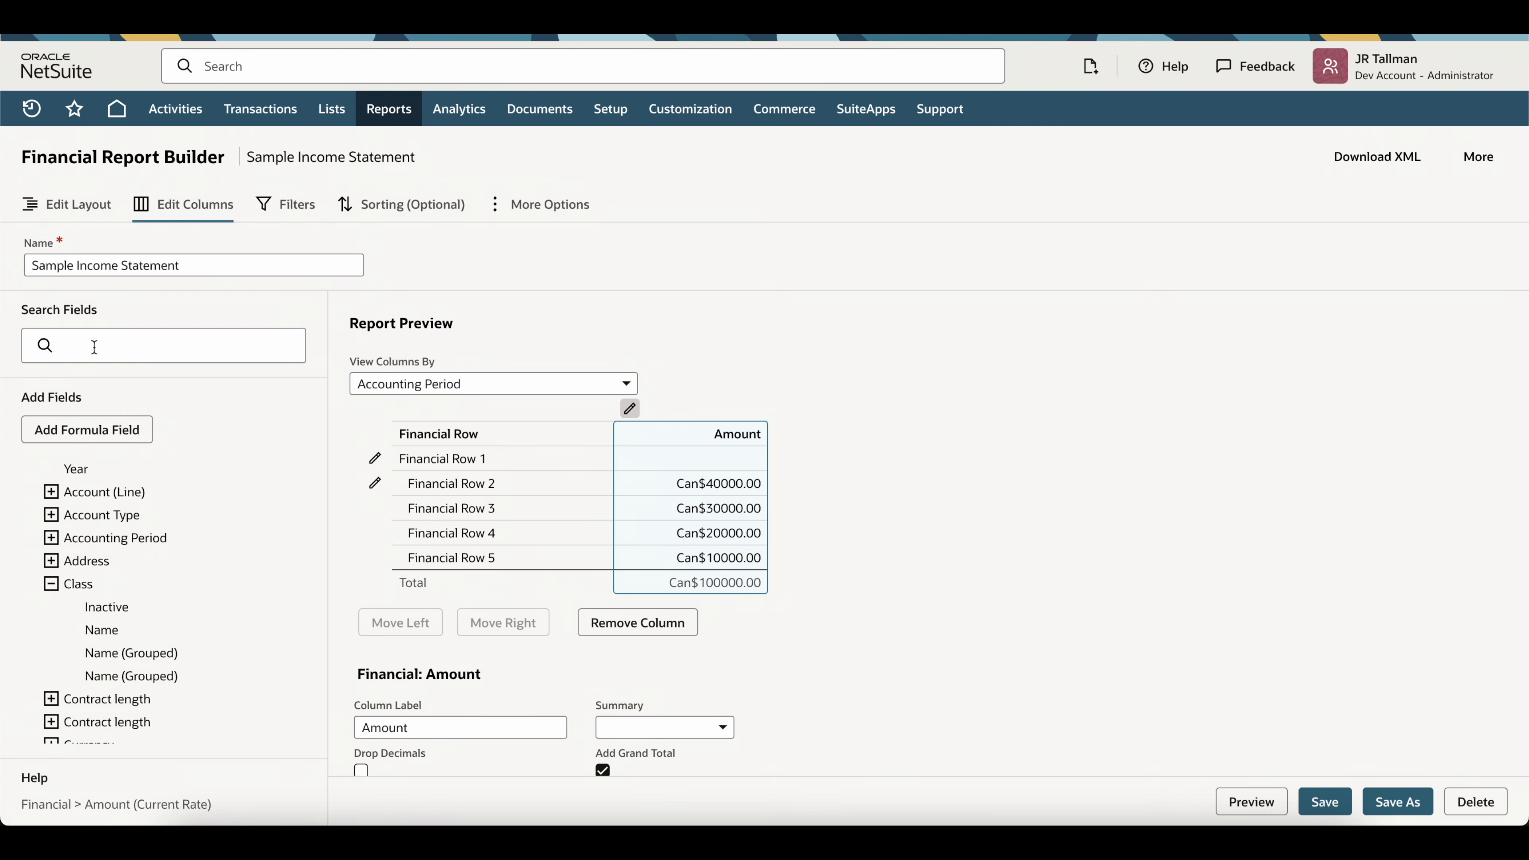
mouse_move(175, 592)
mouse_move(84, 626)
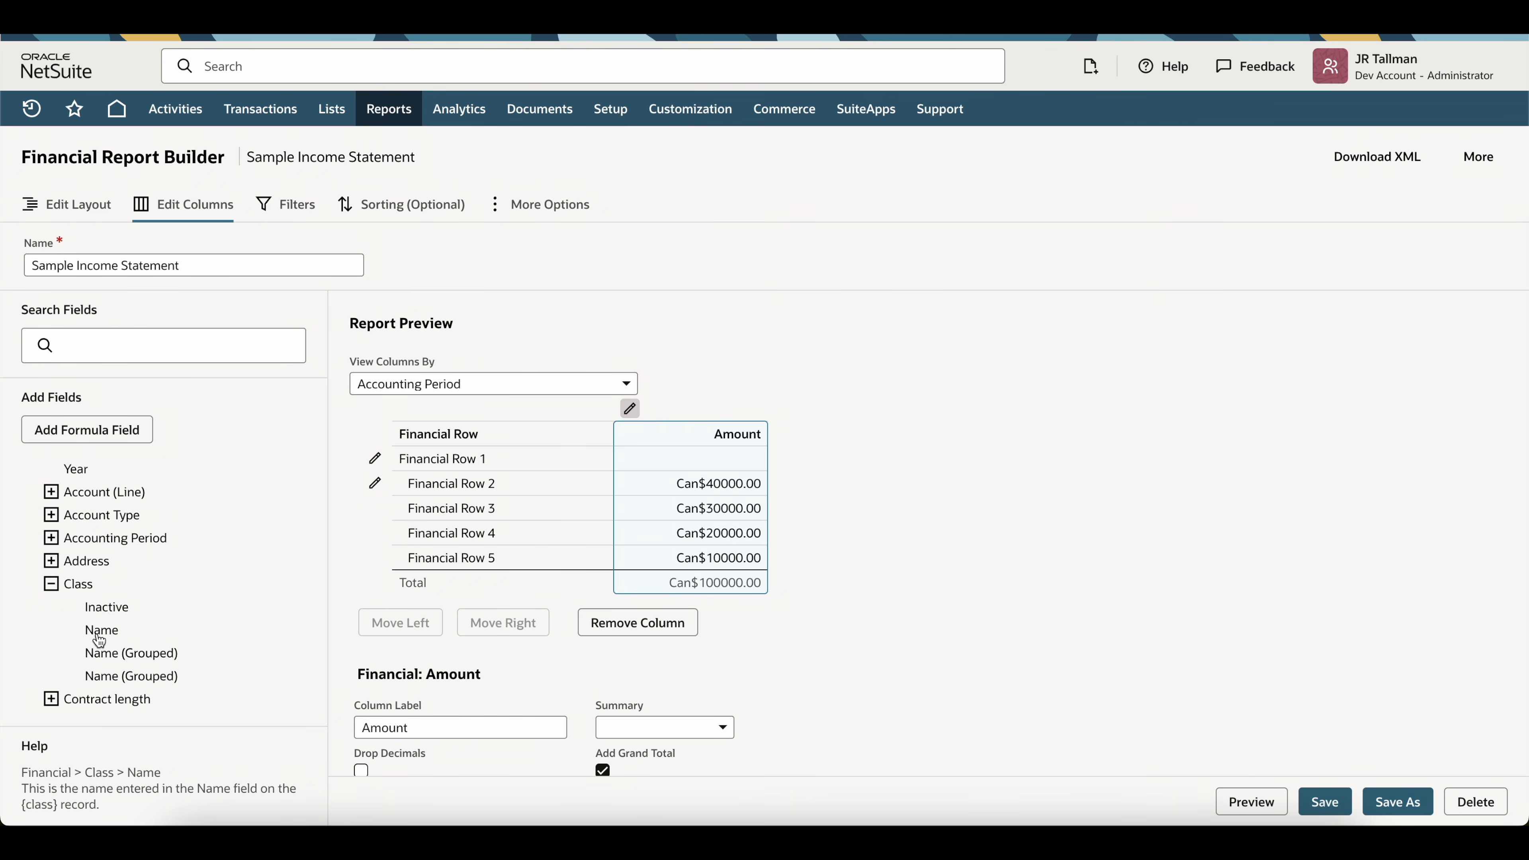
mouse_move(105, 597)
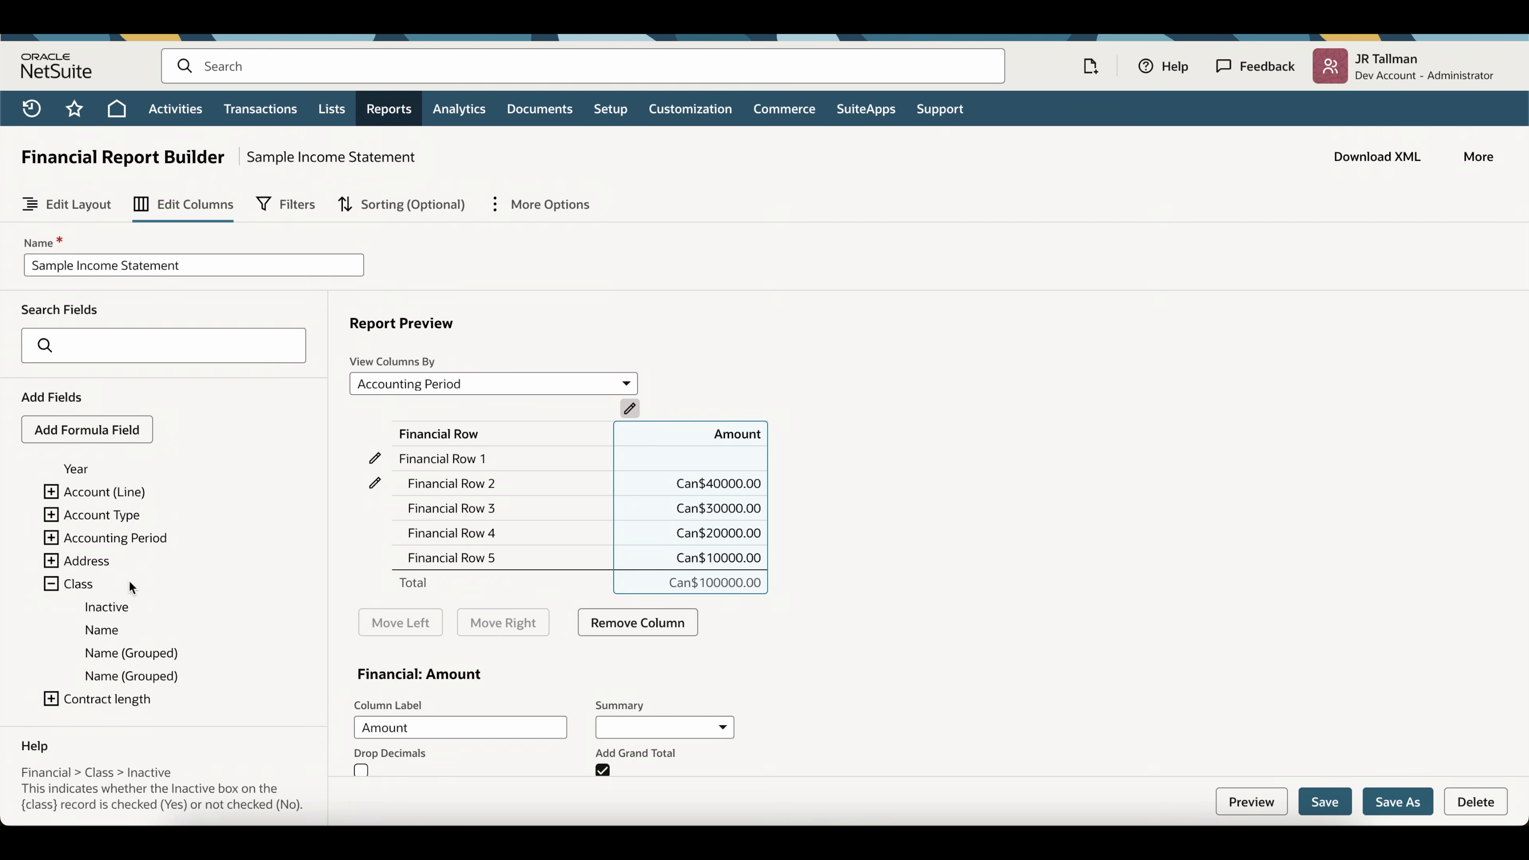
click(102, 631)
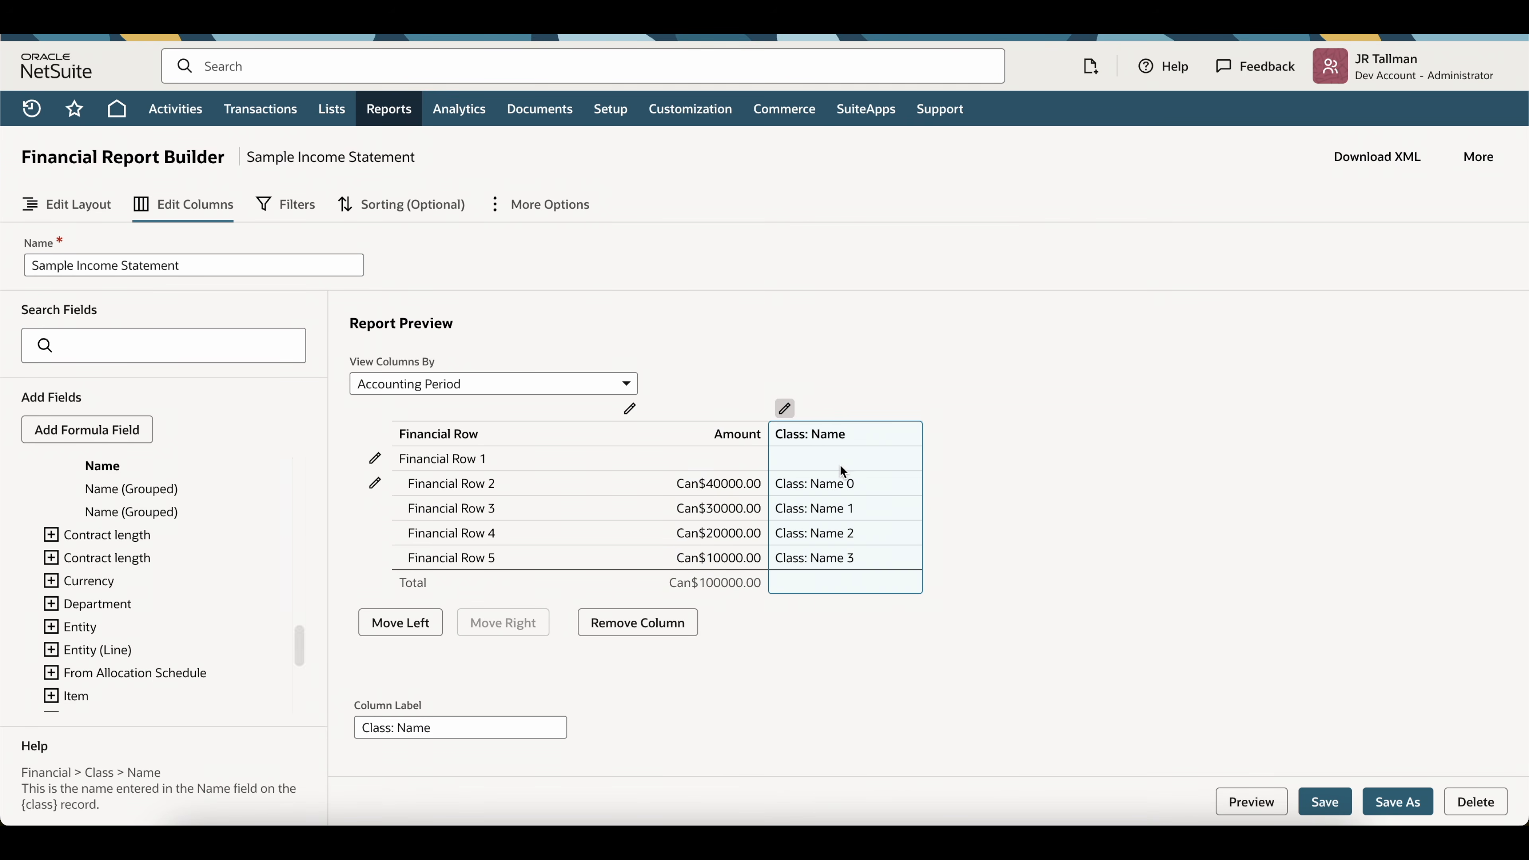
drag(849, 504, 646, 493)
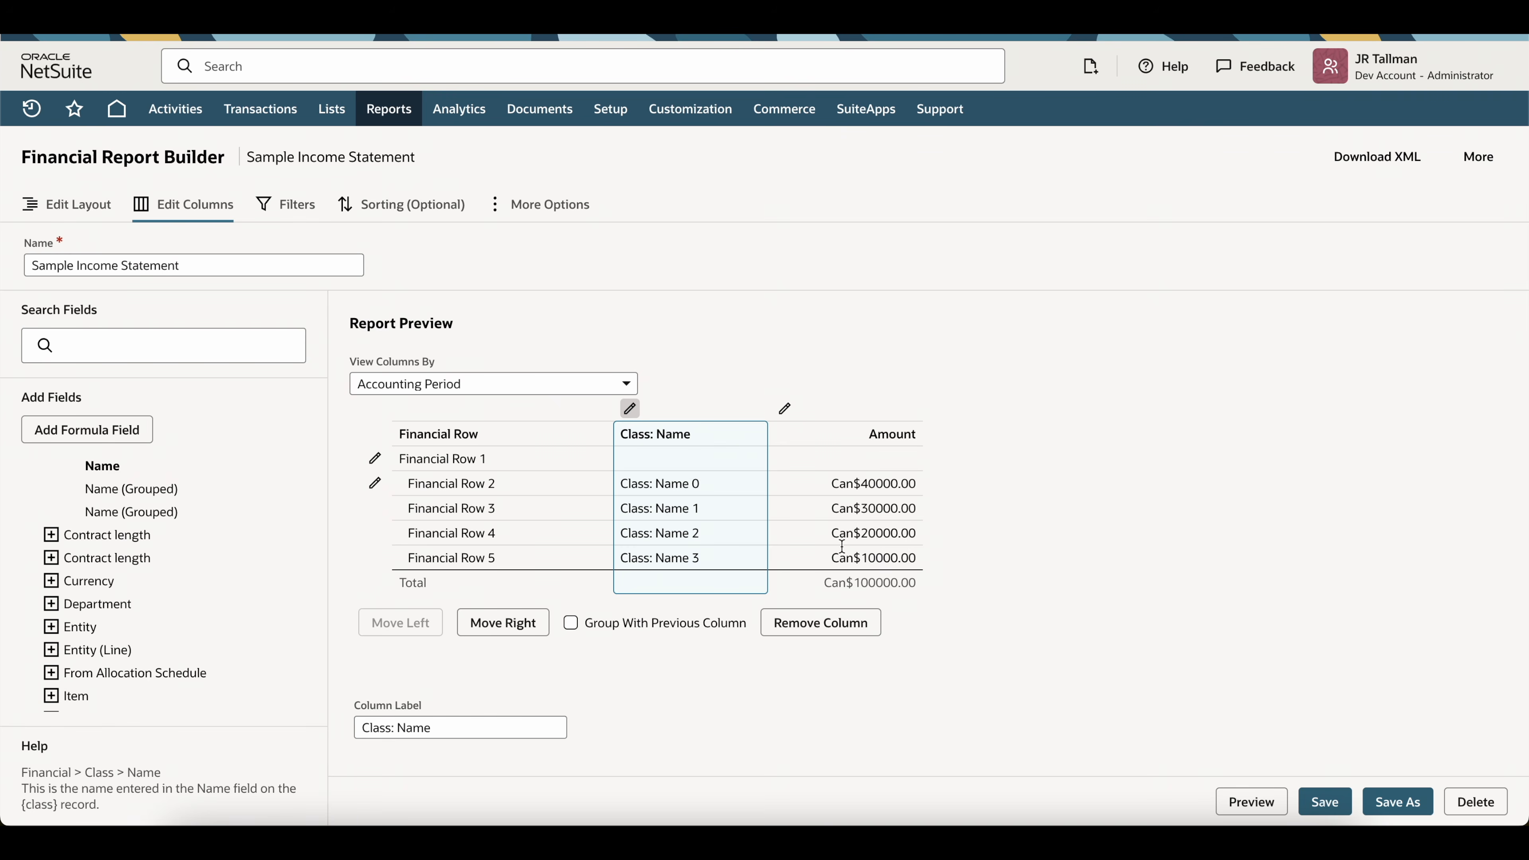
click(1251, 801)
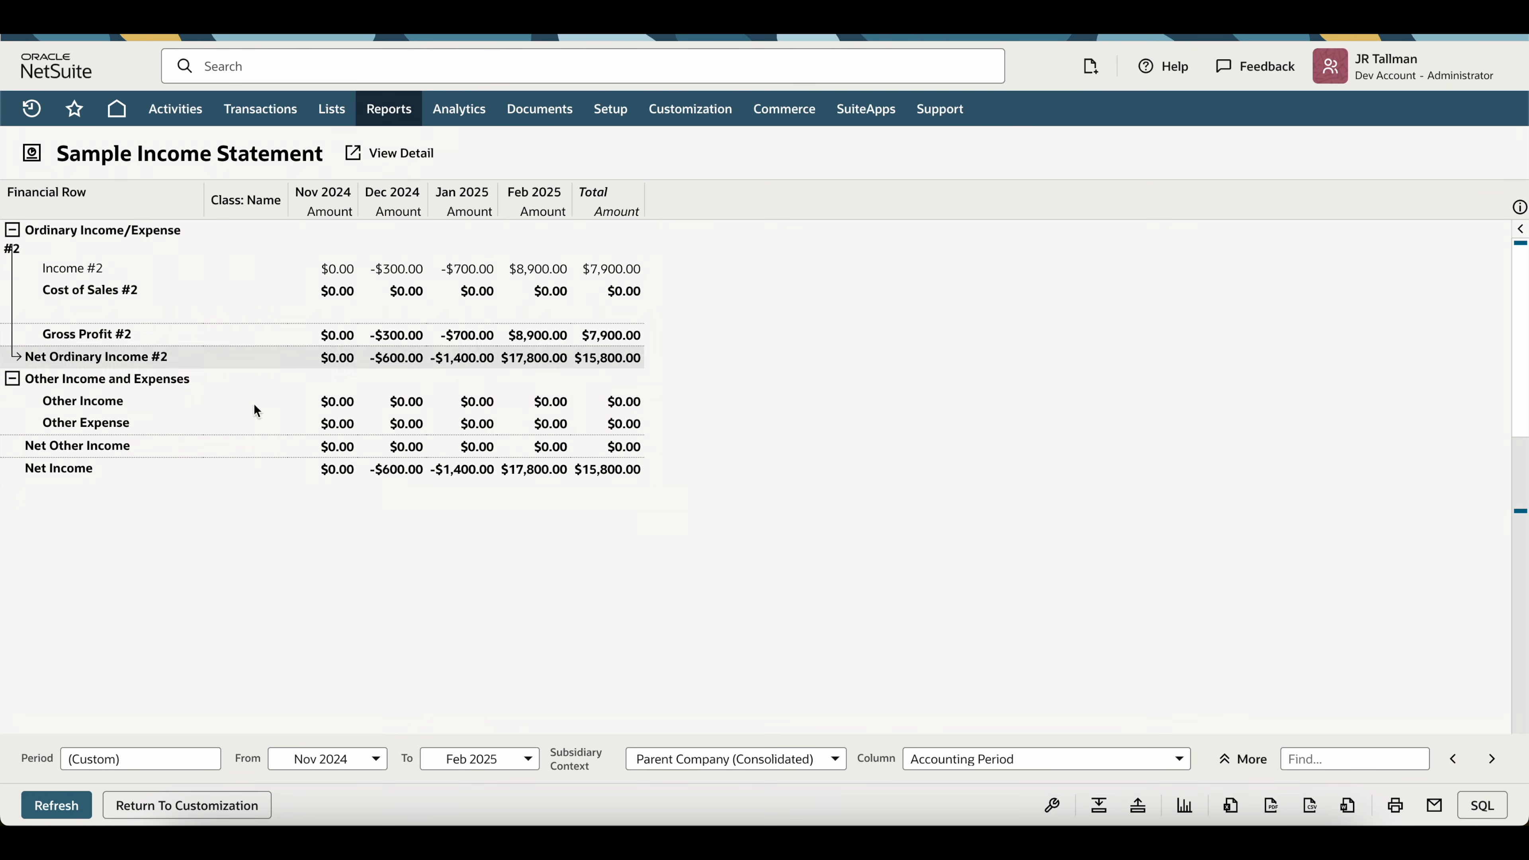
- Return to the column customization, add the Department Name field between the Class Name and Amount columns, and preview the report
click(145, 807)
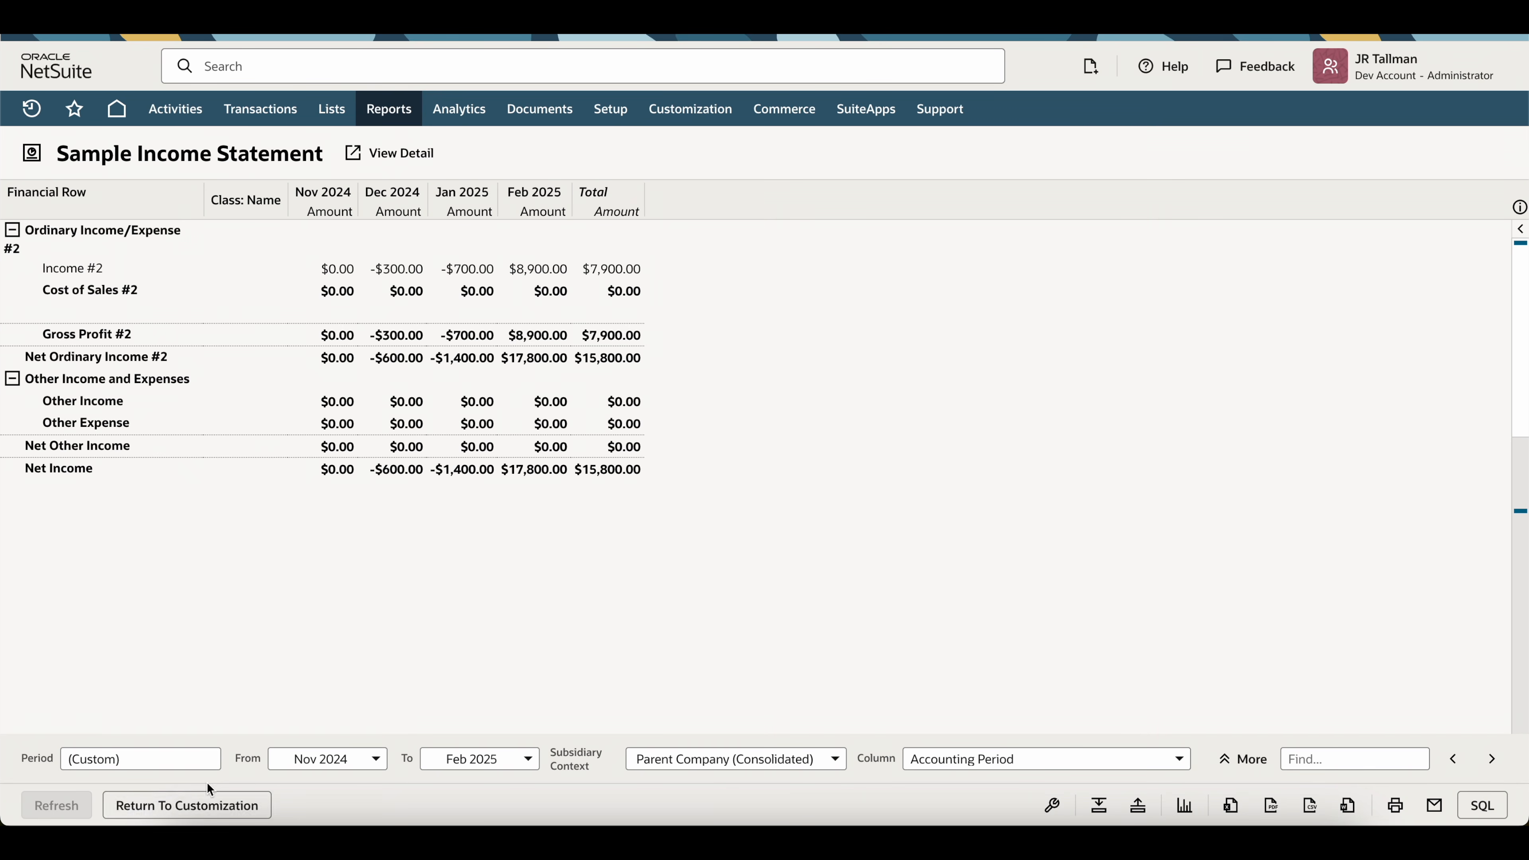
click(30, 493)
scroll(147, 547, down, 10)
scroll(147, 547, down, 3)
scroll(147, 547, up, 1)
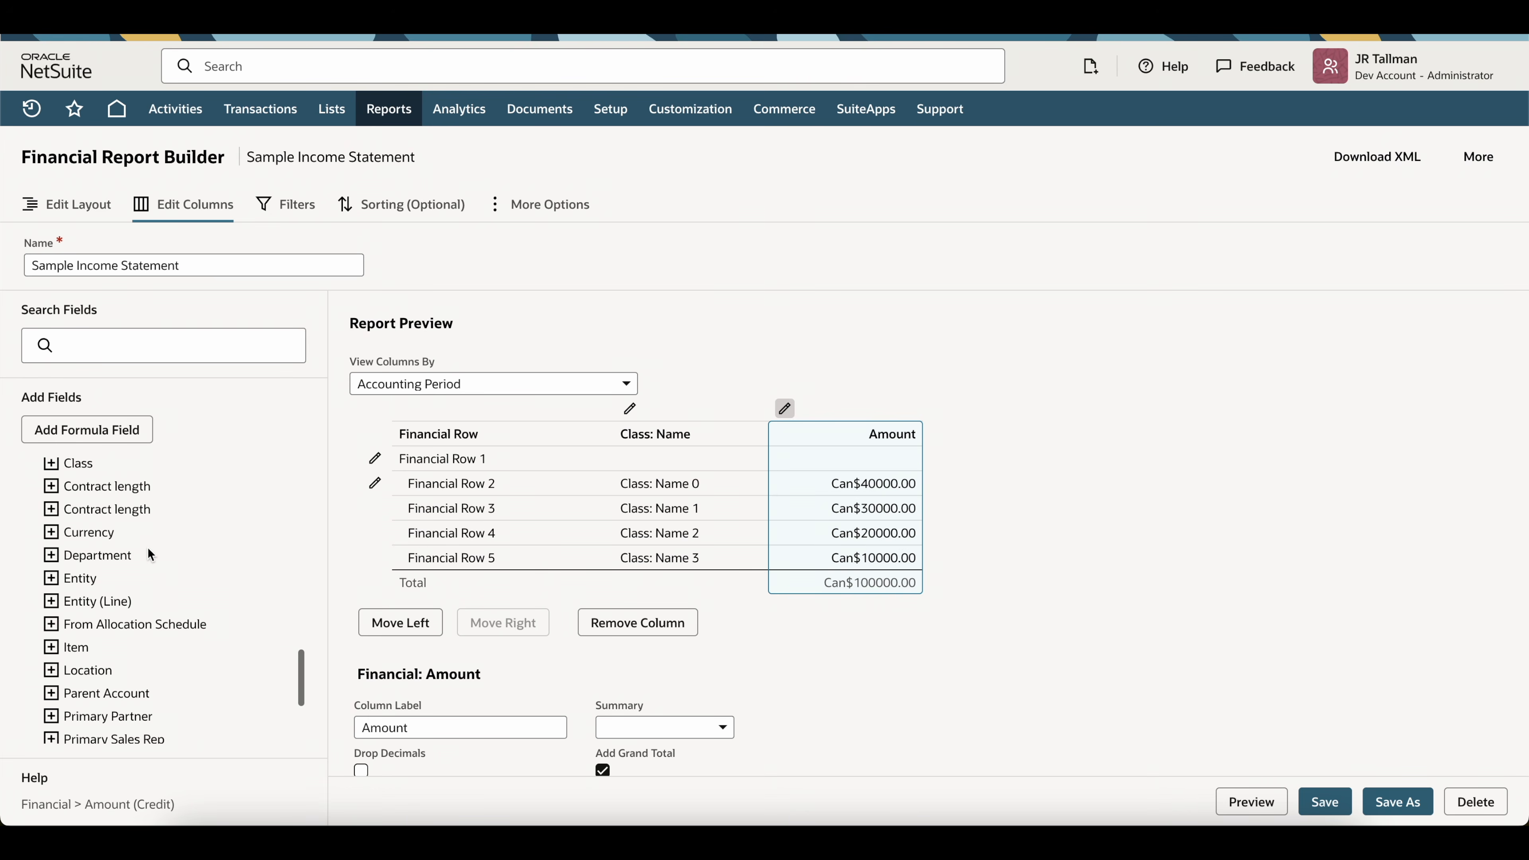
click(52, 555)
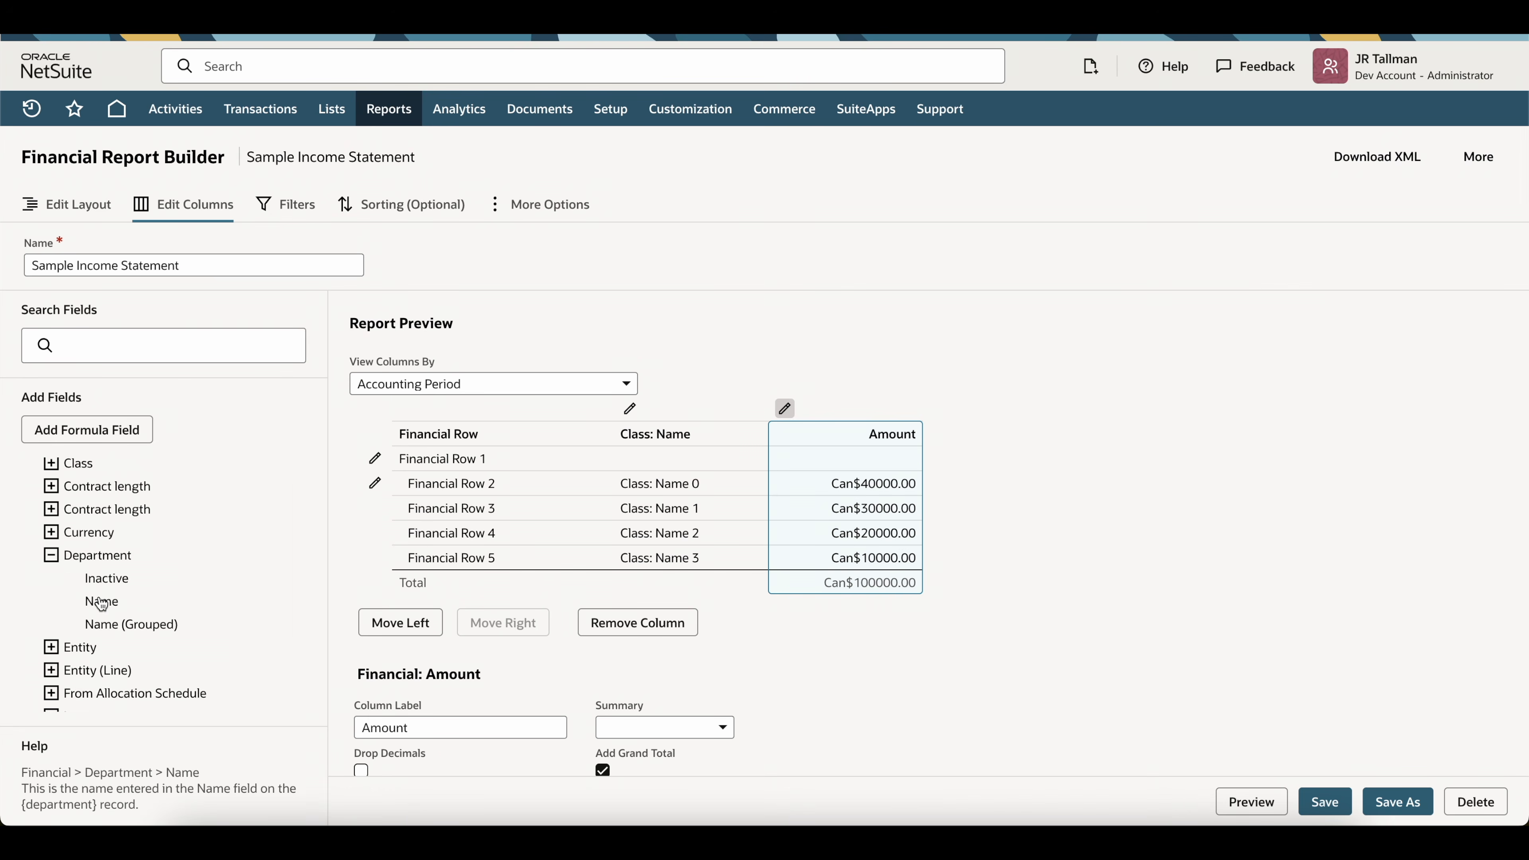
click(102, 598)
drag(1021, 460, 832, 466)
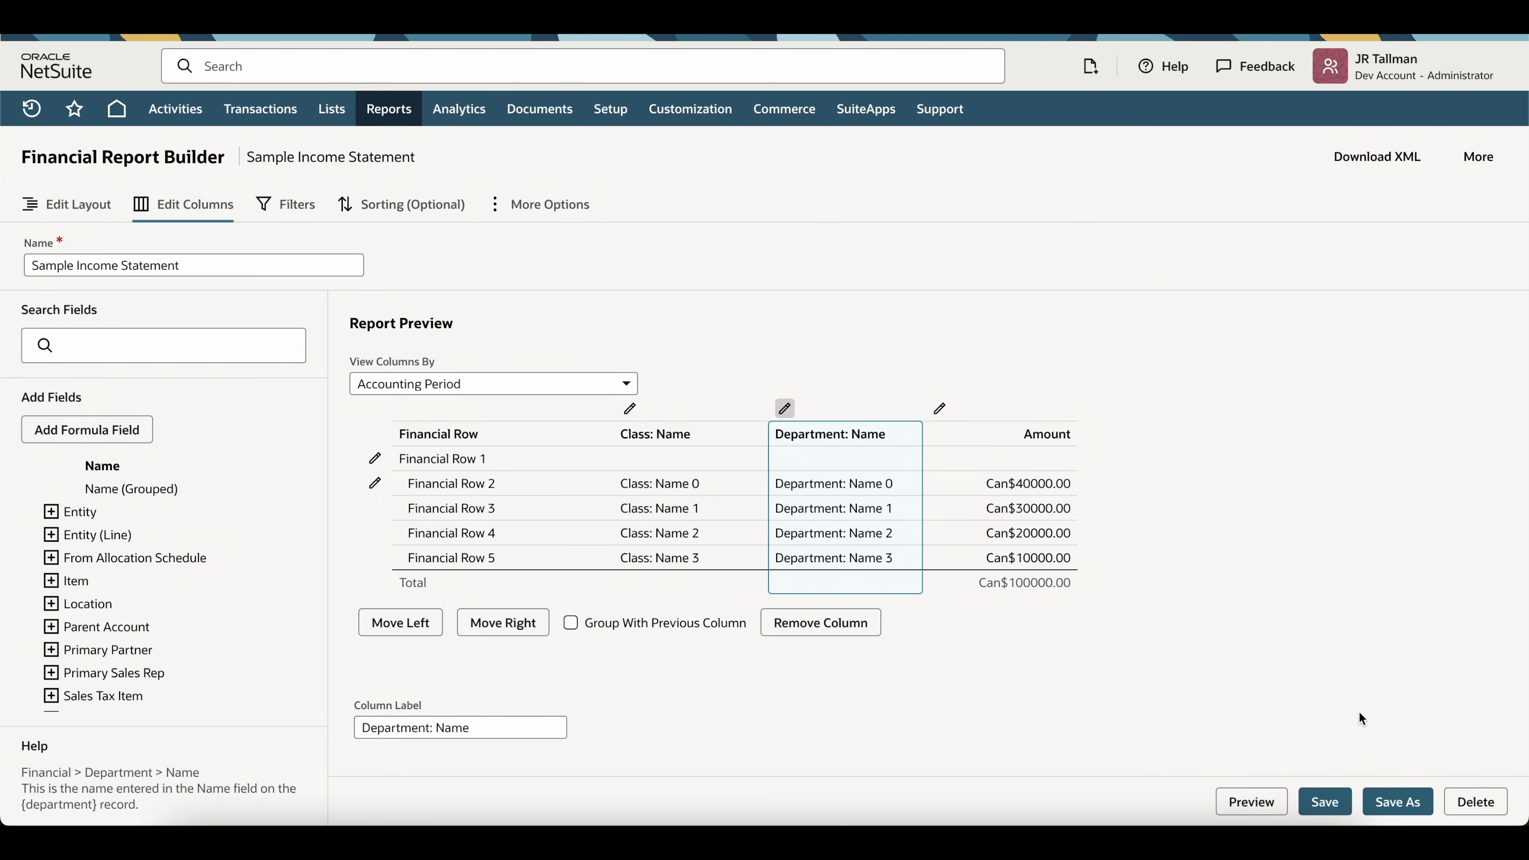
click(1251, 800)
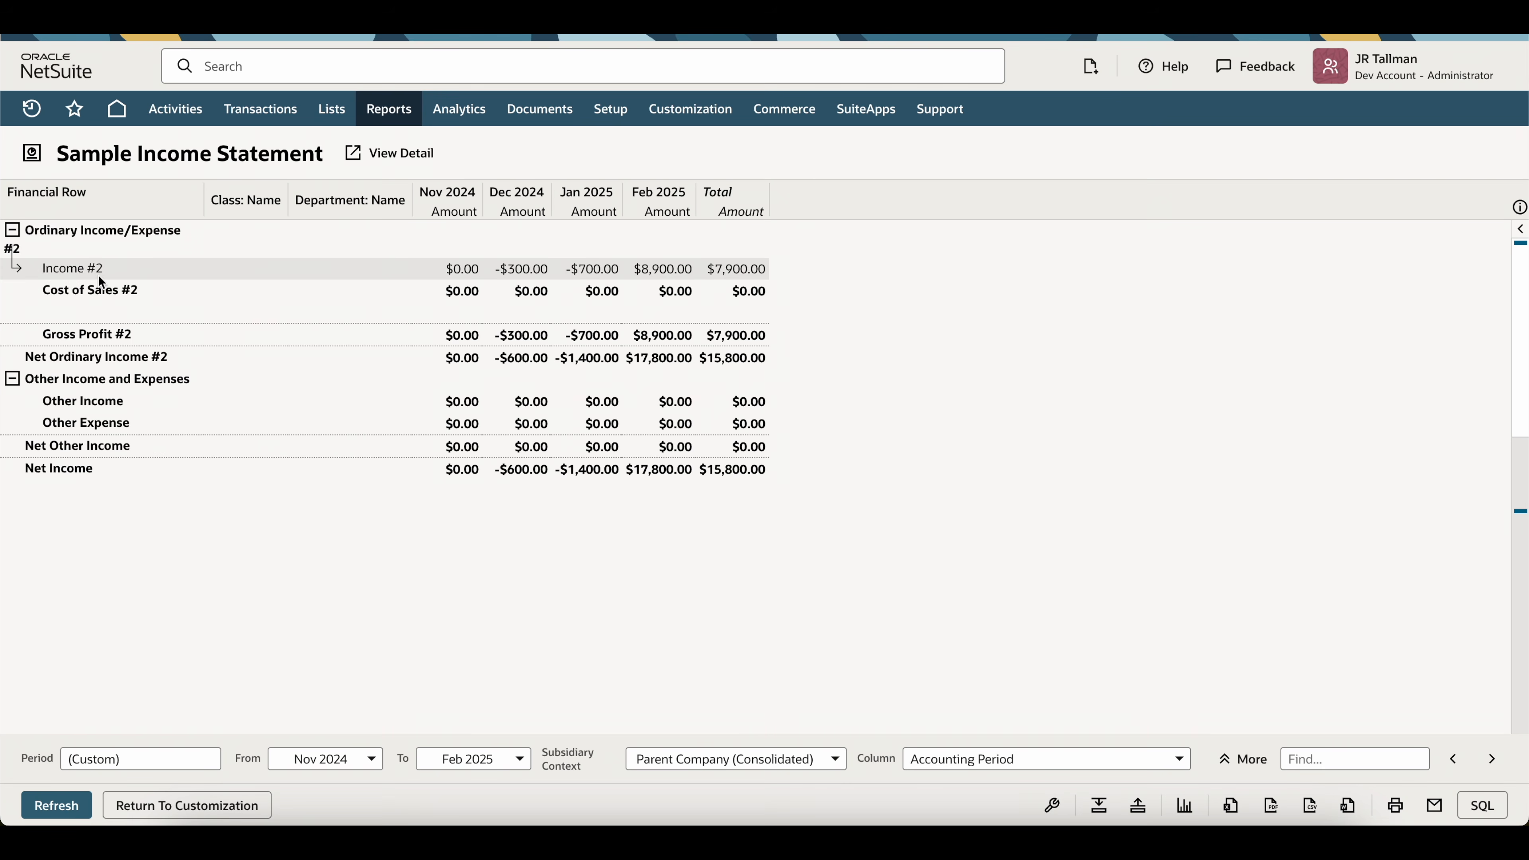
- Return to the layout customization, set the Income #2 section's display to Expanded, and preview its account, class and department breakdown
drag(40, 271, 103, 271)
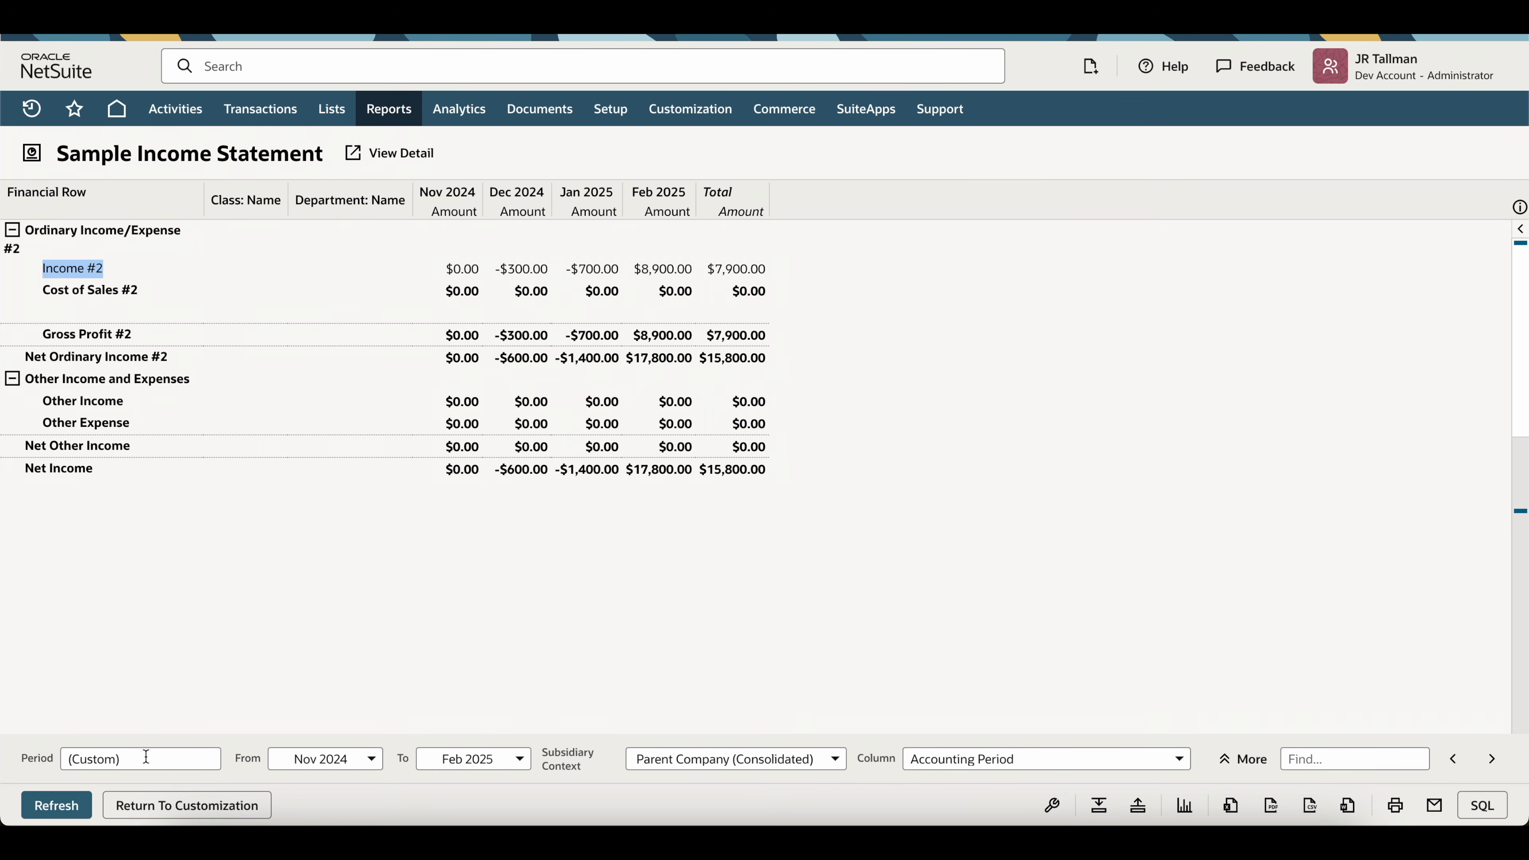
click(144, 810)
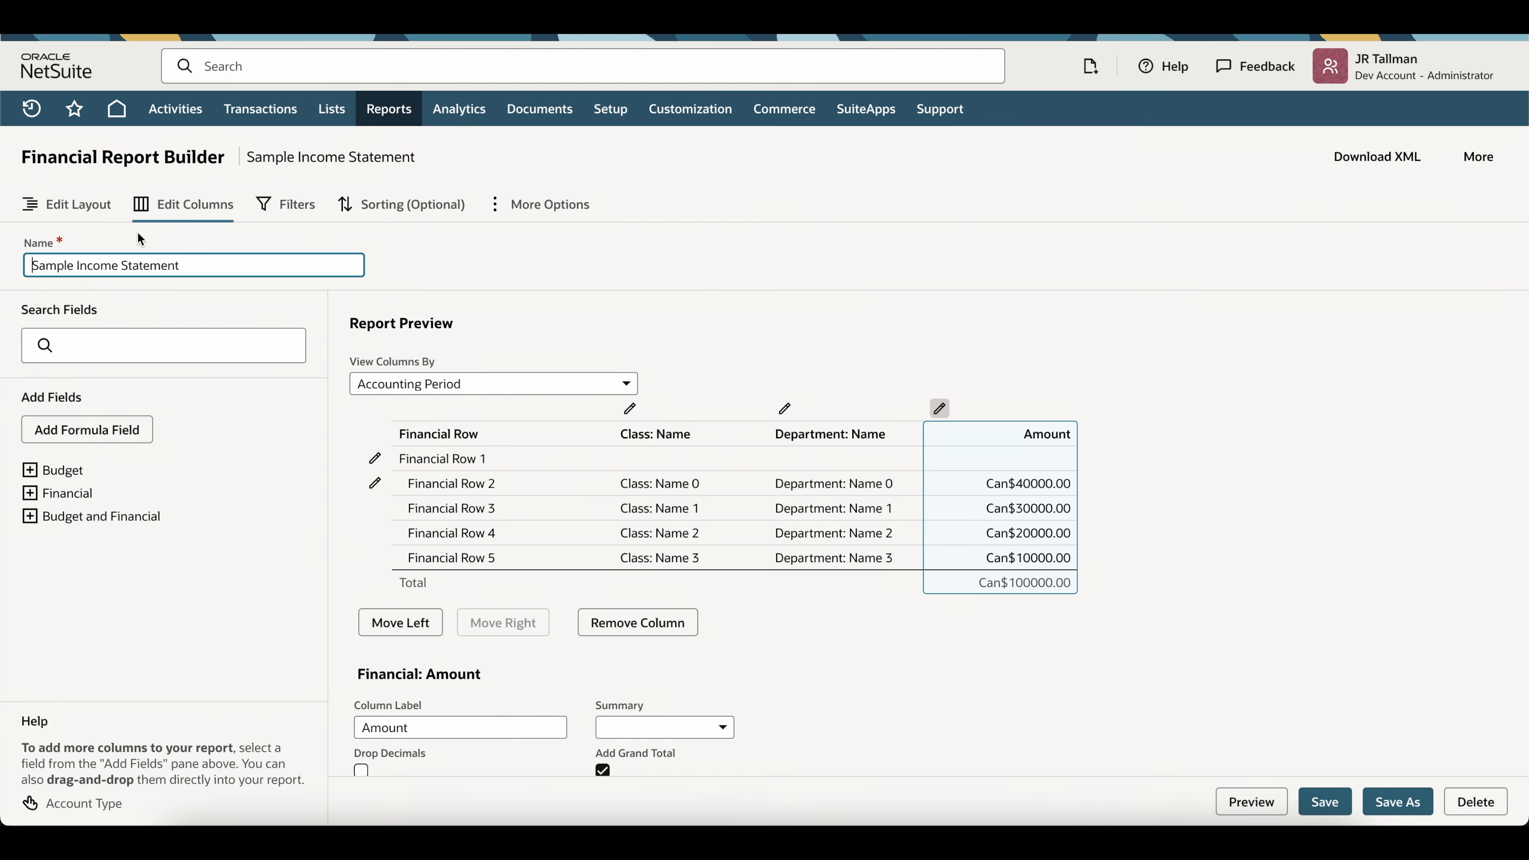
click(89, 214)
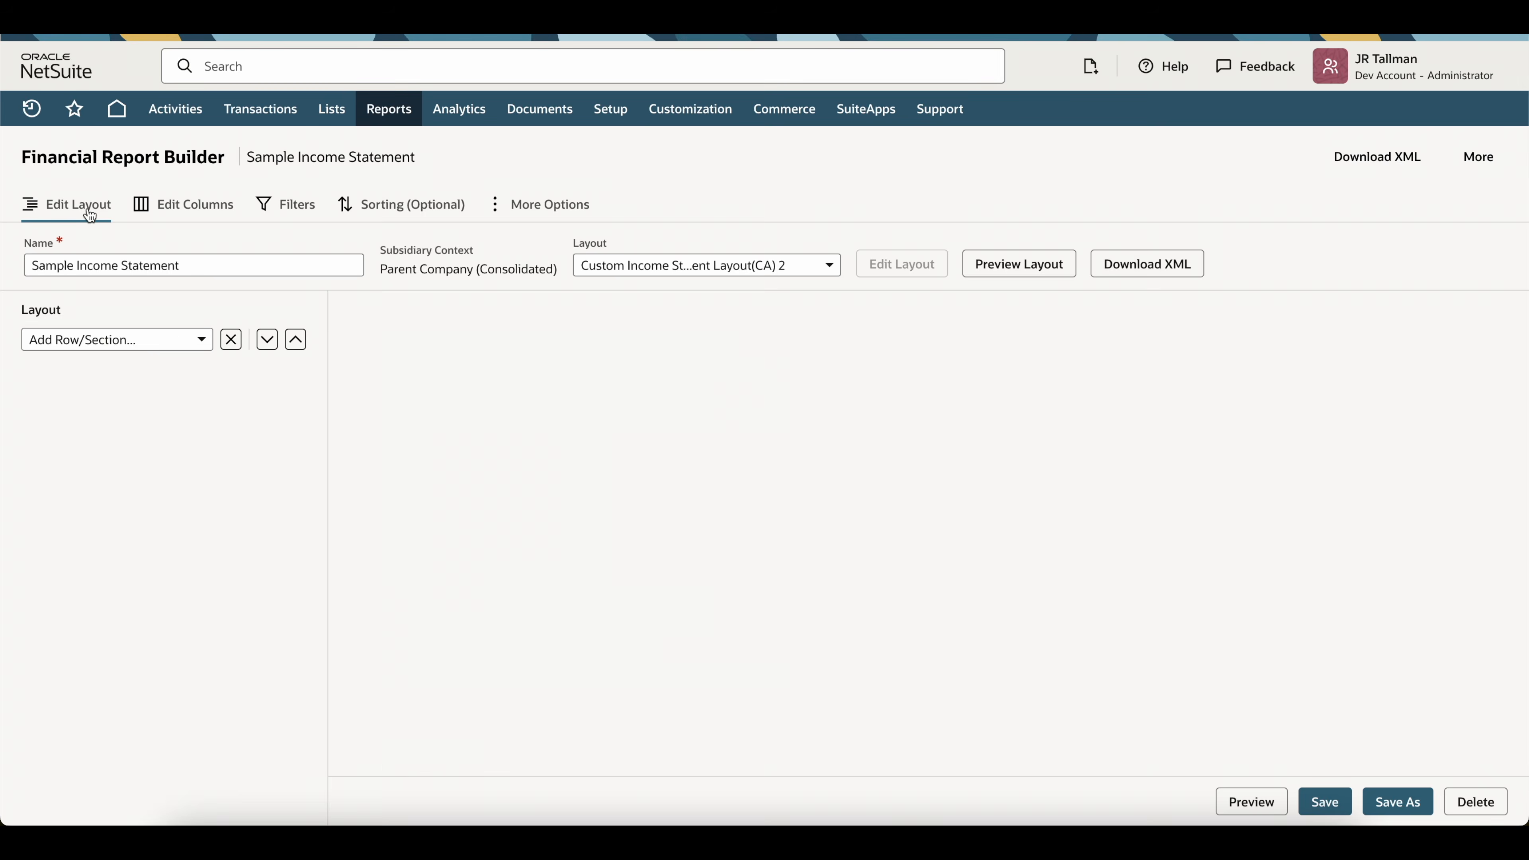
click(73, 408)
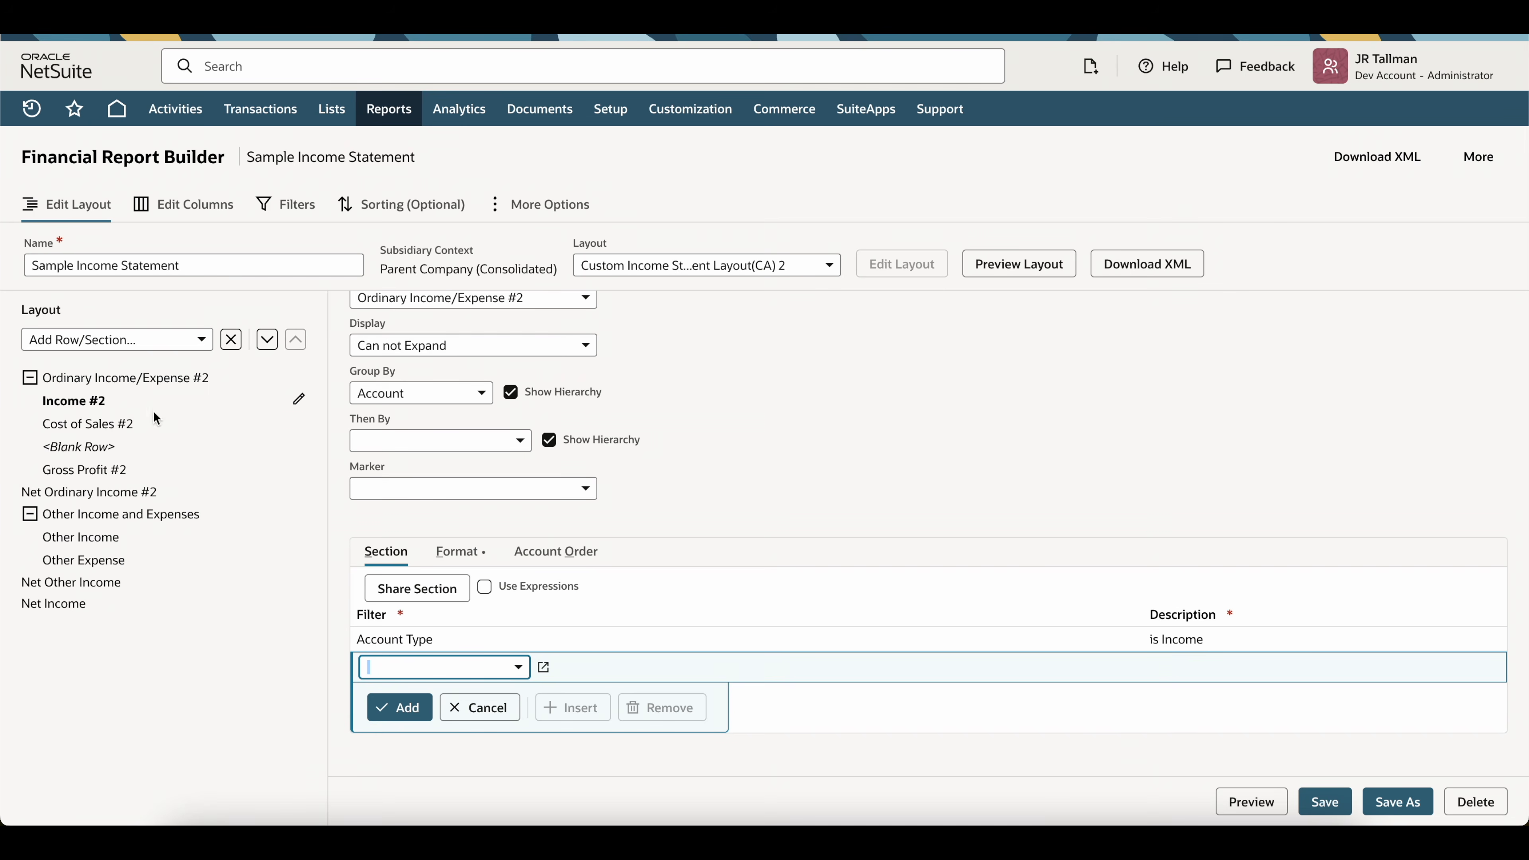
click(376, 386)
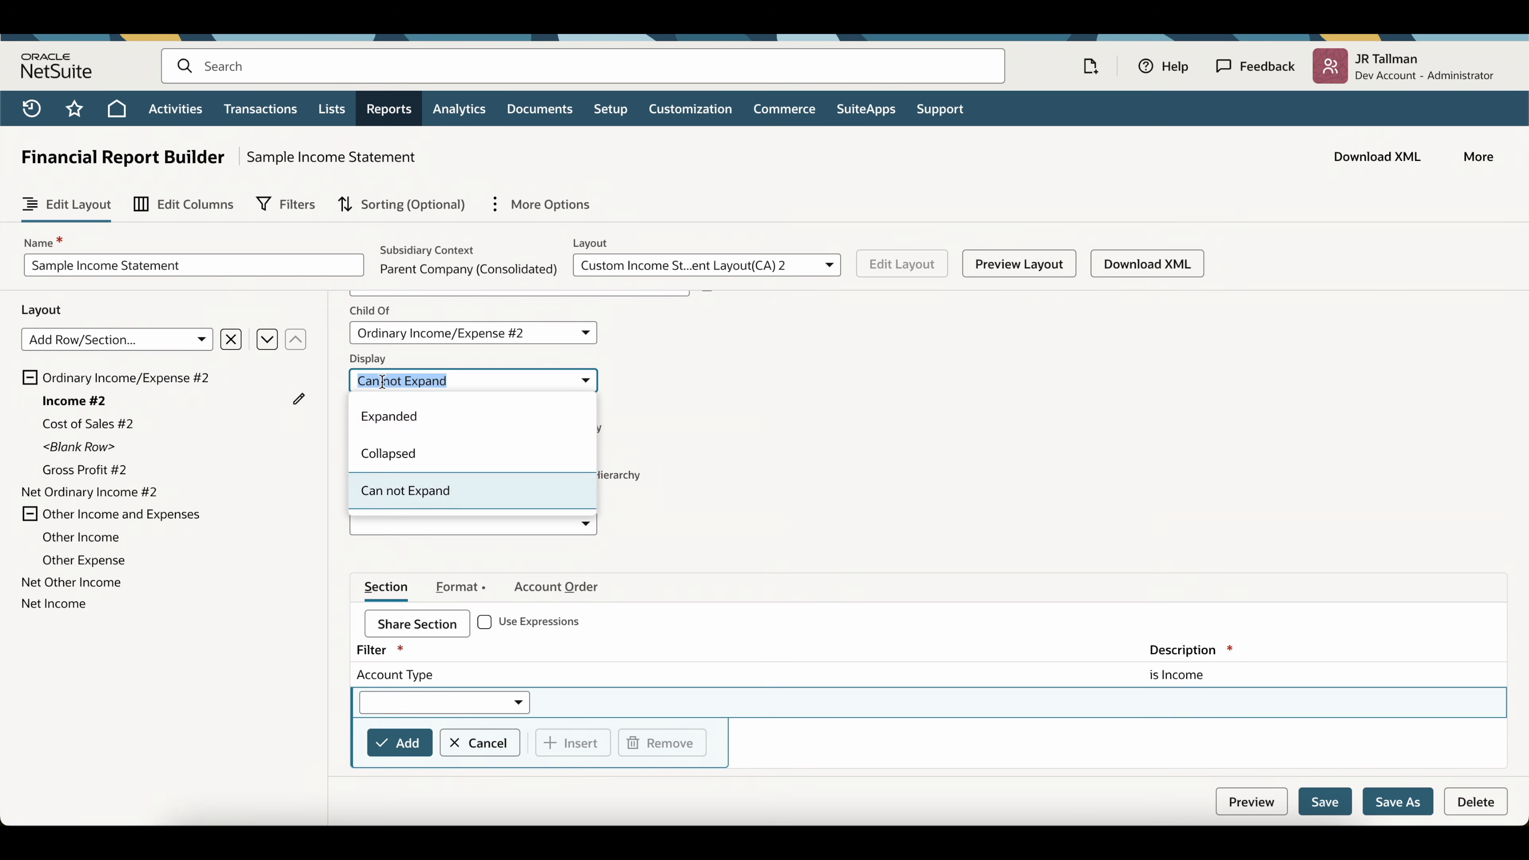
click(386, 425)
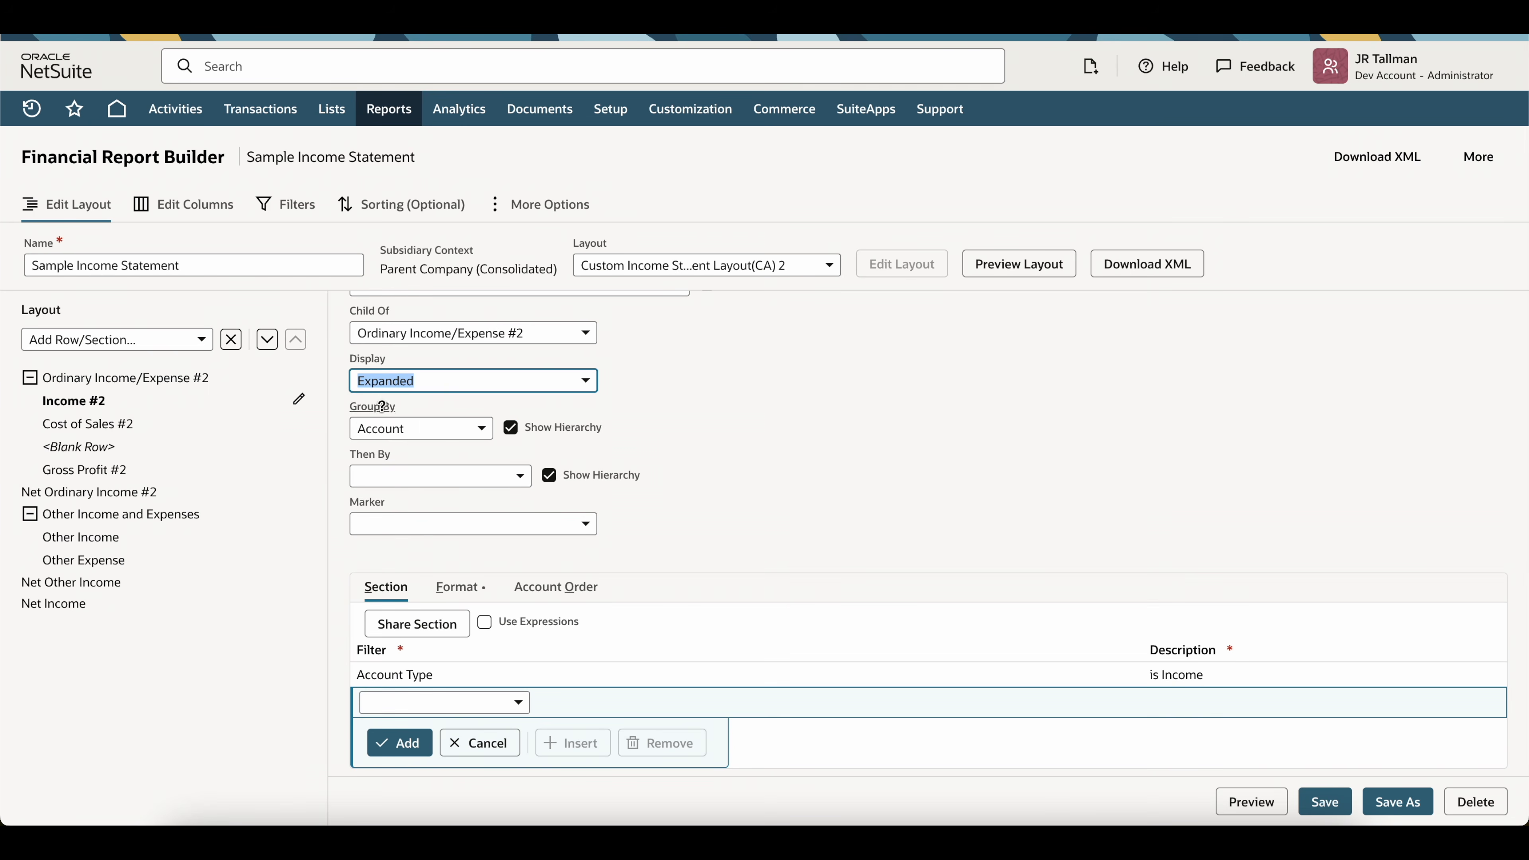
click(1250, 803)
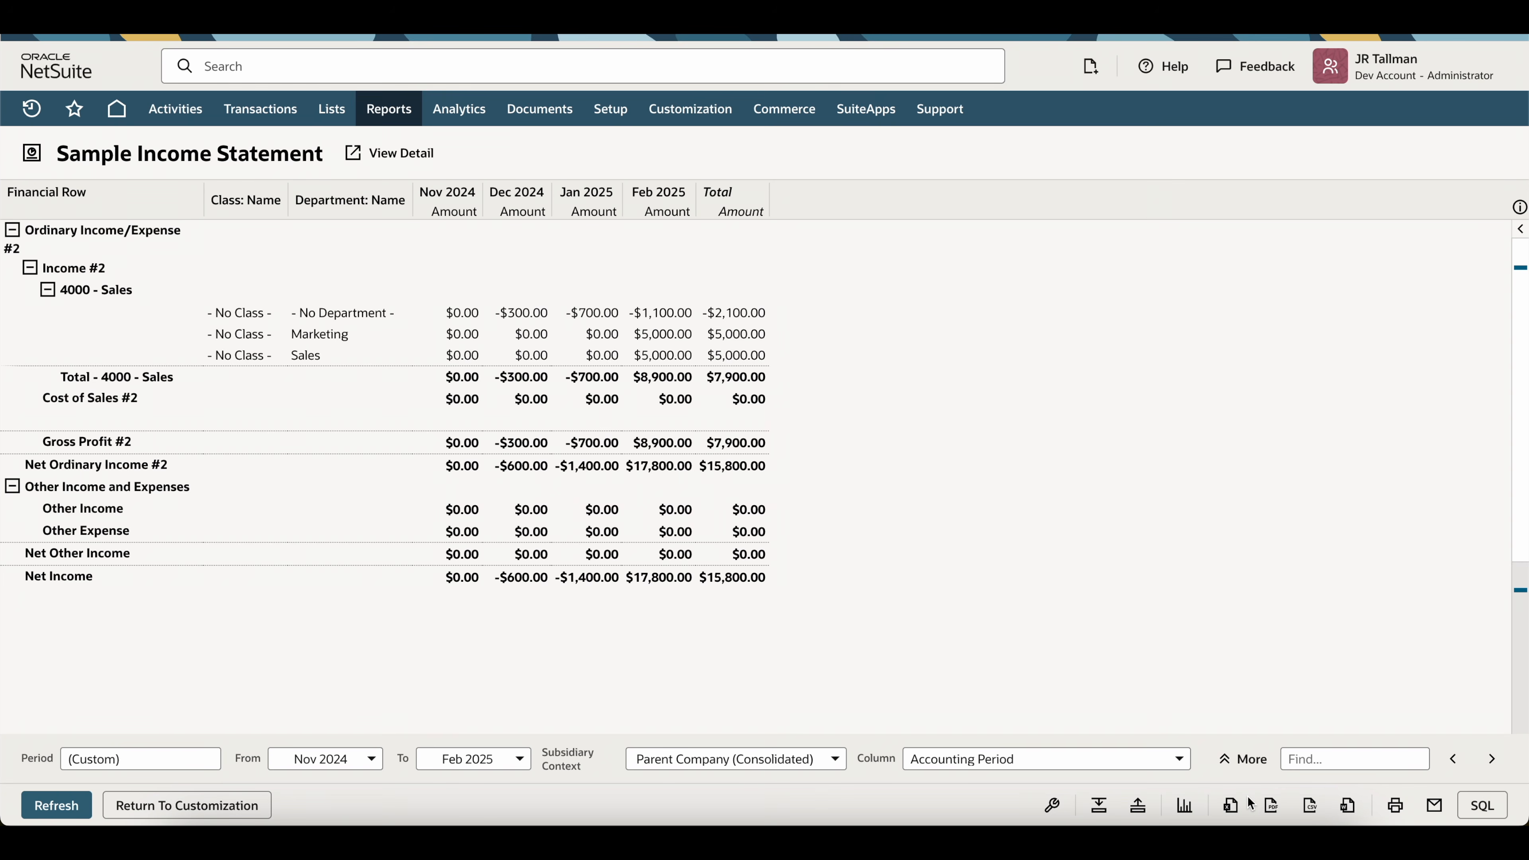
drag(138, 283, 60, 289)
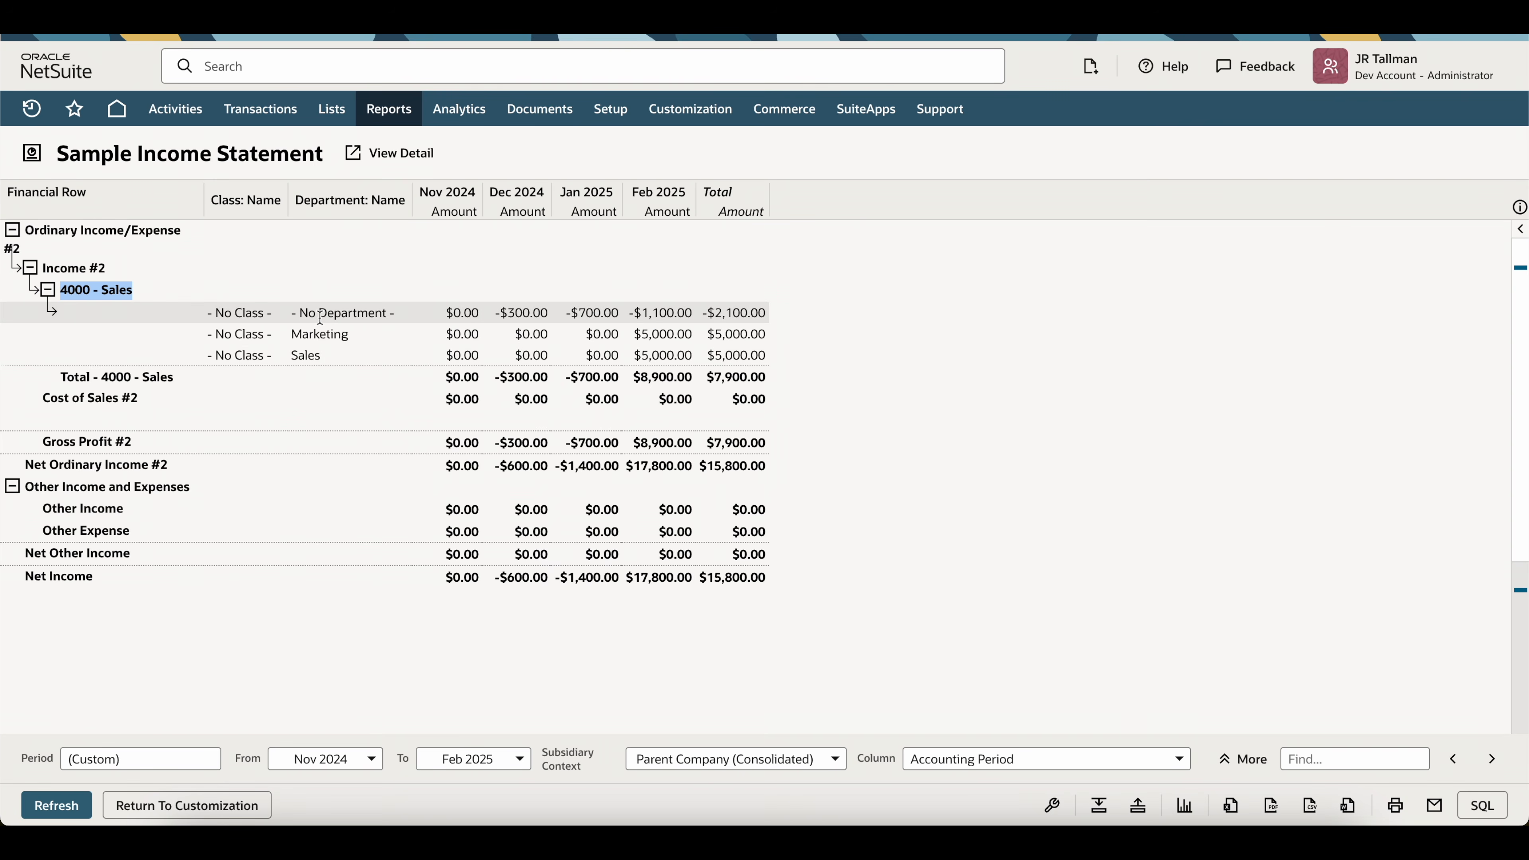
drag(208, 312, 263, 312)
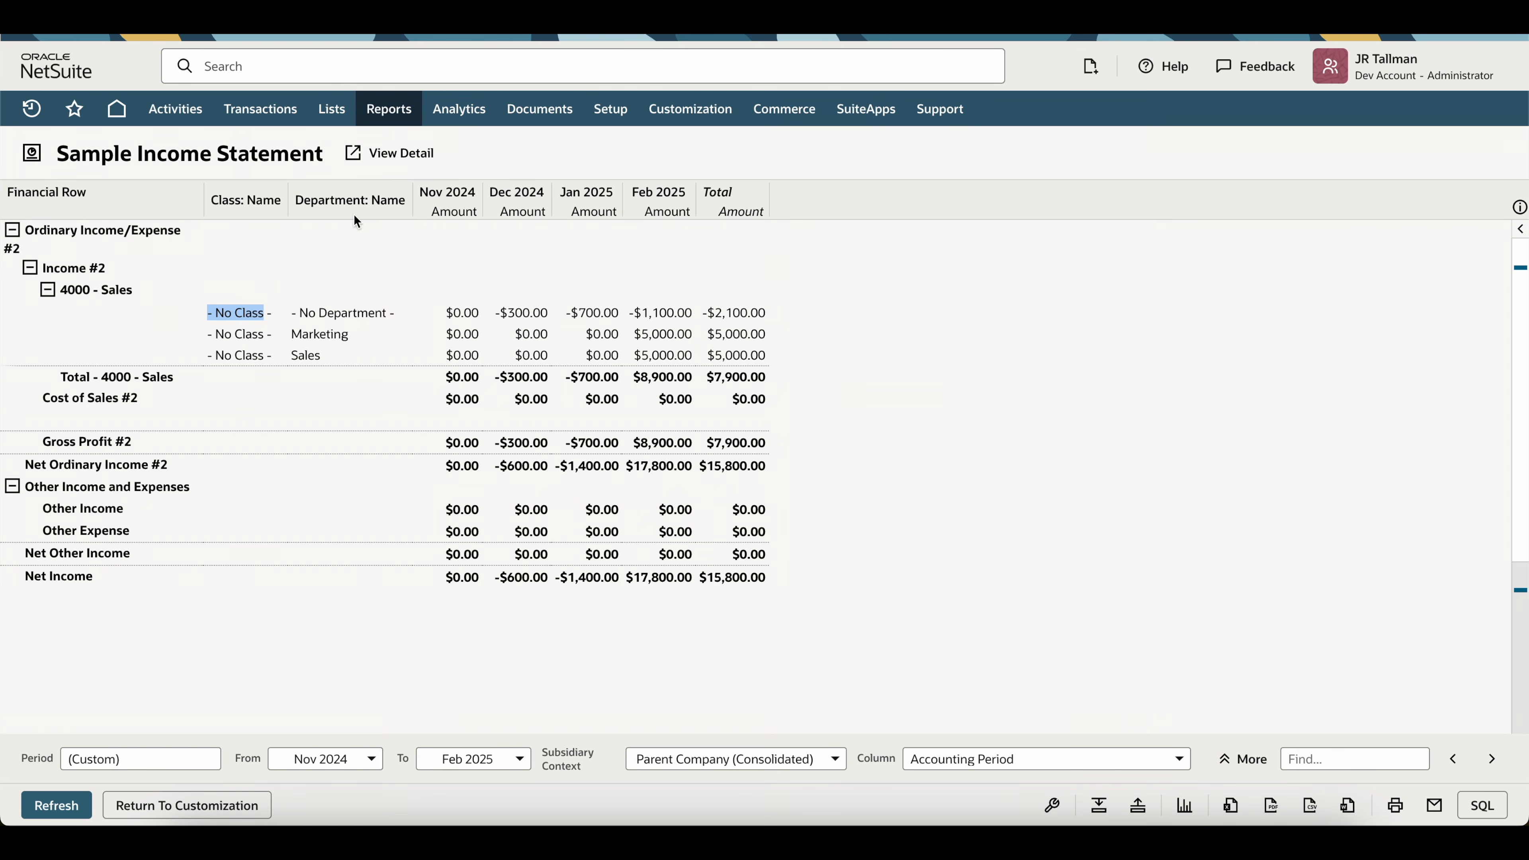
- Return to the column customization, remove the Class Name column, group the Department Name column with the previous column, and preview the report
click(161, 805)
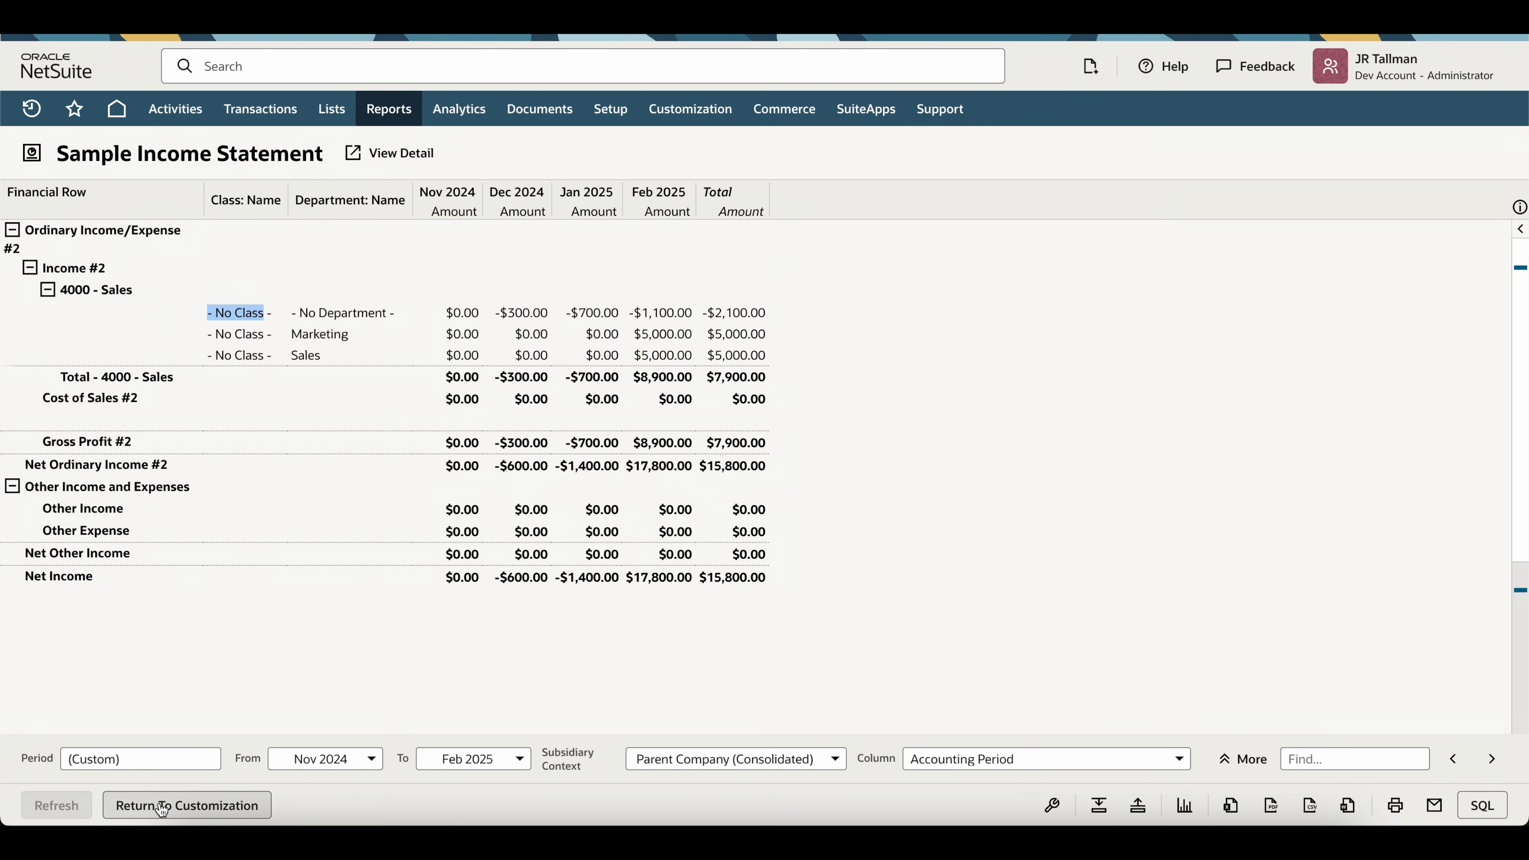
click(189, 210)
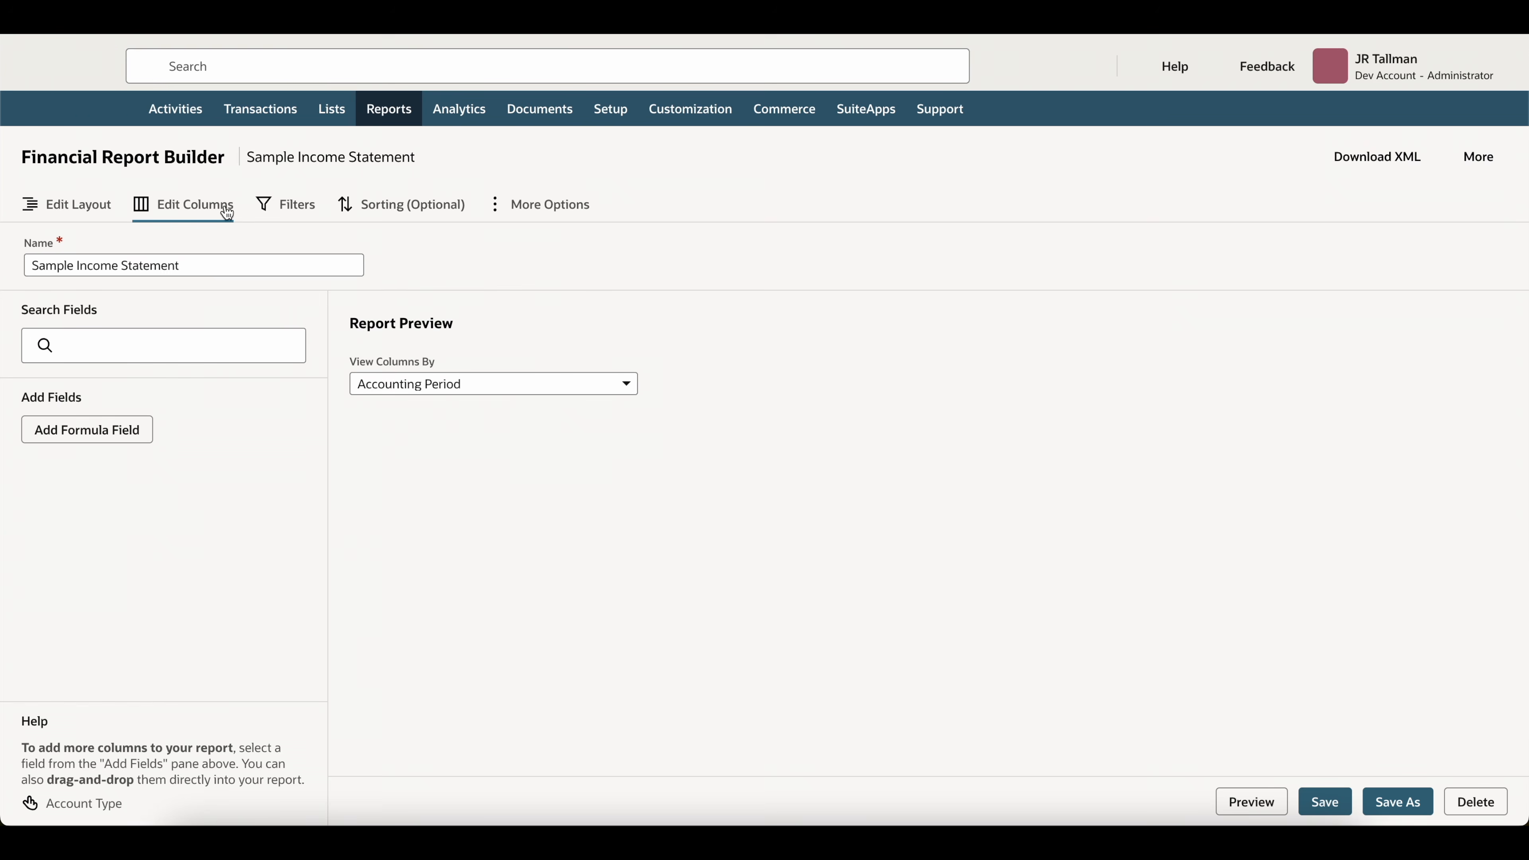
click(658, 477)
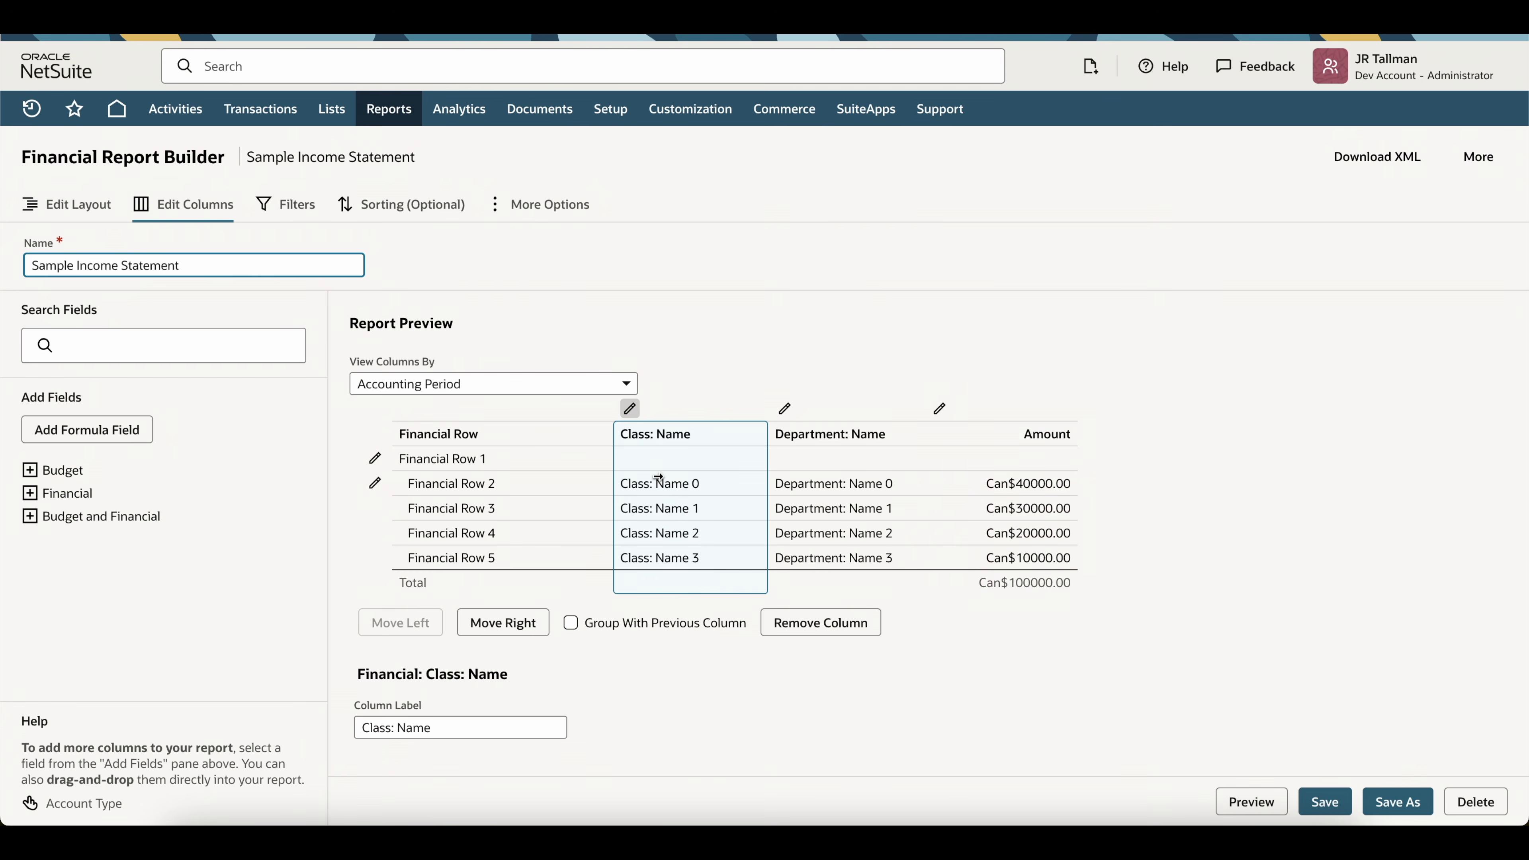
click(804, 626)
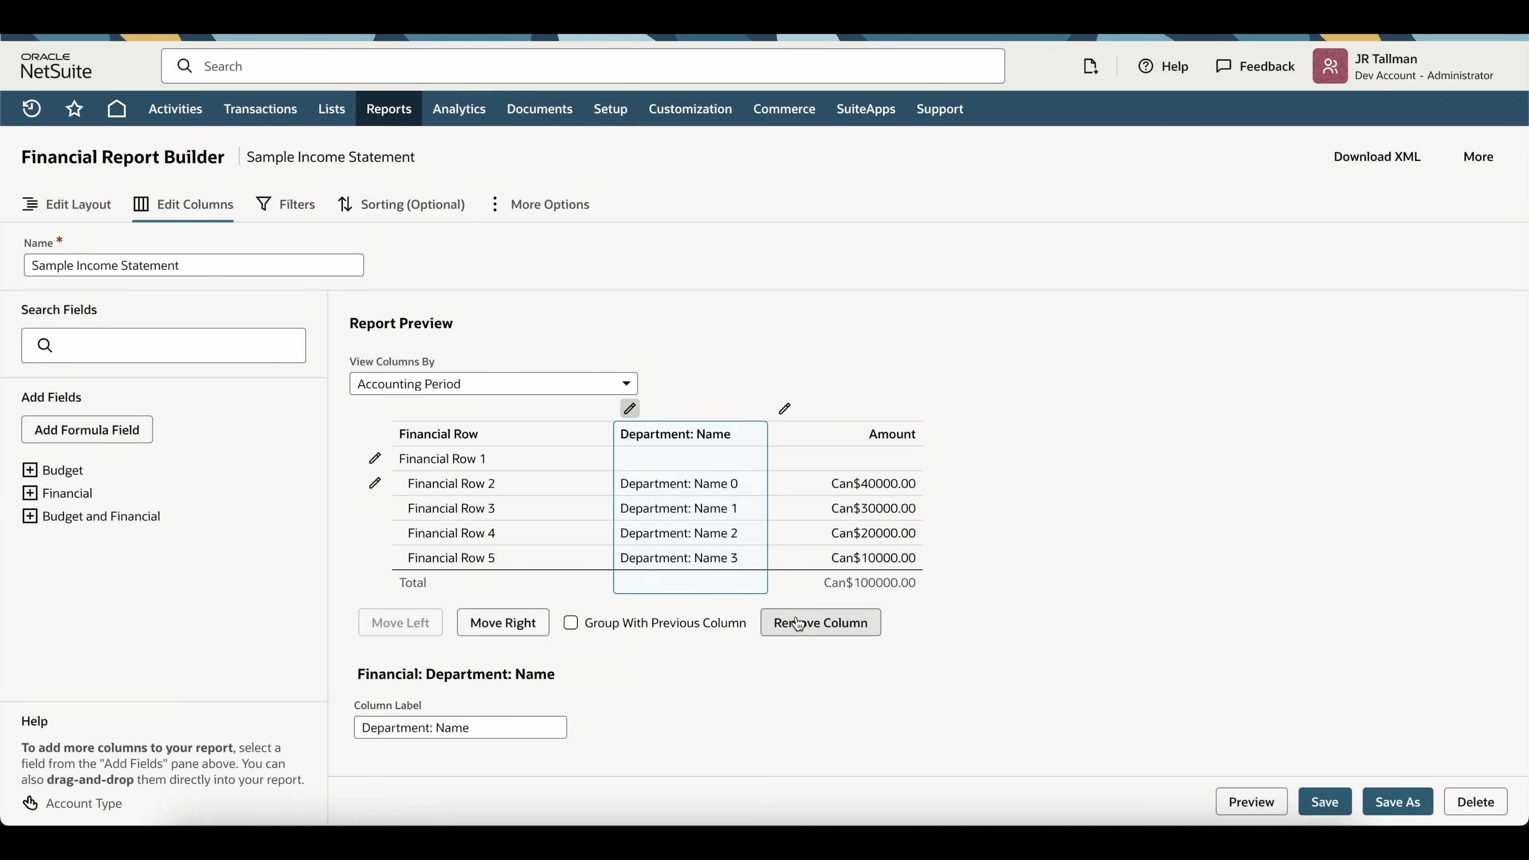
click(571, 624)
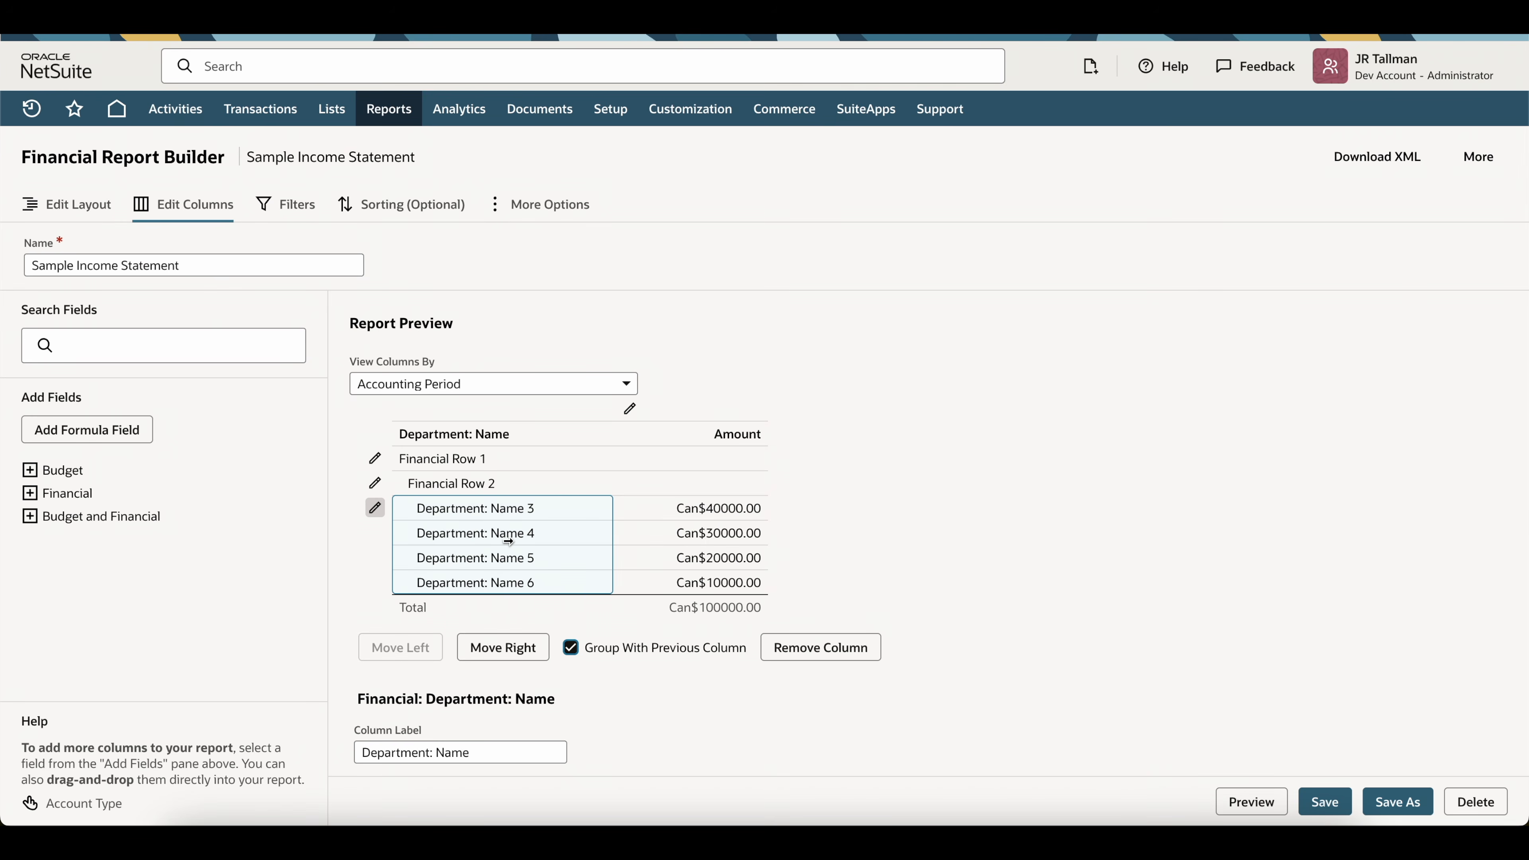
click(1258, 803)
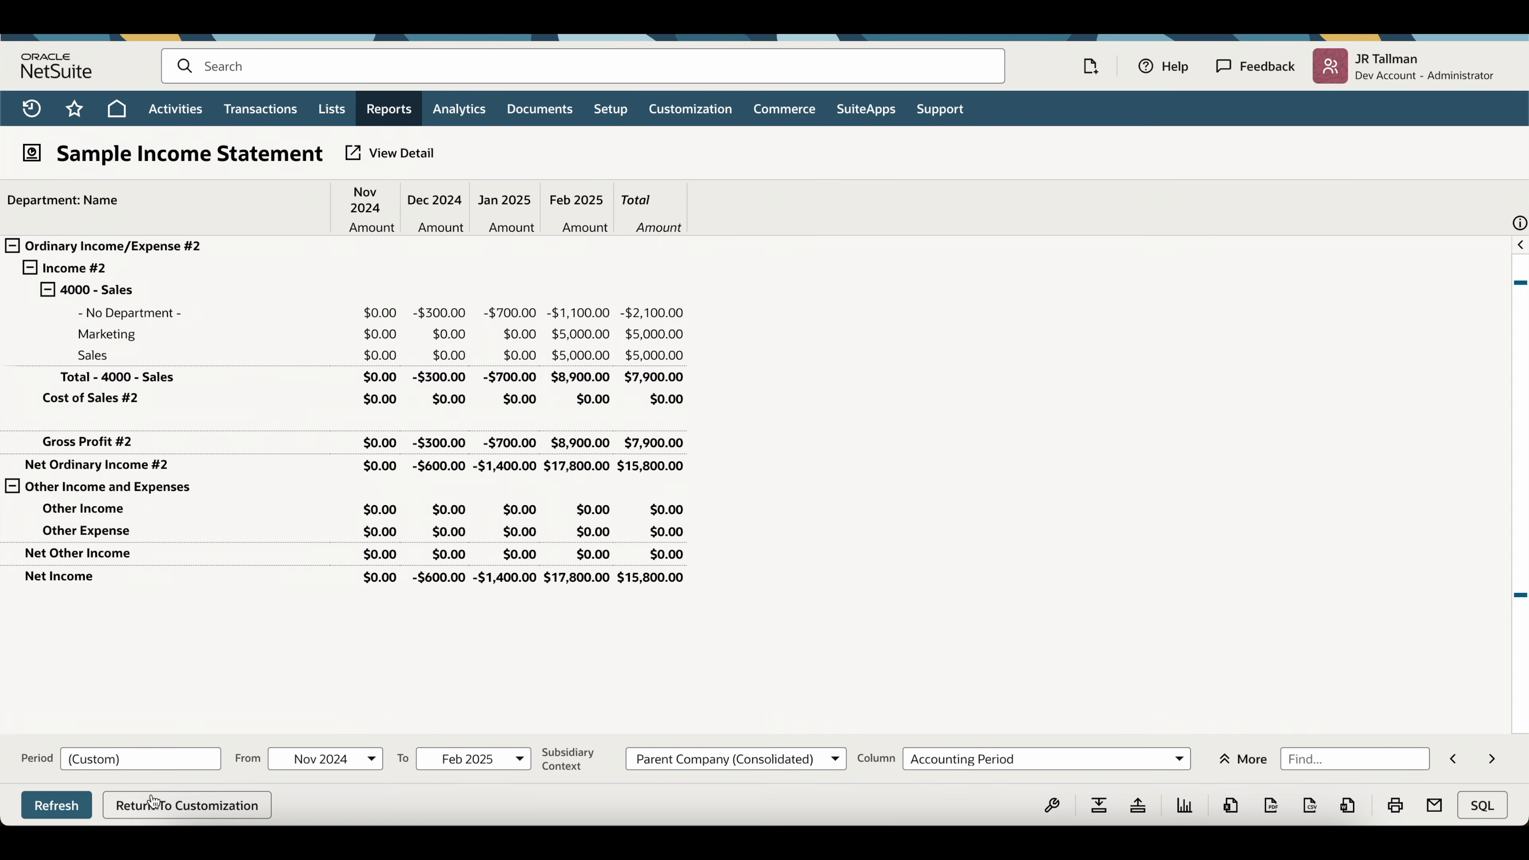
- Remove the Department Name column, set the Income #2 section's second grouping after Account to Department, and preview the report
click(167, 813)
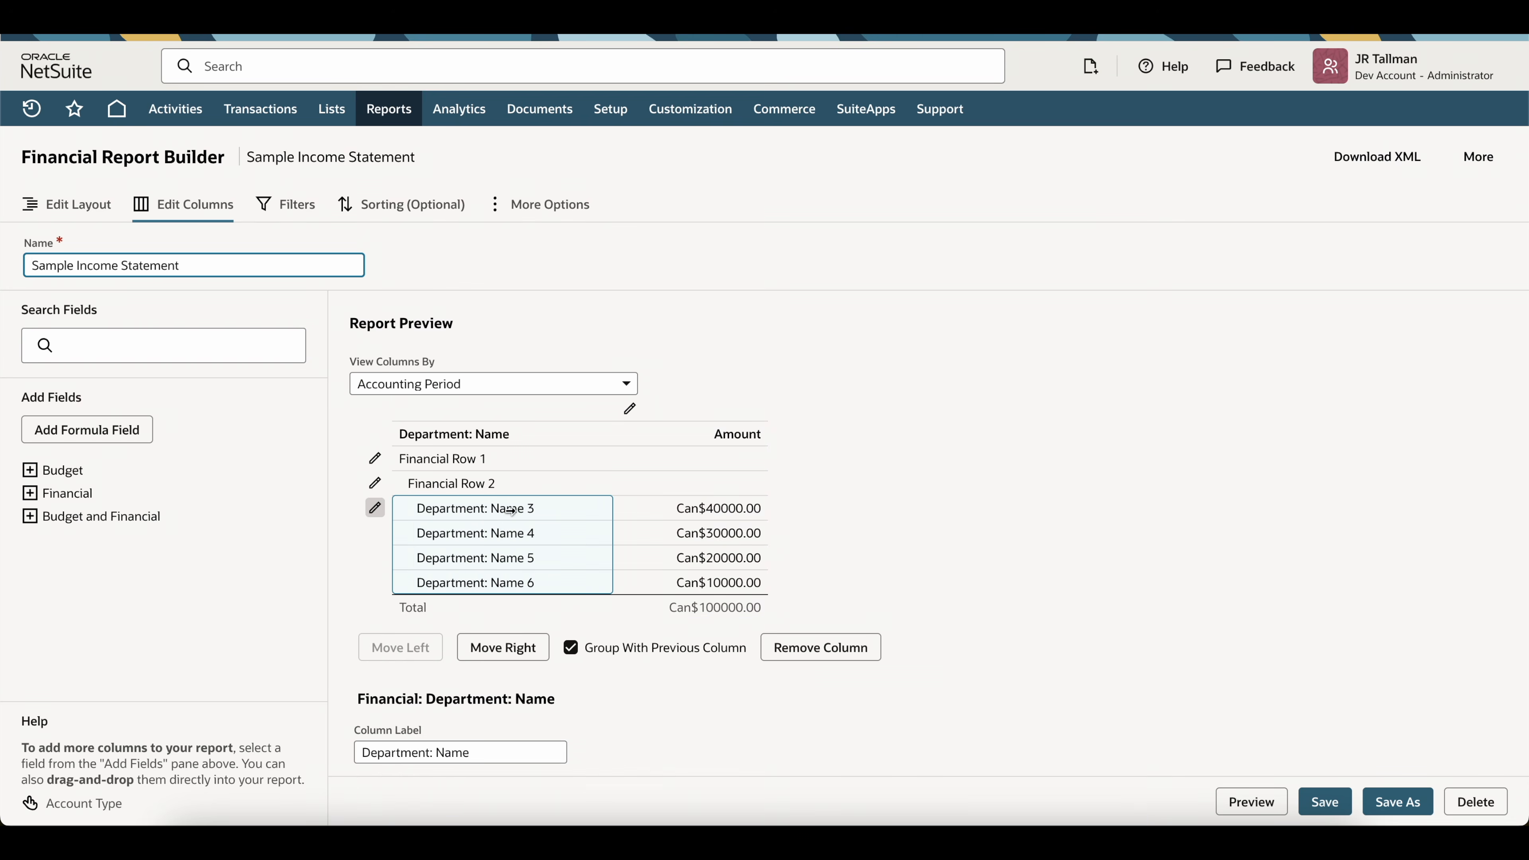
click(815, 653)
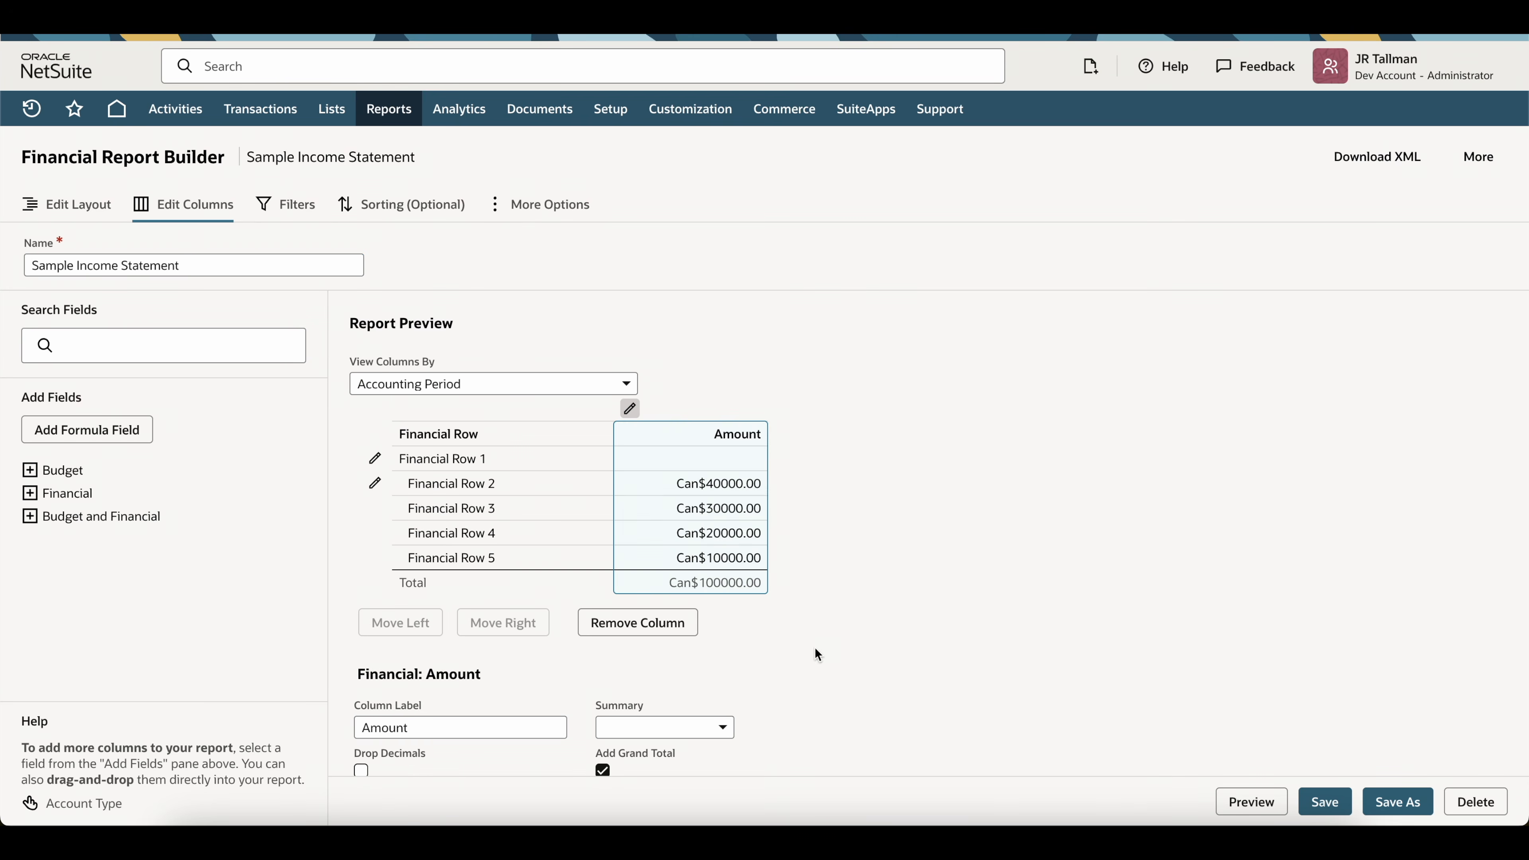
click(87, 212)
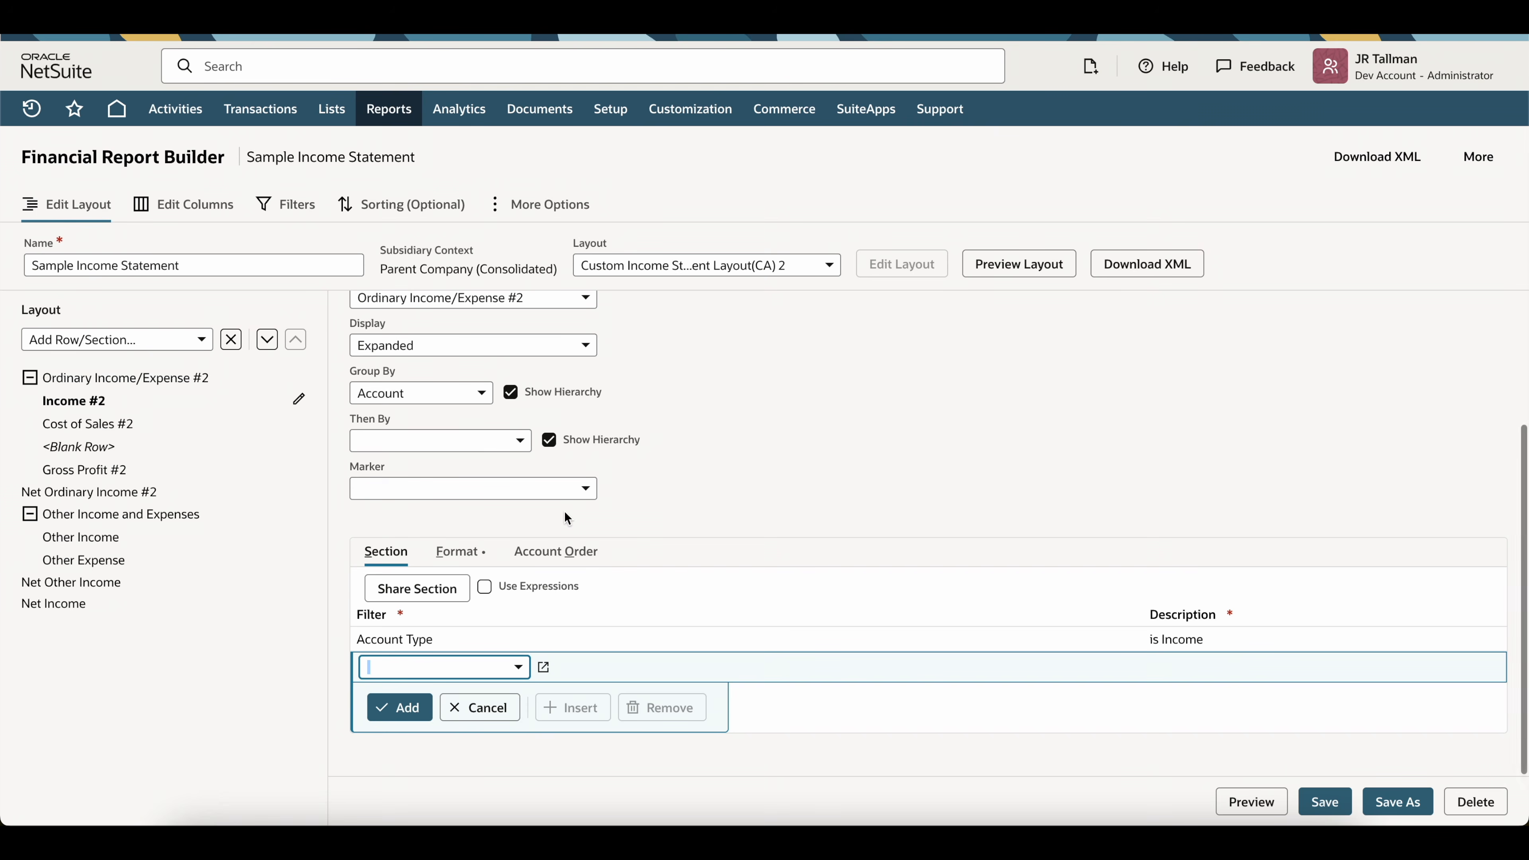
click(393, 432)
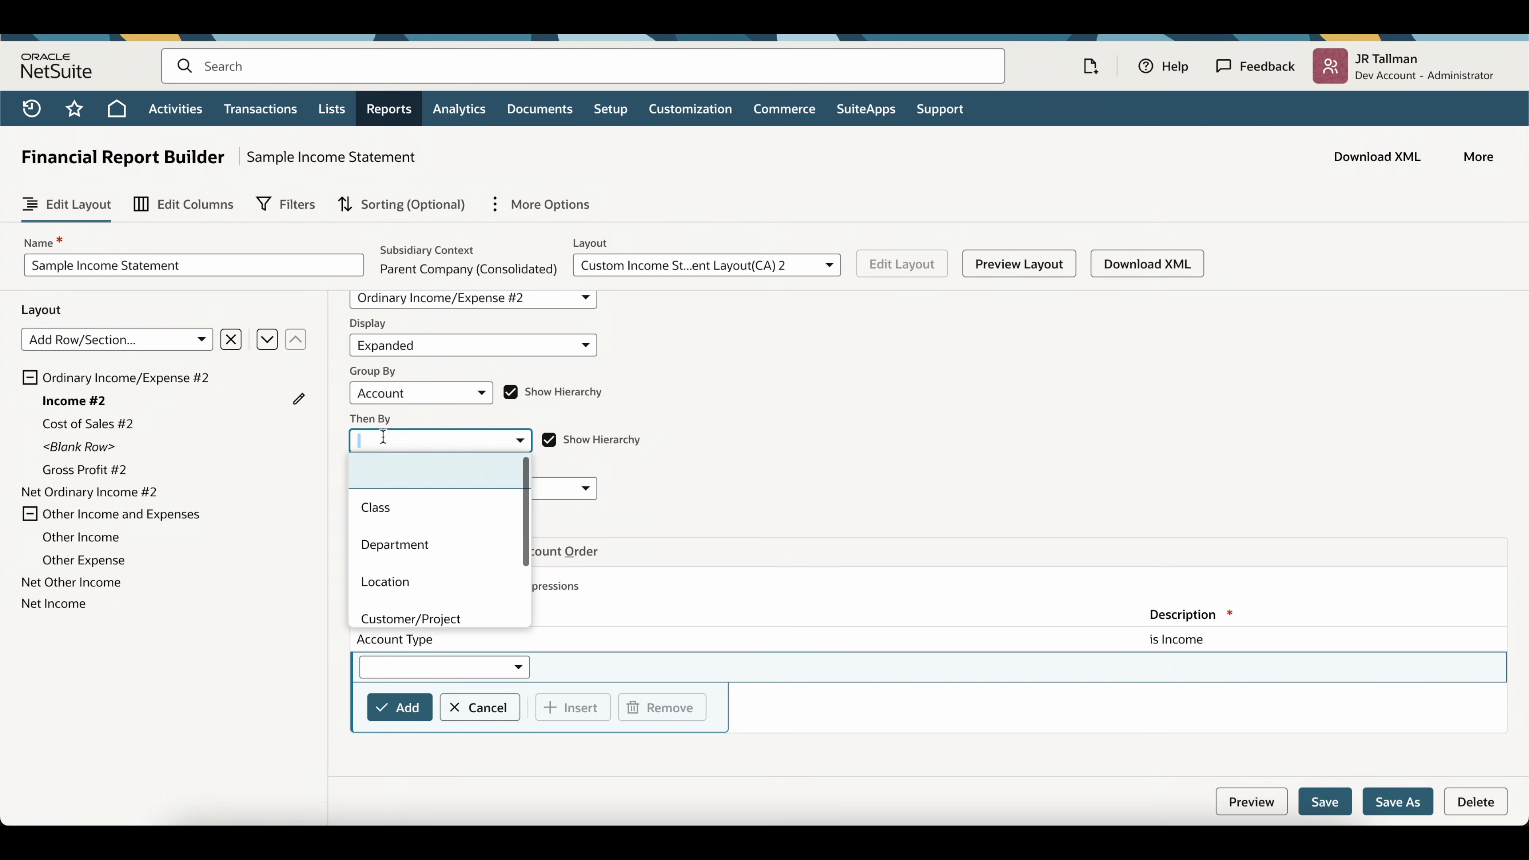
click(409, 549)
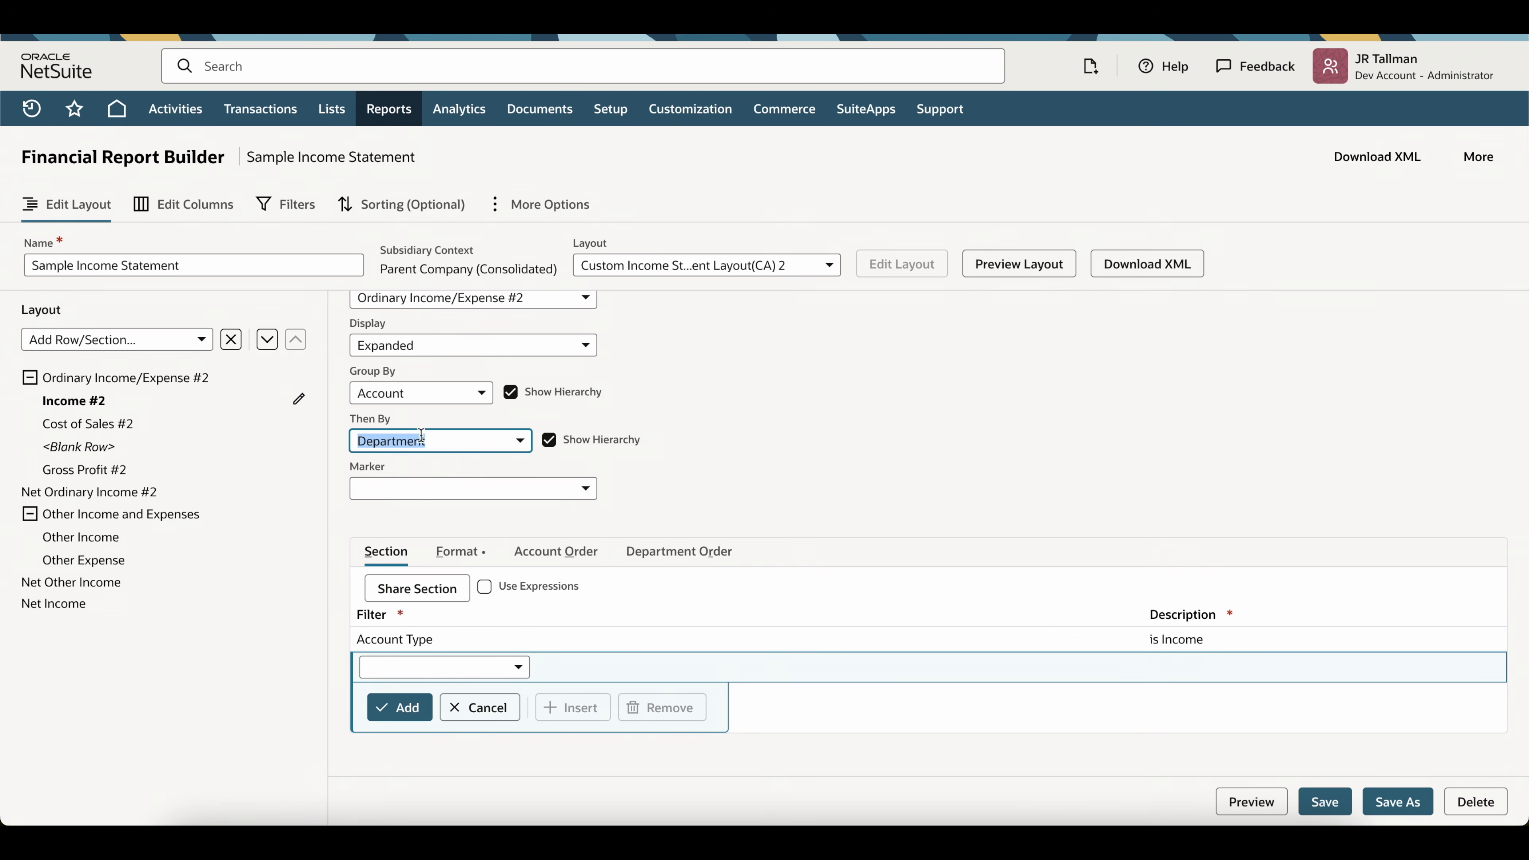
click(1246, 797)
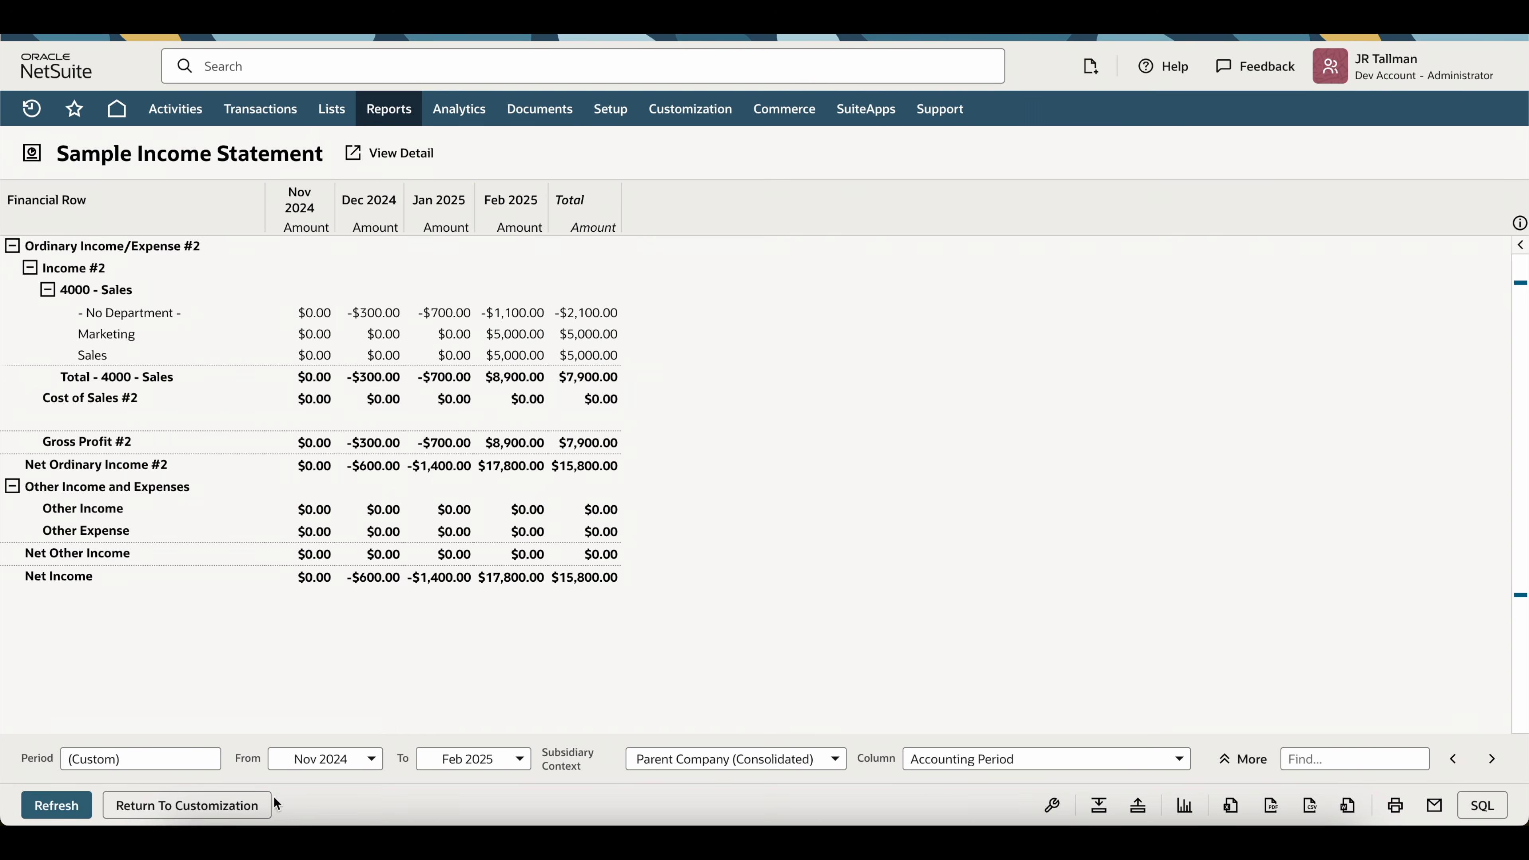
- Return to the column customization and look through the available Financial fields that can be added to the report
click(265, 805)
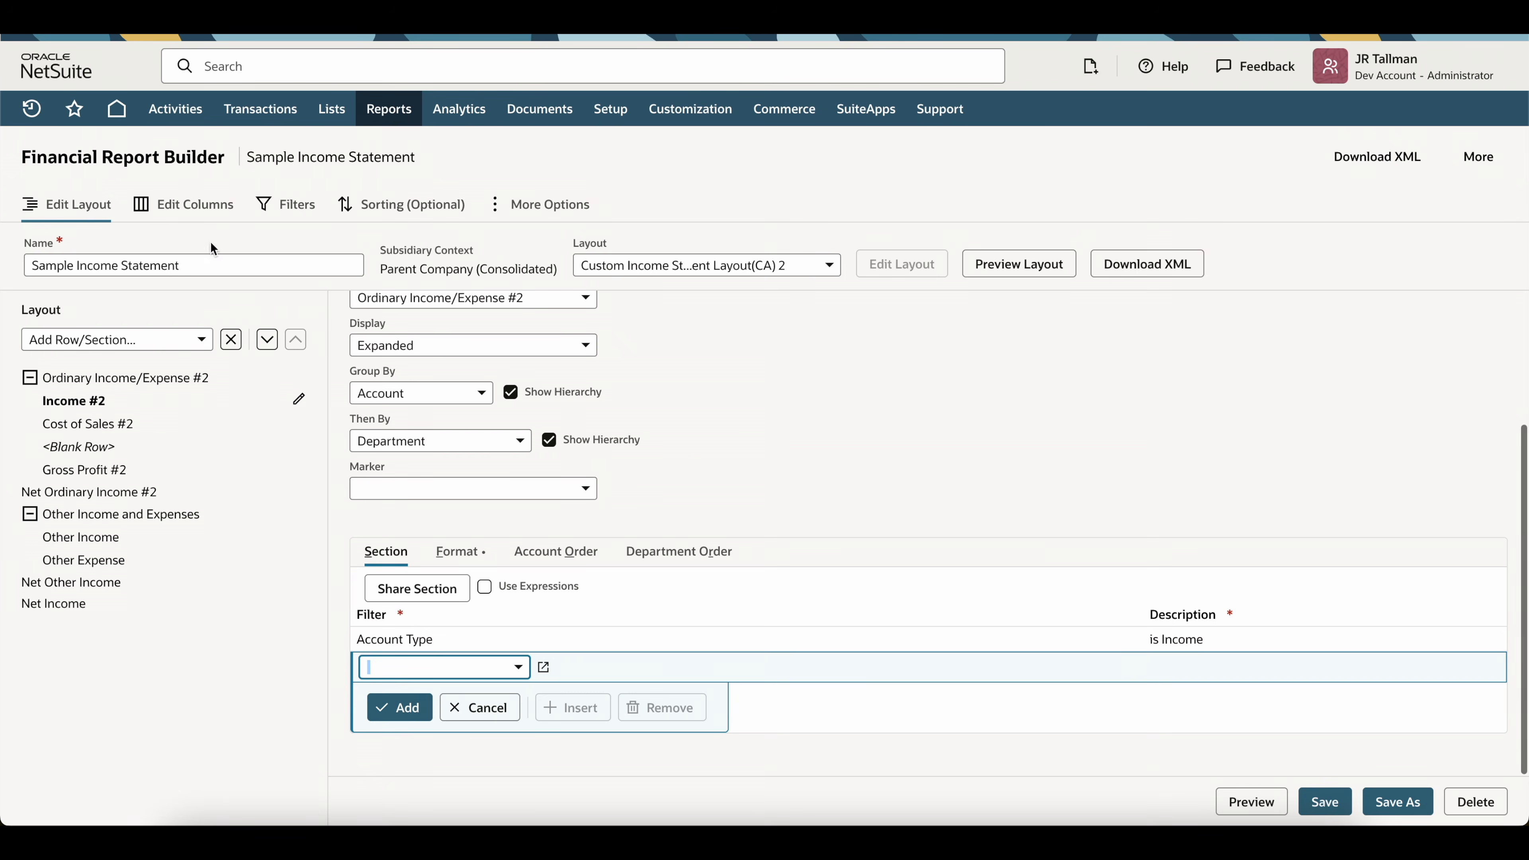
click(187, 208)
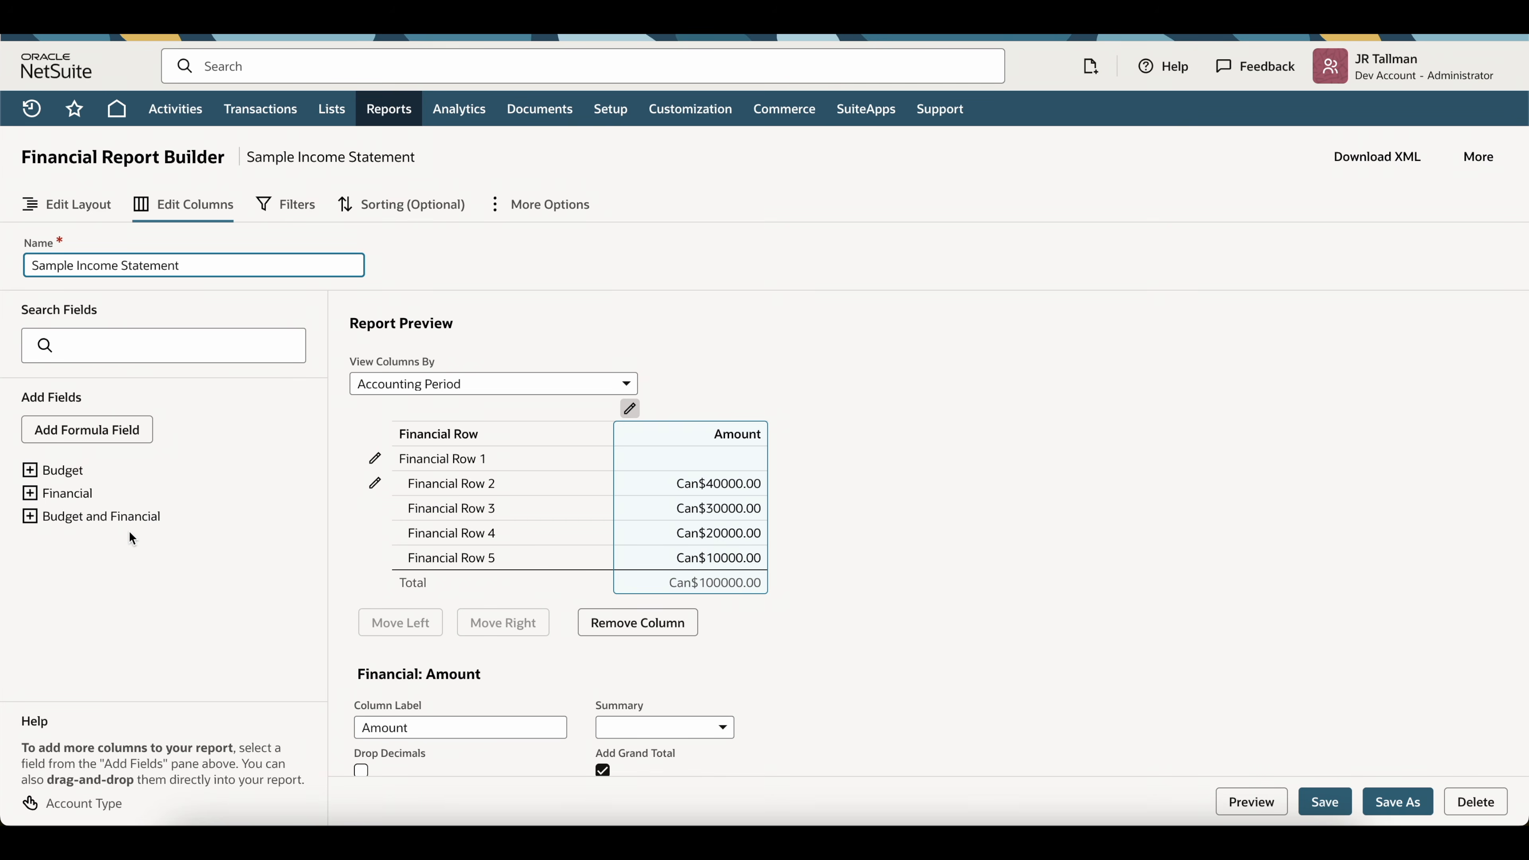
click(29, 492)
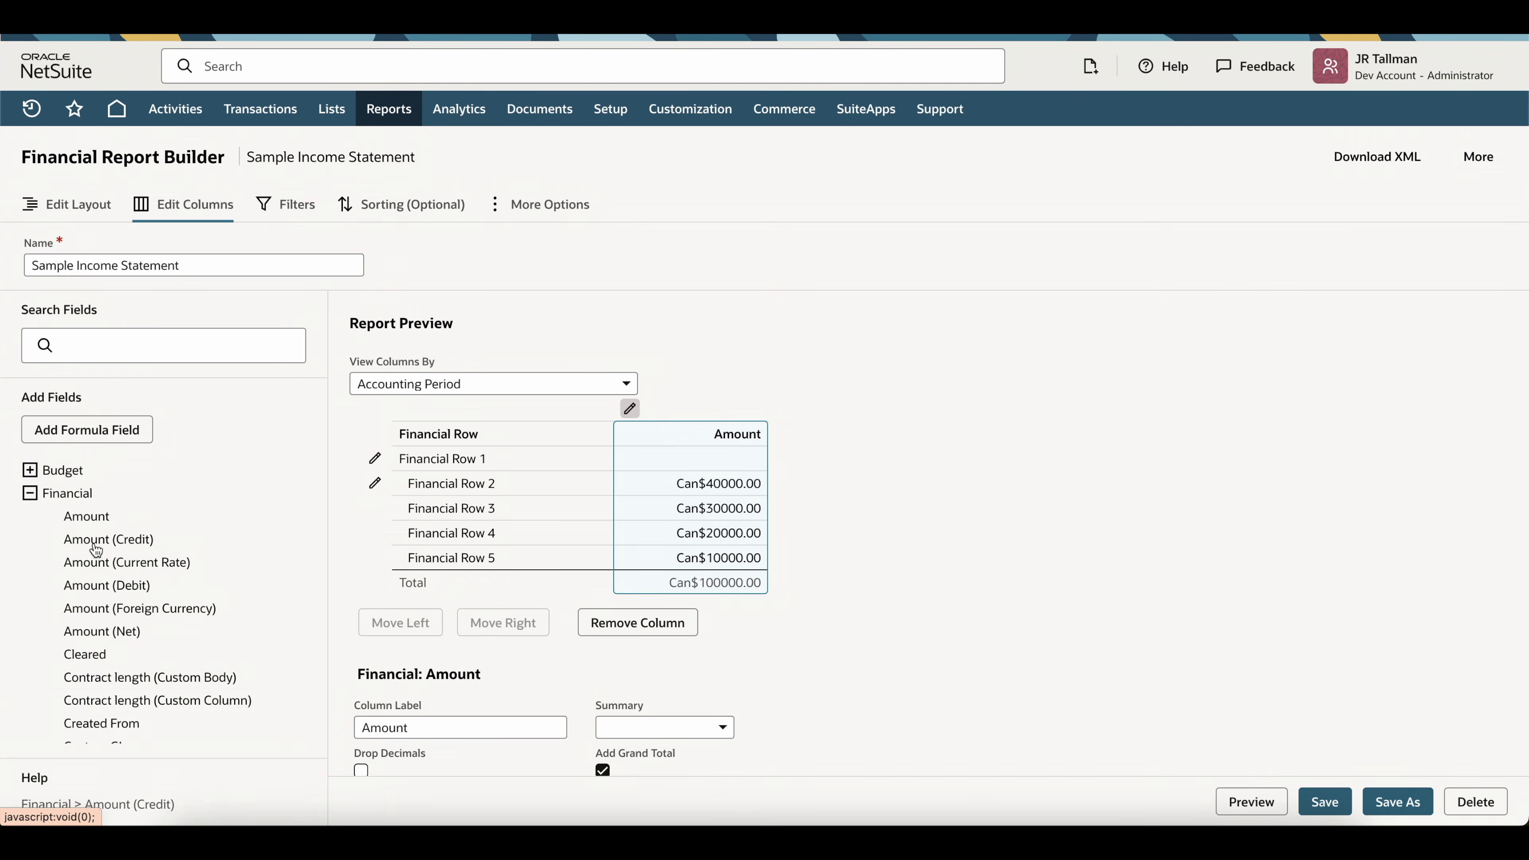
scroll(146, 470, down, 3)
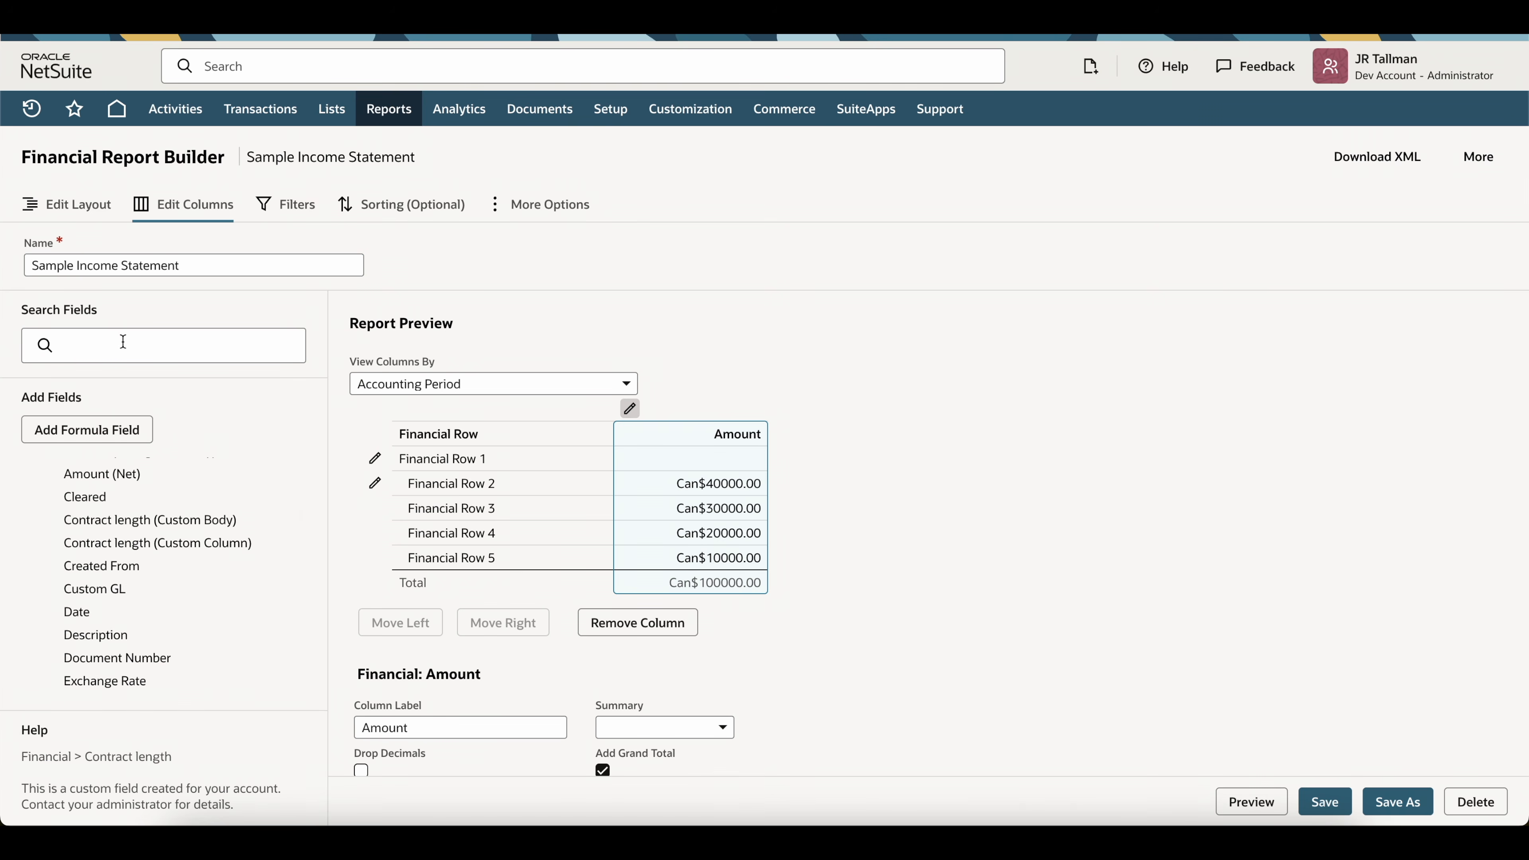
scroll(178, 545, up, 4)
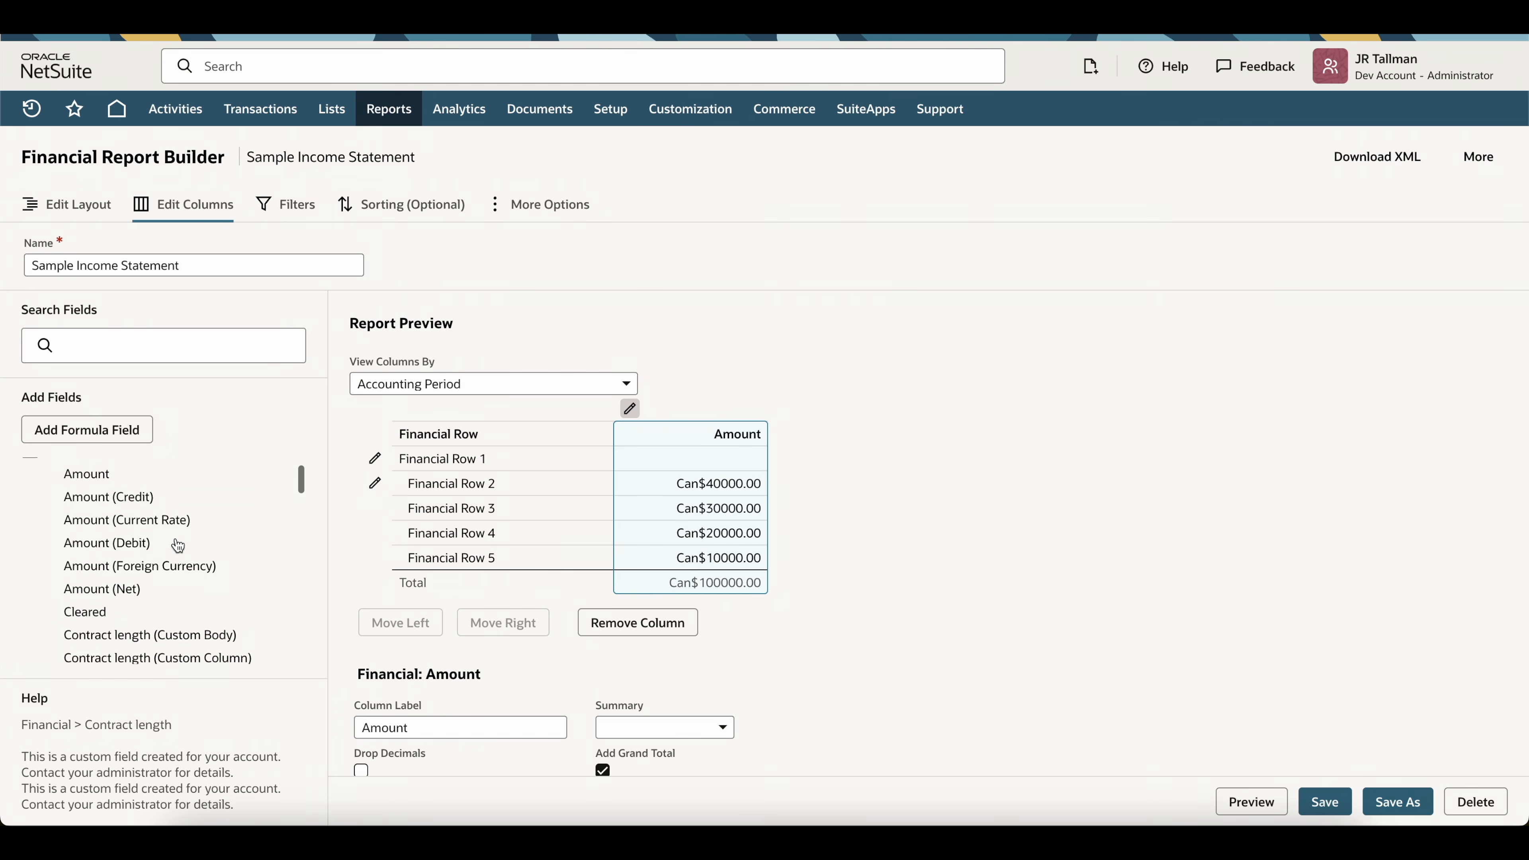
scroll(178, 545, down, 5)
scroll(177, 545, down, 5)
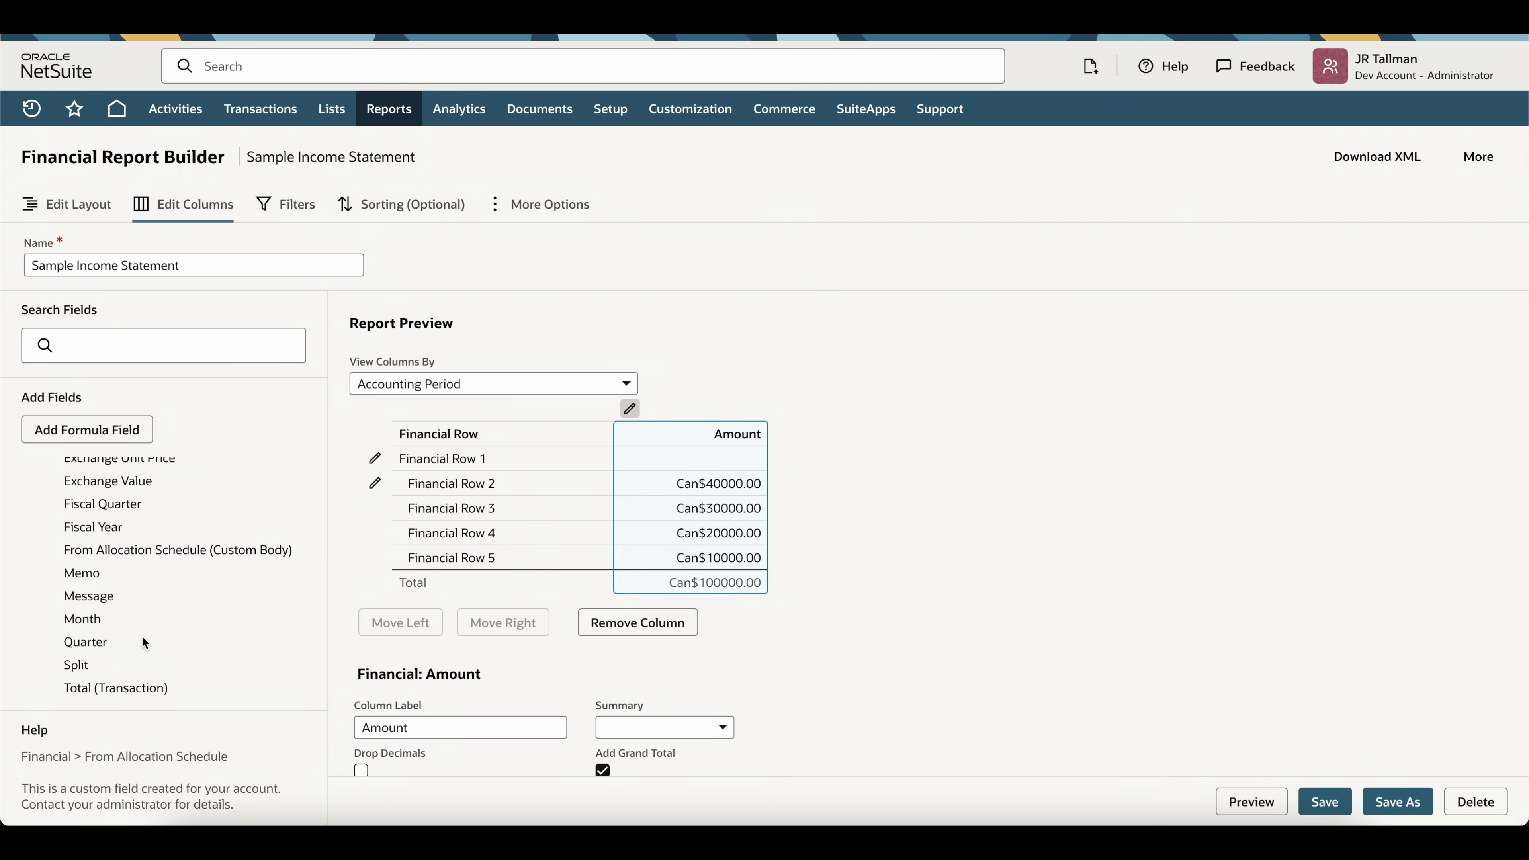
scroll(142, 635, down, 1)
scroll(142, 636, up, 10)
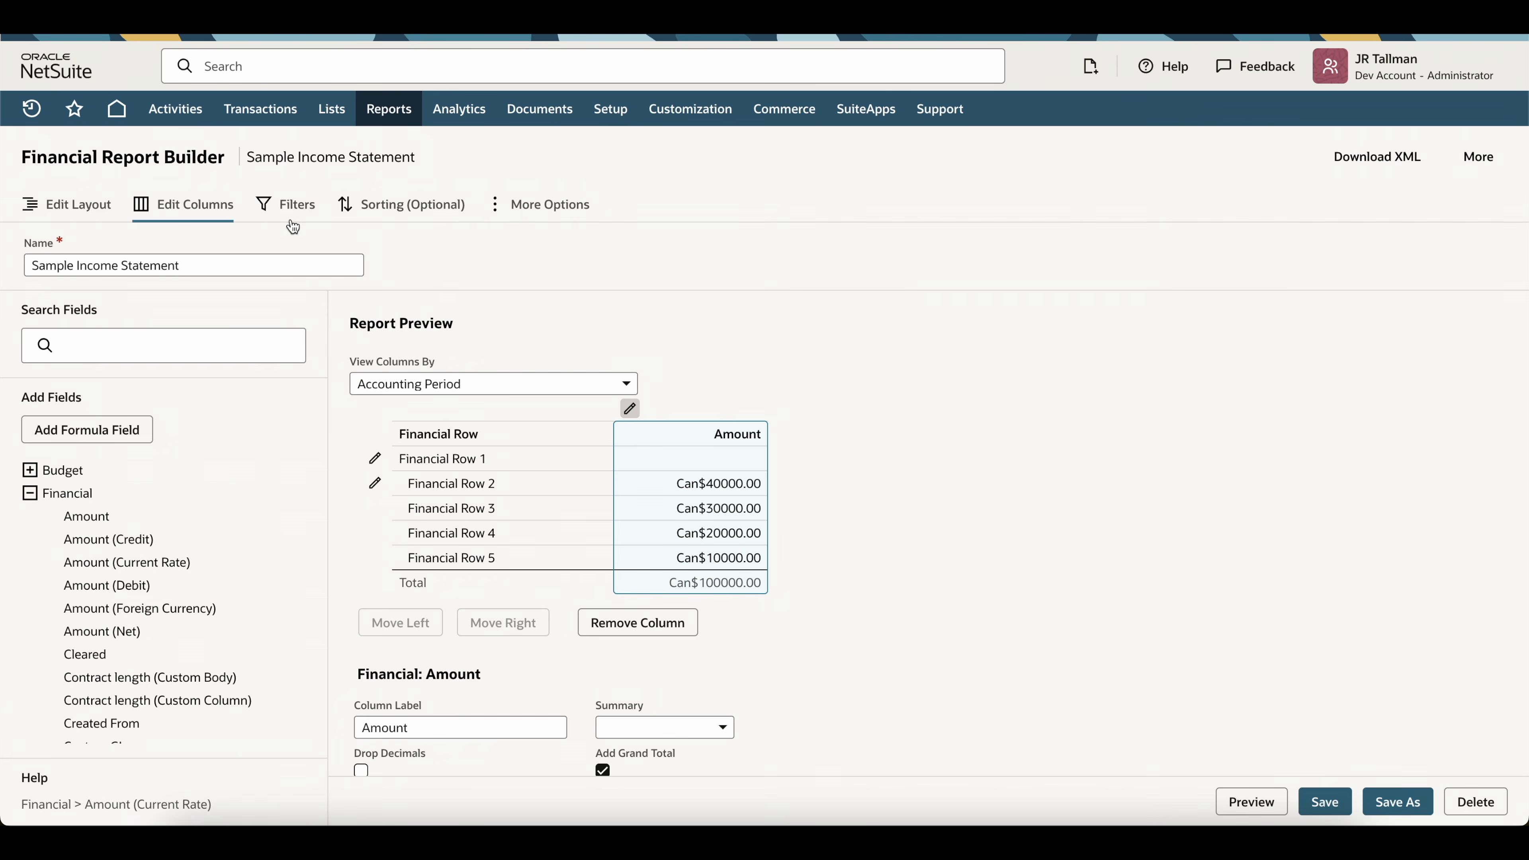
- Review the report's filters, sort order settings and additional options, including Cash Basis, Show Zeros and Activity Only
click(292, 218)
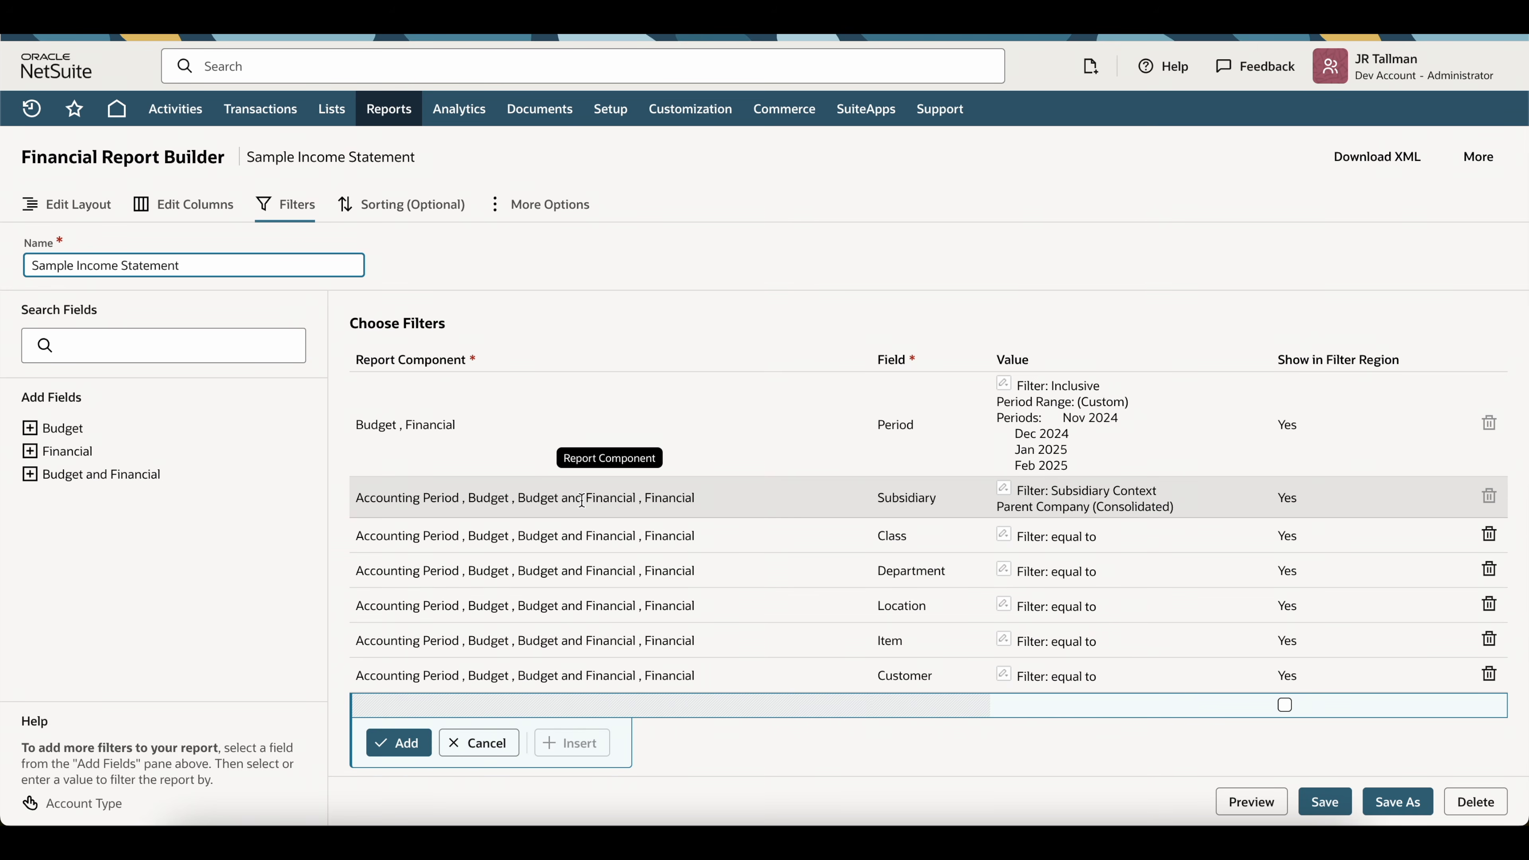
click(392, 205)
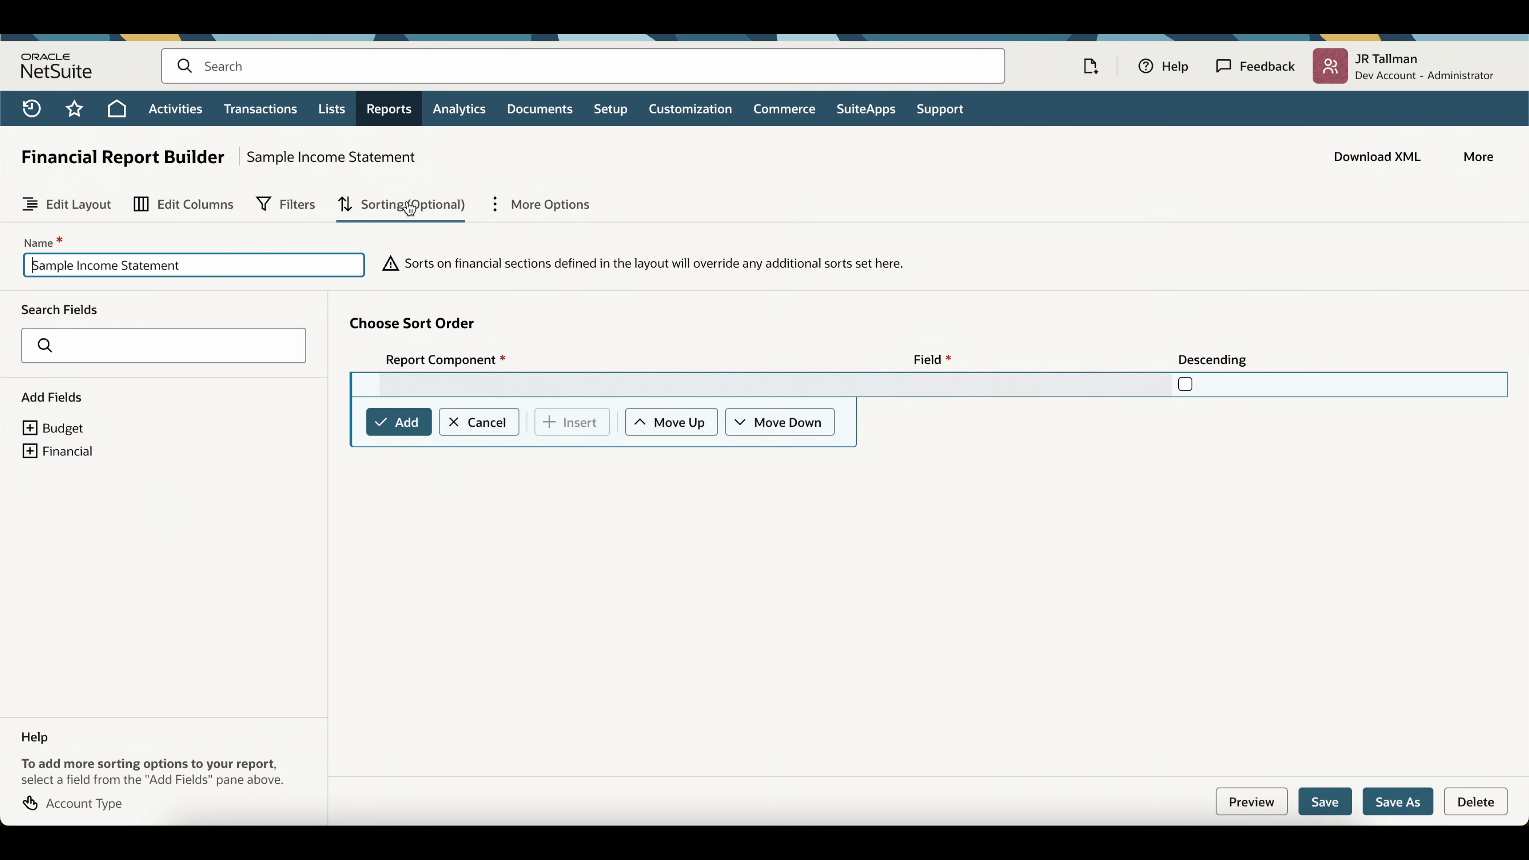
click(564, 211)
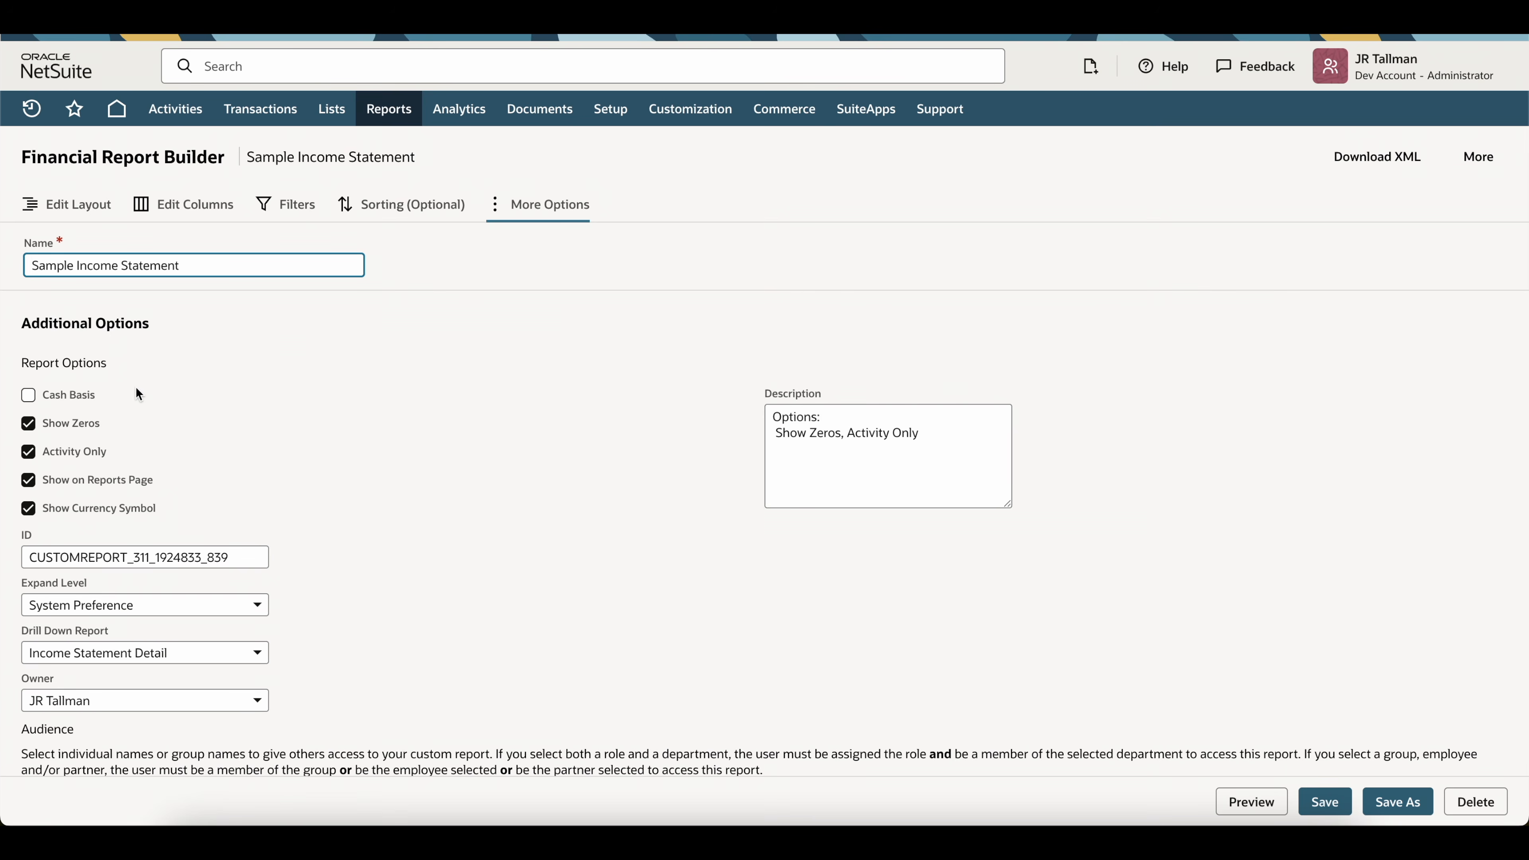
click(114, 421)
drag(112, 390, 50, 394)
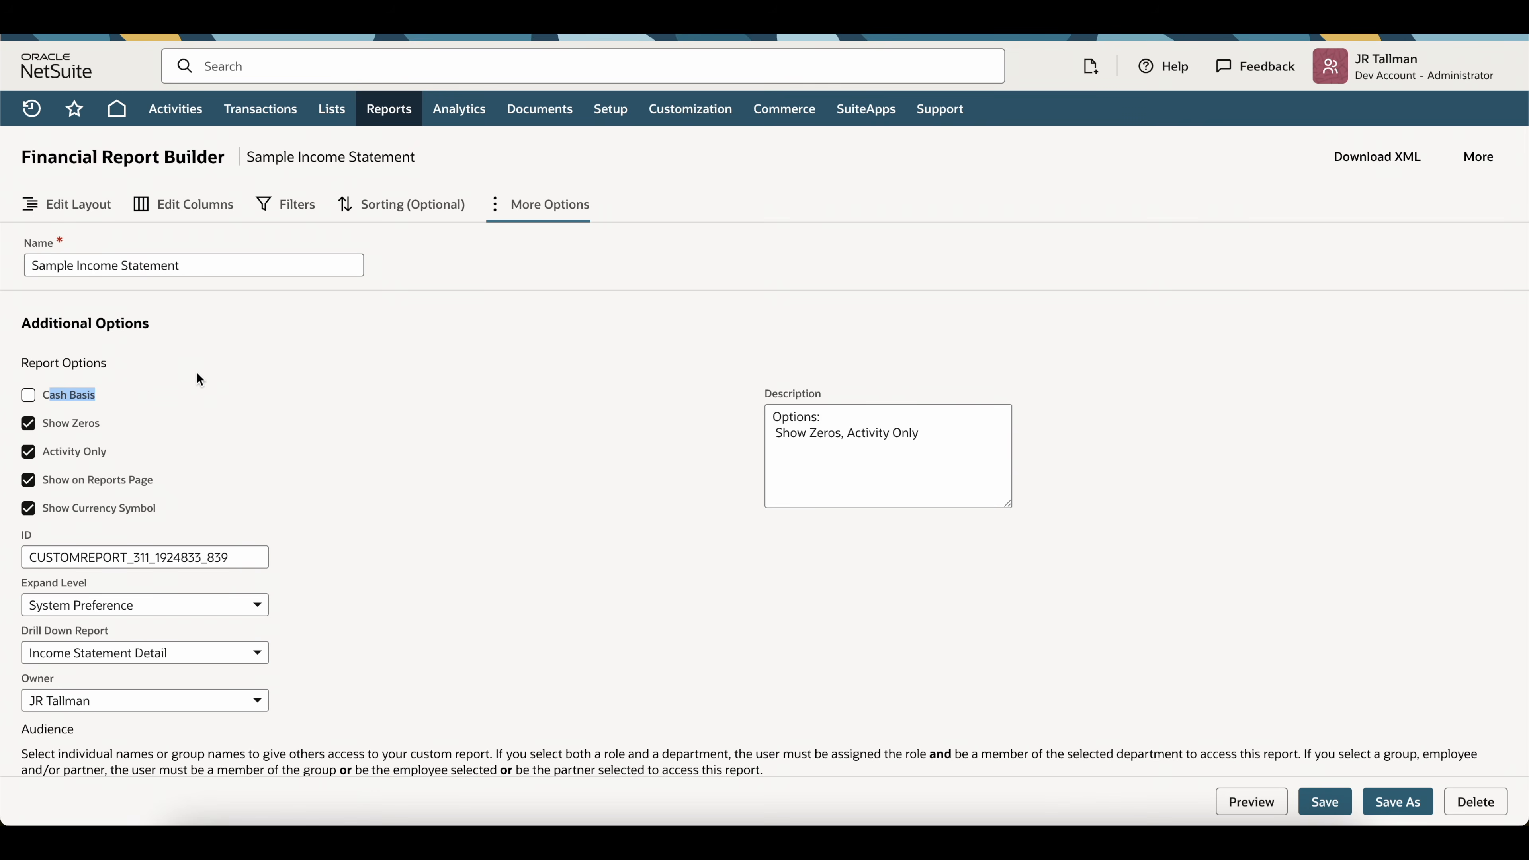
click(153, 383)
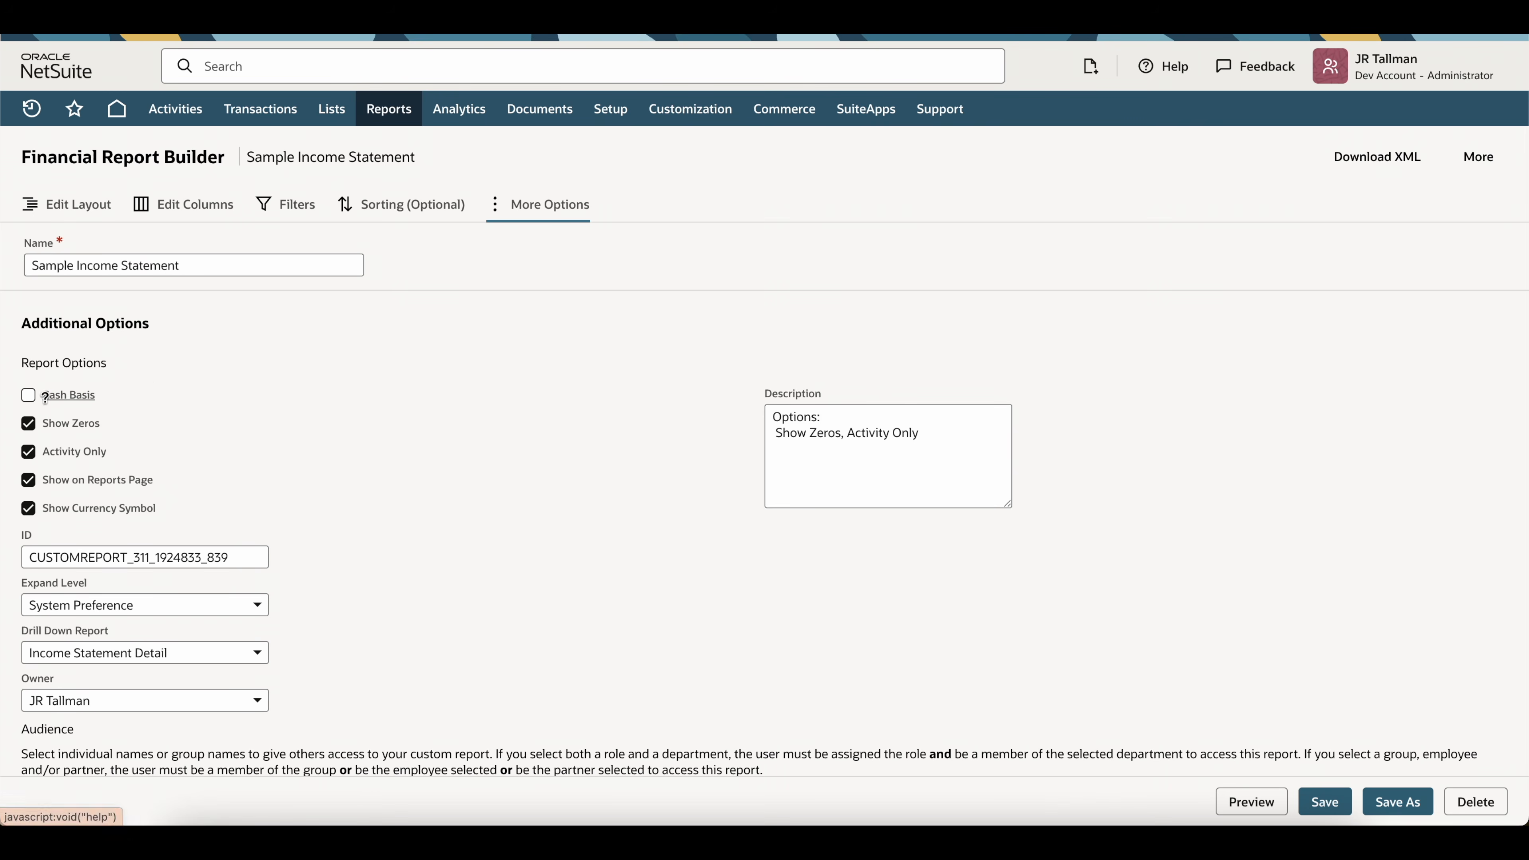
drag(114, 419, 49, 420)
drag(109, 452, 45, 453)
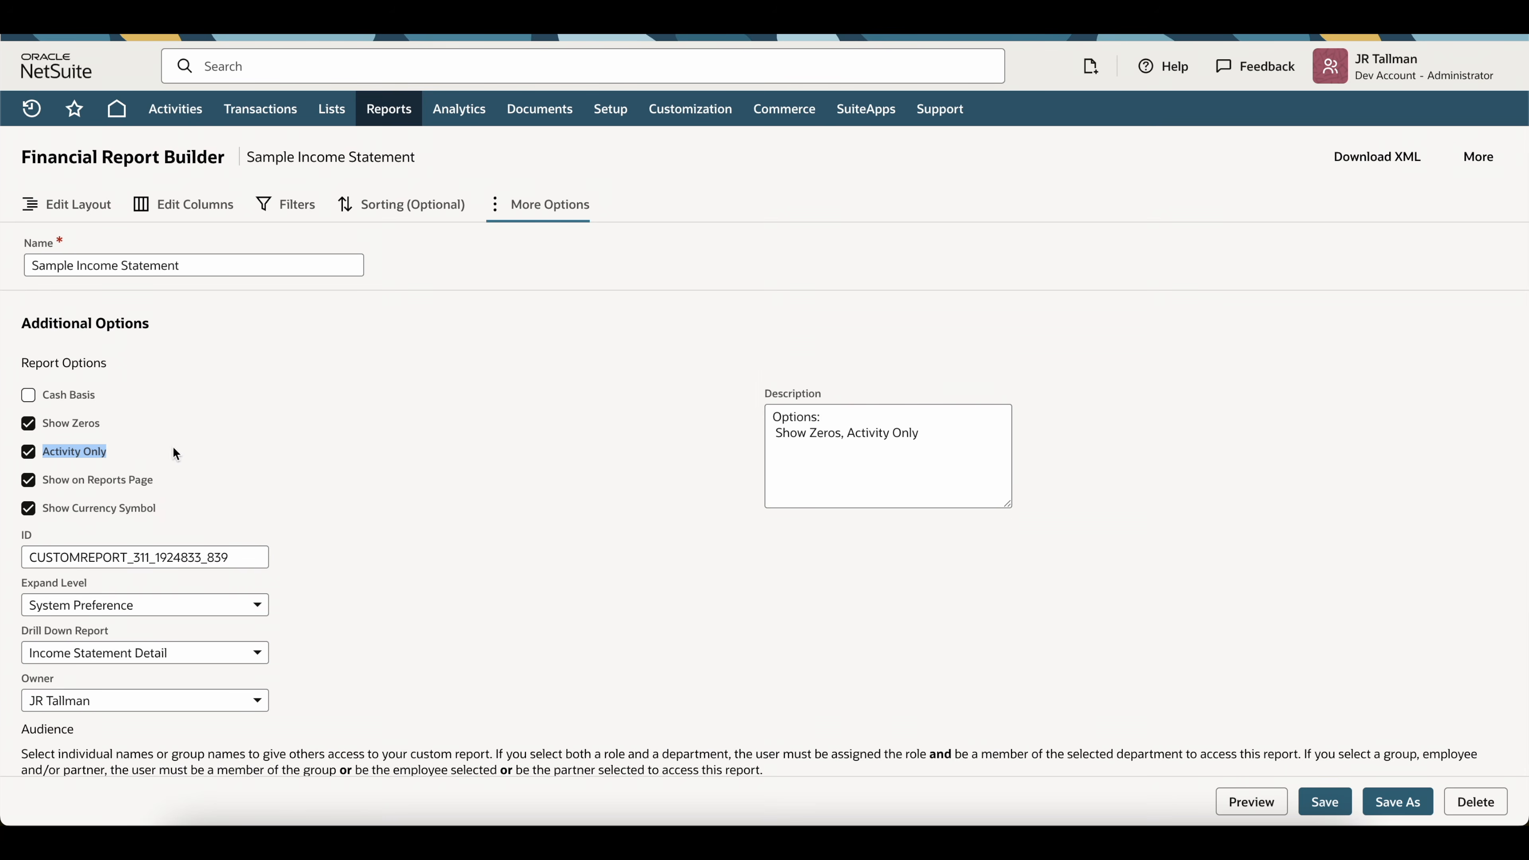
scroll(173, 445, down, 1)
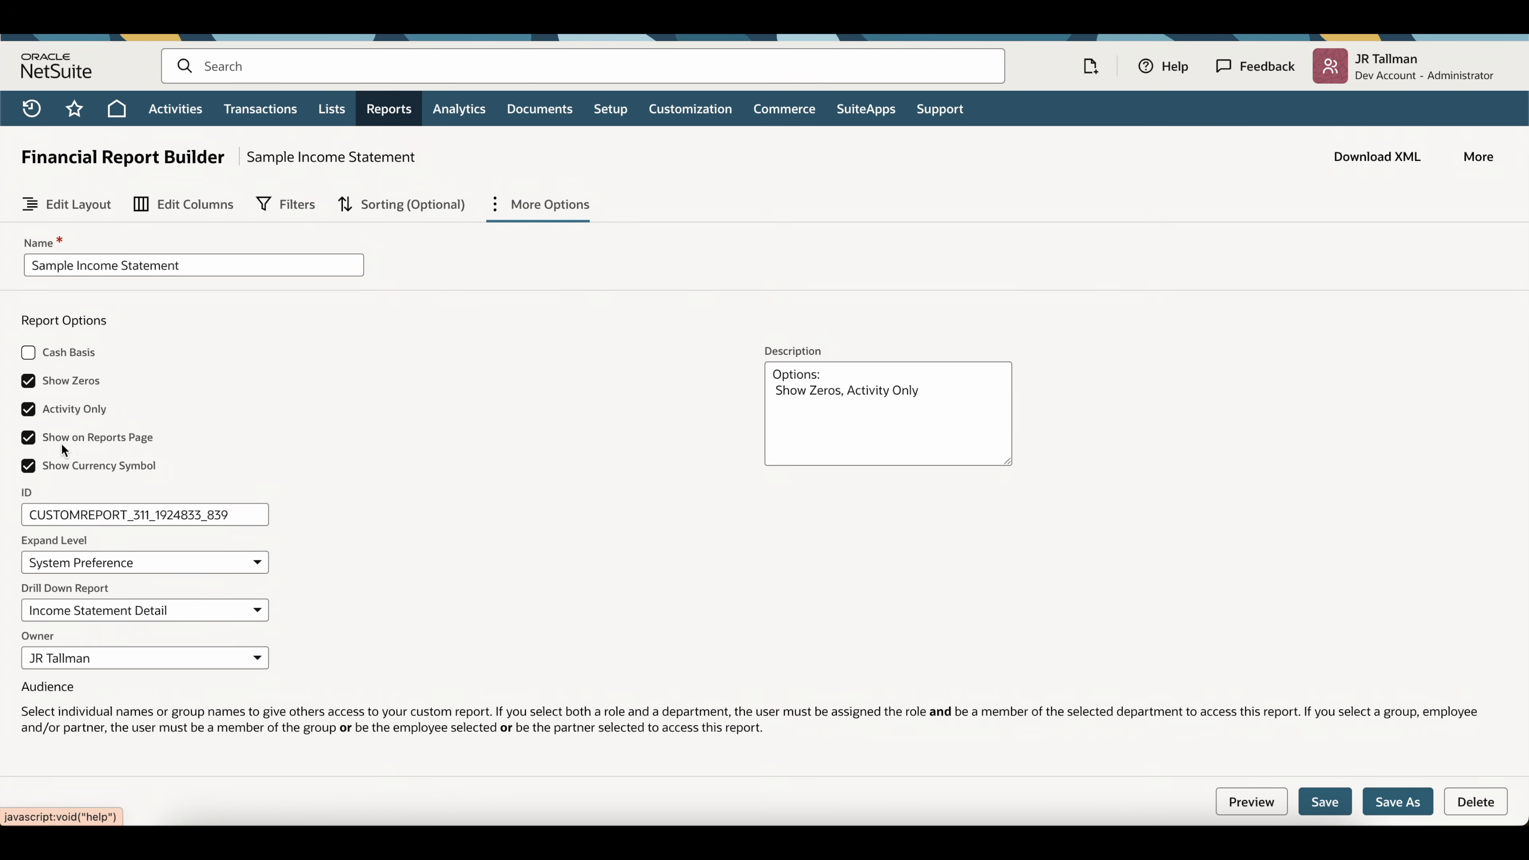
- Review the Show on Reports Page and Show Currency Symbol options of the report
drag(41, 438, 154, 438)
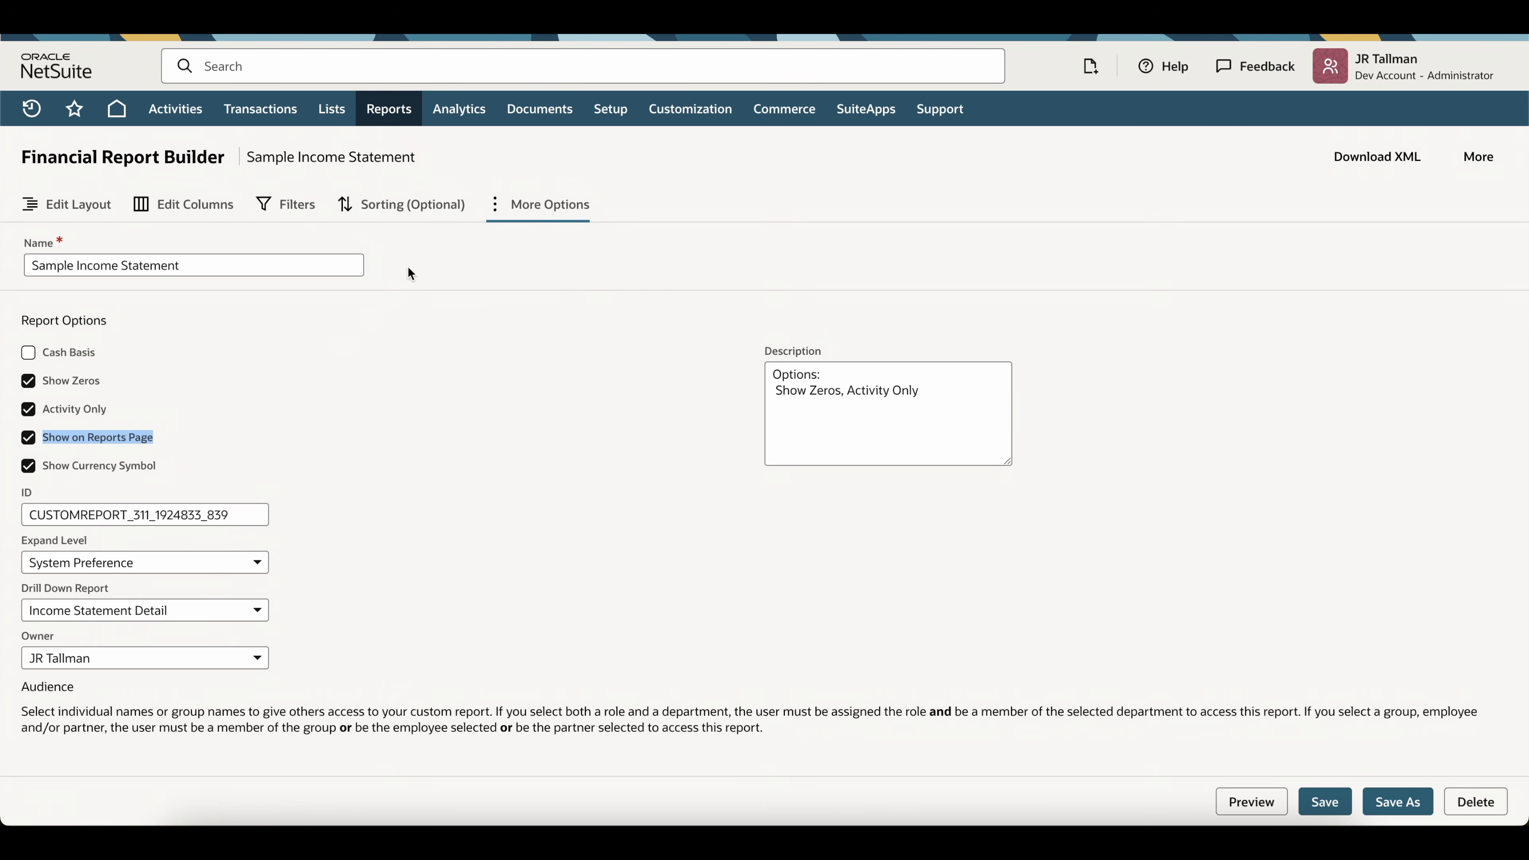
mouse_move(371, 114)
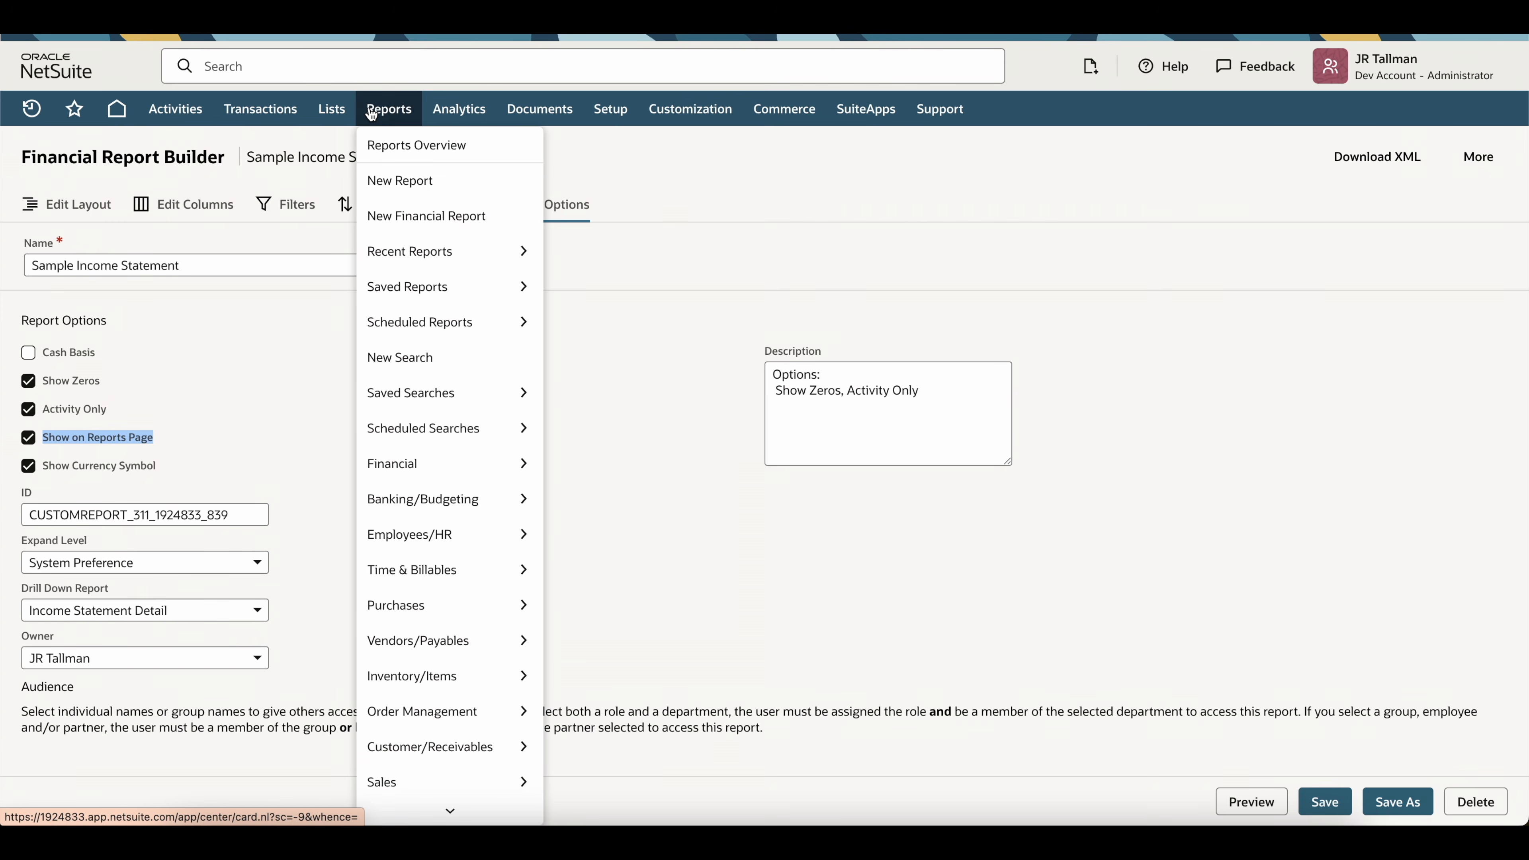
drag(169, 459, 55, 471)
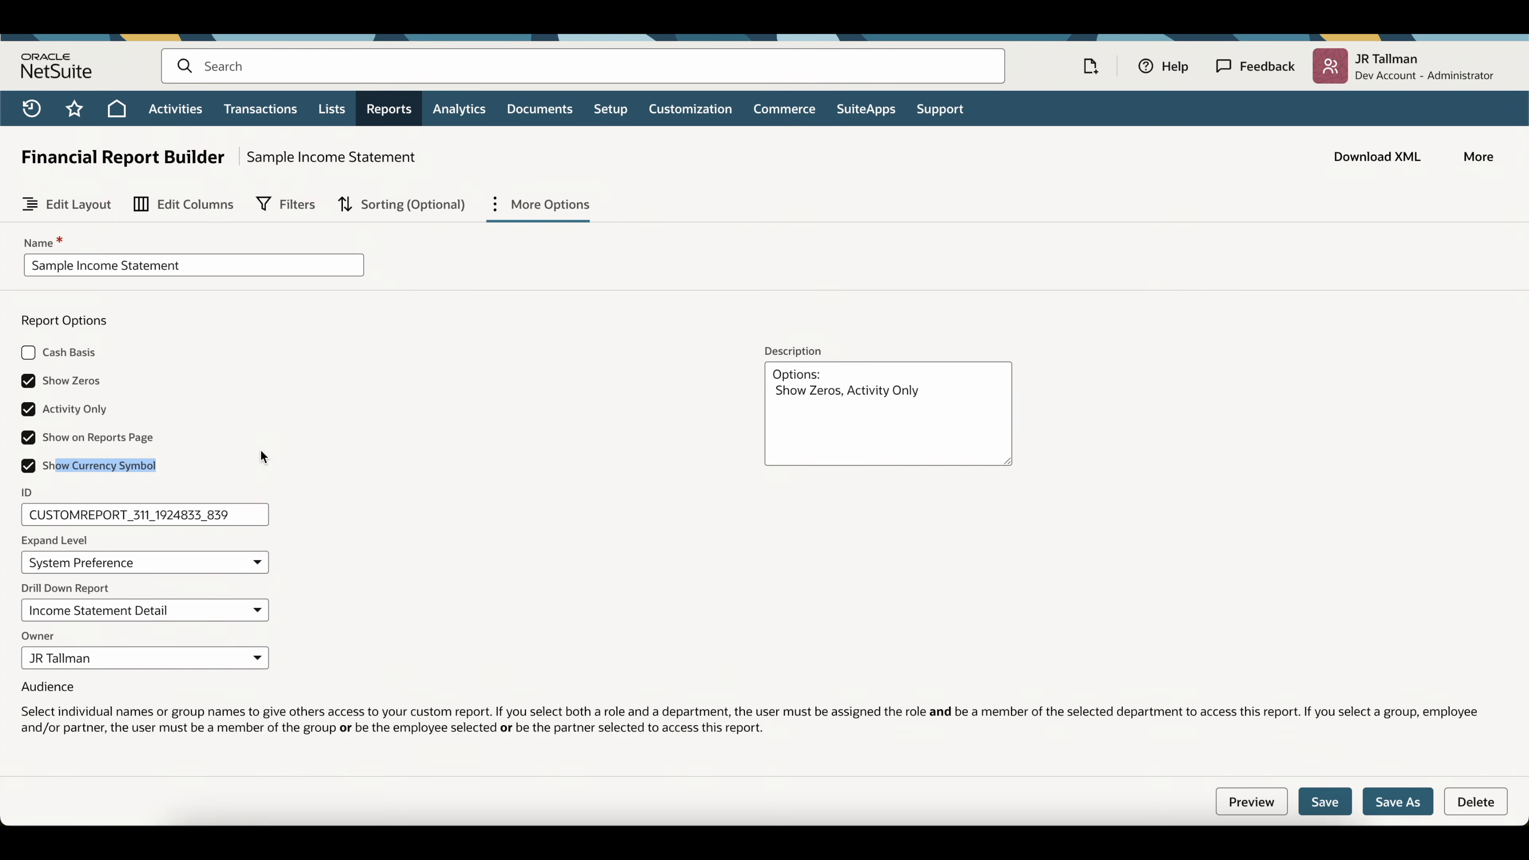
- Set the report's Expand Level to Collapse All and preview the report
scroll(261, 451, down, 1)
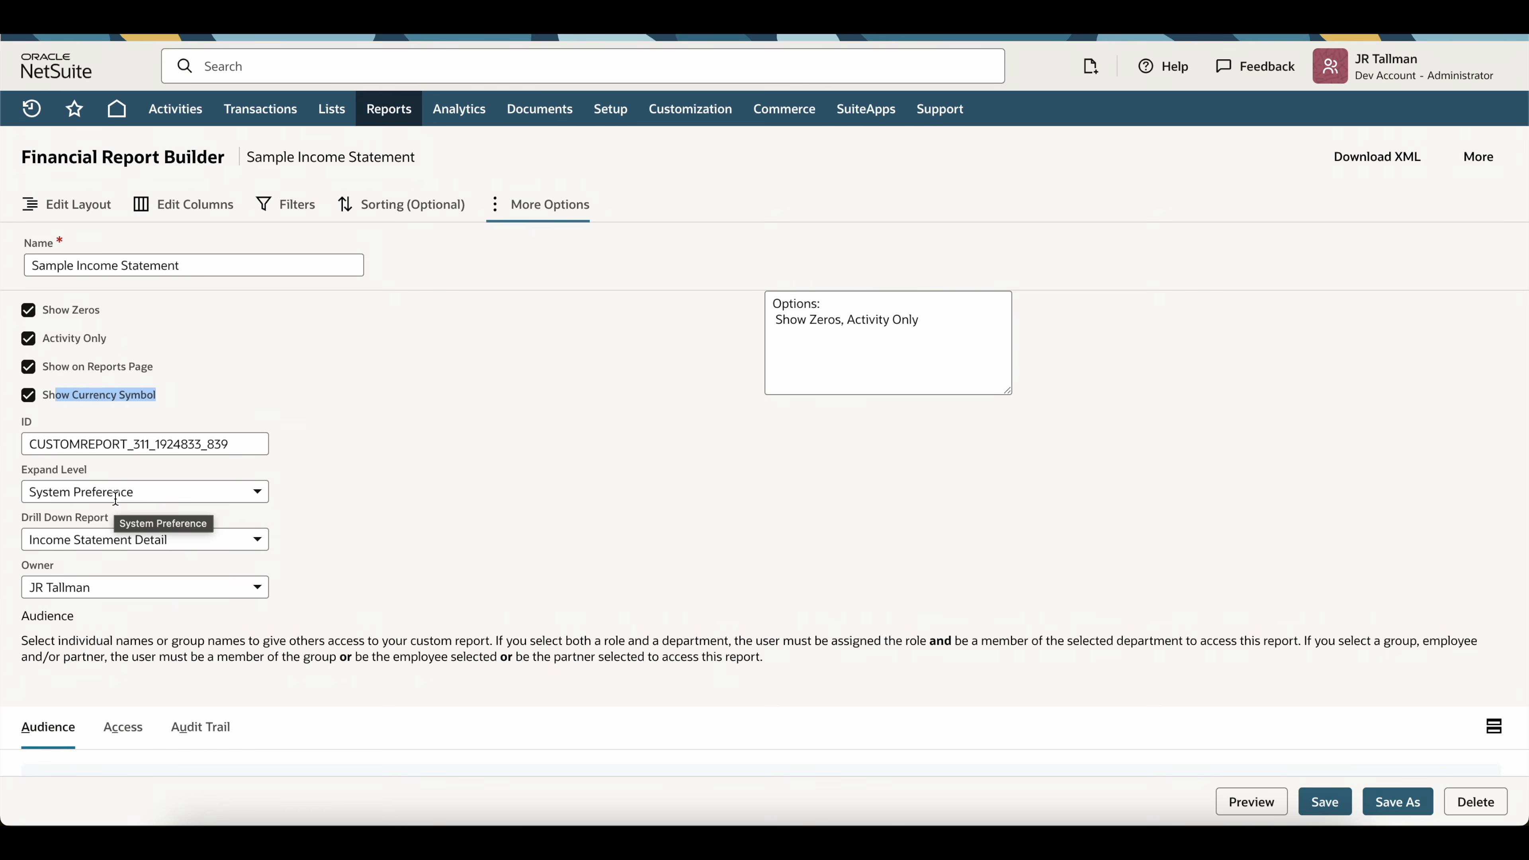
click(129, 490)
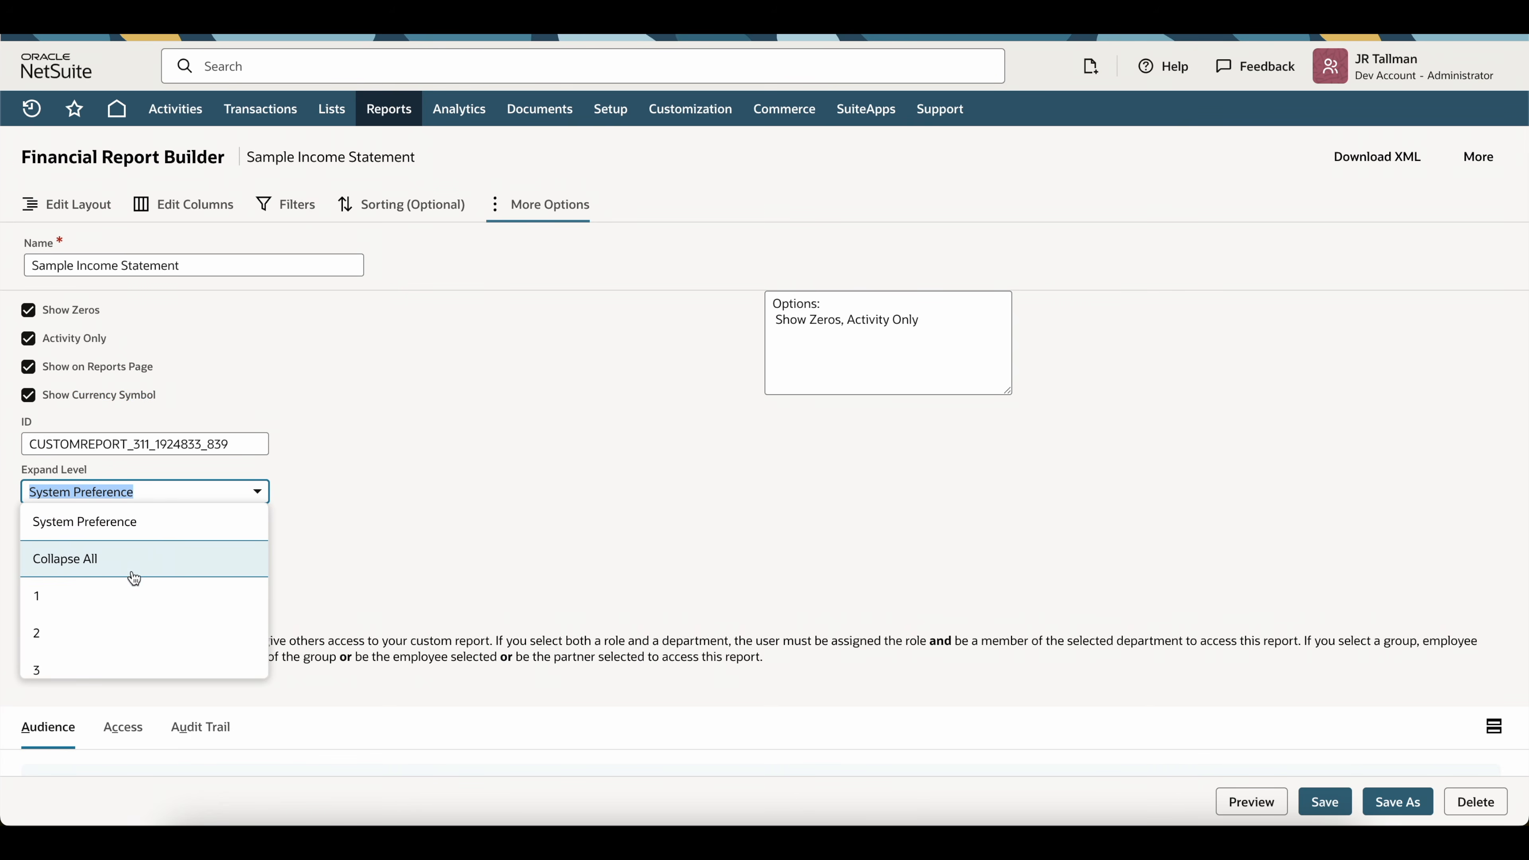
scroll(148, 560, down, 2)
scroll(144, 560, up, 2)
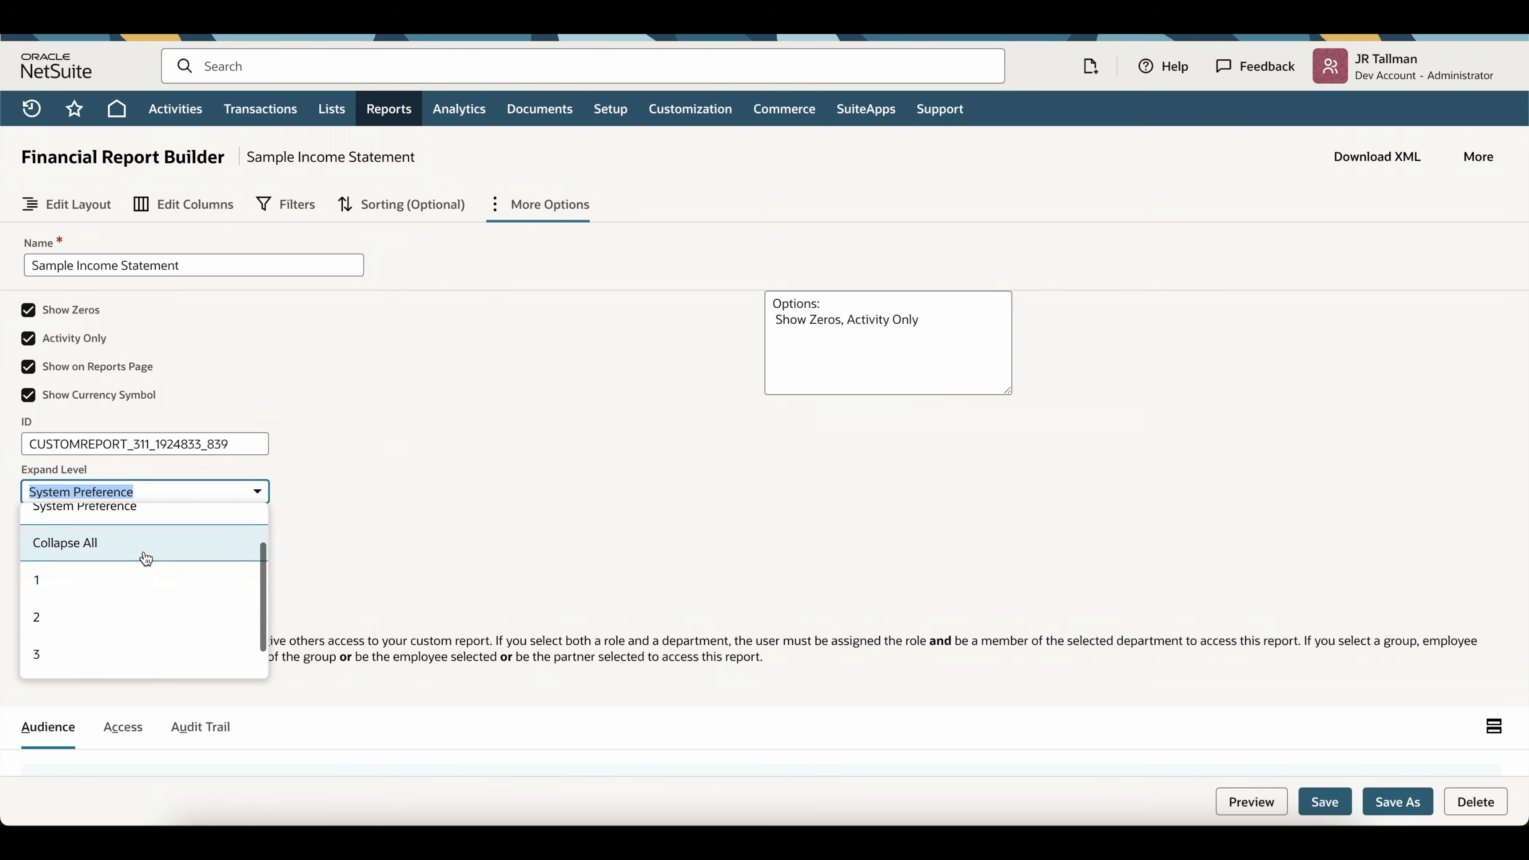
scroll(141, 560, down, 1)
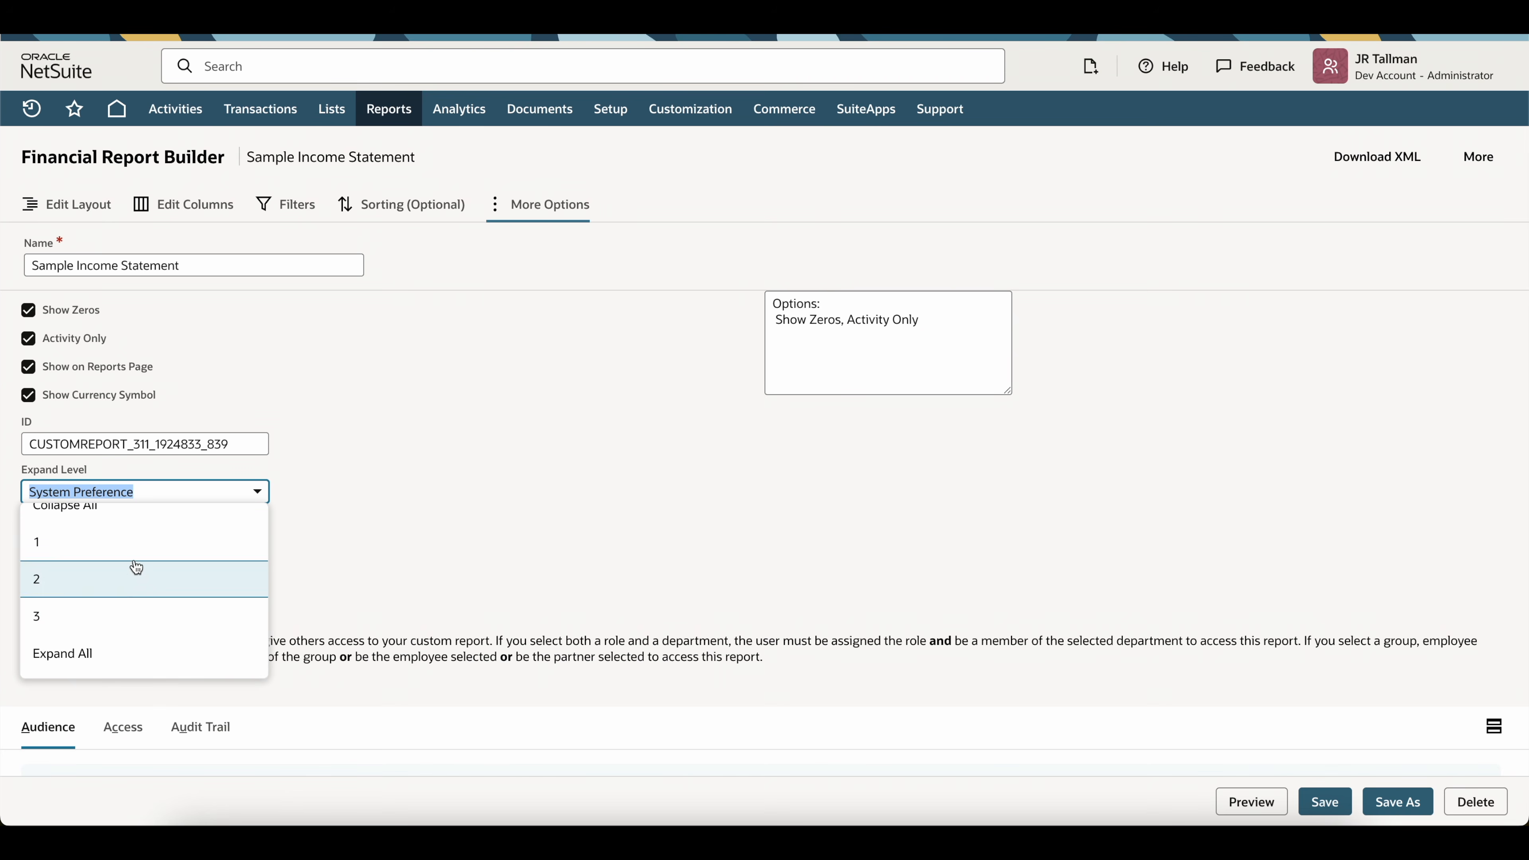
scroll(157, 603, up, 2)
click(160, 567)
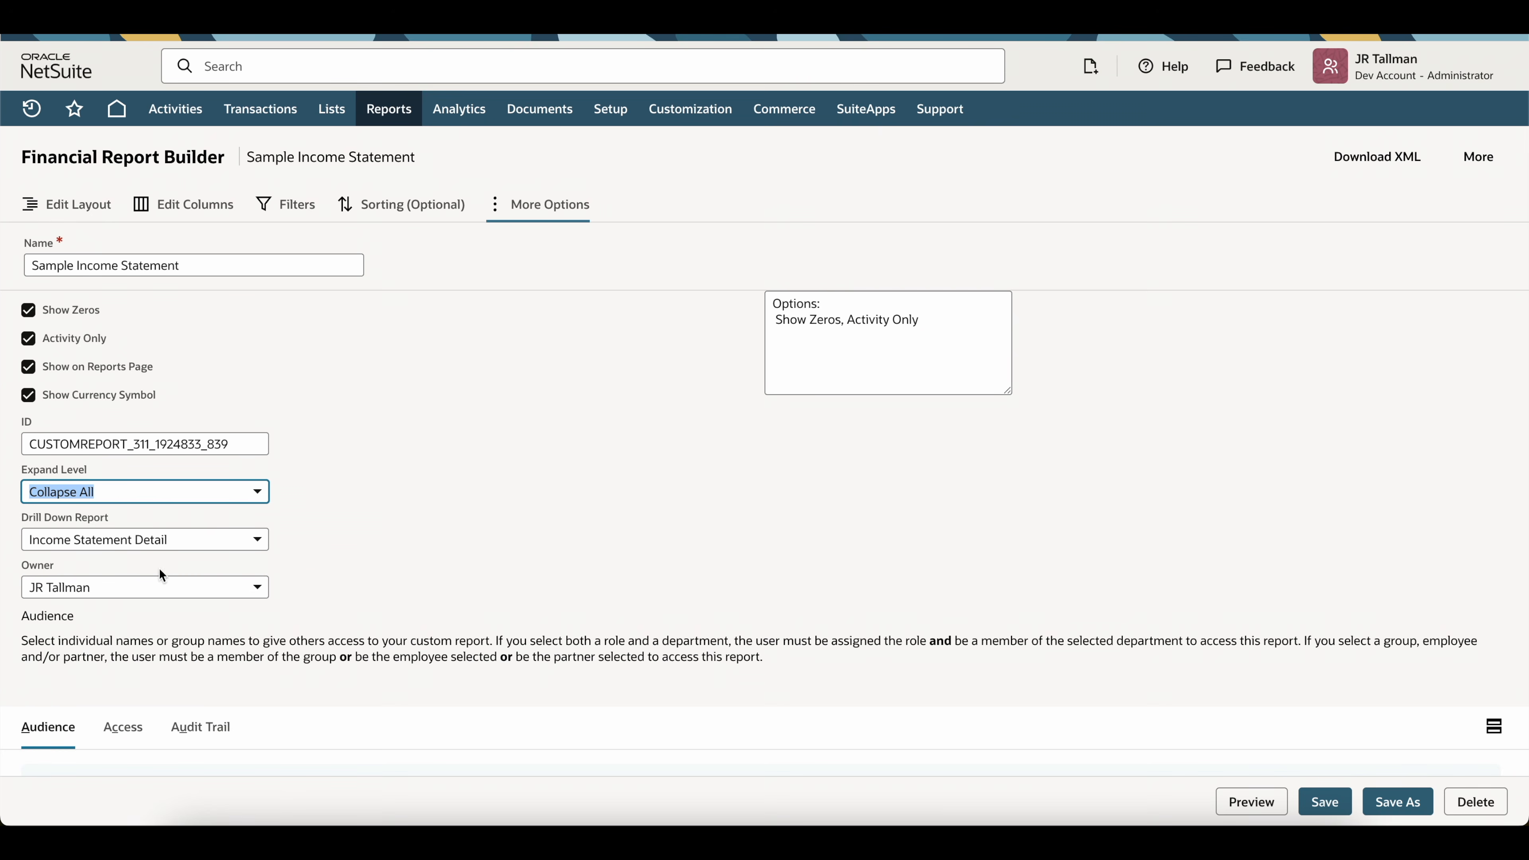
click(1250, 809)
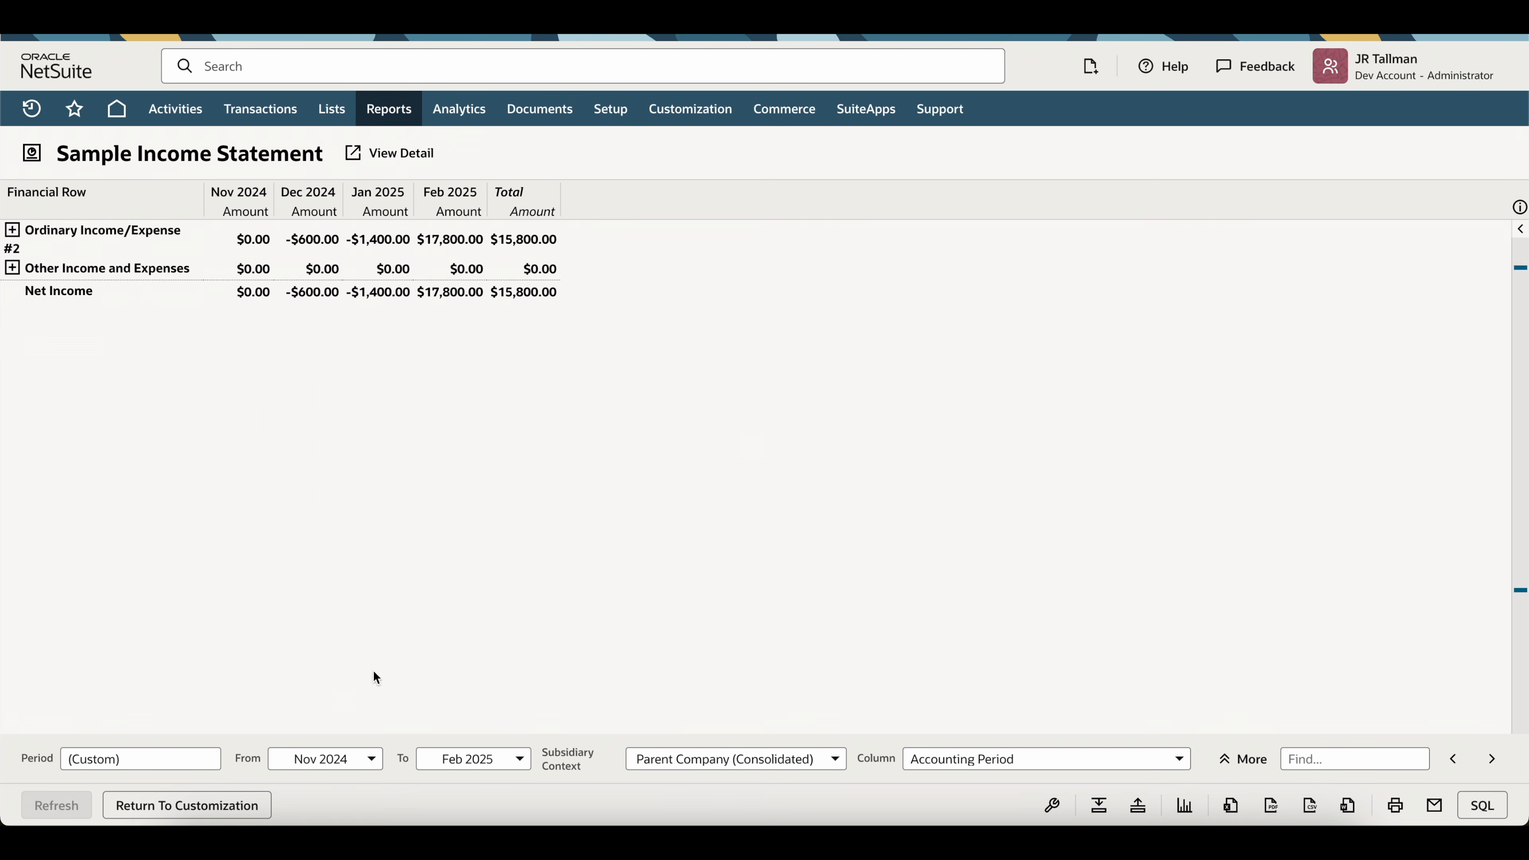
- Return to the report customization and look through the reports available as the Drill Down Report
click(187, 804)
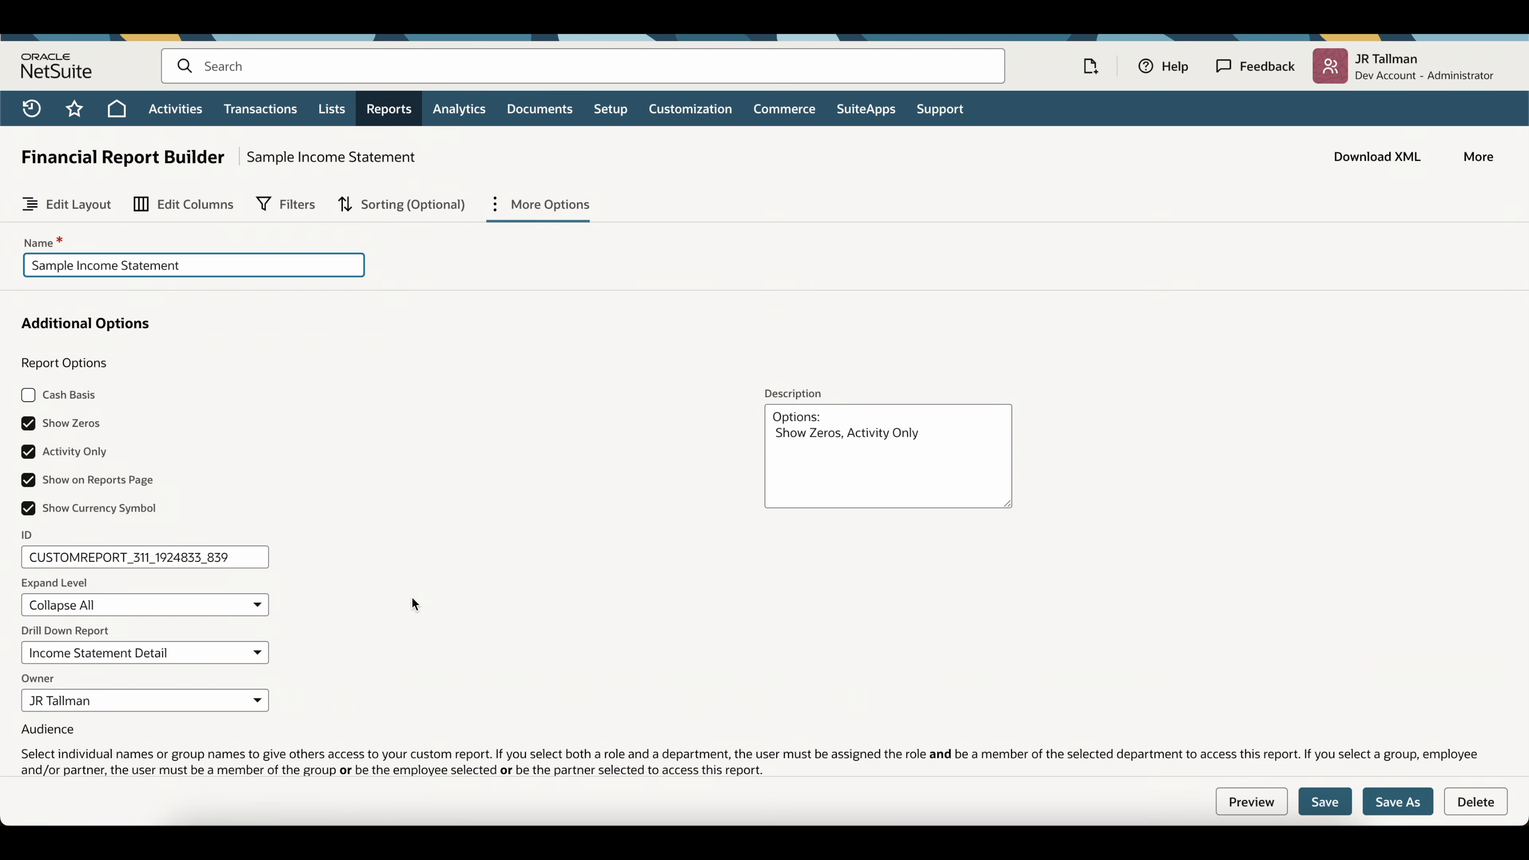
scroll(305, 505, down, 2)
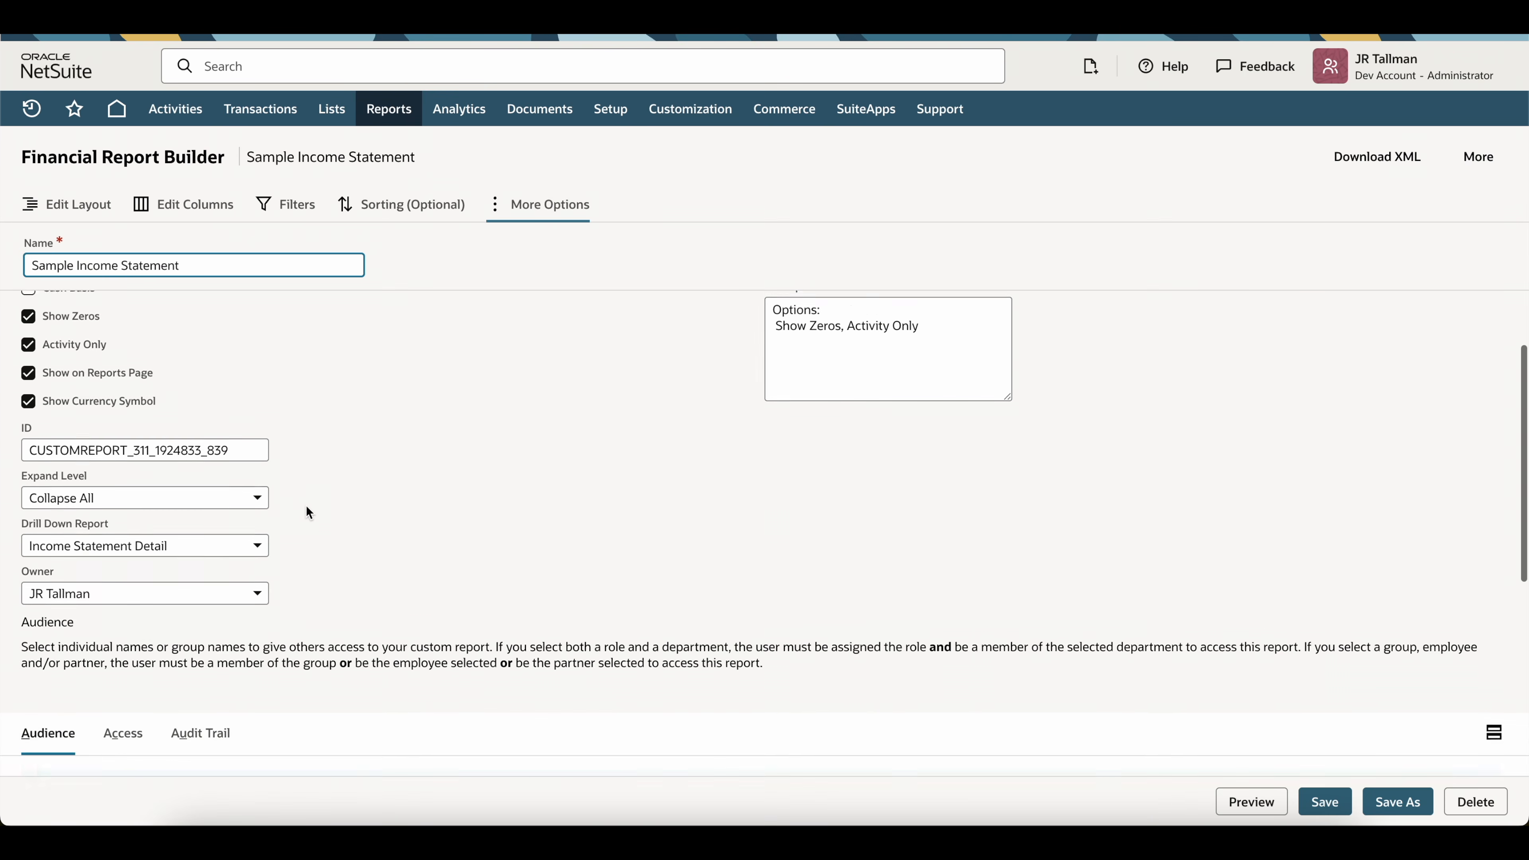
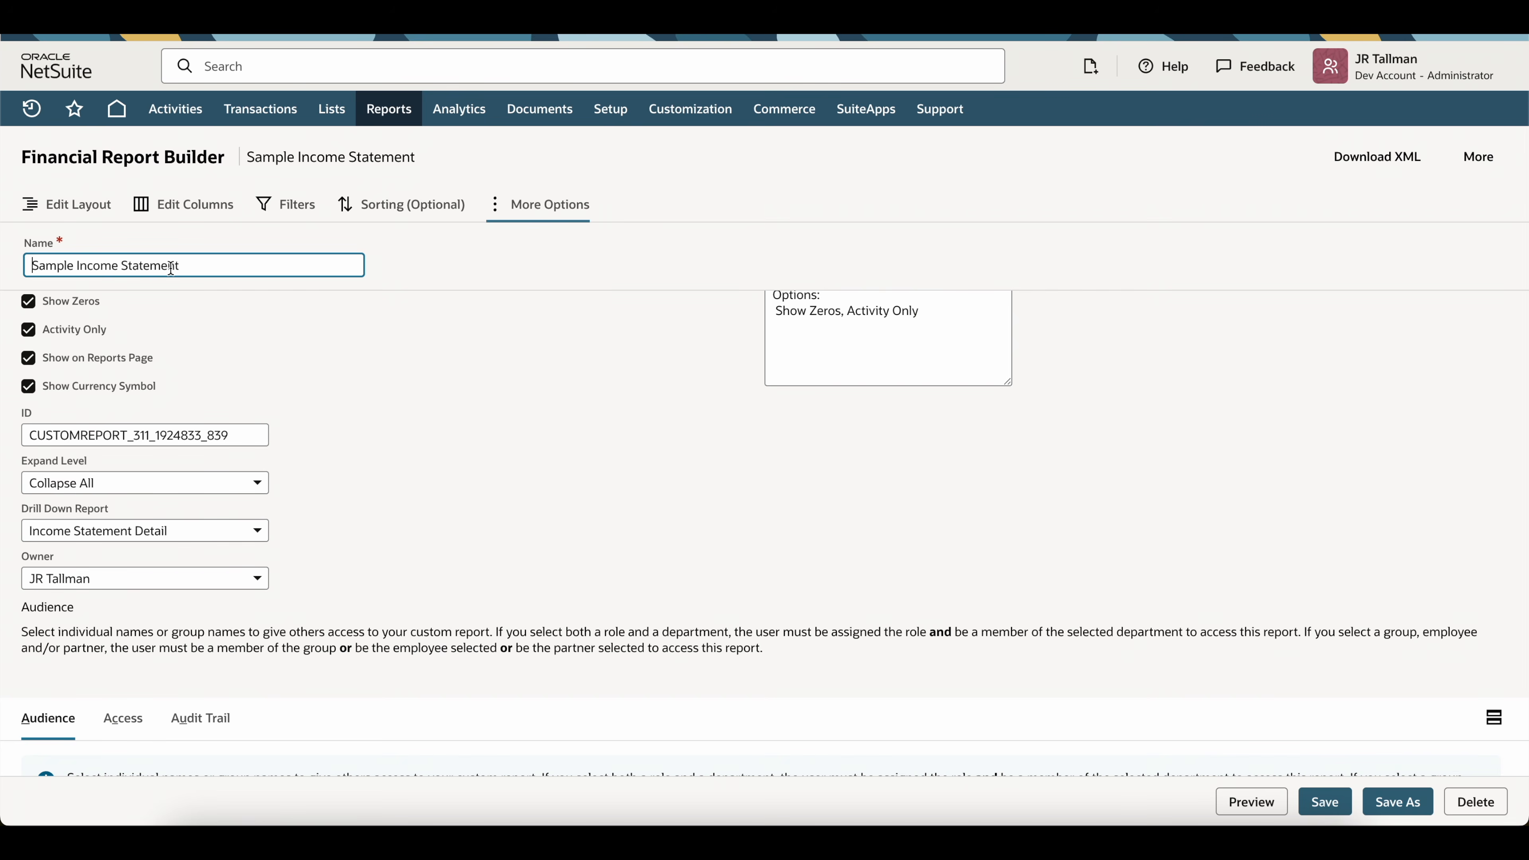
click(119, 533)
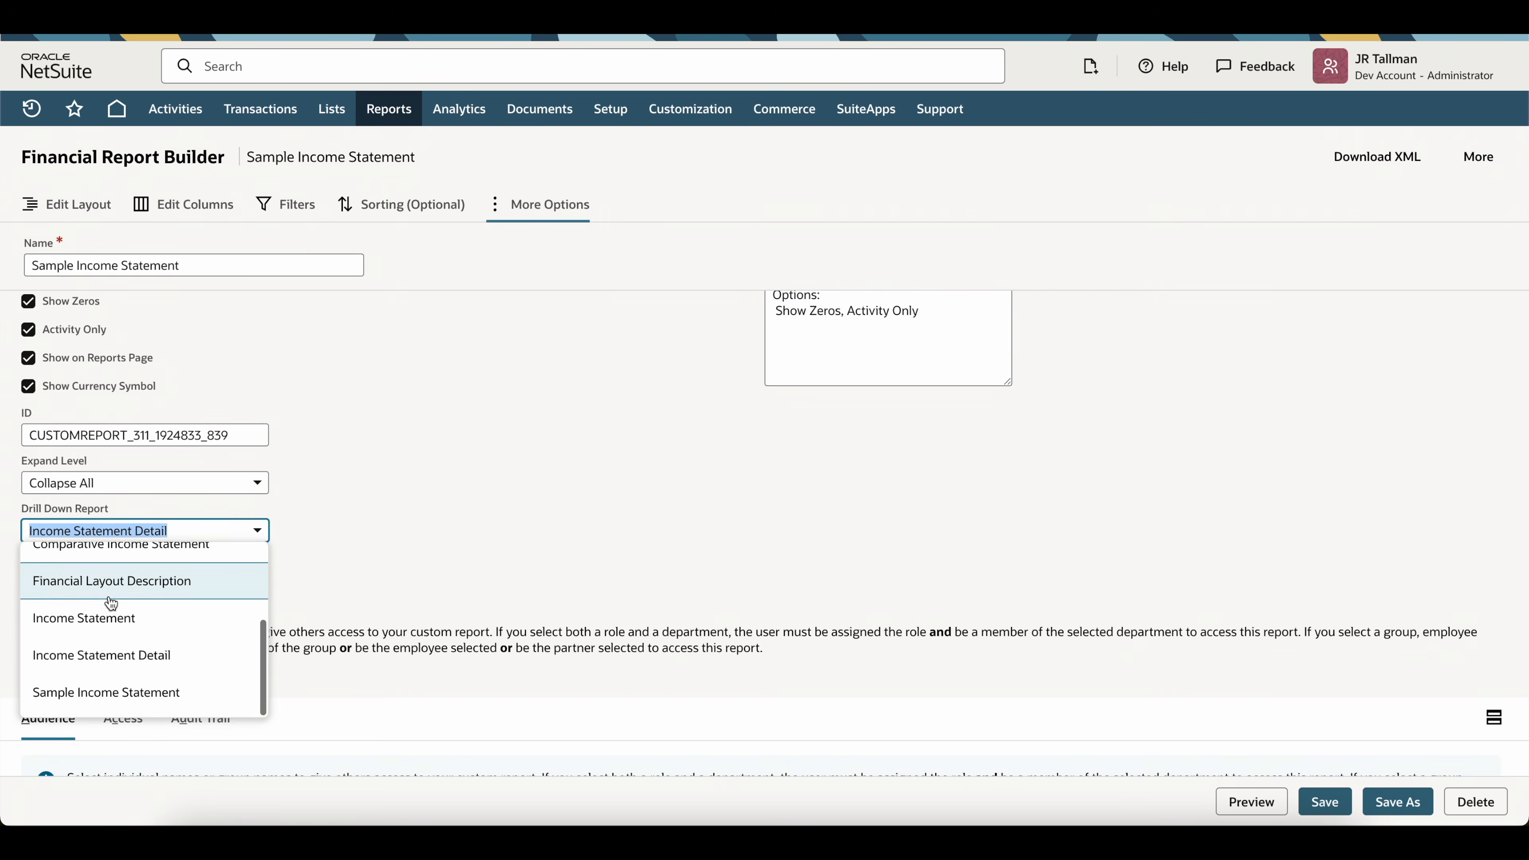
scroll(111, 603, up, 2)
scroll(111, 602, up, 1)
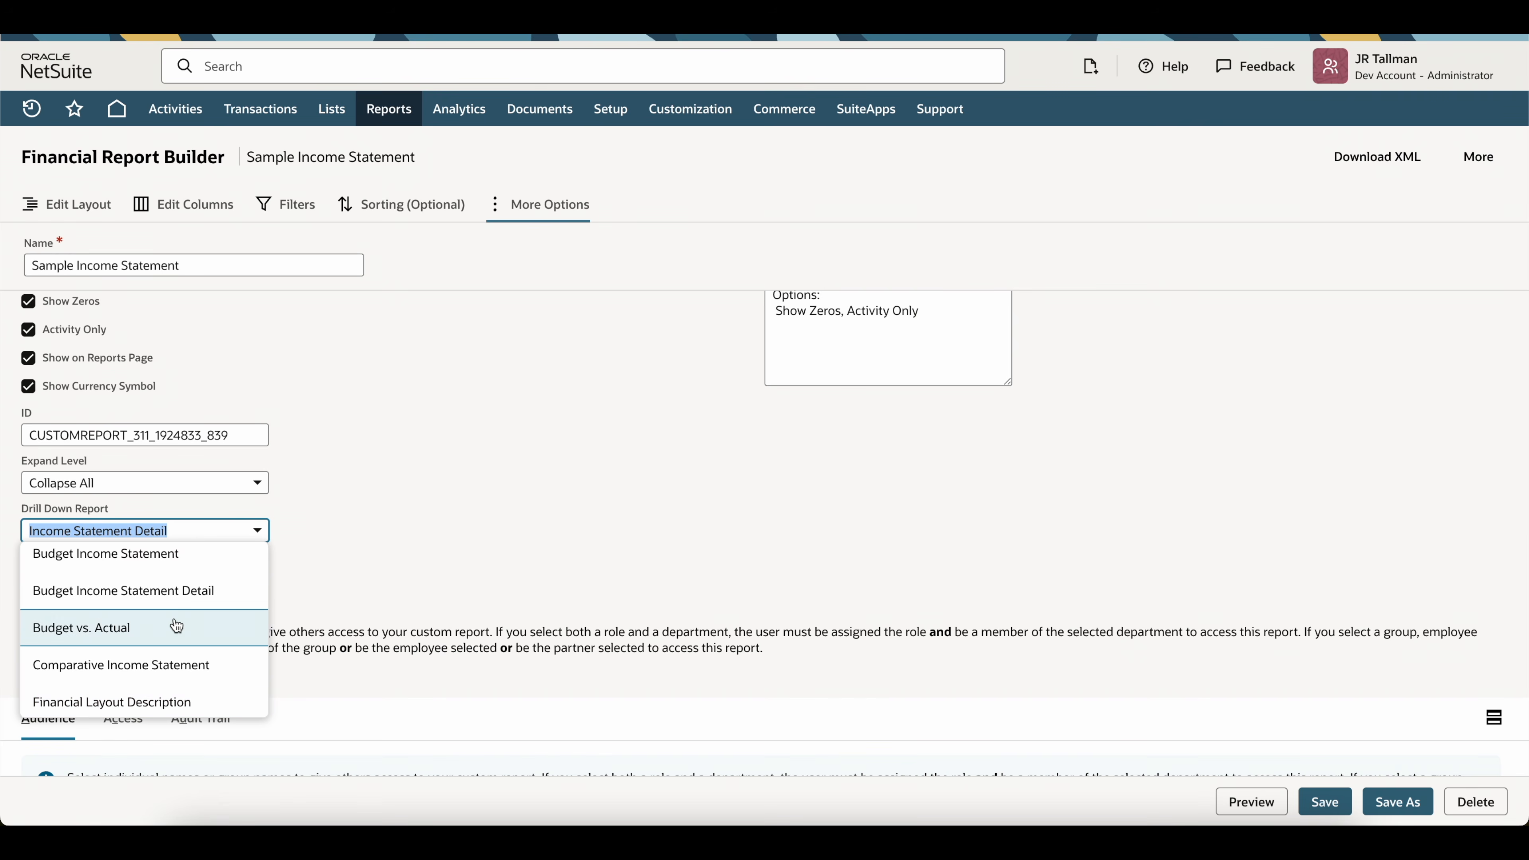
click(420, 497)
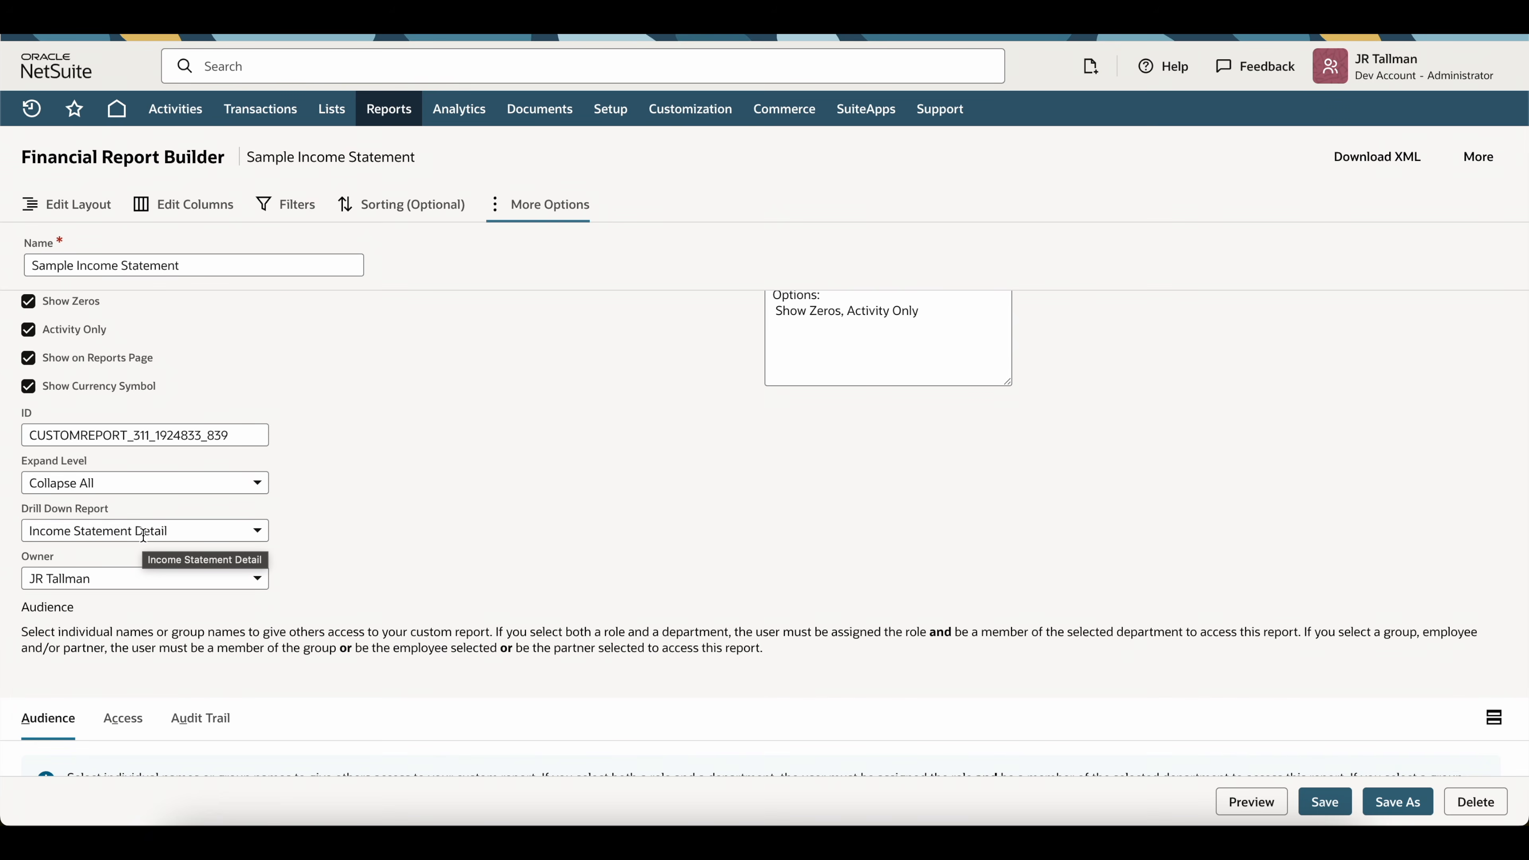
- Review the report's Audience and Access settings for roles, departments, subsidiaries, groups, employees and partners
scroll(143, 534, down, 2)
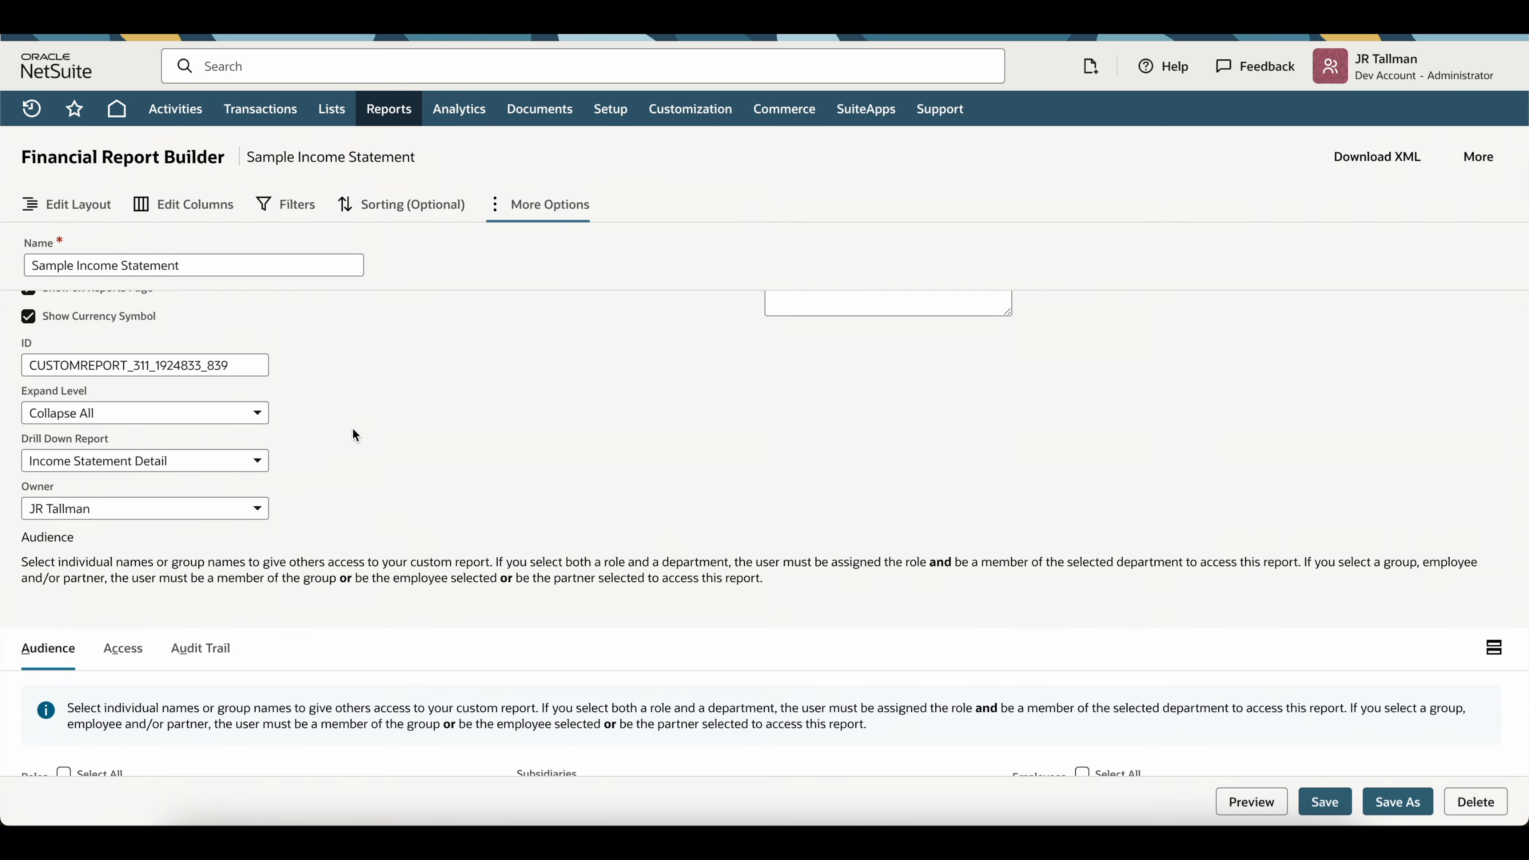
scroll(352, 427, down, 2)
scroll(352, 428, up, 3)
scroll(352, 428, down, 3)
scroll(352, 429, down, 5)
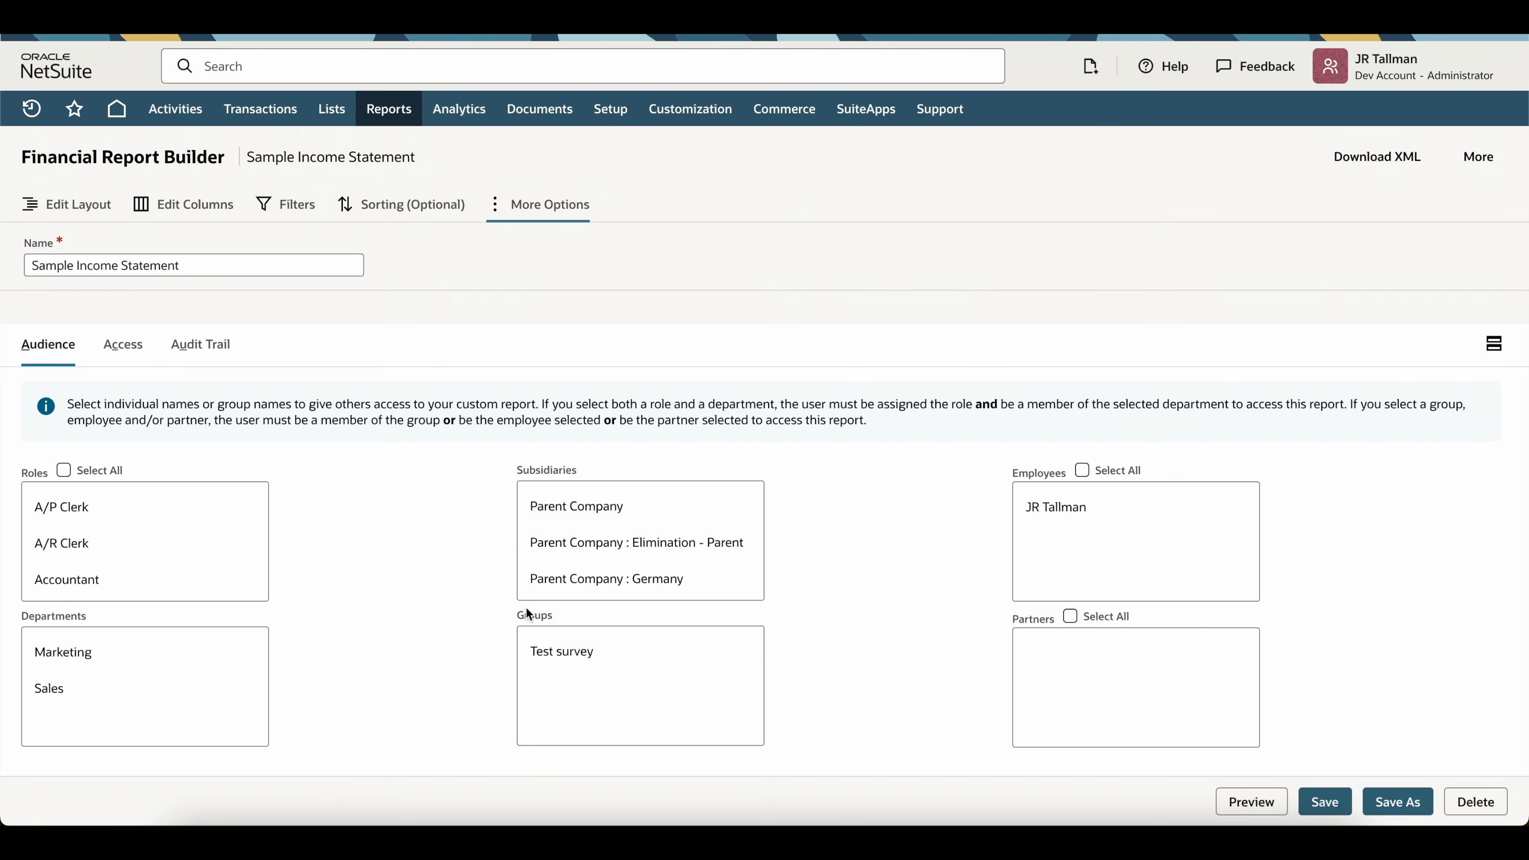
click(119, 352)
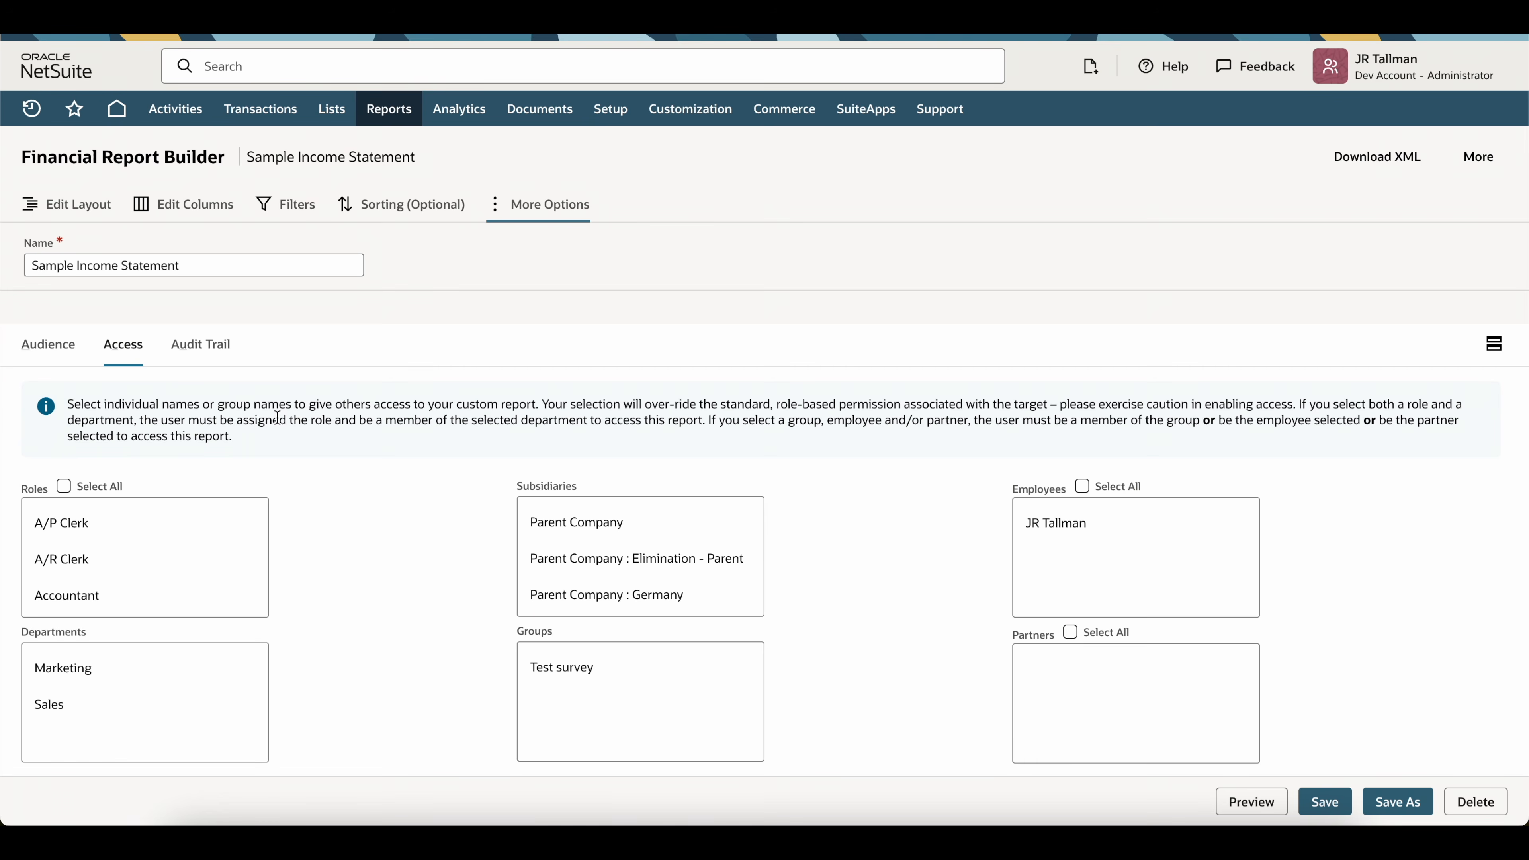
click(48, 352)
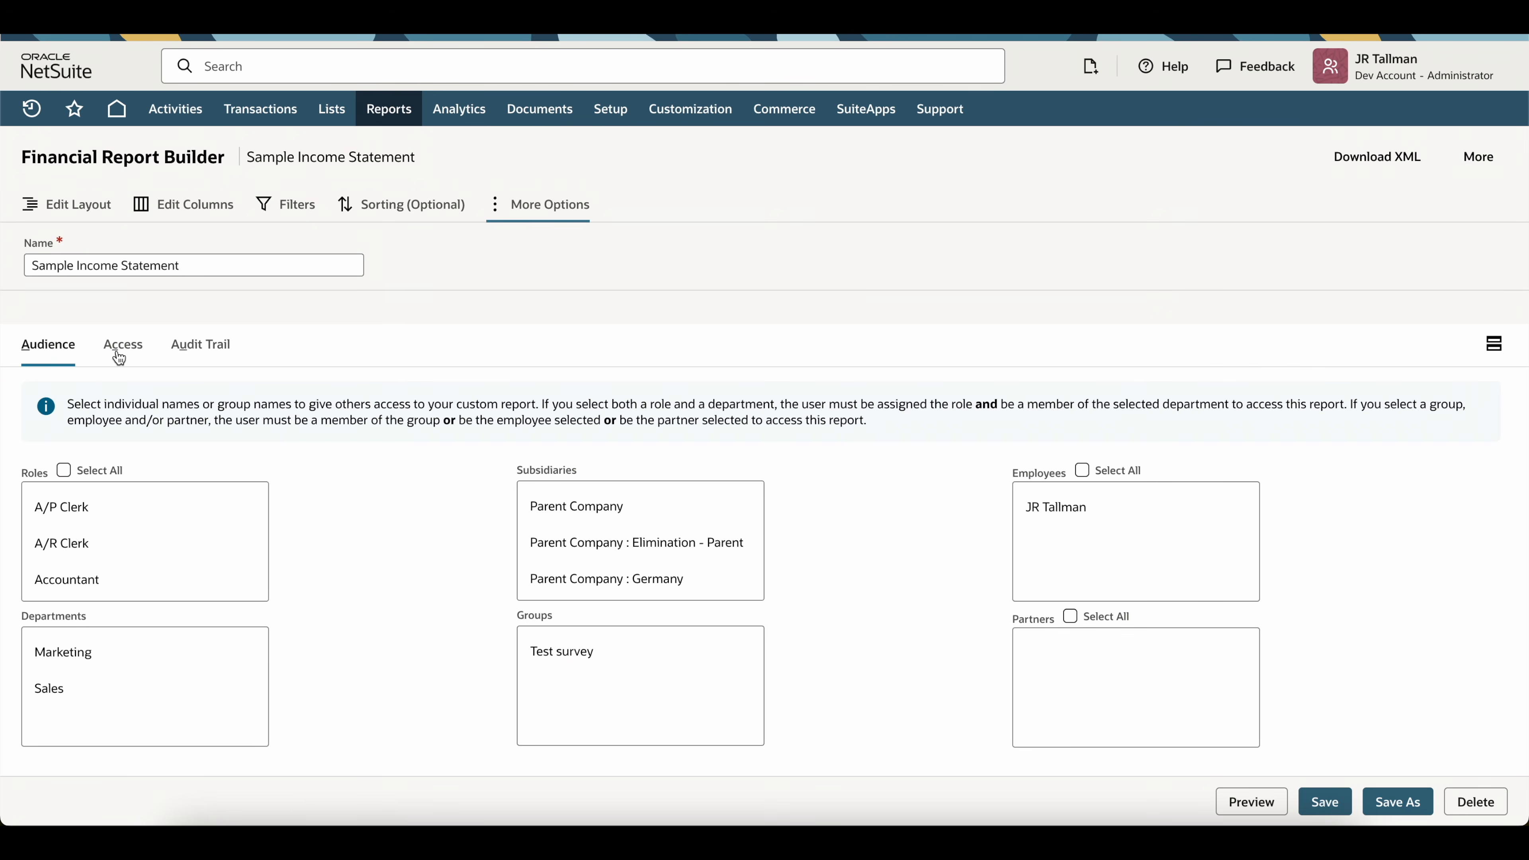
- Examine the report's Audit Trail for the logged component actions, types and names
click(202, 344)
scroll(547, 552, down, 2)
scroll(547, 552, down, 5)
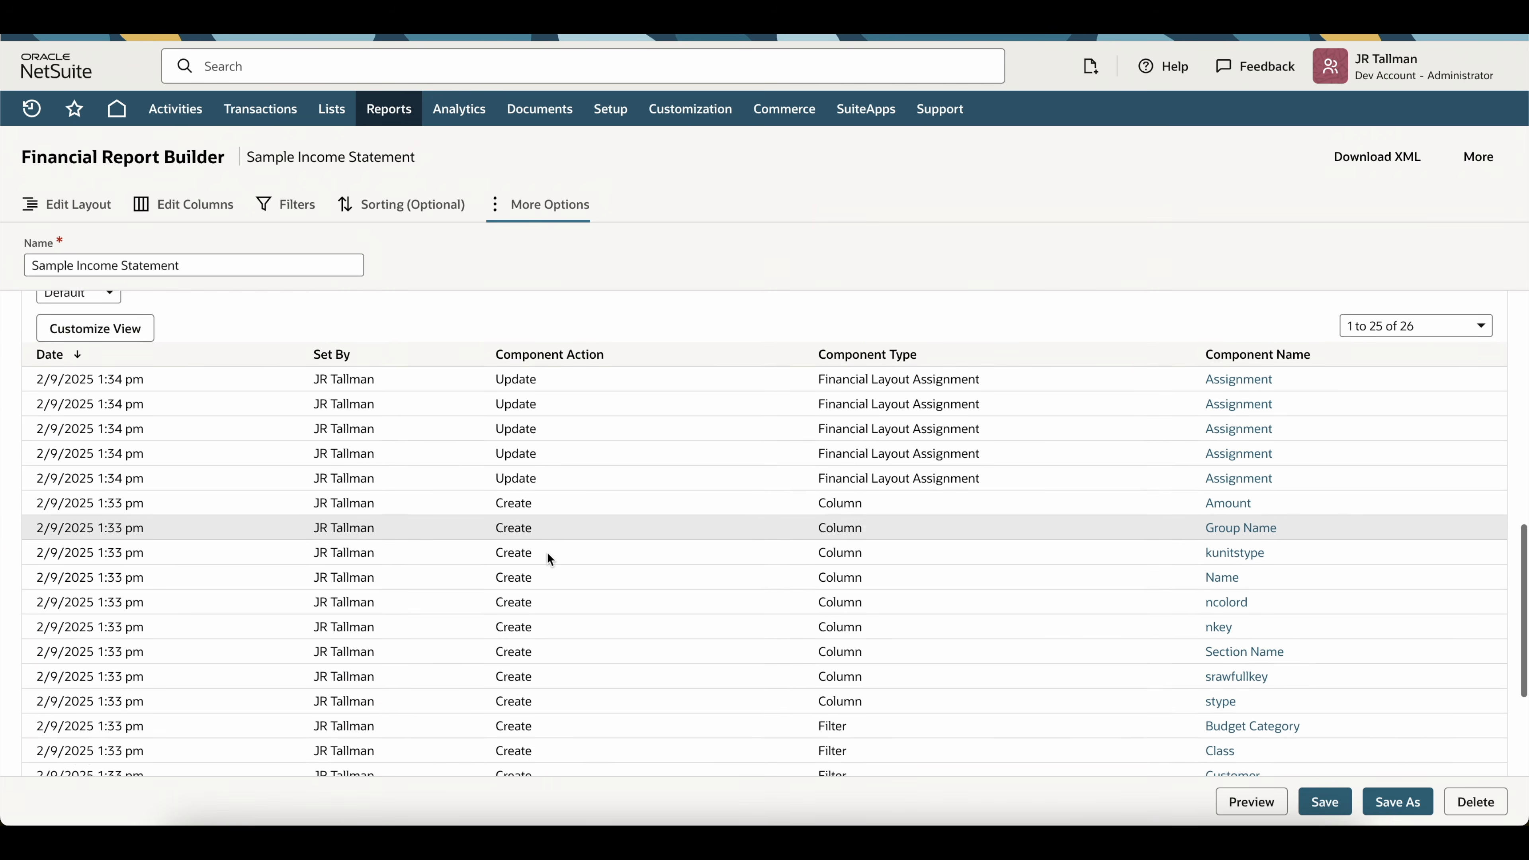
scroll(1018, 396, up, 6)
scroll(1018, 396, up, 1)
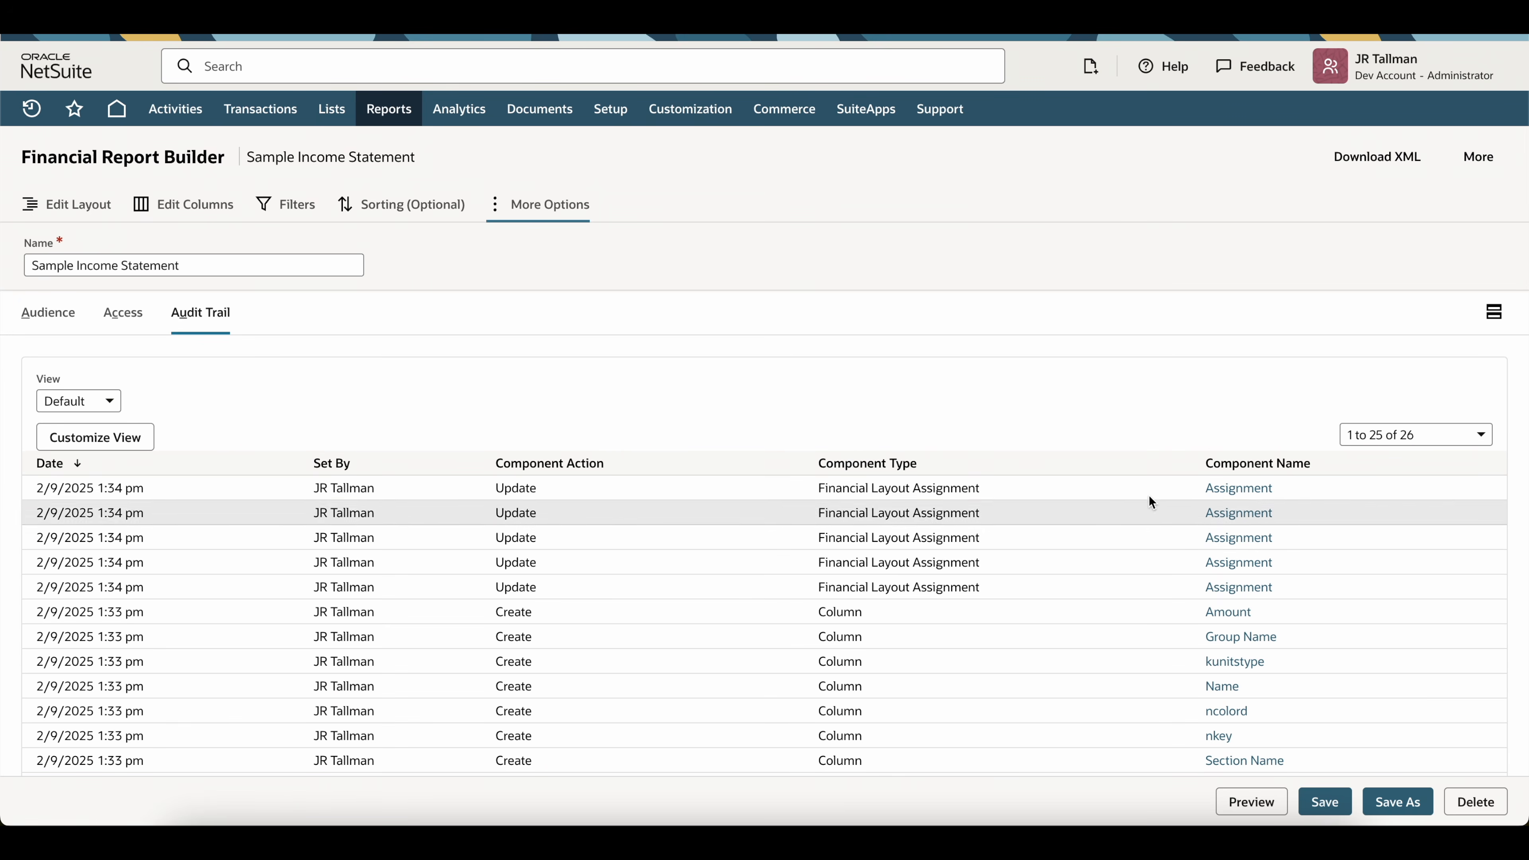
scroll(1160, 527, down, 5)
scroll(1161, 531, up, 1)
scroll(1162, 530, up, 1)
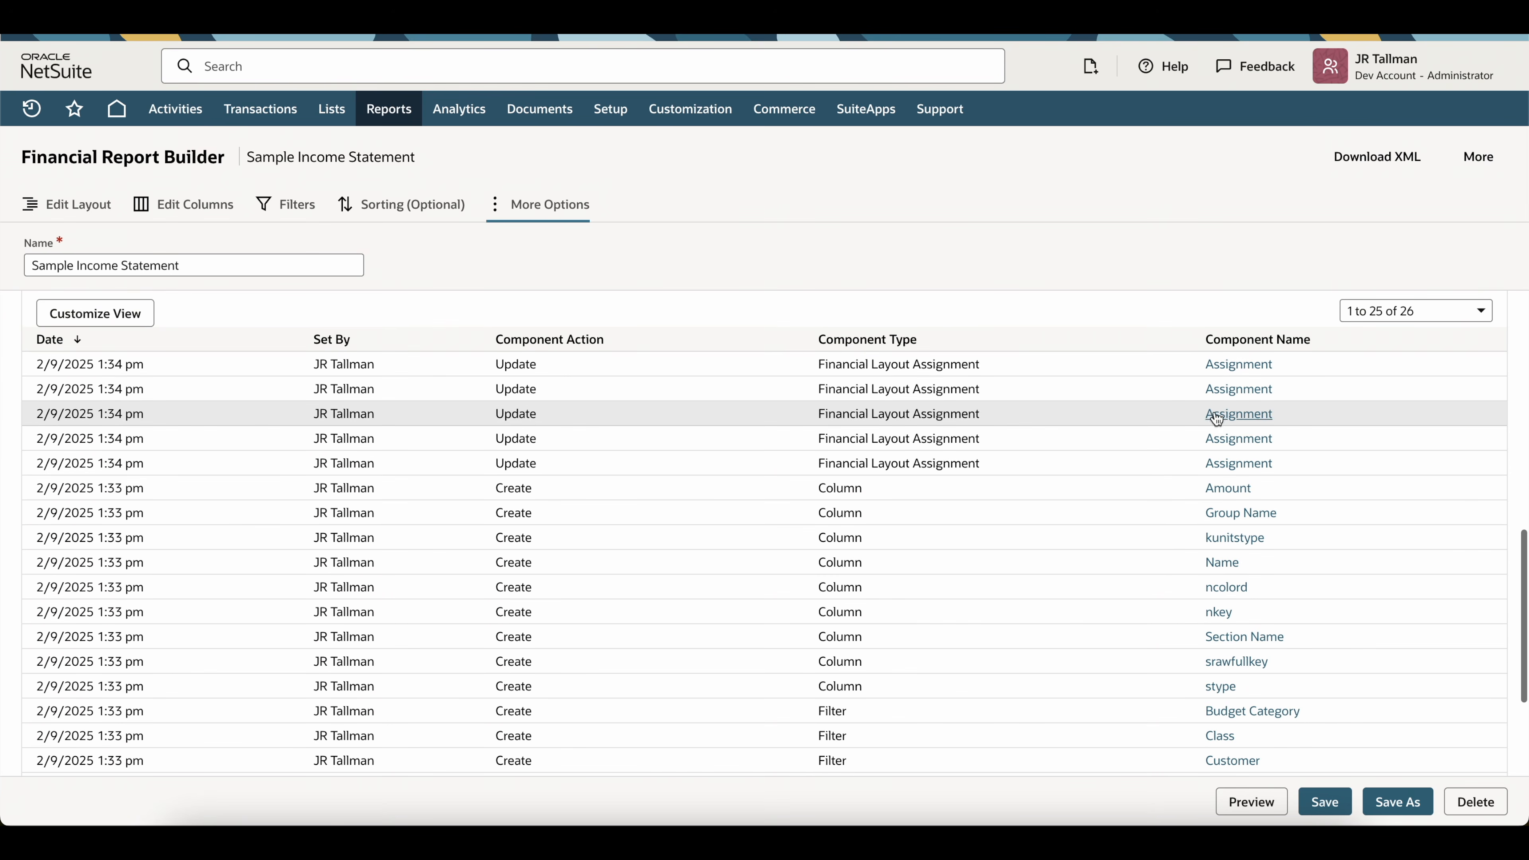
scroll(1043, 472, up, 5)
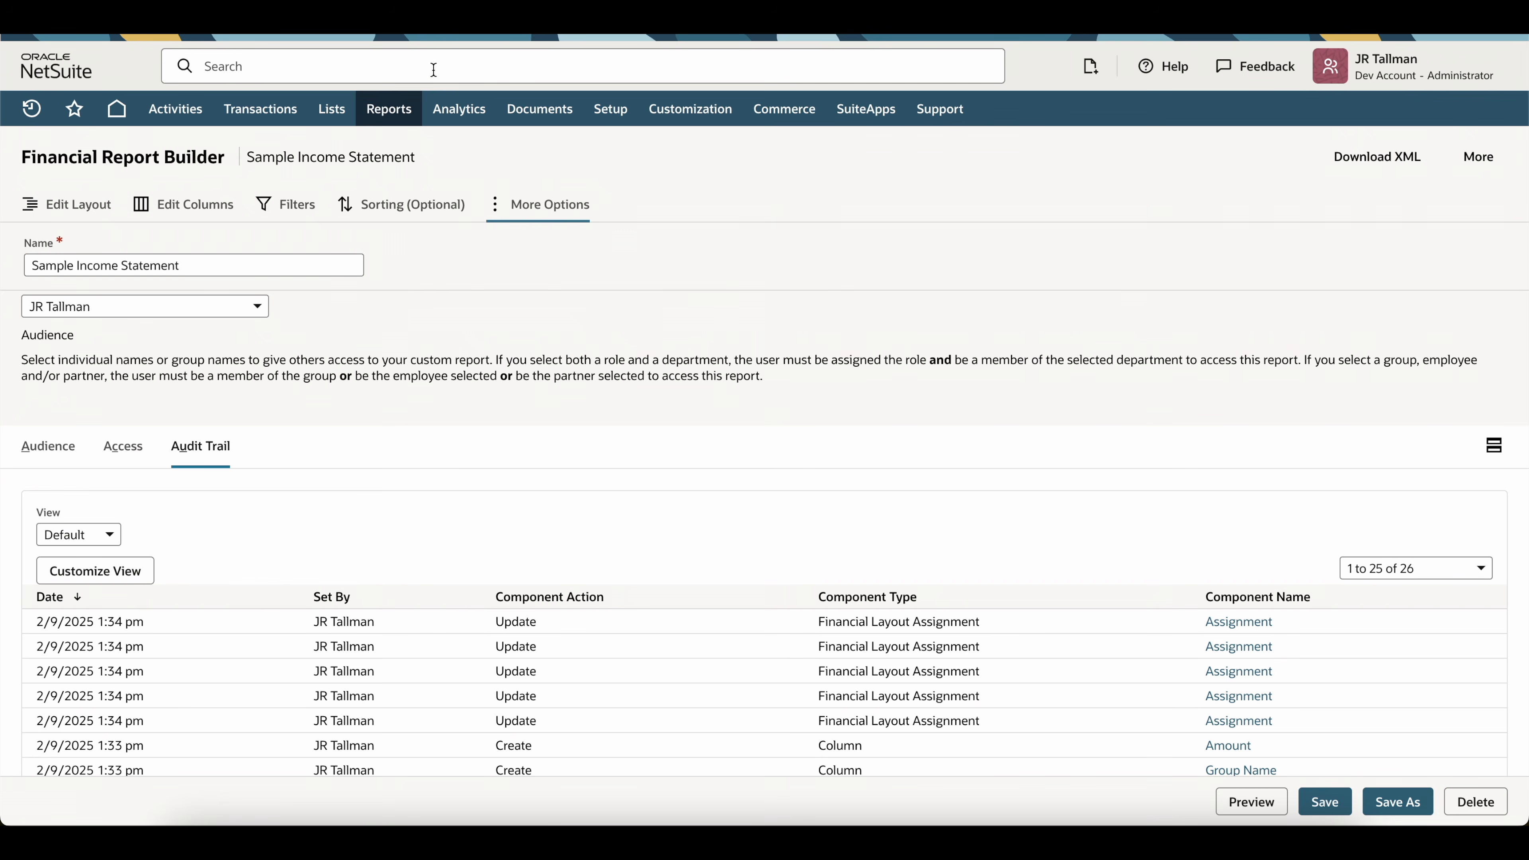
mouse_move(378, 108)
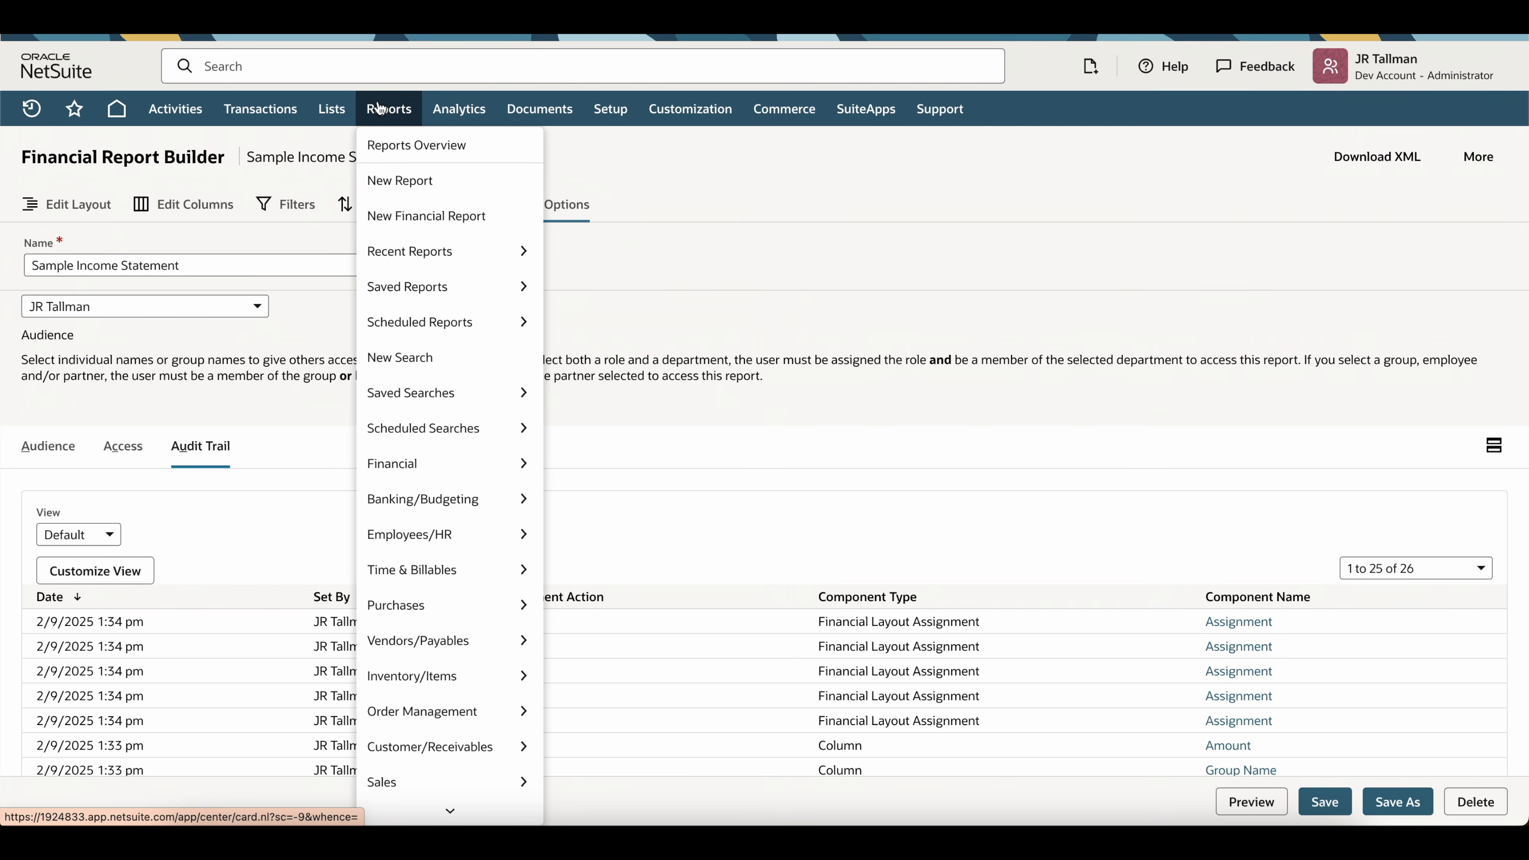